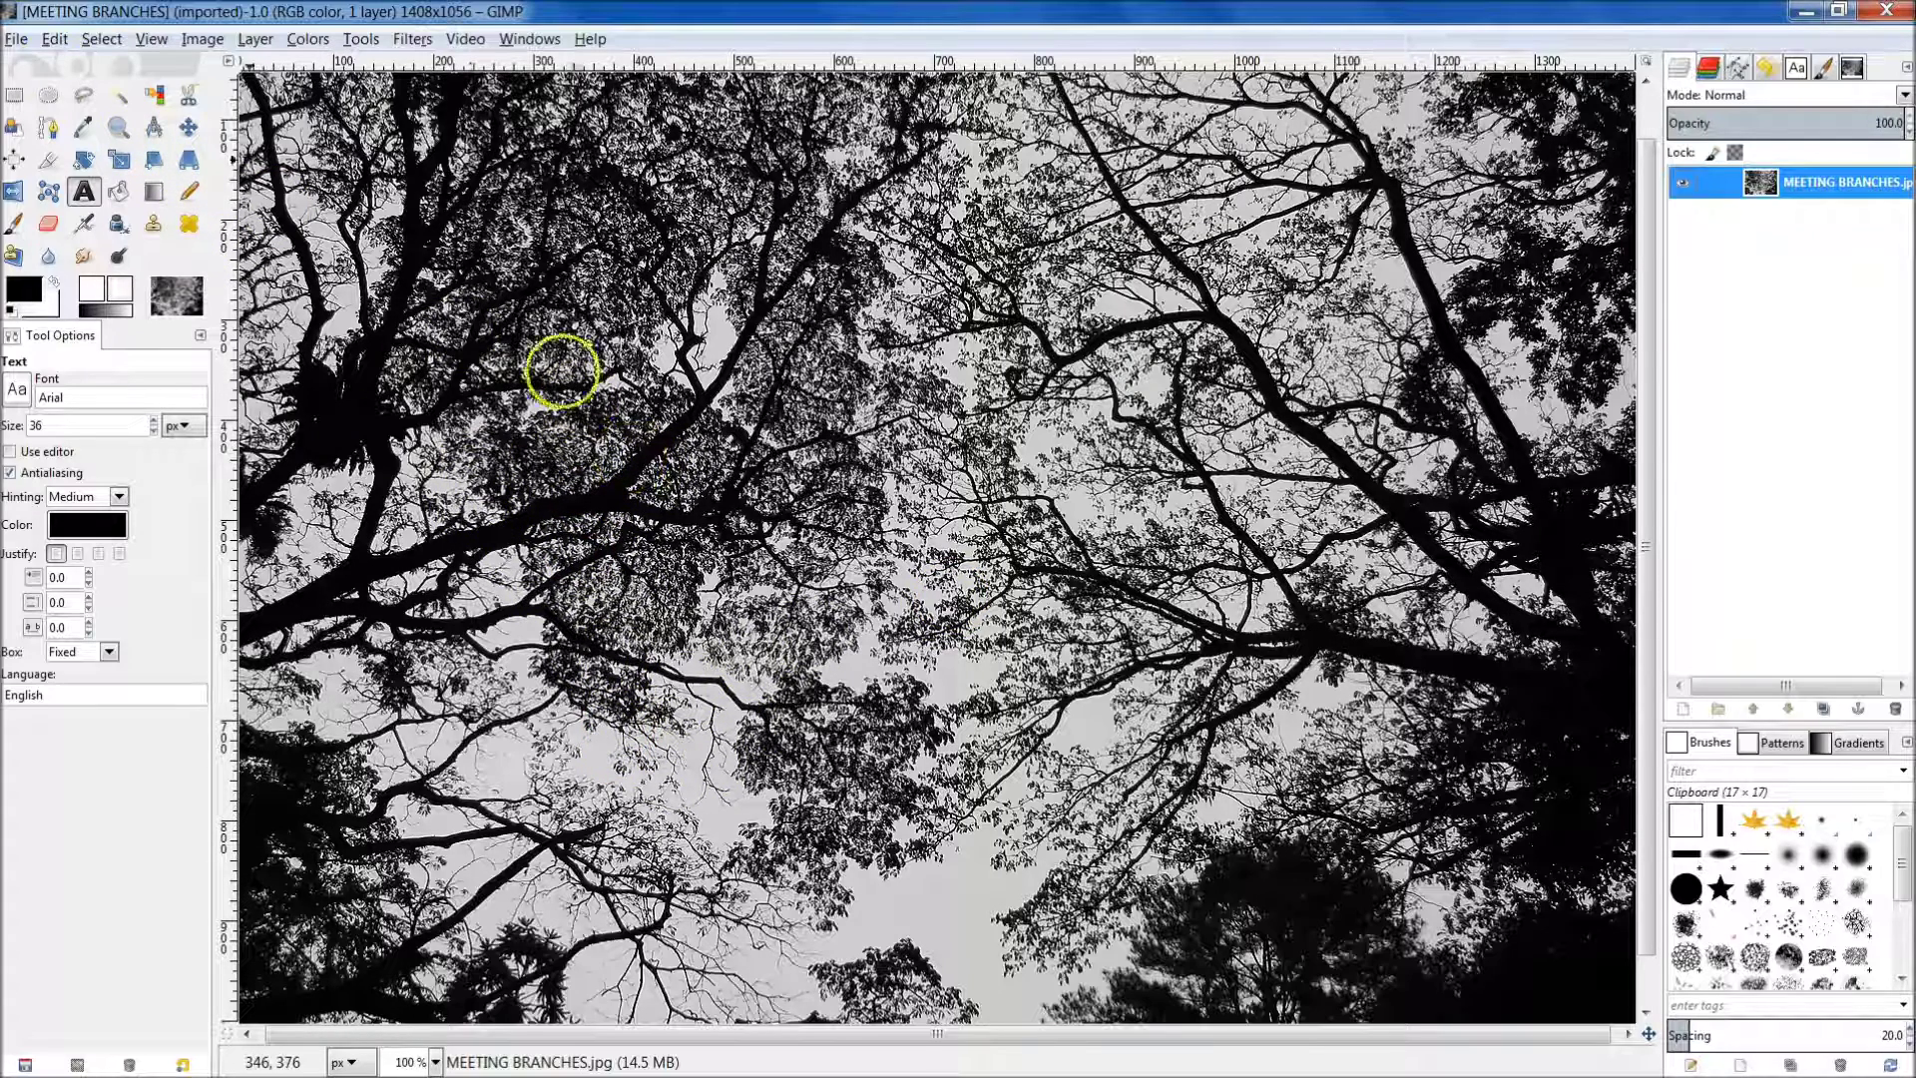
Create a new 30 × 30 pixel RGB image filled with transparency.
click(16, 40)
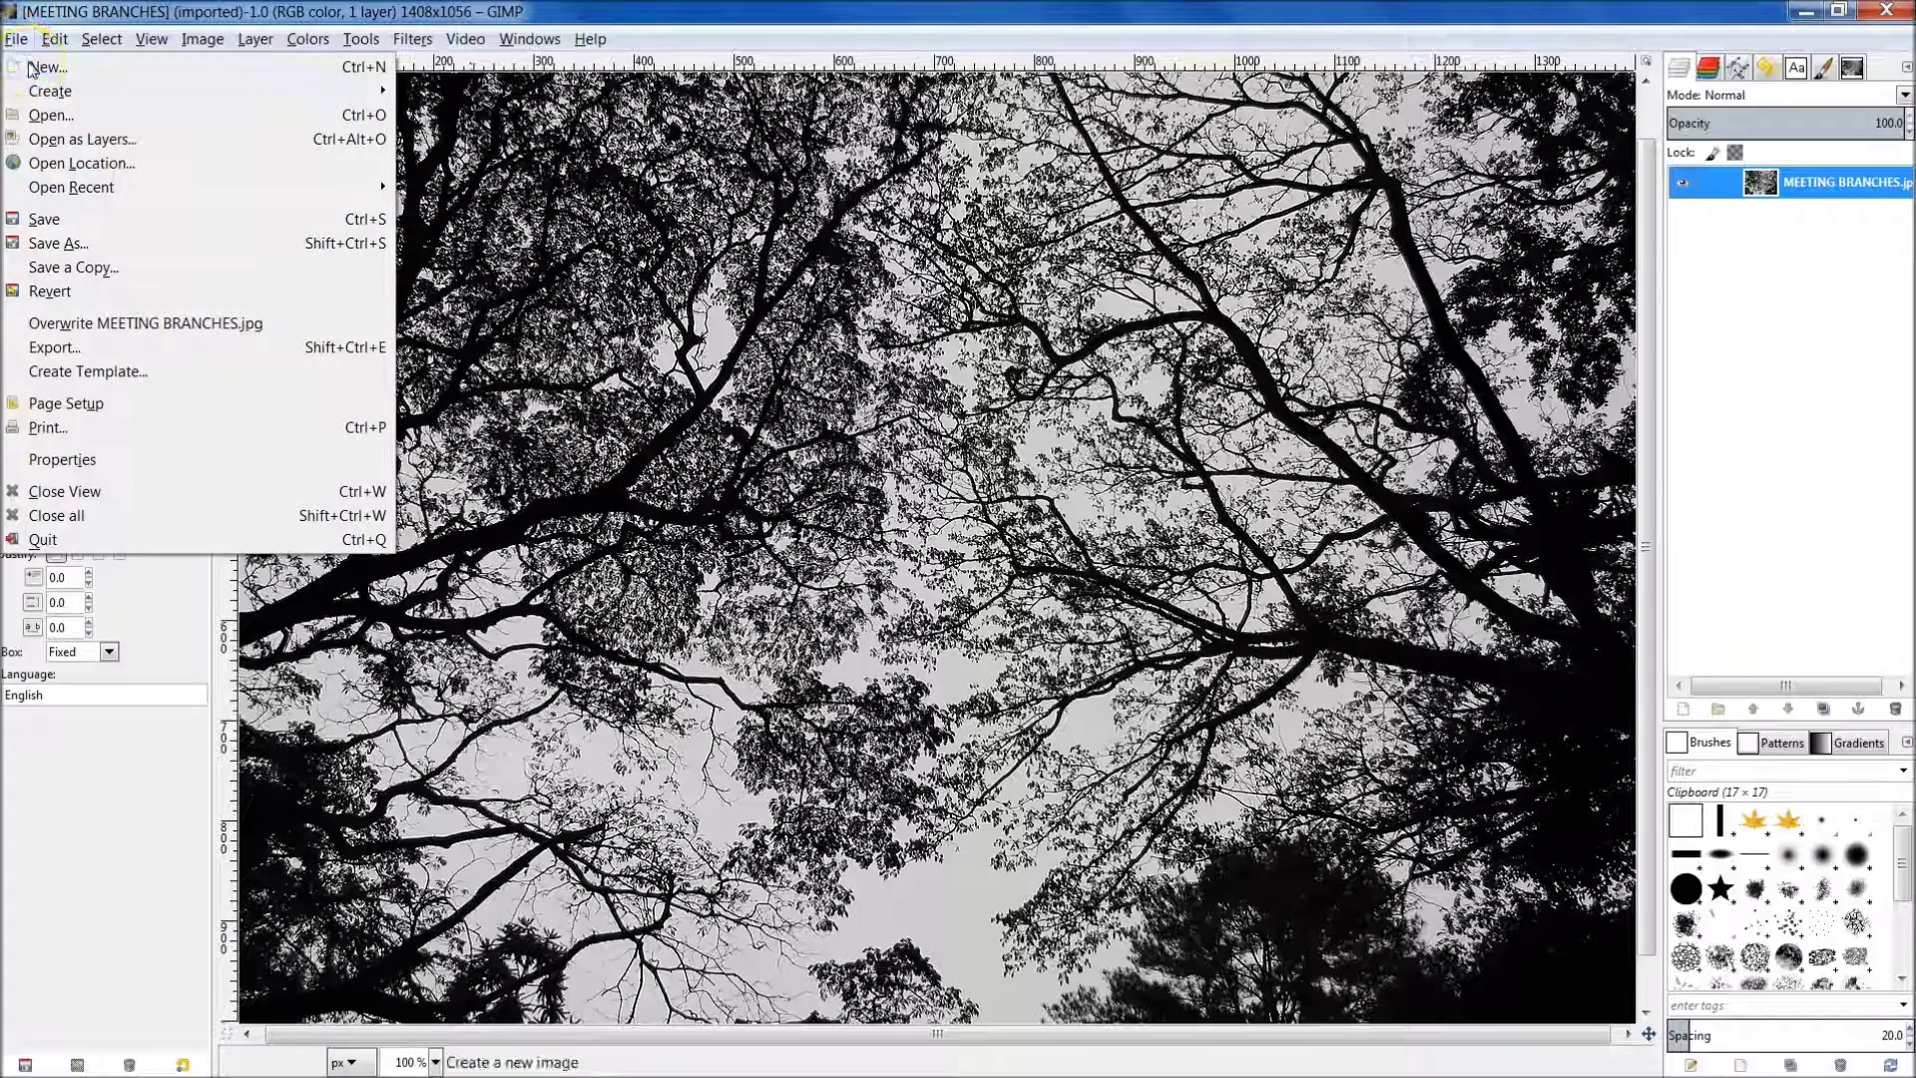
click(44, 67)
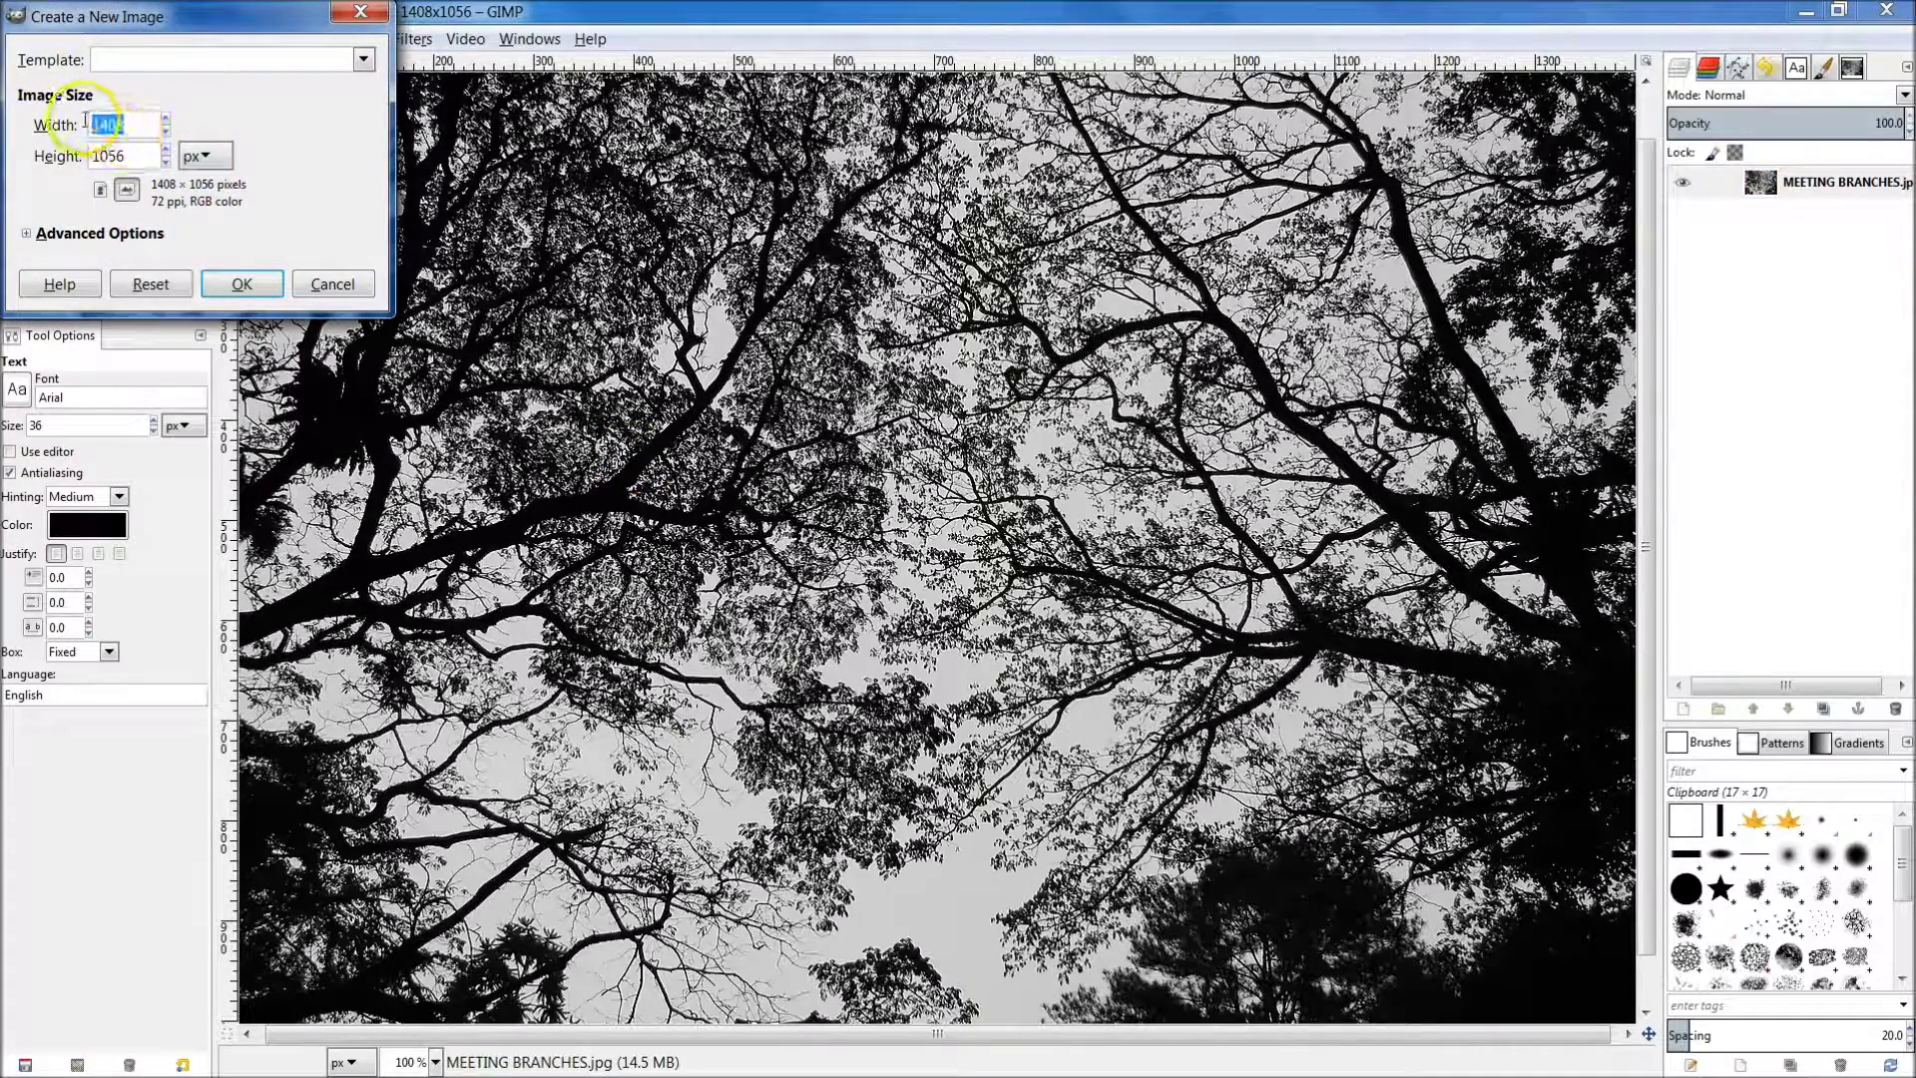
text(380)
key(Tab)
text(3)
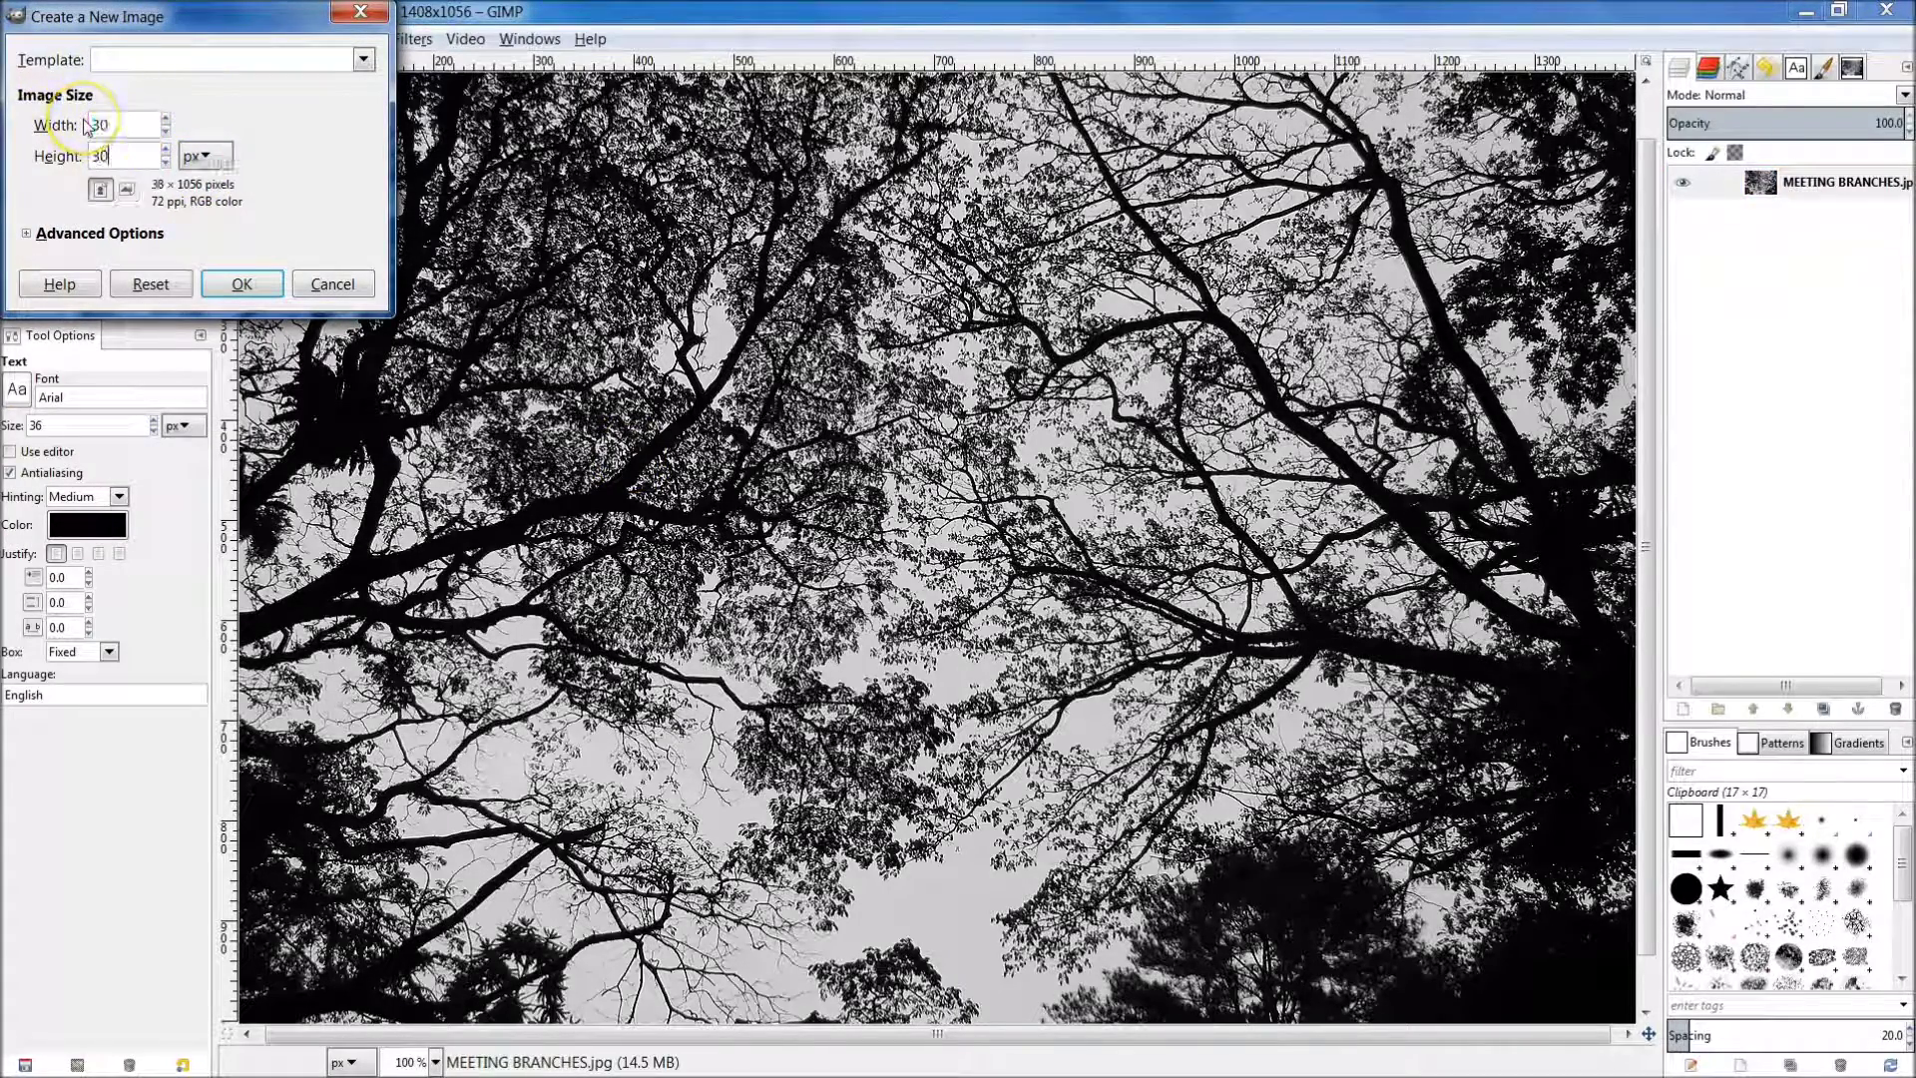
click(58, 233)
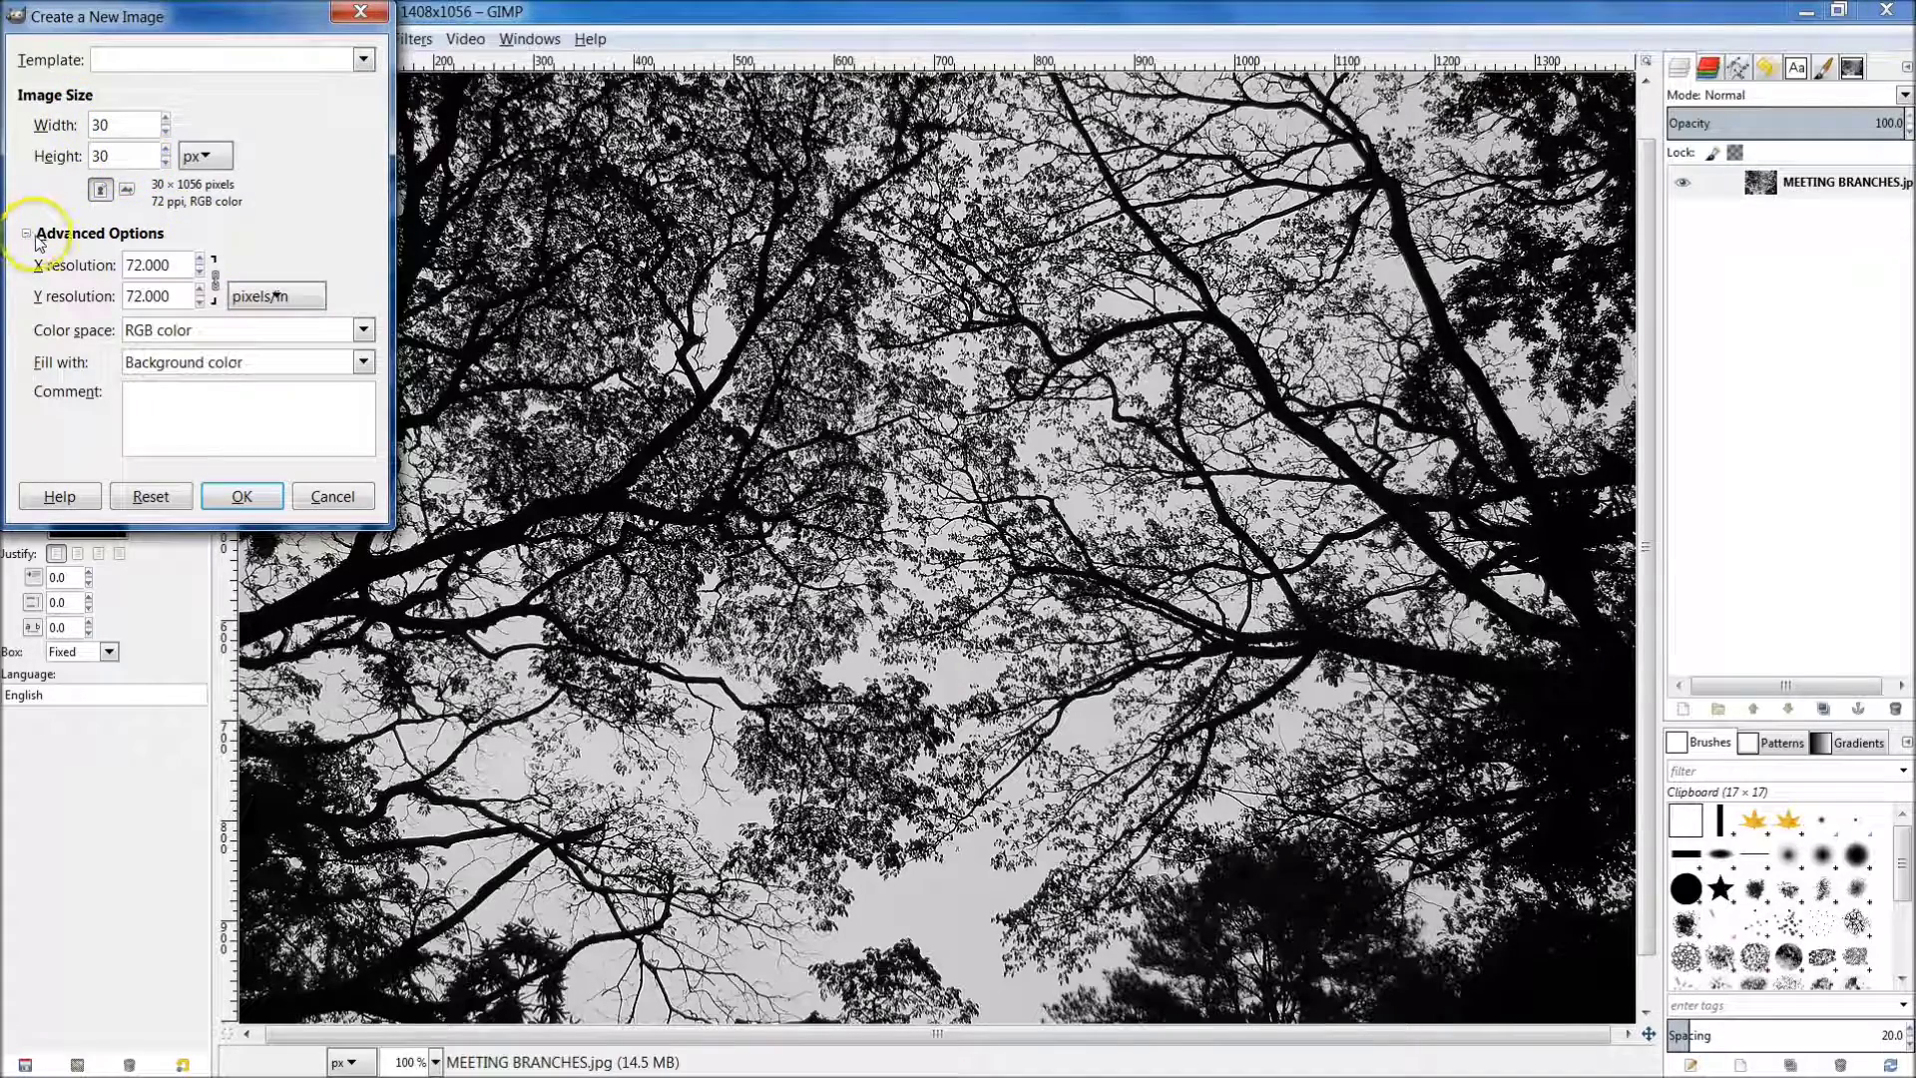
click(185, 361)
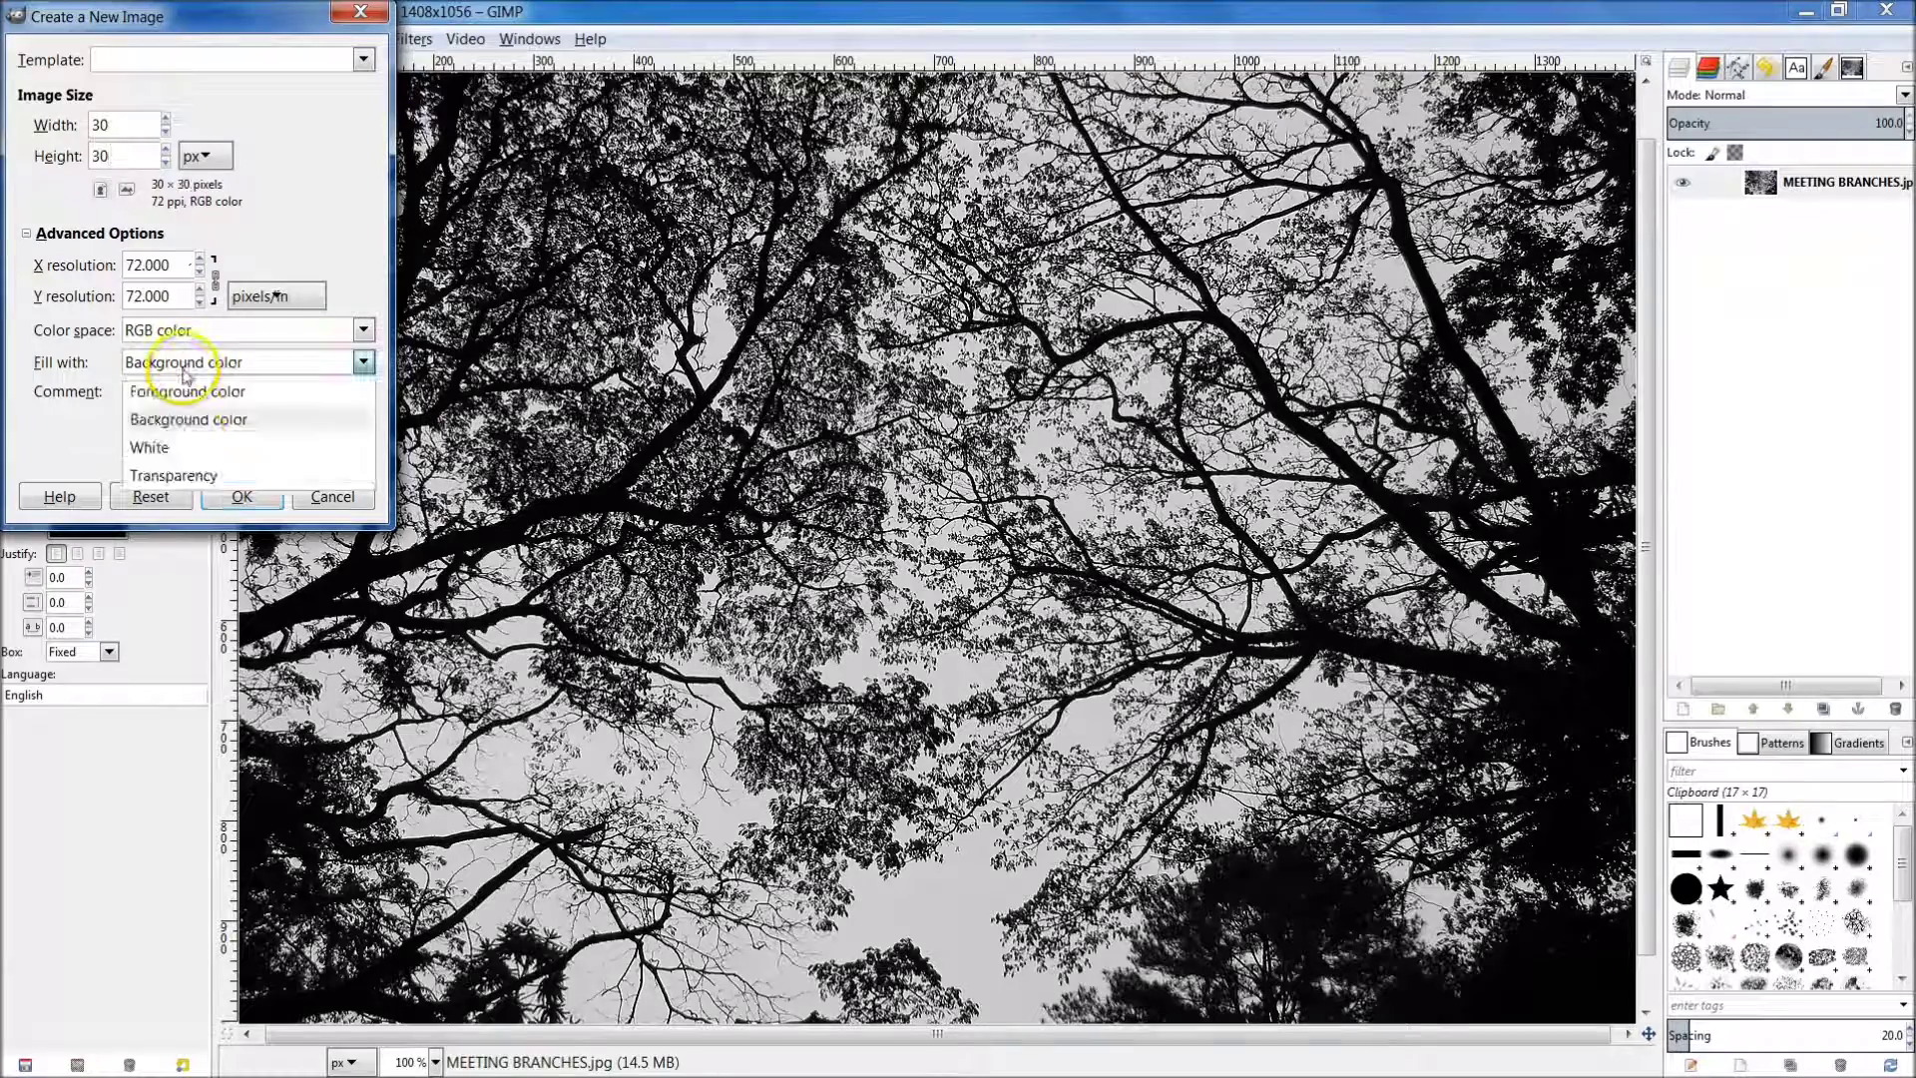
click(180, 473)
click(256, 428)
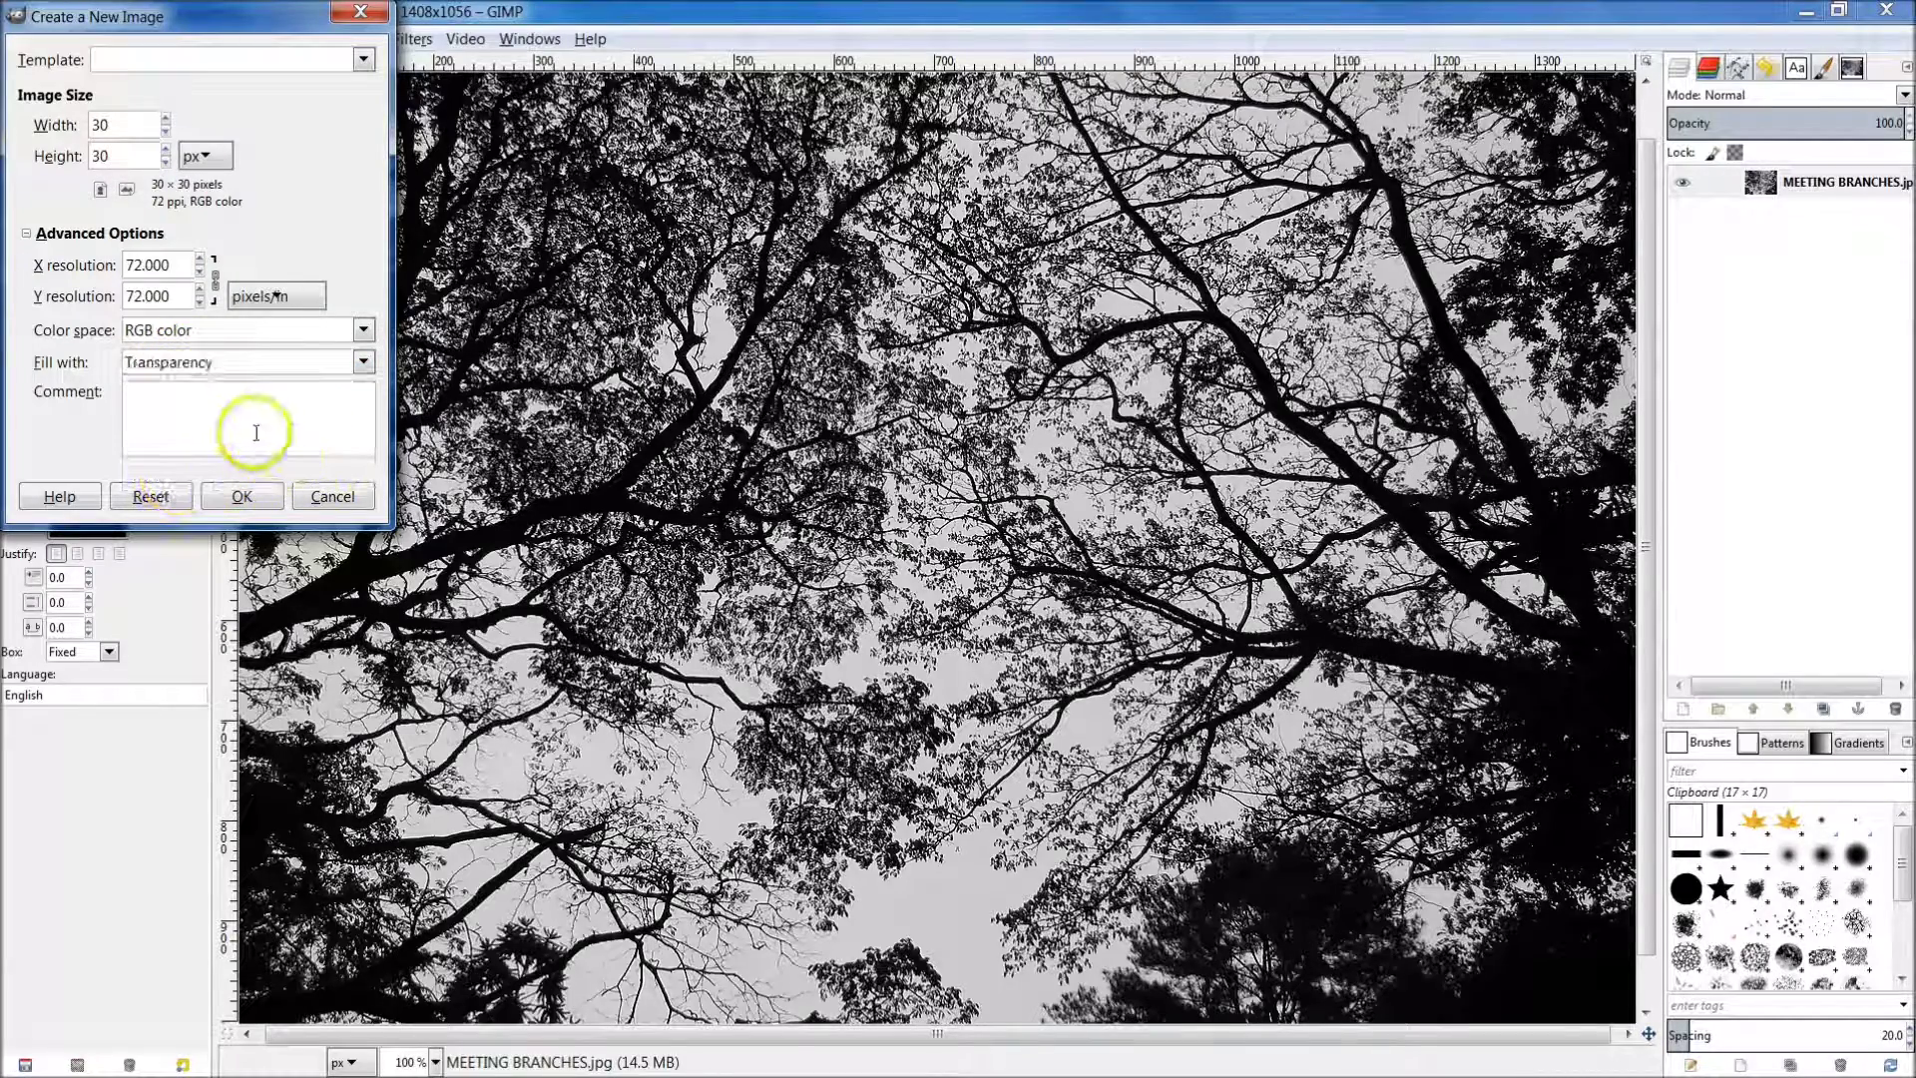
click(243, 497)
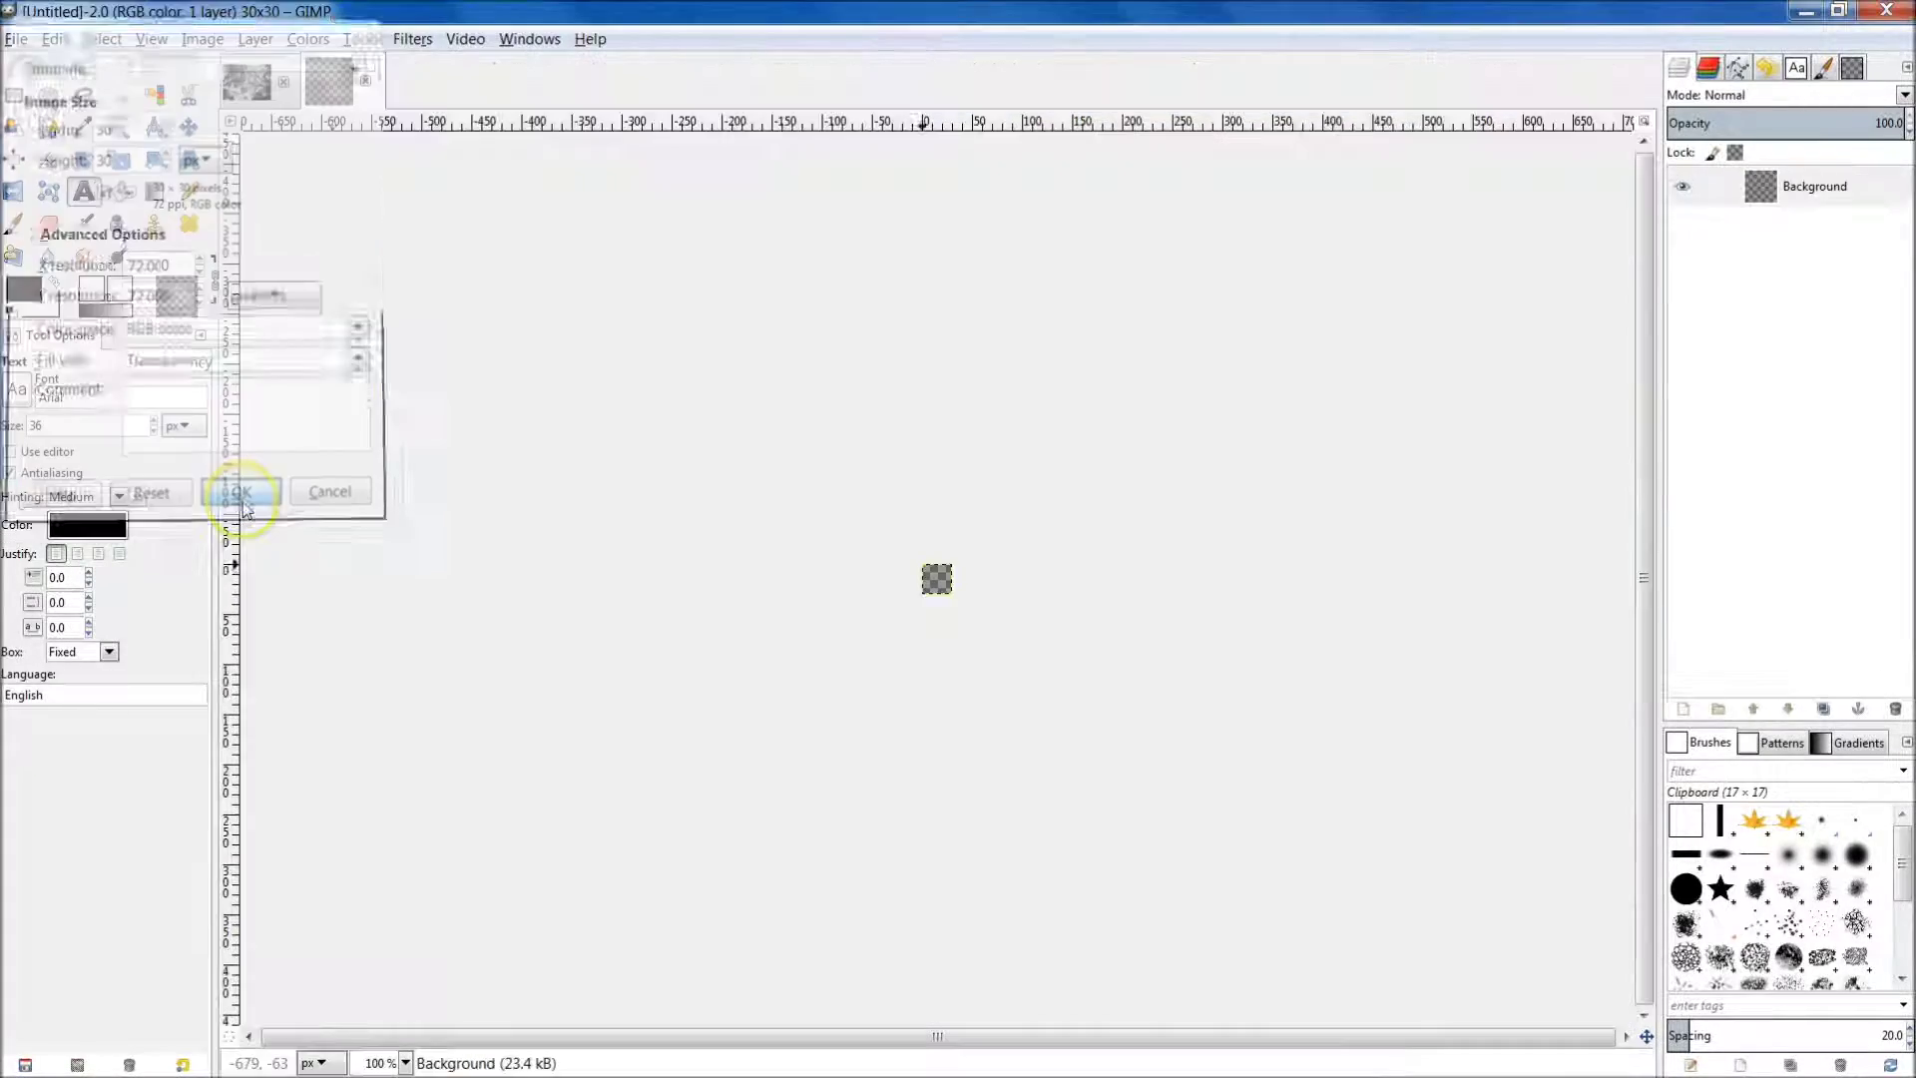
Duplicate the transparent background layer twice and make the topmost copy the active layer.
scroll(910, 554, up, 9)
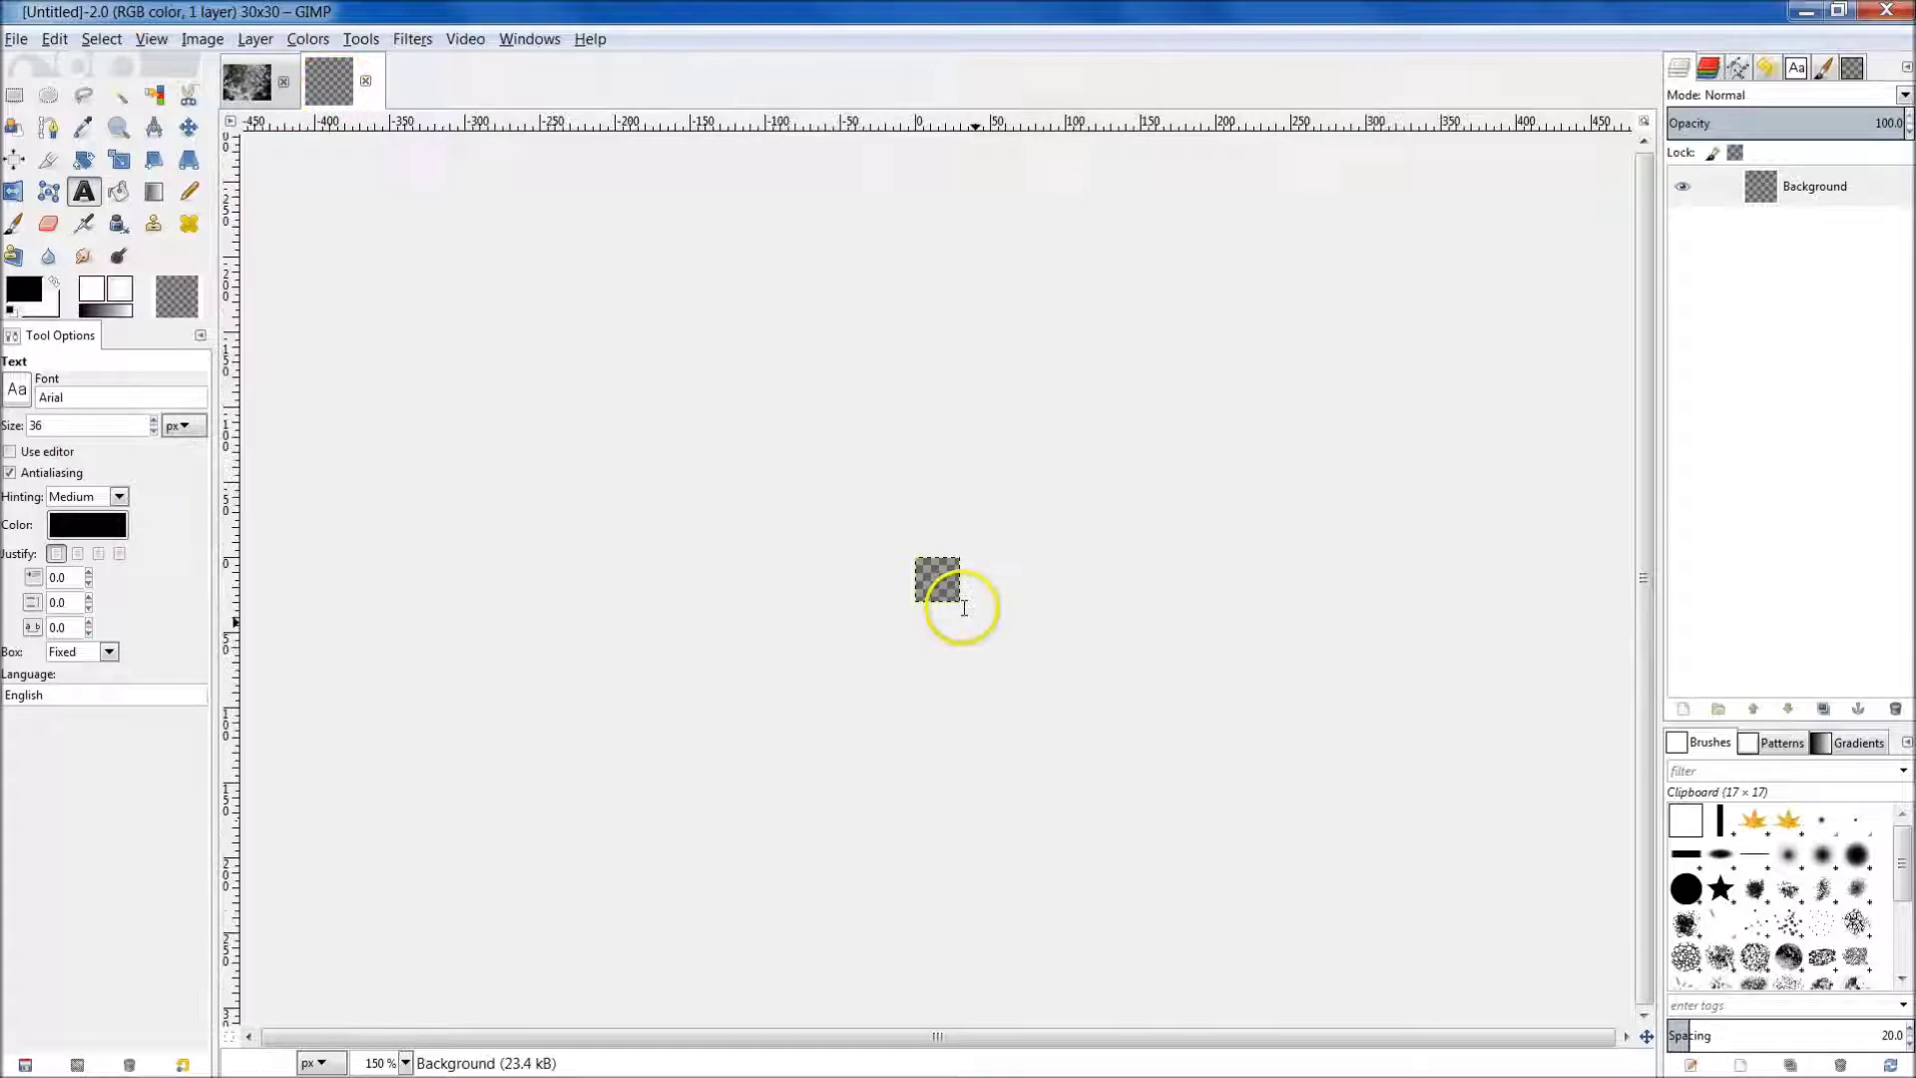
scroll(937, 578, up, 1)
scroll(937, 579, down, 1)
scroll(937, 579, up, 1)
scroll(937, 578, down, 1)
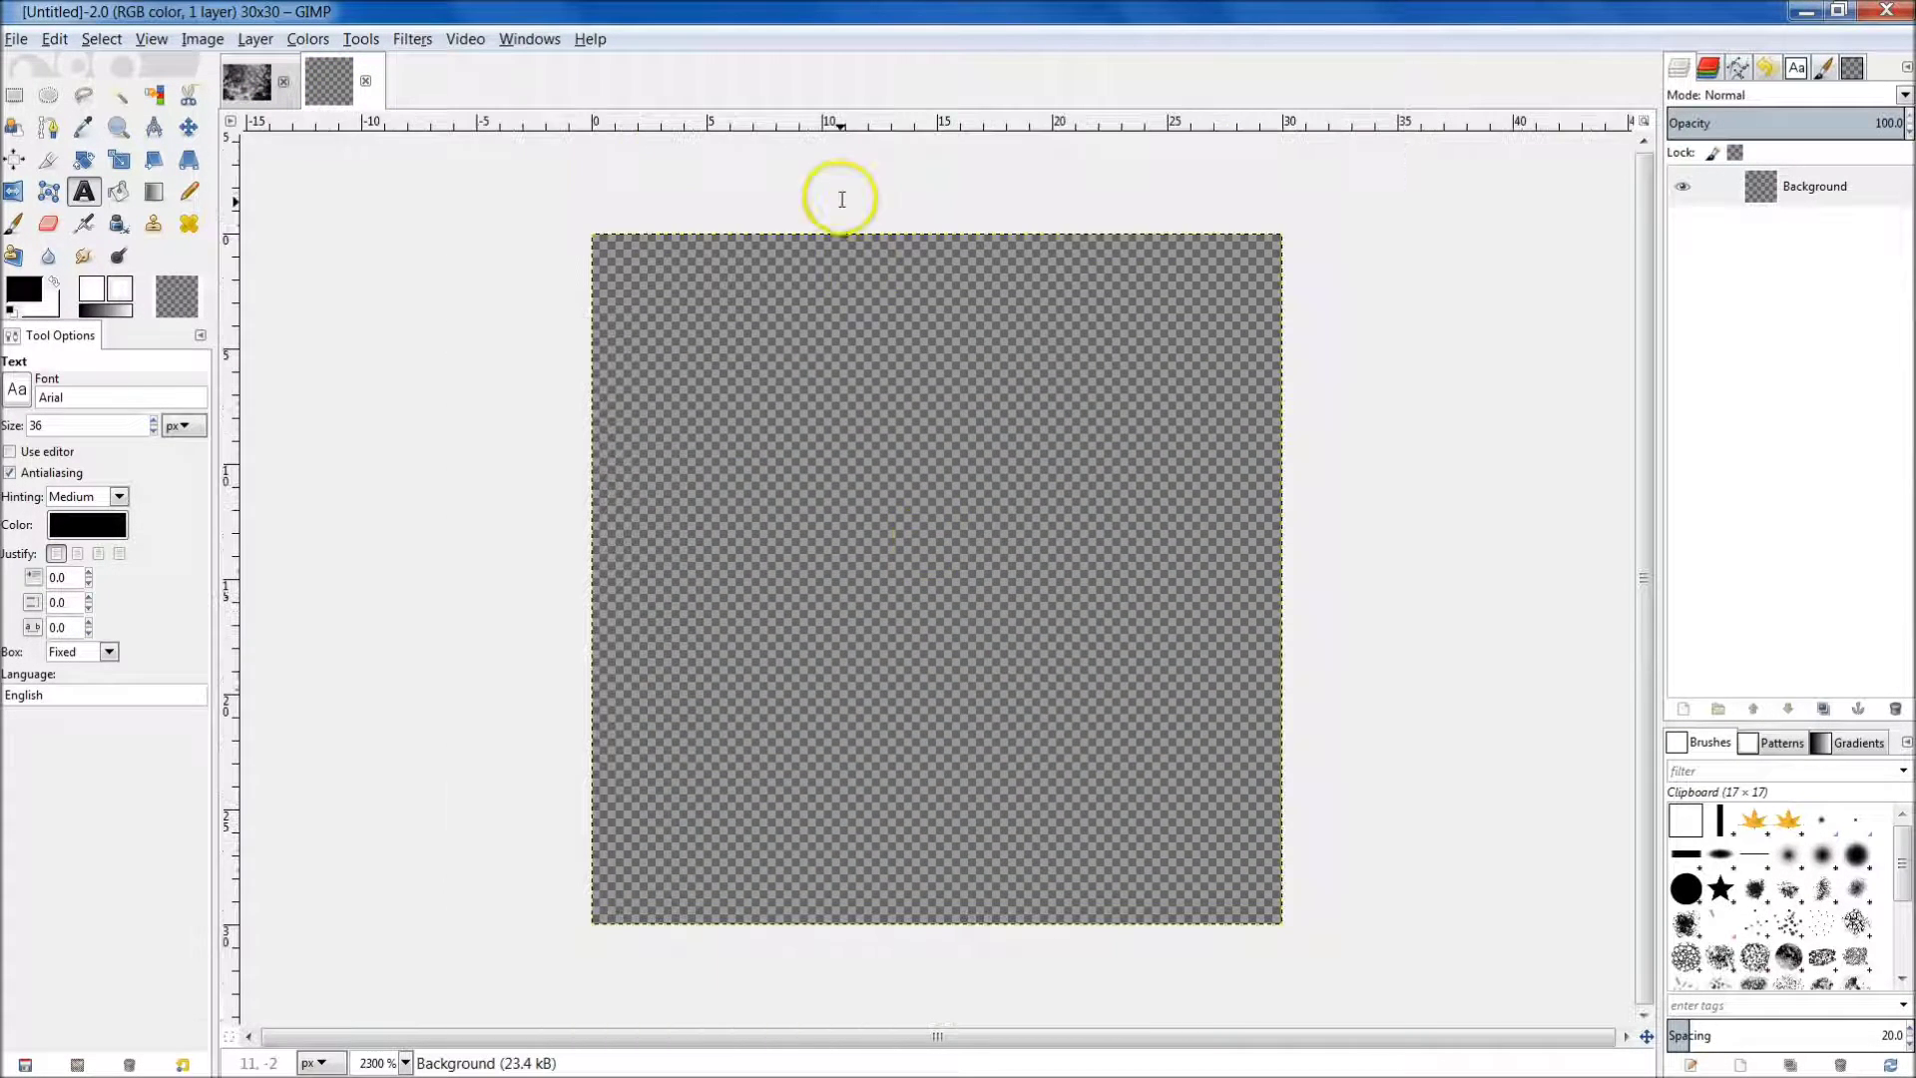
click(1784, 199)
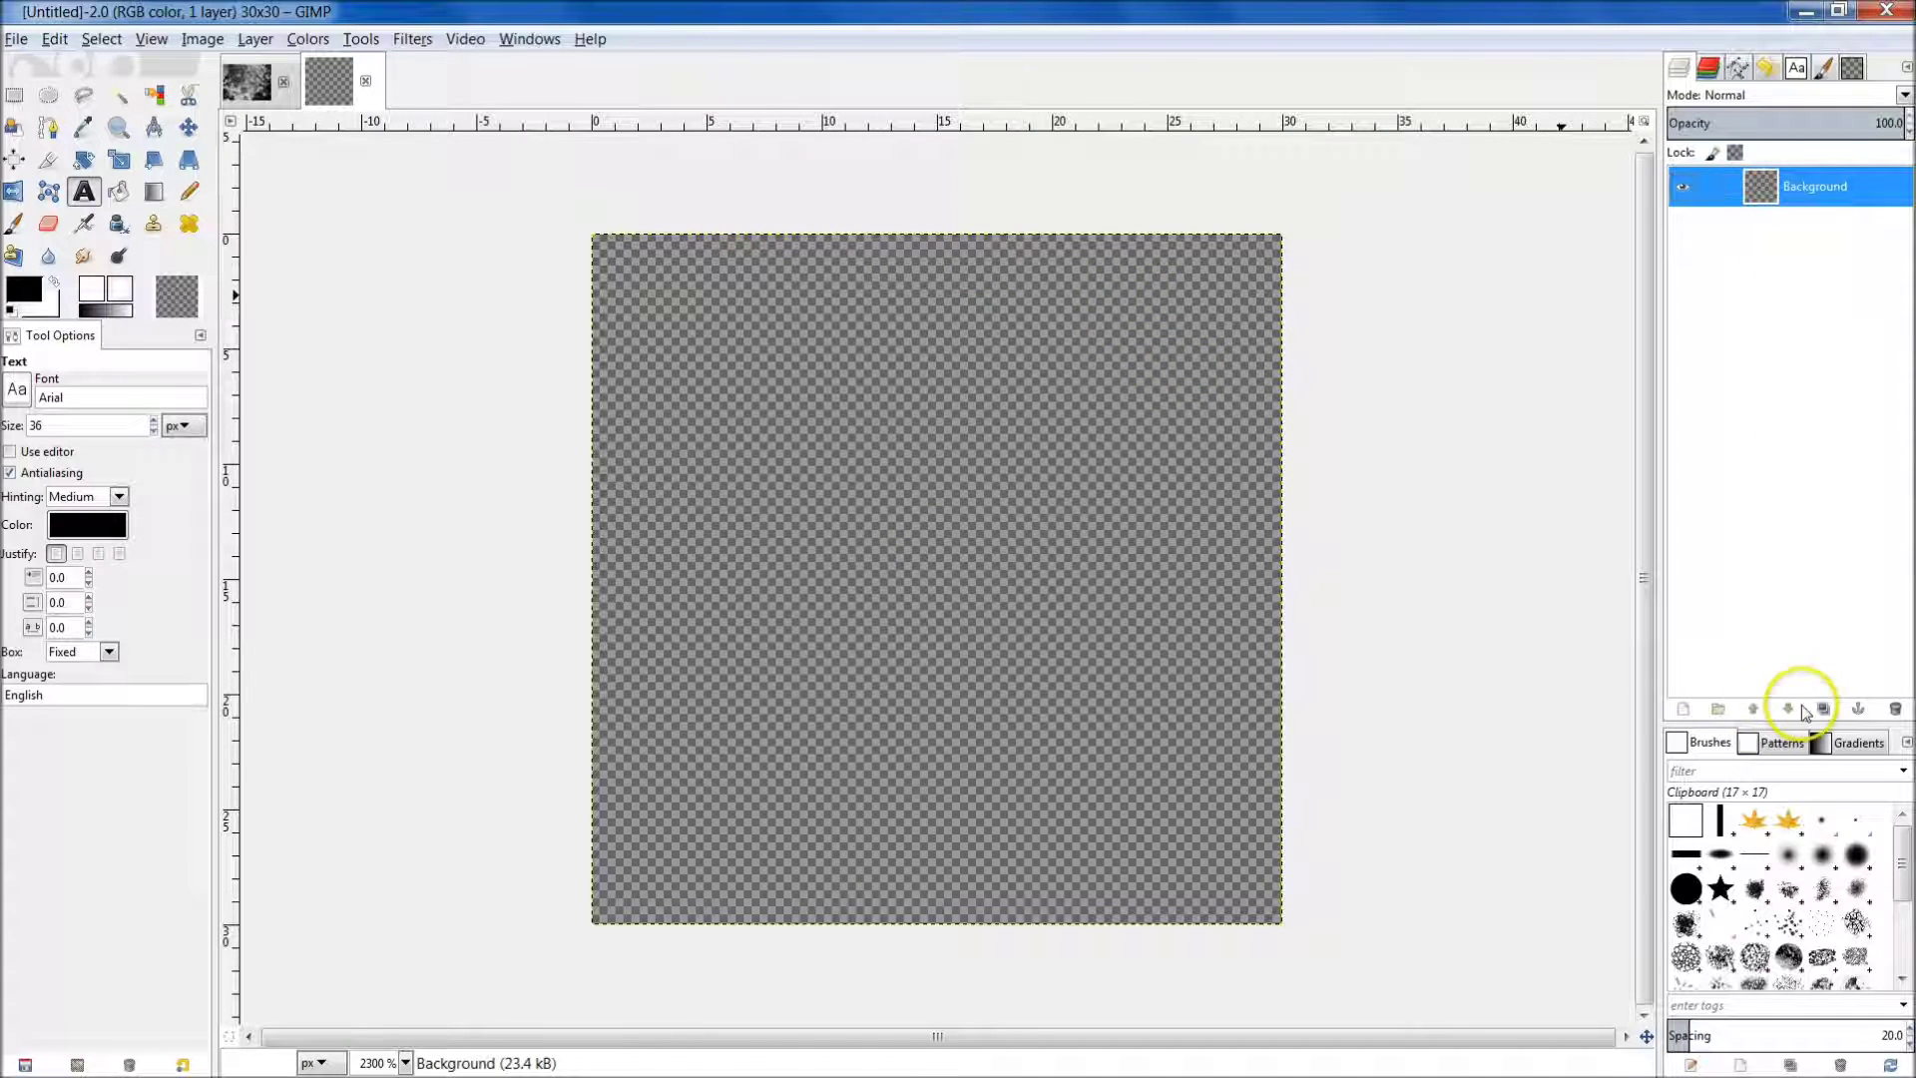
click(1822, 708)
click(1823, 708)
click(1756, 189)
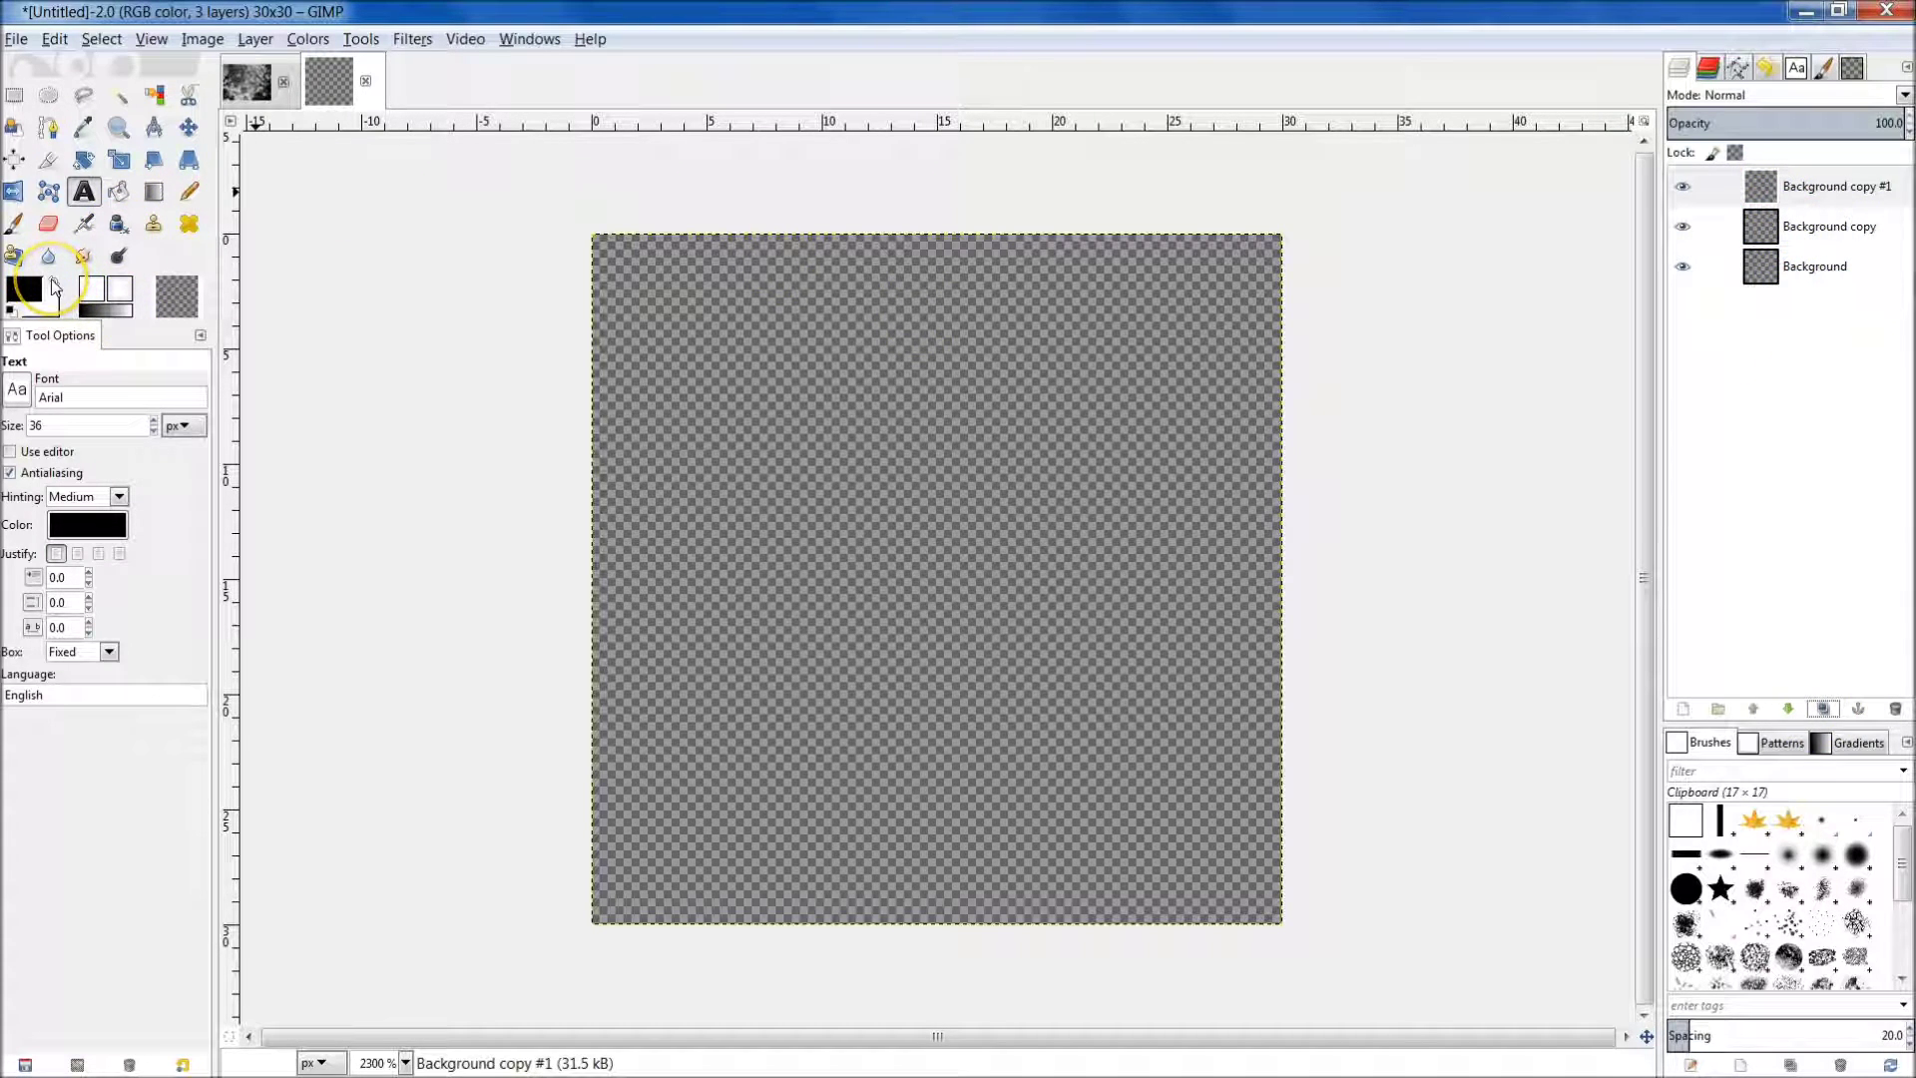
Set the foreground color to the dark grey-green 394239.
click(55, 285)
click(22, 289)
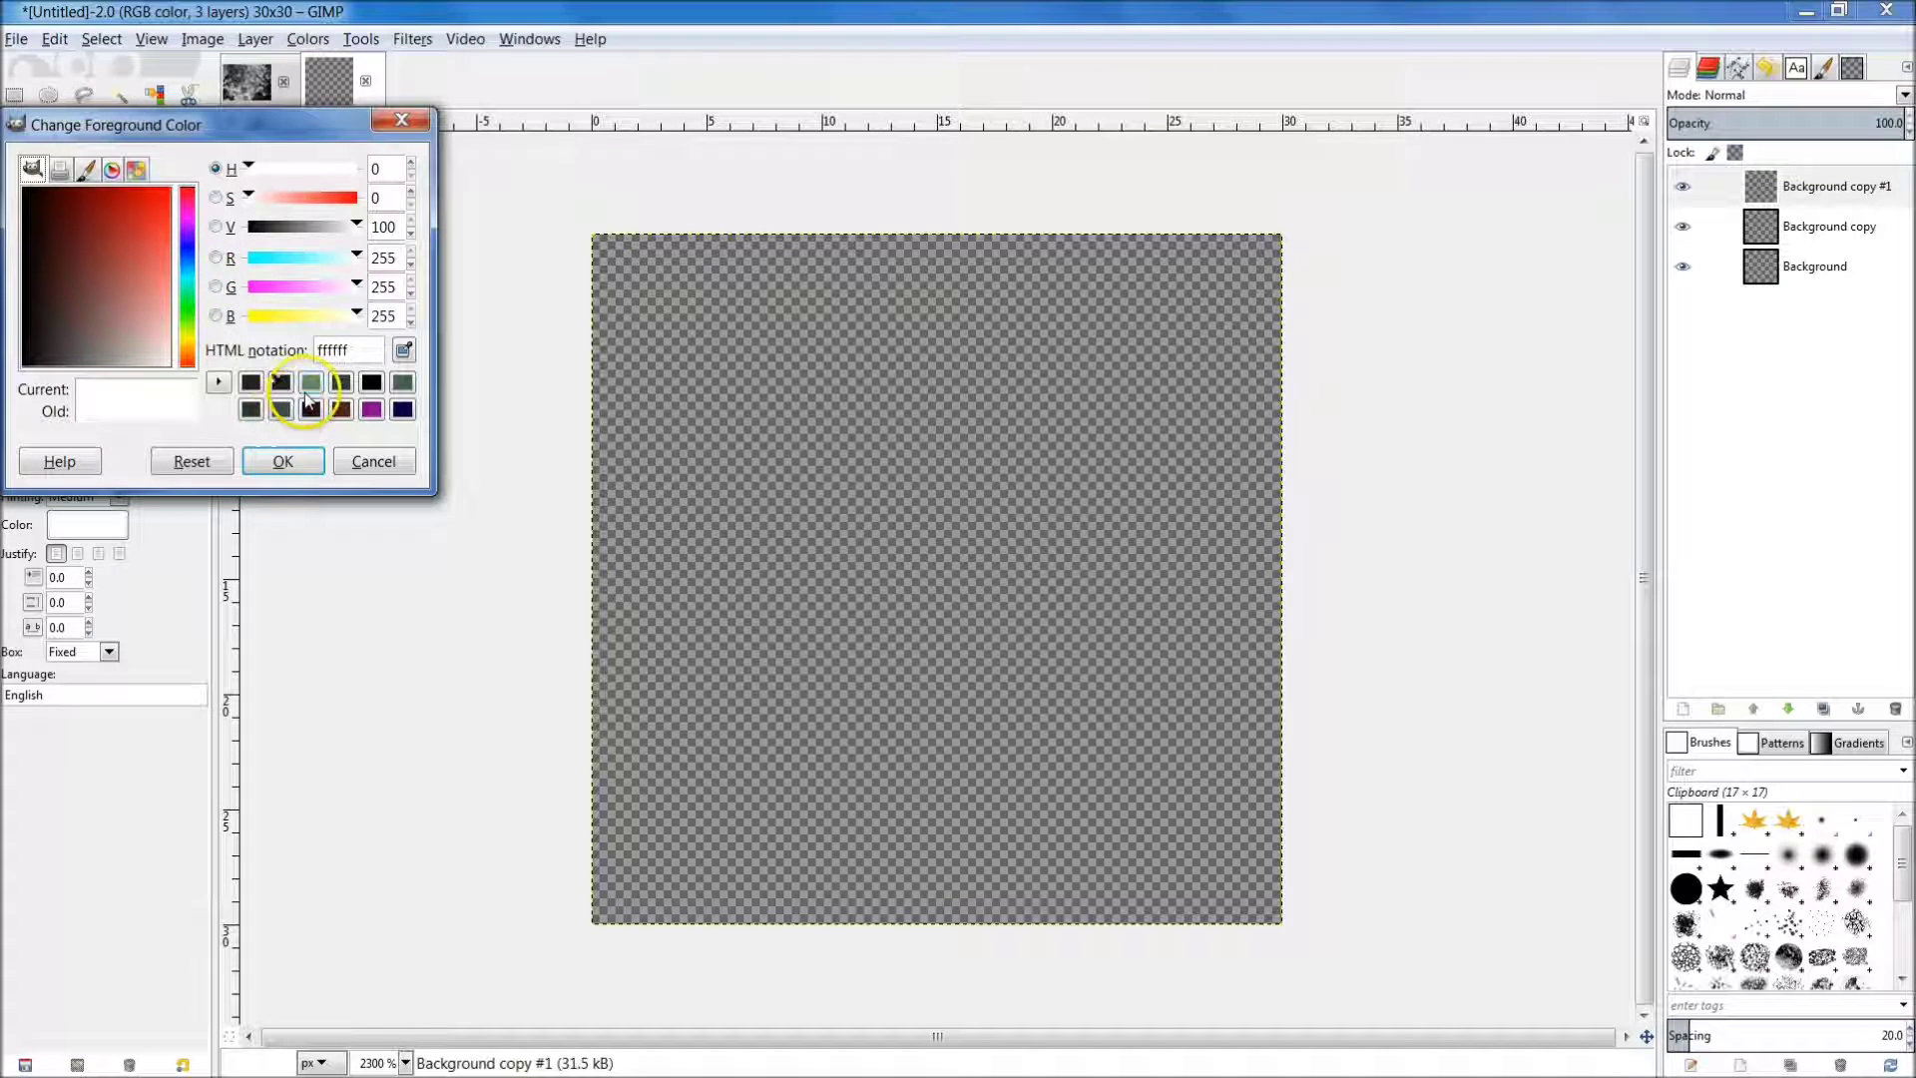
click(307, 384)
drag(103, 333, 62, 341)
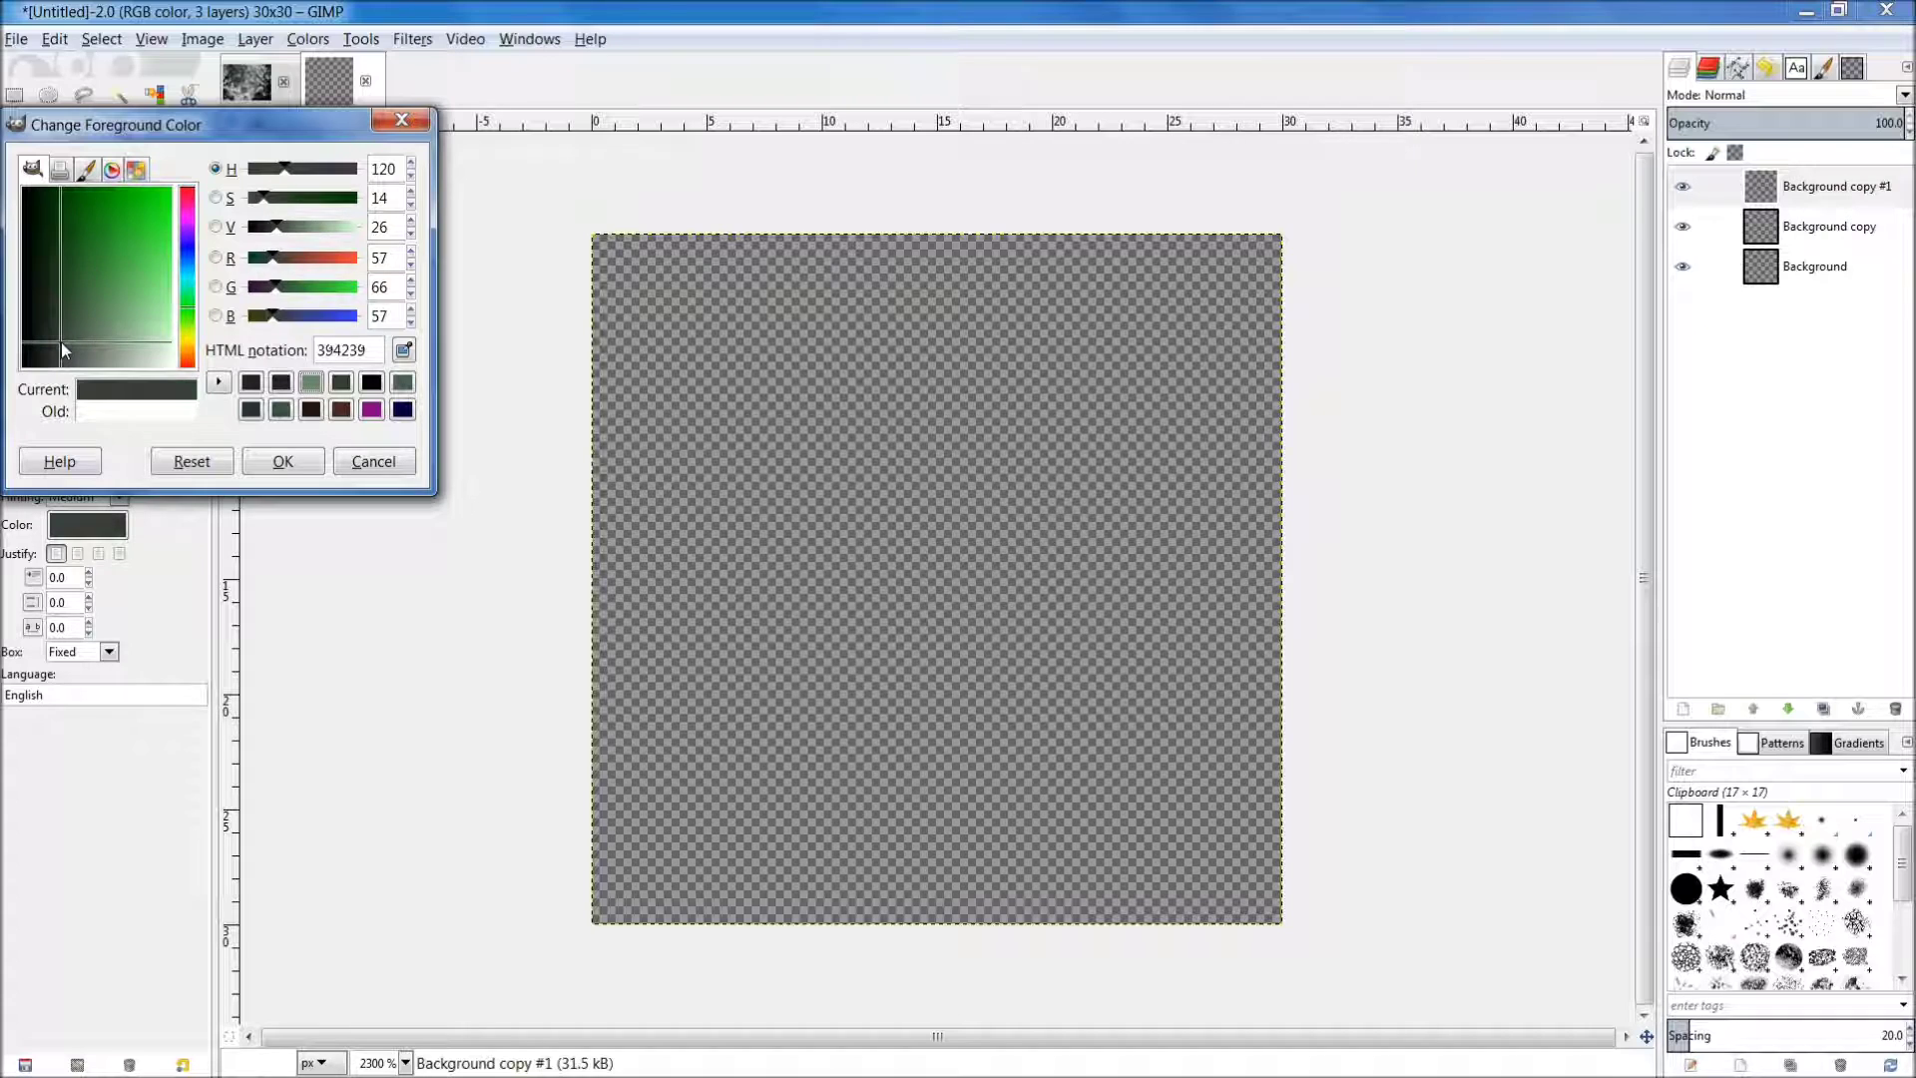
click(299, 461)
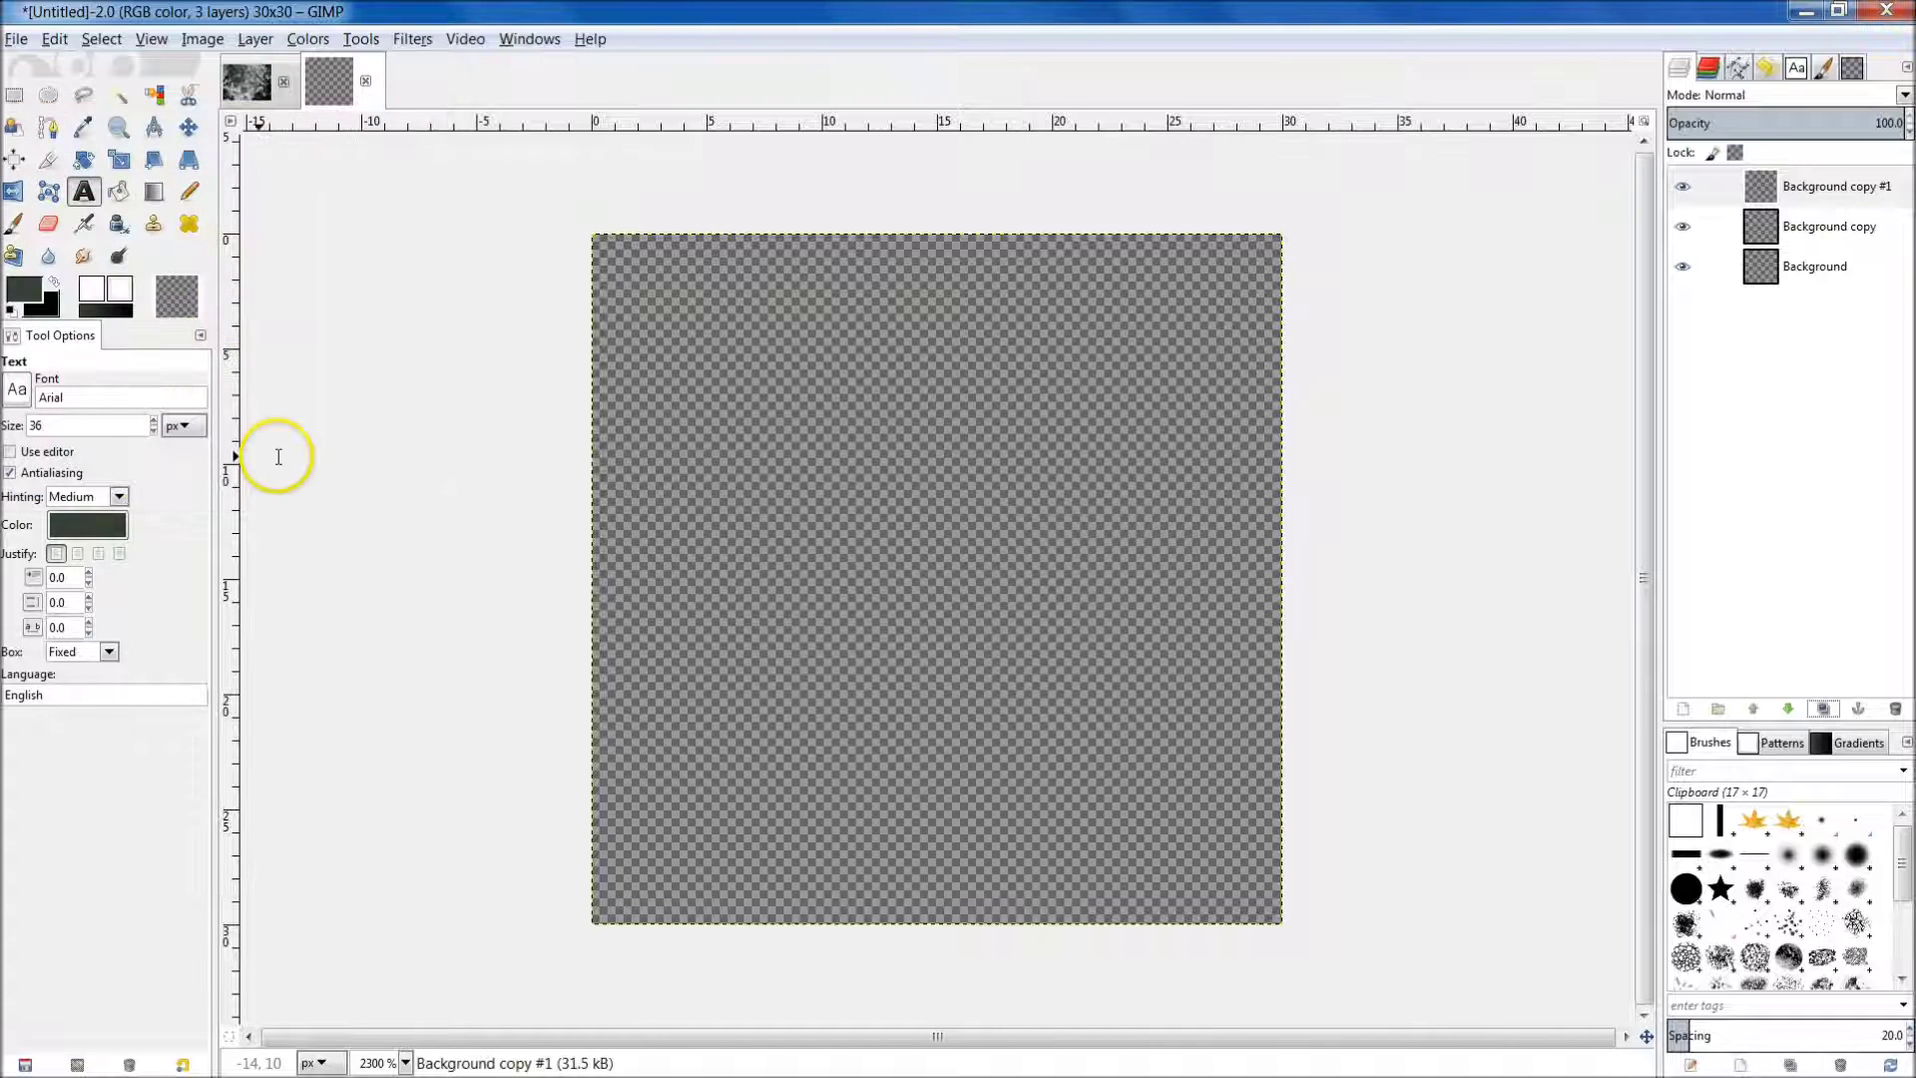
Set up the Paintbrush with the 2. Hardness 100 brush, size 5 and 100 opacity.
click(14, 226)
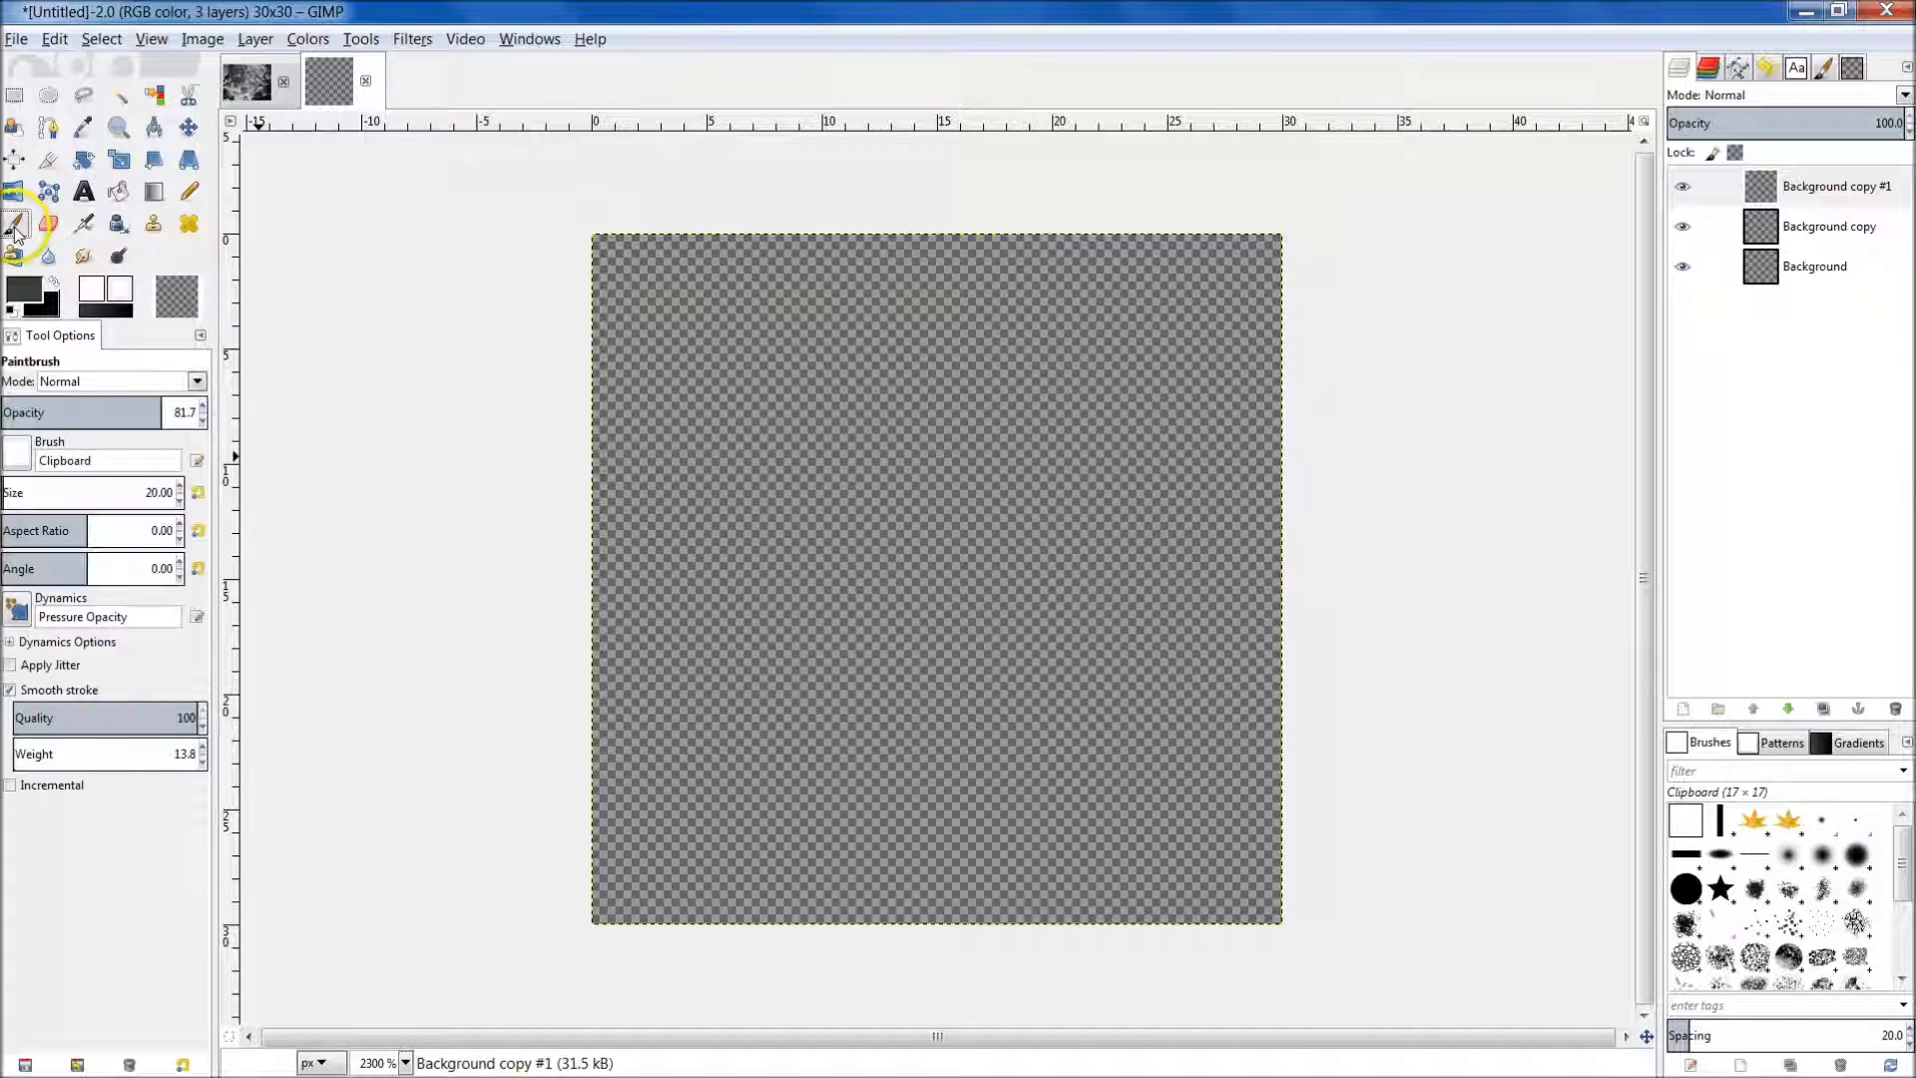
drag(150, 415, 213, 415)
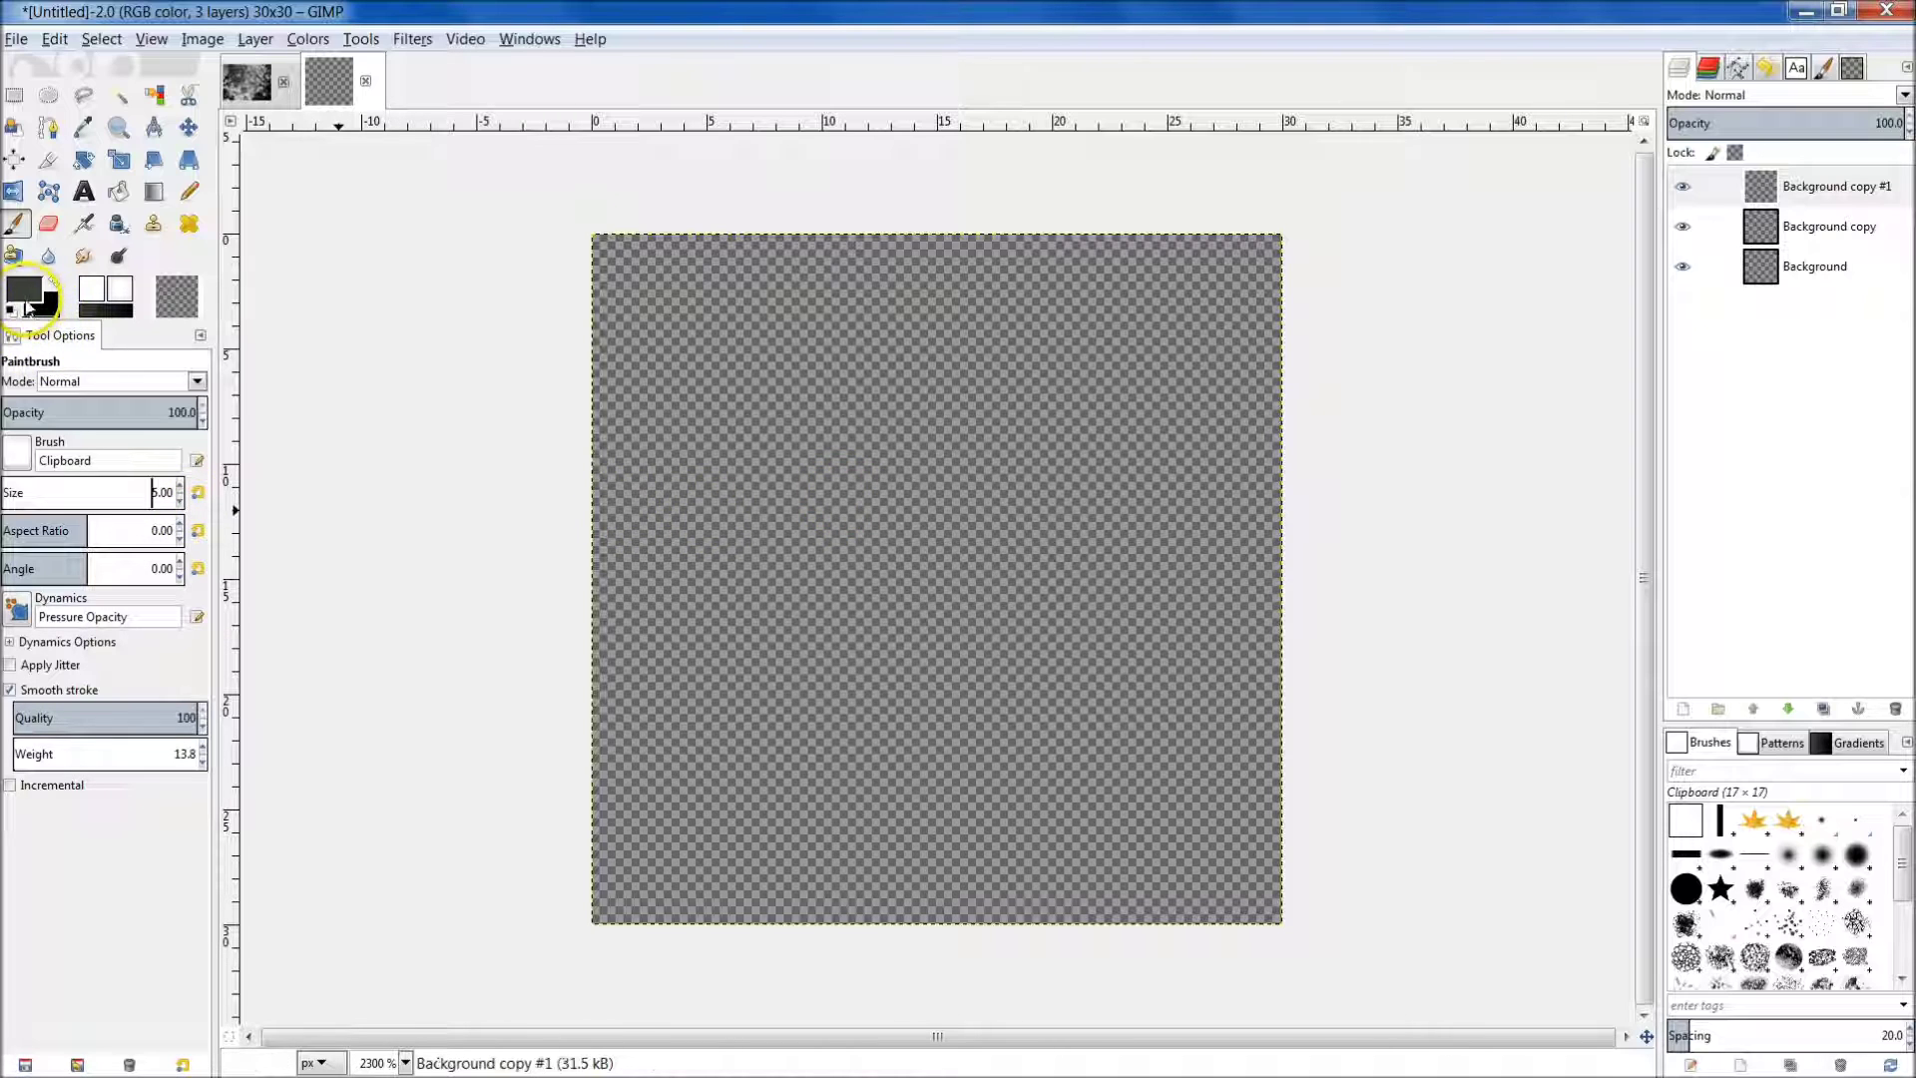
scroll(1901, 848, down, 2)
click(1686, 838)
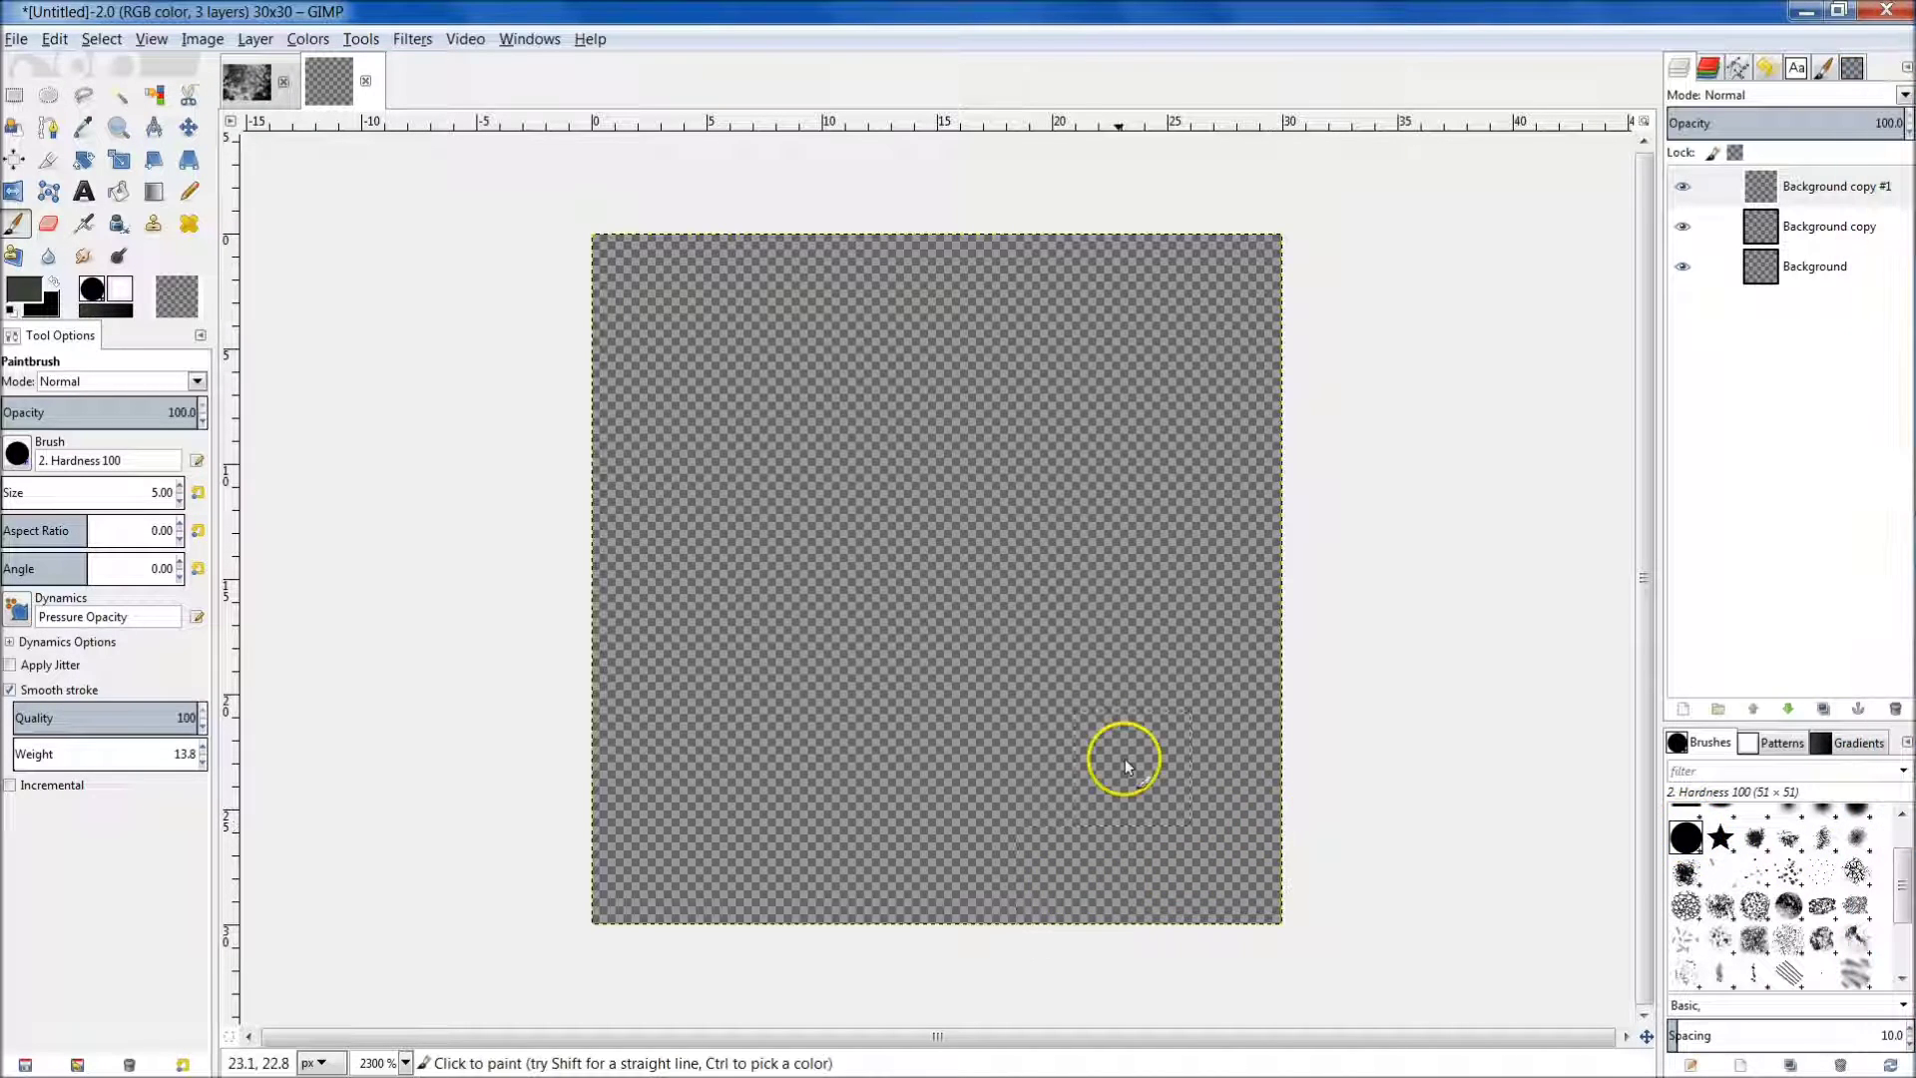
Paint single dark green dots scattered irregularly across the whole canvas on the top layer.
click(899, 519)
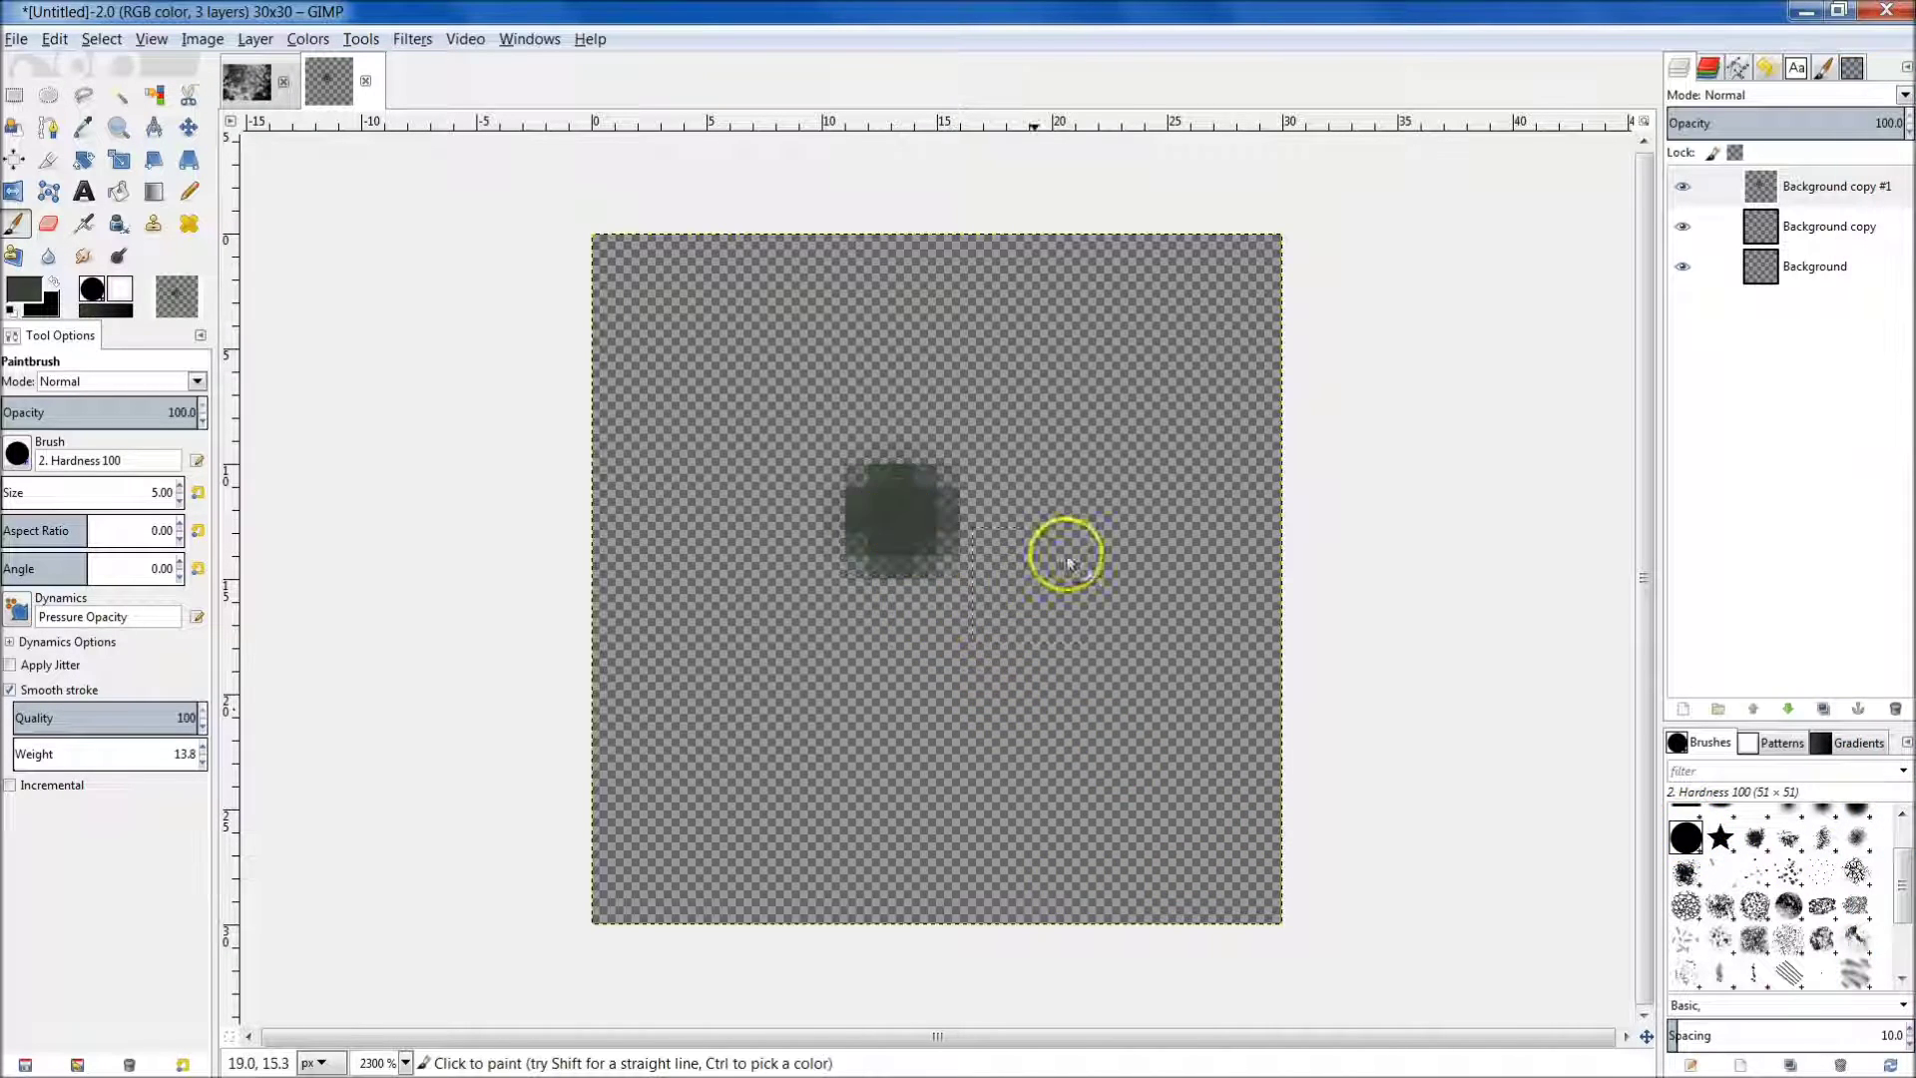
click(662, 811)
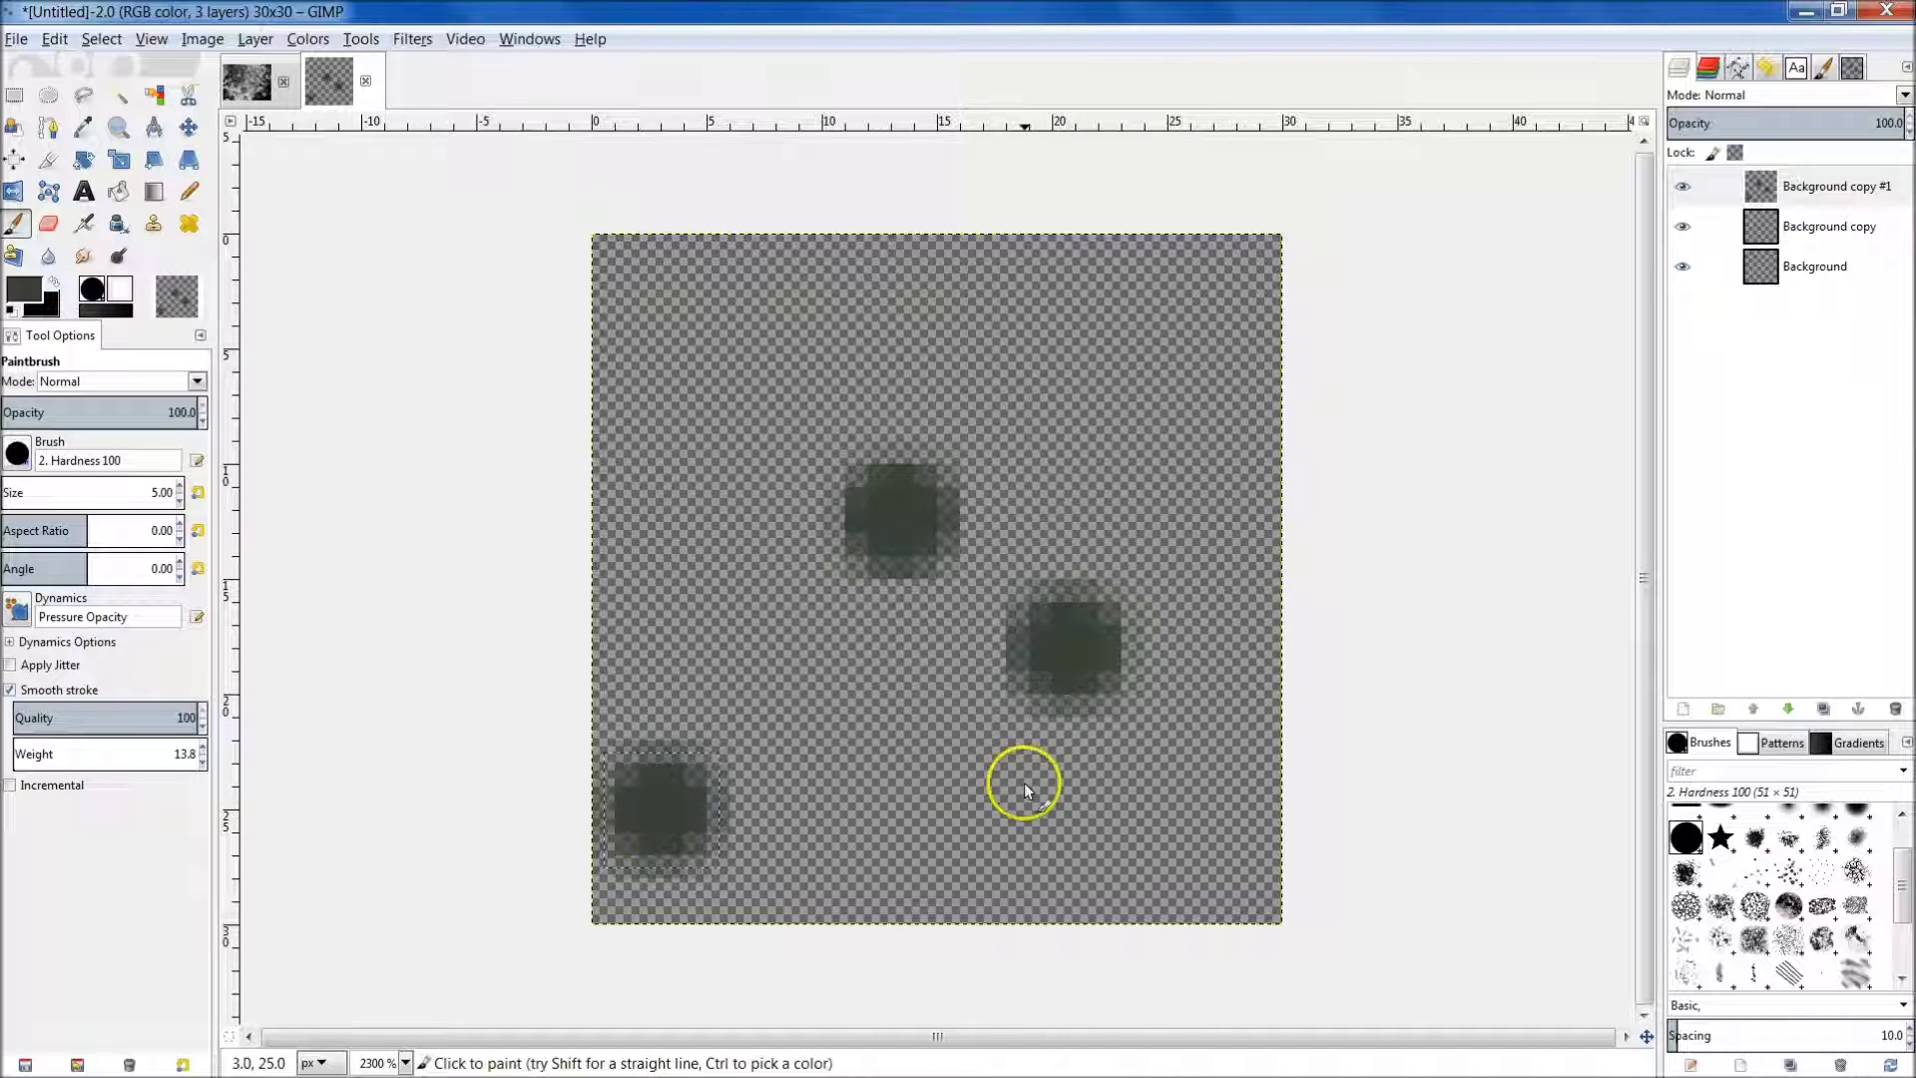
click(1021, 812)
click(846, 686)
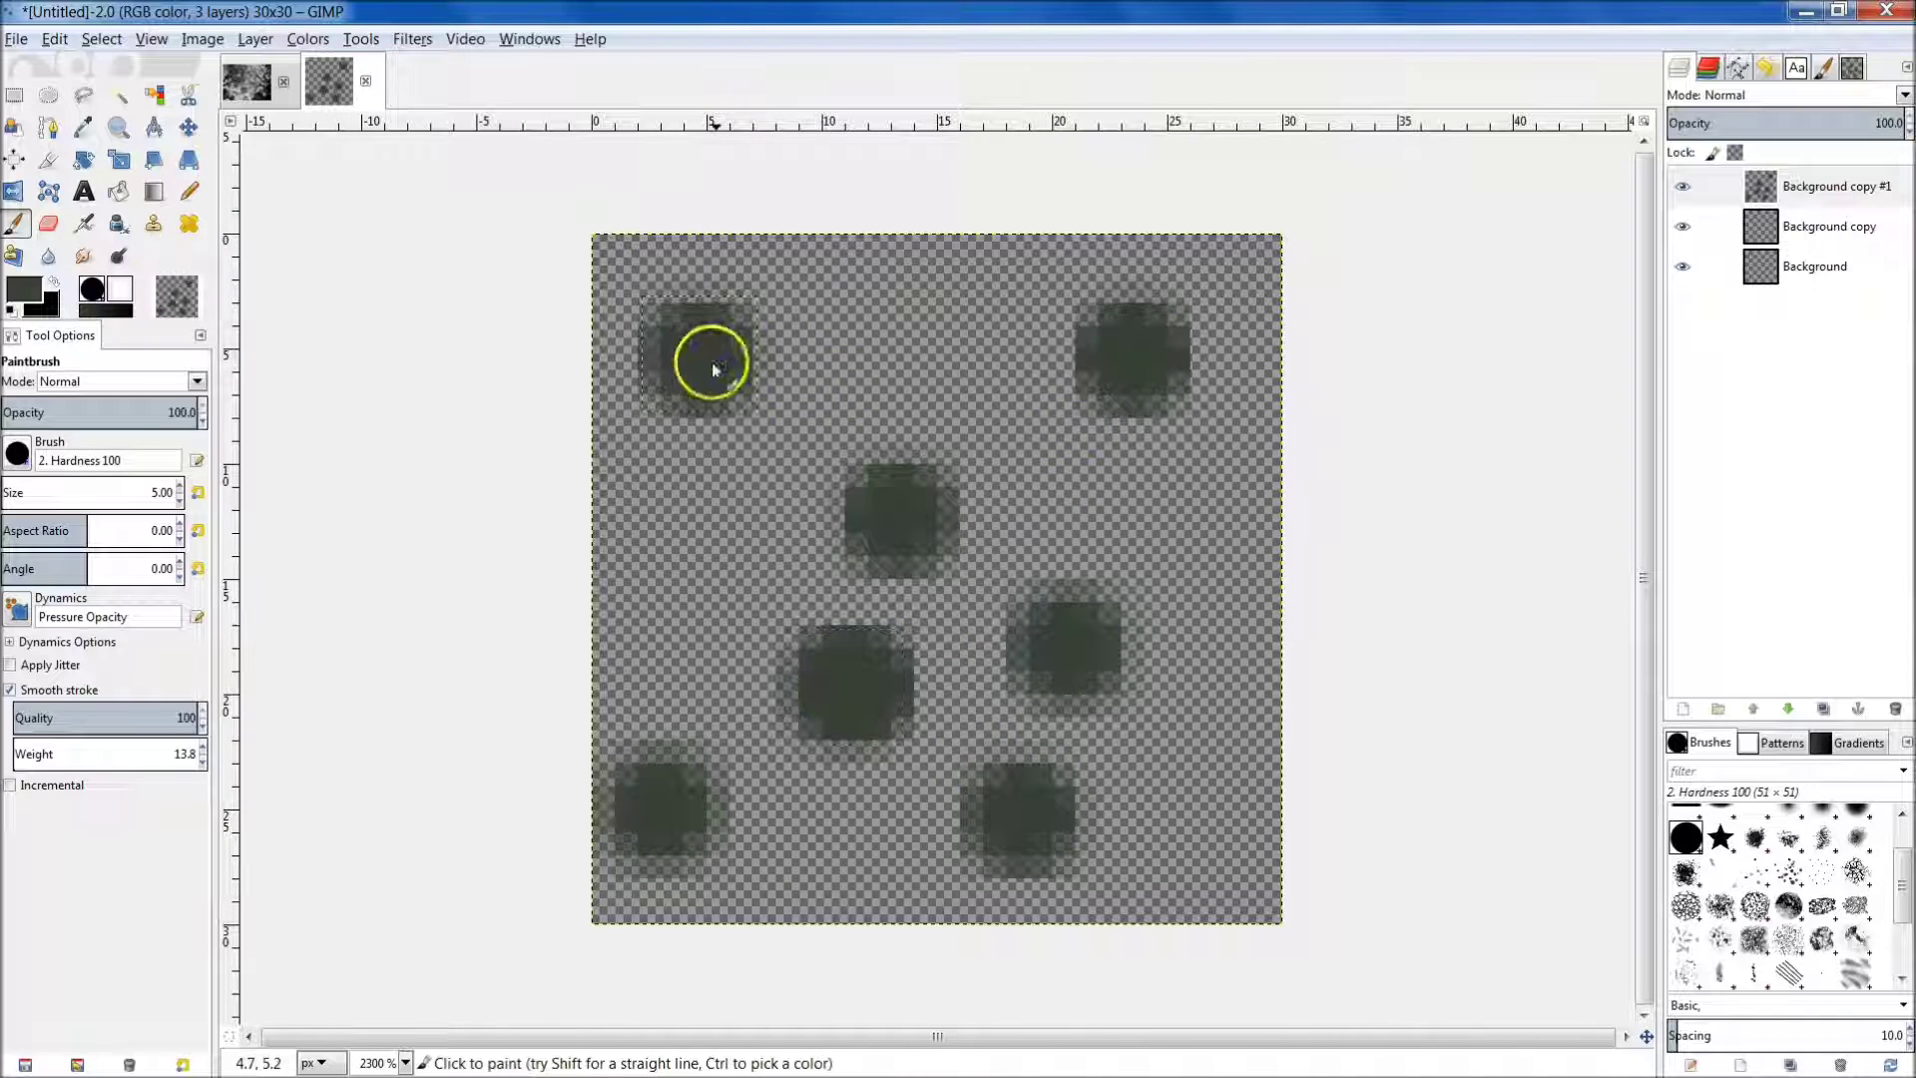
click(1199, 782)
click(978, 327)
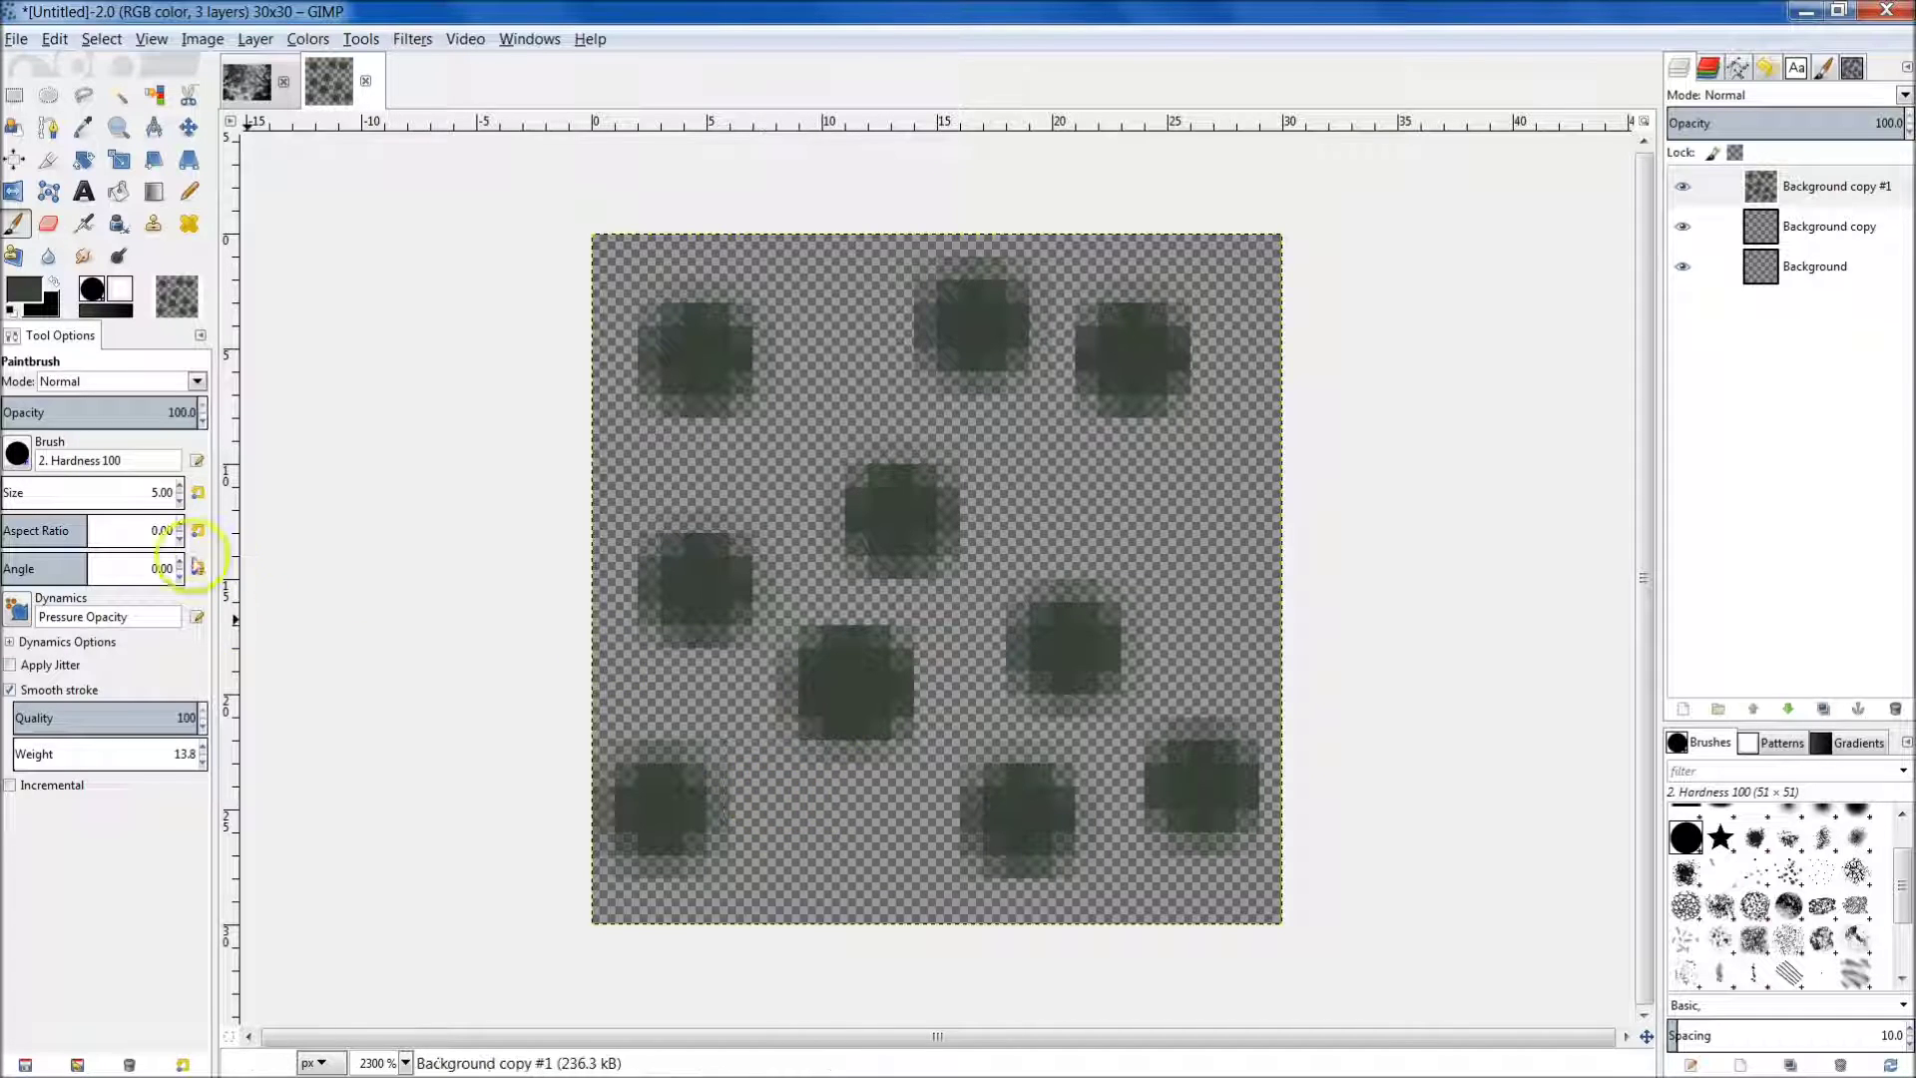
Select the middle layer, show only that layer, and set the foreground color to light green 7fa07f.
click(1806, 225)
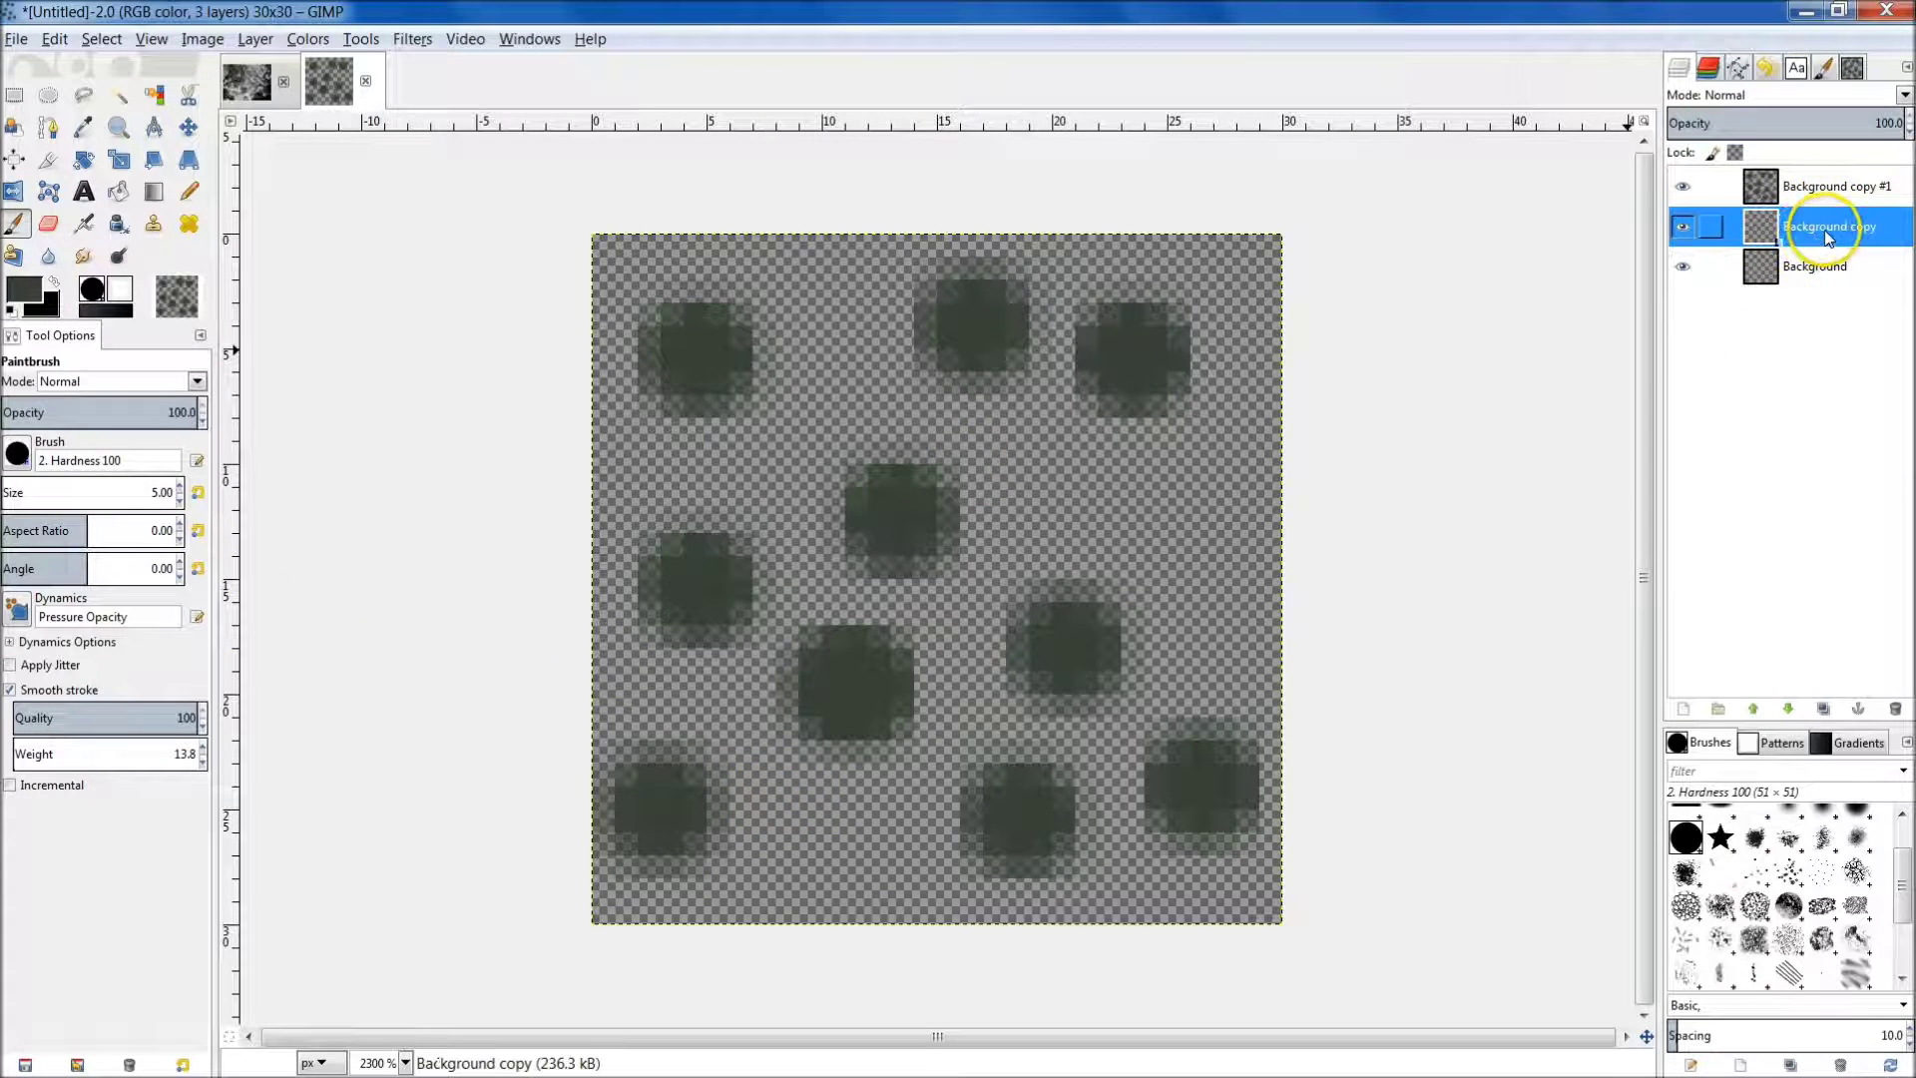
shift+click(1682, 229)
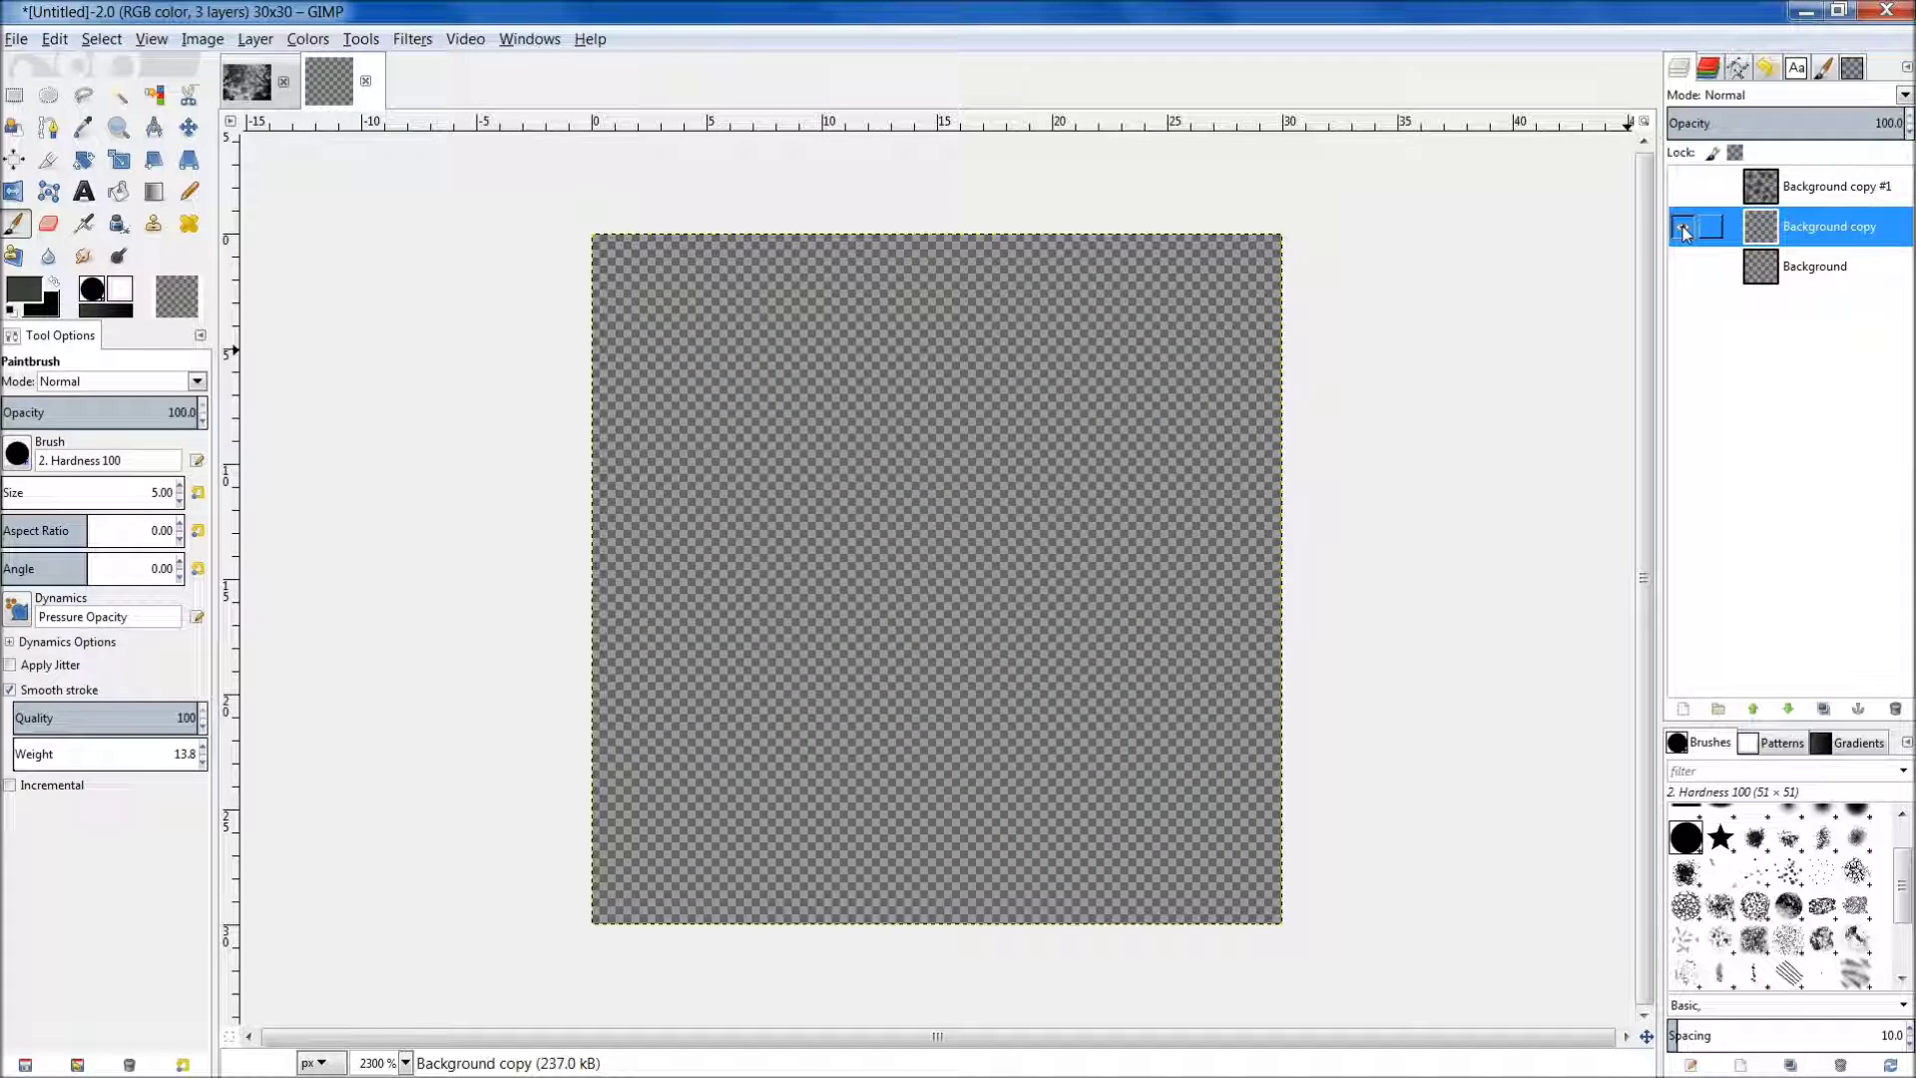
click(19, 290)
drag(104, 301, 116, 329)
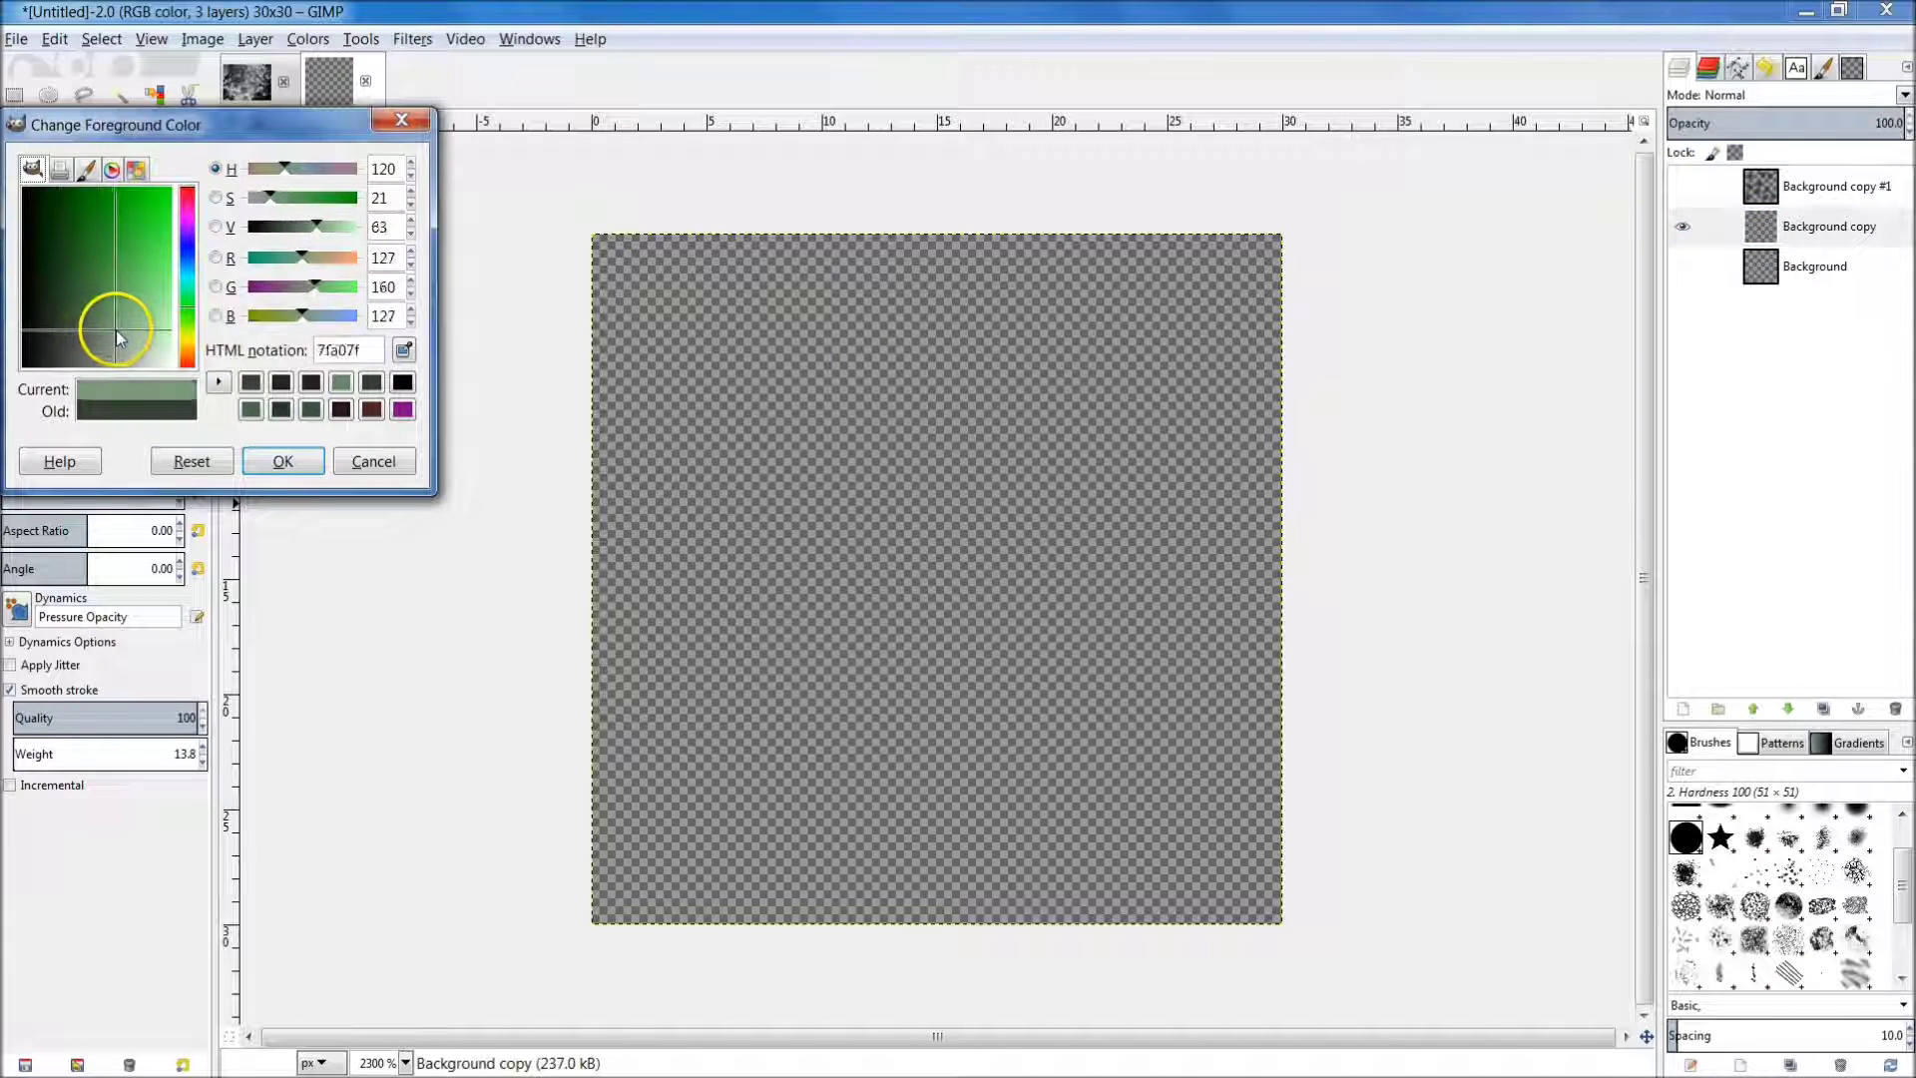
click(282, 460)
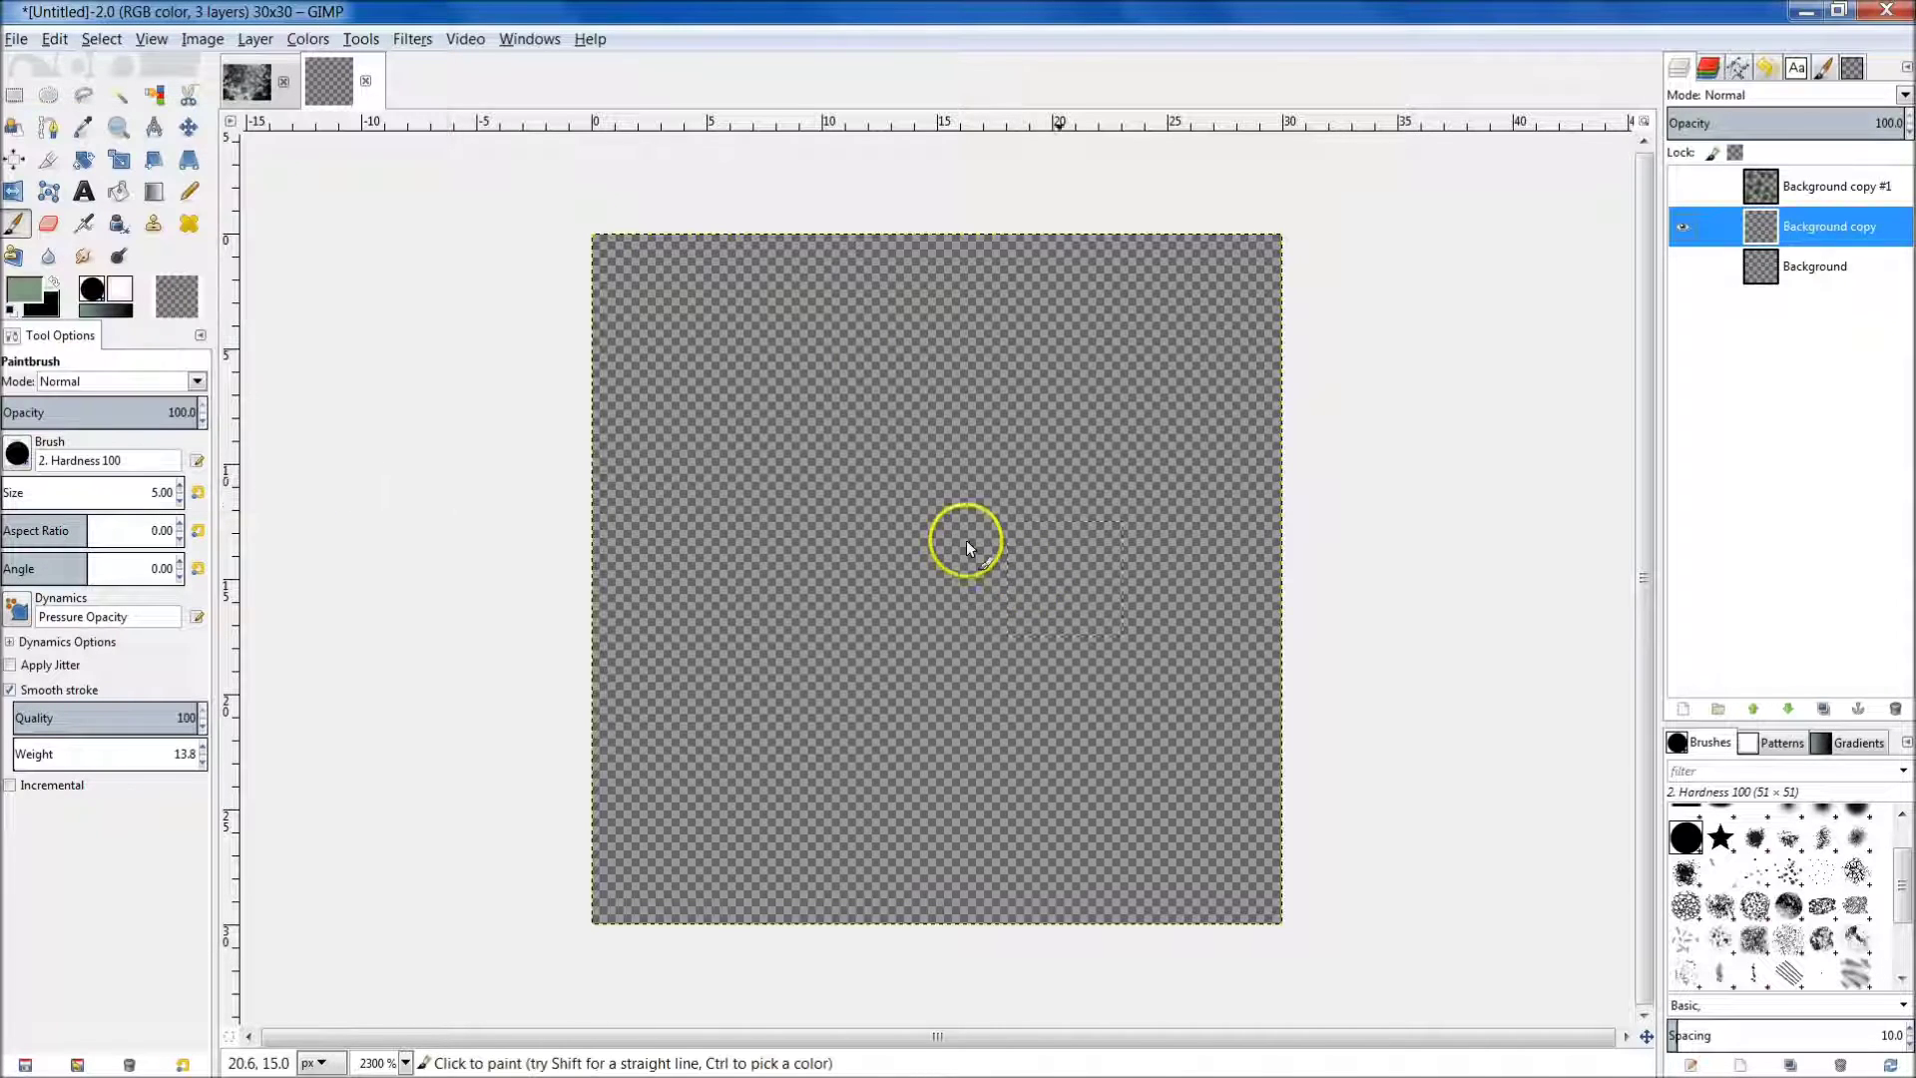
Paint single light green dots scattered across the canvas on the middle layer.
click(914, 395)
click(1090, 665)
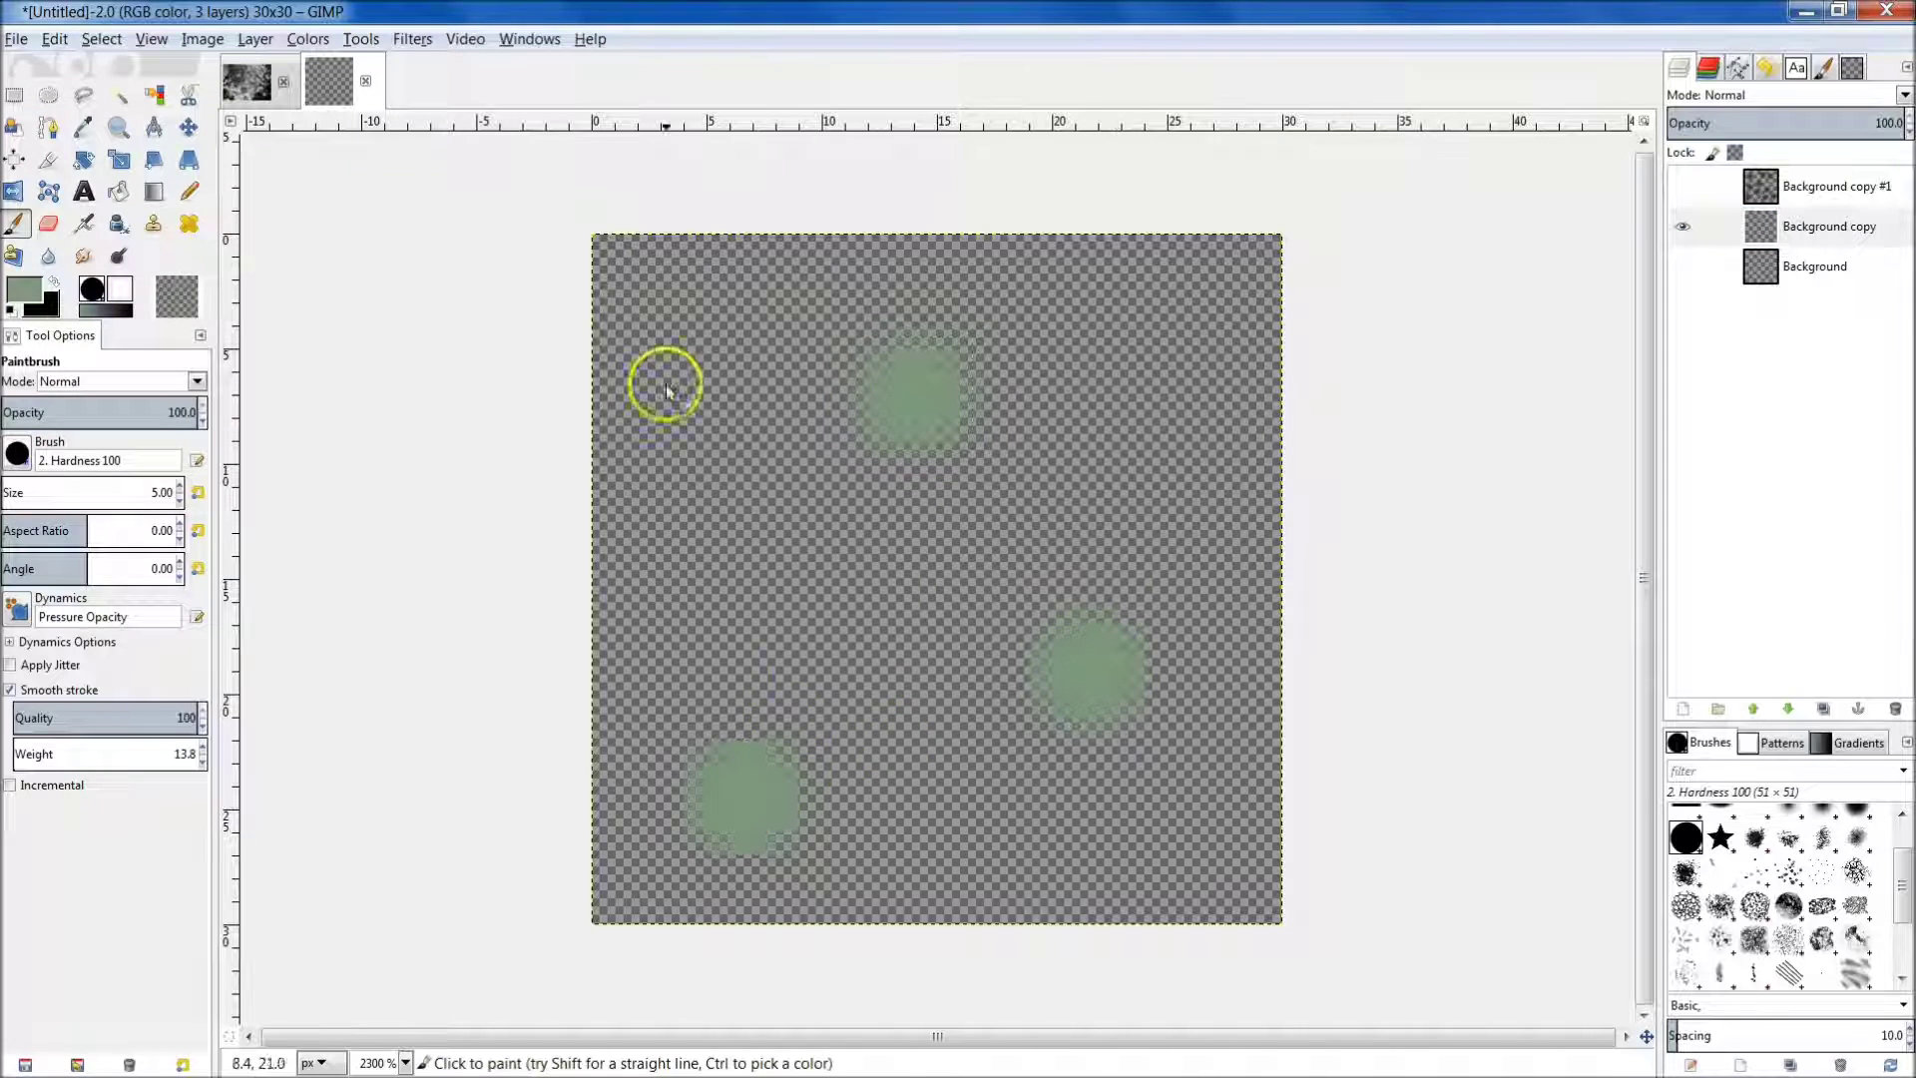
click(1083, 822)
click(1151, 404)
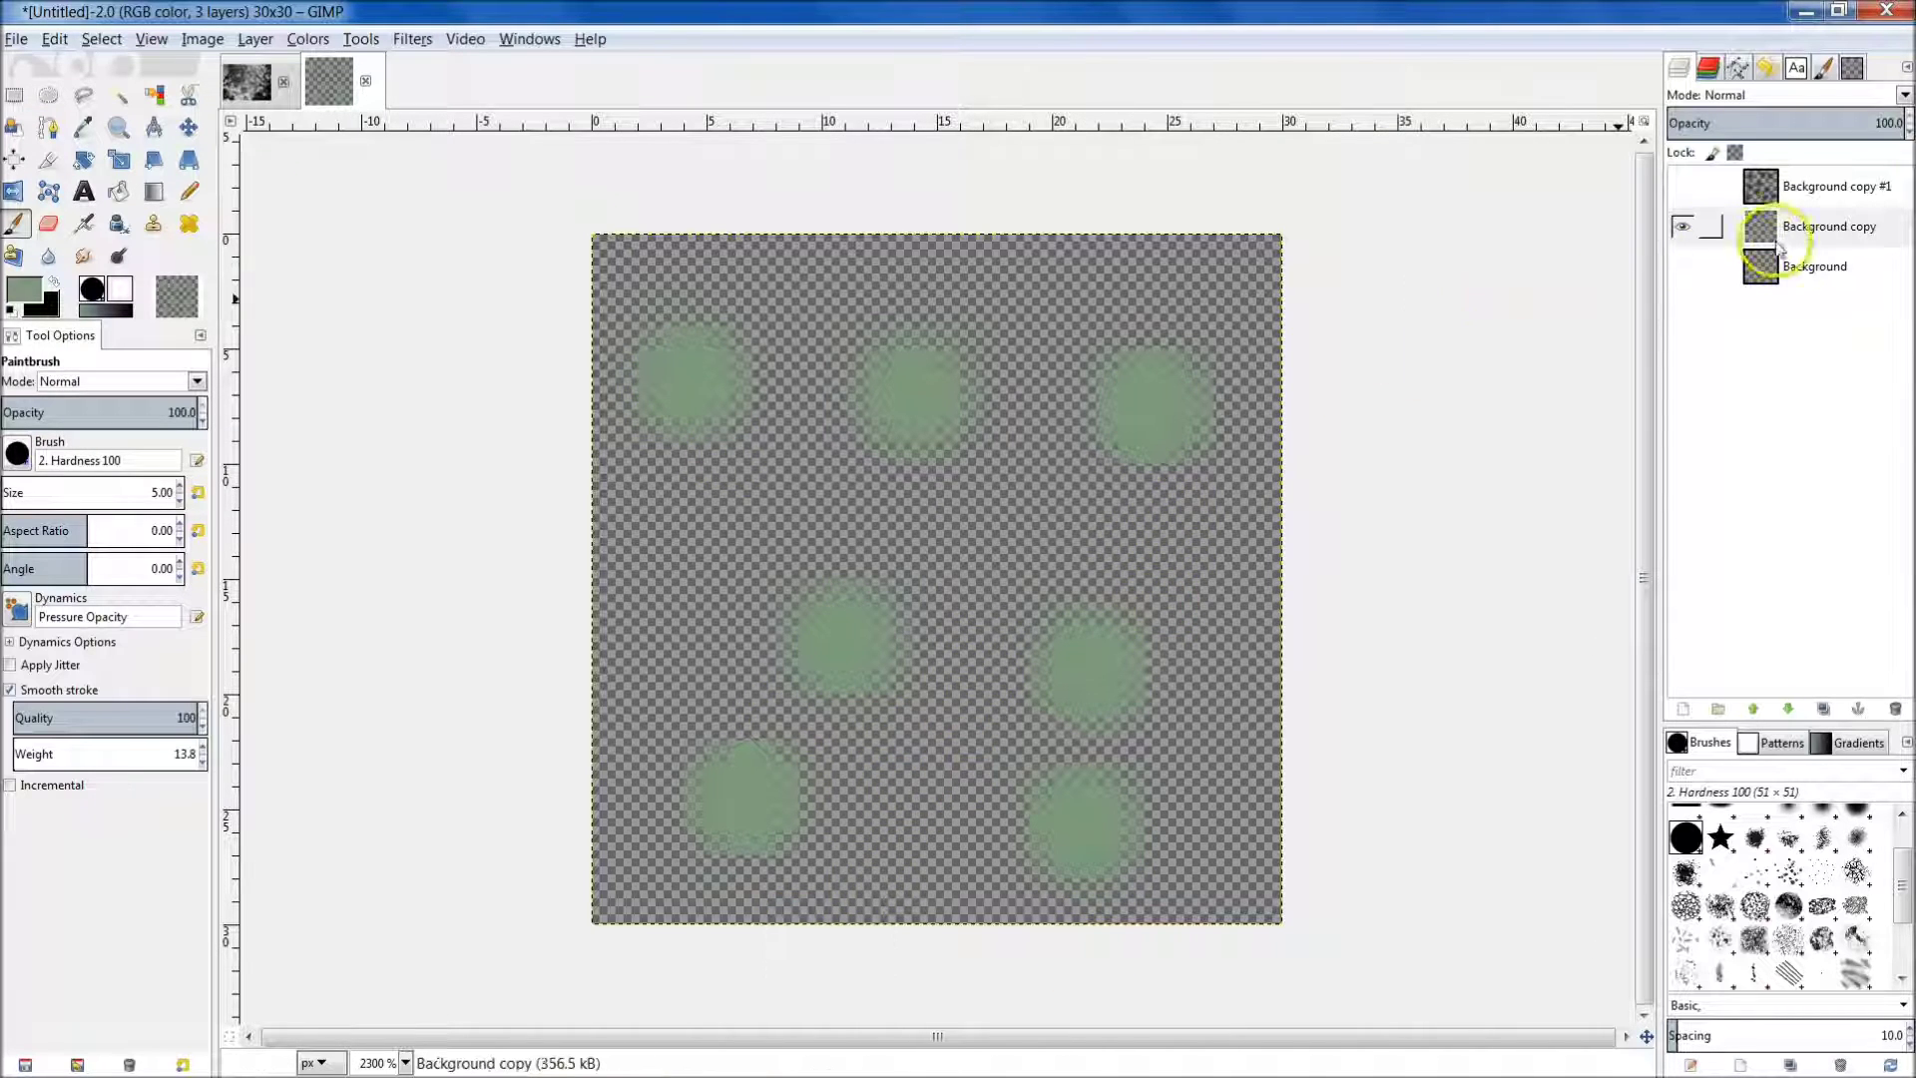
Select the bottom layer, show only that layer, and set the foreground color to near-black 2a2e2a.
click(1828, 268)
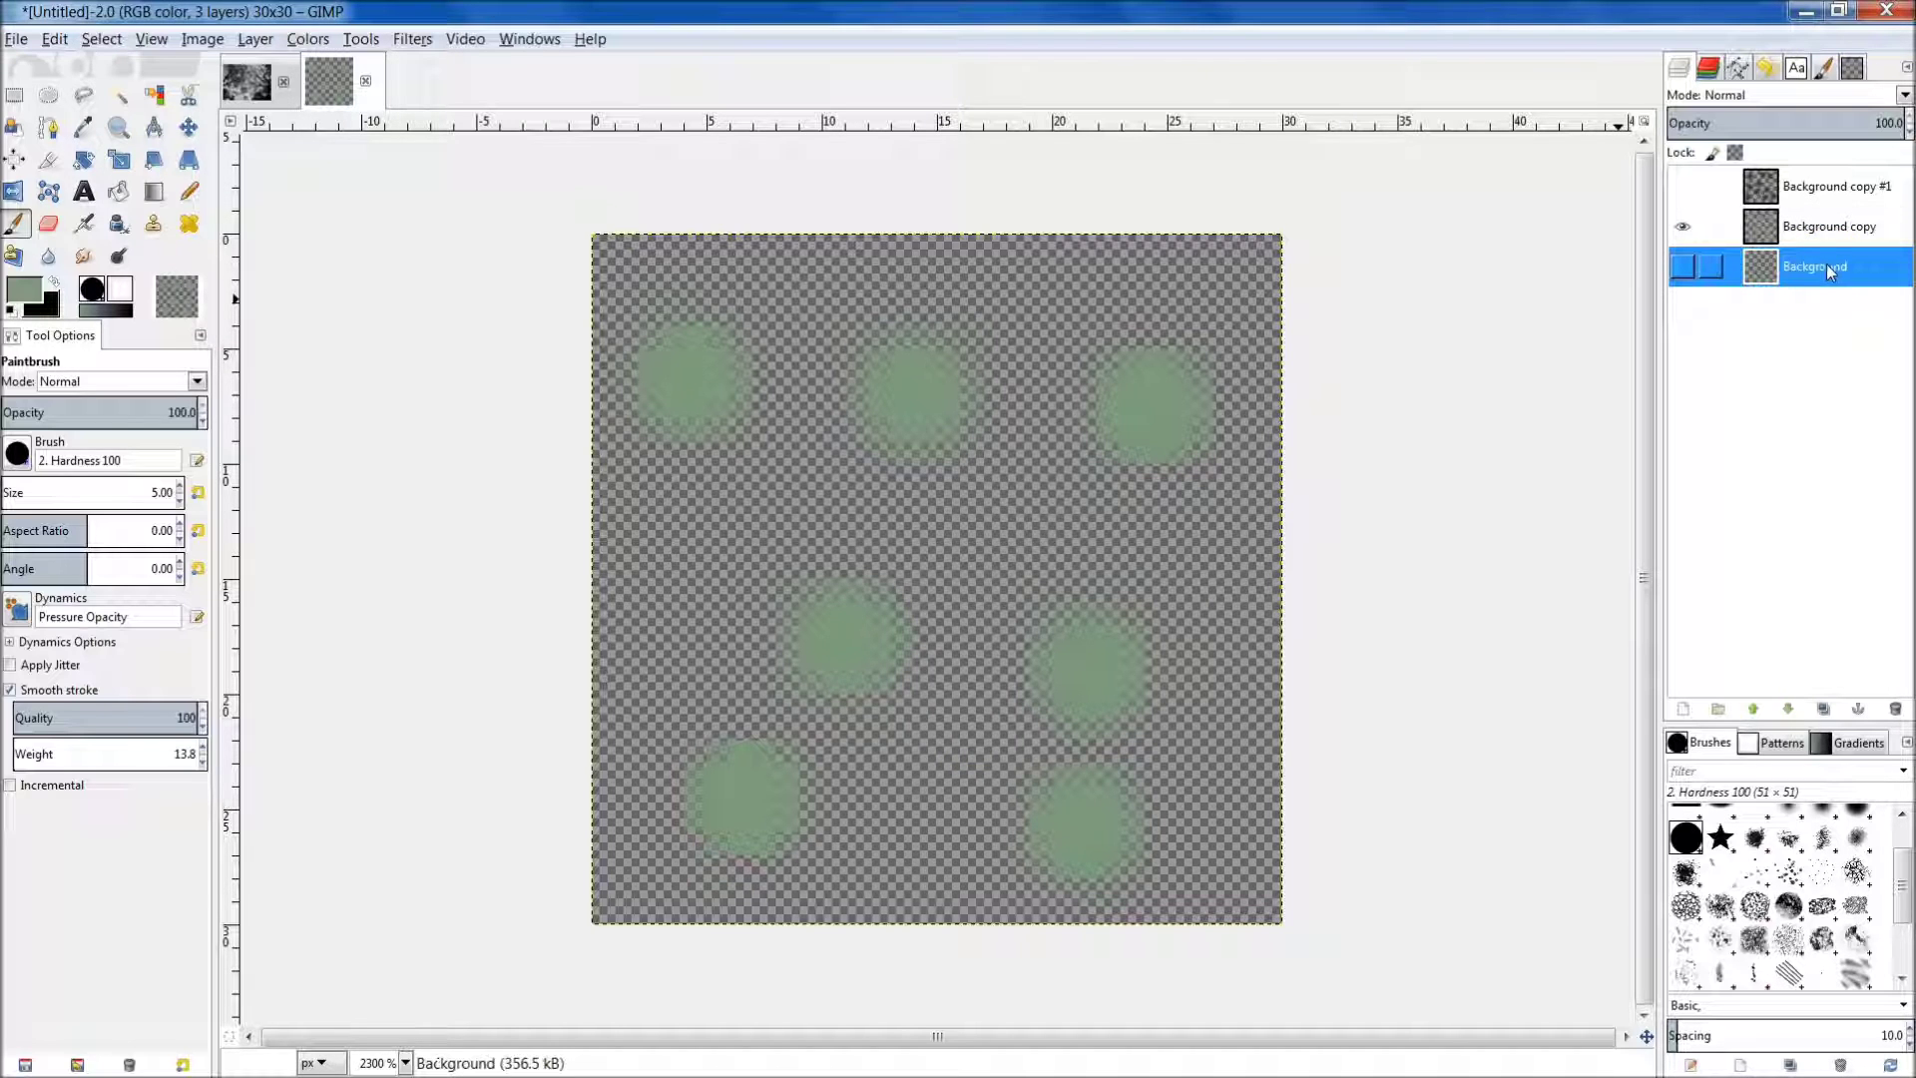
shift+click(1683, 266)
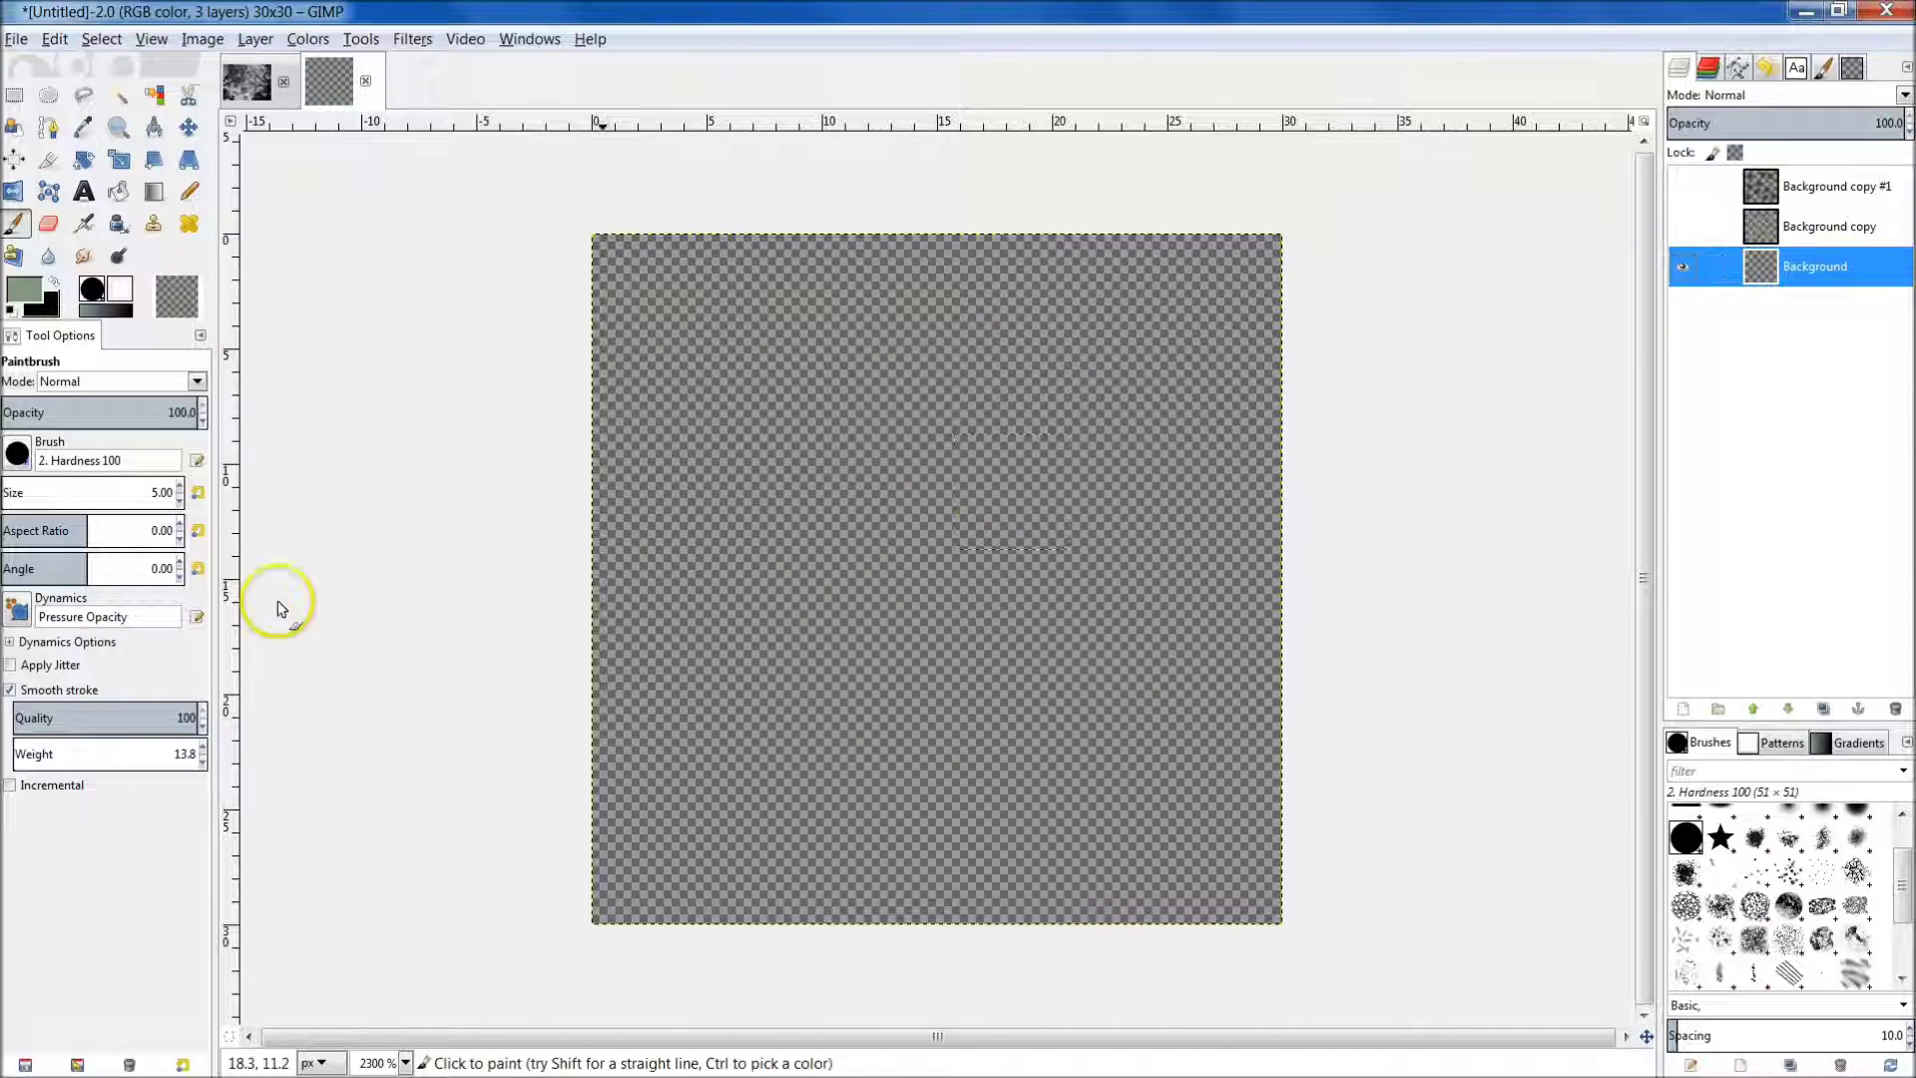
click(35, 291)
drag(39, 282, 51, 357)
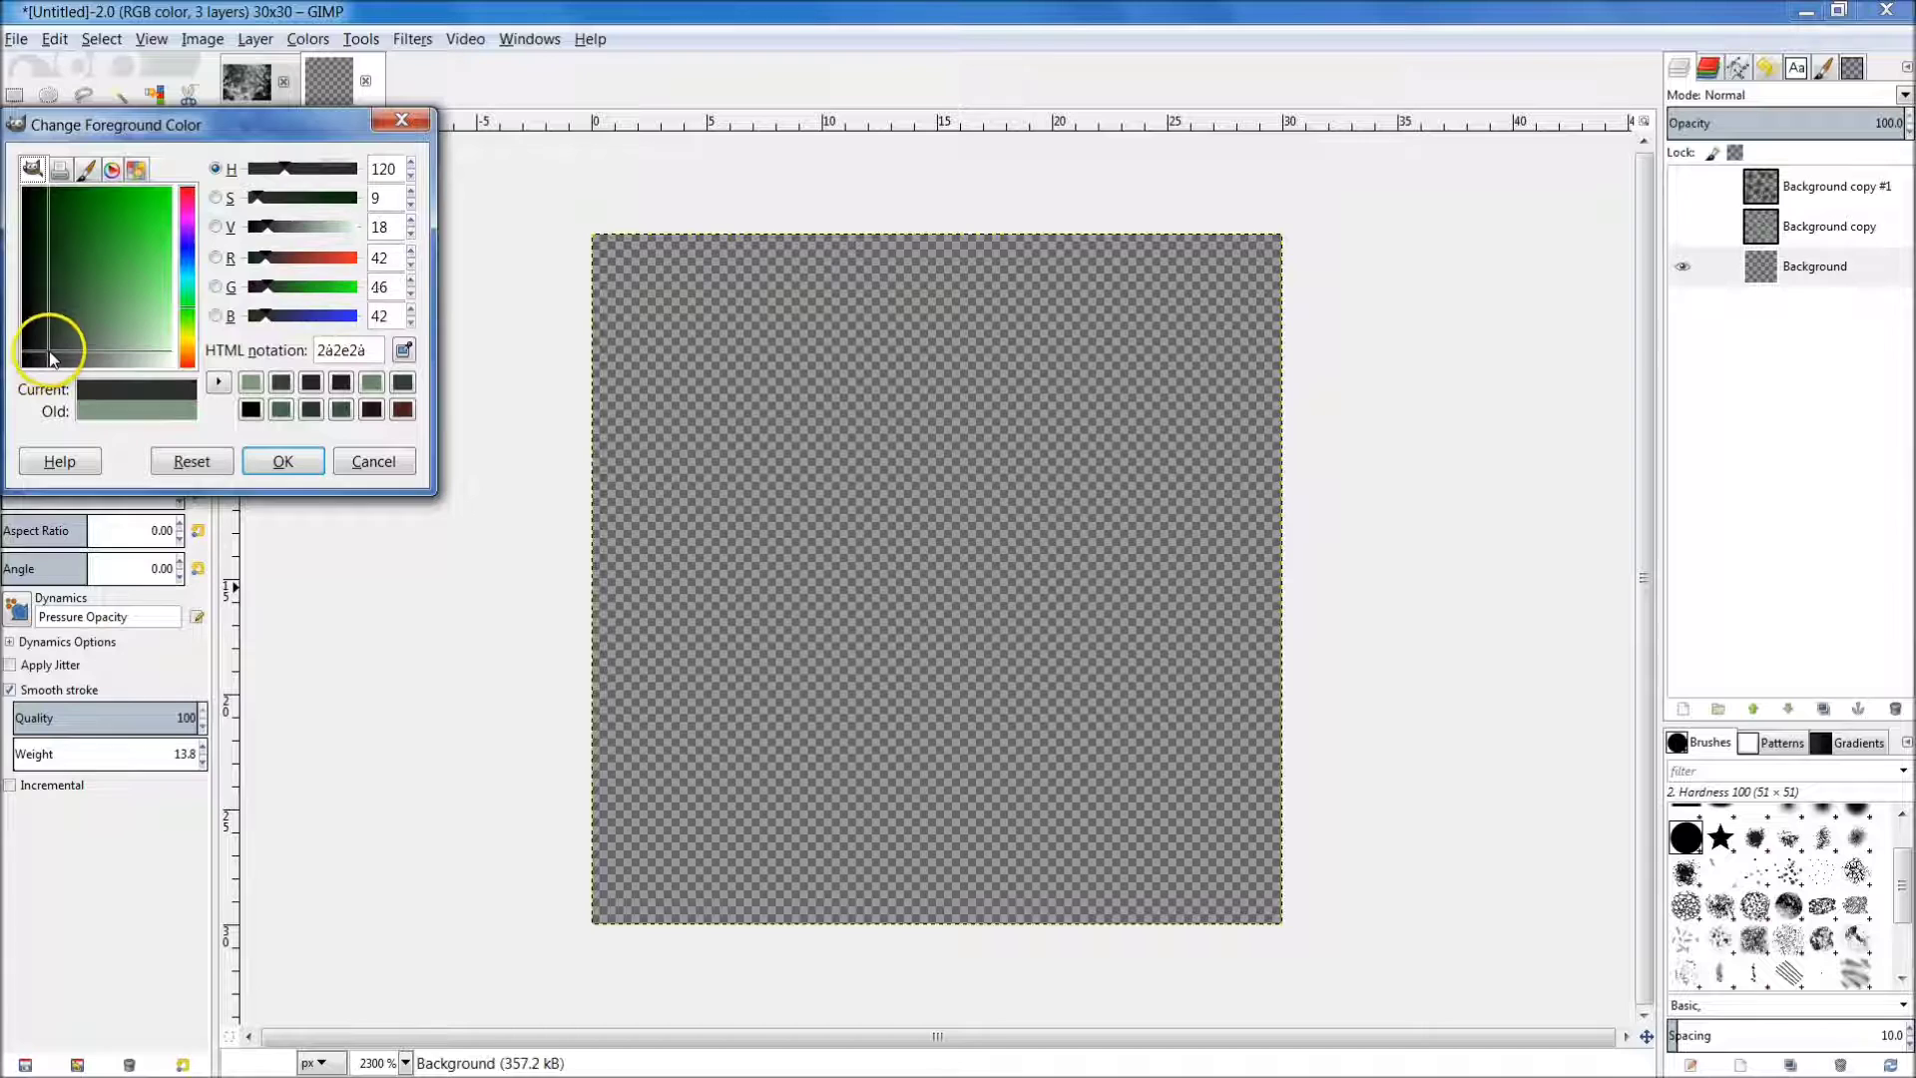
click(278, 459)
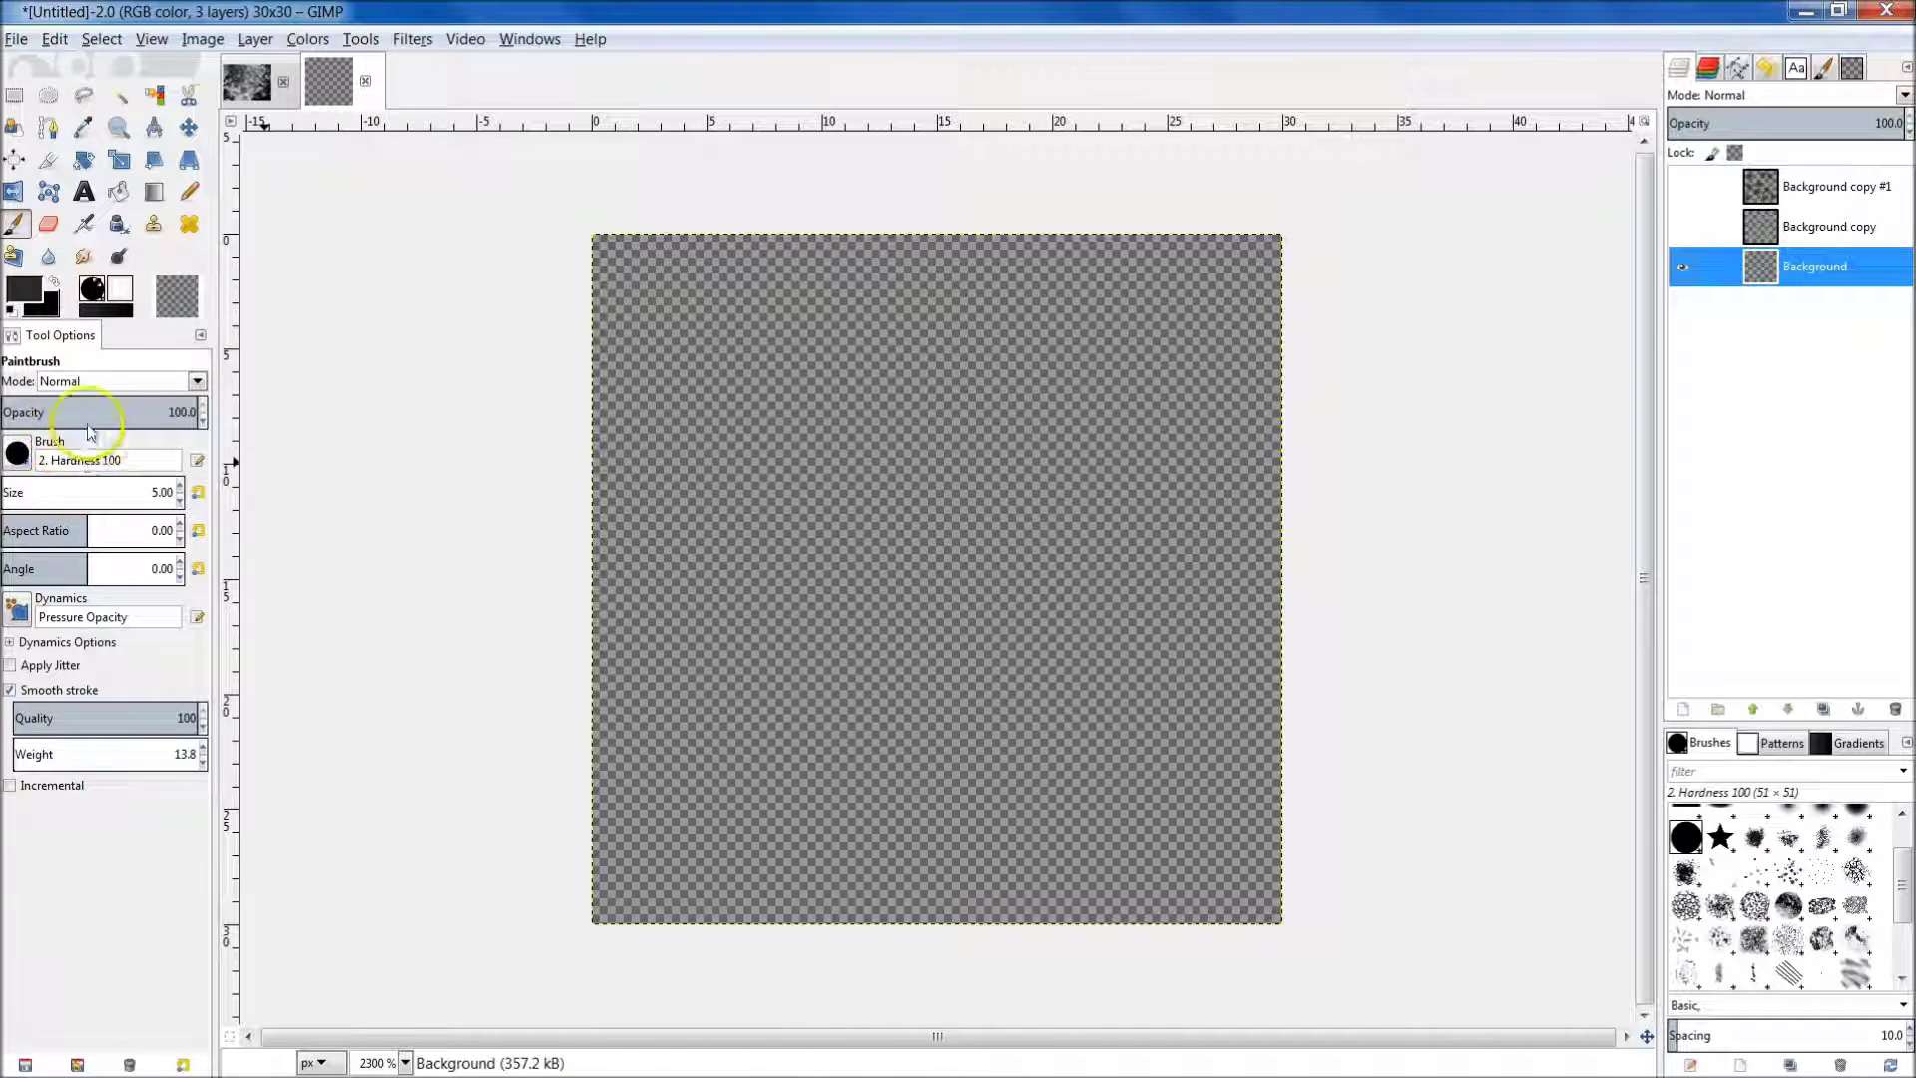
Reduce the brush size to 3 and paint small near-black dots scattered across the bottom layer.
click(180, 505)
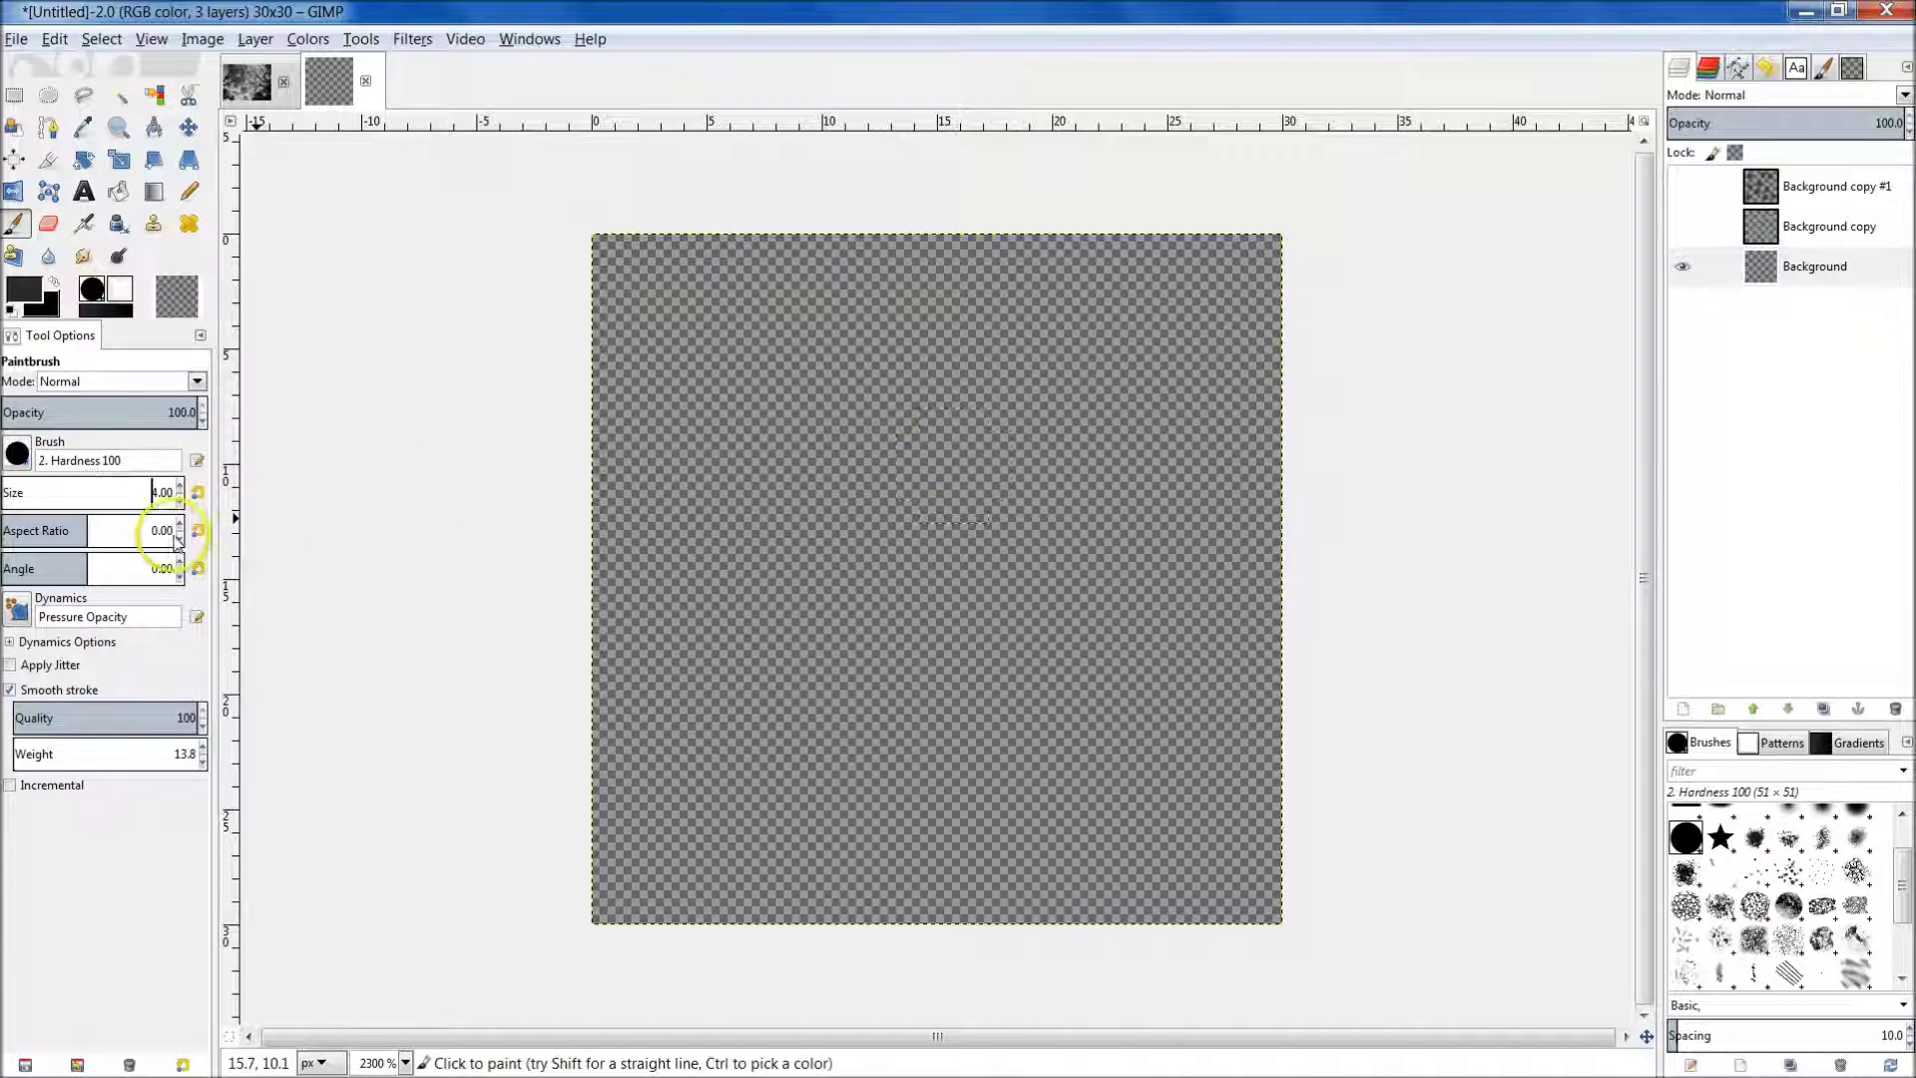
click(180, 499)
click(752, 396)
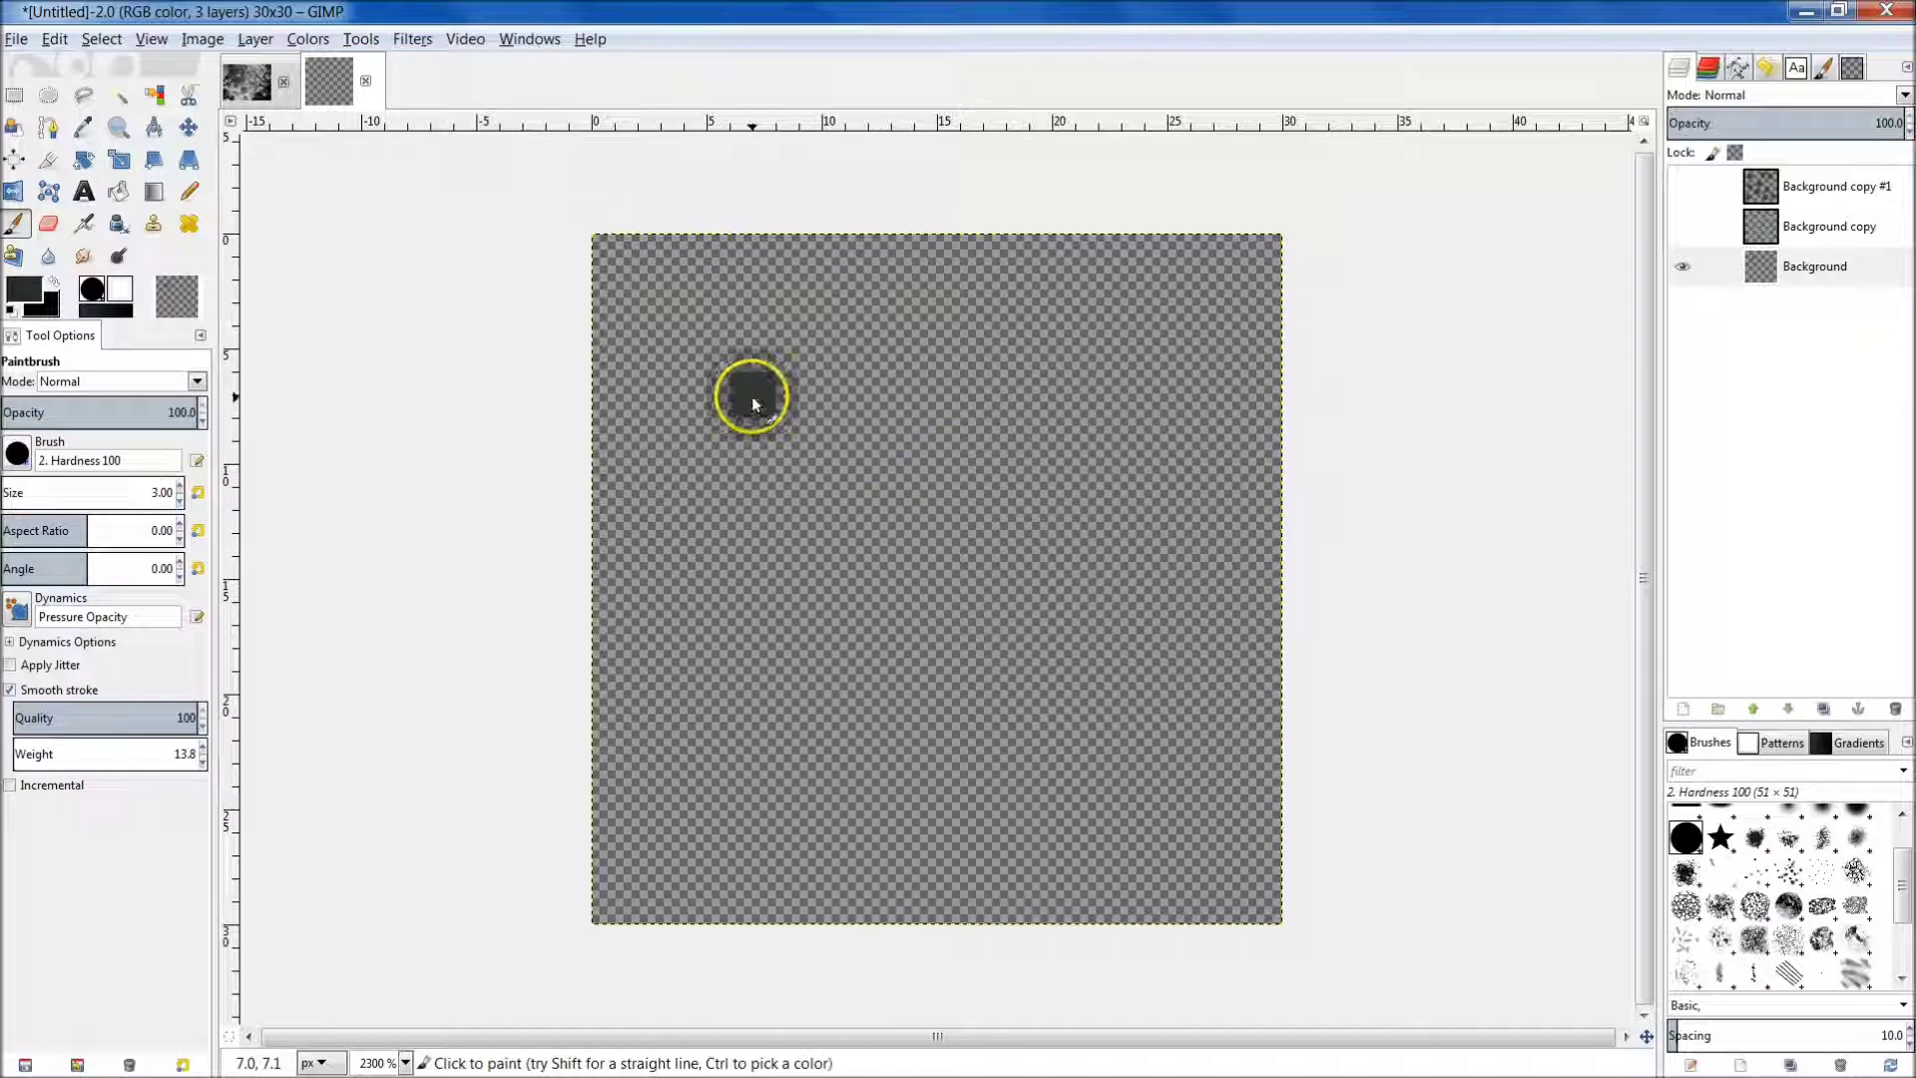
click(1028, 504)
click(788, 693)
click(1098, 728)
click(870, 493)
click(1048, 361)
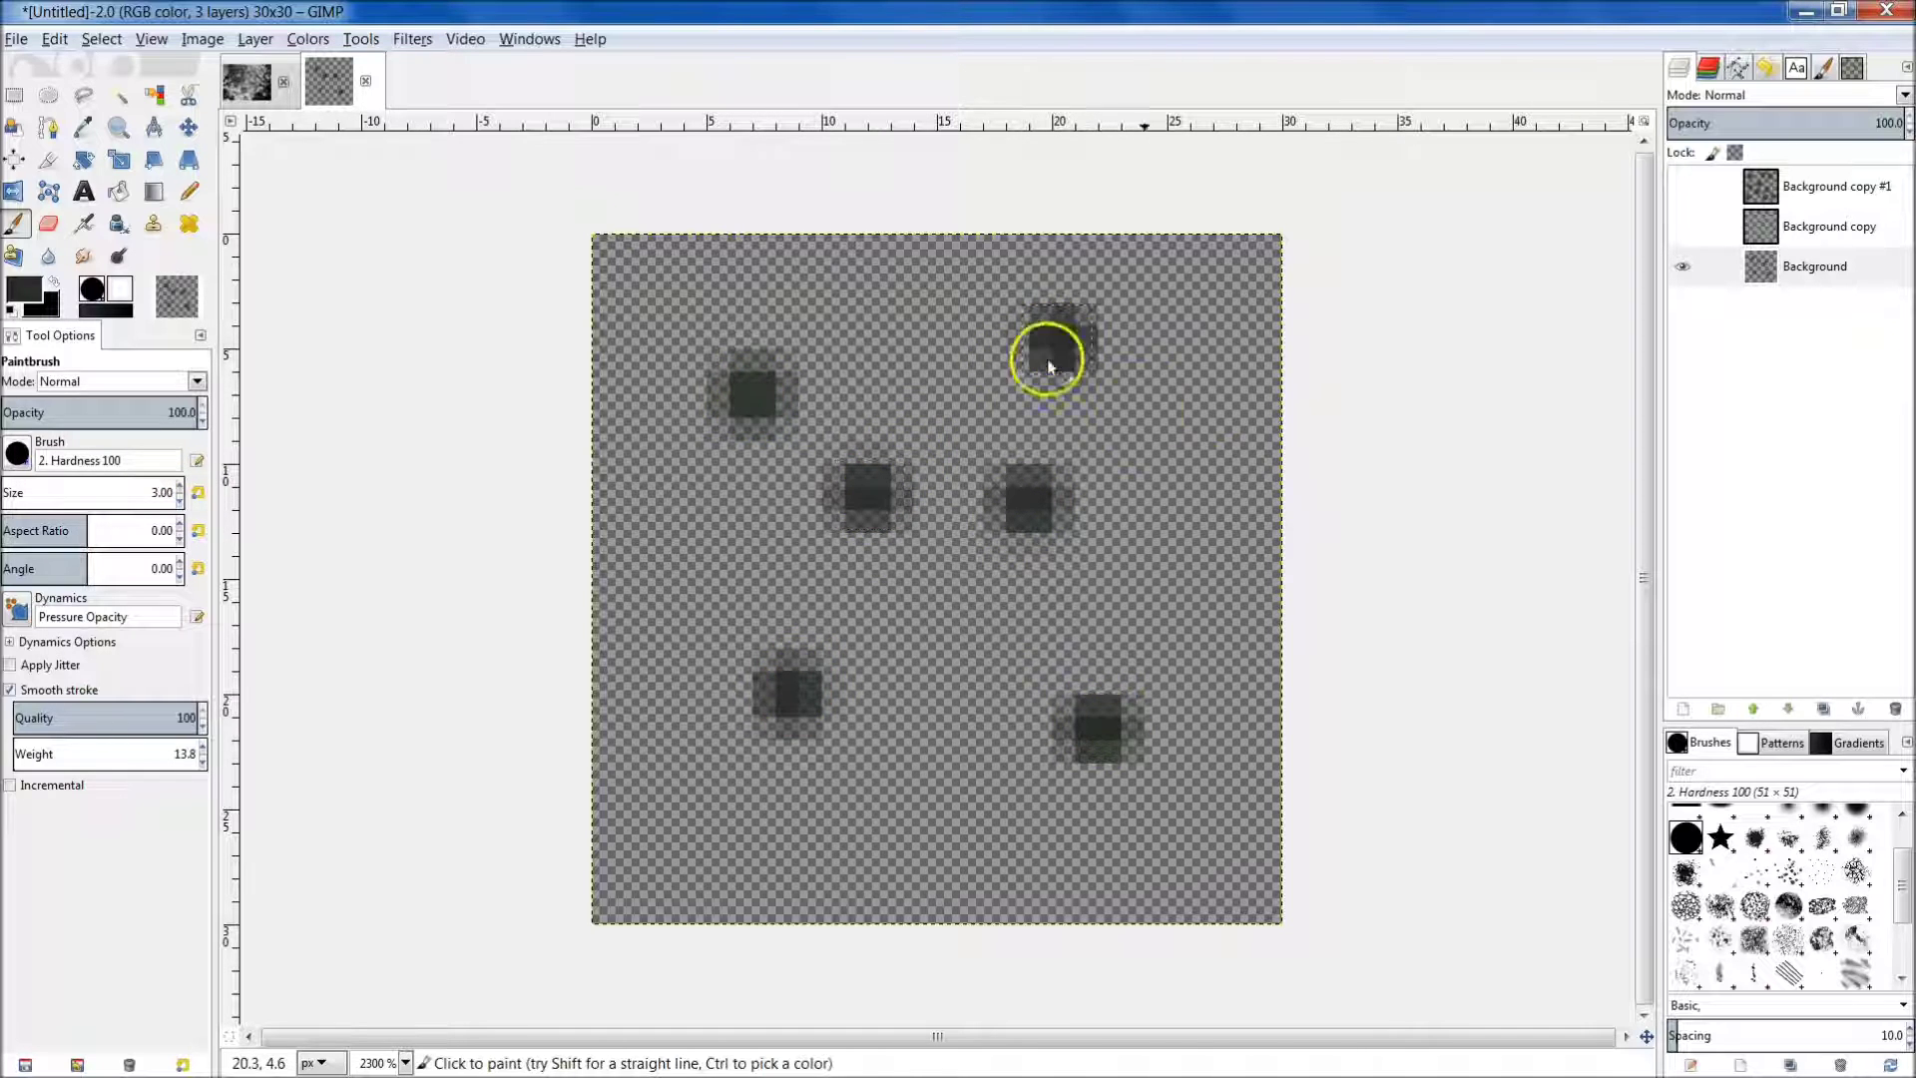
click(718, 866)
click(629, 591)
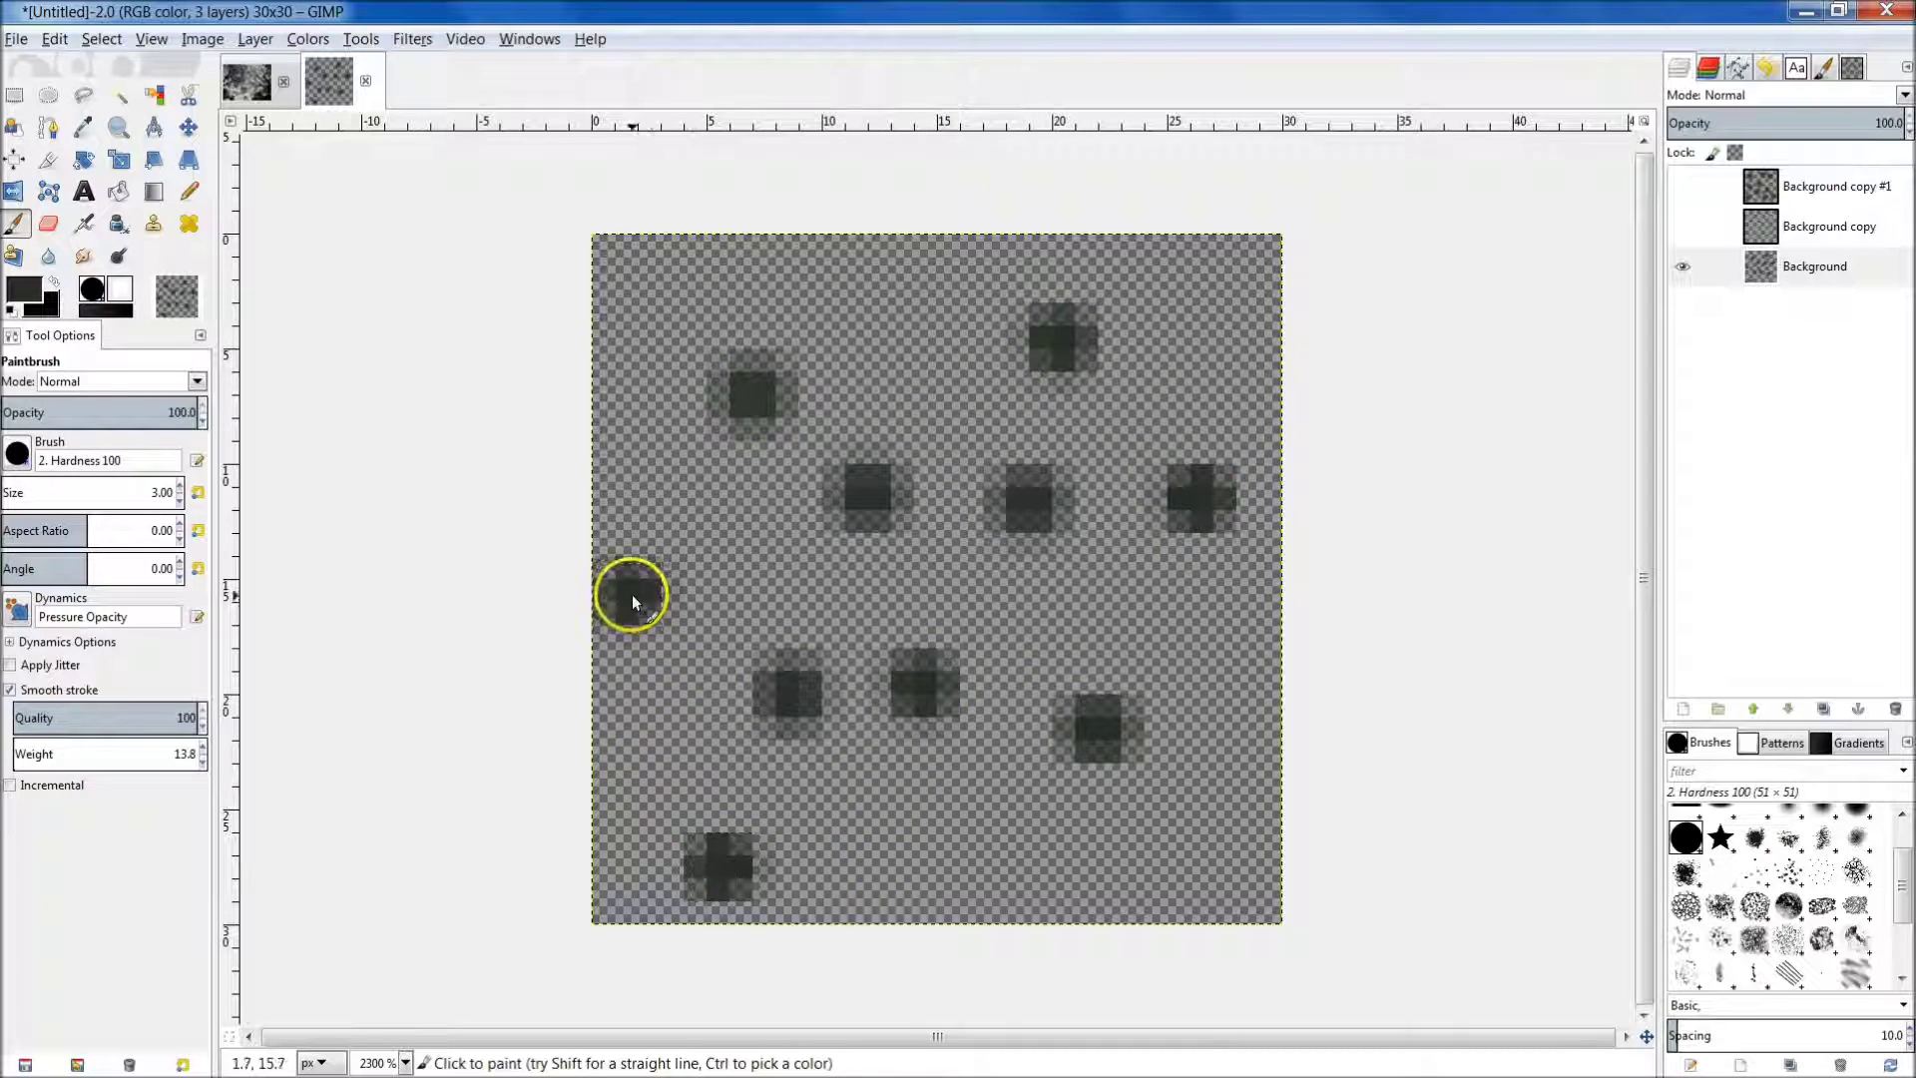
Add more small near-black dots in the empty areas across the bottom layer.
click(970, 784)
click(926, 287)
click(1145, 824)
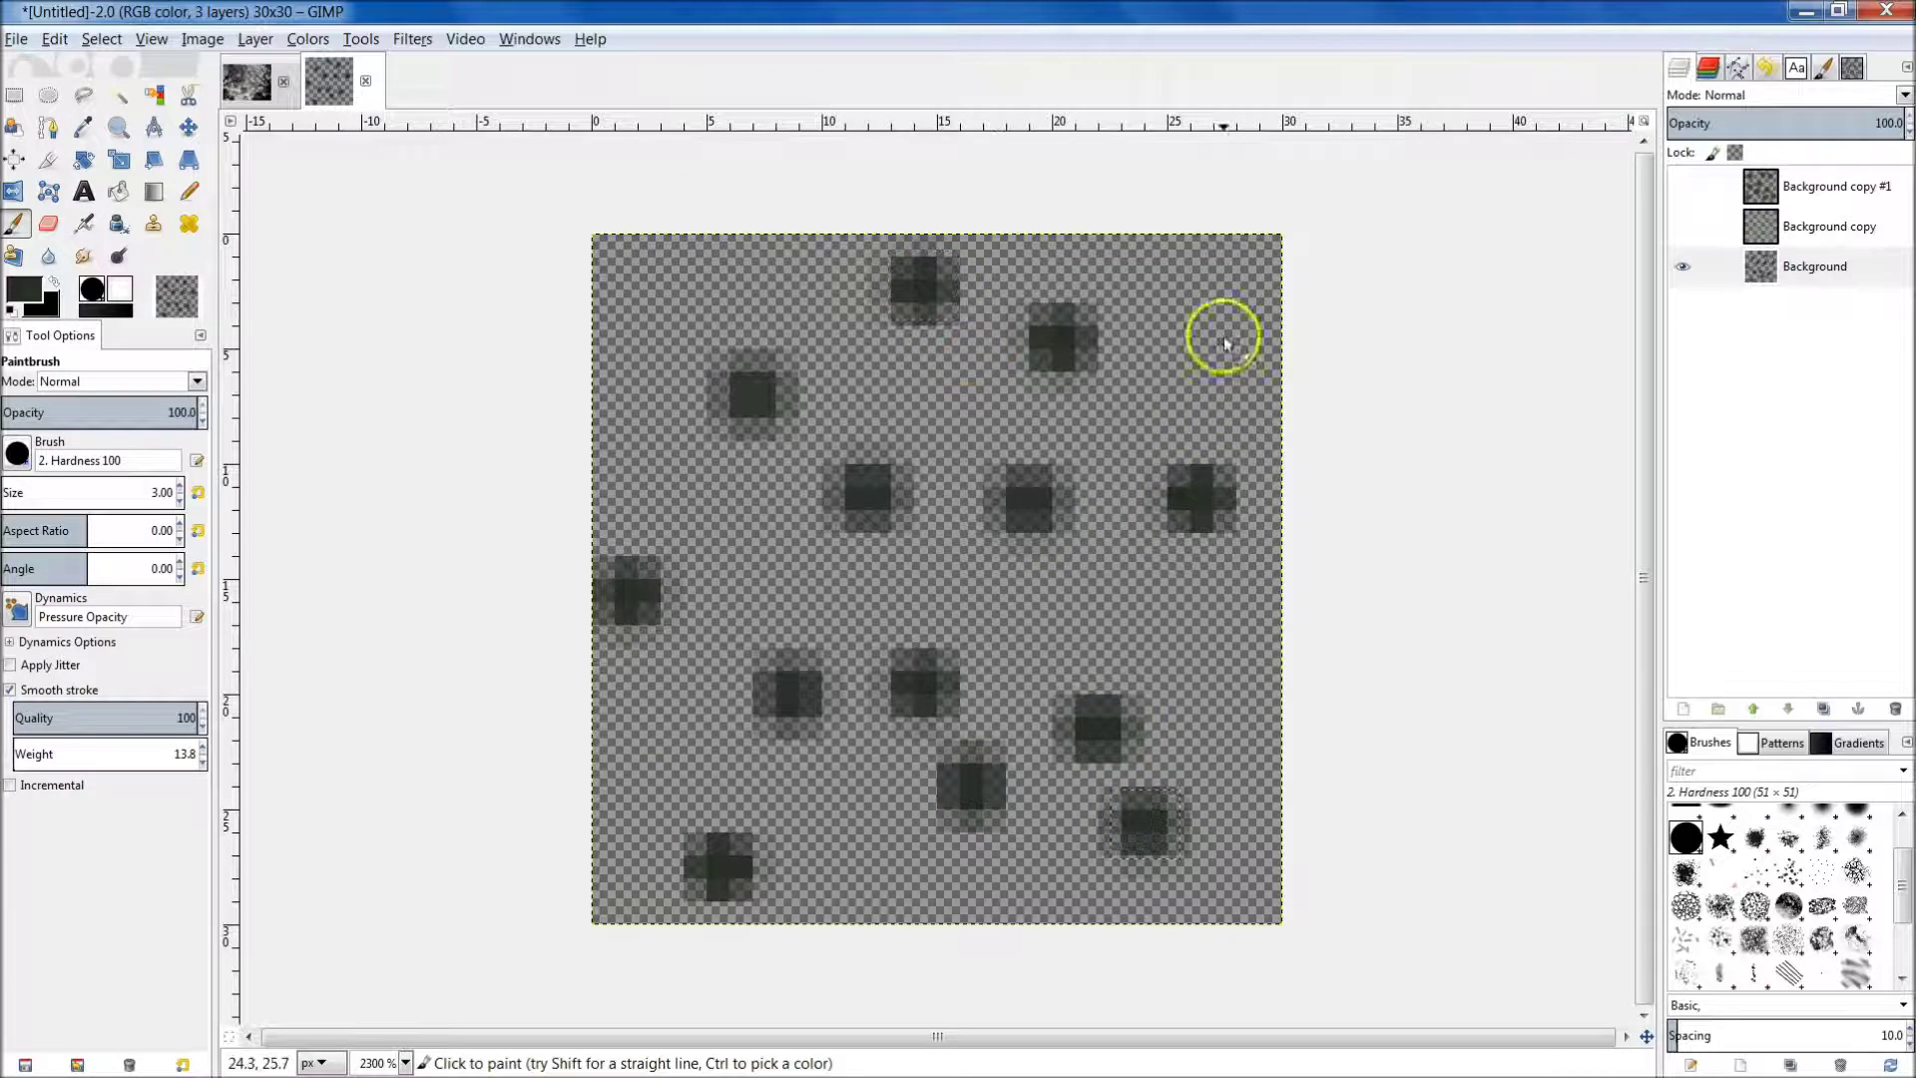
click(1221, 333)
click(891, 864)
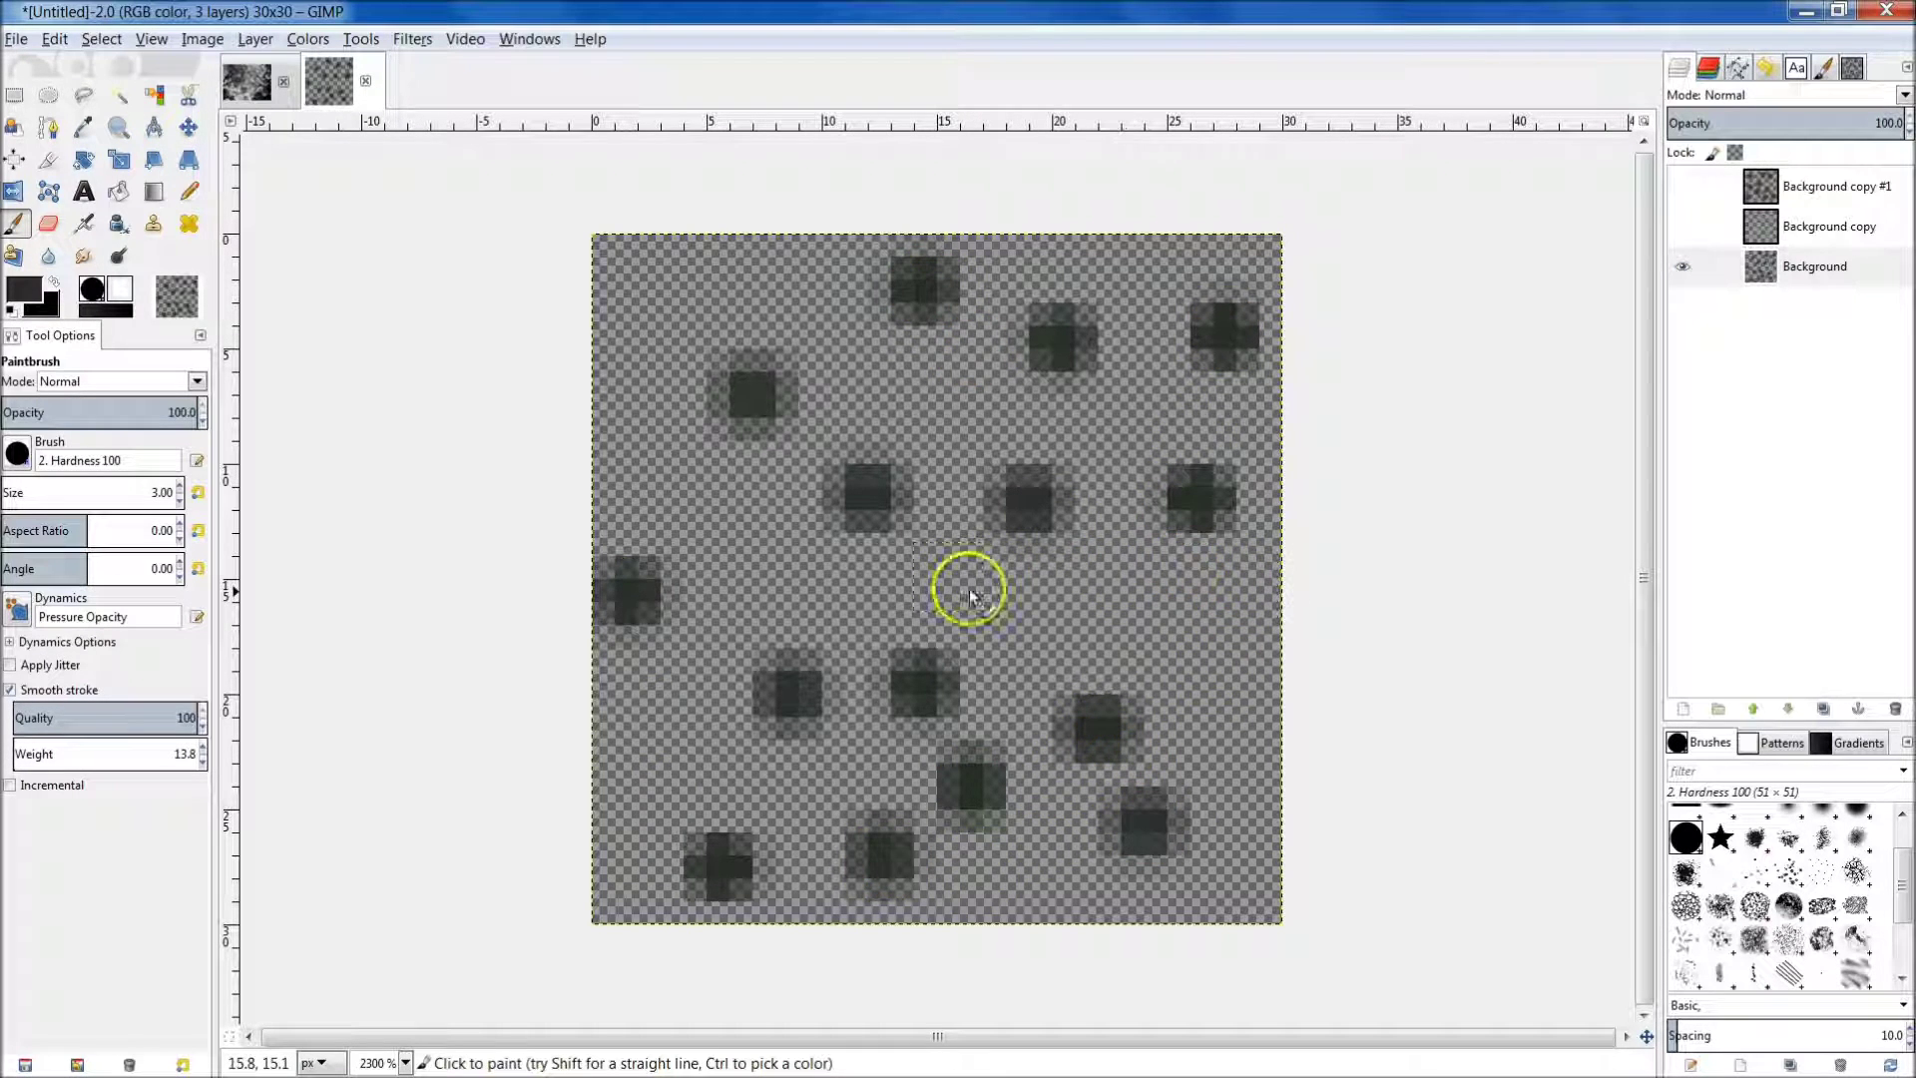
click(1061, 579)
click(626, 457)
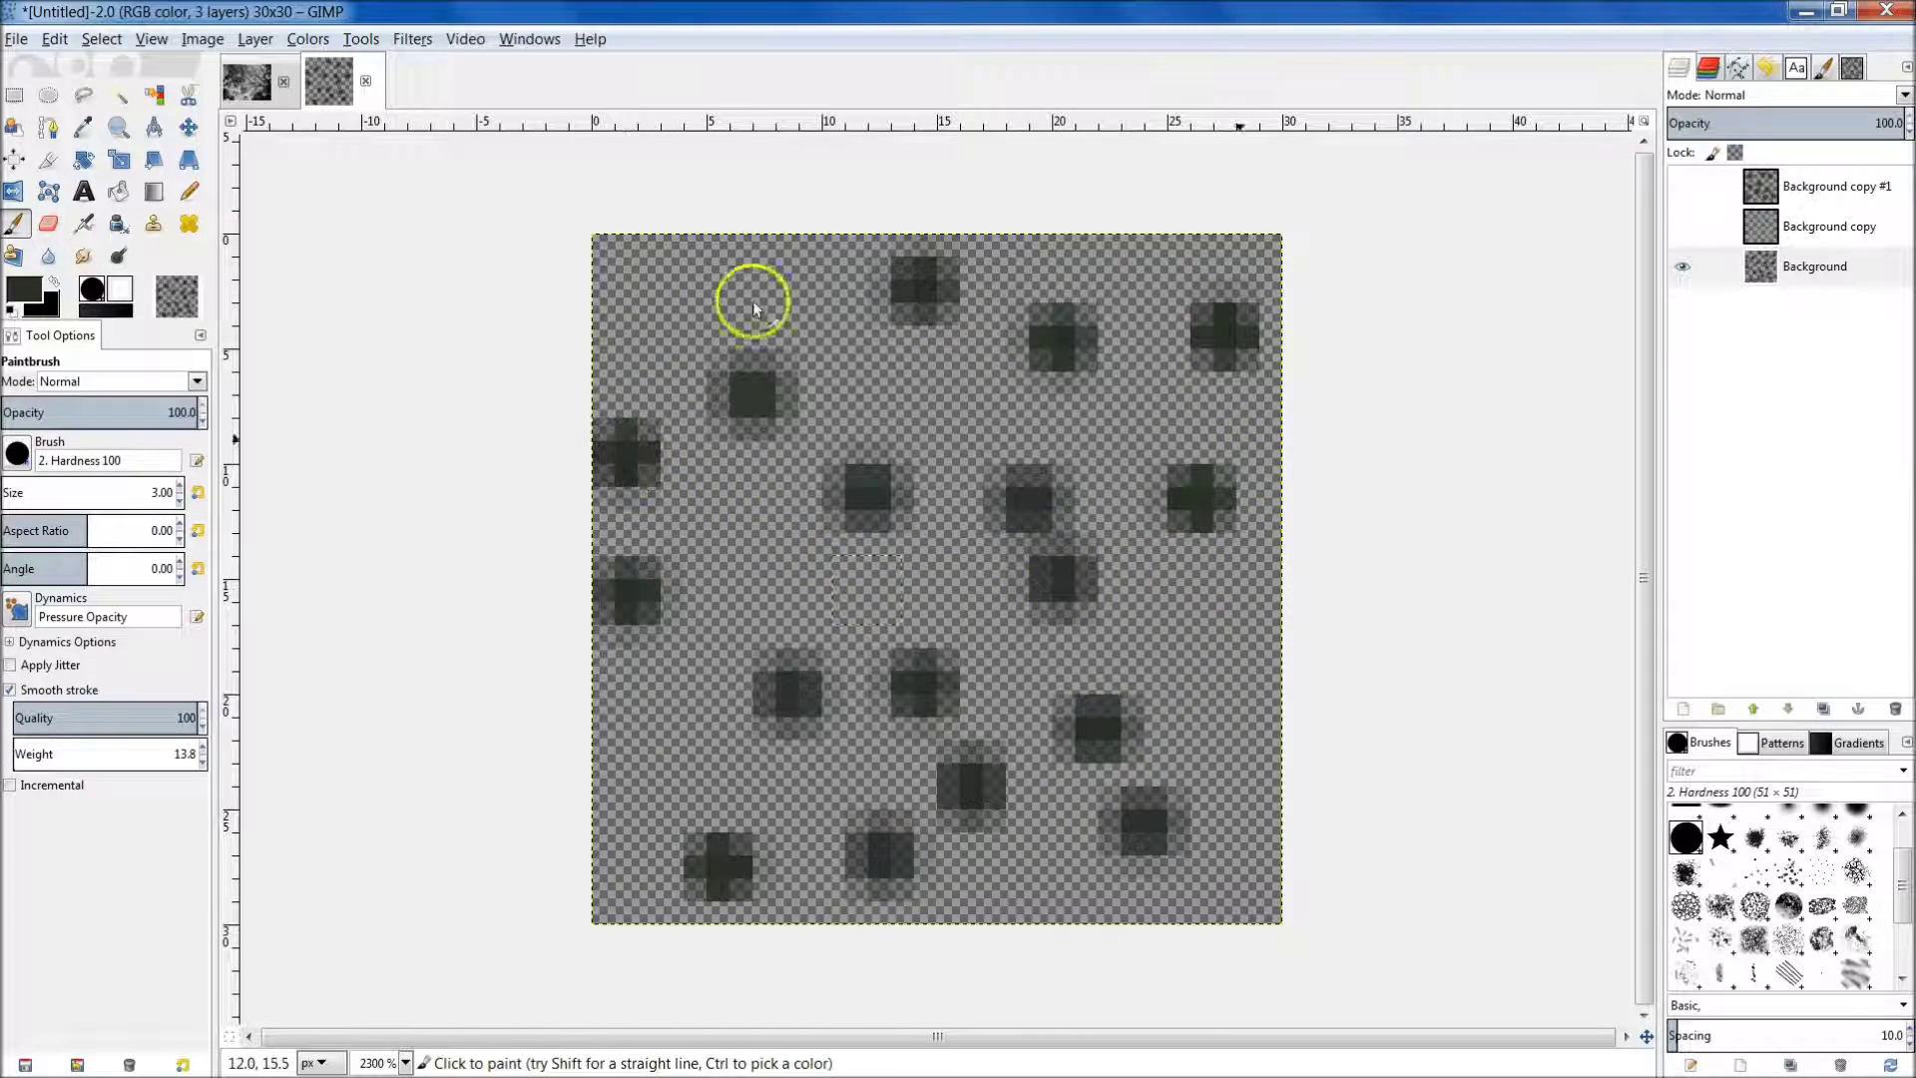
click(654, 279)
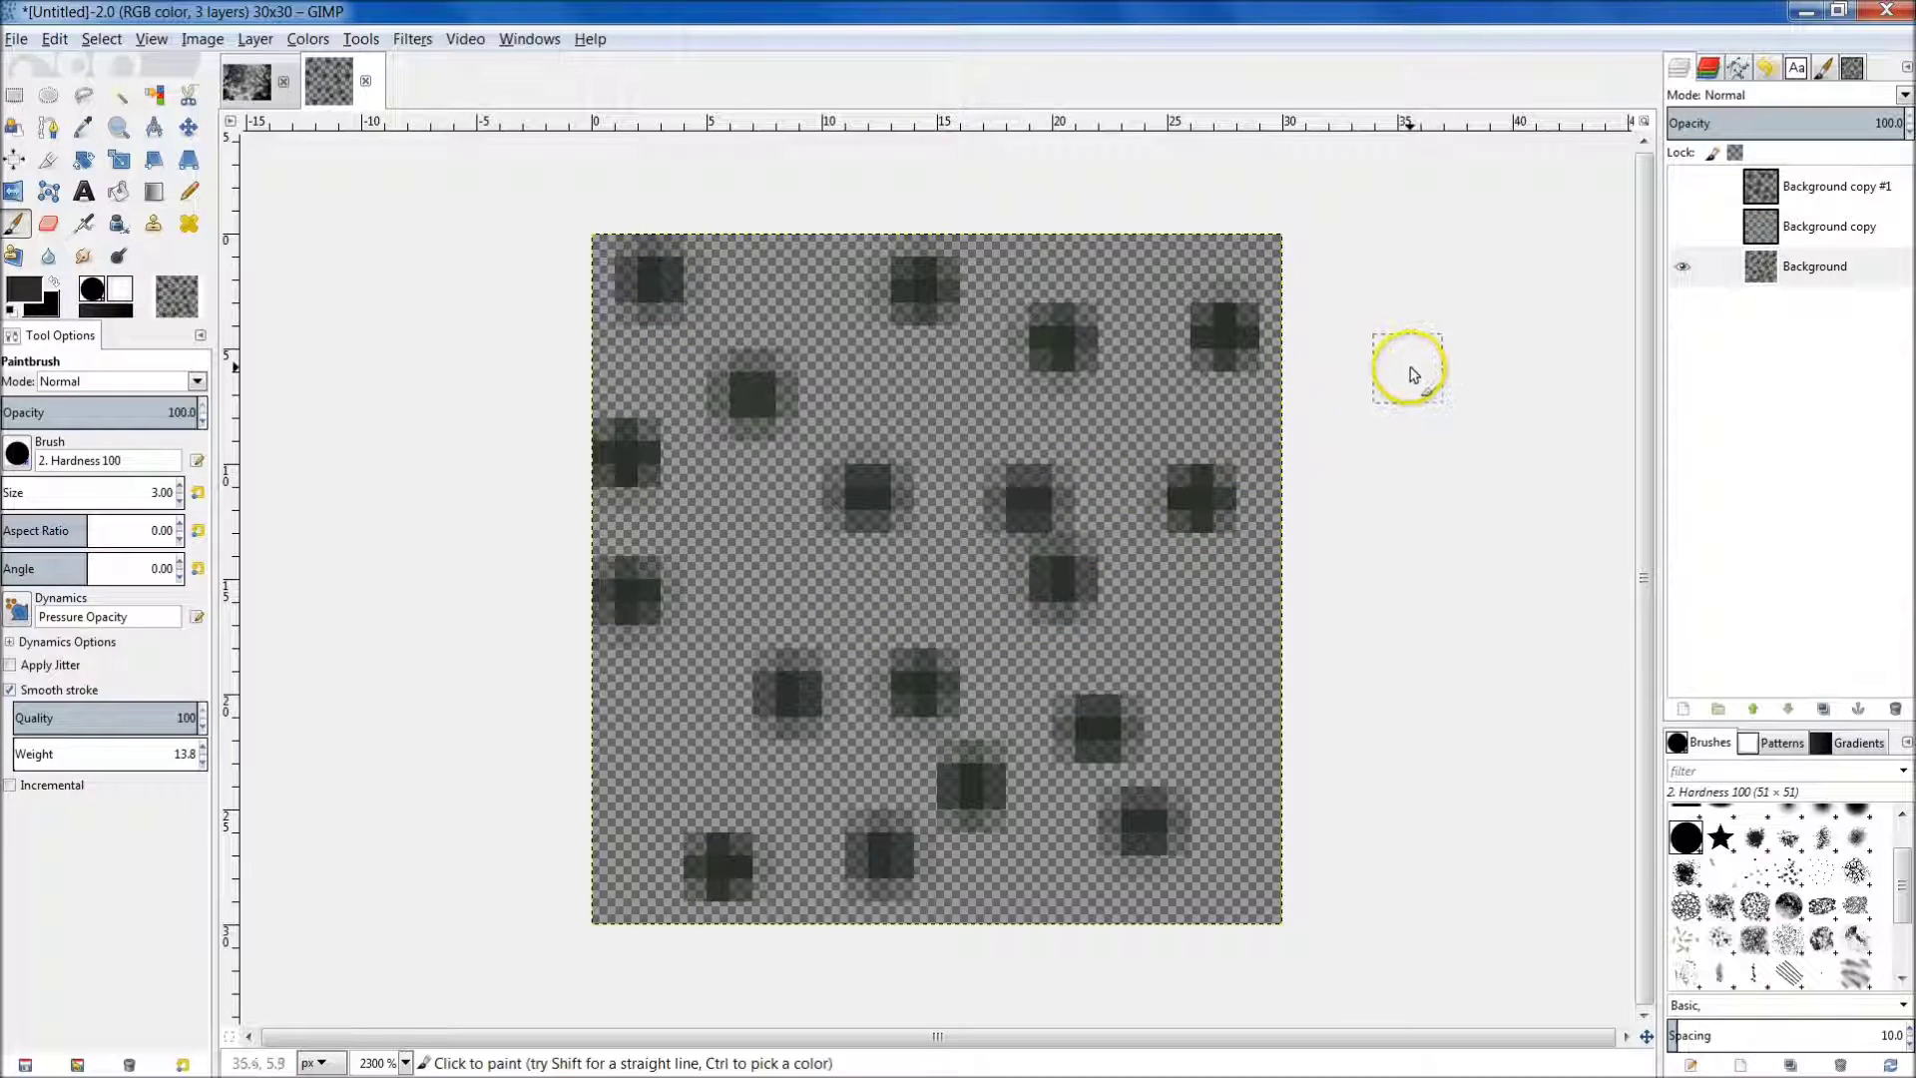
Start exporting the image and browse to the brushes folder inside .gimp-2.8 in the home folder.
right_click(1412, 373)
mouse_move(1449, 391)
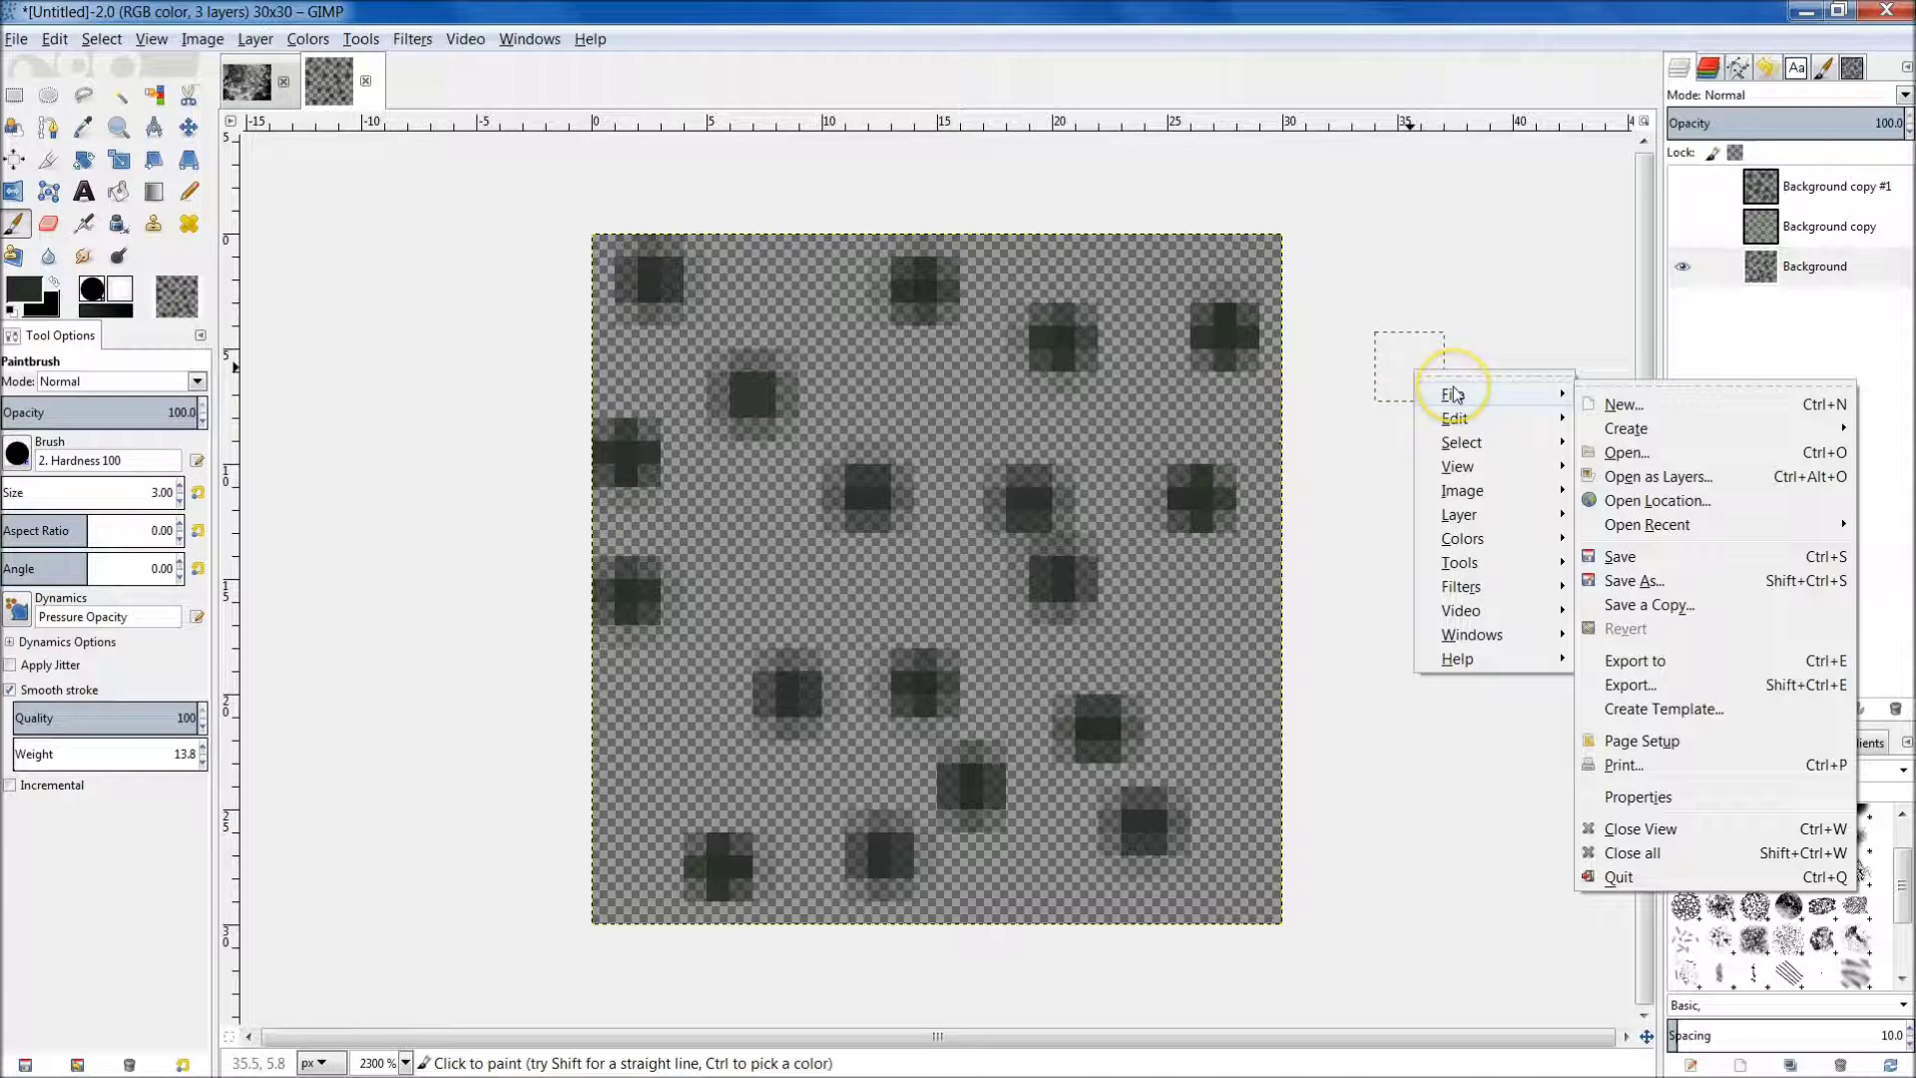
click(1641, 688)
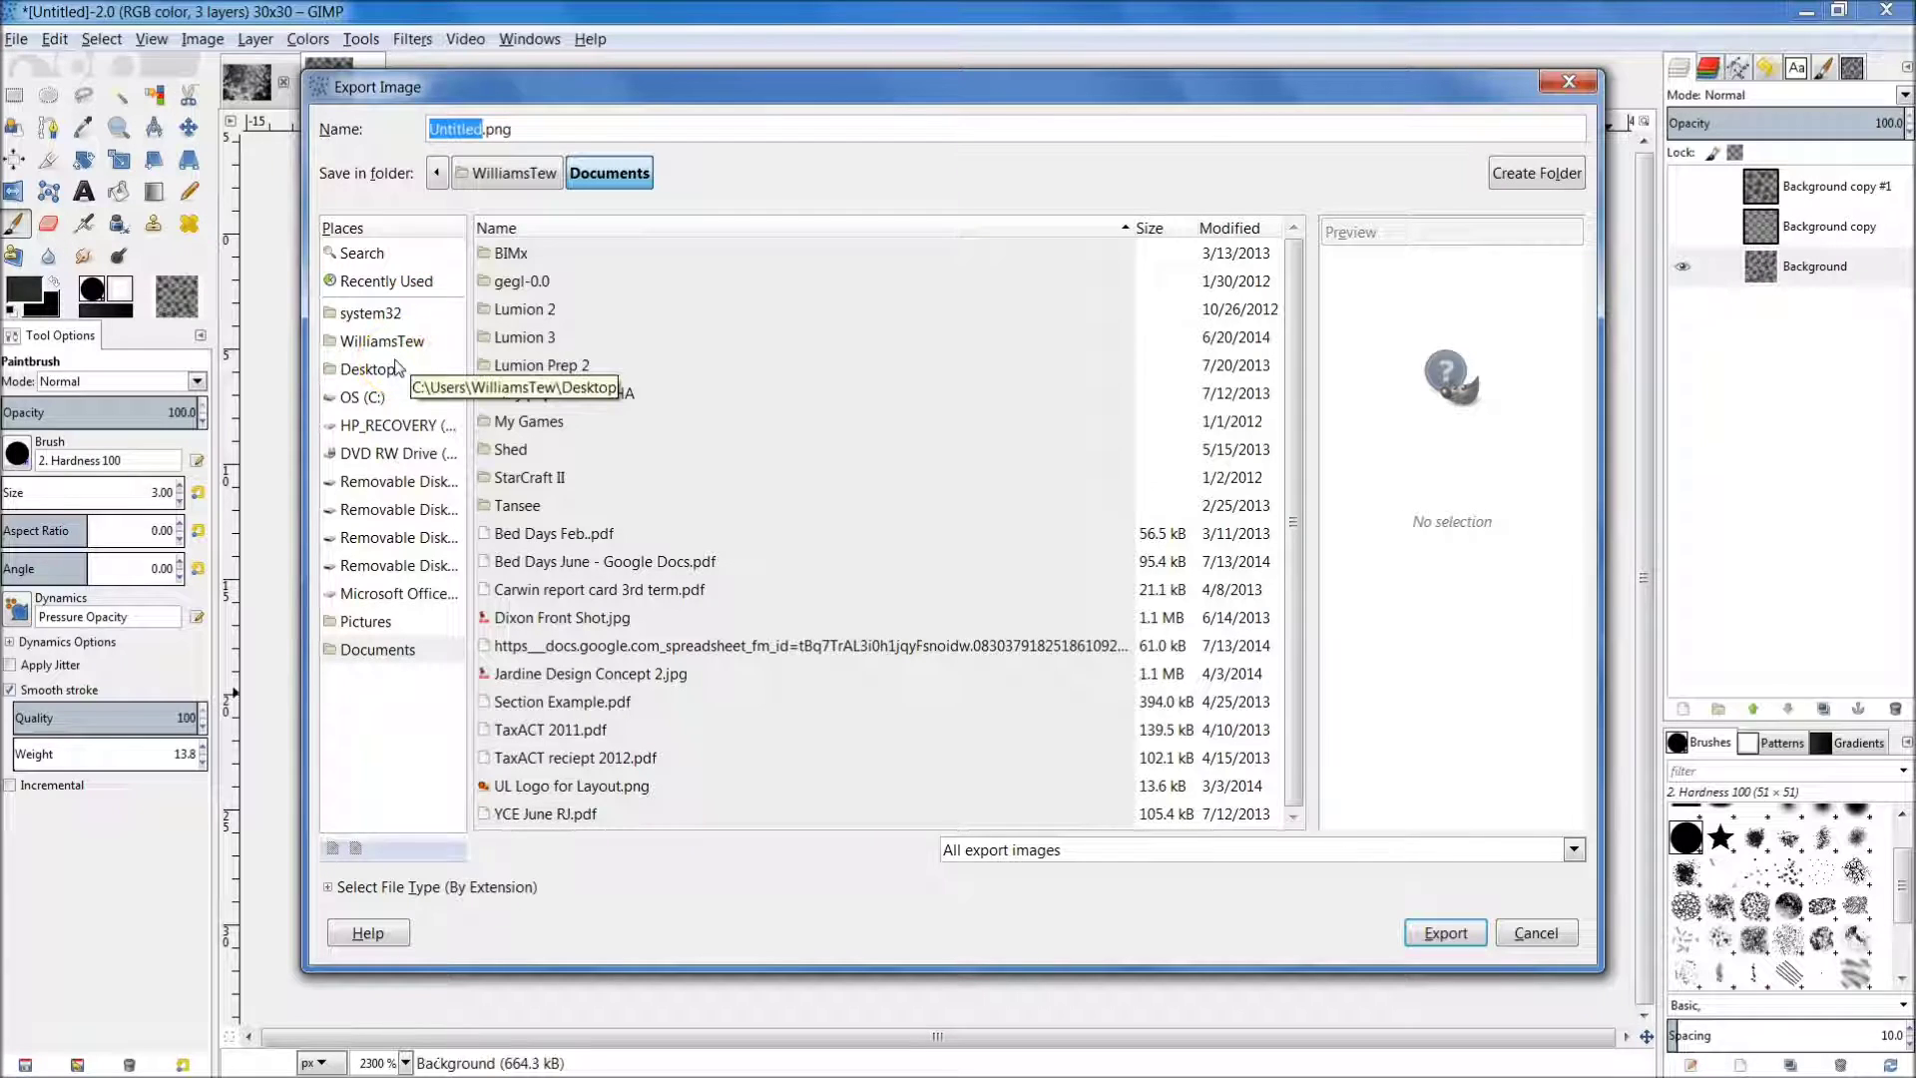
click(404, 341)
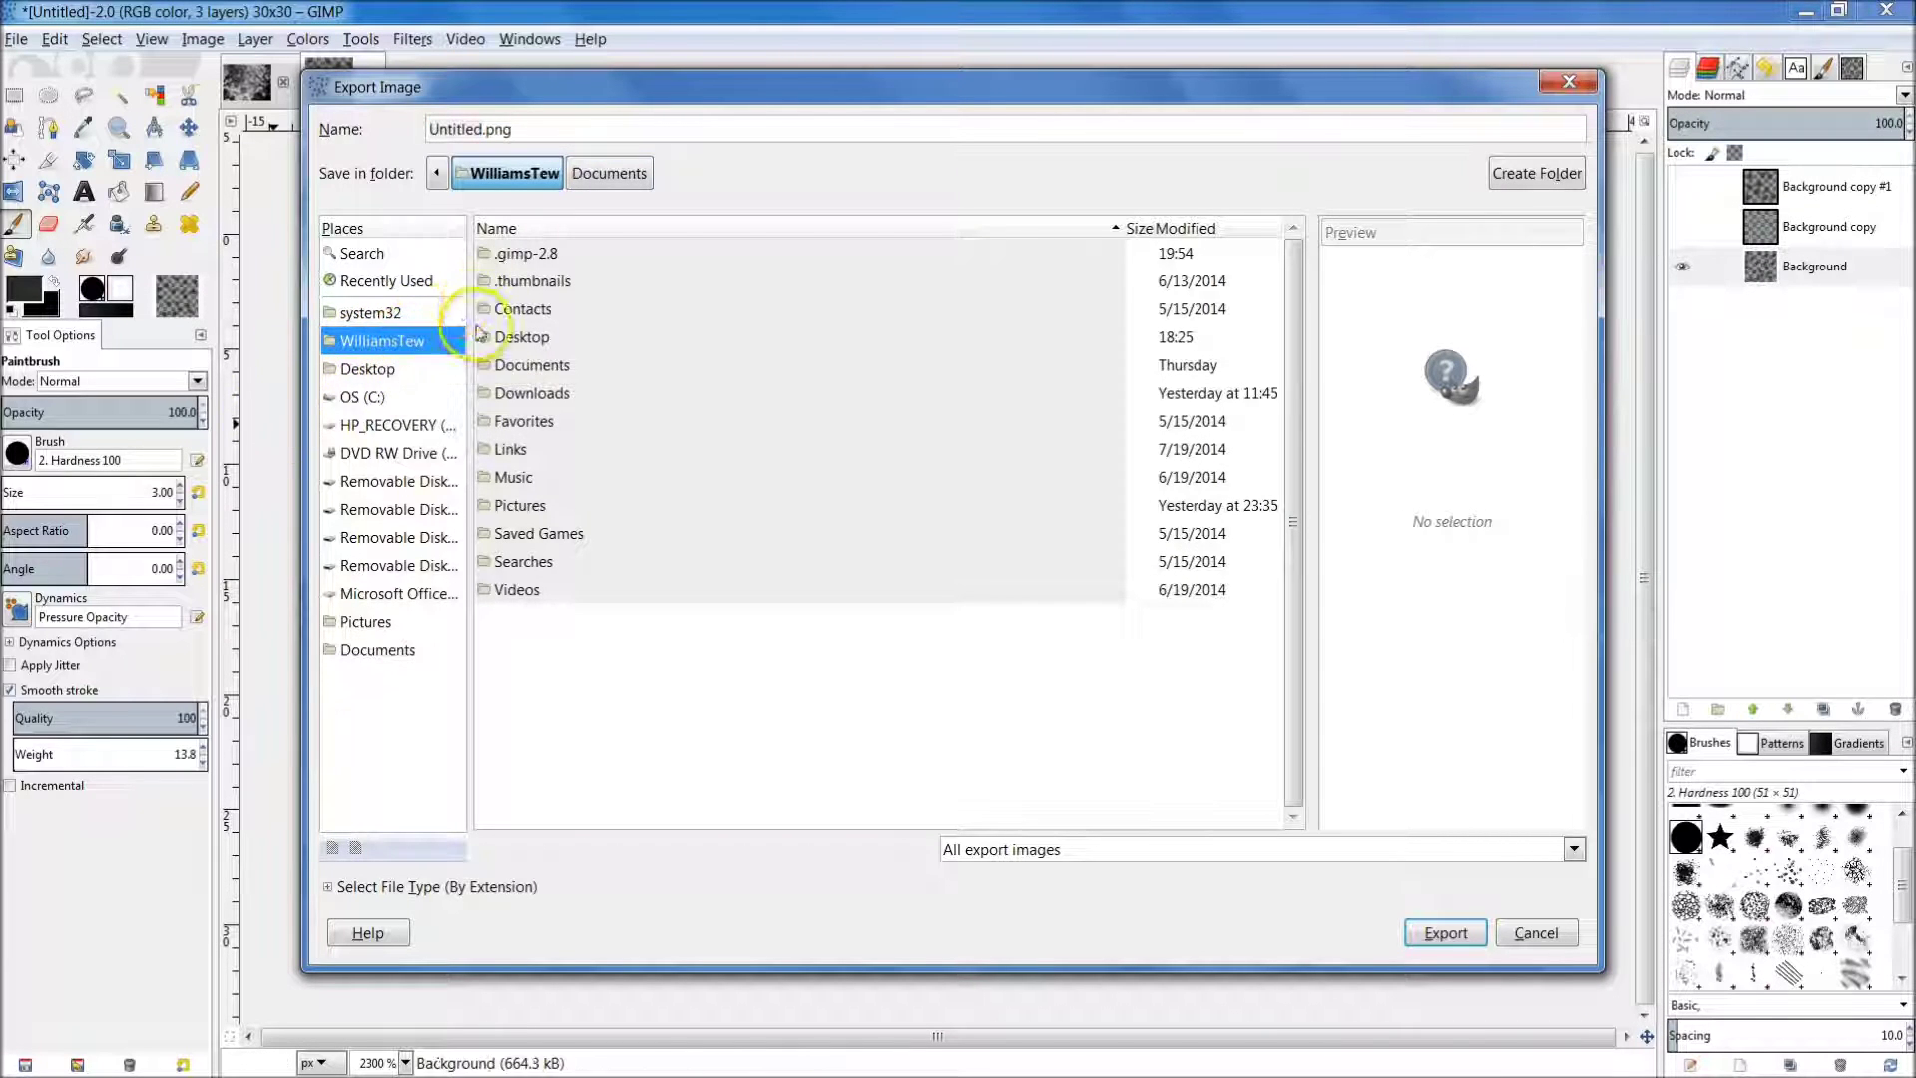
click(540, 258)
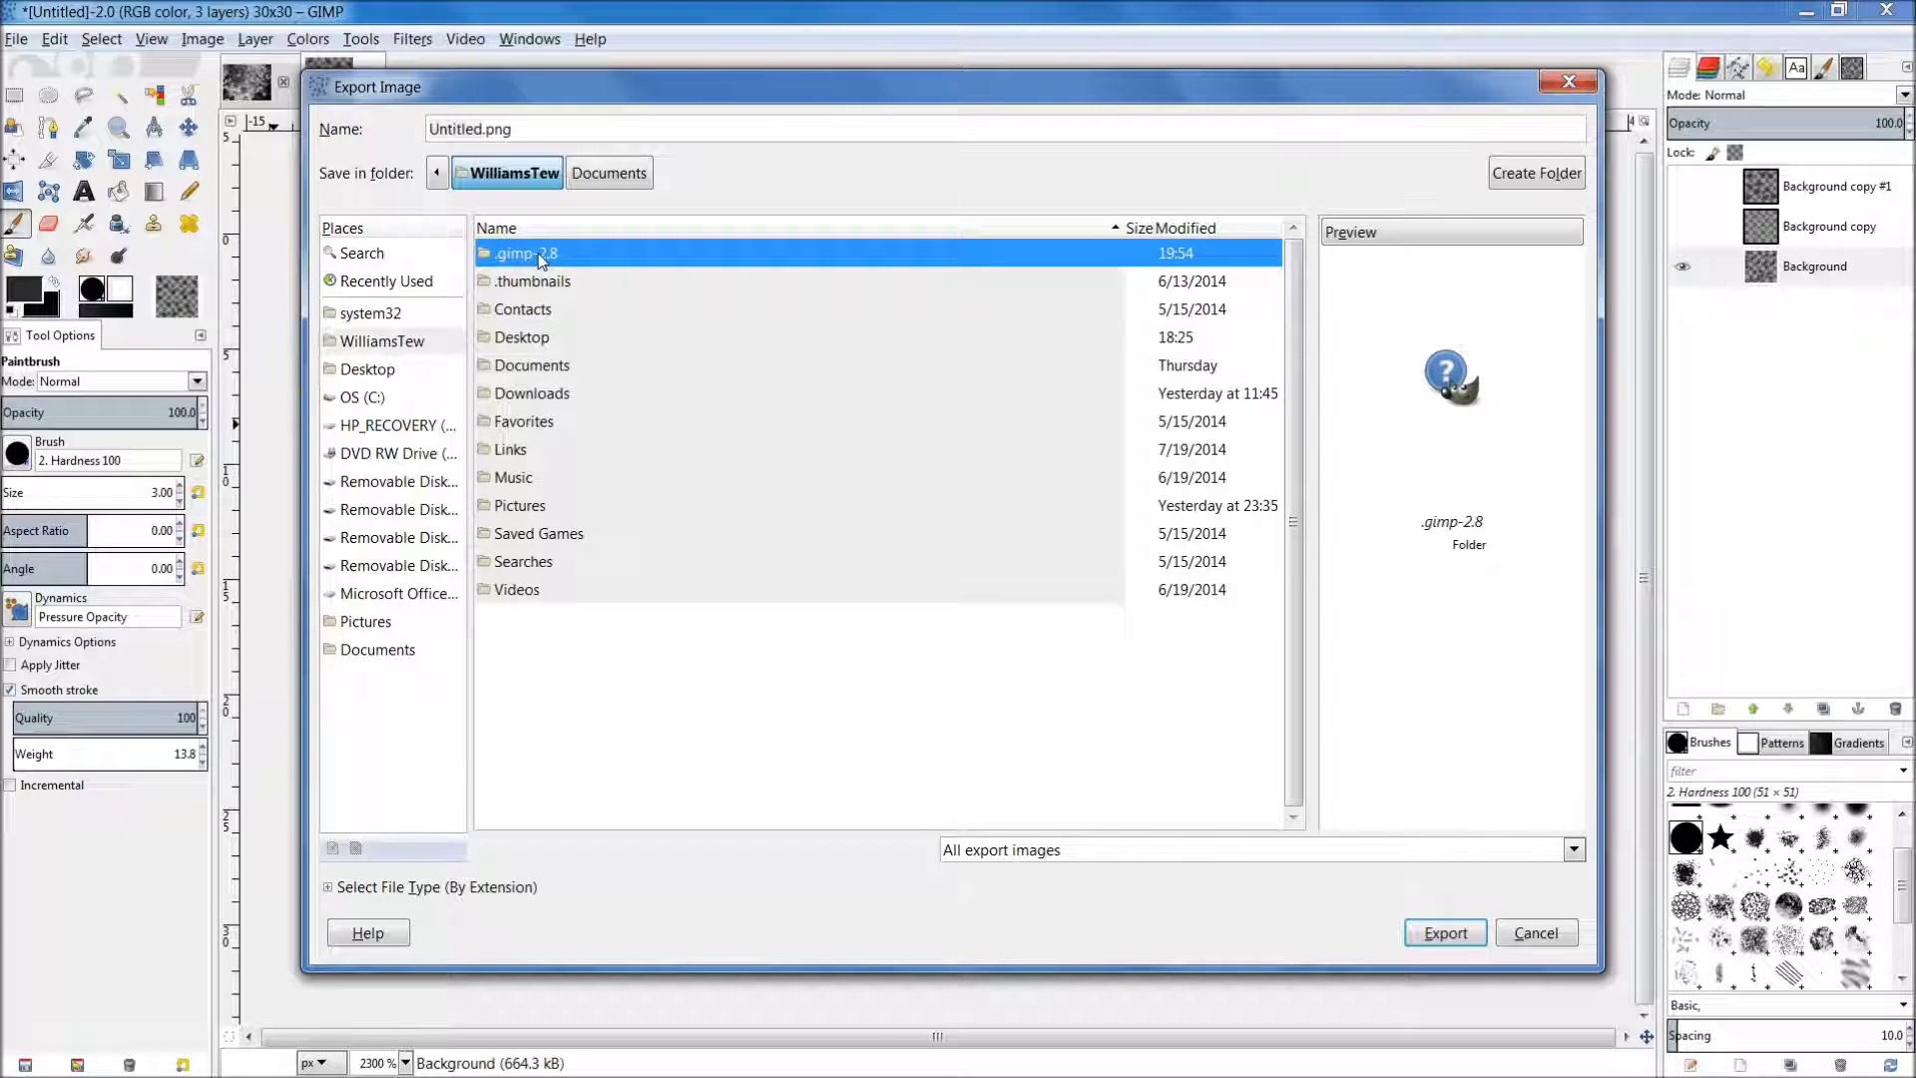
double_click(540, 257)
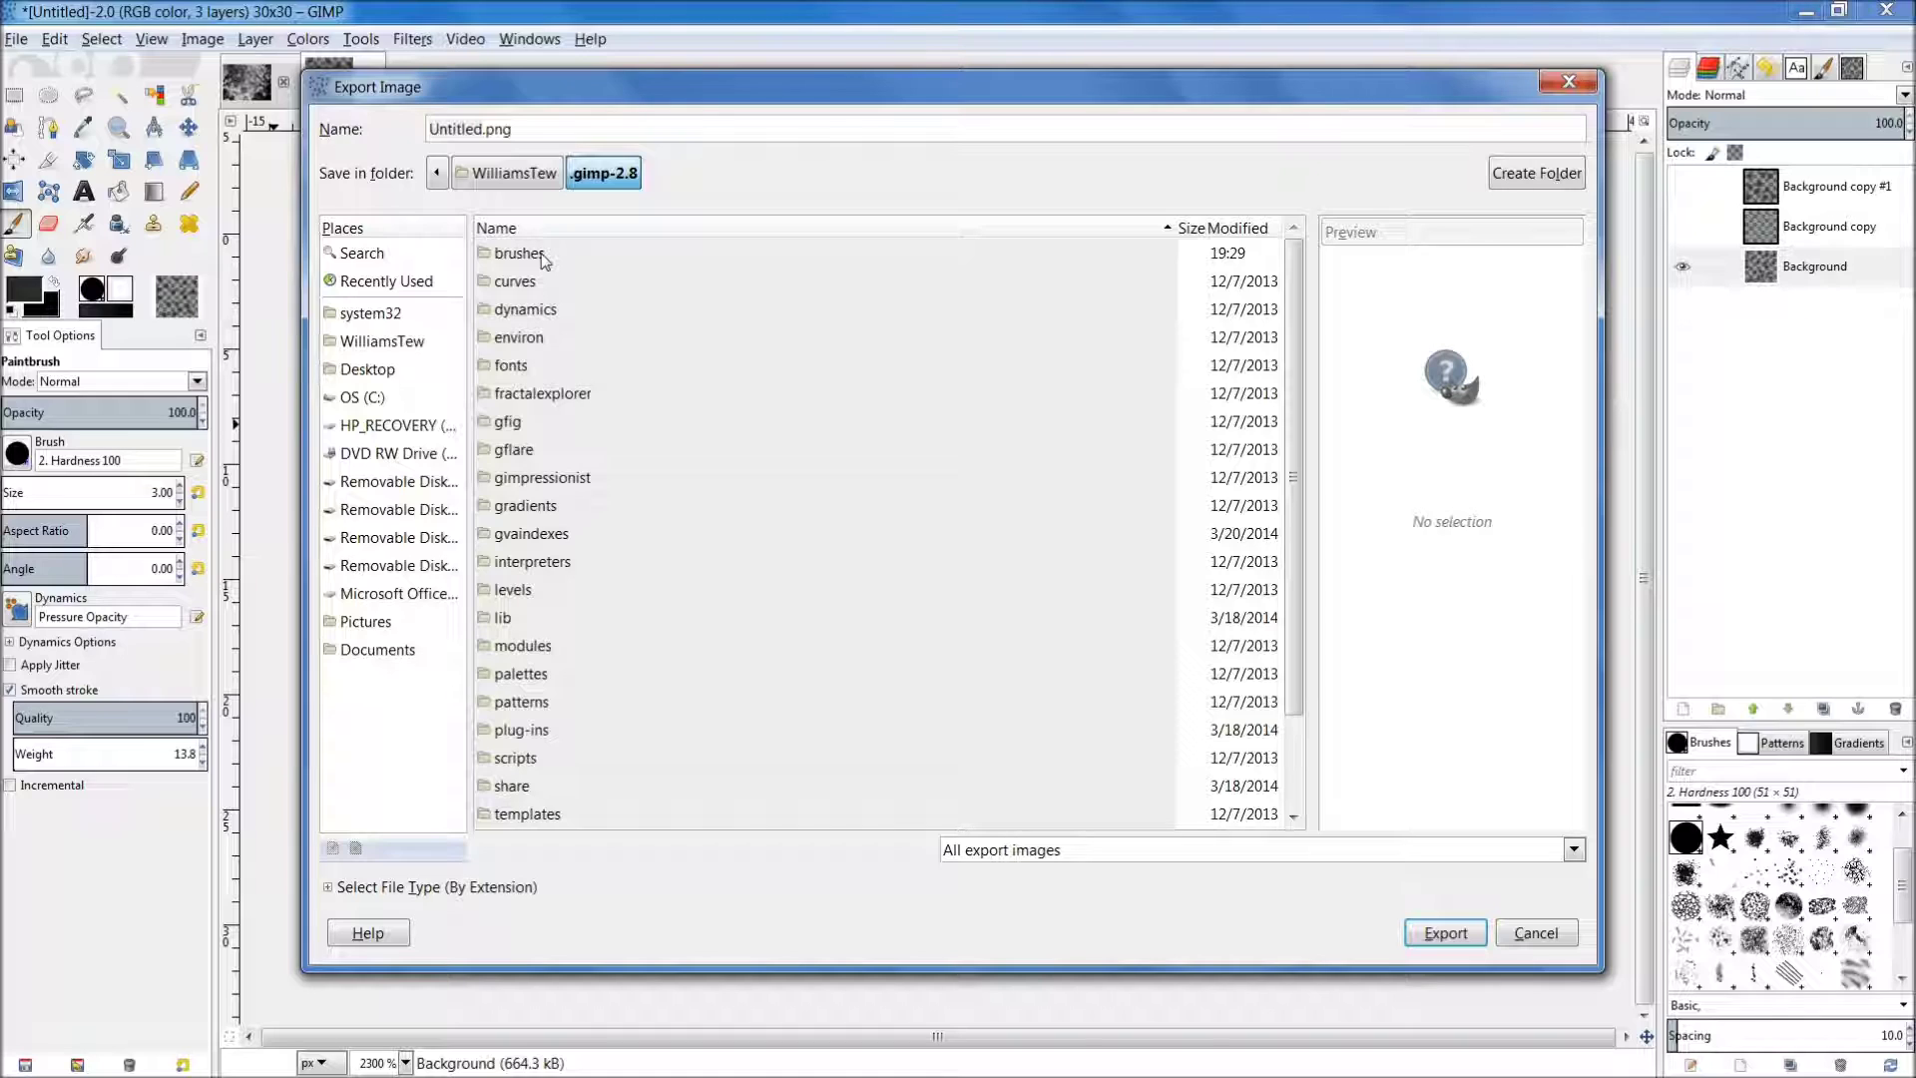
double_click(545, 258)
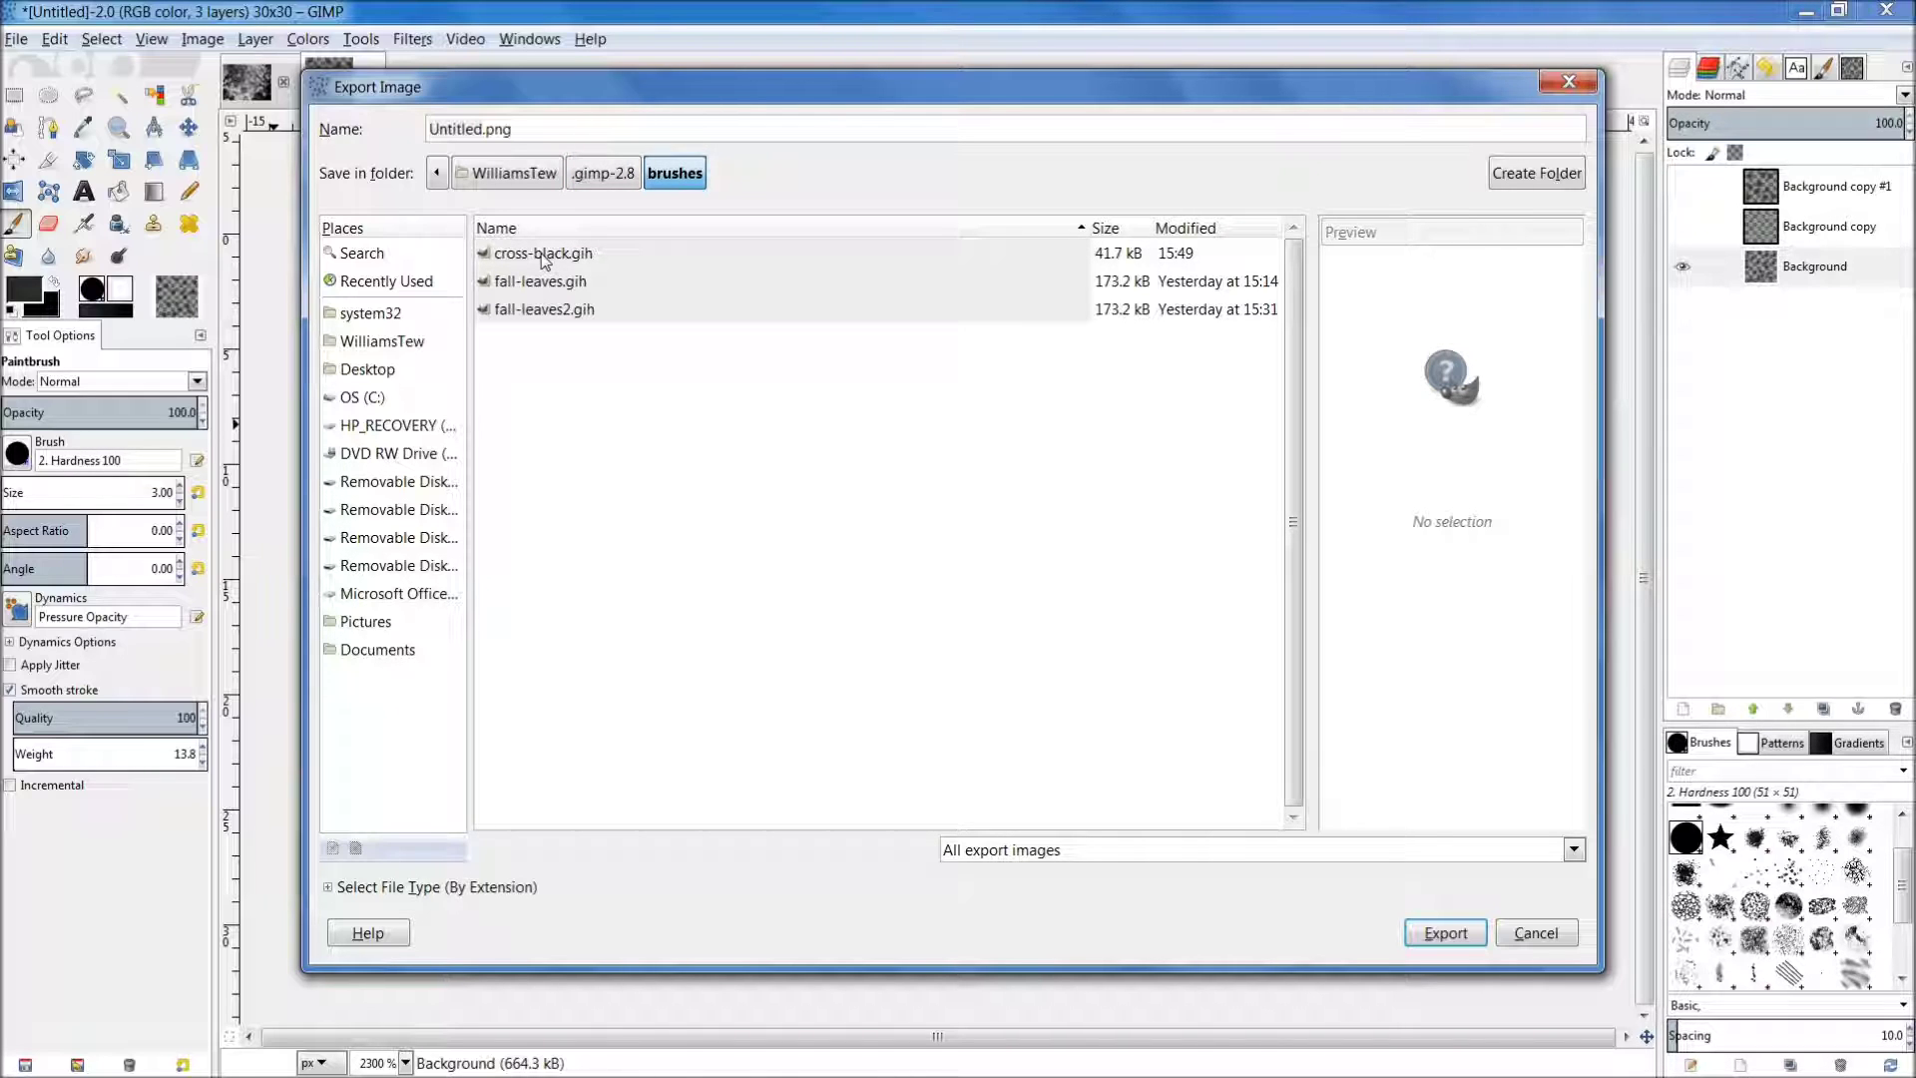
Name the export file foilage.gih and export it to the brushes folder.
click(542, 254)
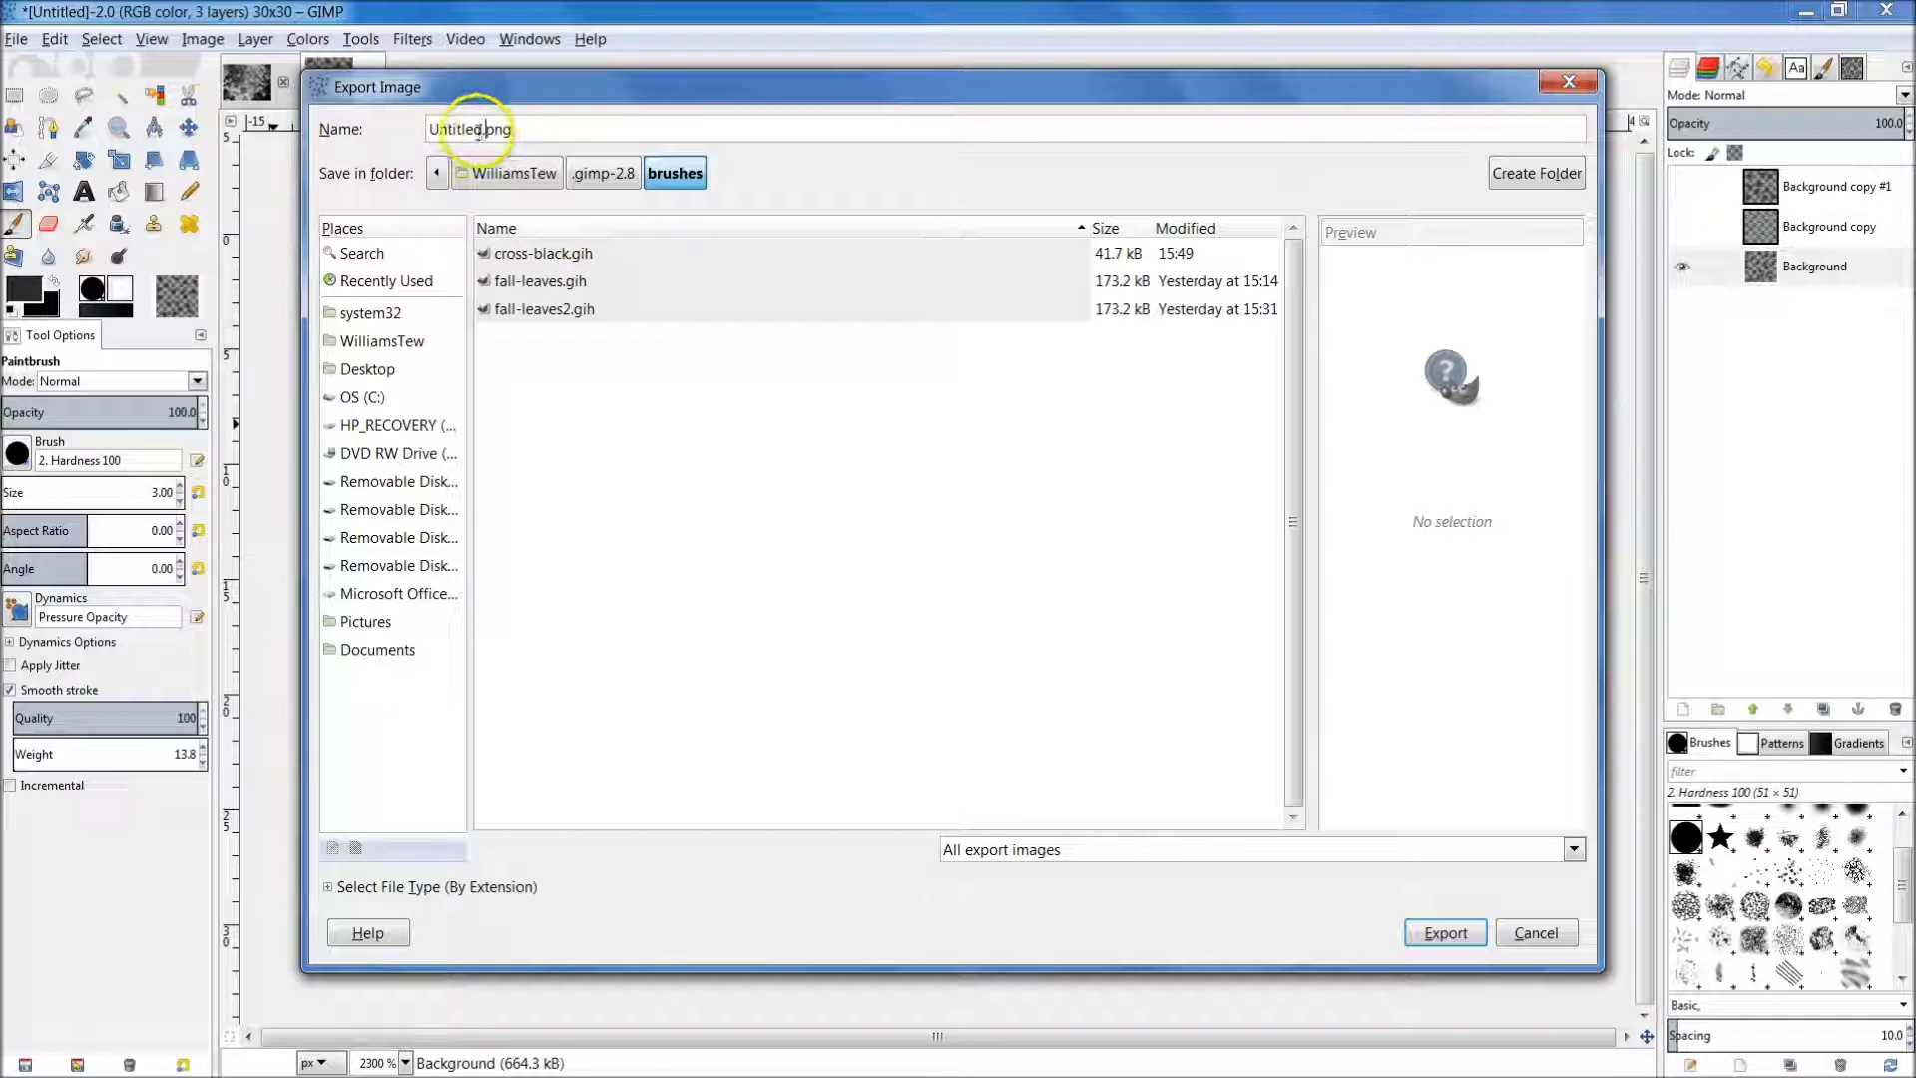
drag(479, 130, 404, 133)
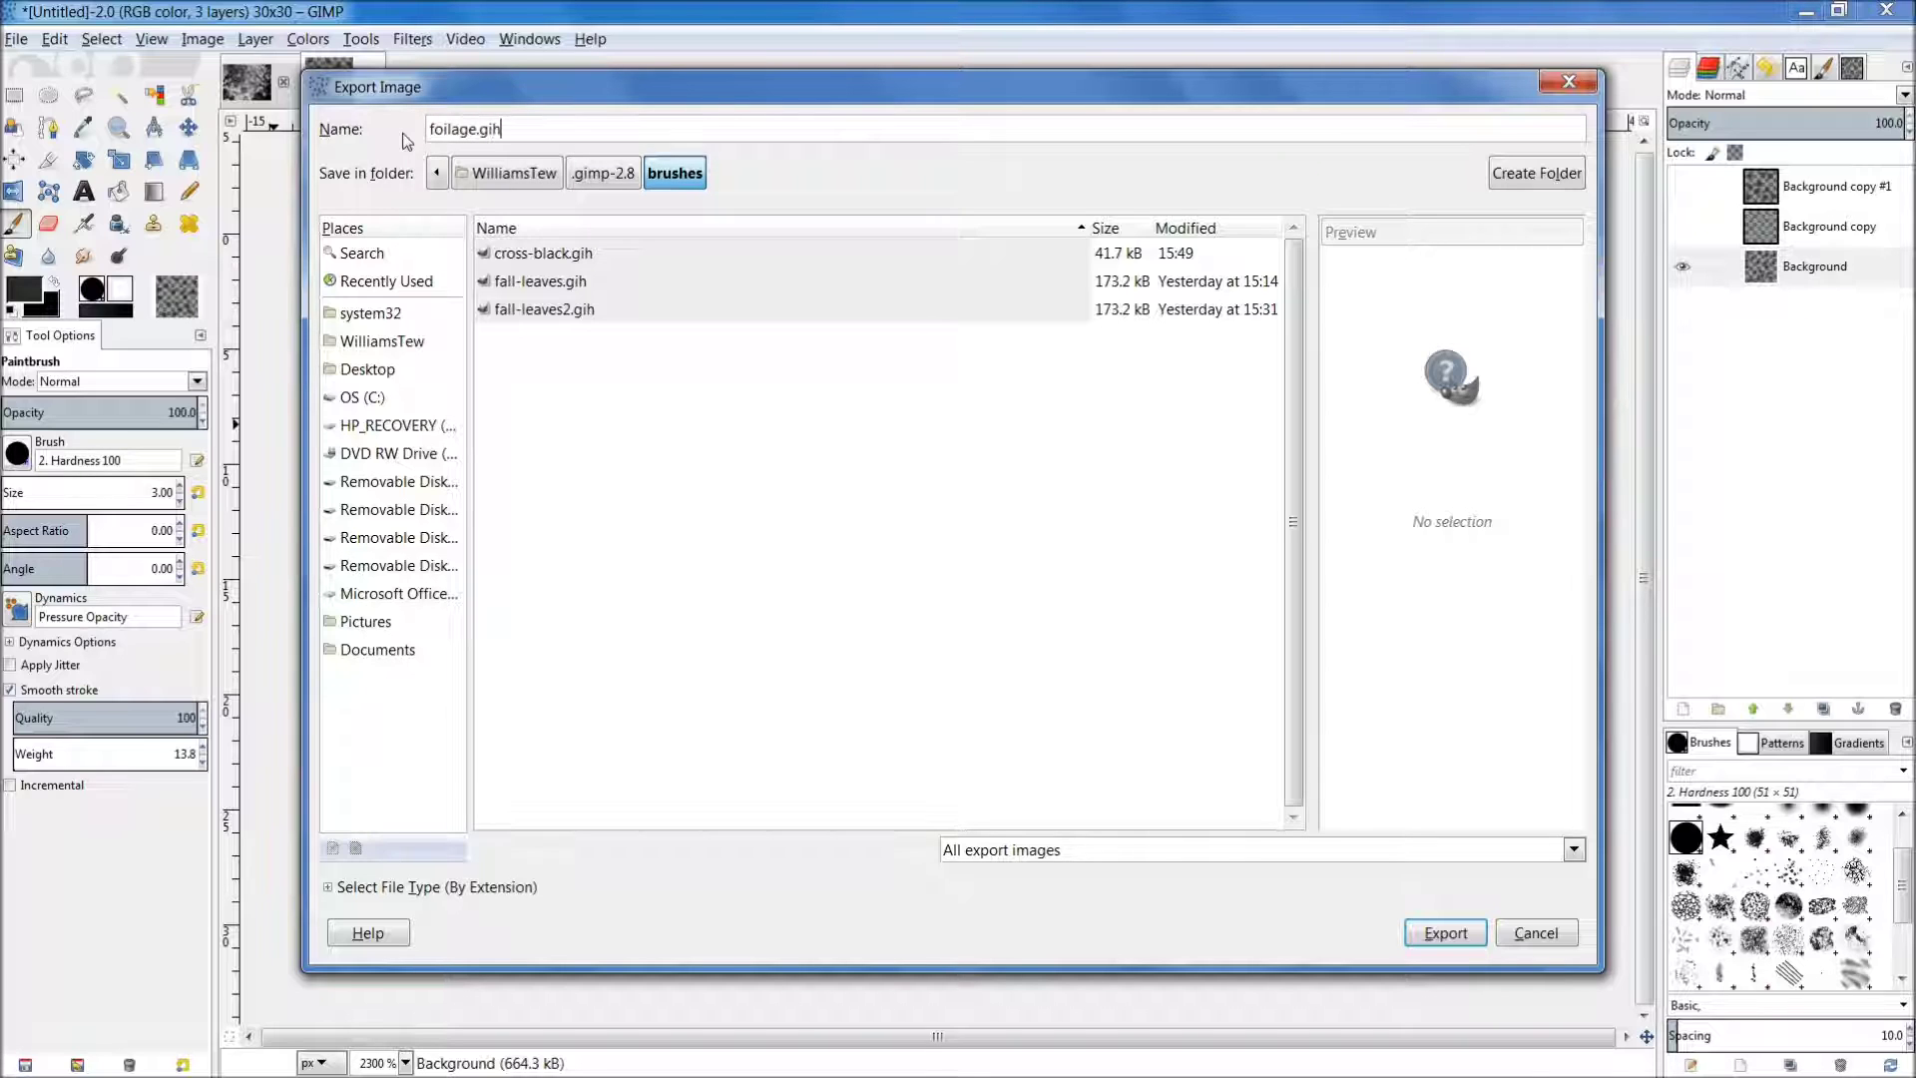
click(1437, 930)
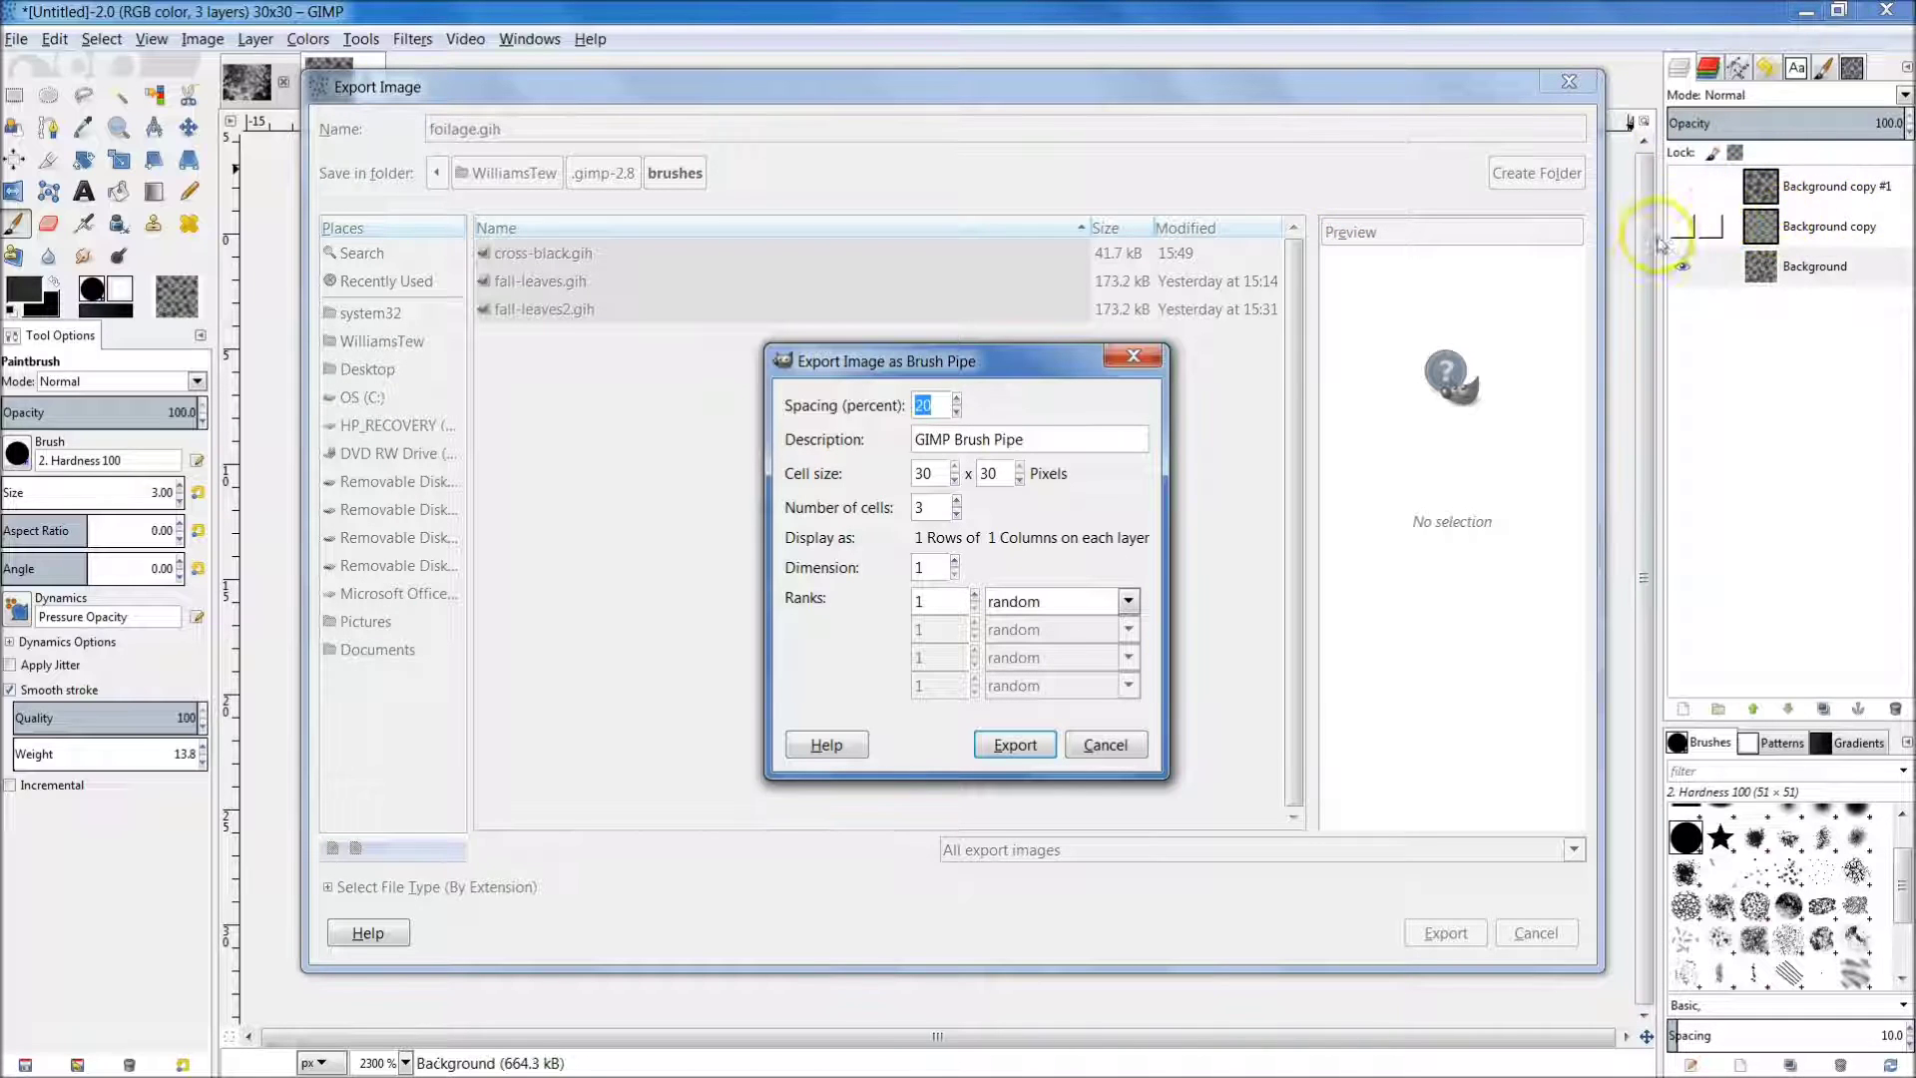
Export the brush pipe with 40 percent spacing, rank 3 set to random, and the description Green Foilage.
click(956, 399)
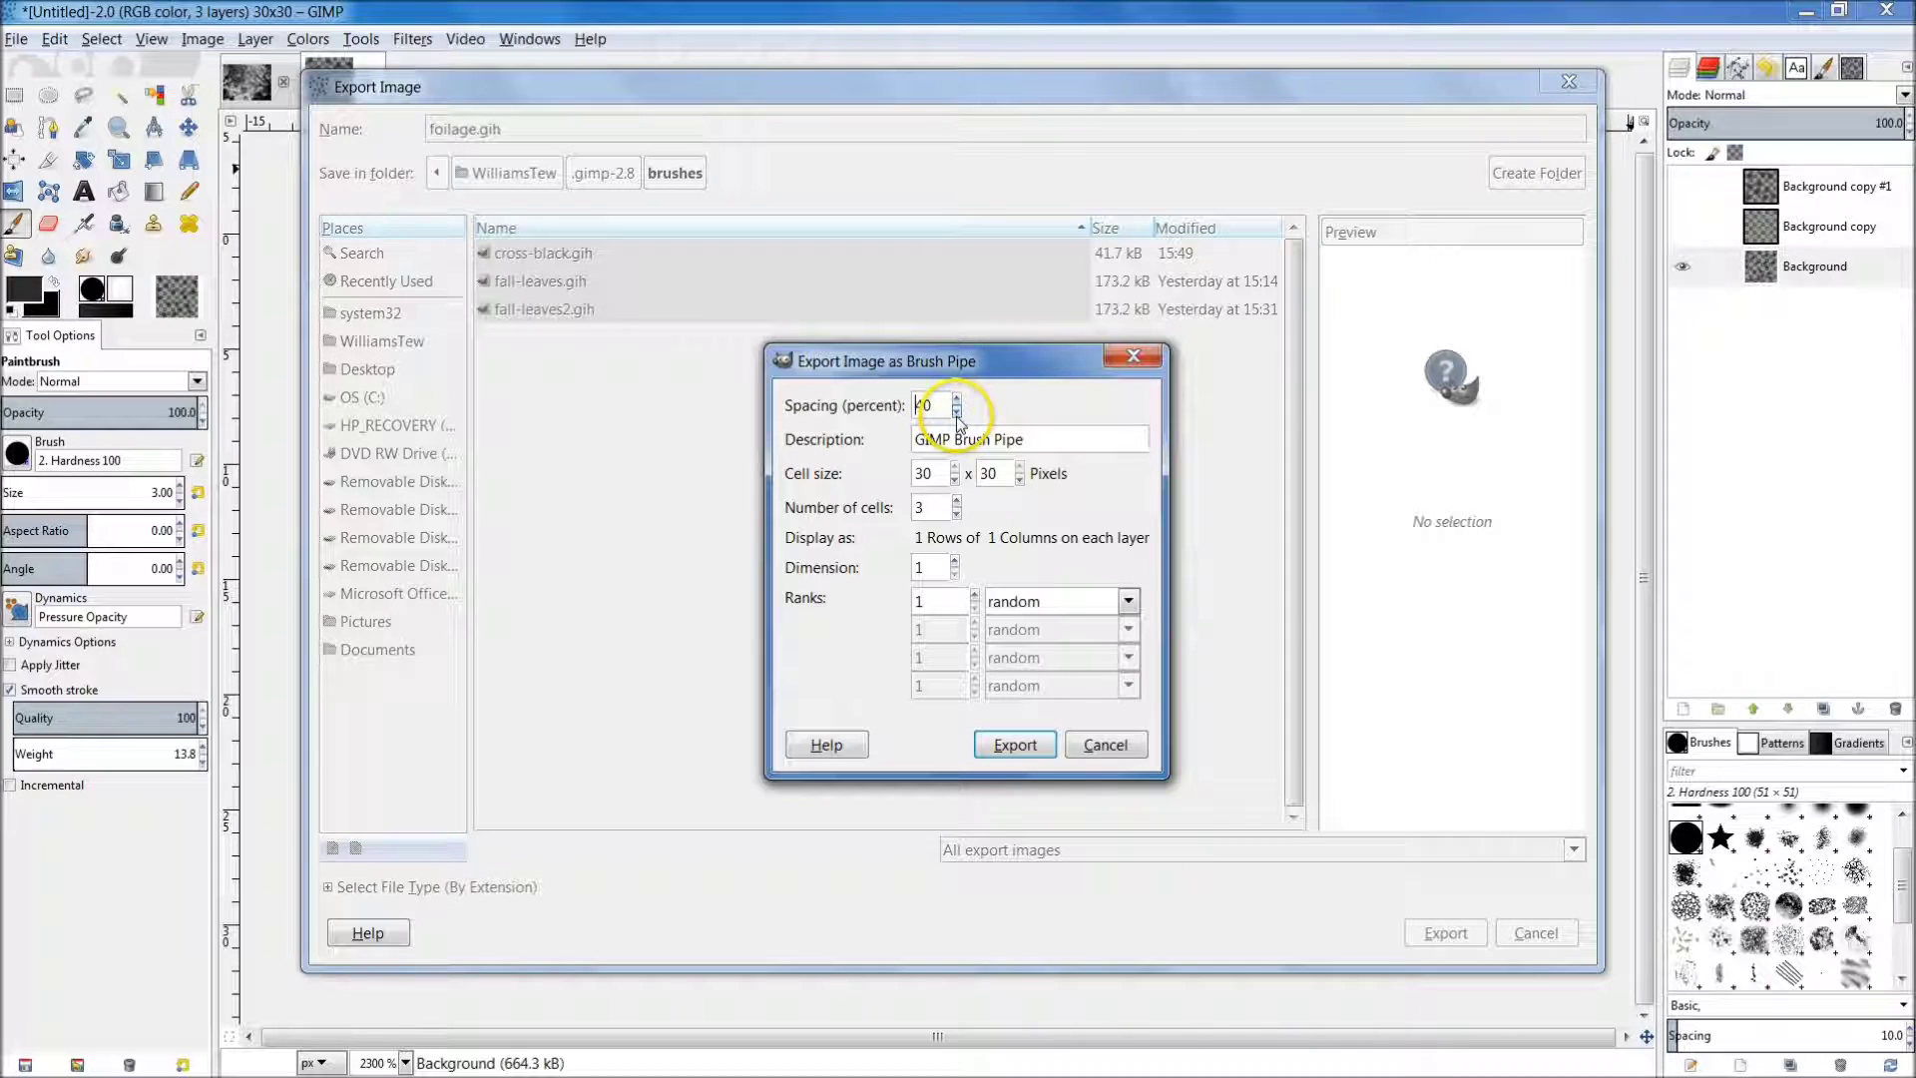
click(991, 475)
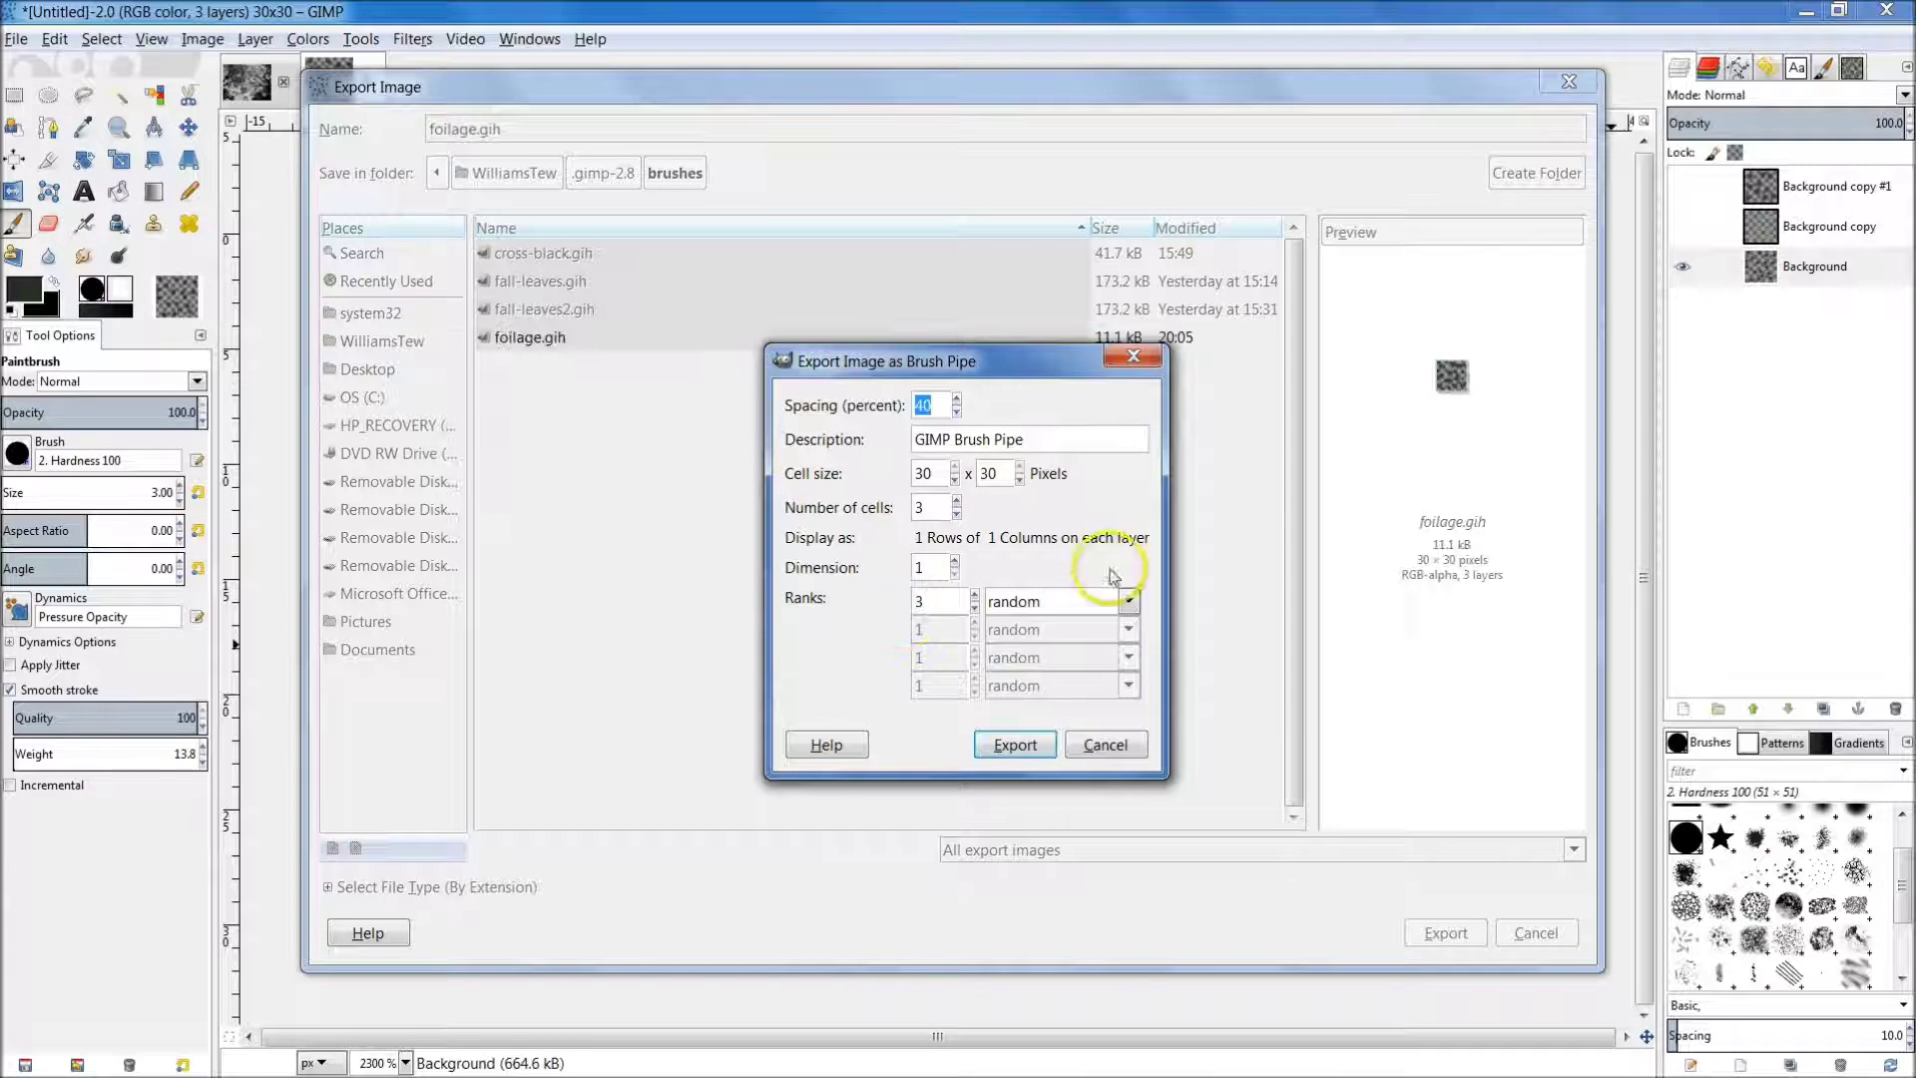
click(1040, 438)
drag(1041, 438, 868, 427)
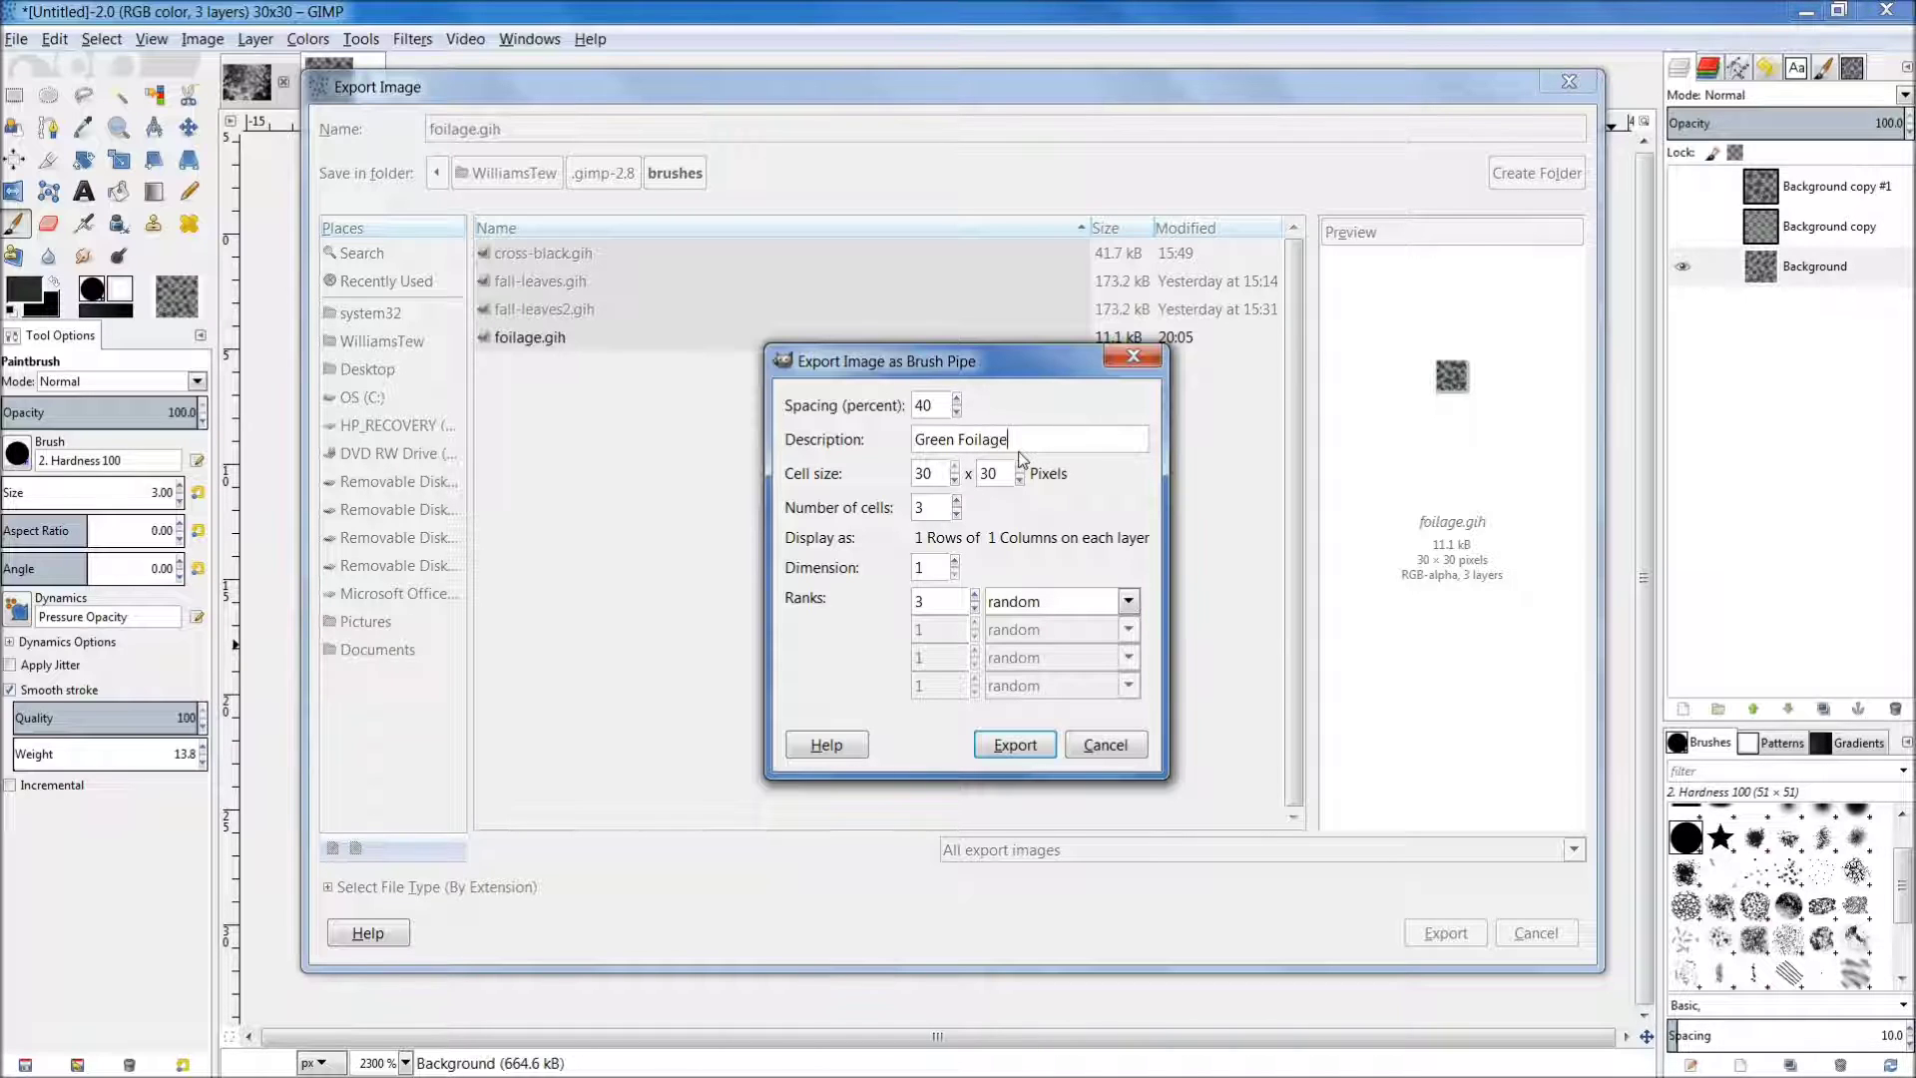
click(1015, 745)
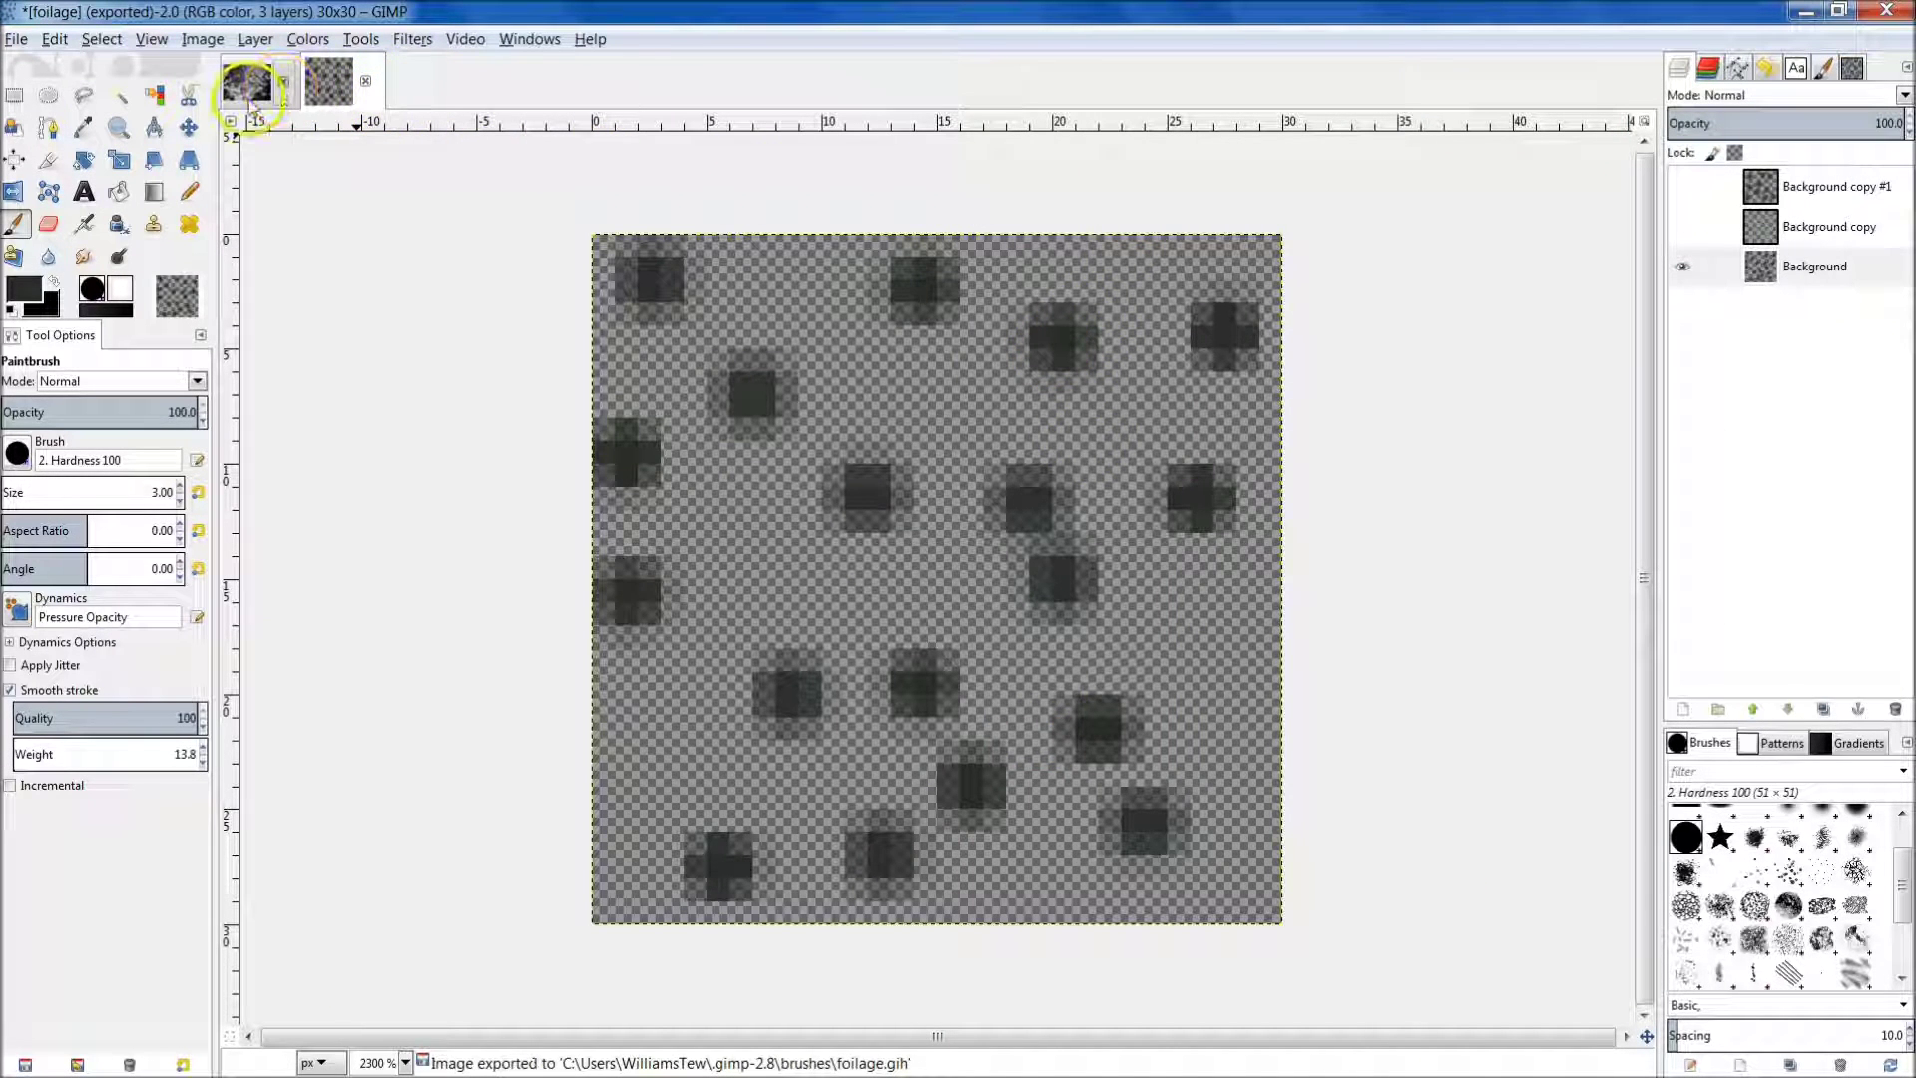
Open the pink trees painting from the desktop as a new image, restoring the window for access and maximizing it again.
double_click(550, 13)
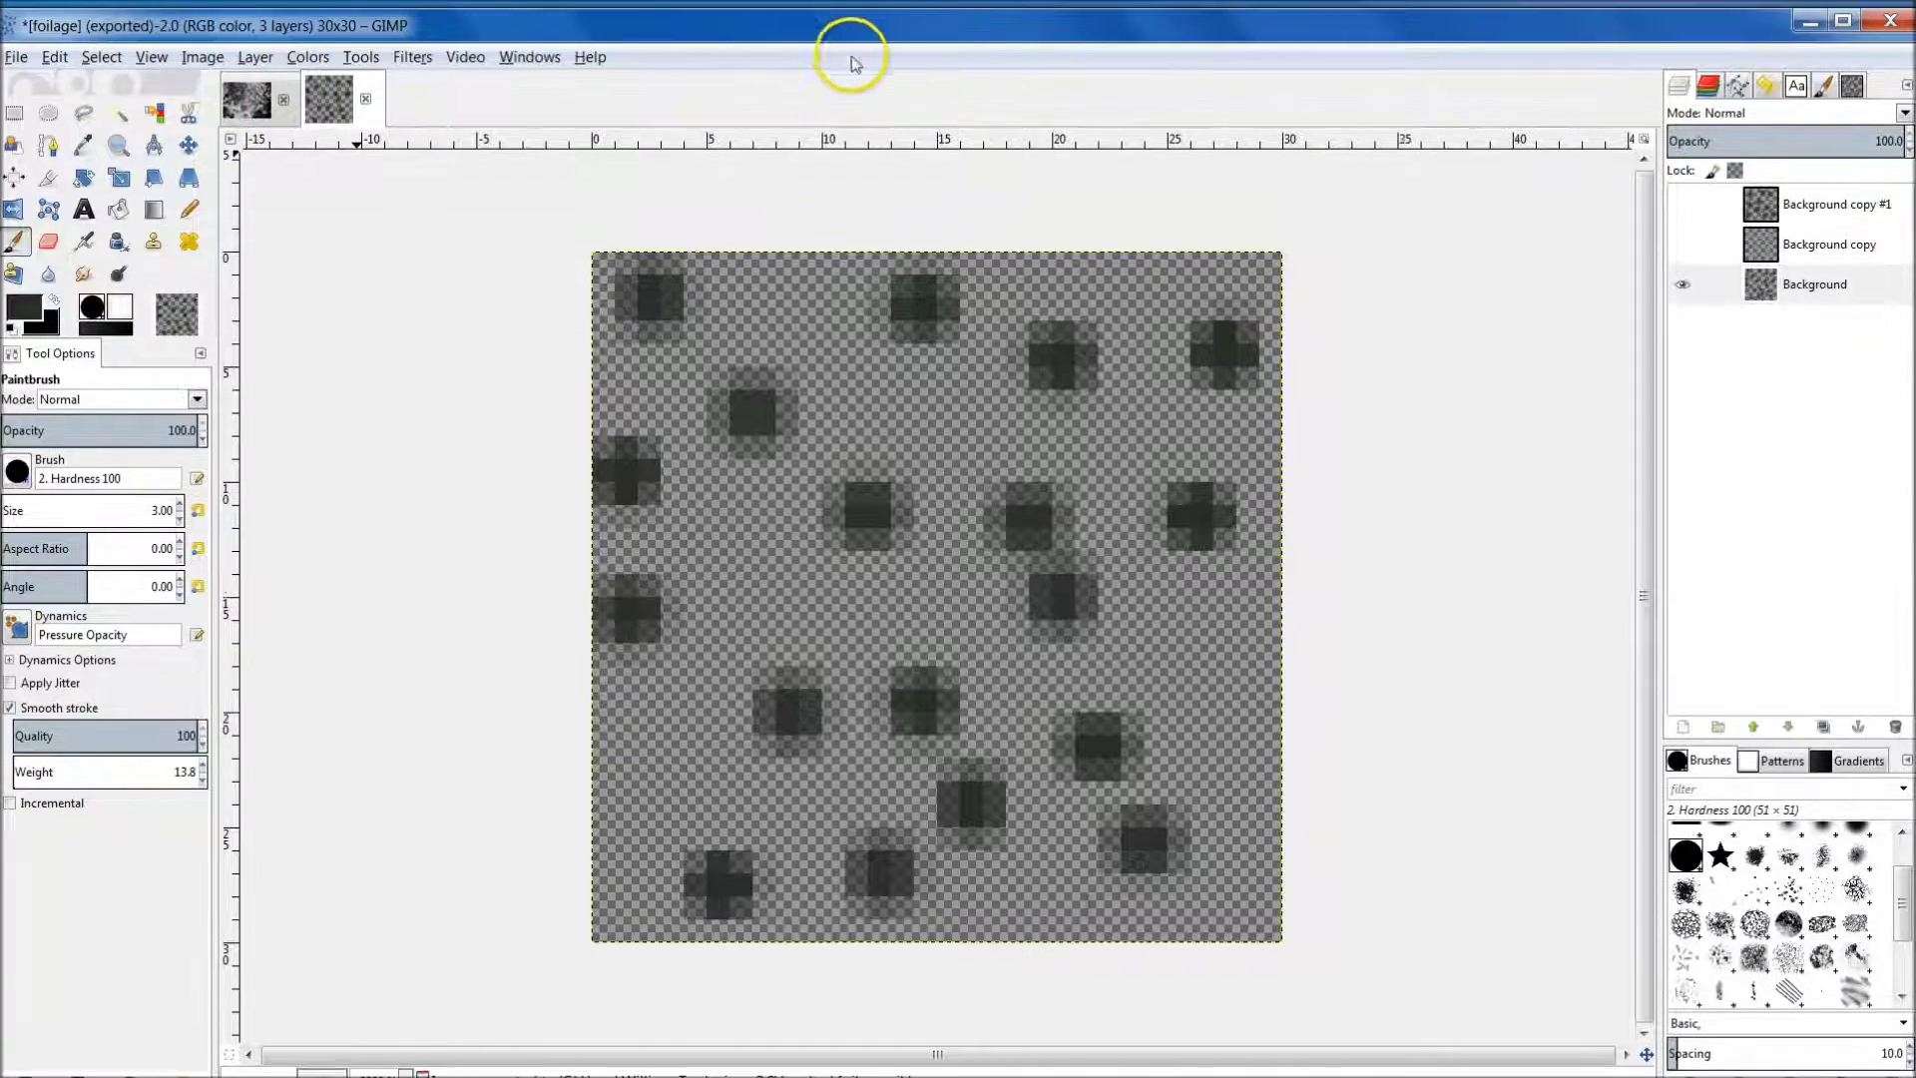
drag(1004, 121, 1263, 117)
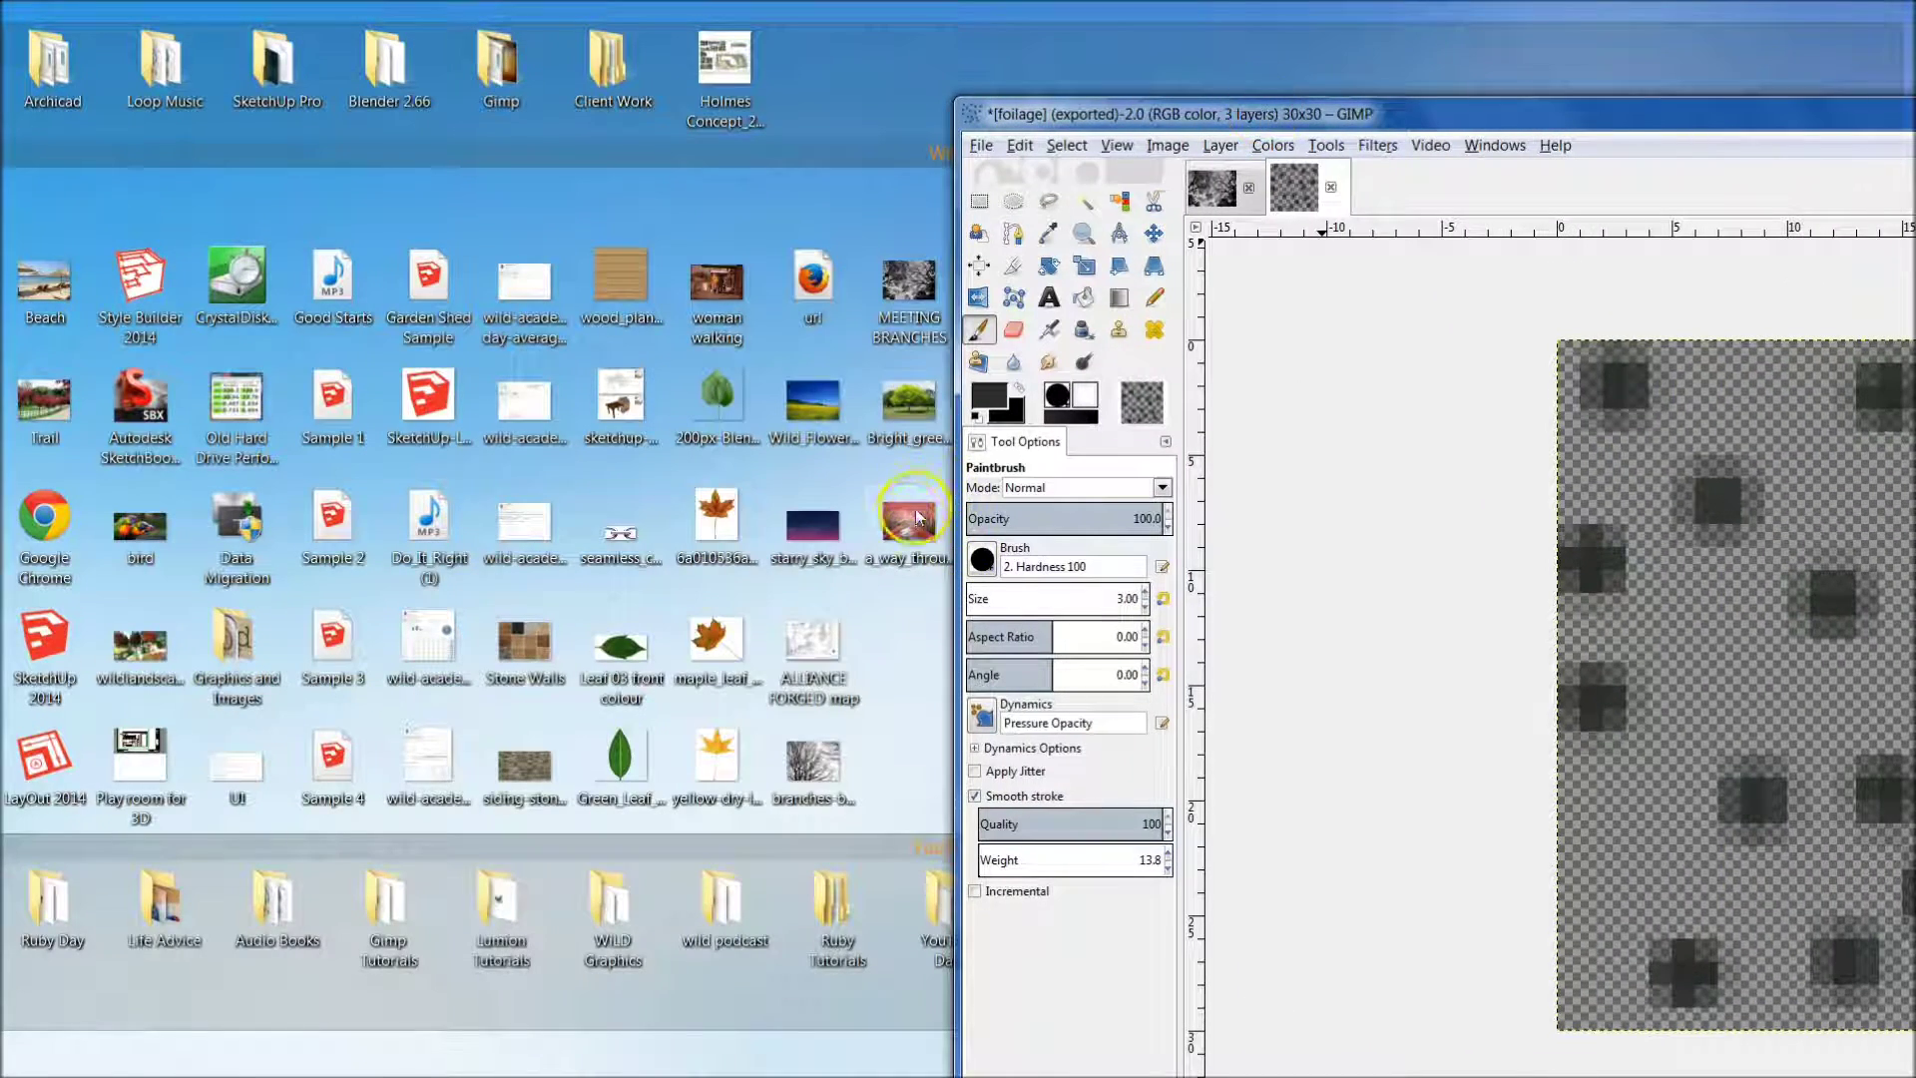
mouse_move(910, 522)
mouse_down()
mouse_move(918, 638)
mouse_move(1085, 261)
mouse_move(1405, 214)
mouse_up()
double_click(1517, 110)
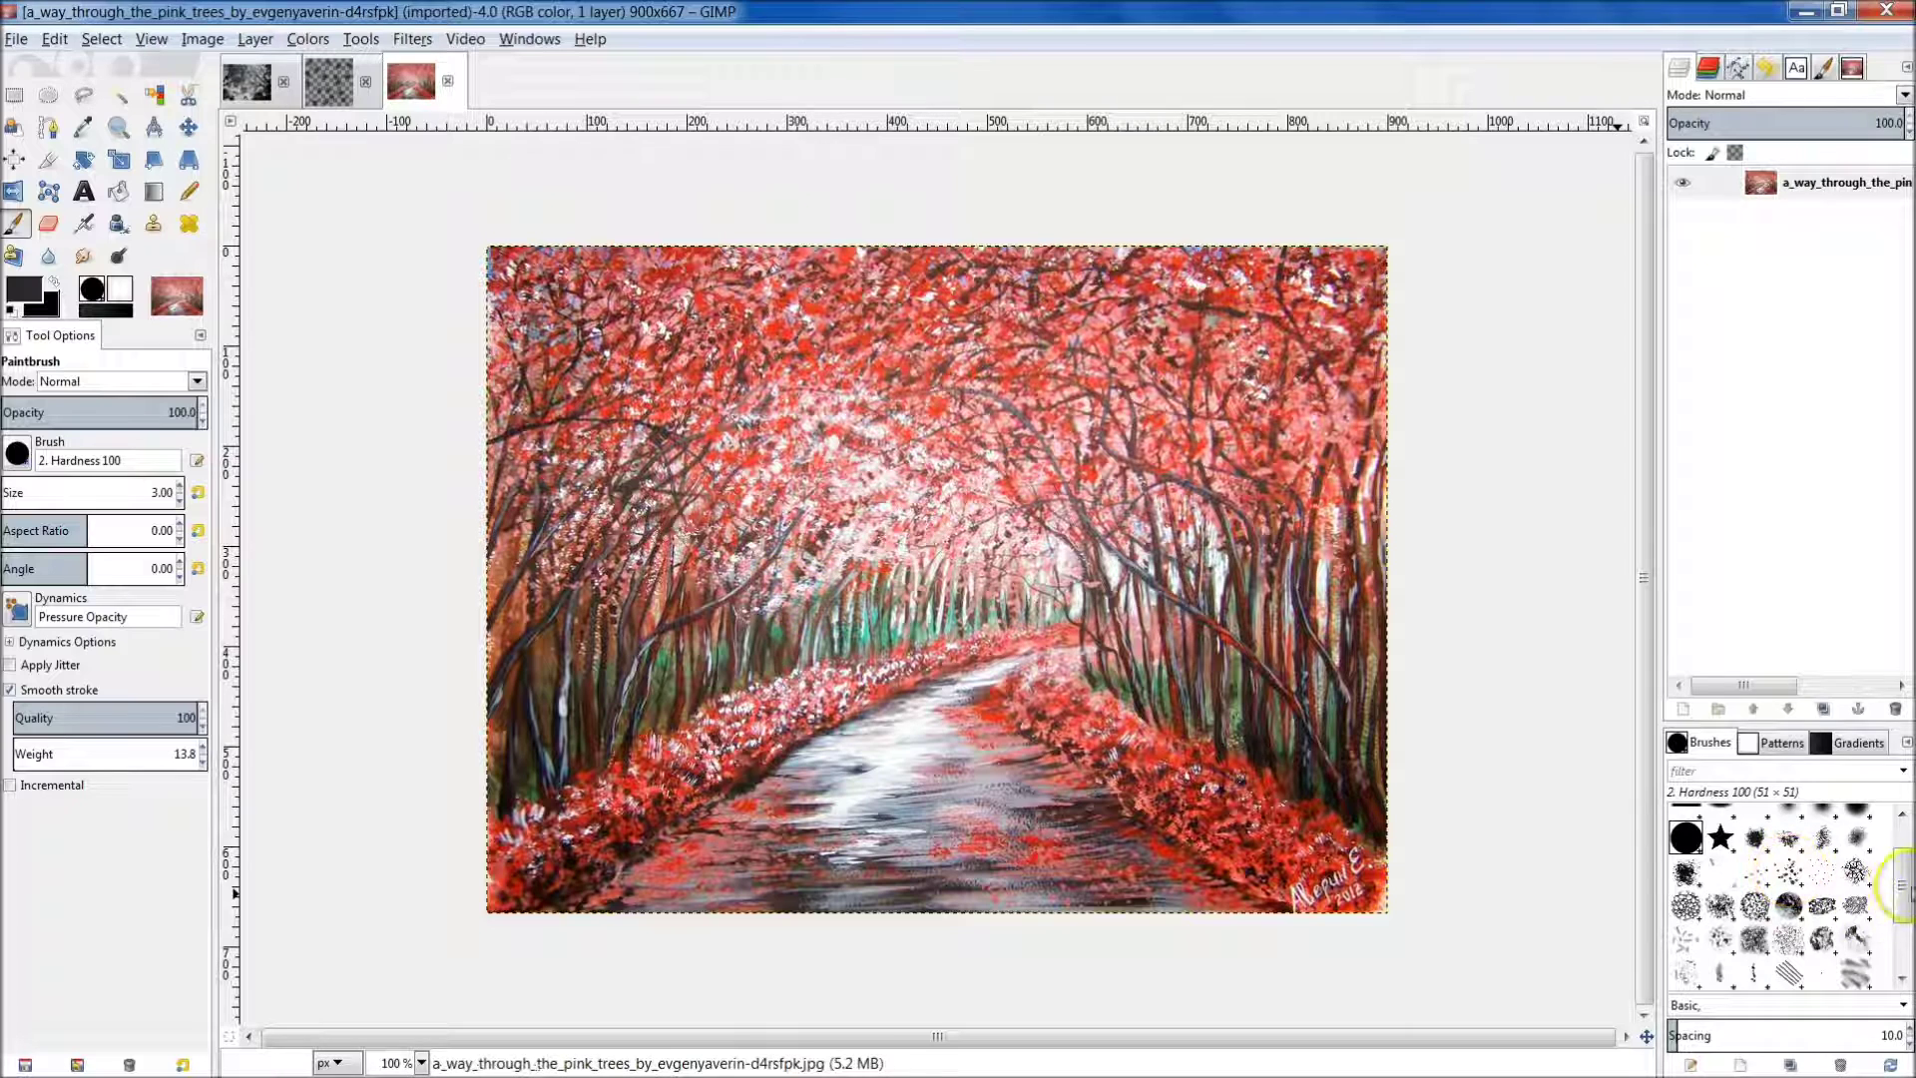
Refresh the brush list and select the Green Foilage brush.
mouse_move(1900, 886)
mouse_down()
mouse_move(1901, 933)
mouse_move(1902, 860)
mouse_up()
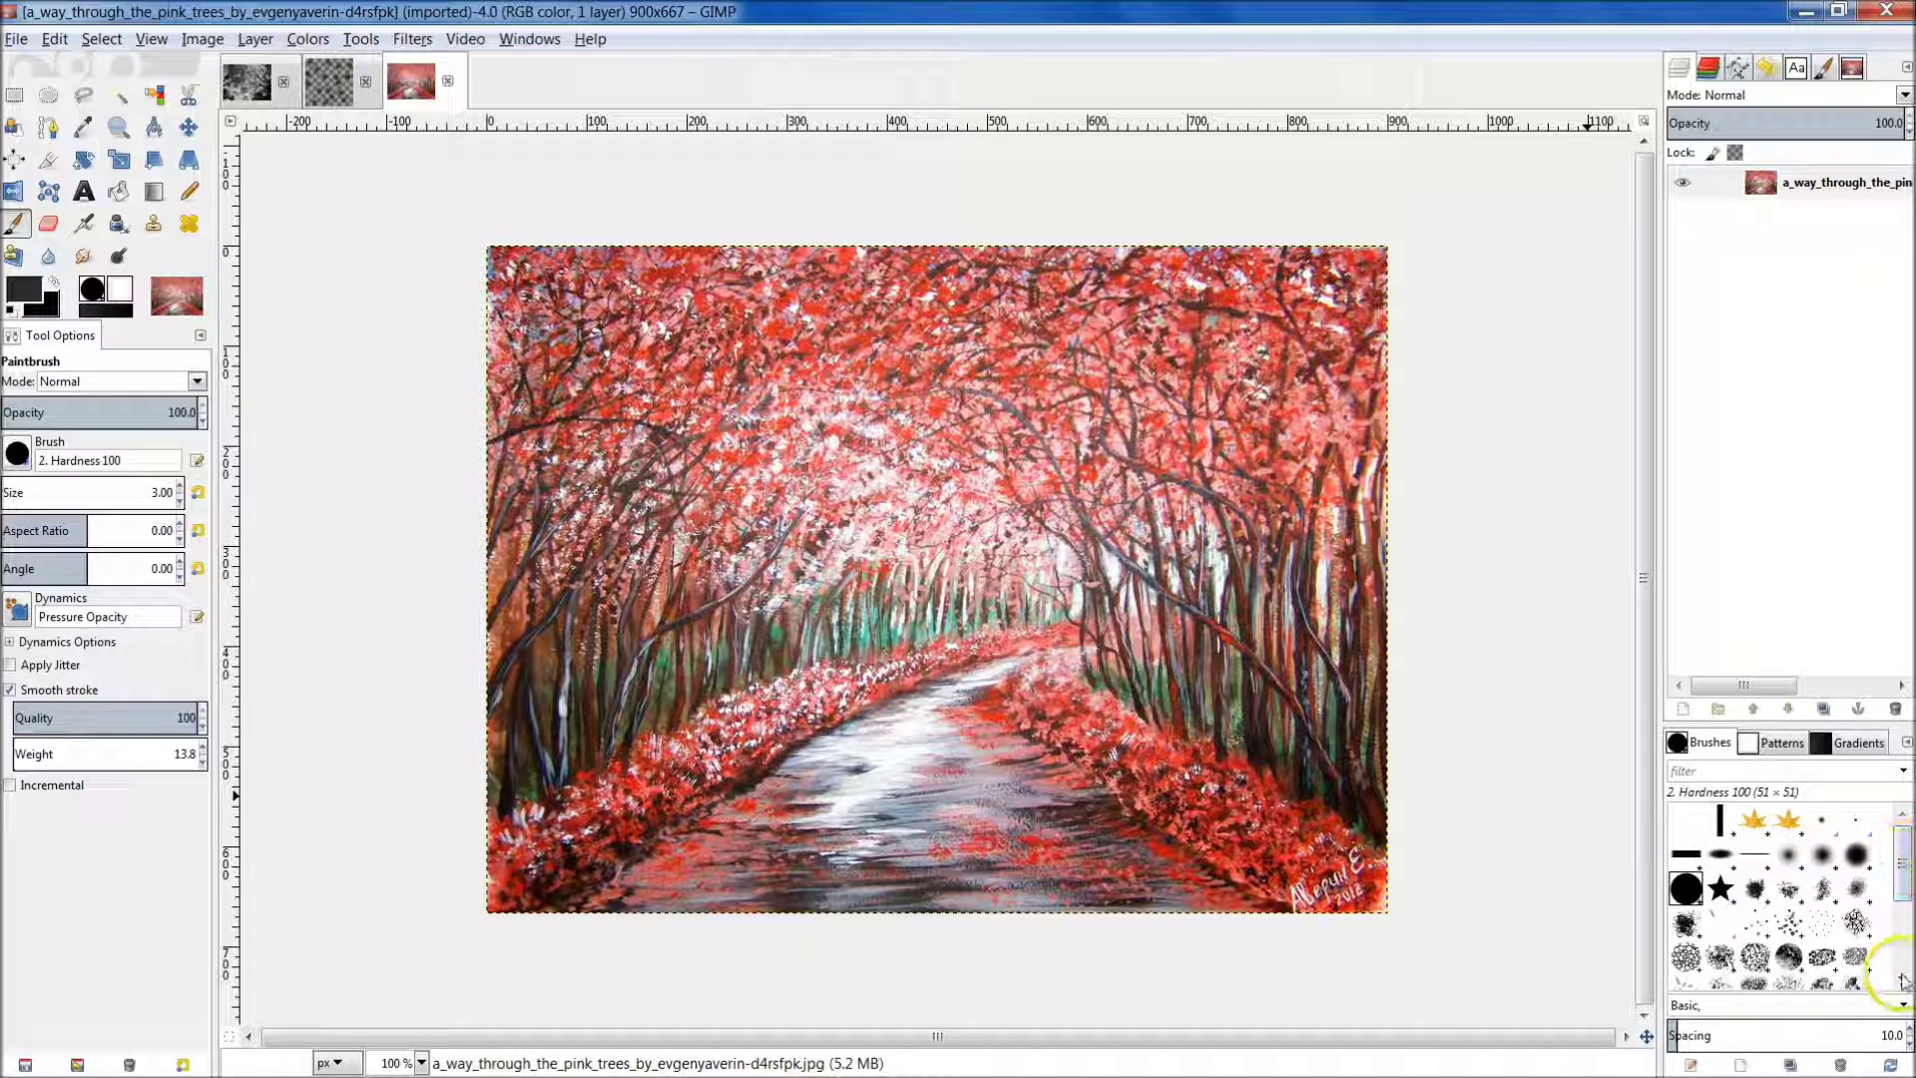
click(1891, 1062)
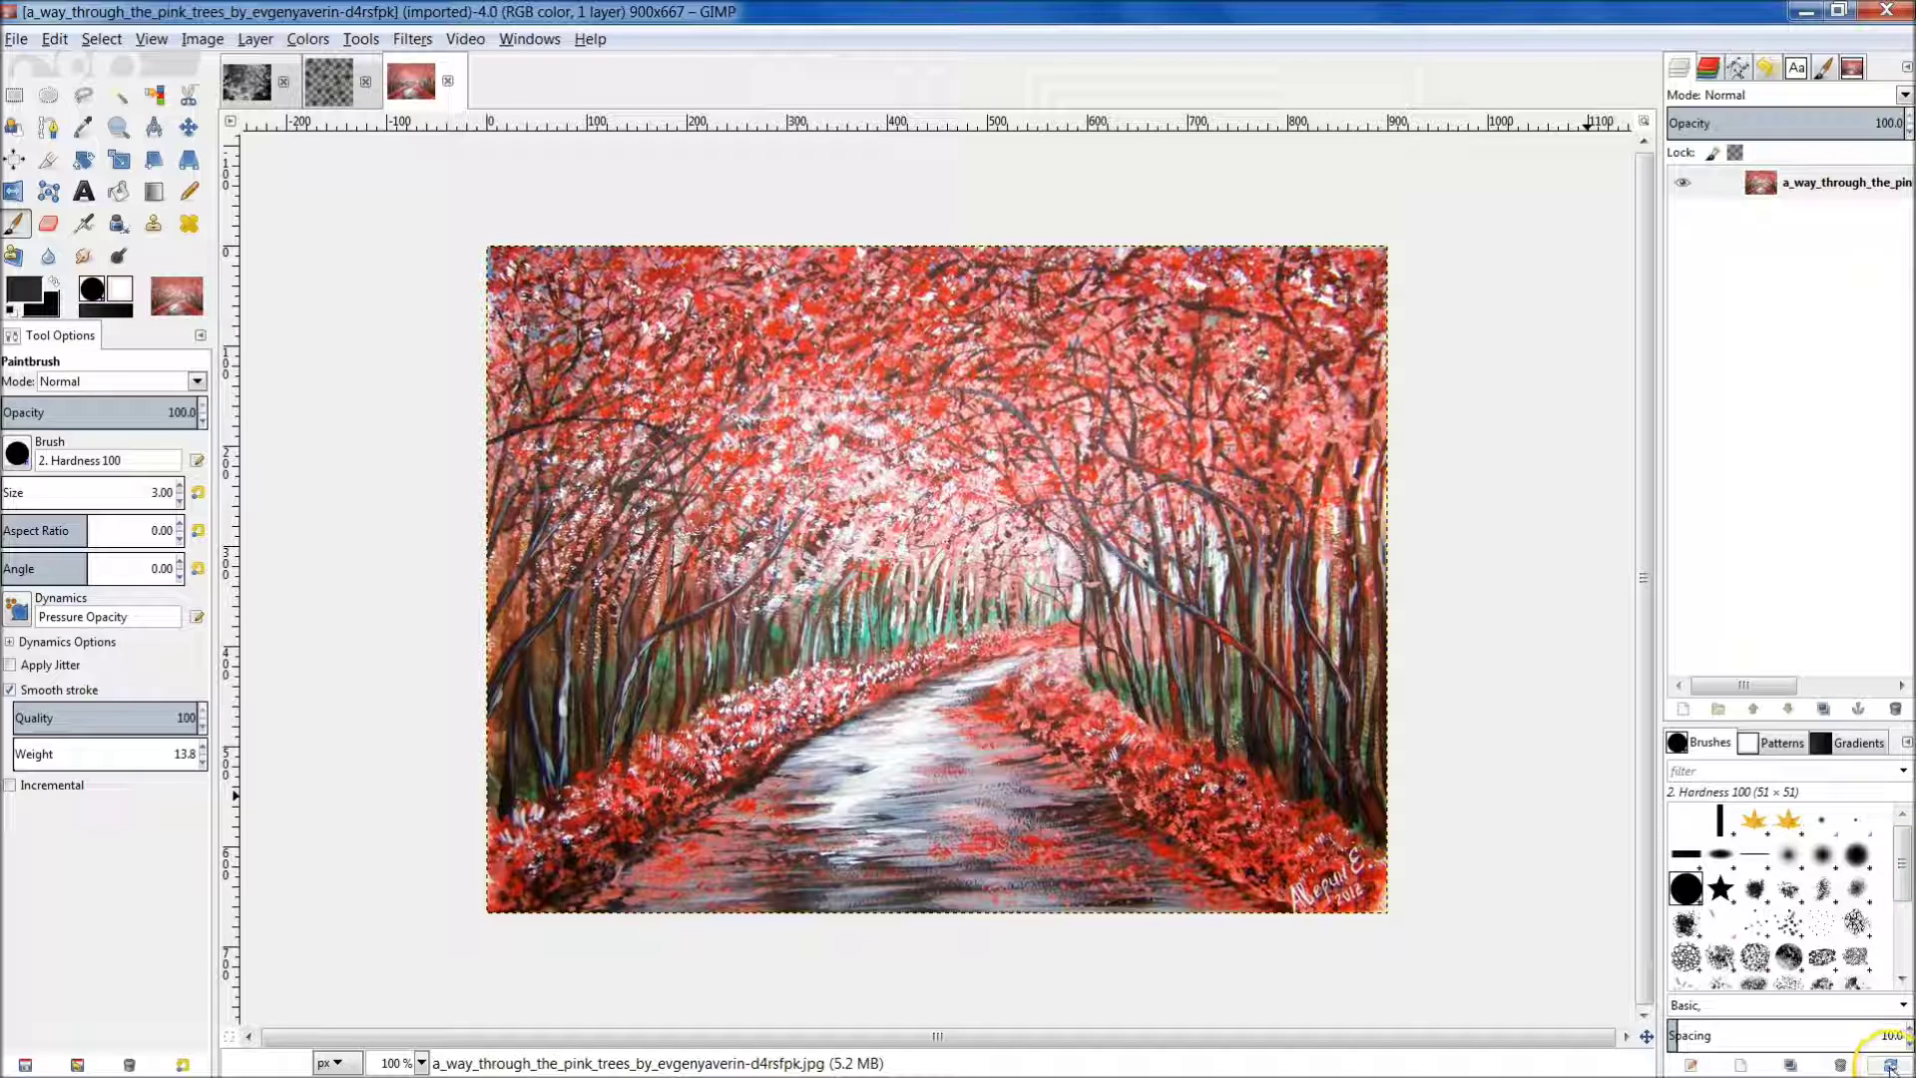
click(1818, 838)
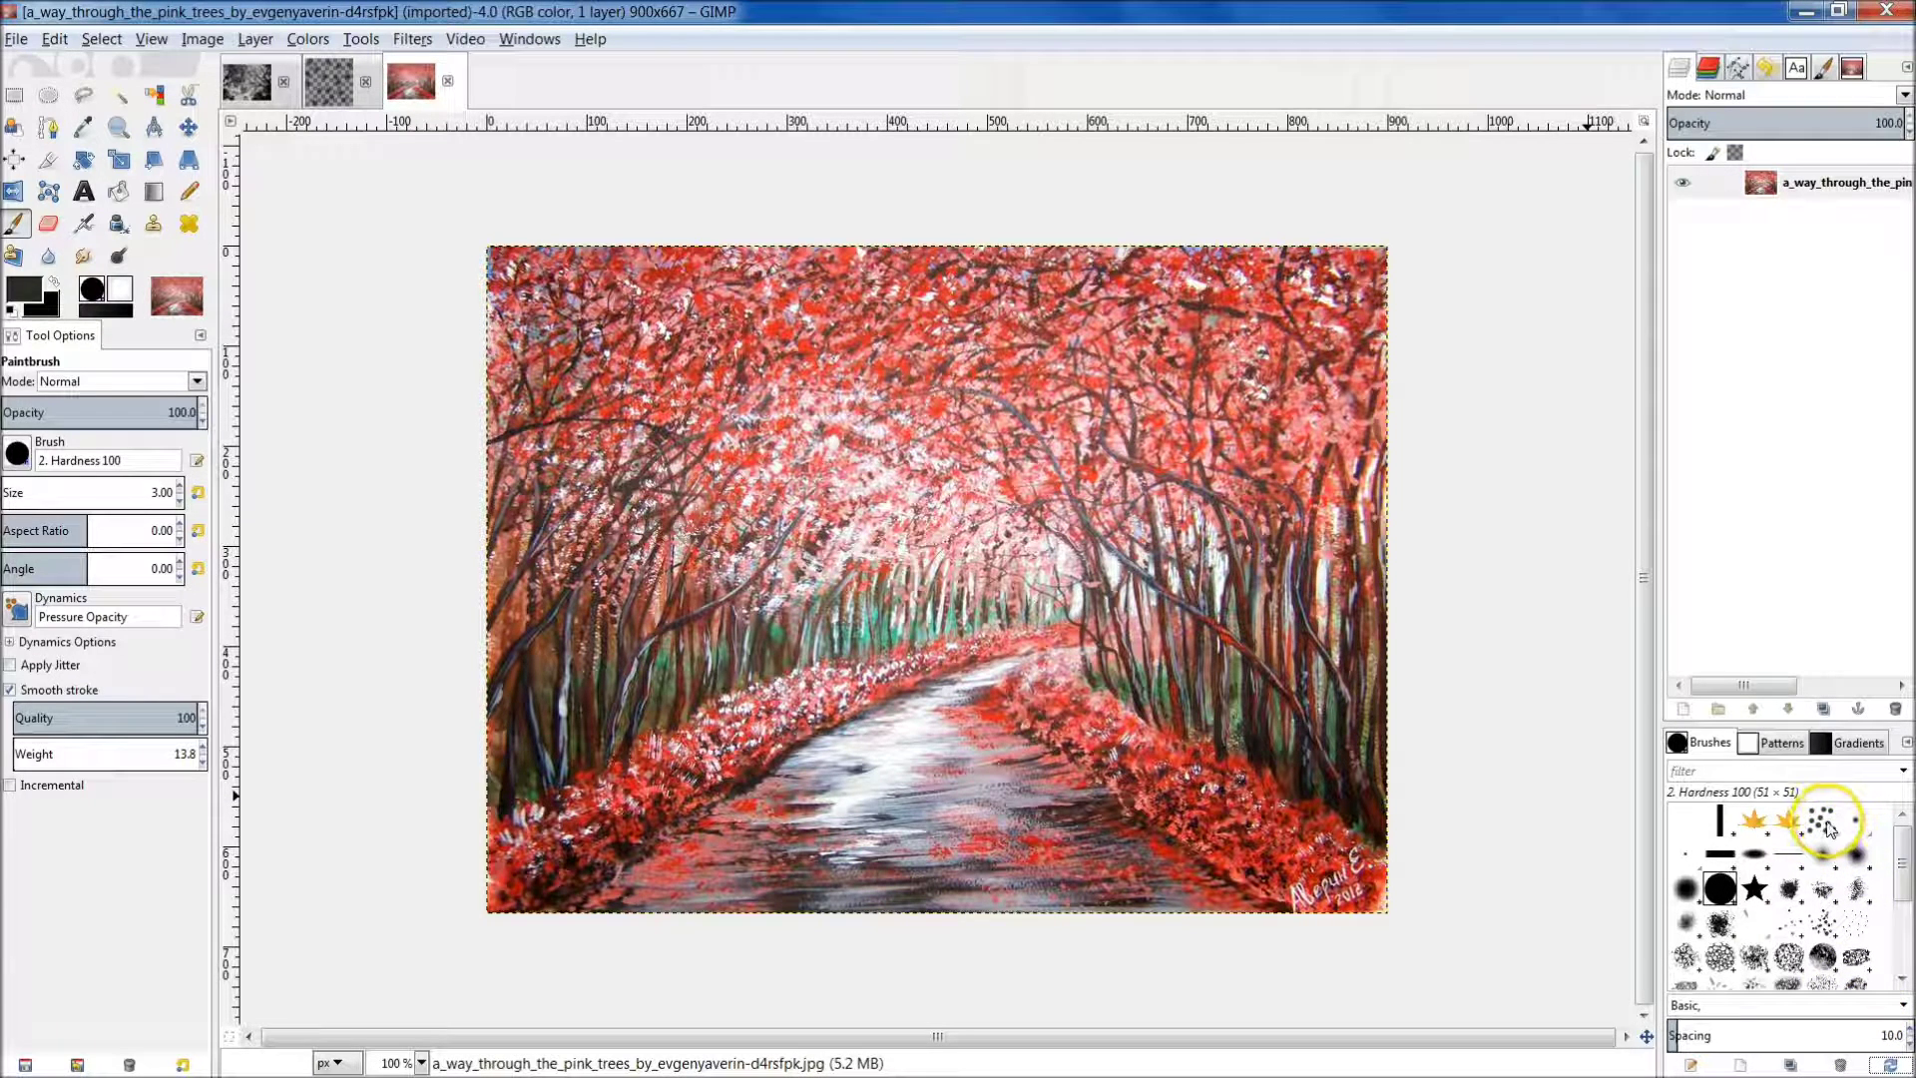
click(1826, 825)
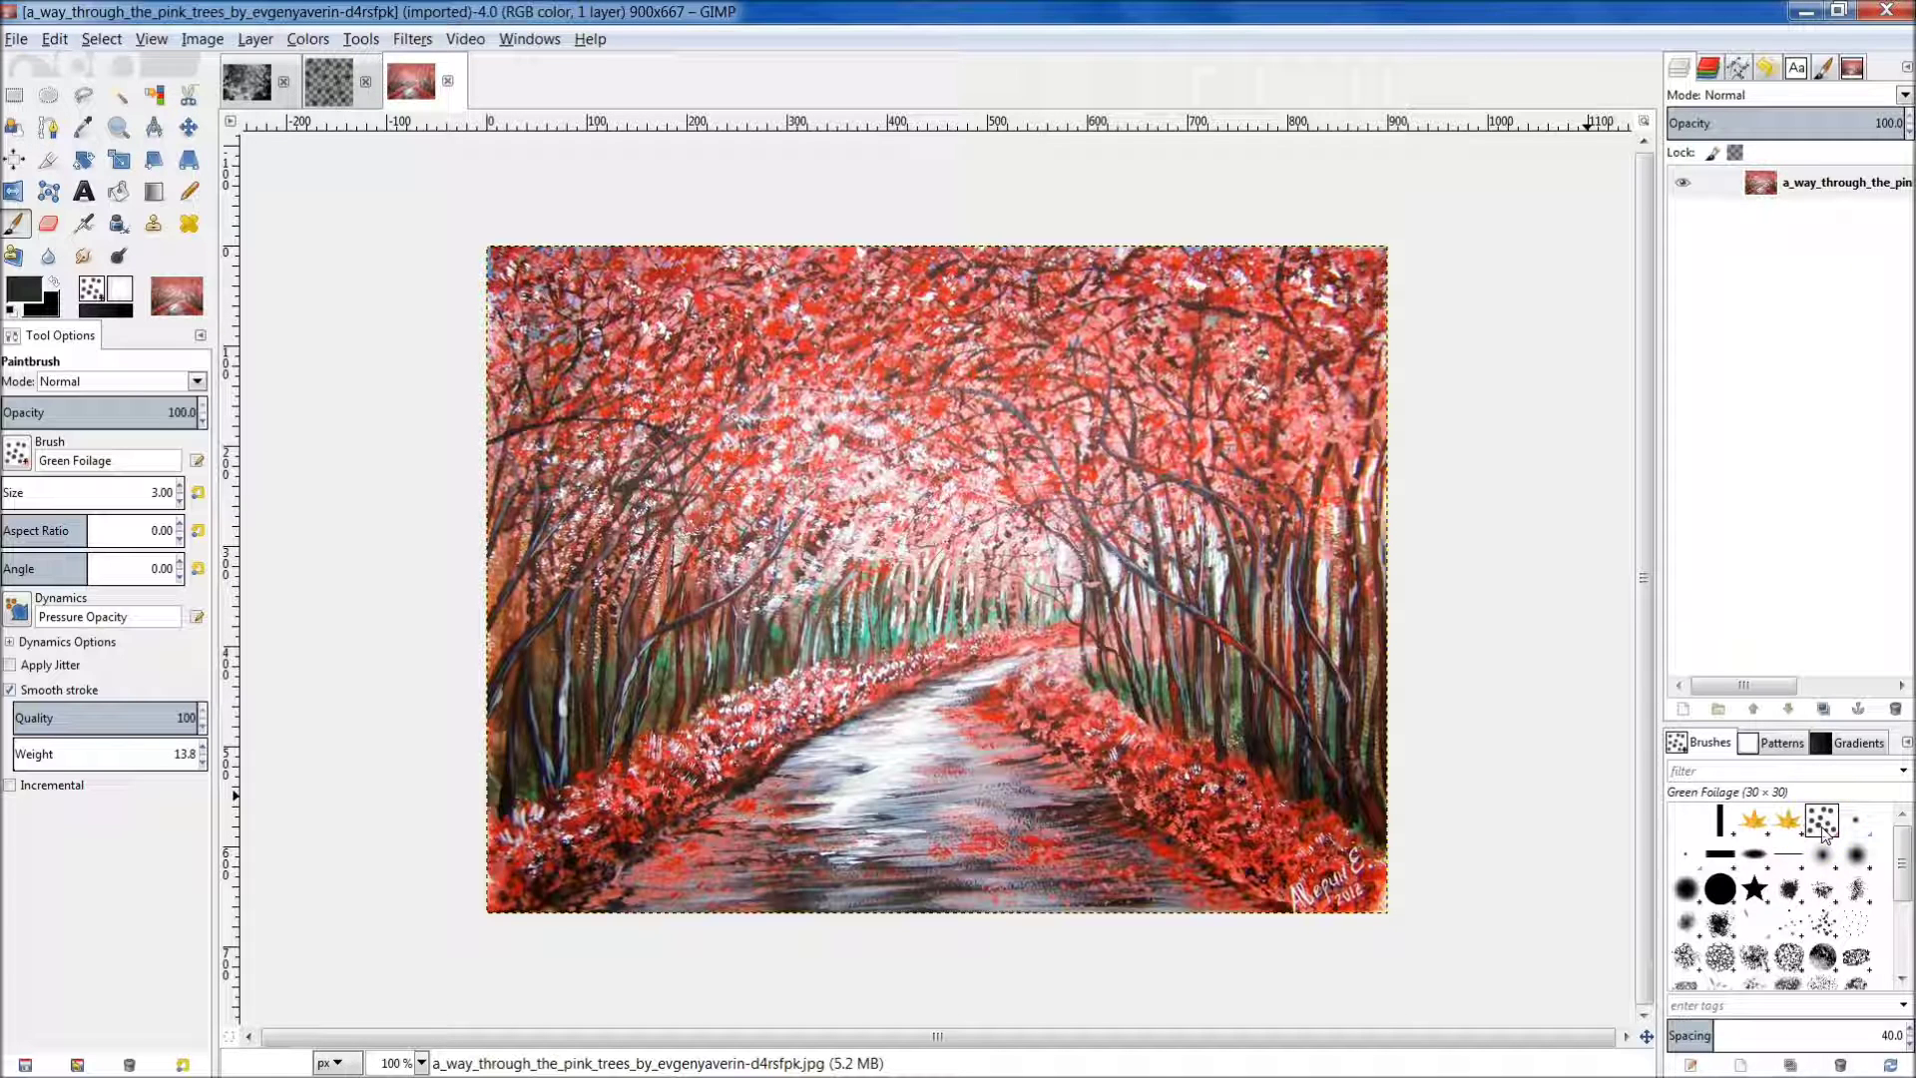
click(1765, 928)
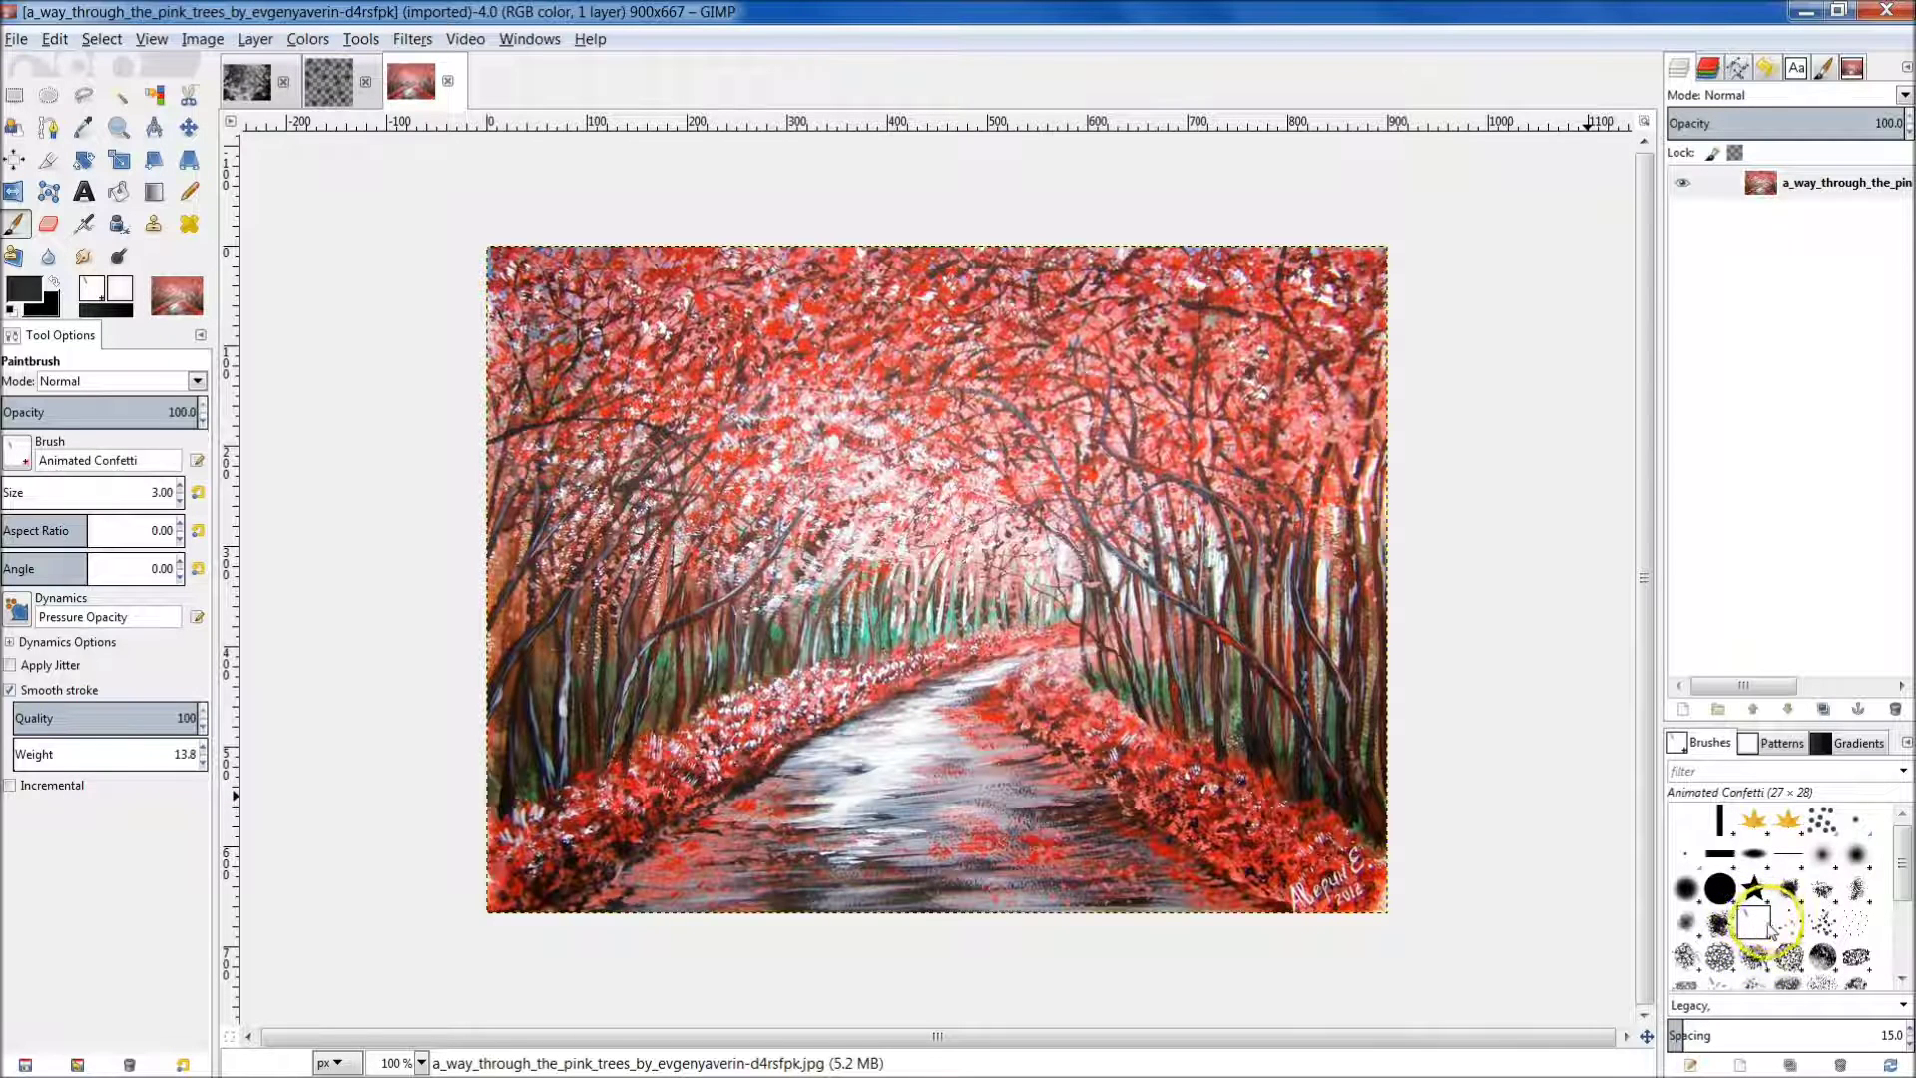
click(1822, 820)
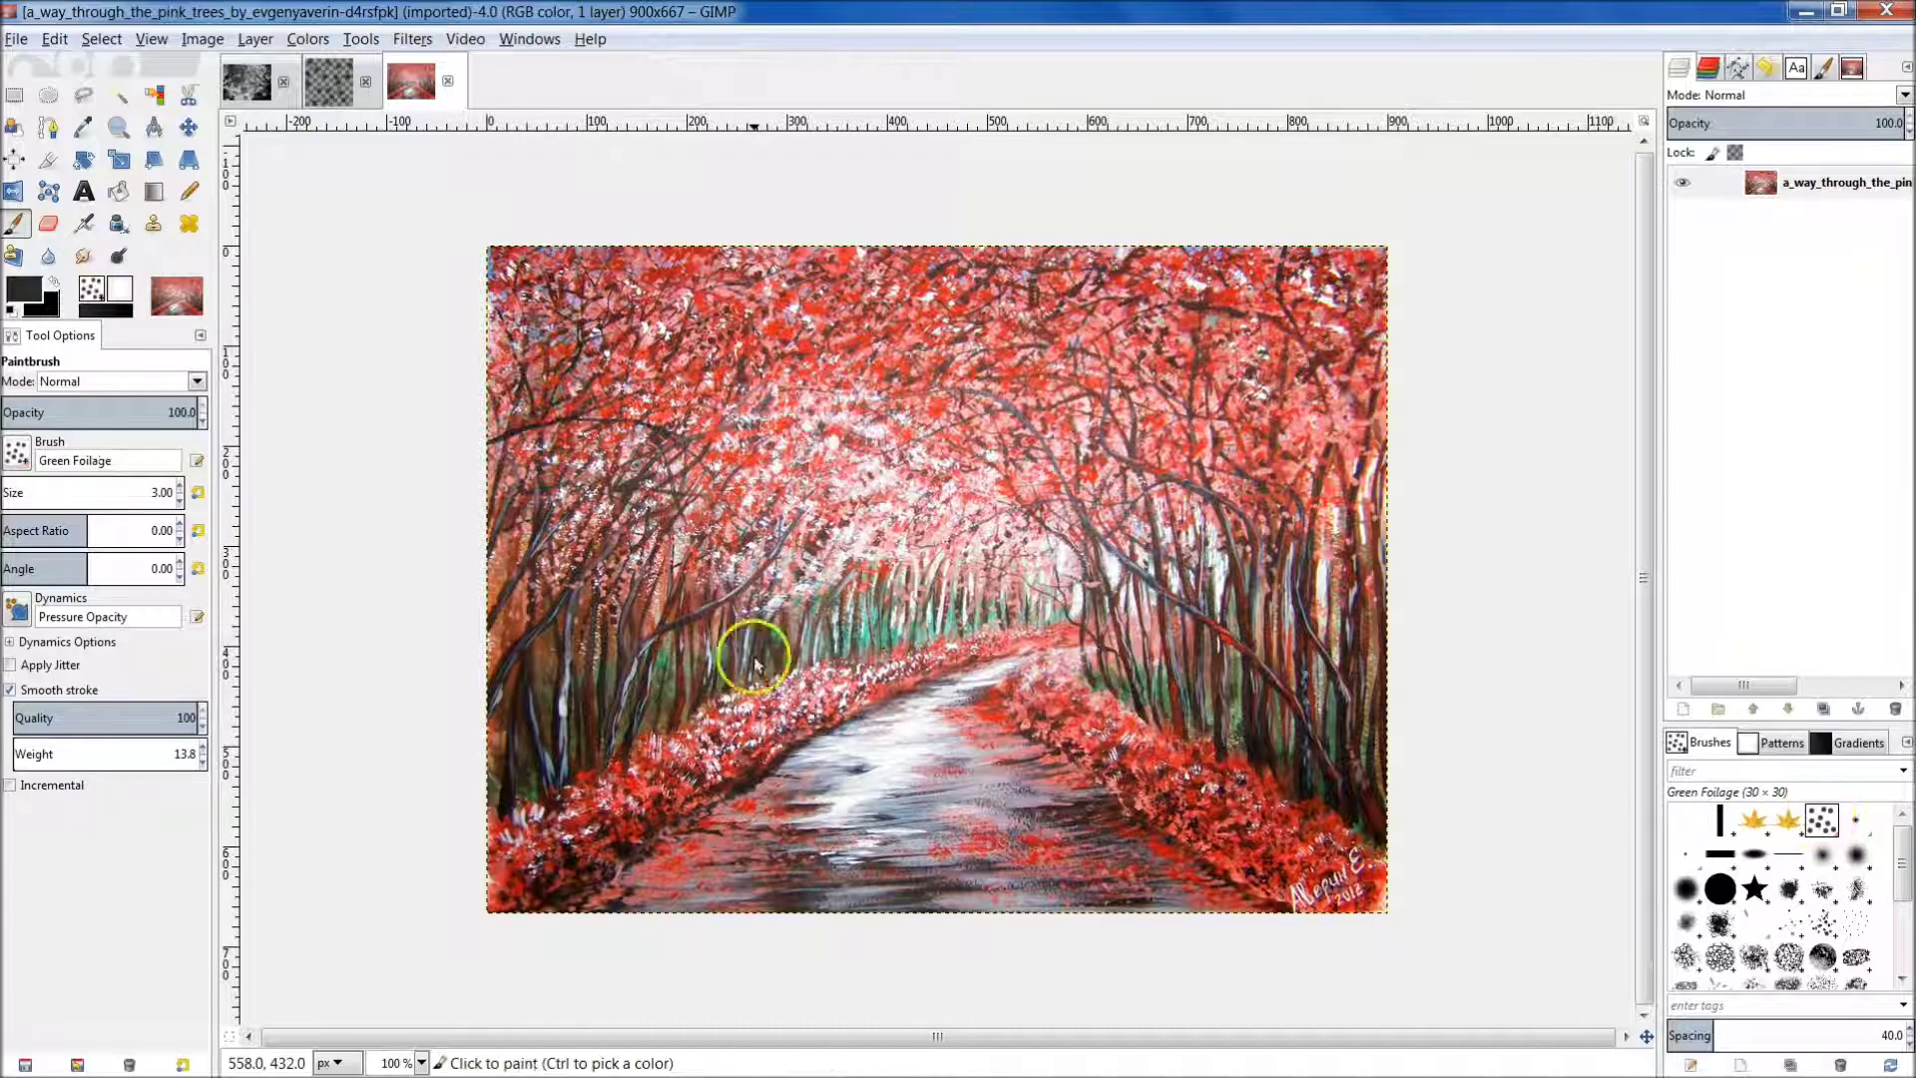
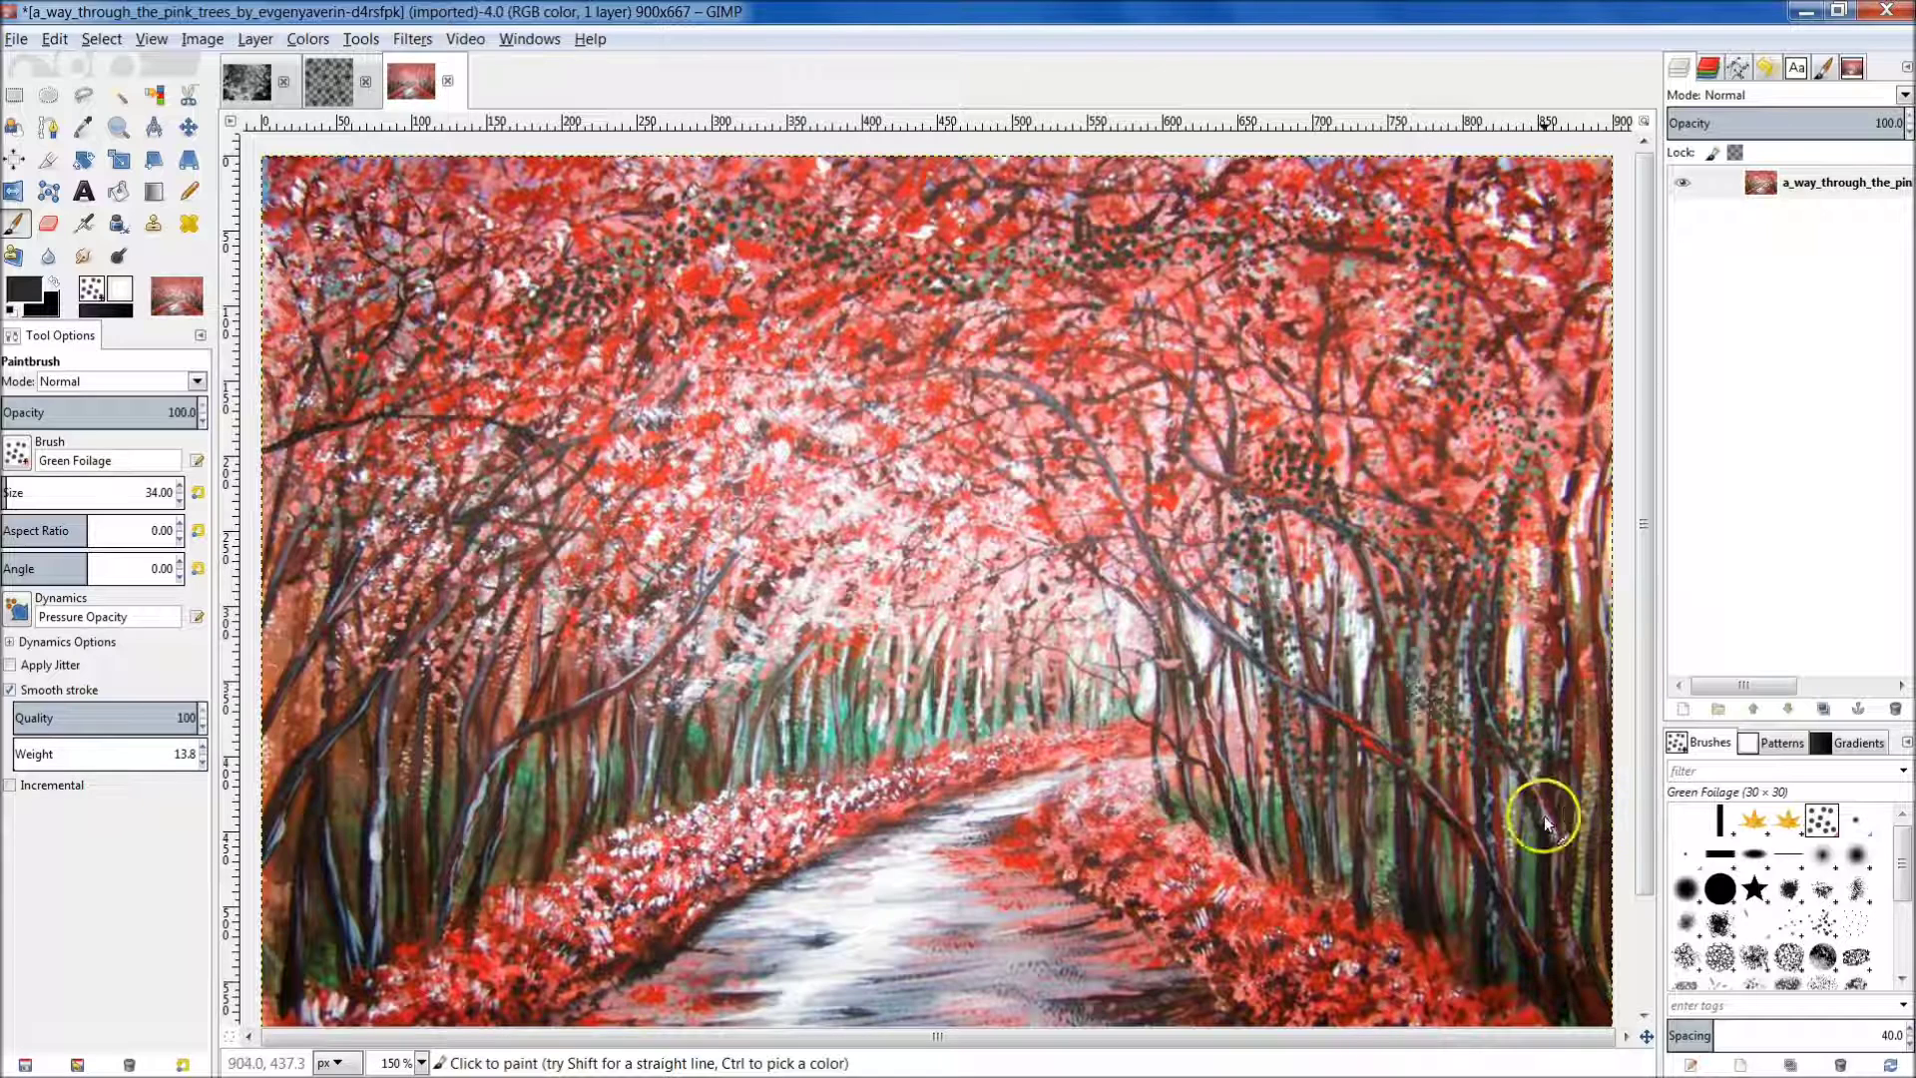
Undo the foliage strokes on the painting and raise the brush spacing to 108.9.
key(ctrl+z)
key(ctrl+z)
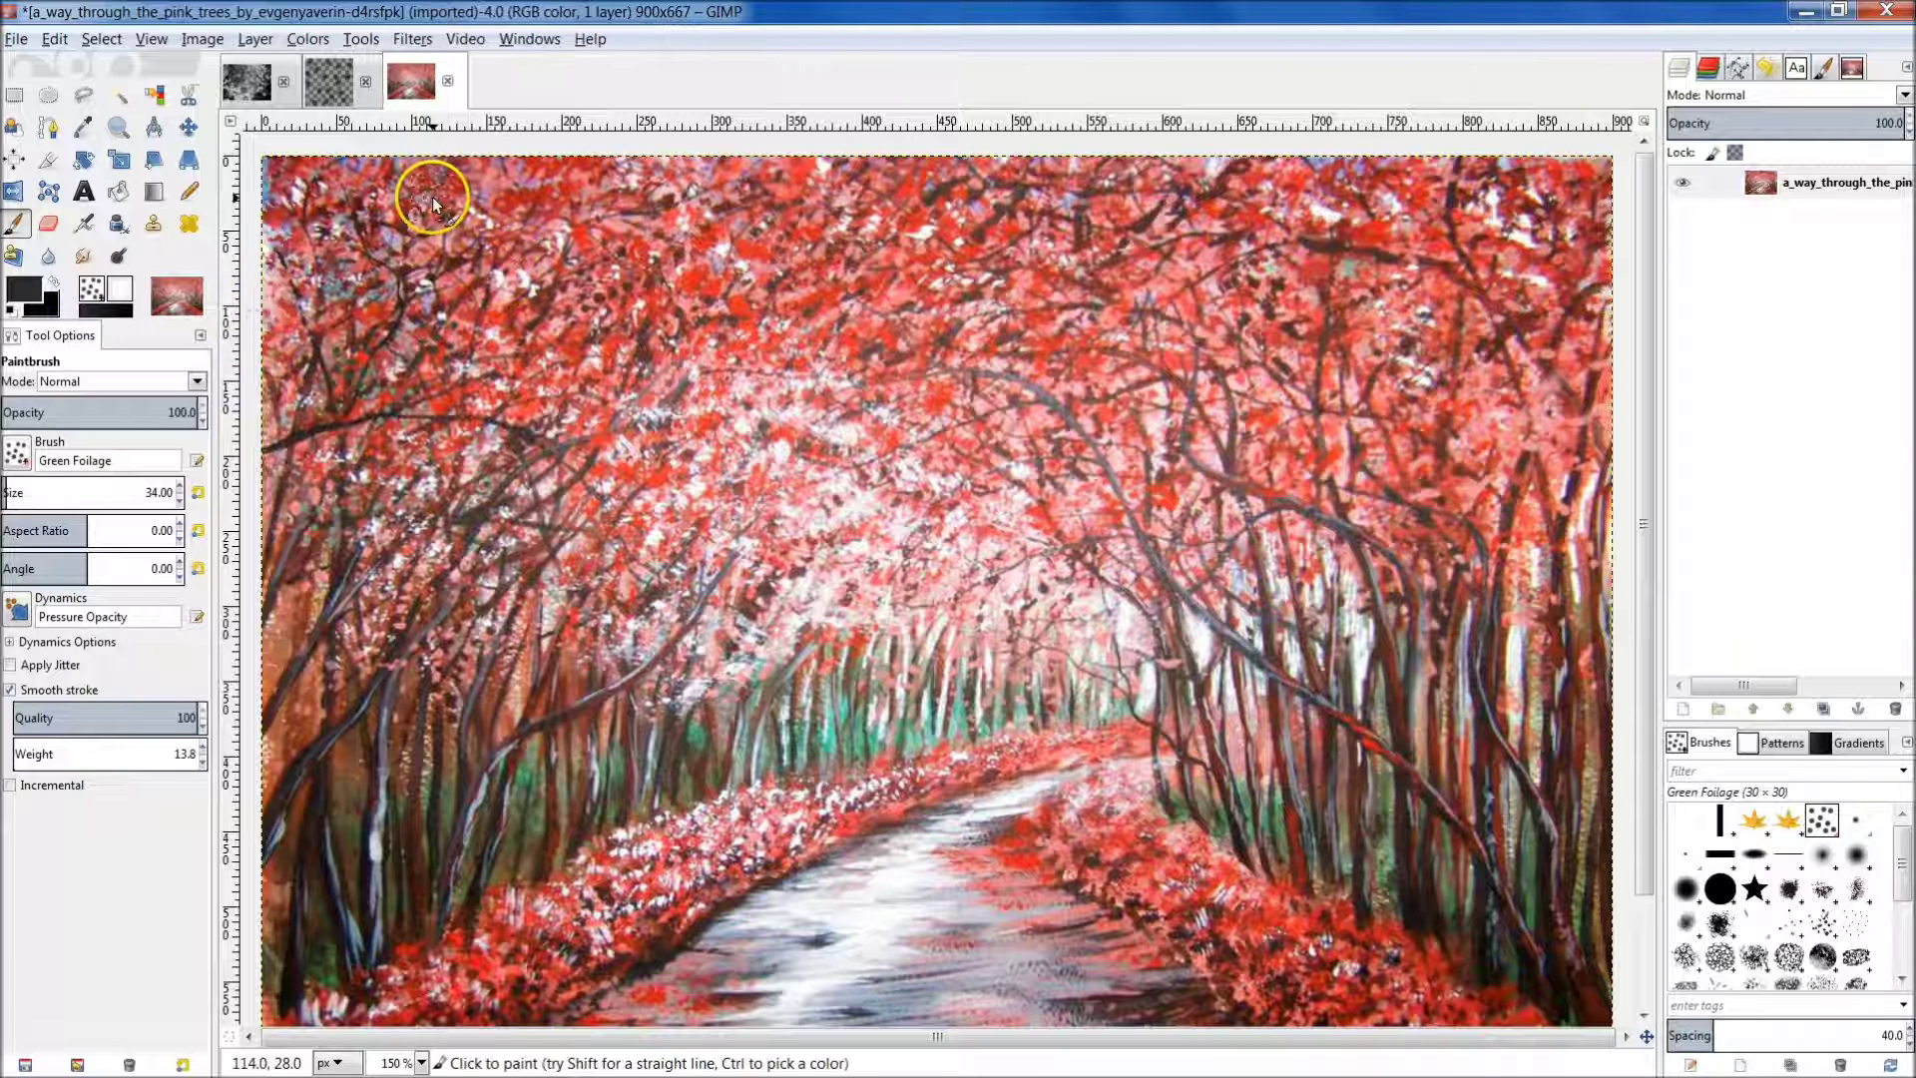
click(417, 284)
click(1768, 1036)
drag(1795, 1040, 1796, 1037)
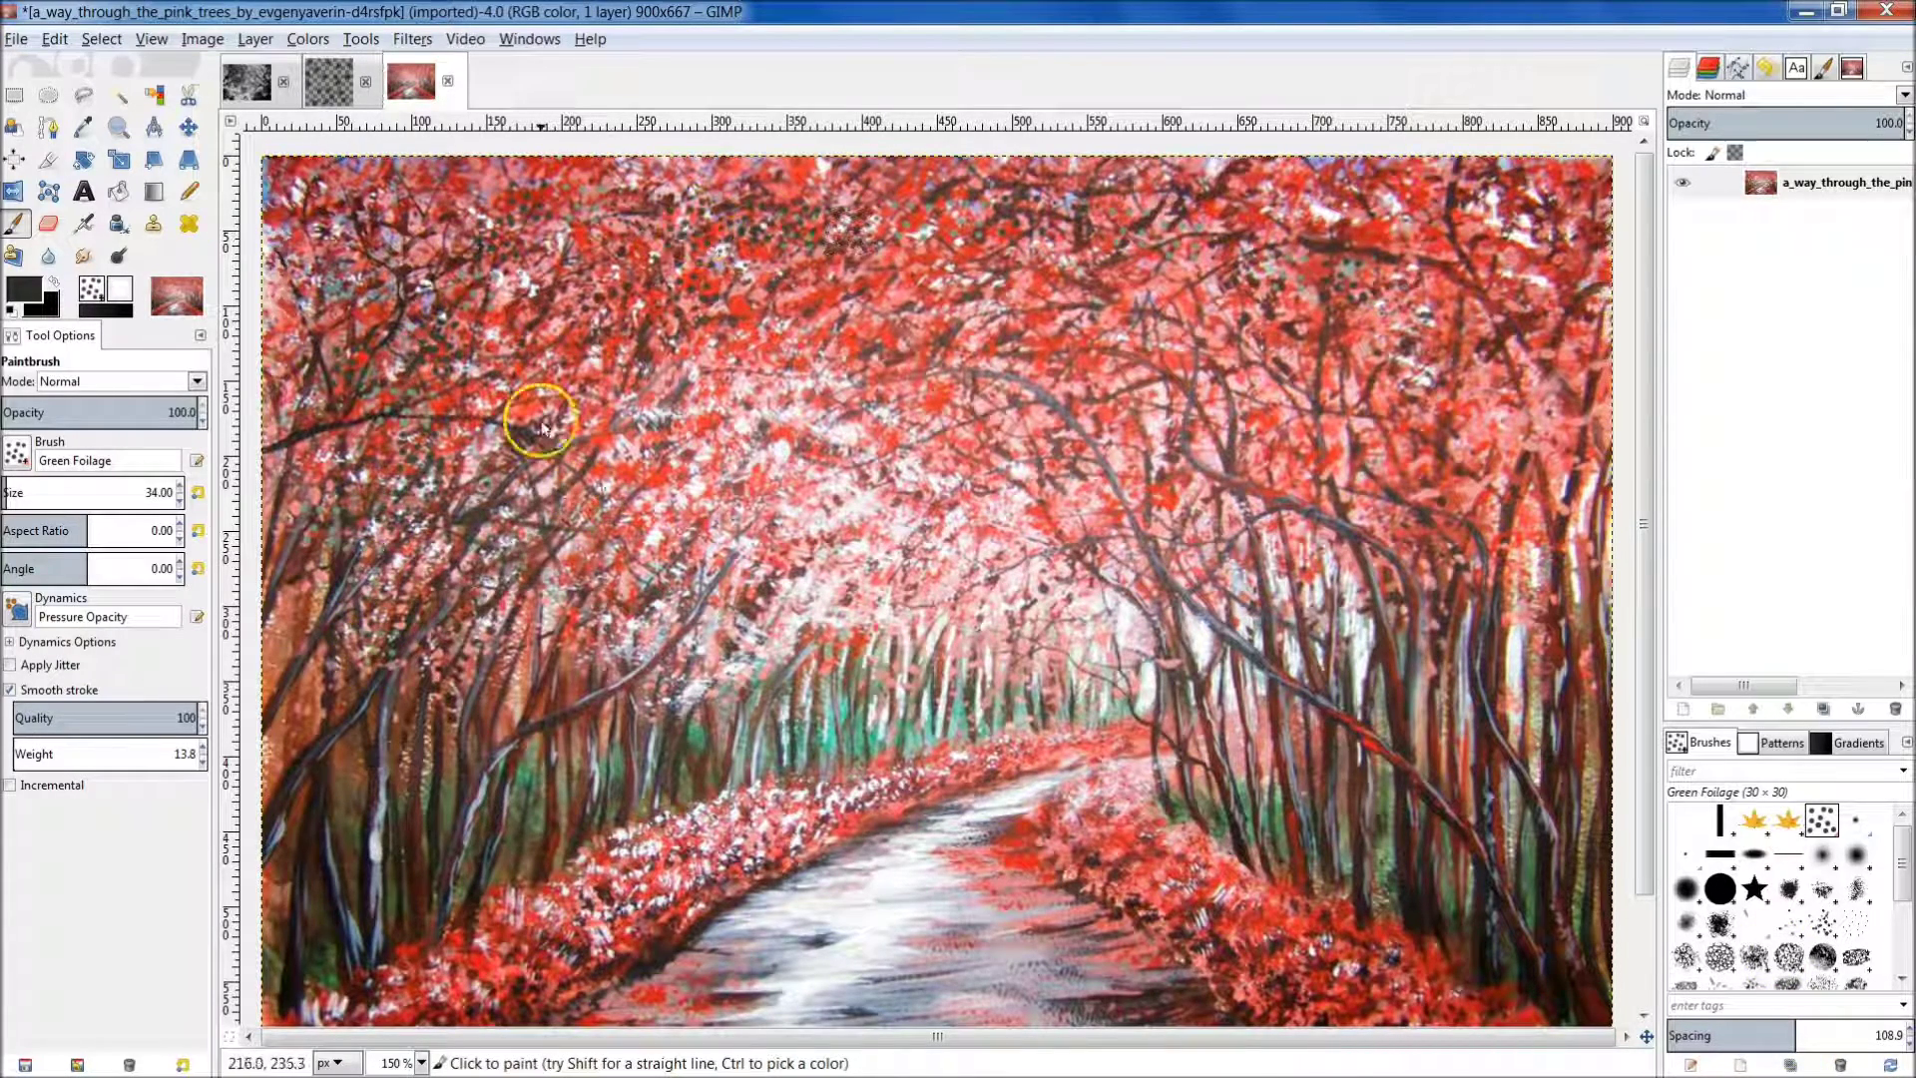
Try painting foliage strokes over the upper tree canopy, and undo them.
mouse_move(385, 164)
mouse_down()
mouse_move(287, 238)
mouse_move(265, 436)
mouse_move(294, 622)
mouse_move(284, 678)
mouse_up()
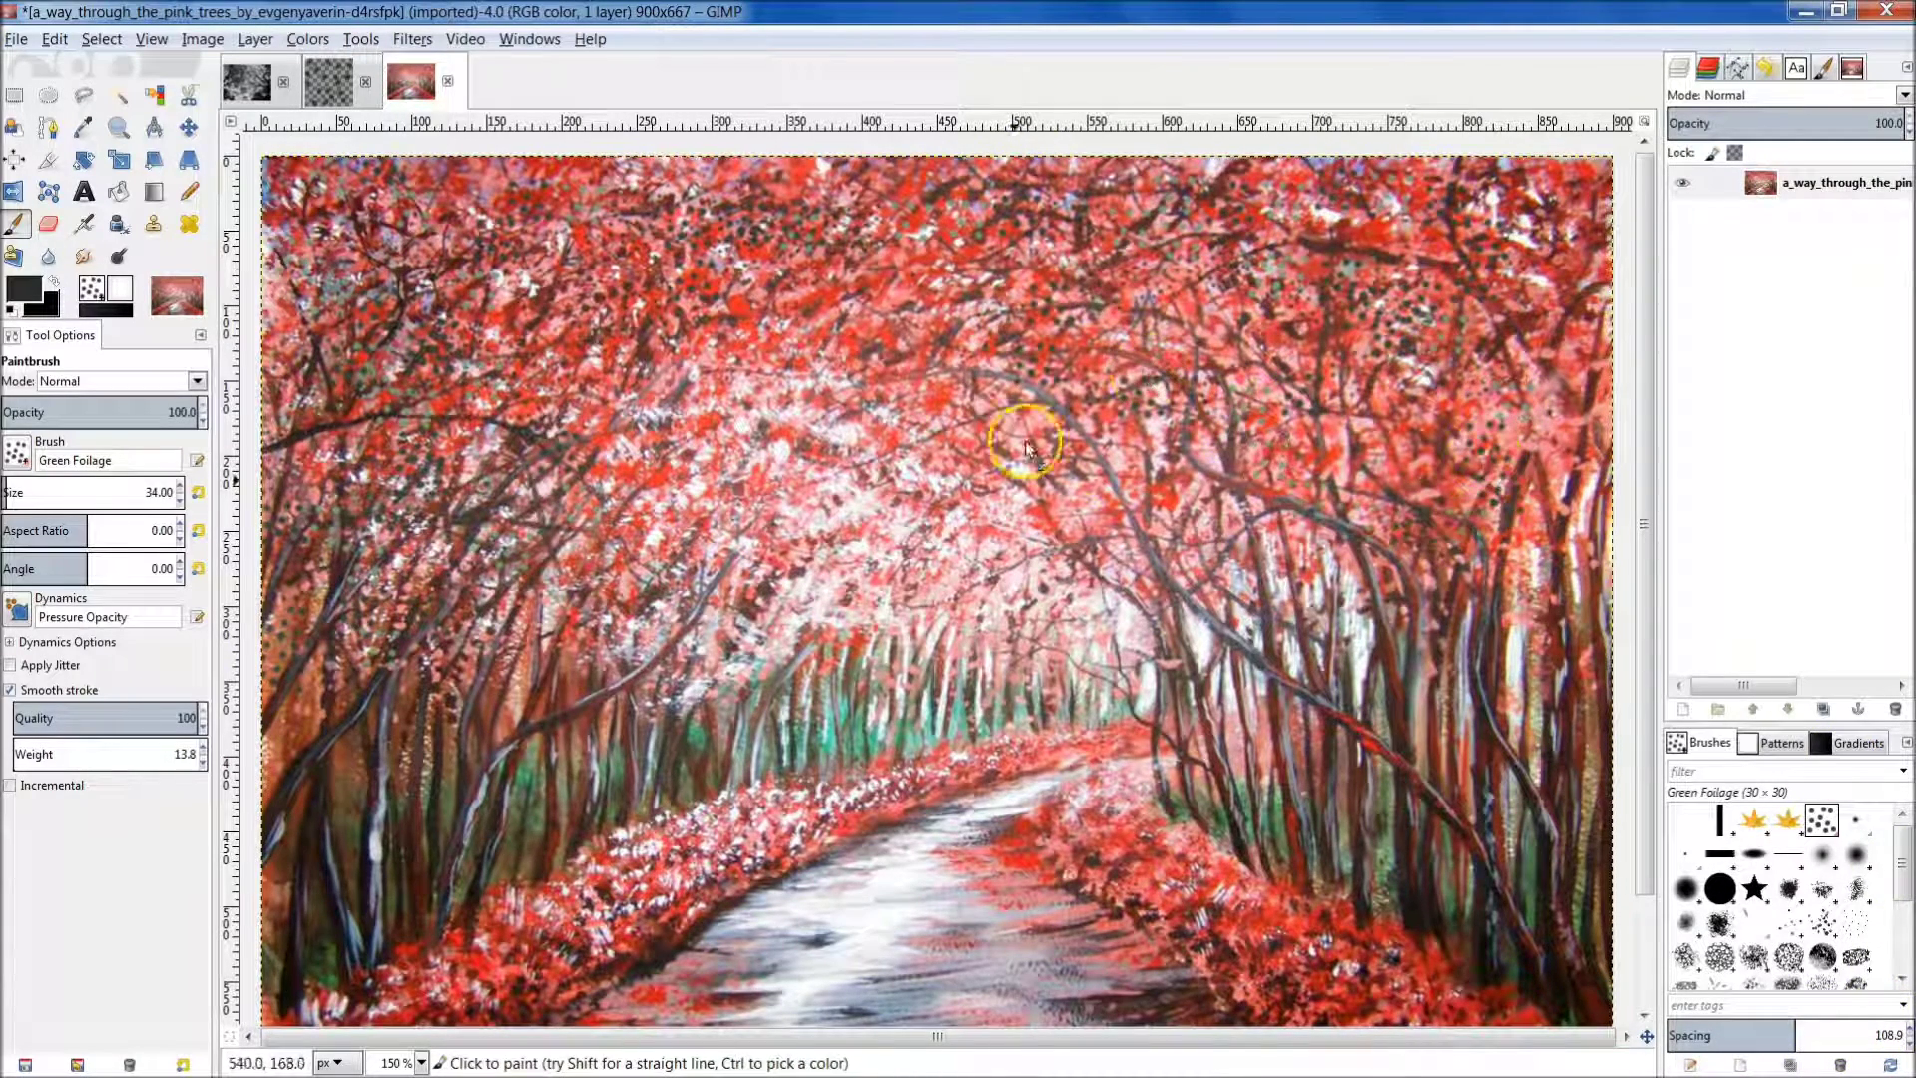
click(1447, 387)
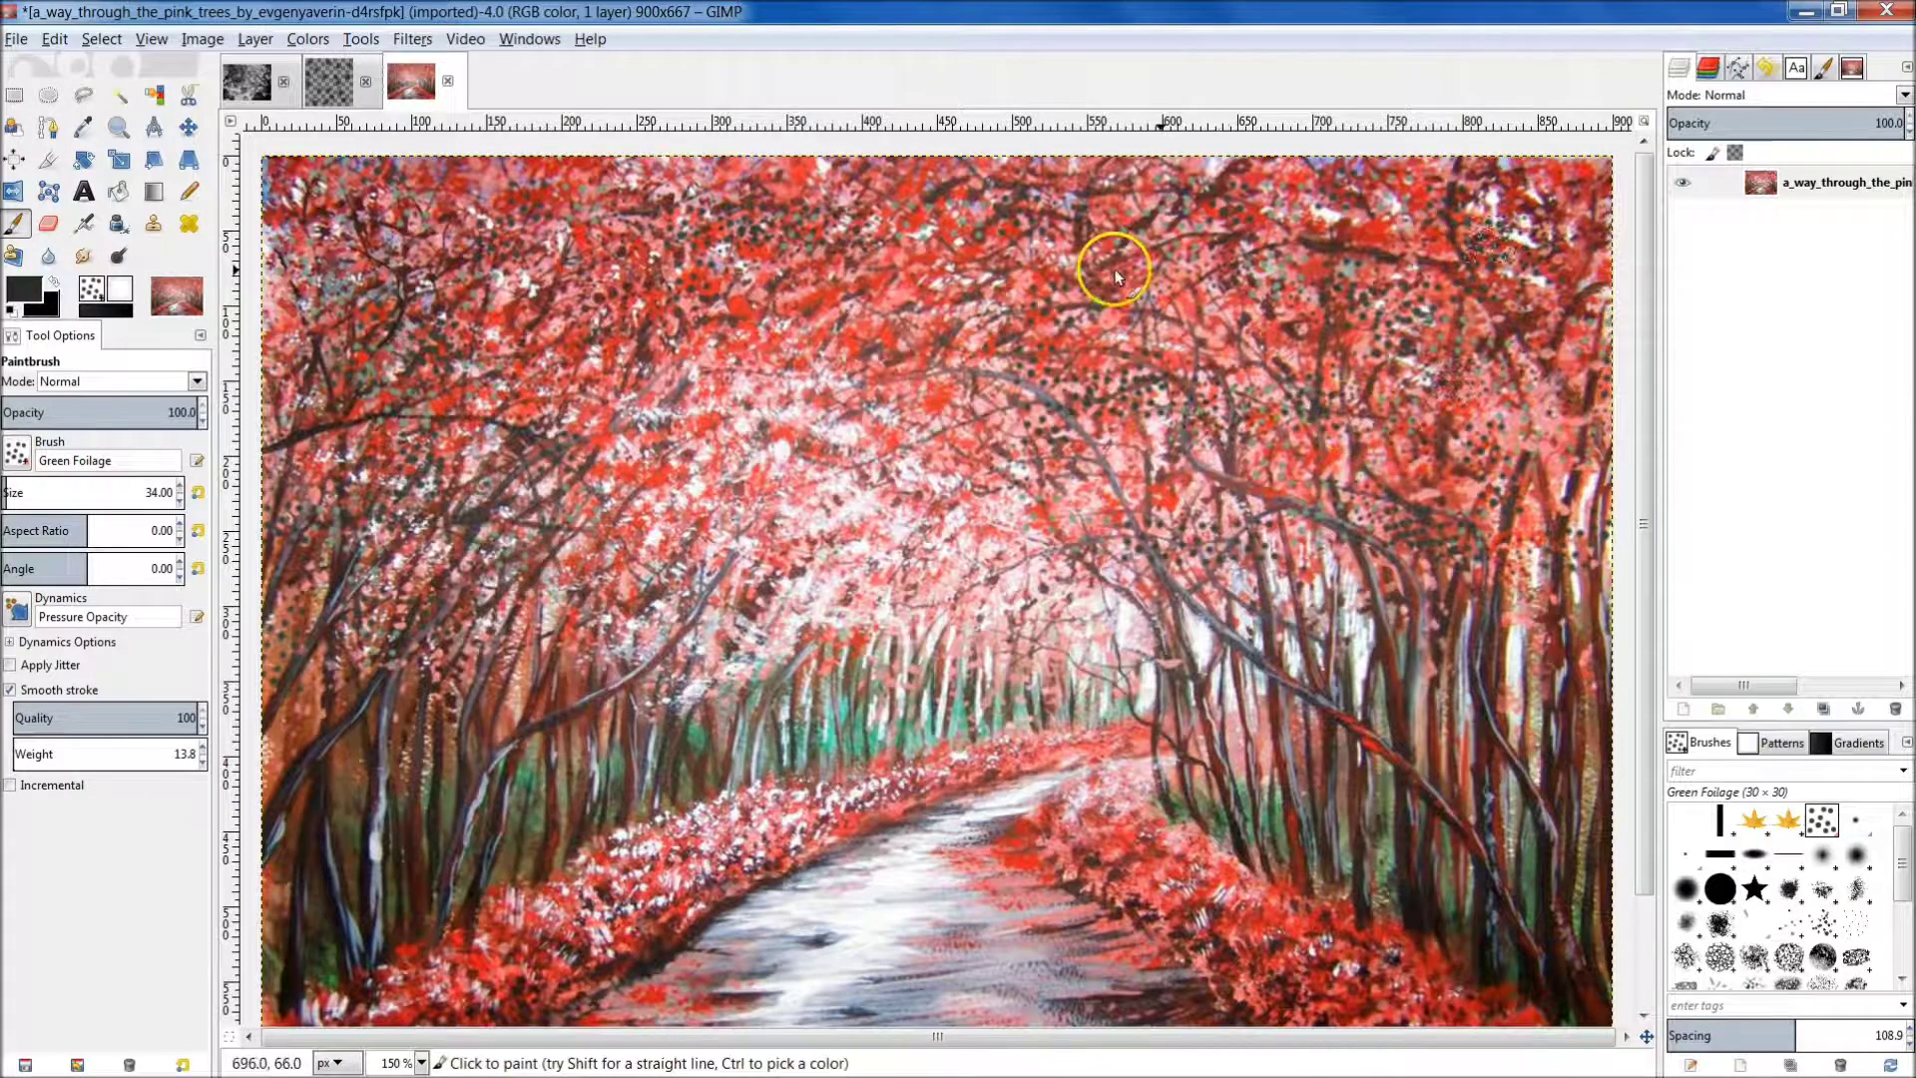
key(ctrl+z)
key(ctrl+z)
key(ctrl+z)
key(ctrl+z)
key(ctrl+z)
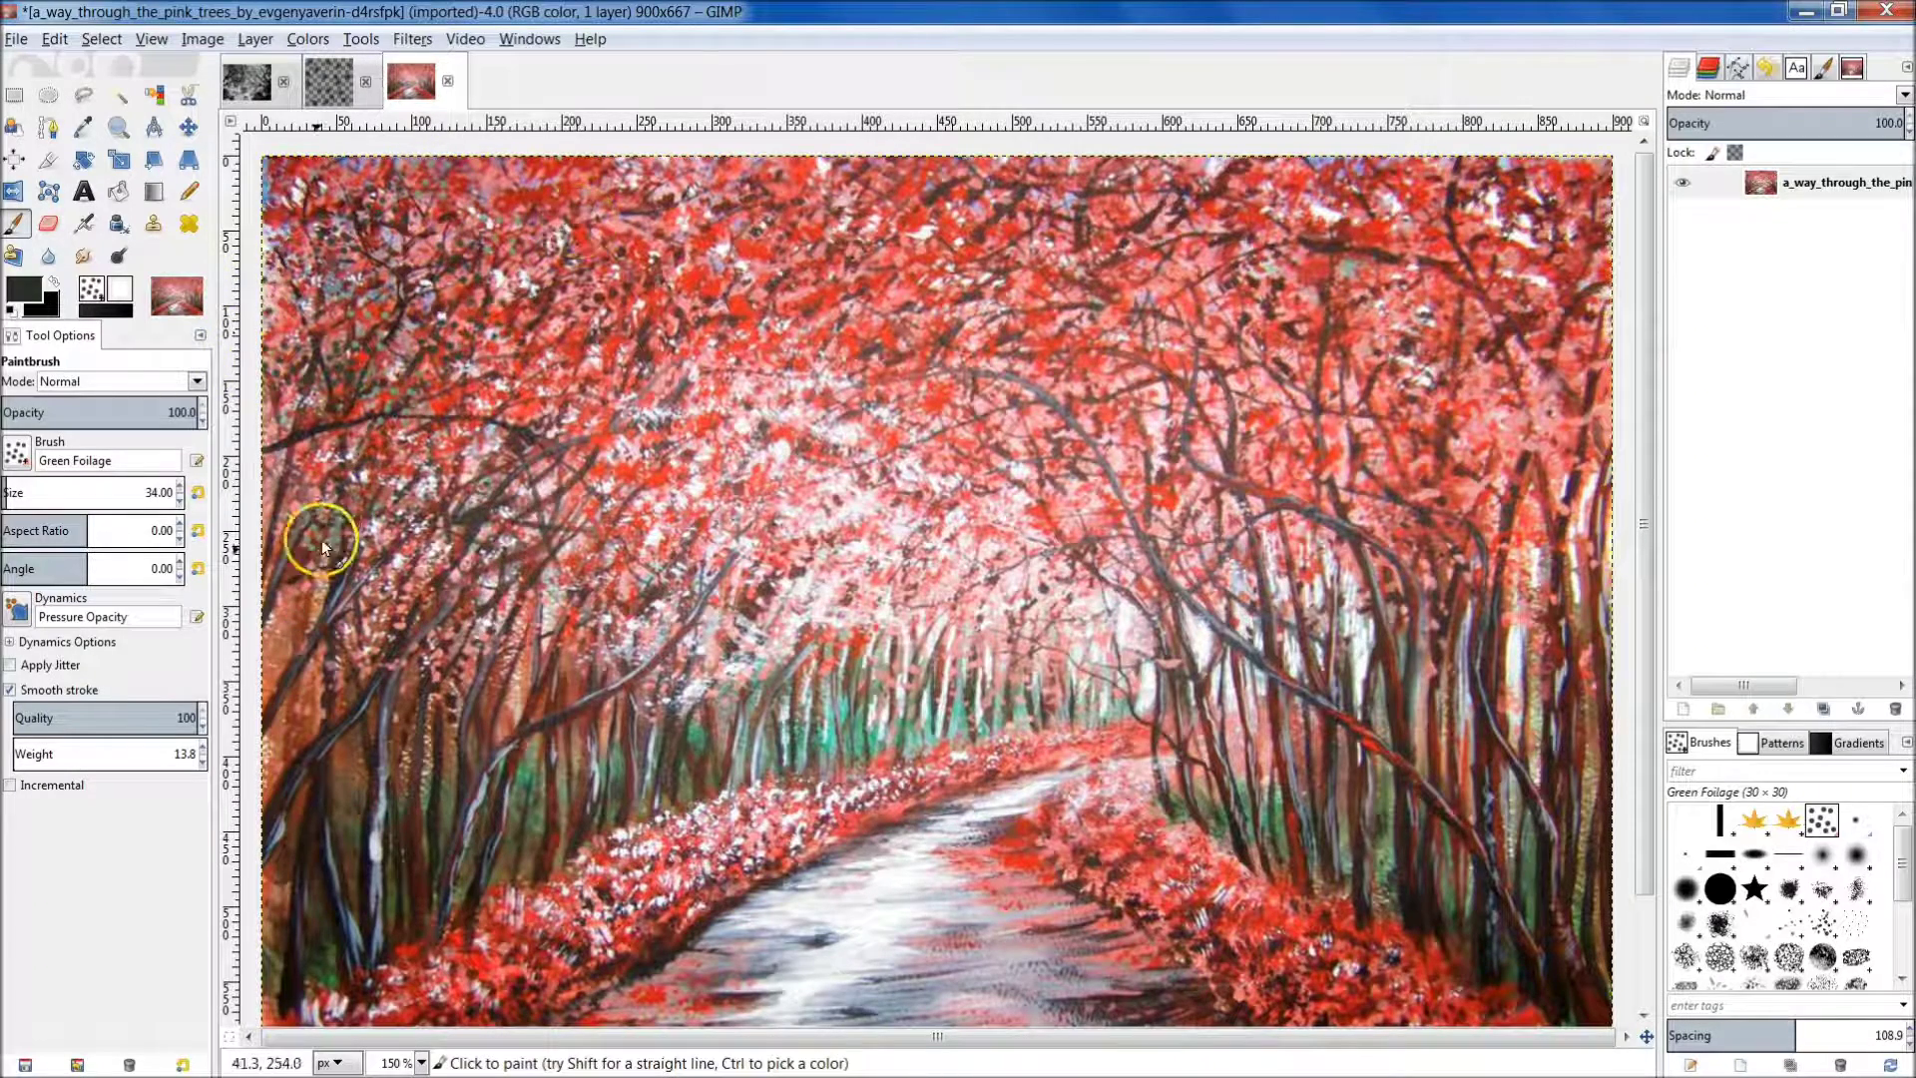
Paint foliage dots over the canopy of the right-hand trees and raise the brush spacing to 117.8.
mouse_move(1304, 309)
mouse_down()
mouse_move(1536, 311)
mouse_move(1539, 185)
mouse_up()
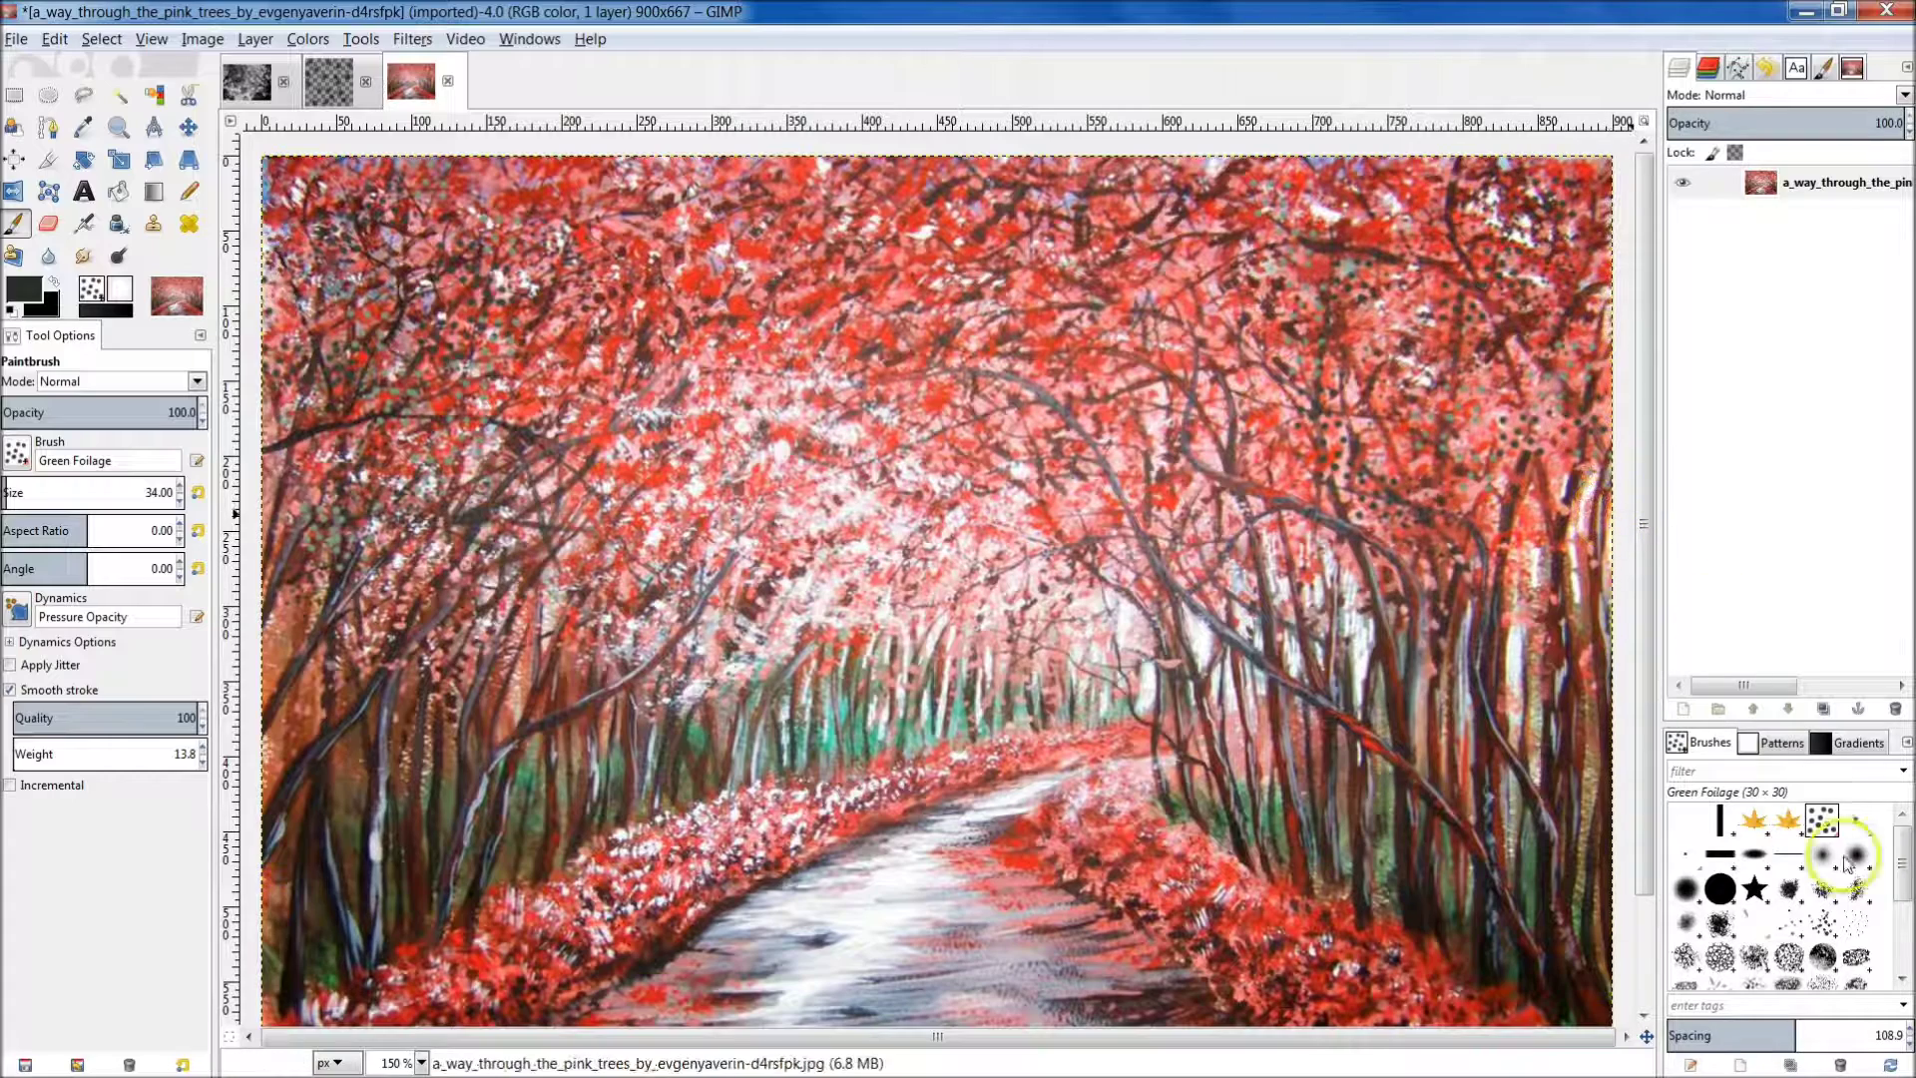
drag(1814, 1045, 1853, 1042)
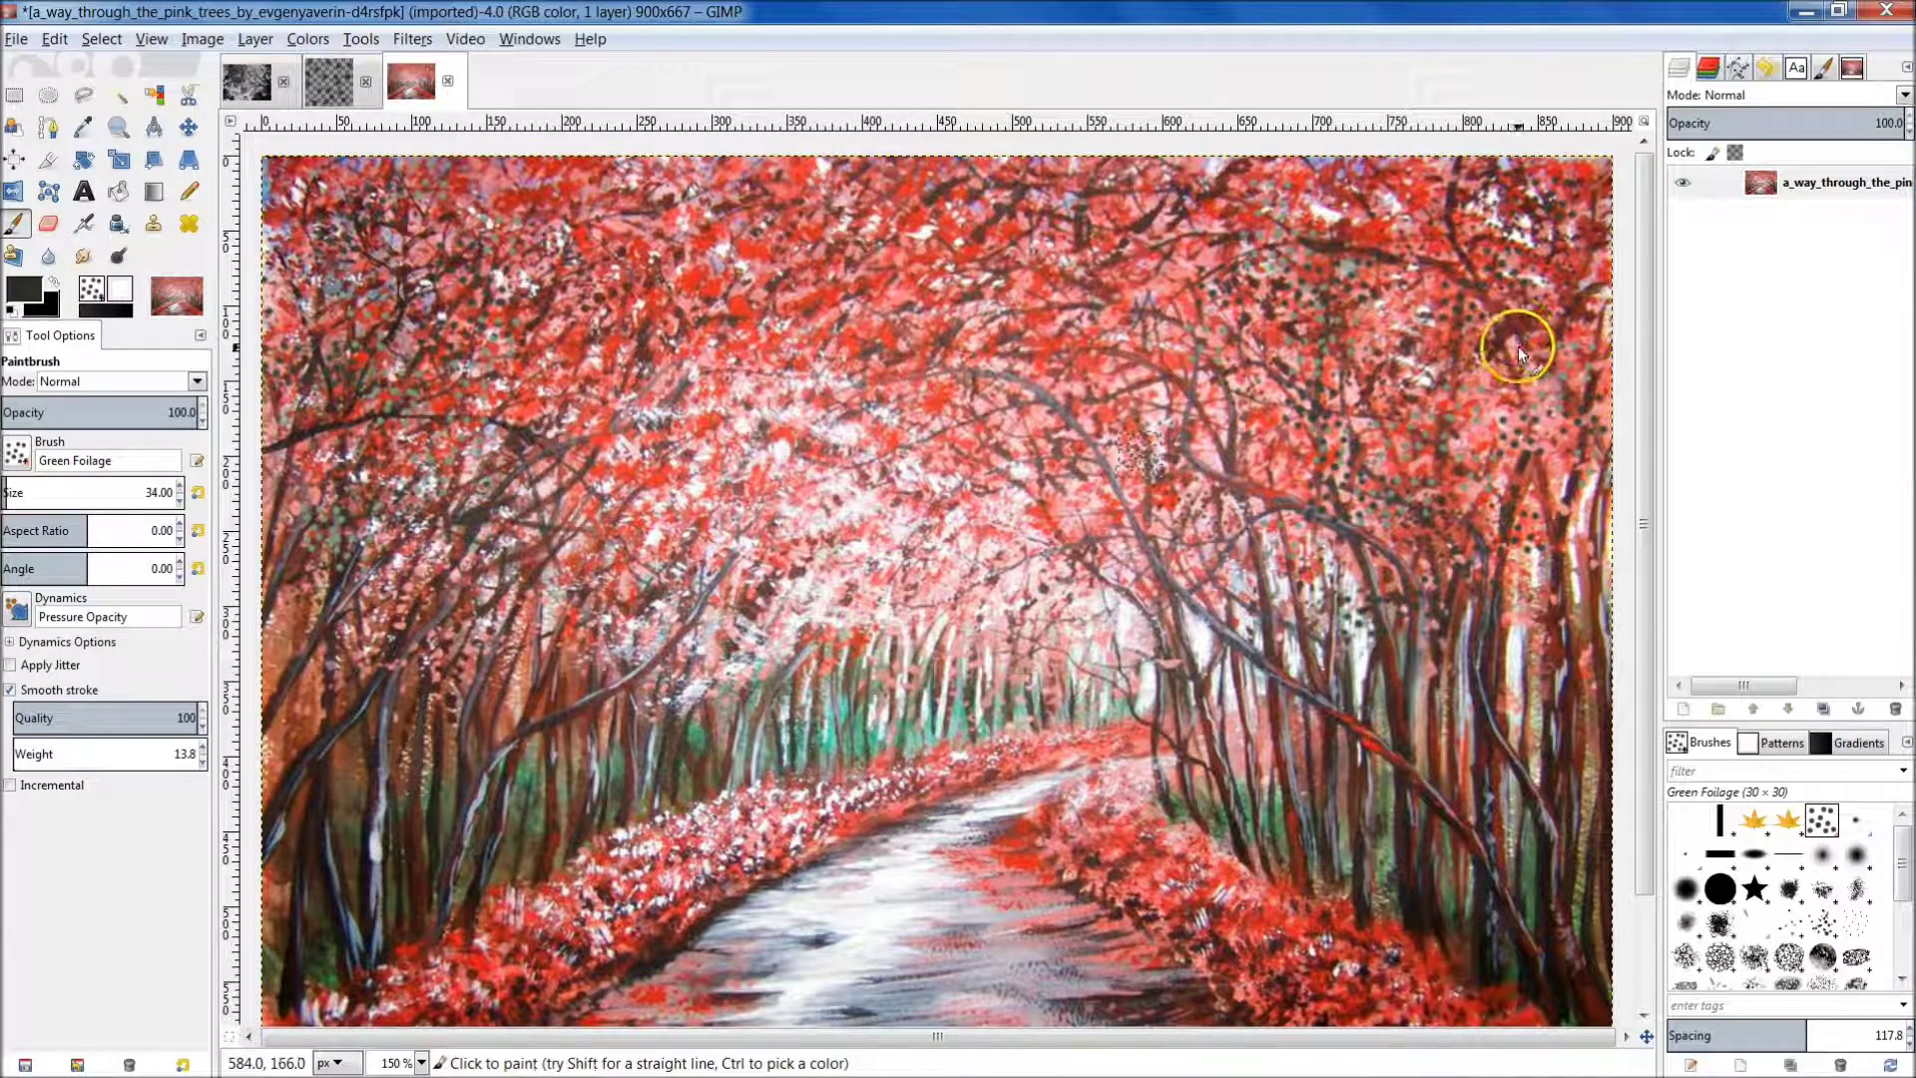
key(ctrl)
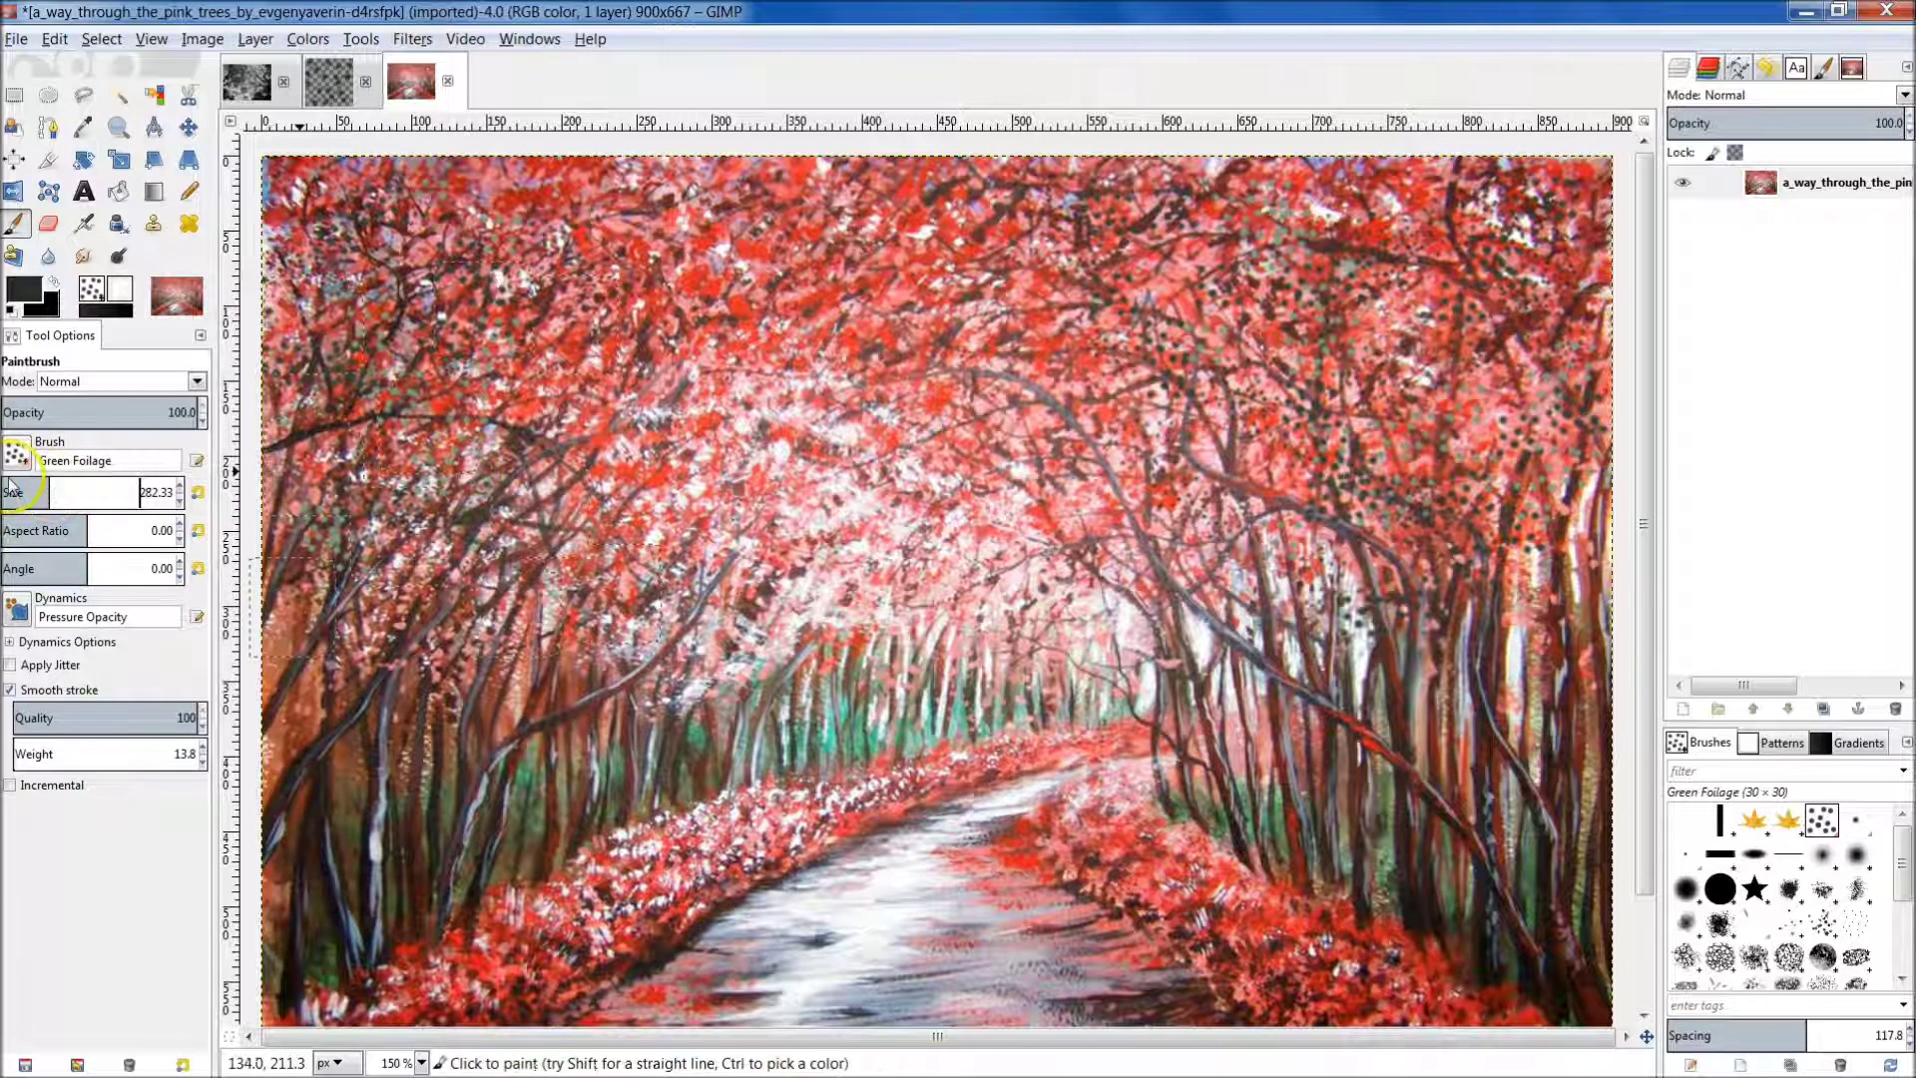
Reduce the brush size to 58.41 and paint foliage over the canopies of the right-hand and left-hand trees.
click(53, 485)
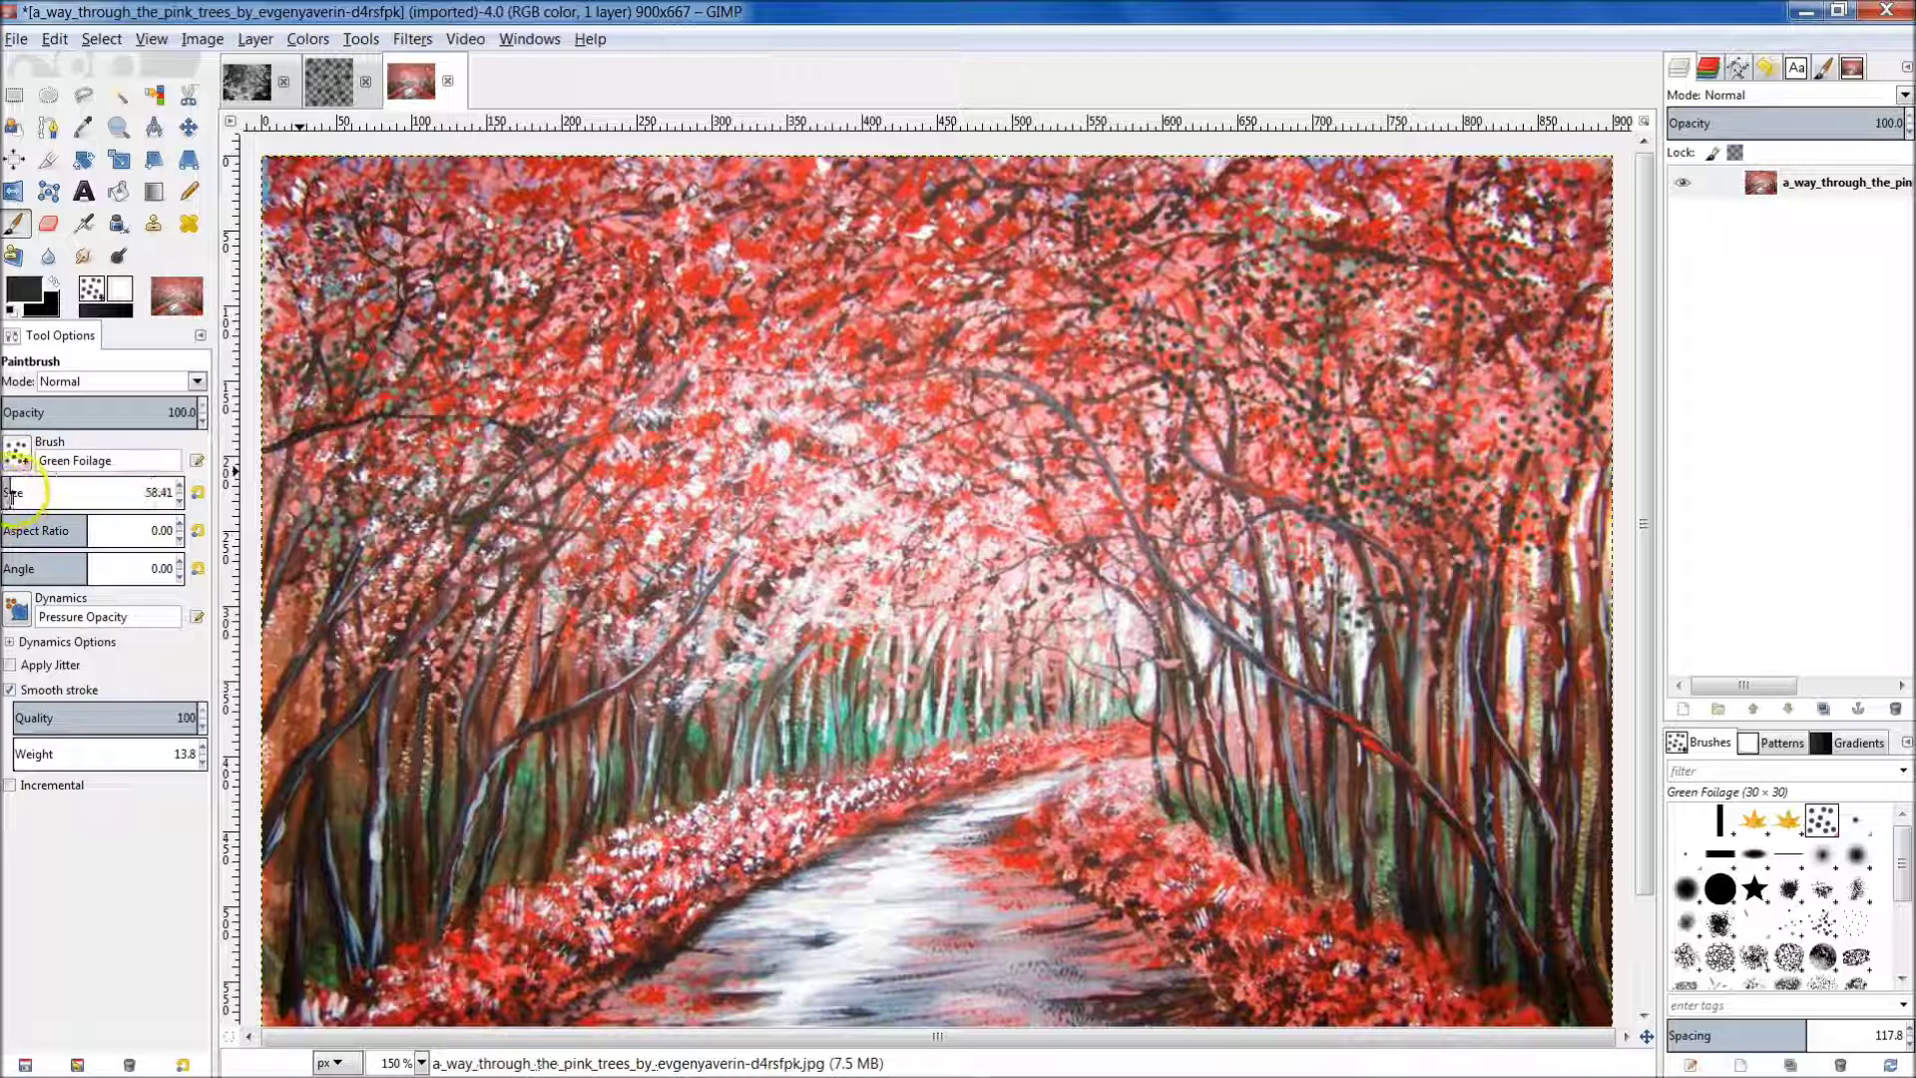
click(1466, 333)
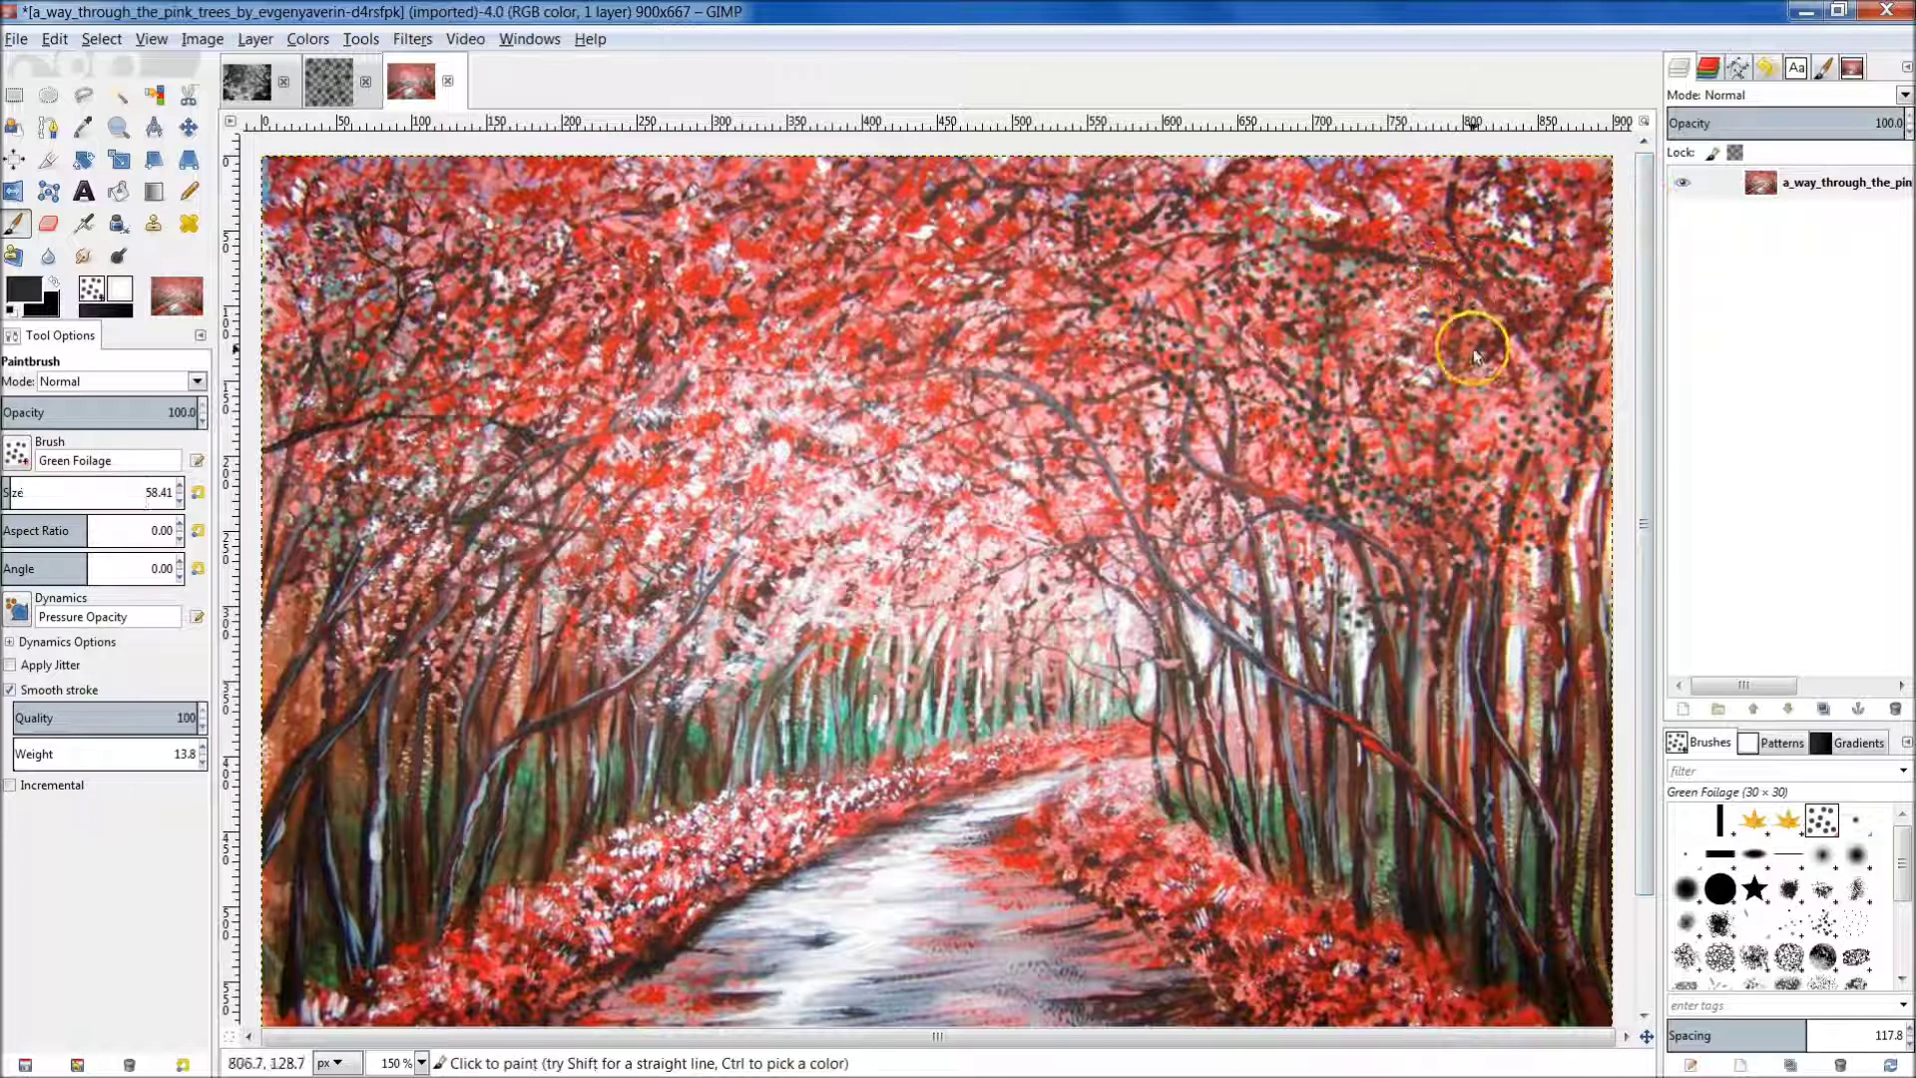
click(1377, 415)
click(1496, 200)
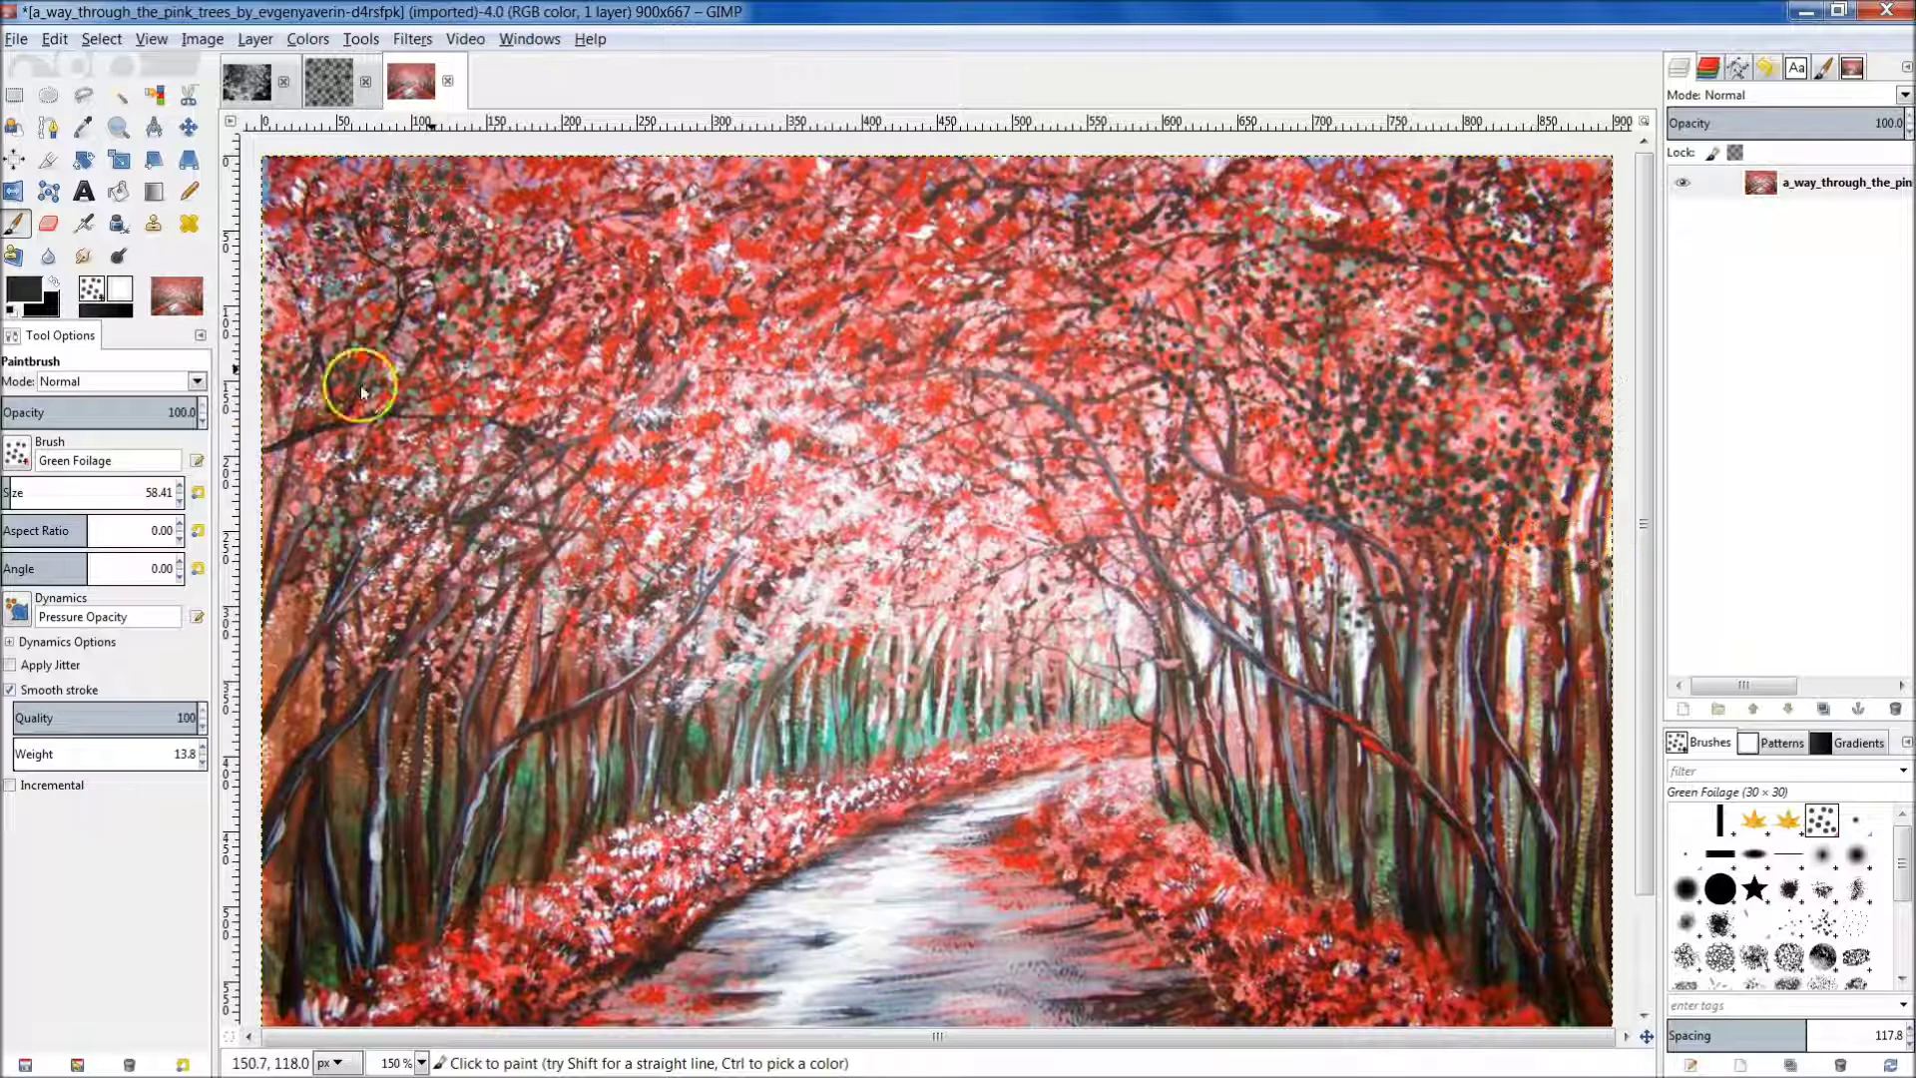
click(299, 179)
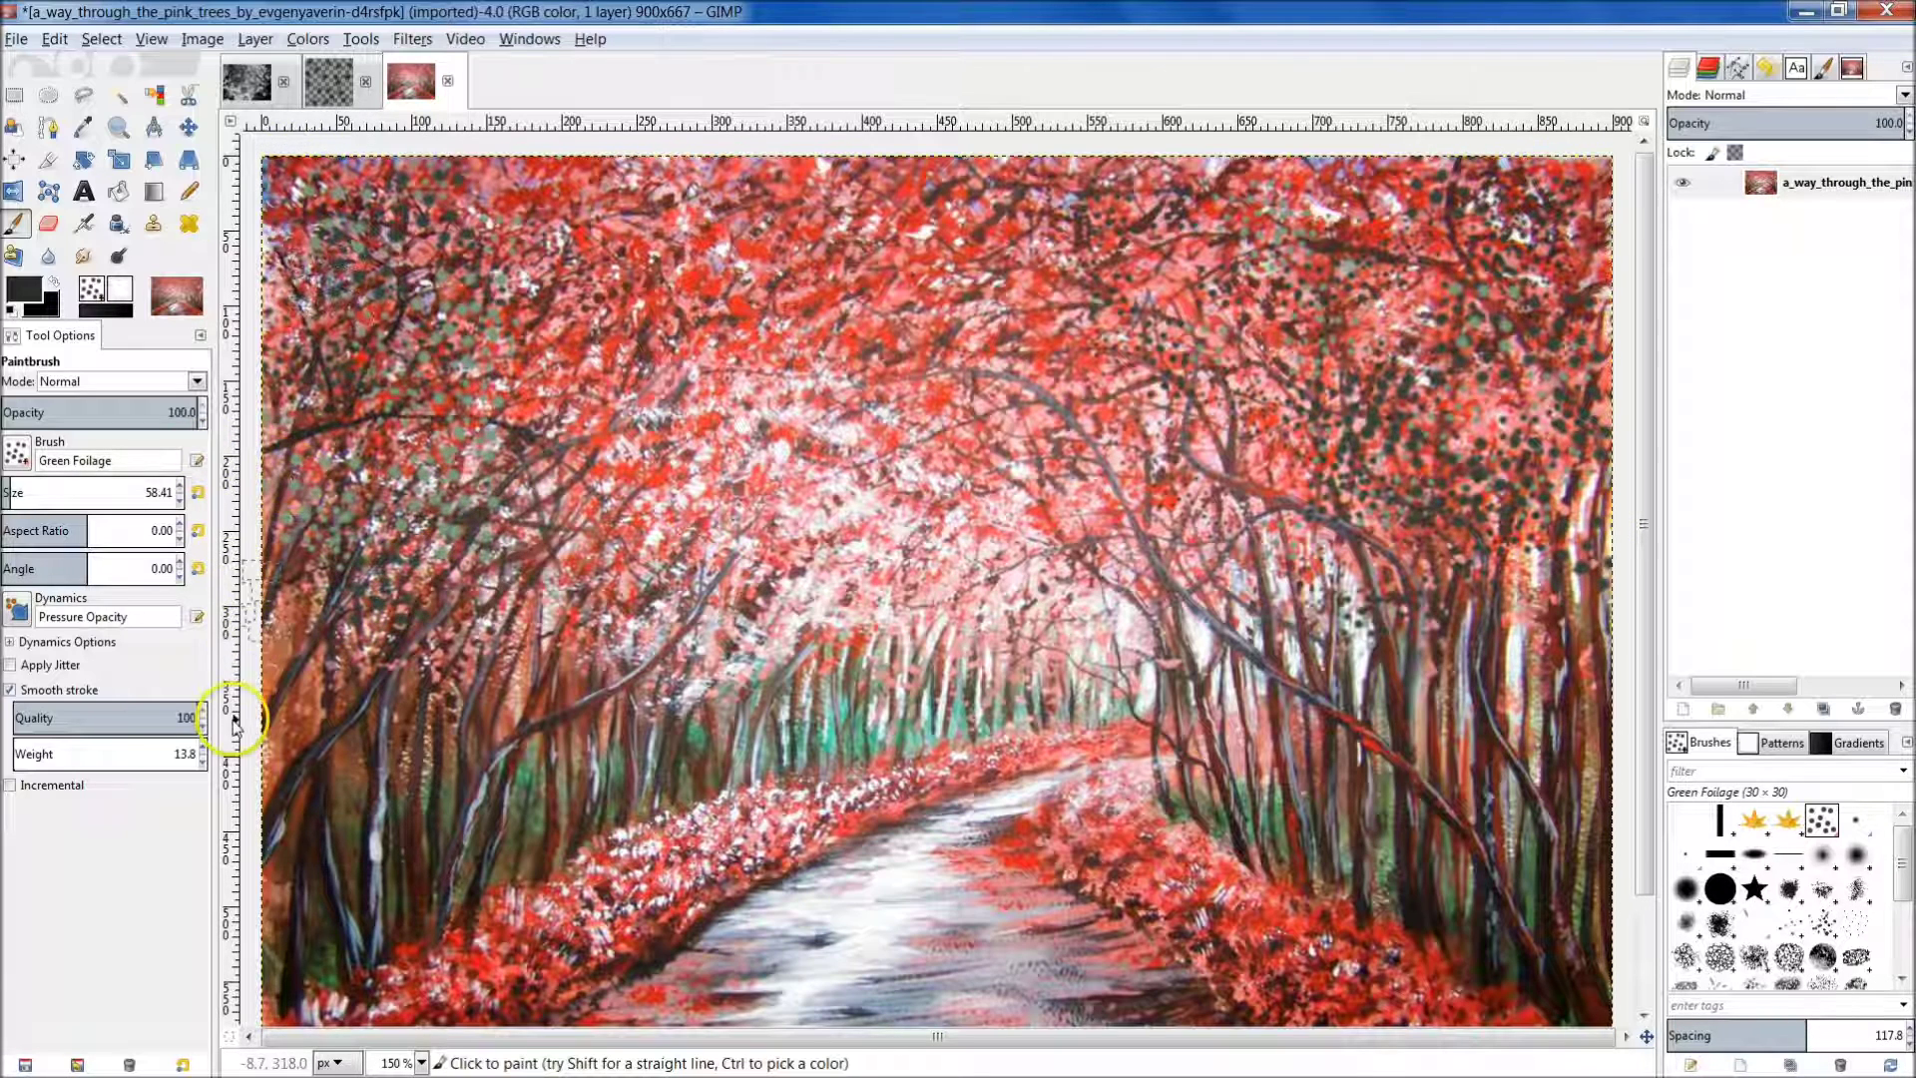
click(355, 583)
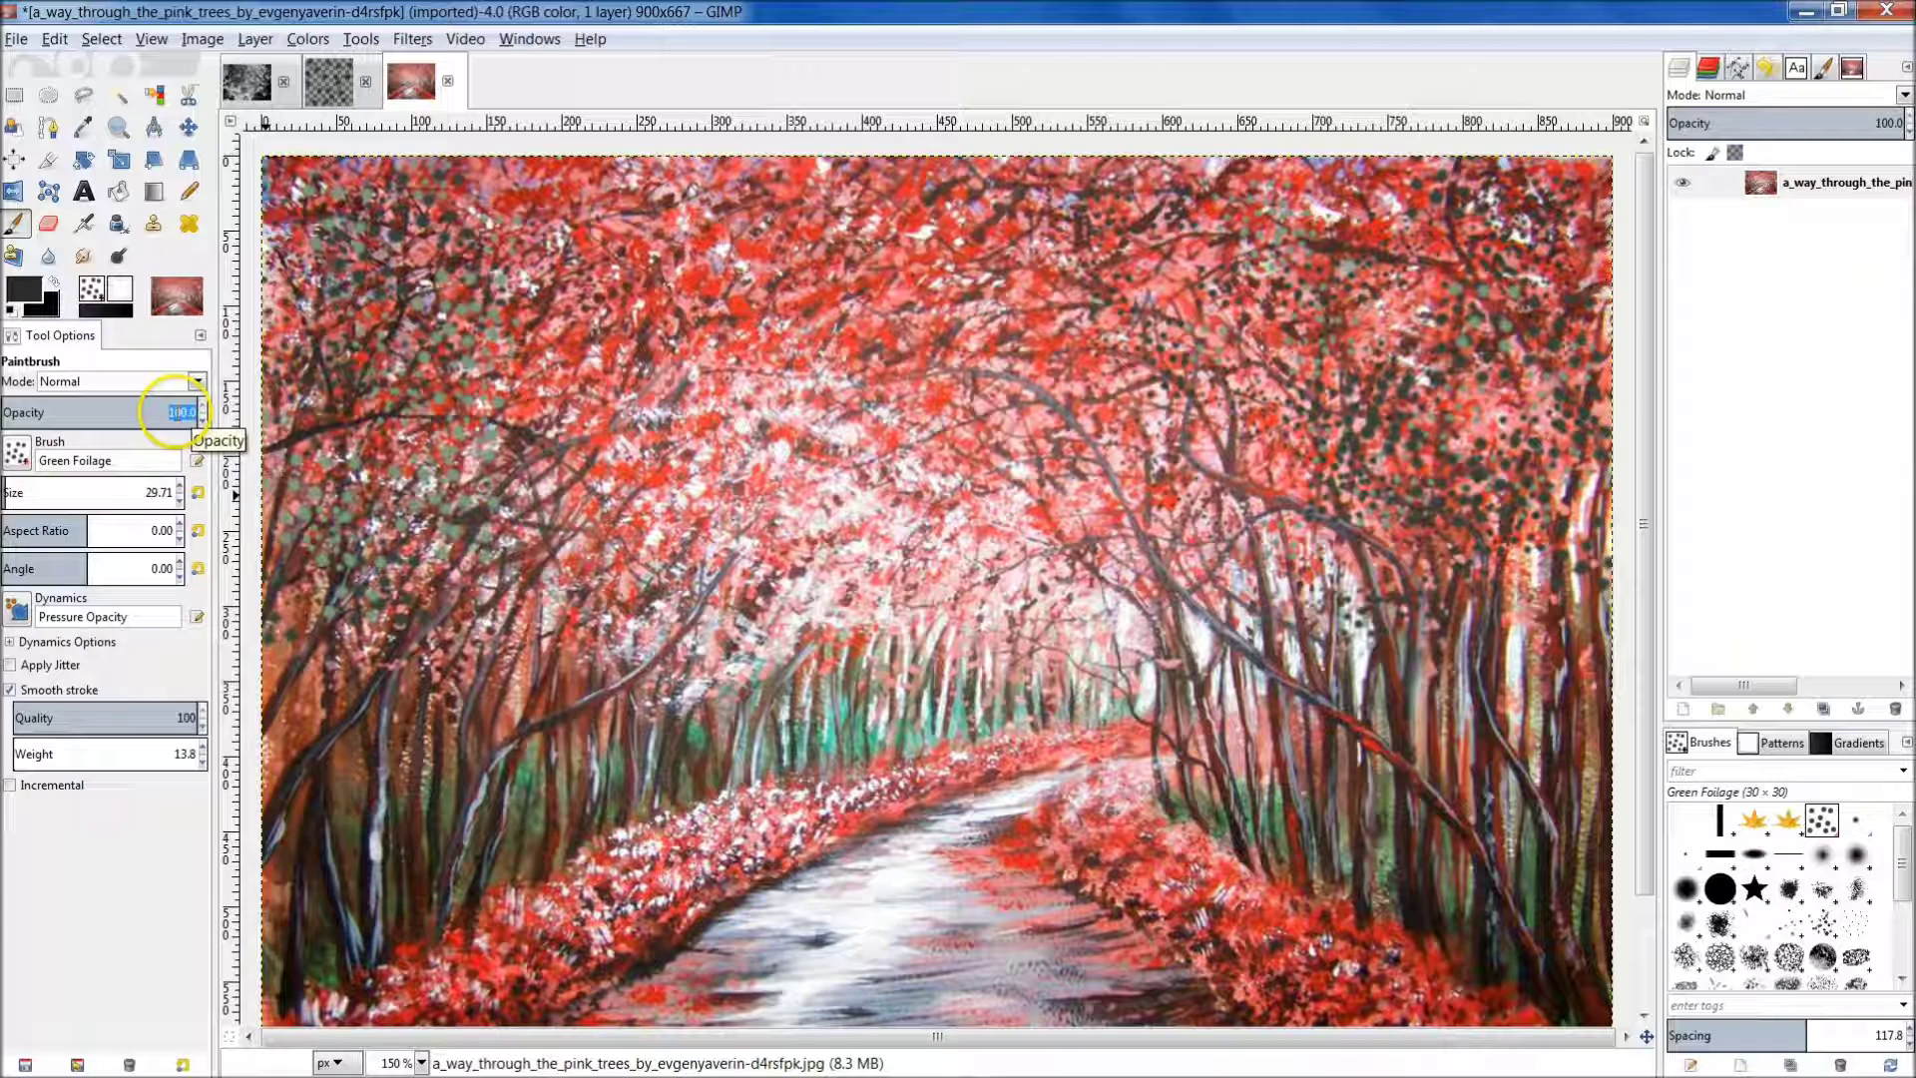
Set the brush size to 29.71 and opacity to 60, and paint finer foliage over the central canopy.
key(Return)
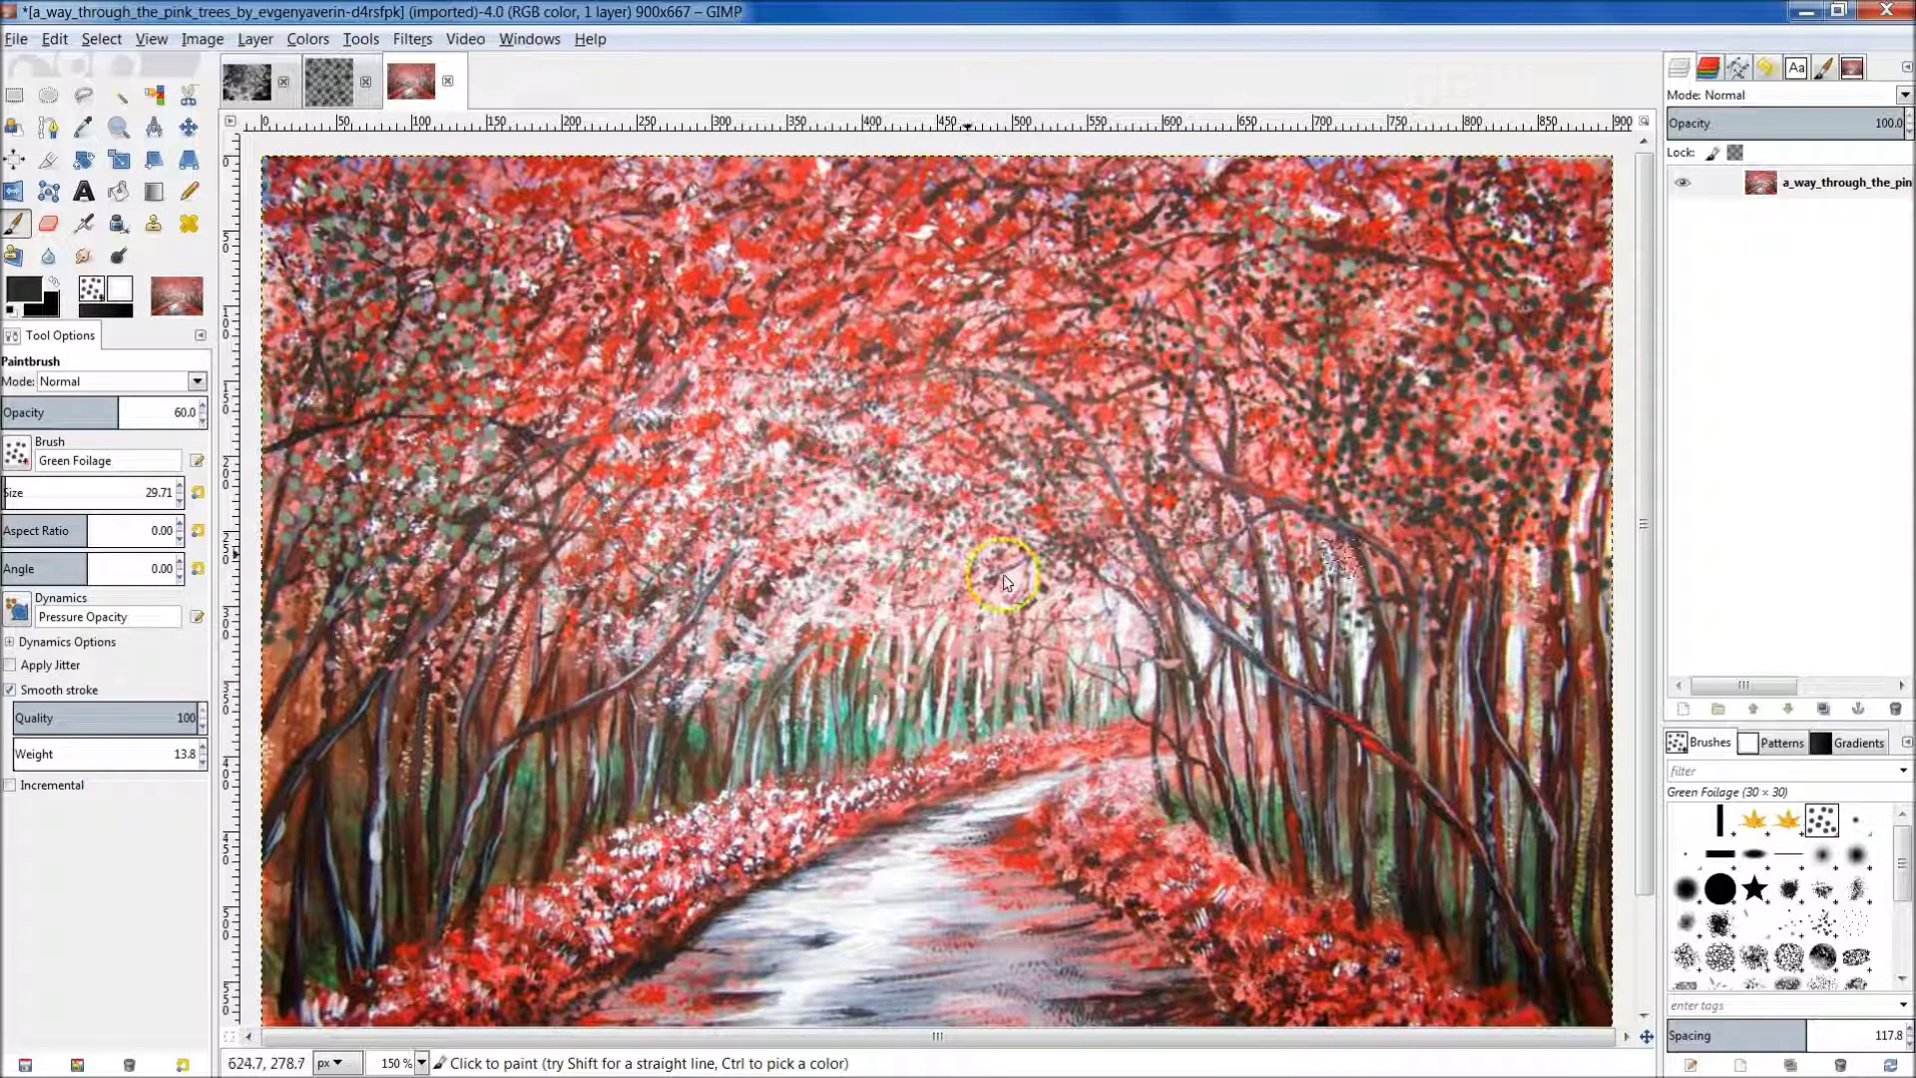
scroll(698, 511, down, 3)
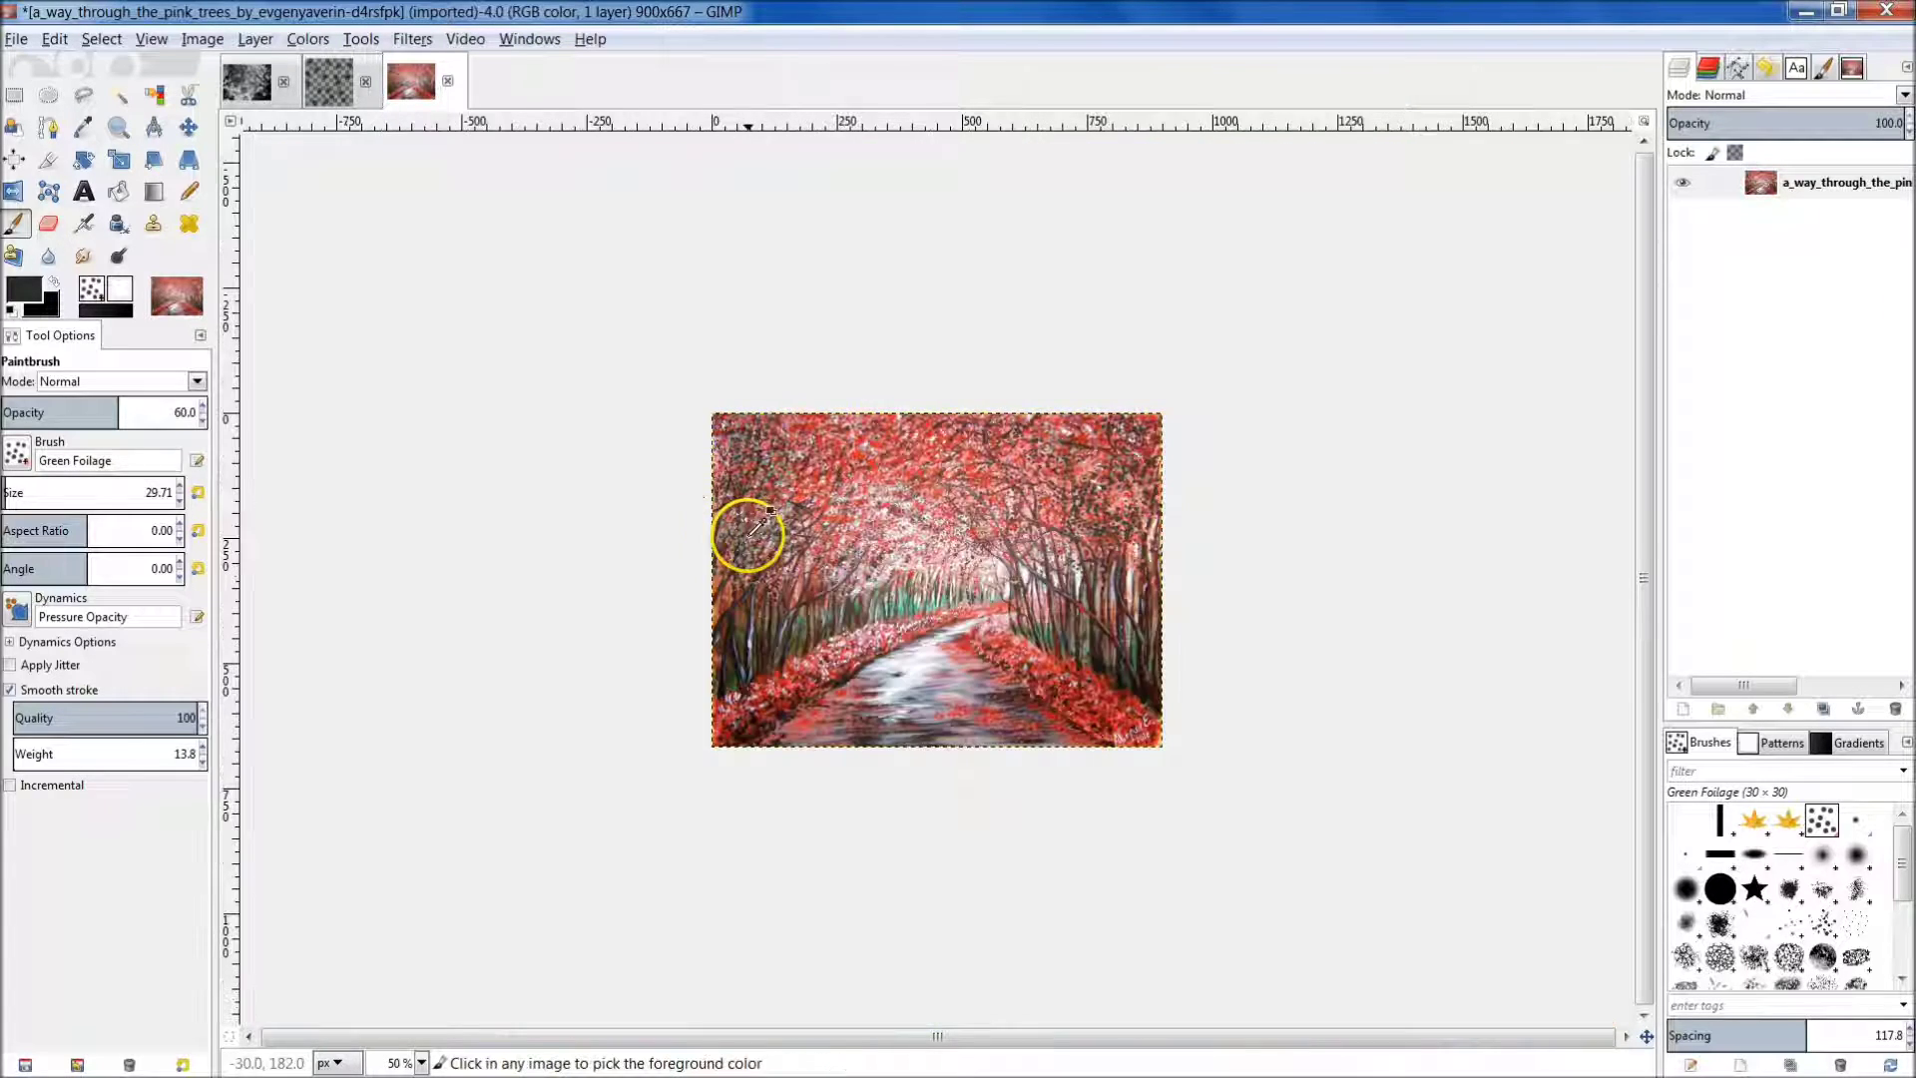
scroll(888, 544, up, 1)
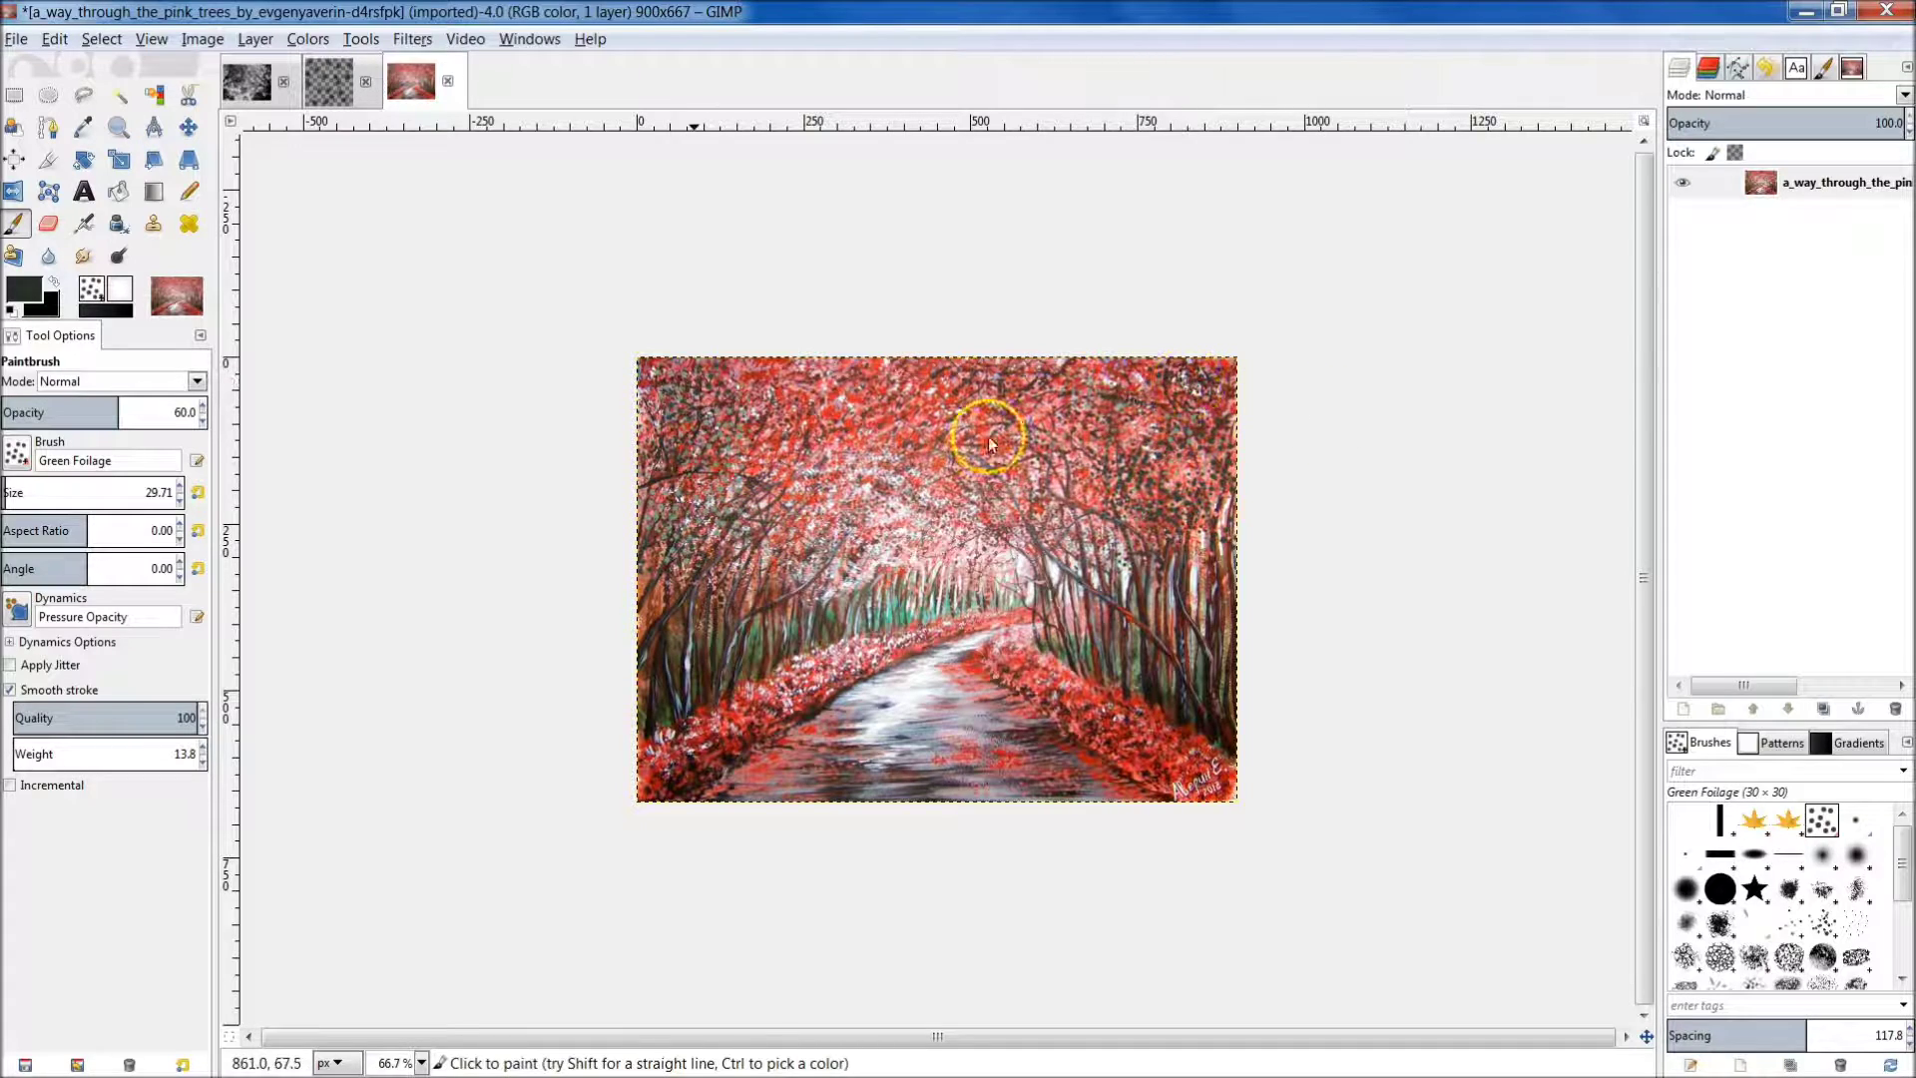
scroll(949, 386, up, 1)
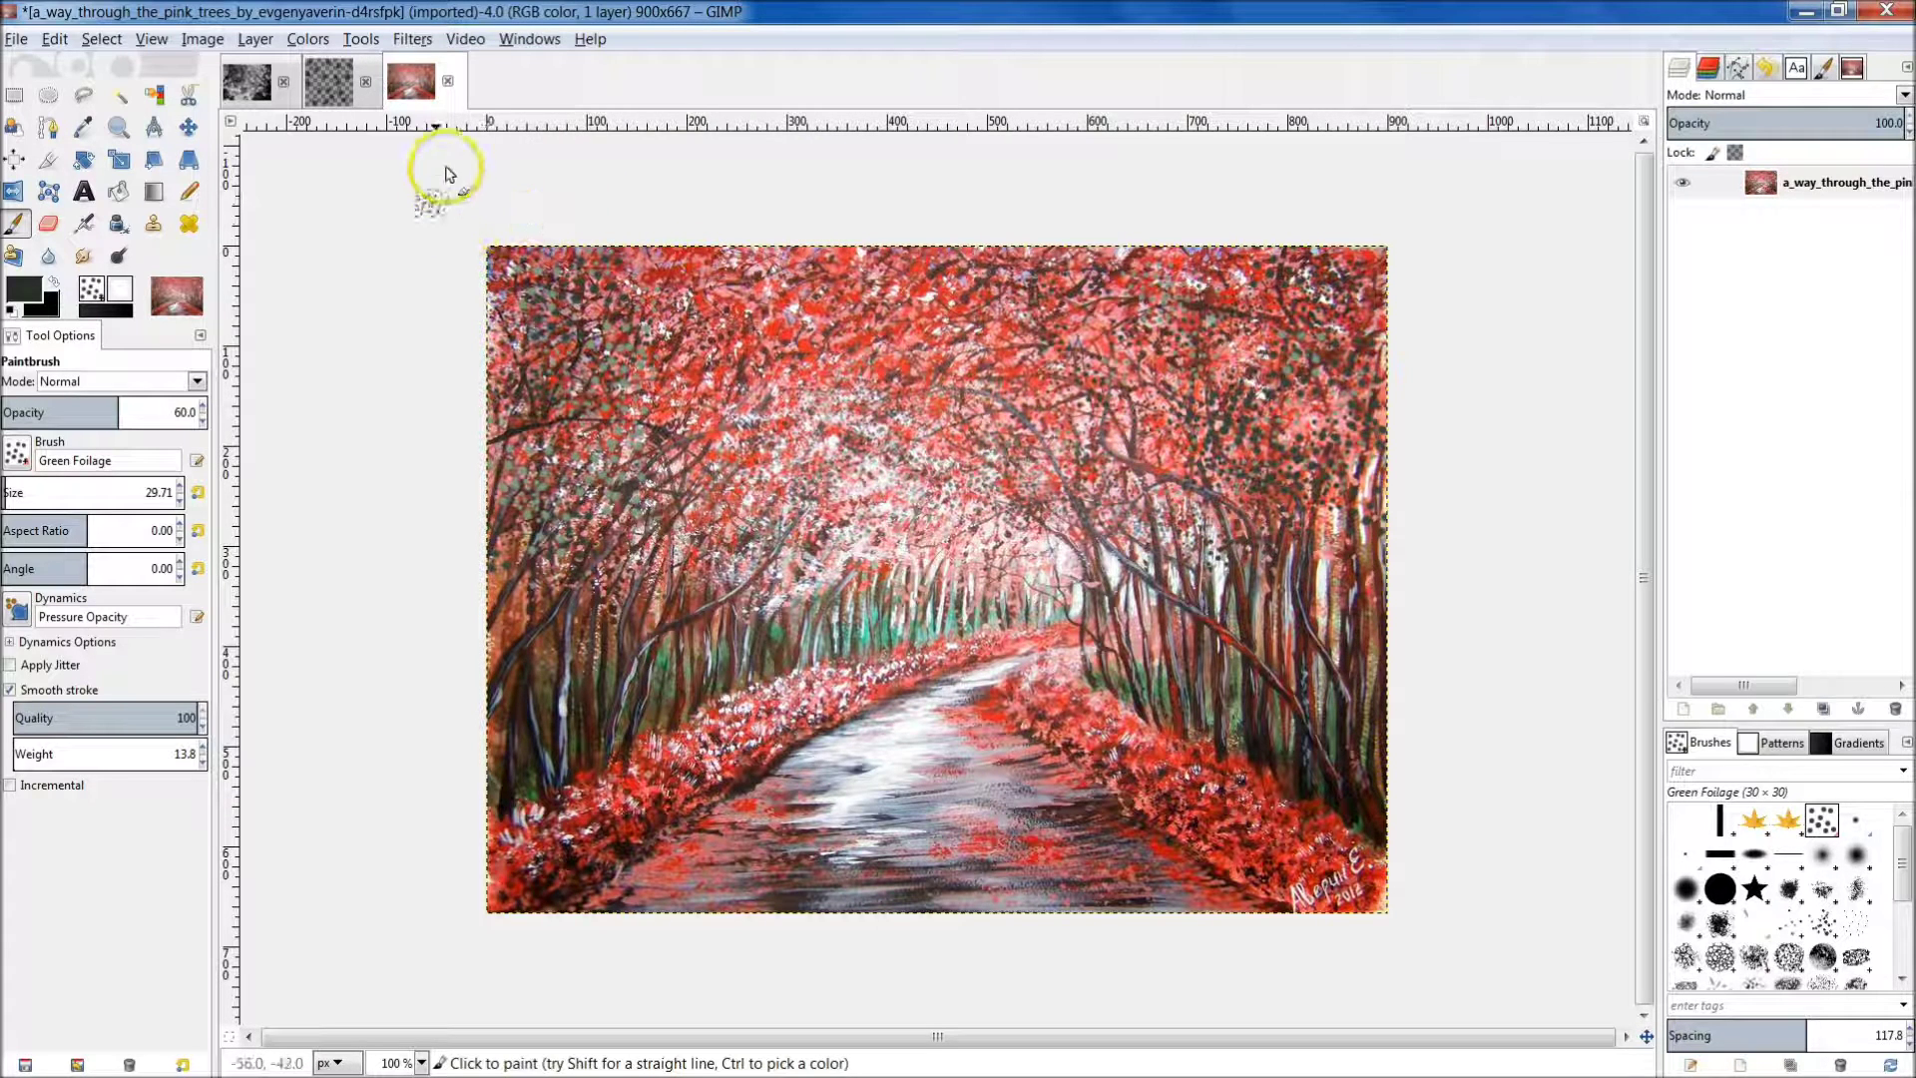
Create a new 30 × 30 px RGB image filled with transparency.
click(17, 40)
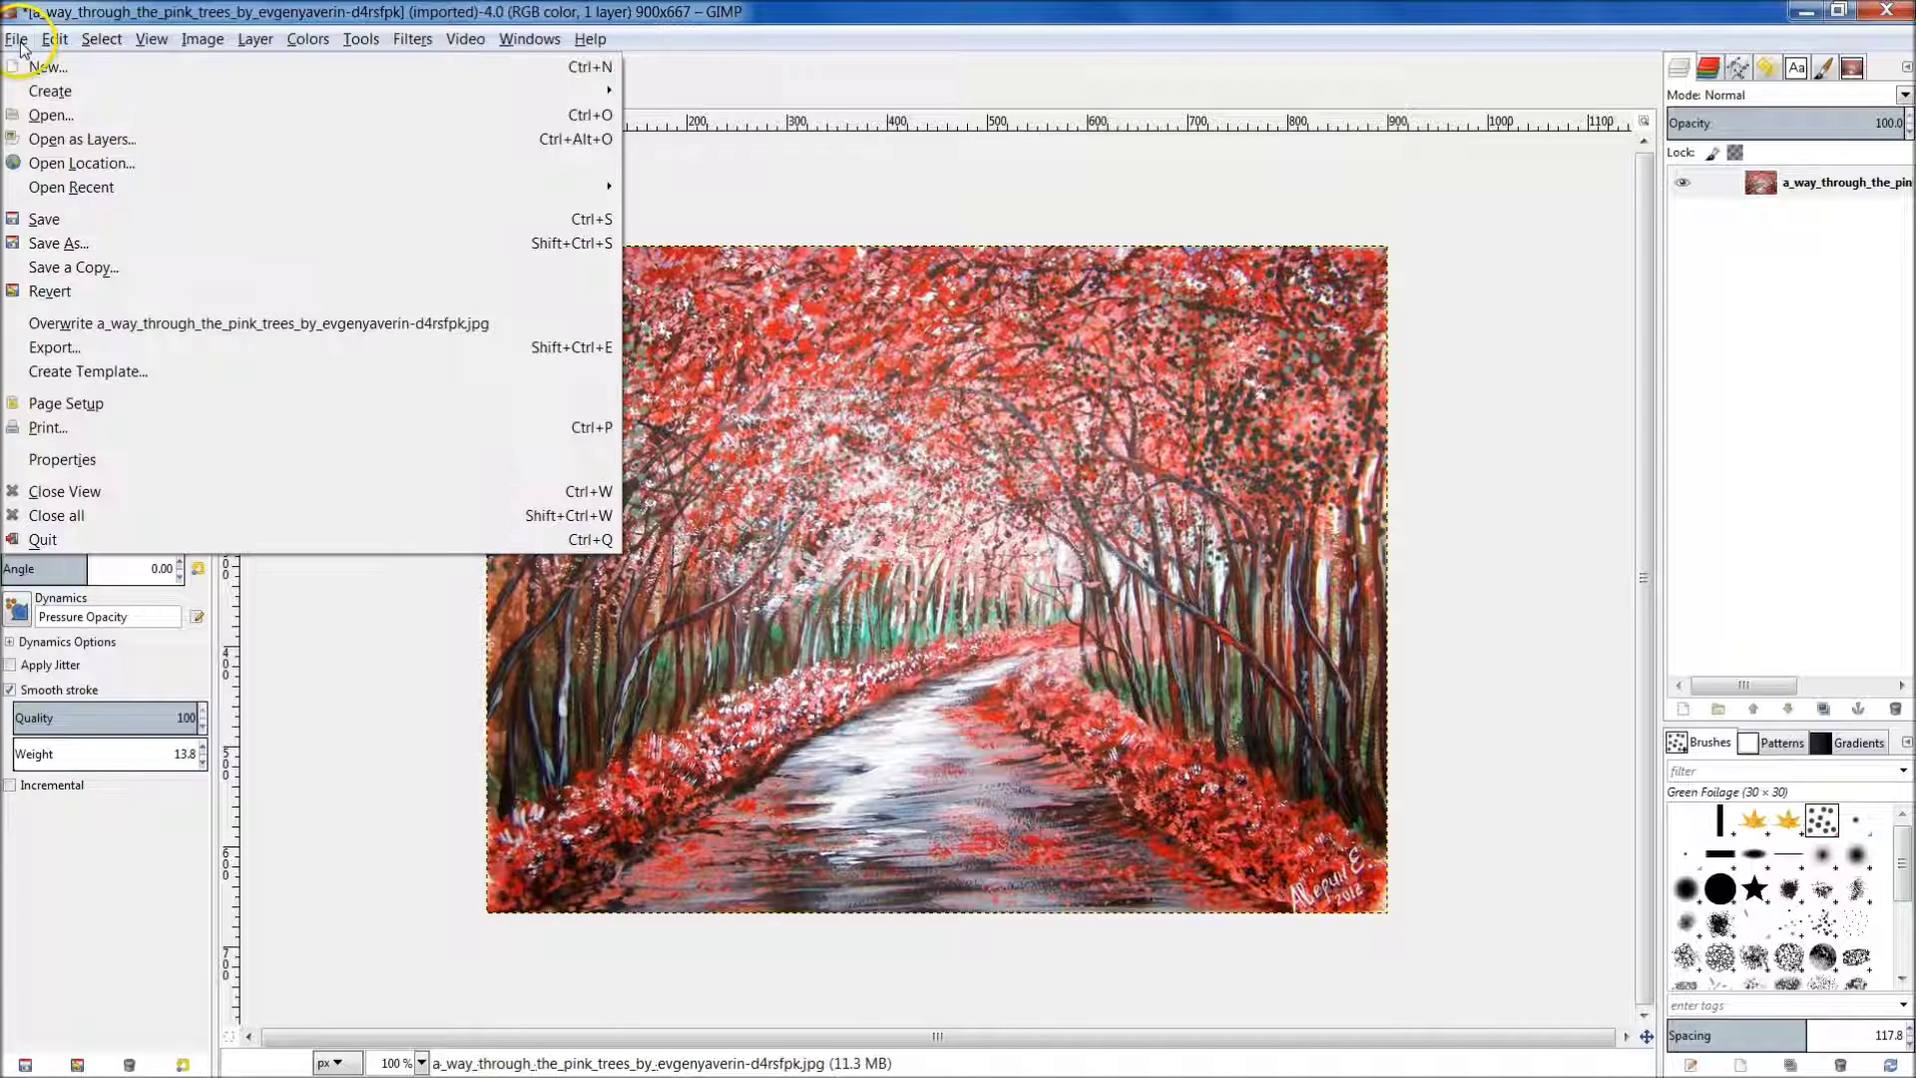
click(50, 69)
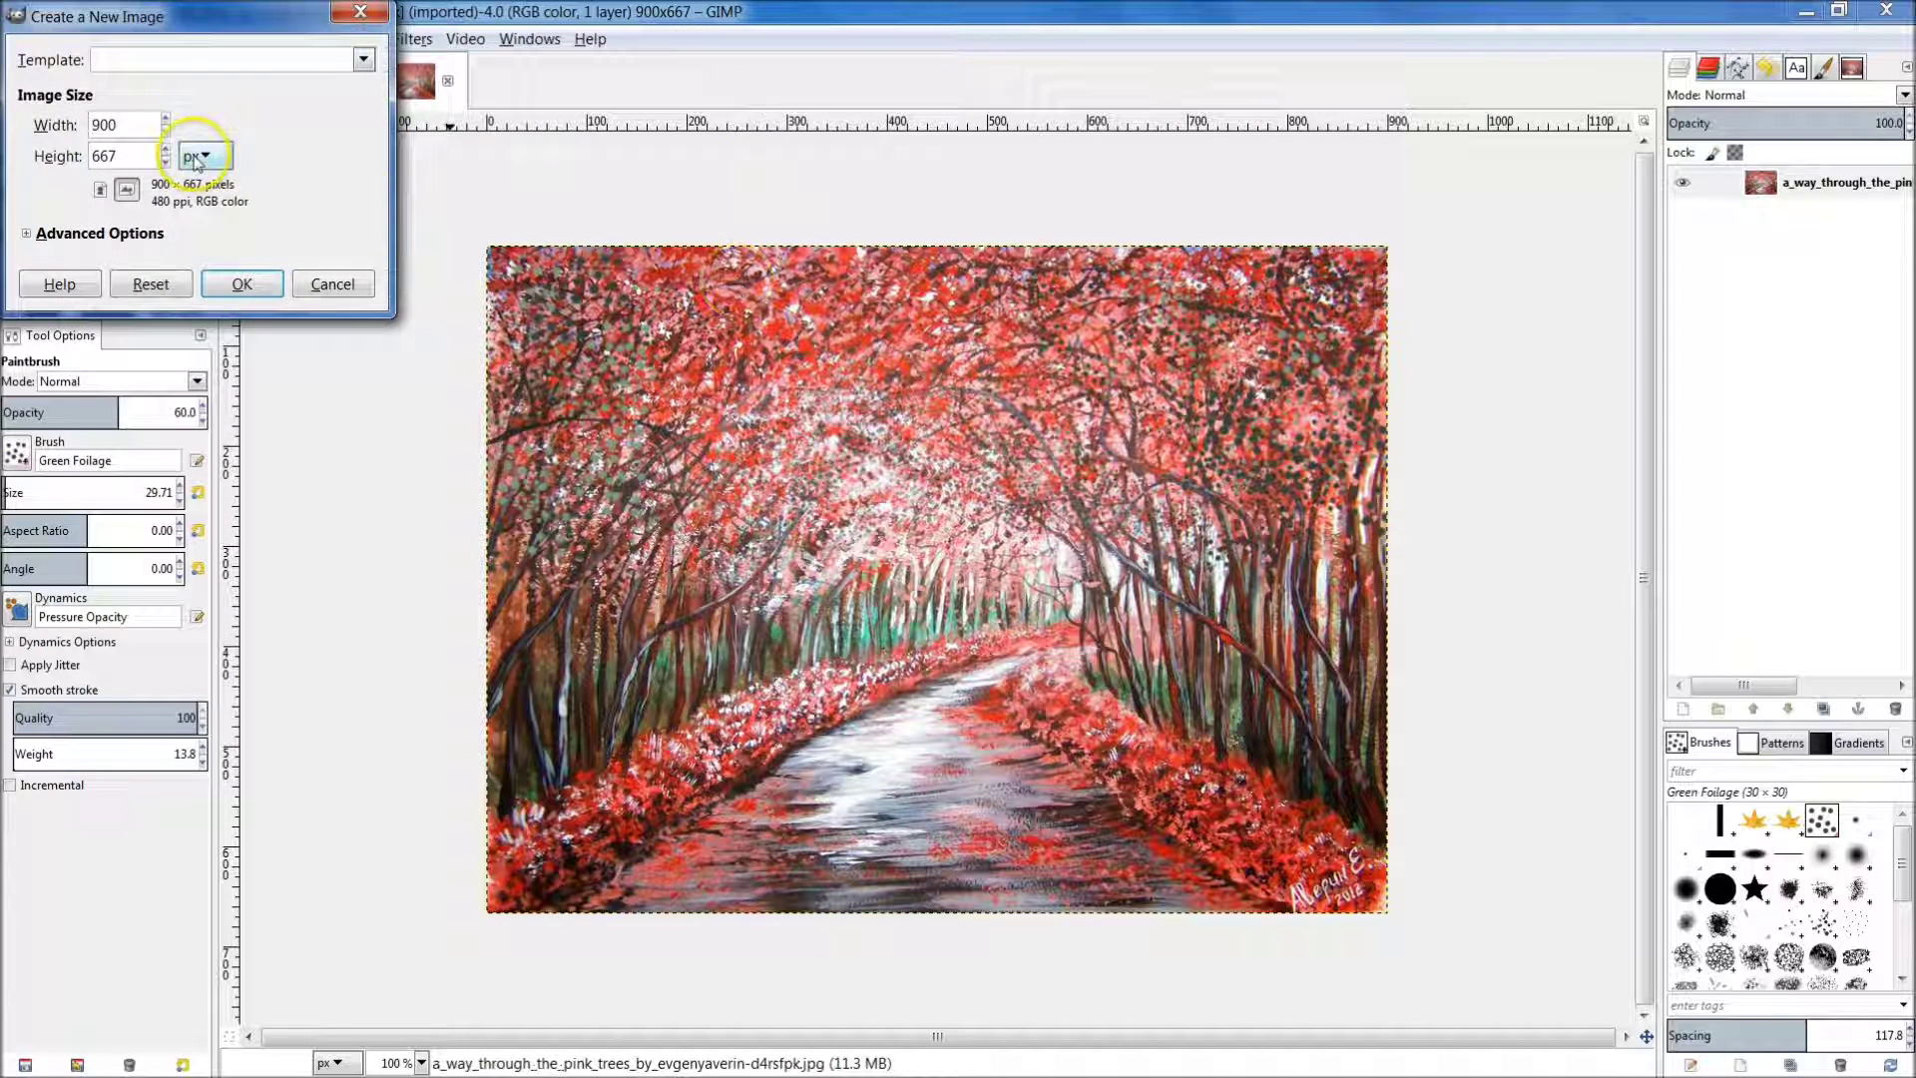
click(69, 236)
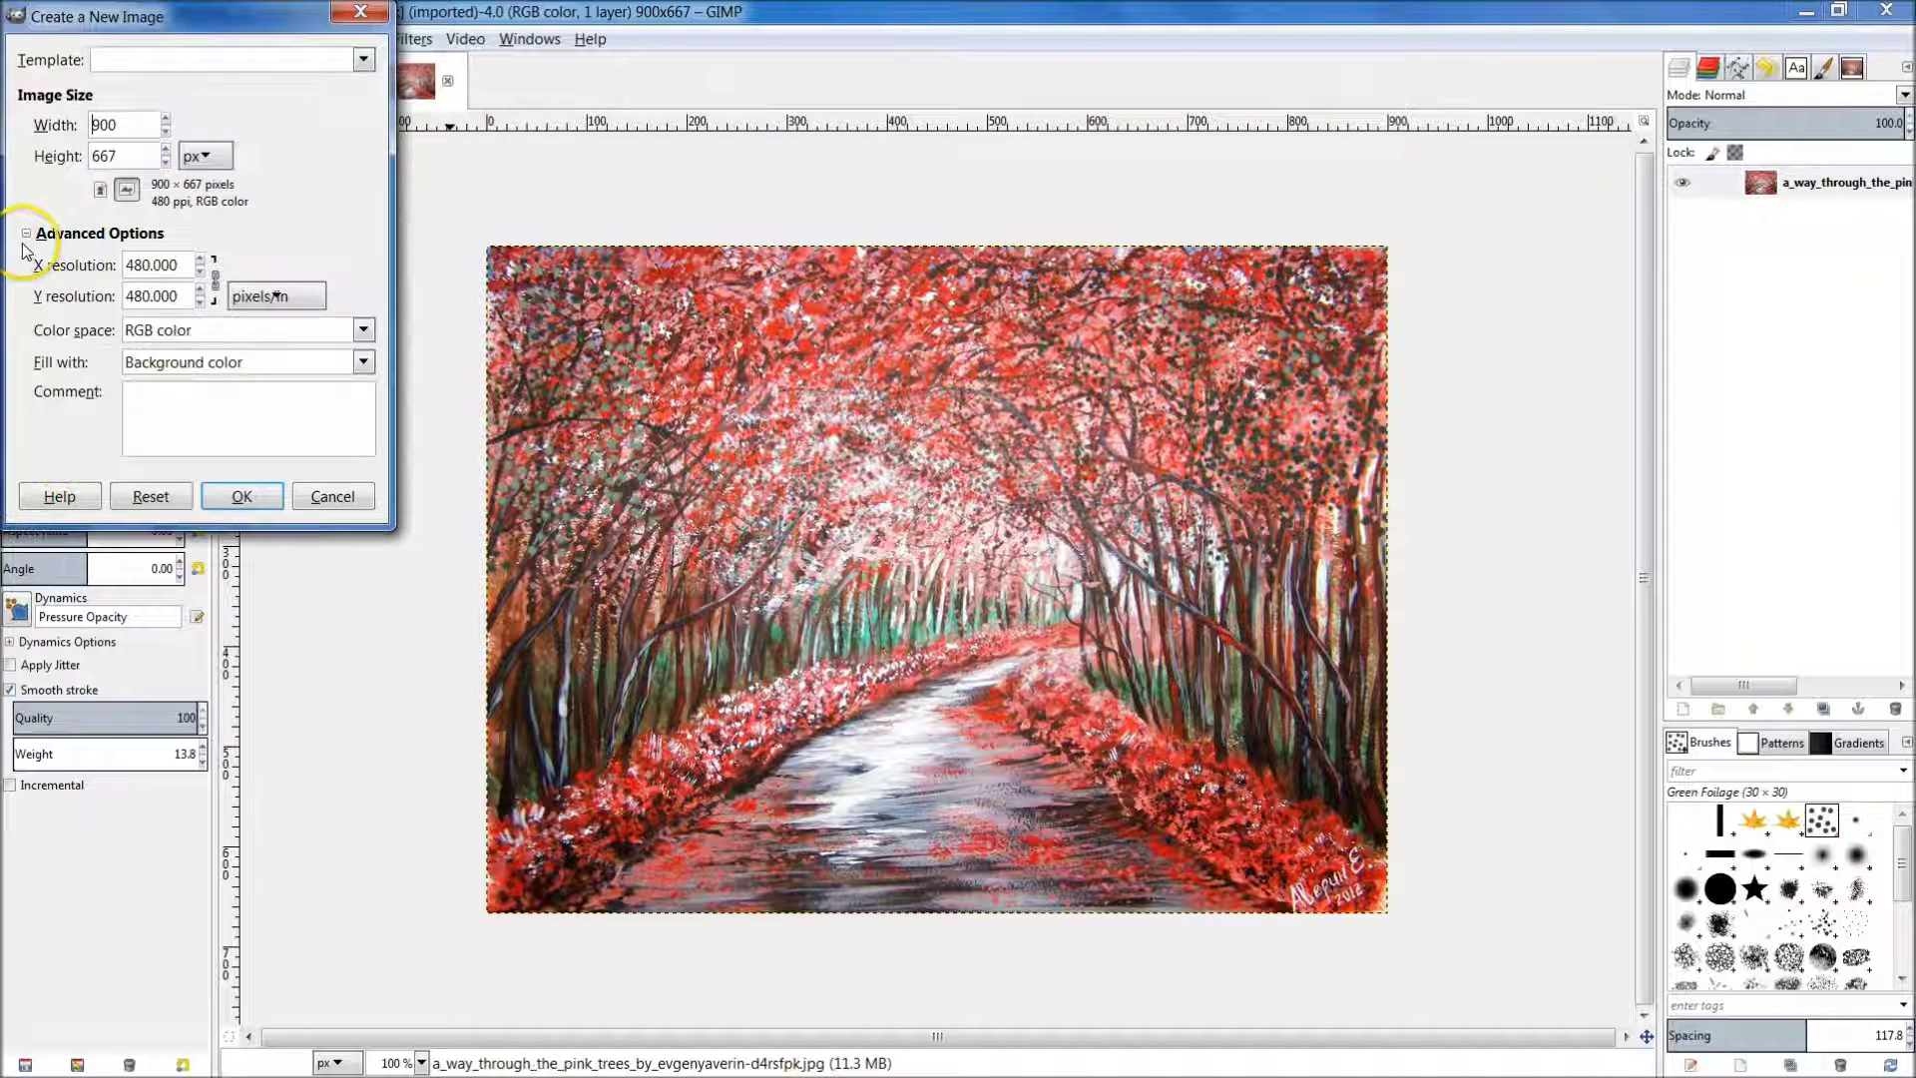
click(349, 363)
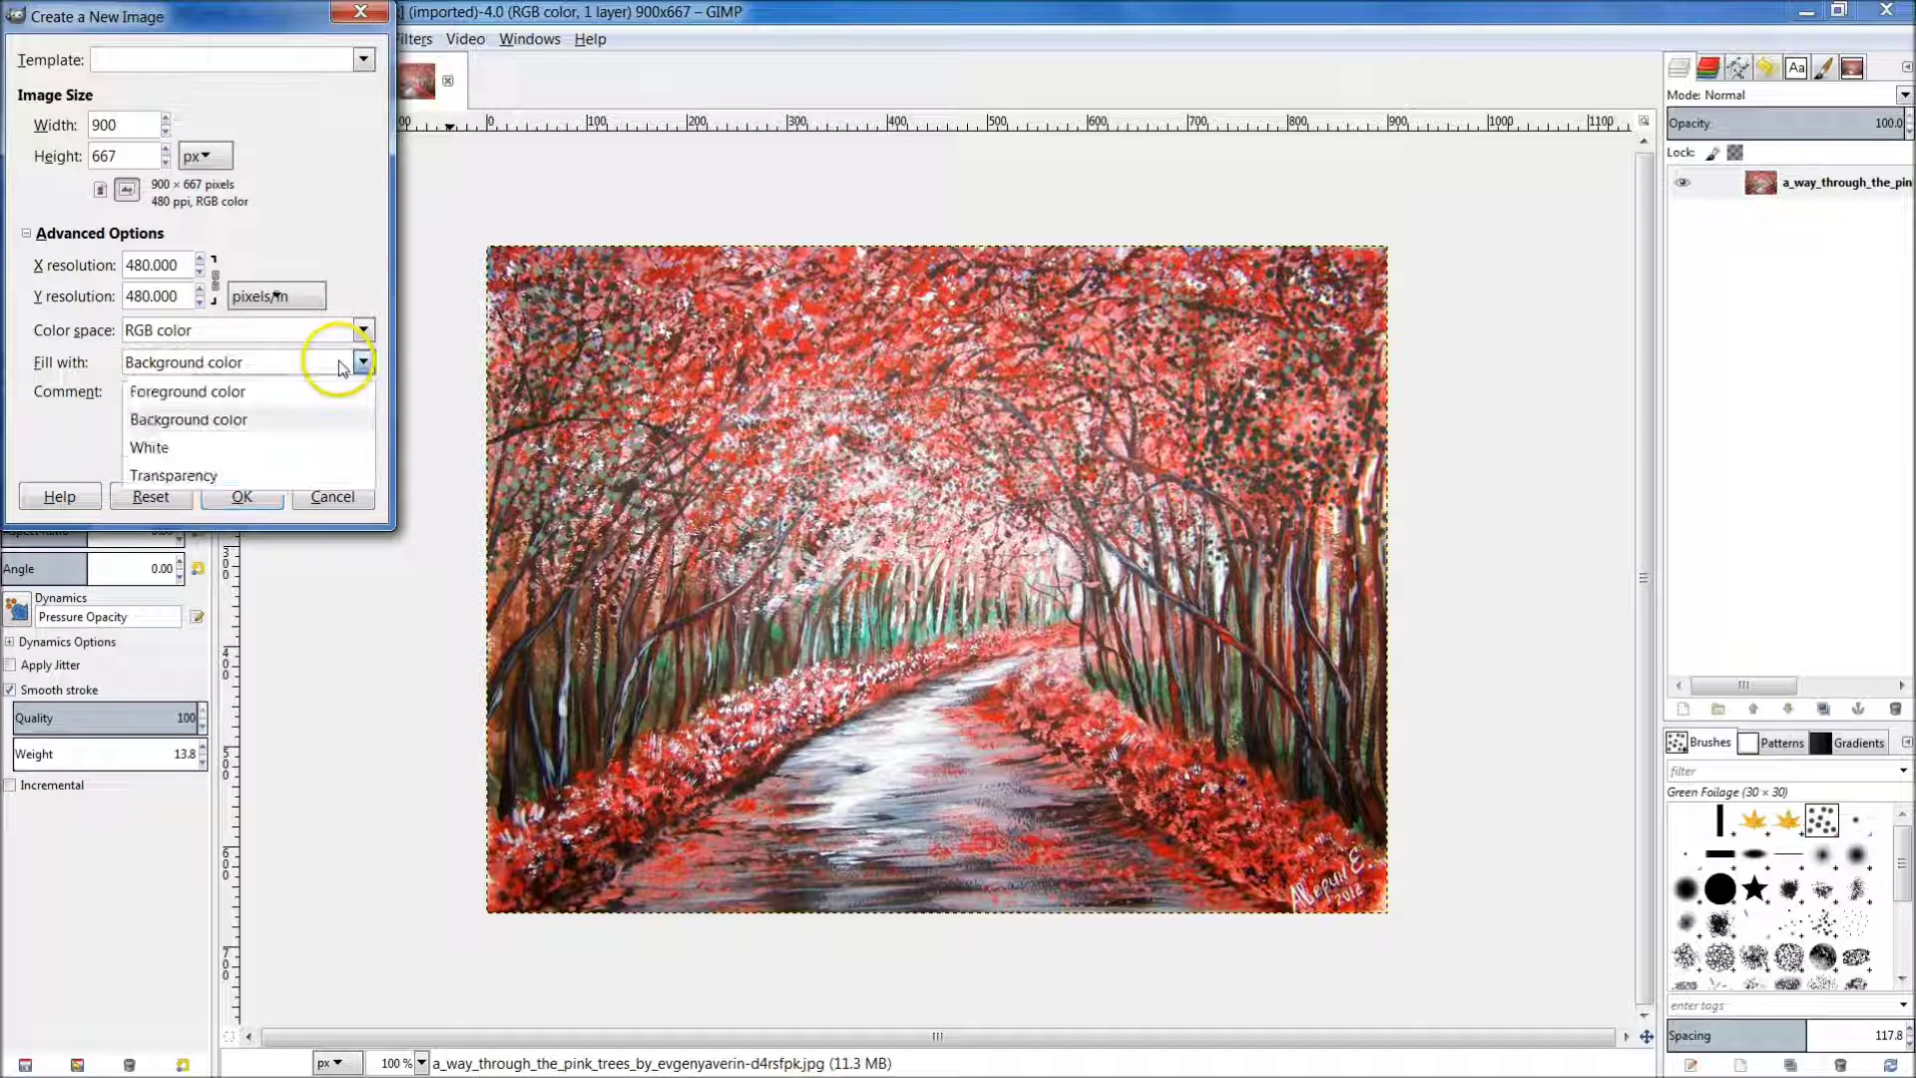
click(268, 477)
double_click(128, 125)
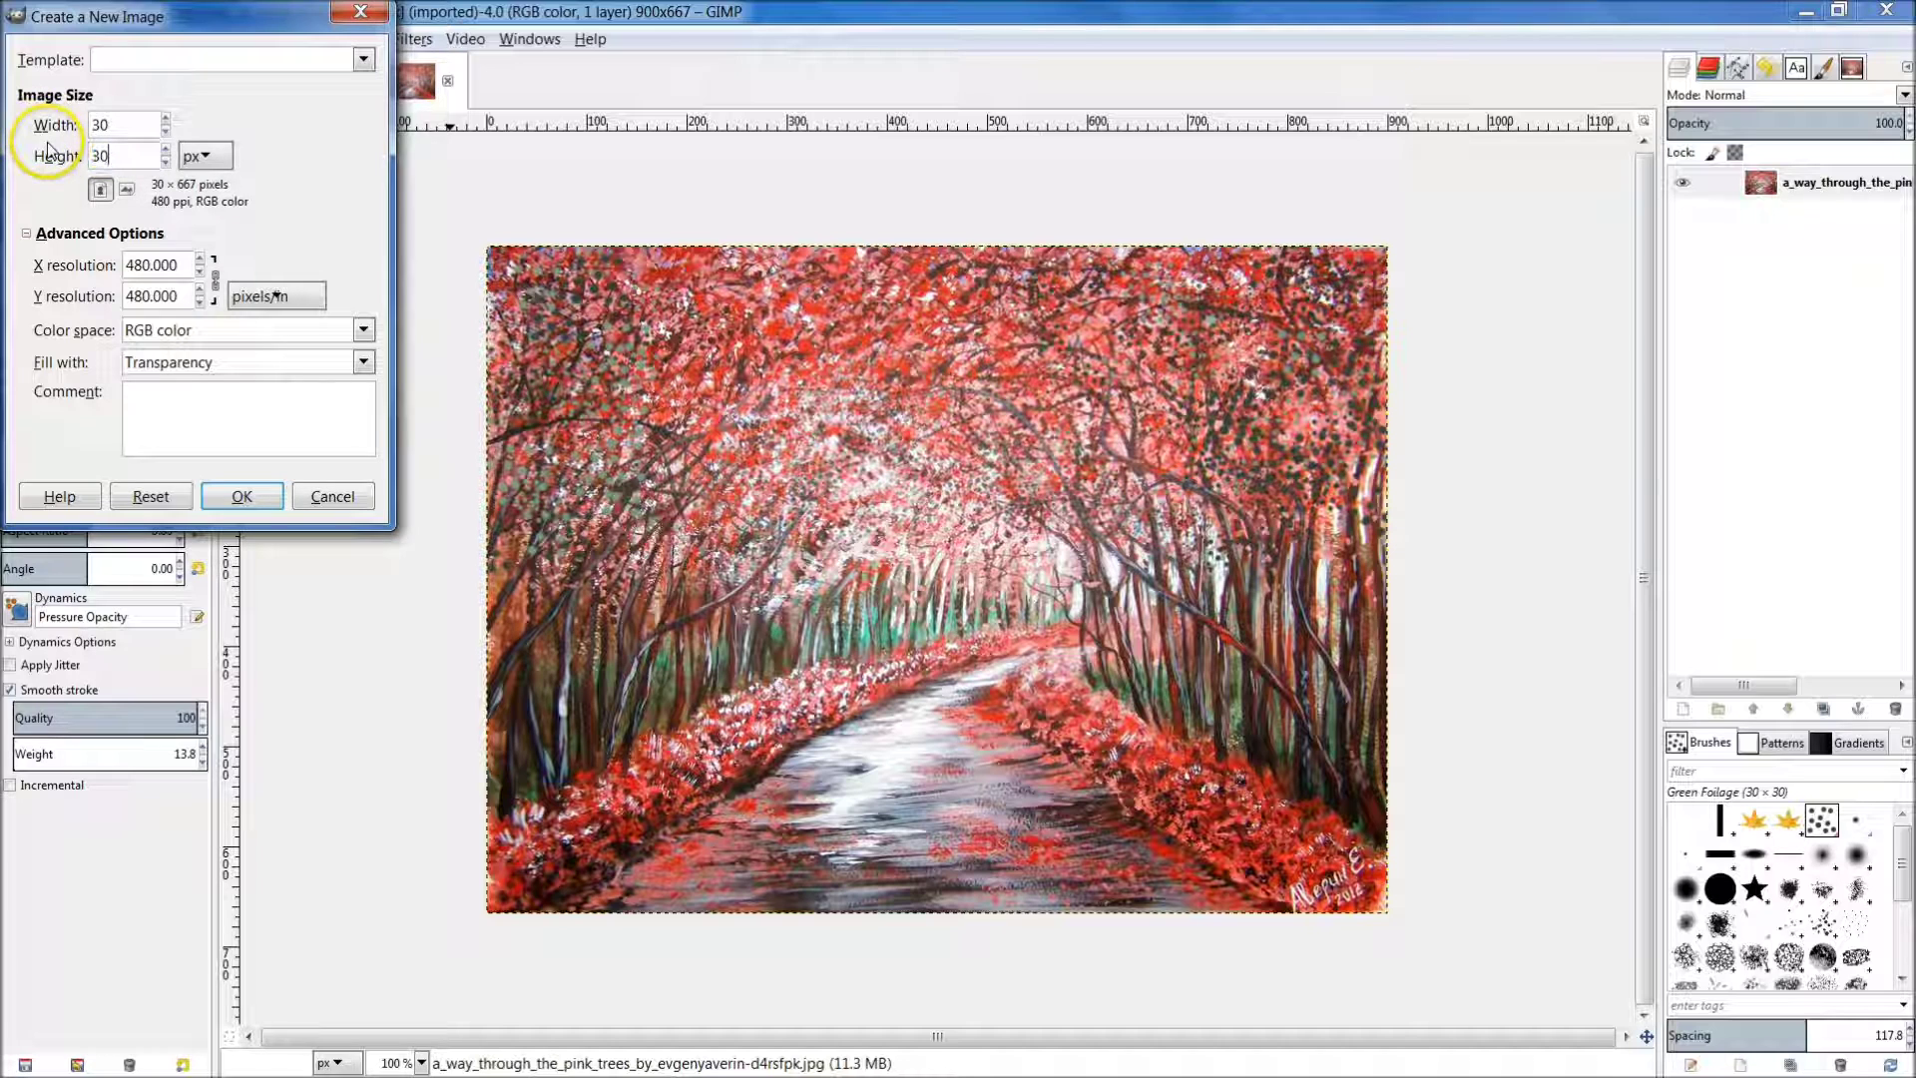
click(239, 496)
Draw a text box about 32 × 34 px over the canvas, using Arial at 36 px.
ctrl+scroll(922, 594, up, 4)
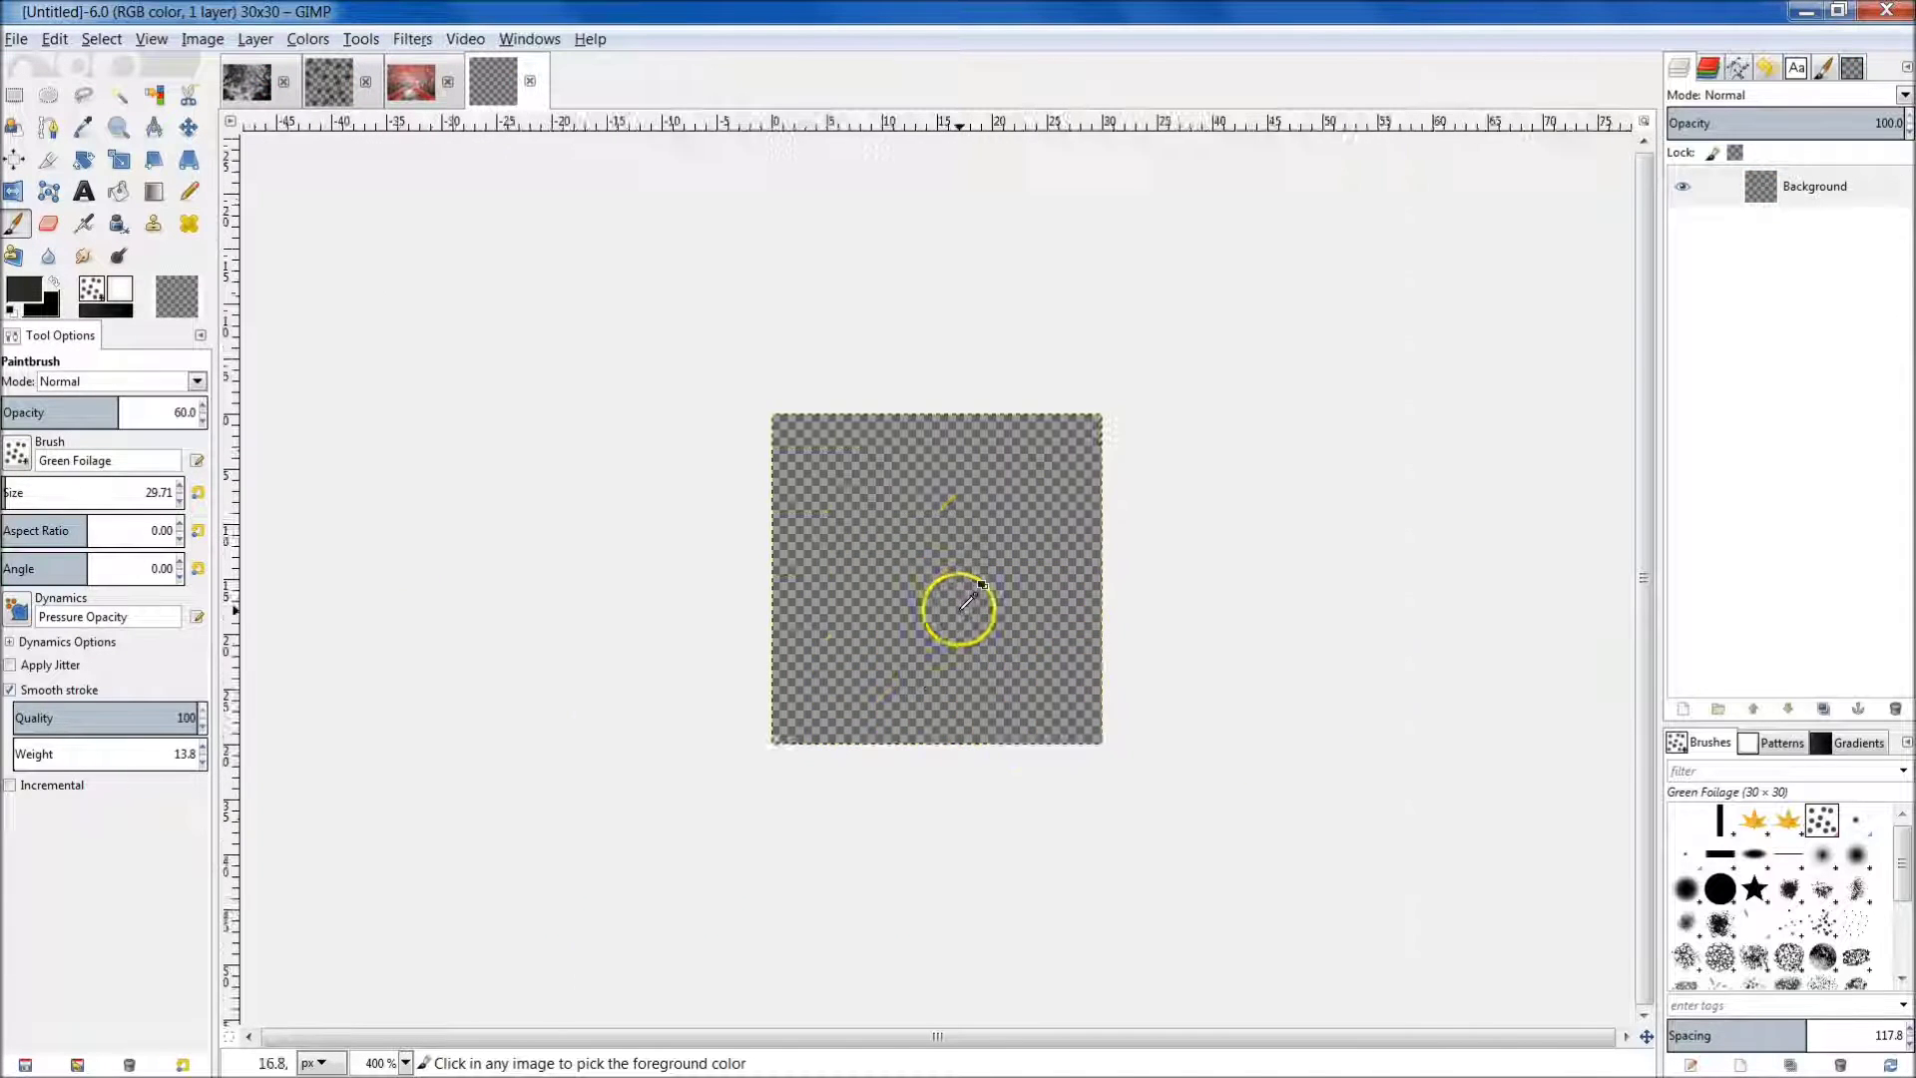
ctrl+scroll(963, 604, up, 6)
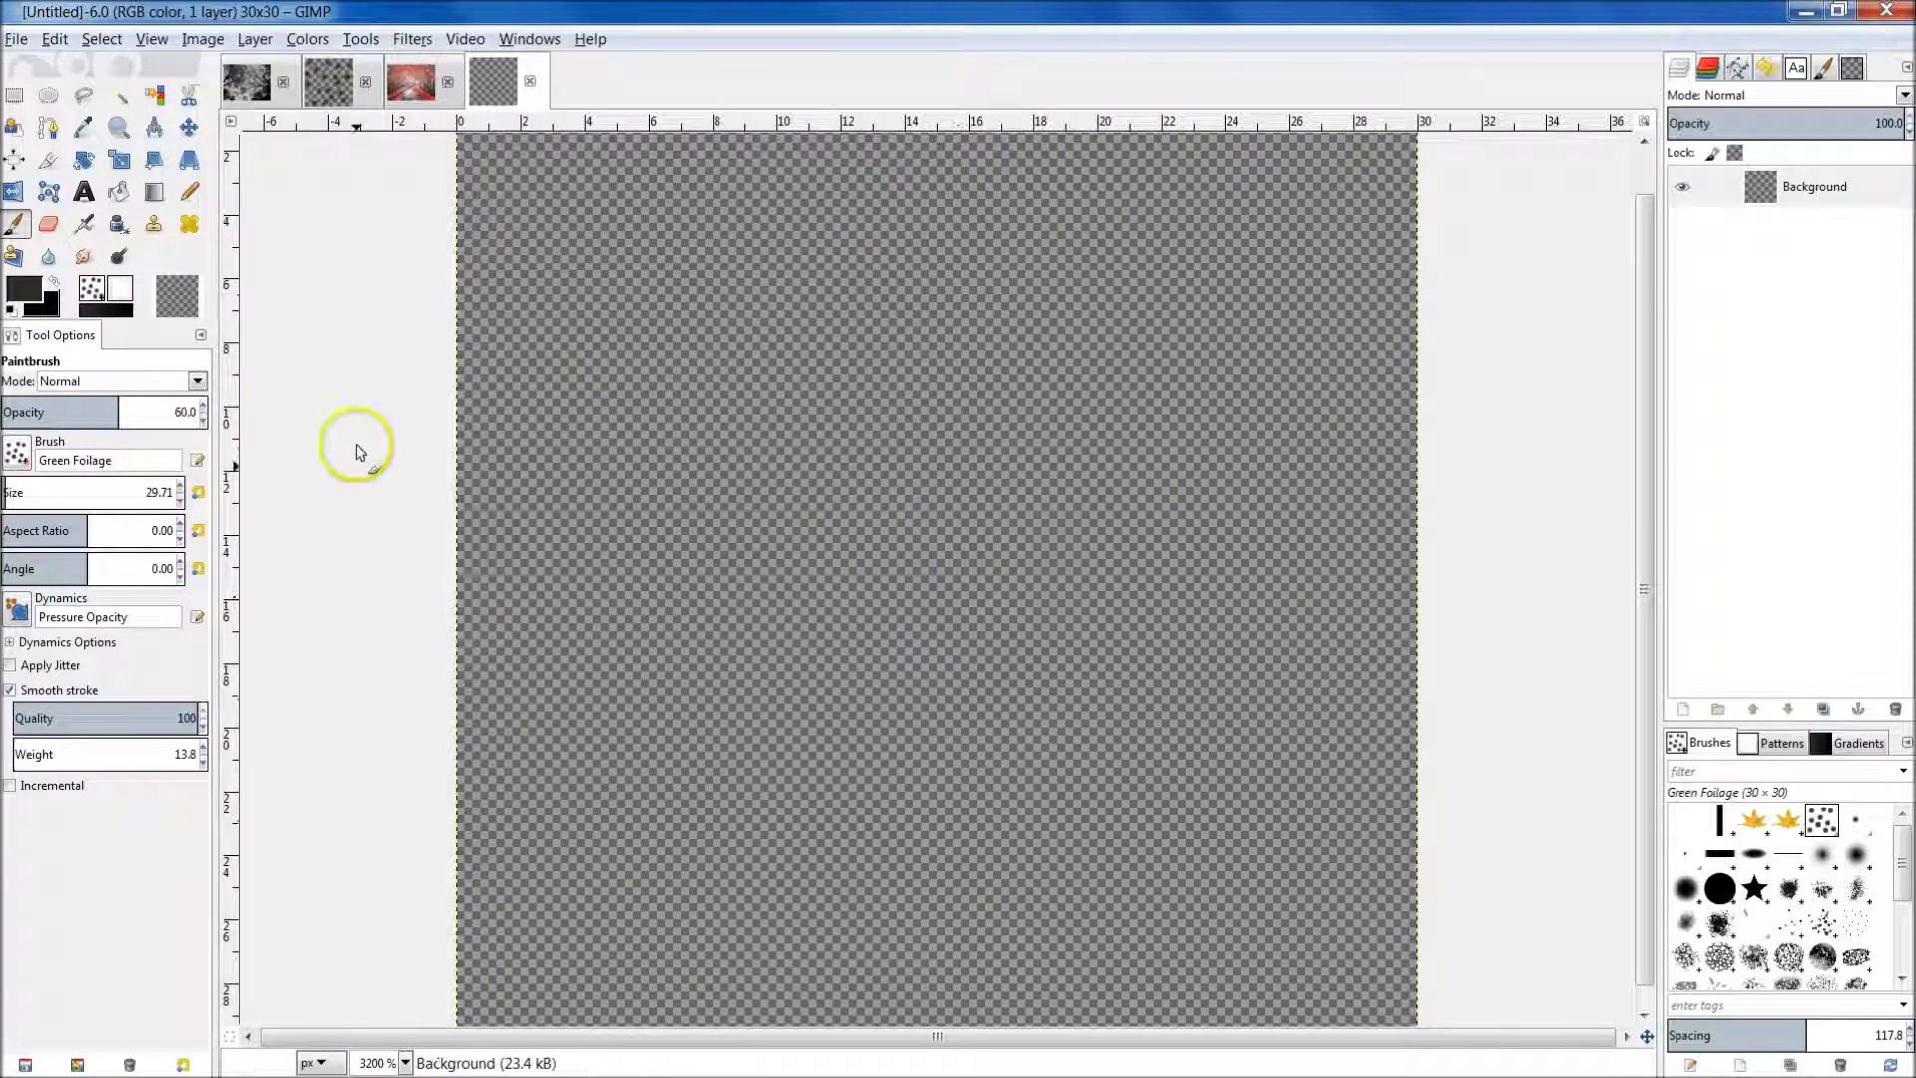
click(83, 191)
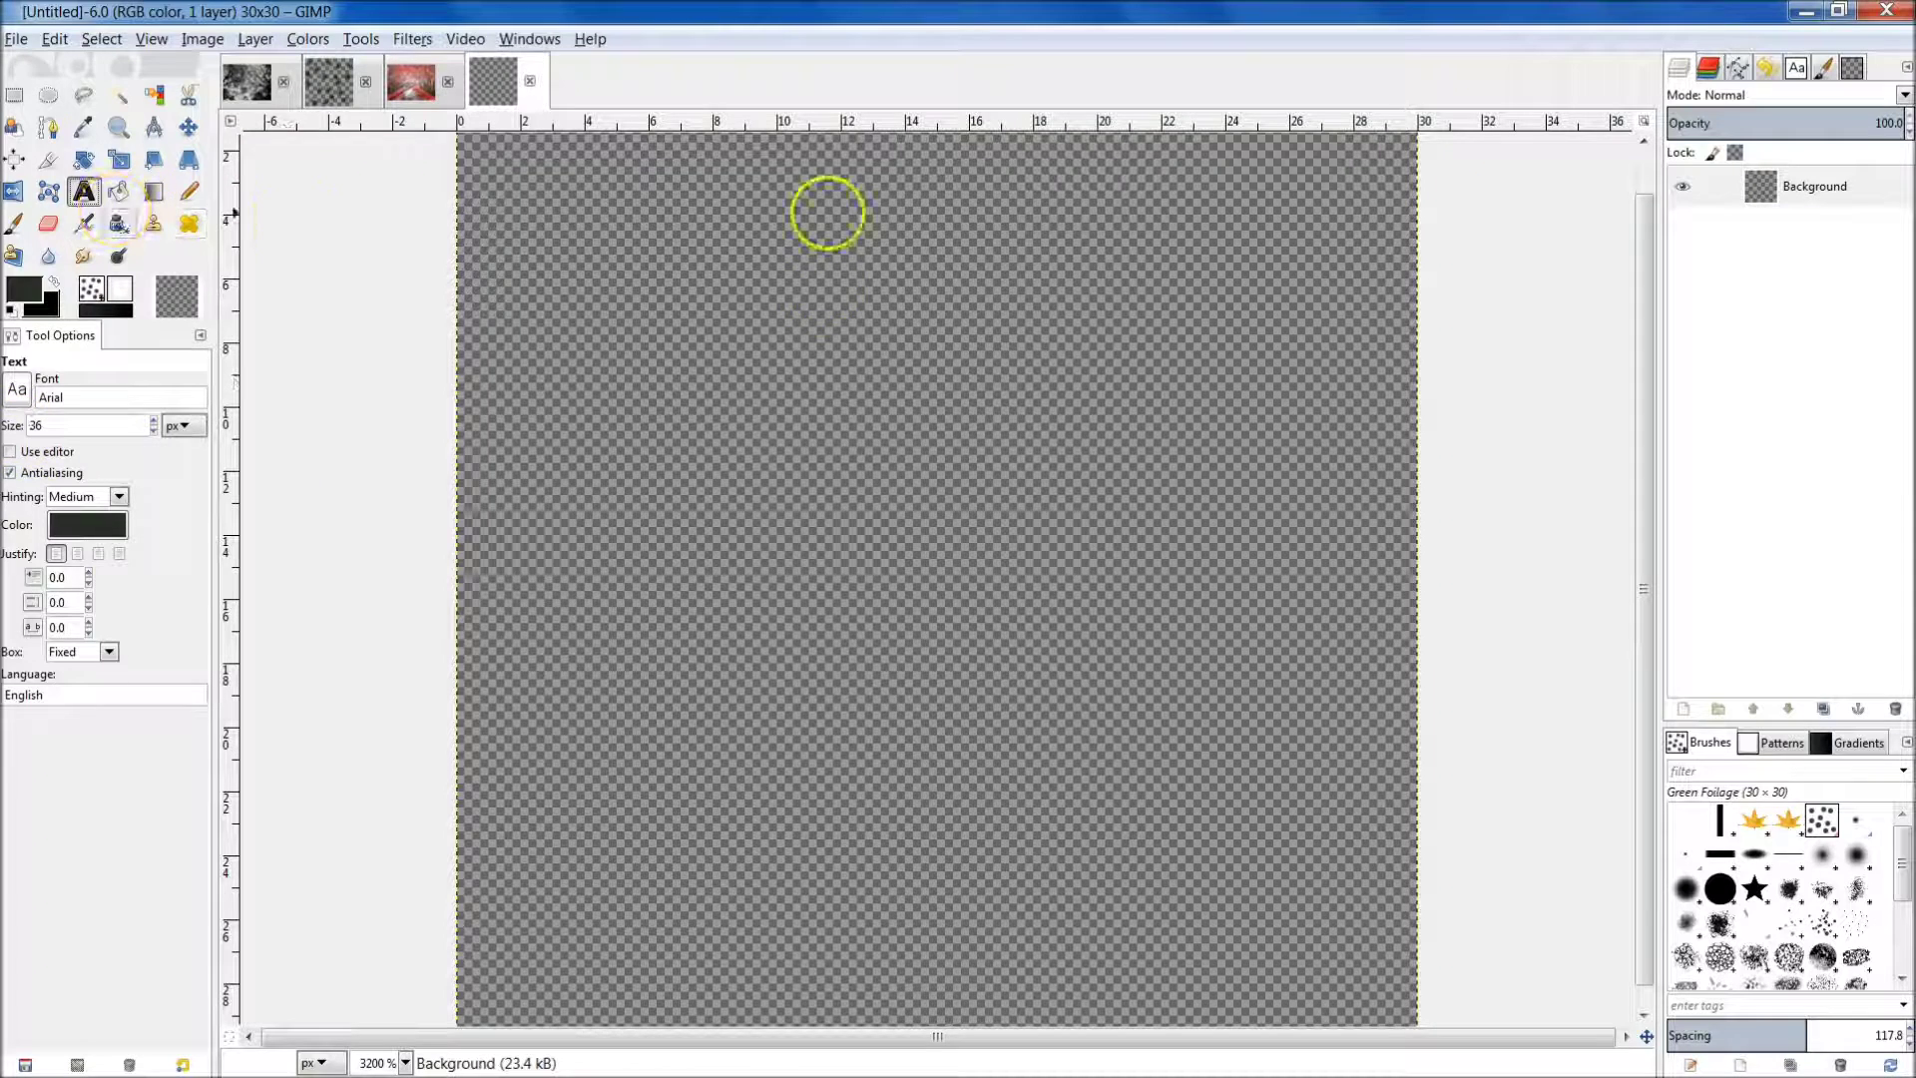
click(692, 325)
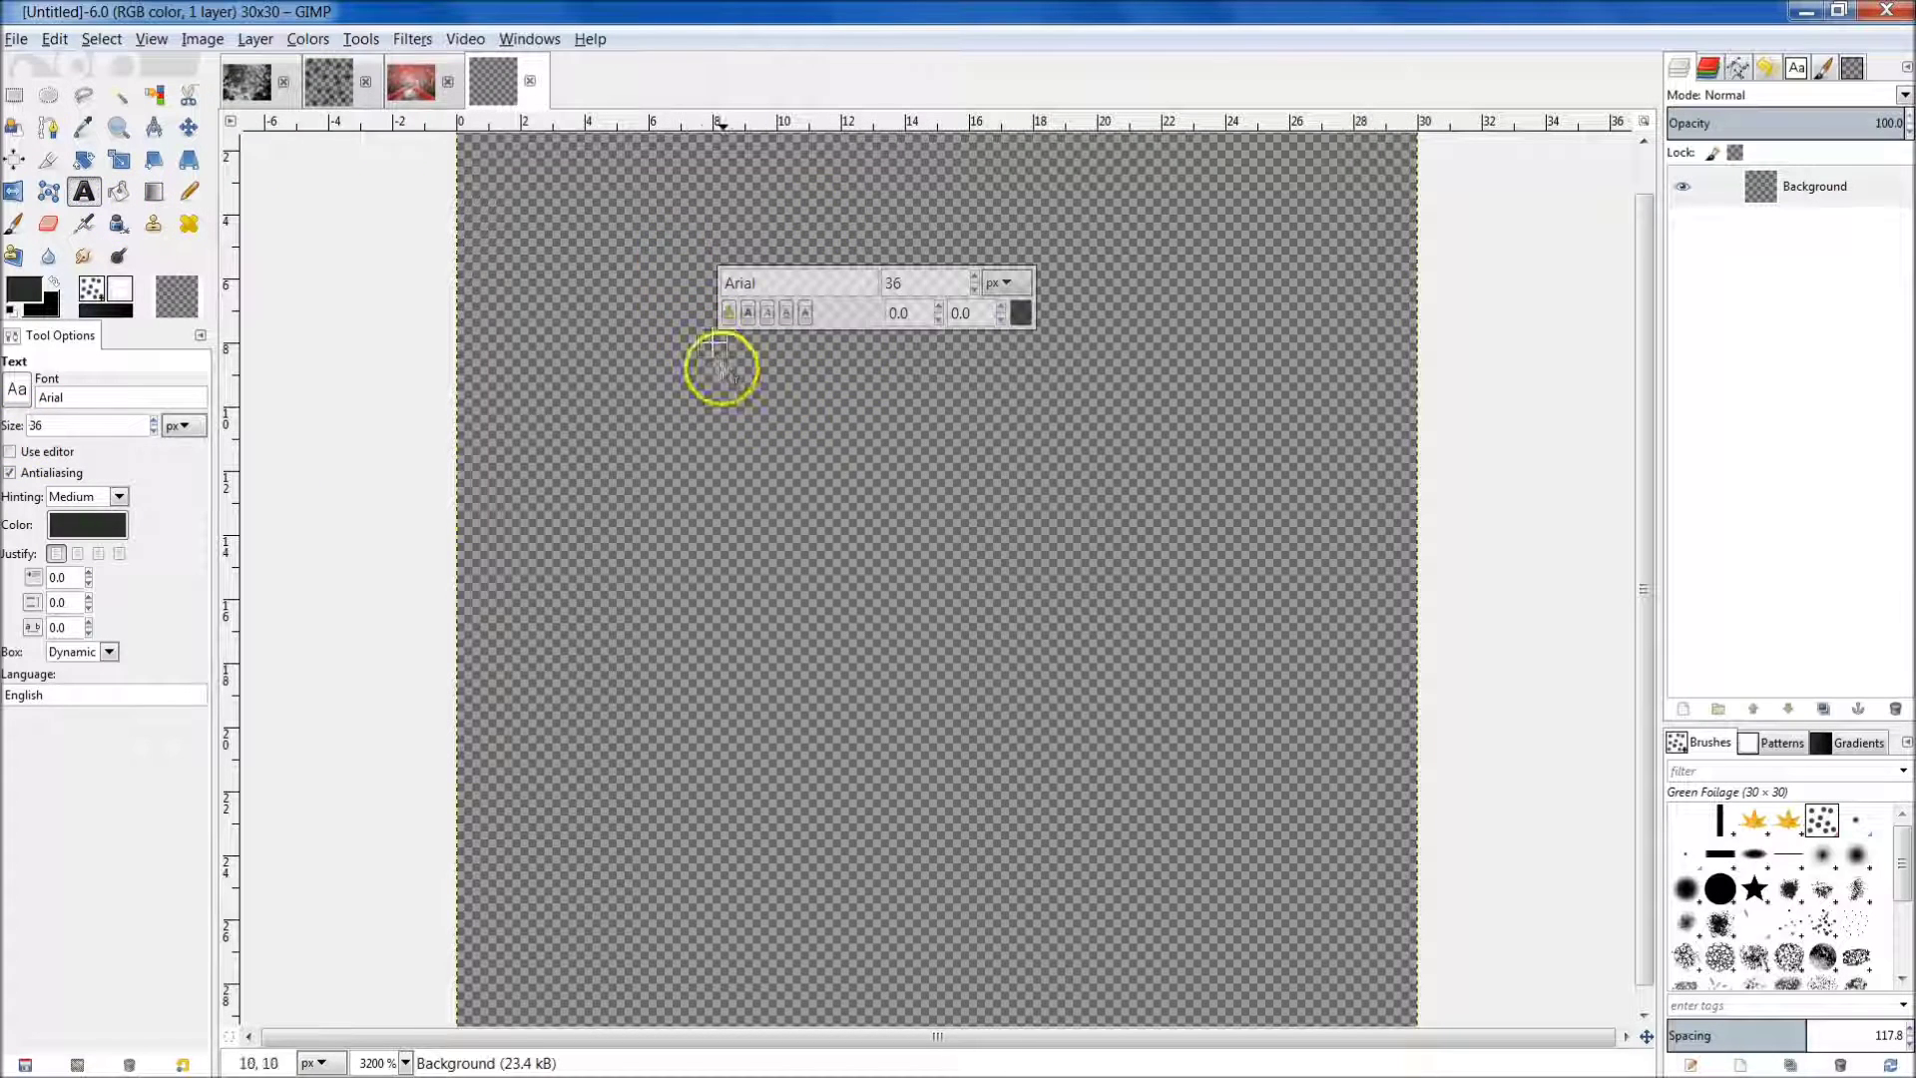
drag(1526, 933, 504, 150)
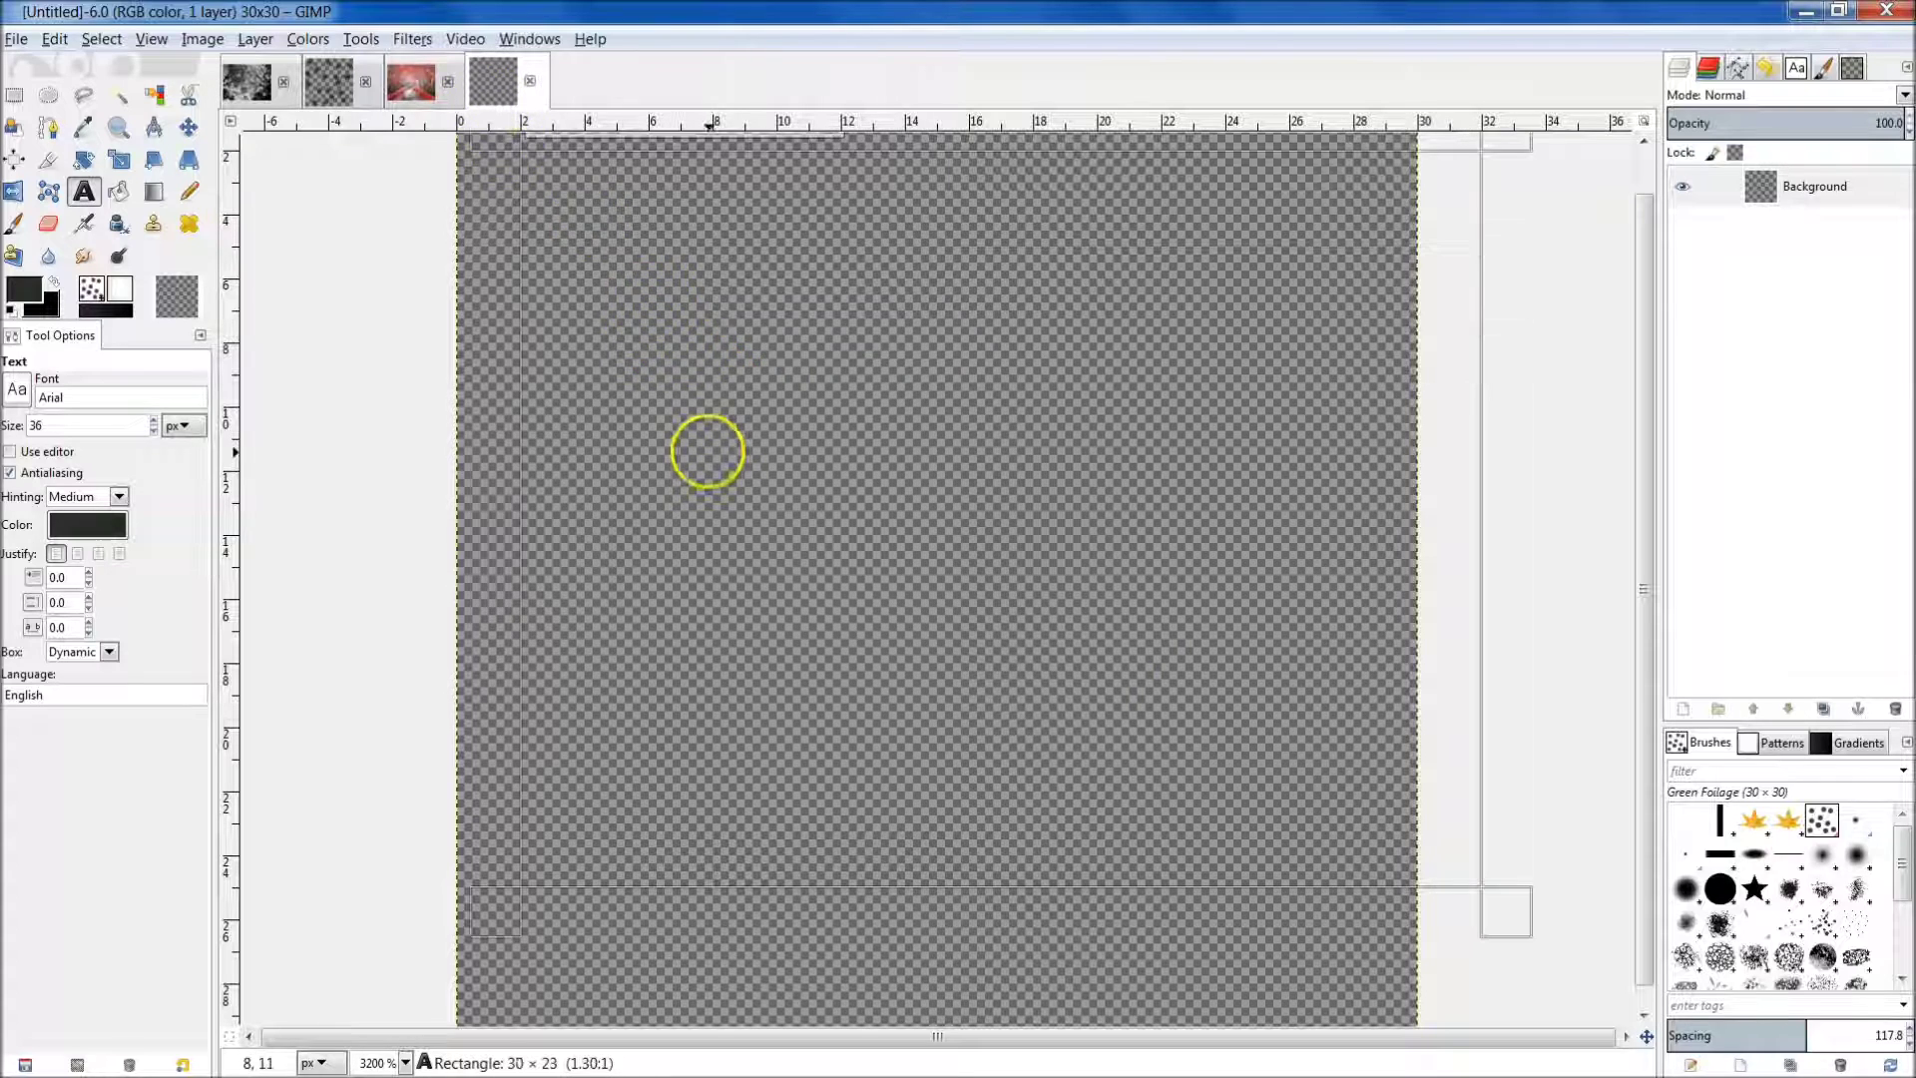
key(minus)
drag(564, 235, 543, 201)
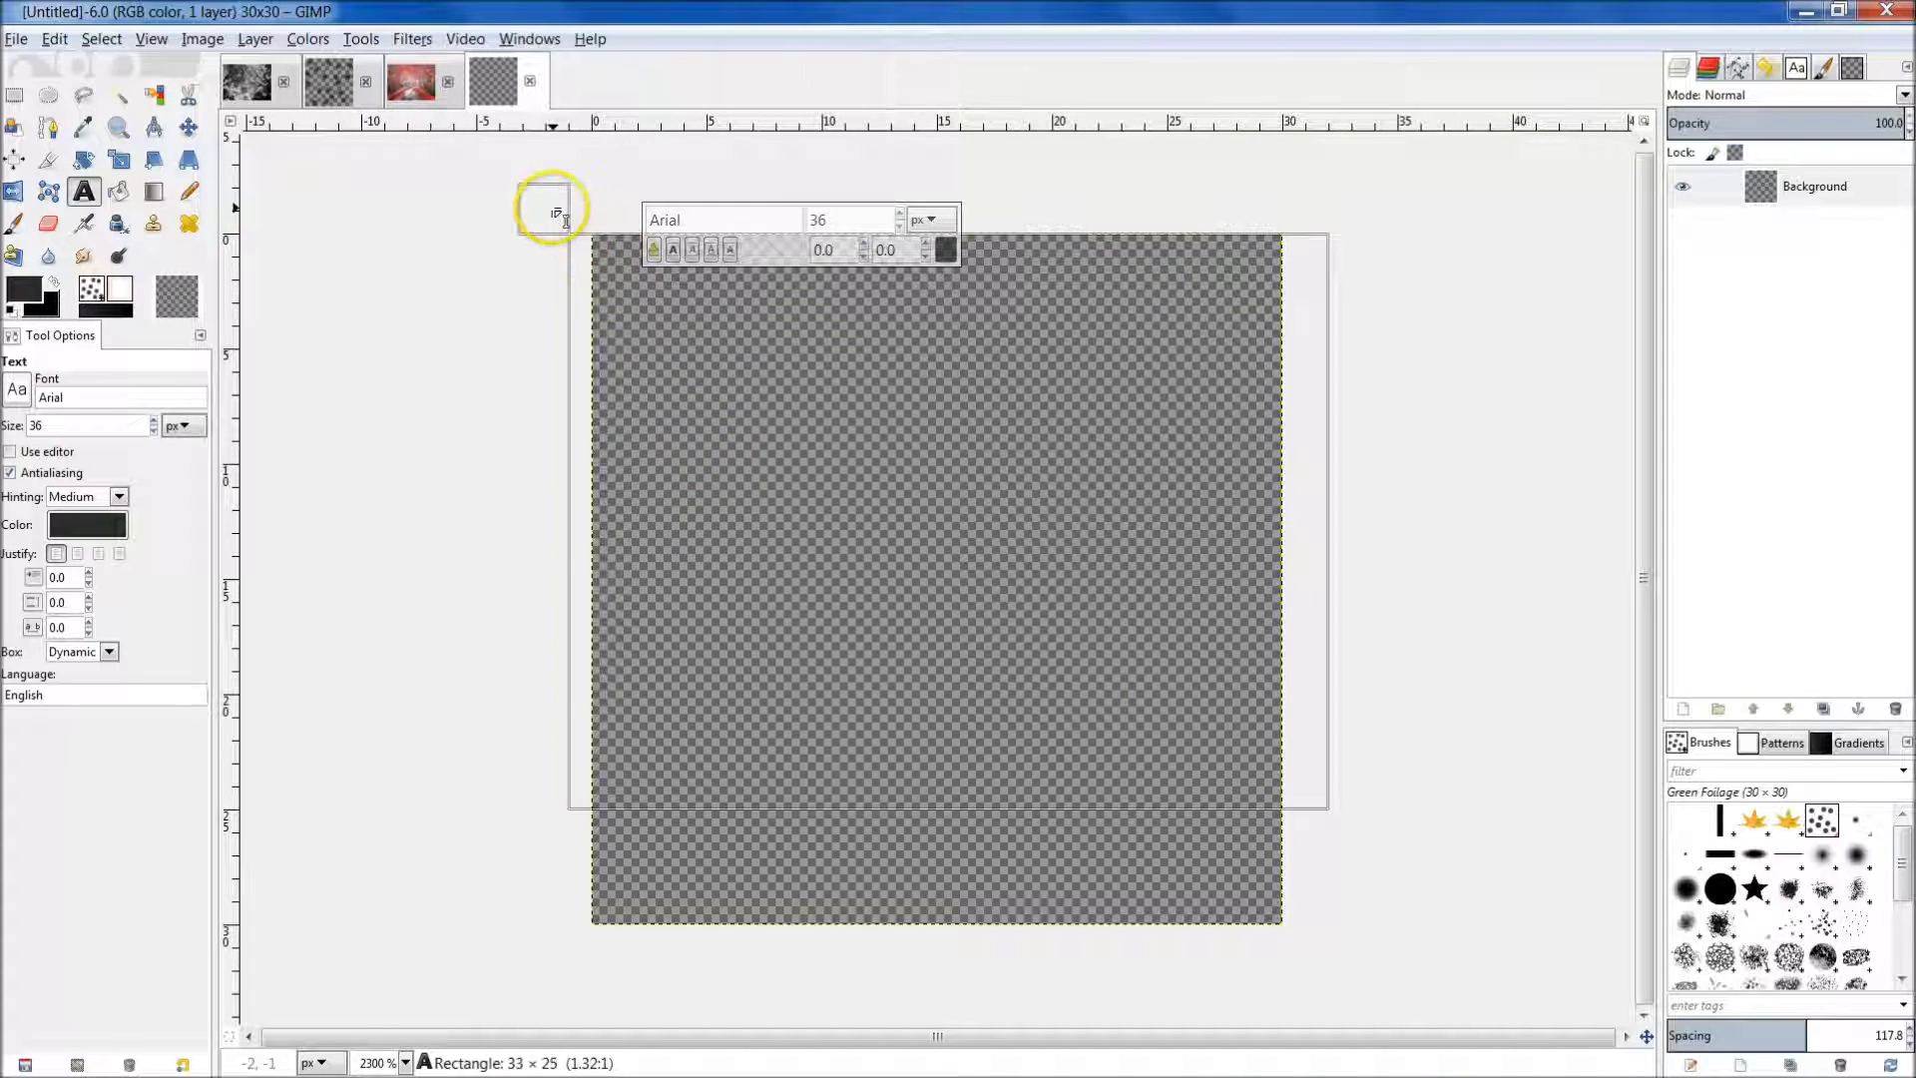
drag(1337, 851, 1310, 963)
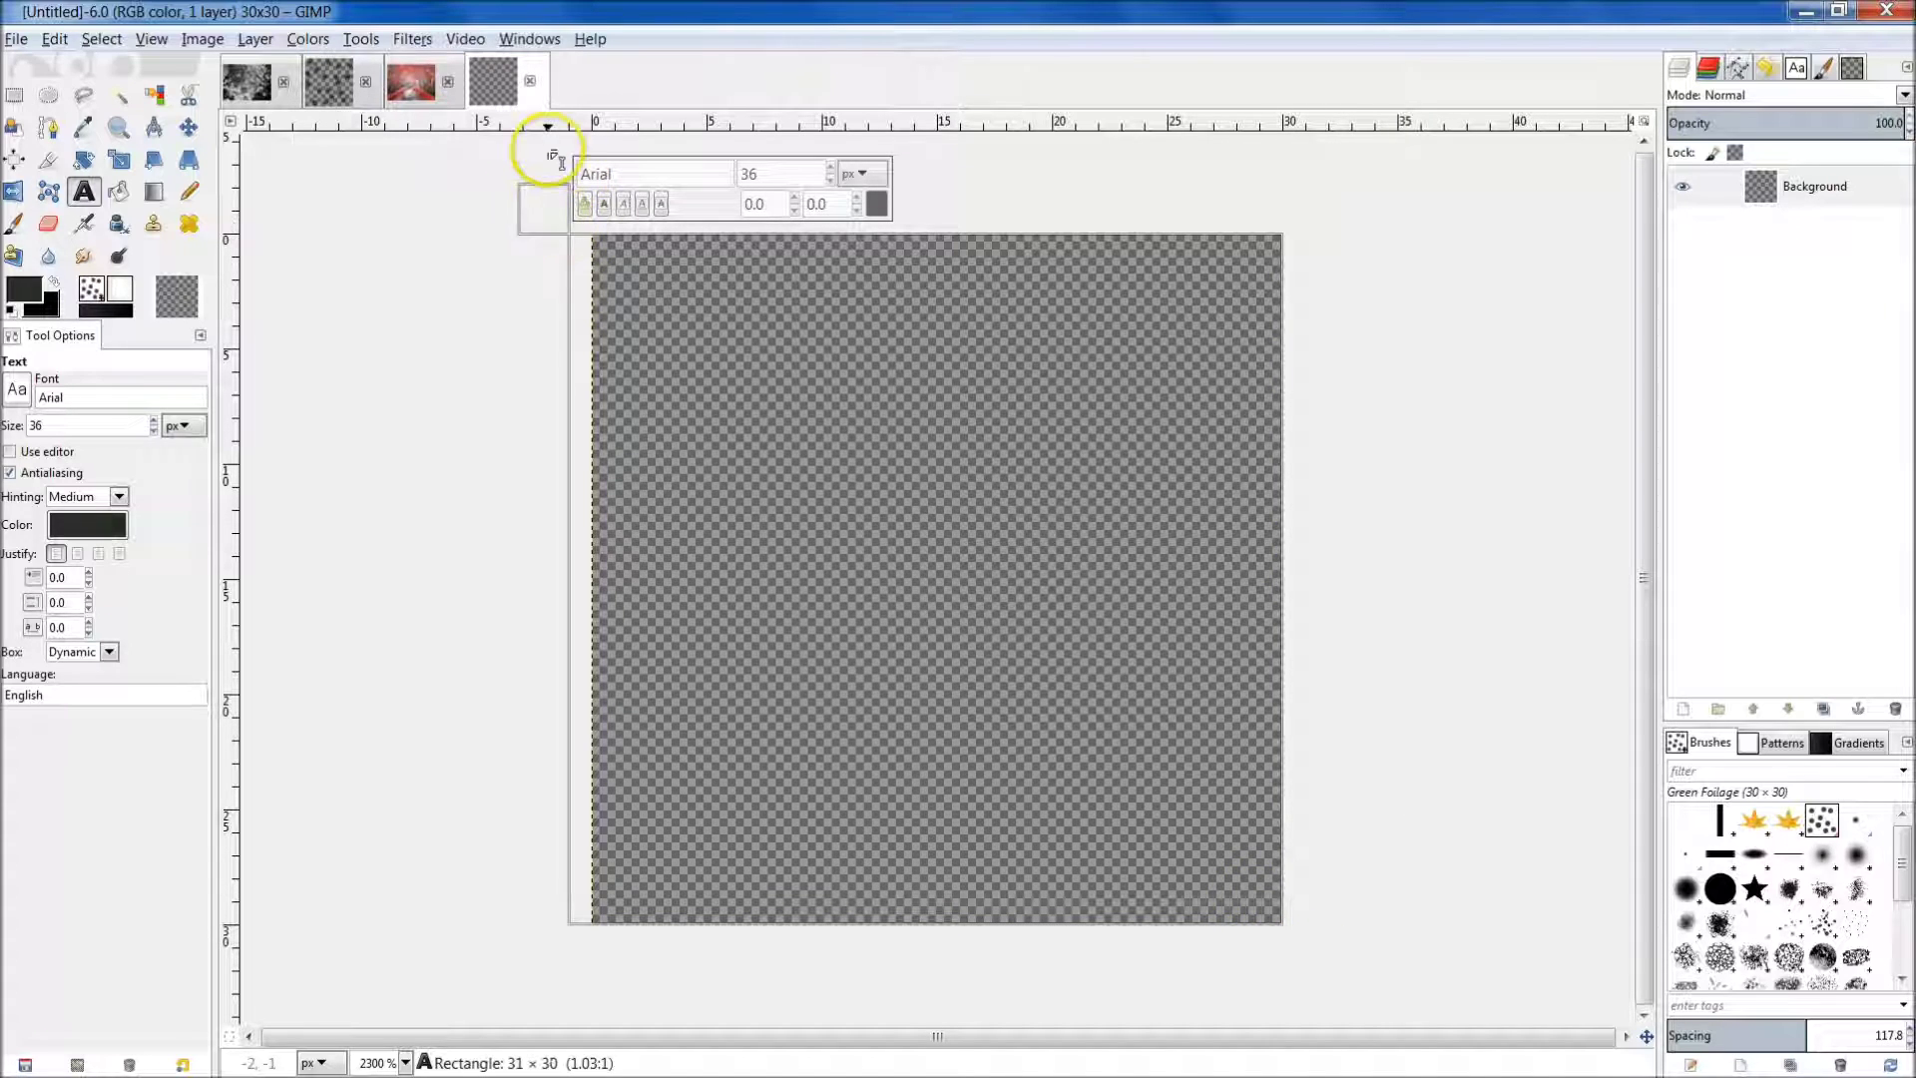
drag(543, 205, 521, 112)
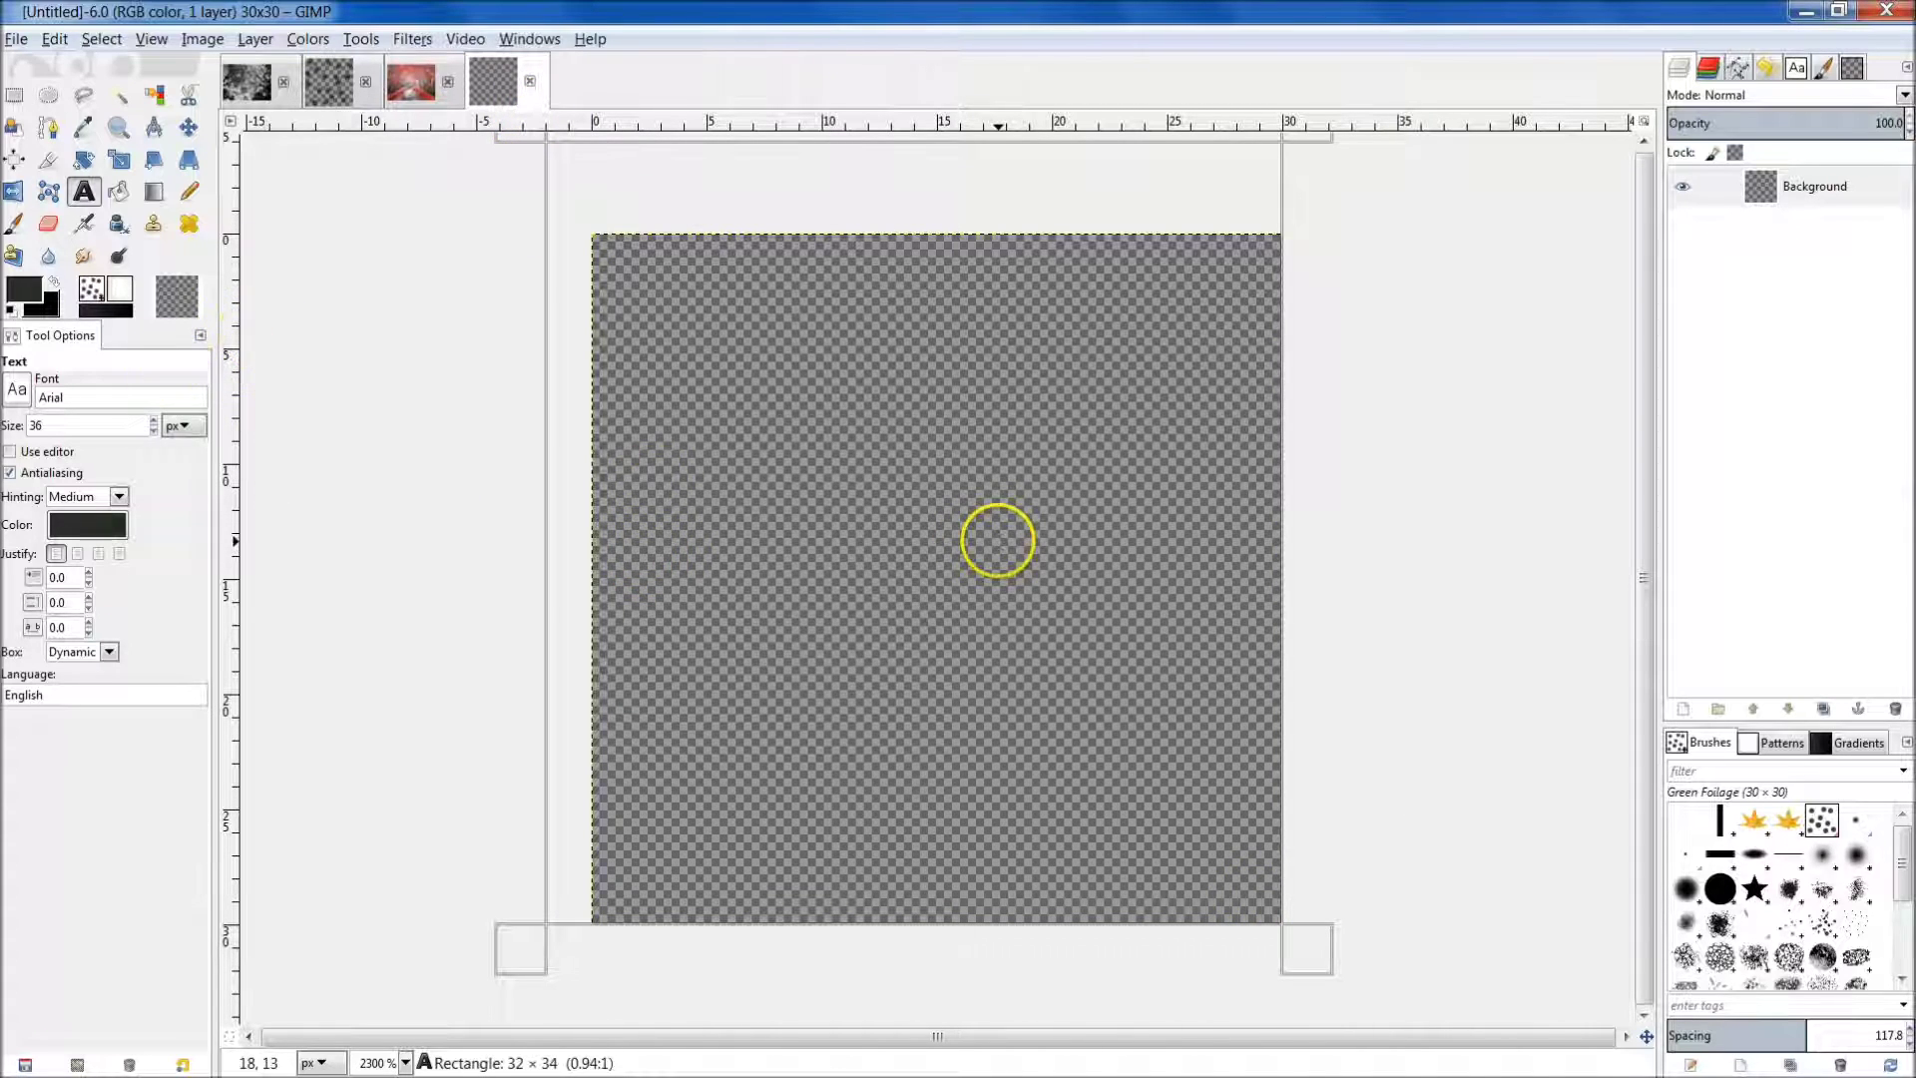
Enter the letter a and narrow the text box from its left side to about 26 × 34 px to centre the letter.
text(a)
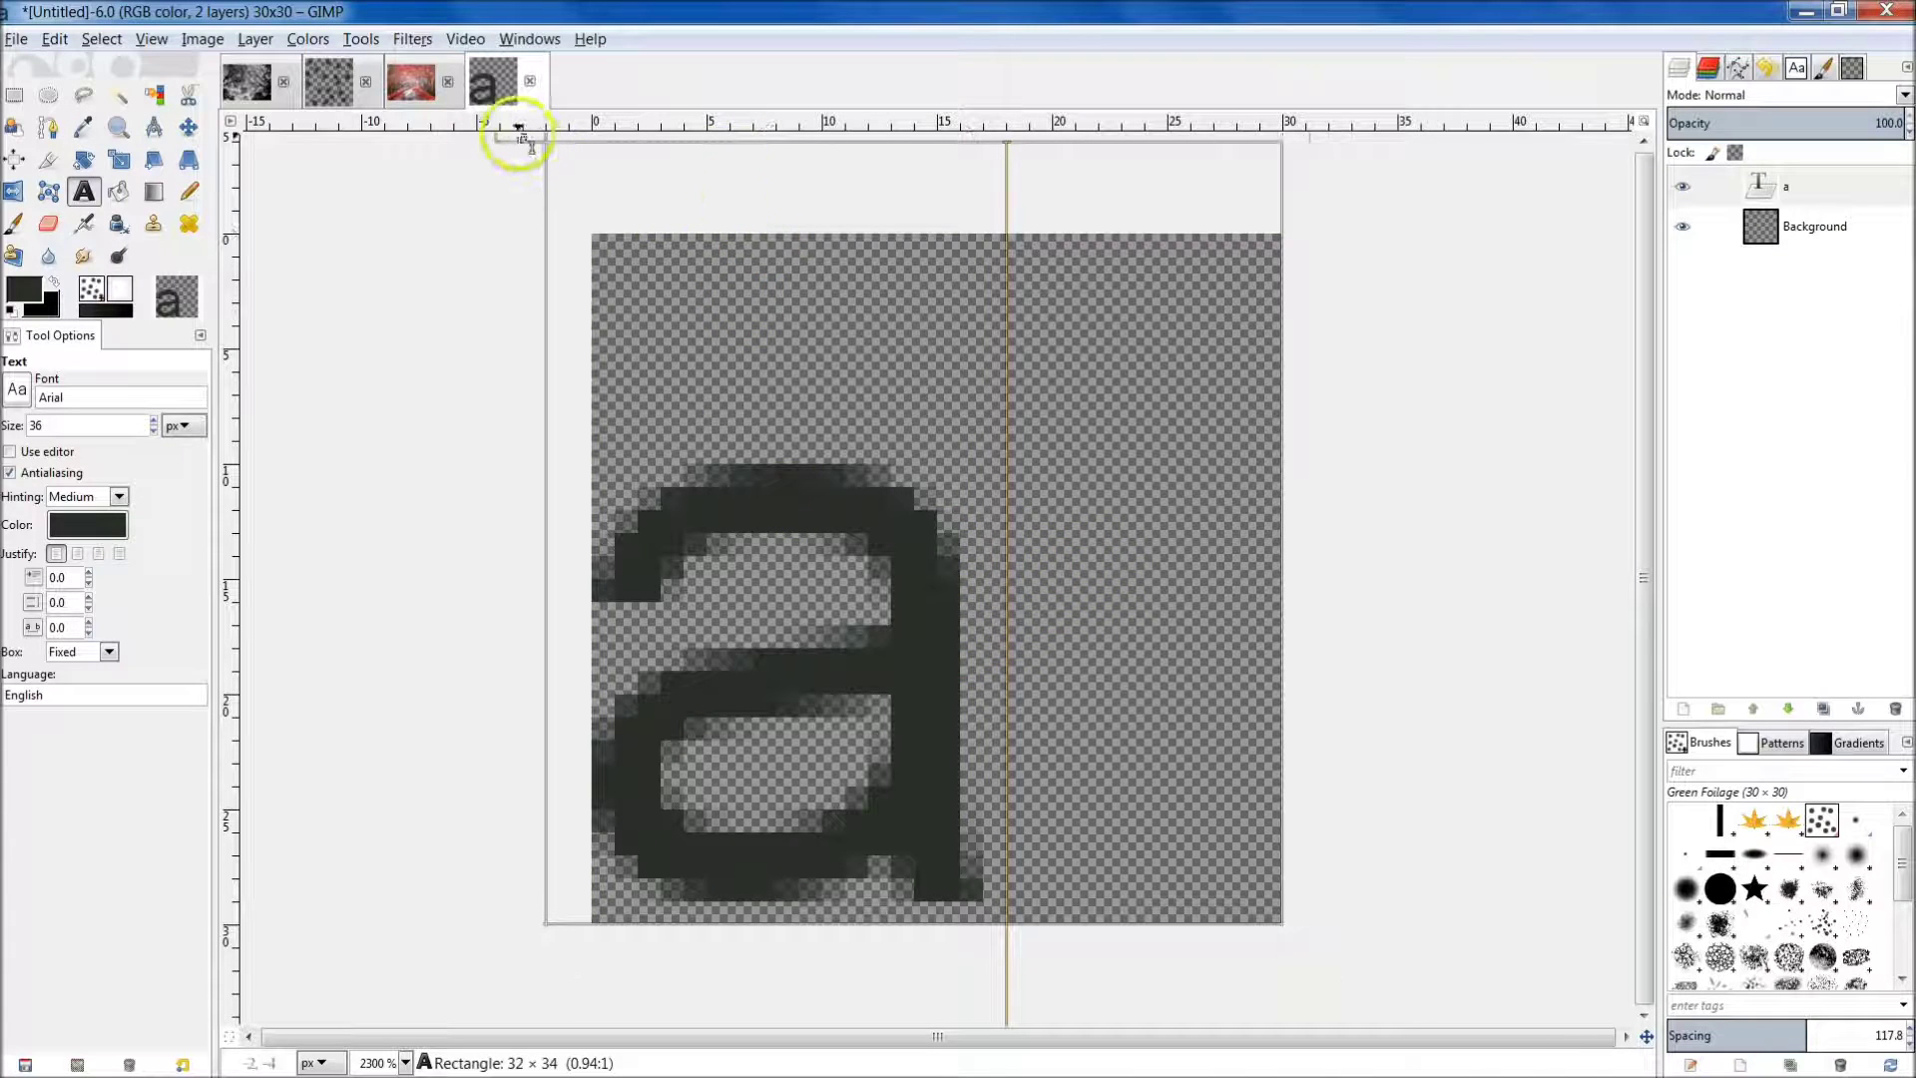
drag(519, 138, 603, 150)
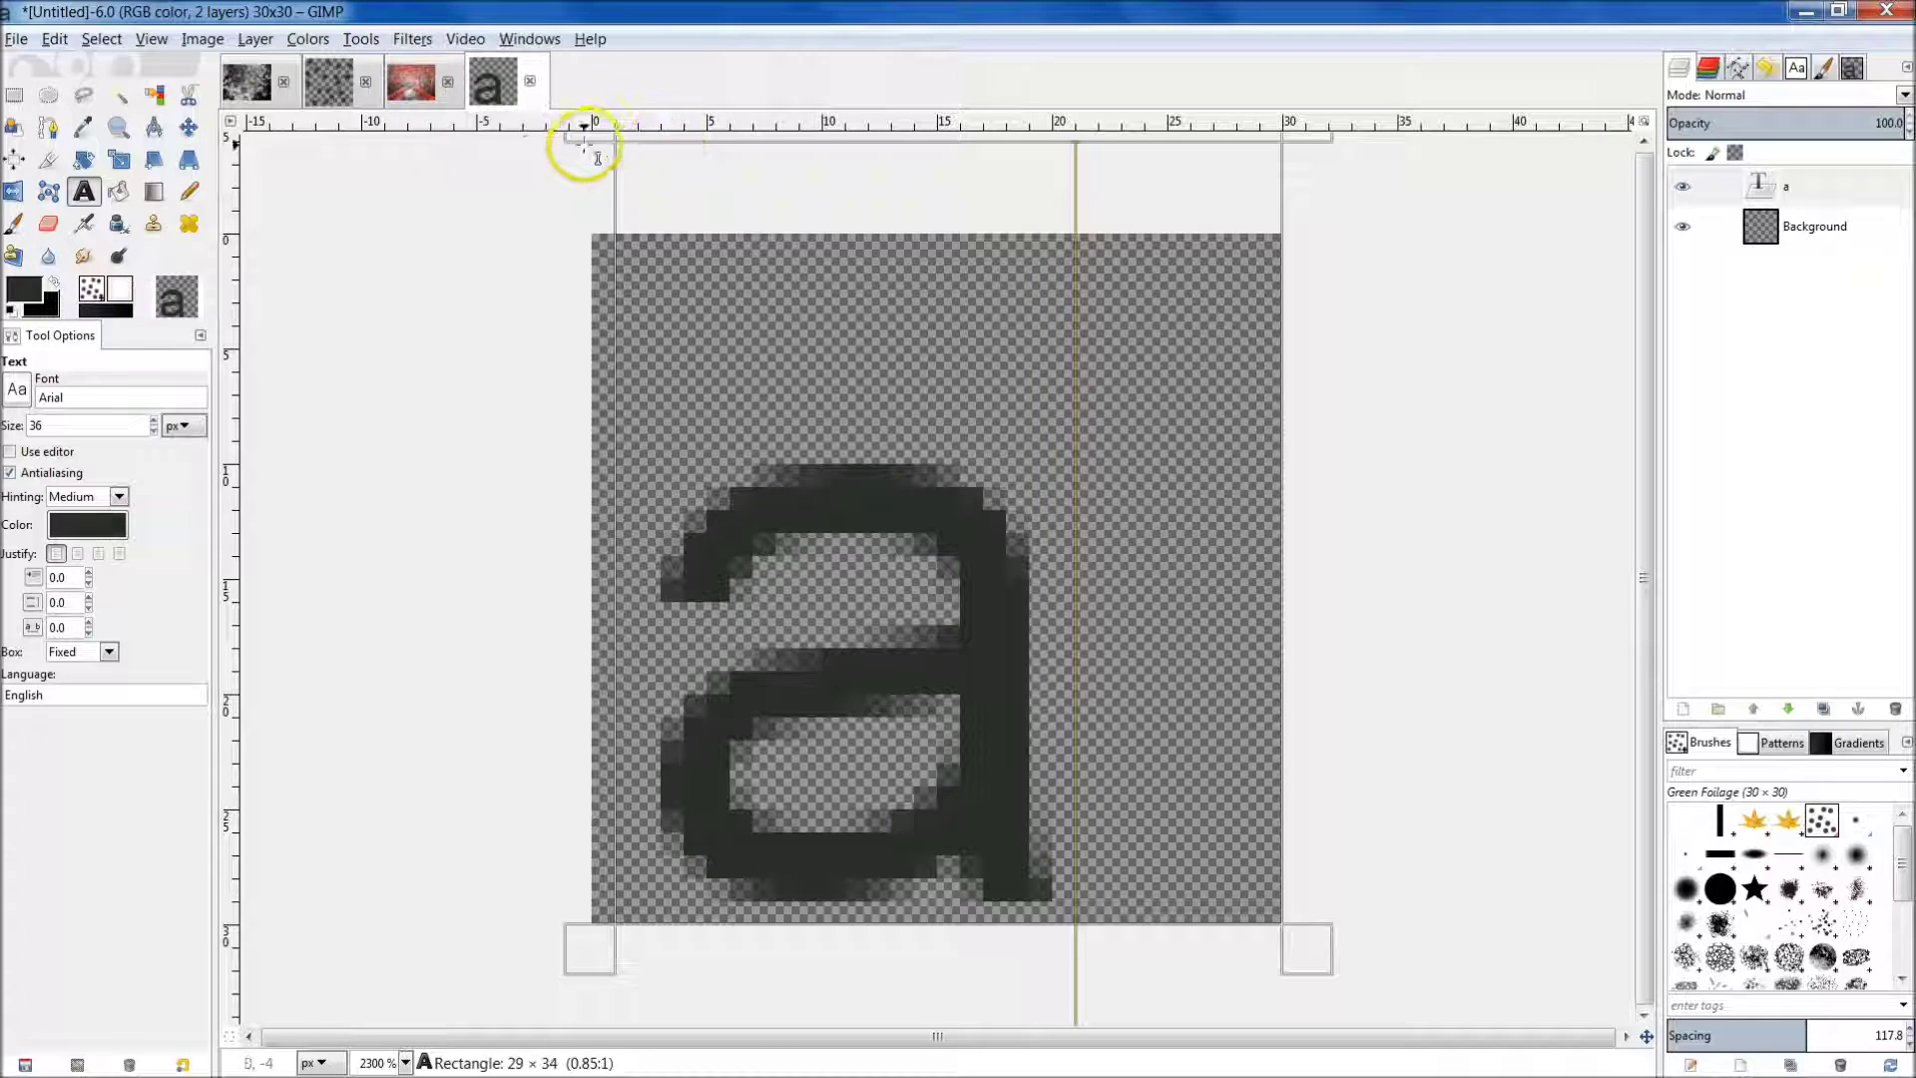
drag(586, 137, 640, 137)
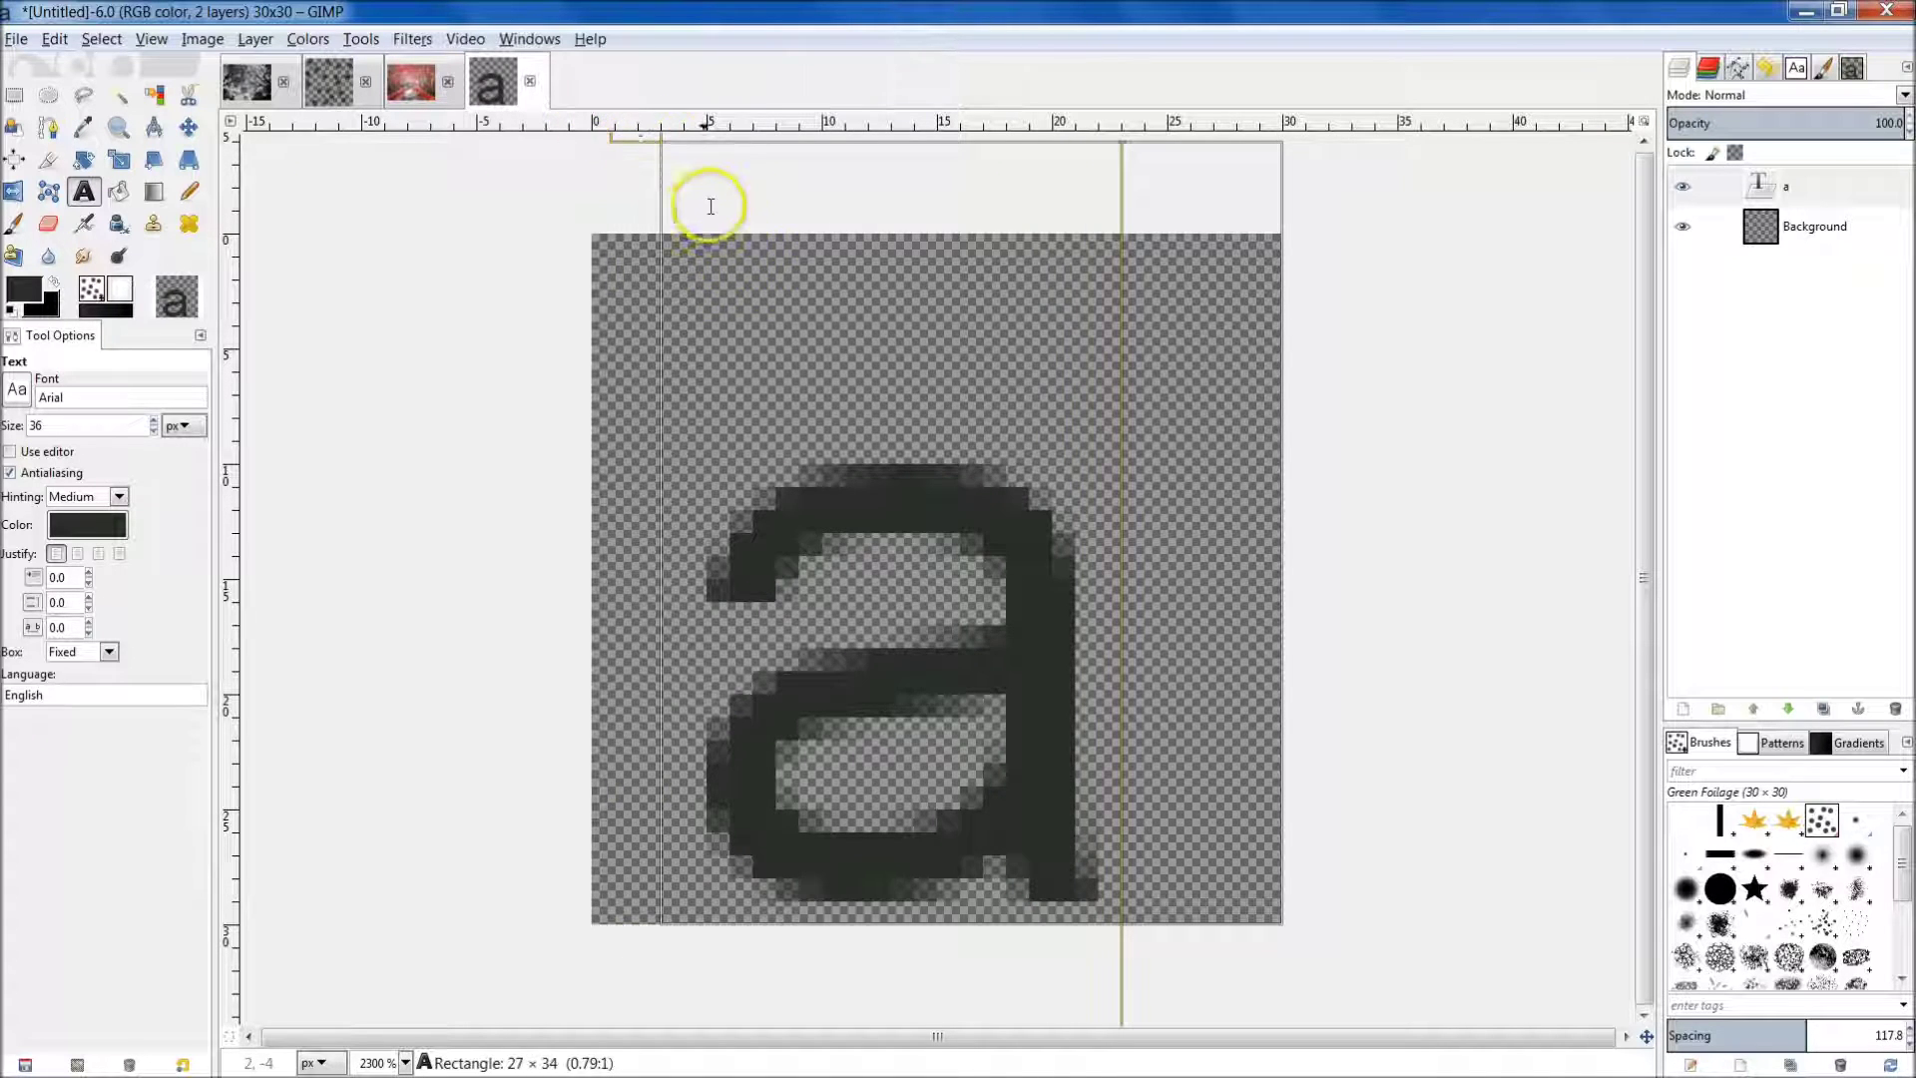
key(minus)
drag(725, 245, 741, 244)
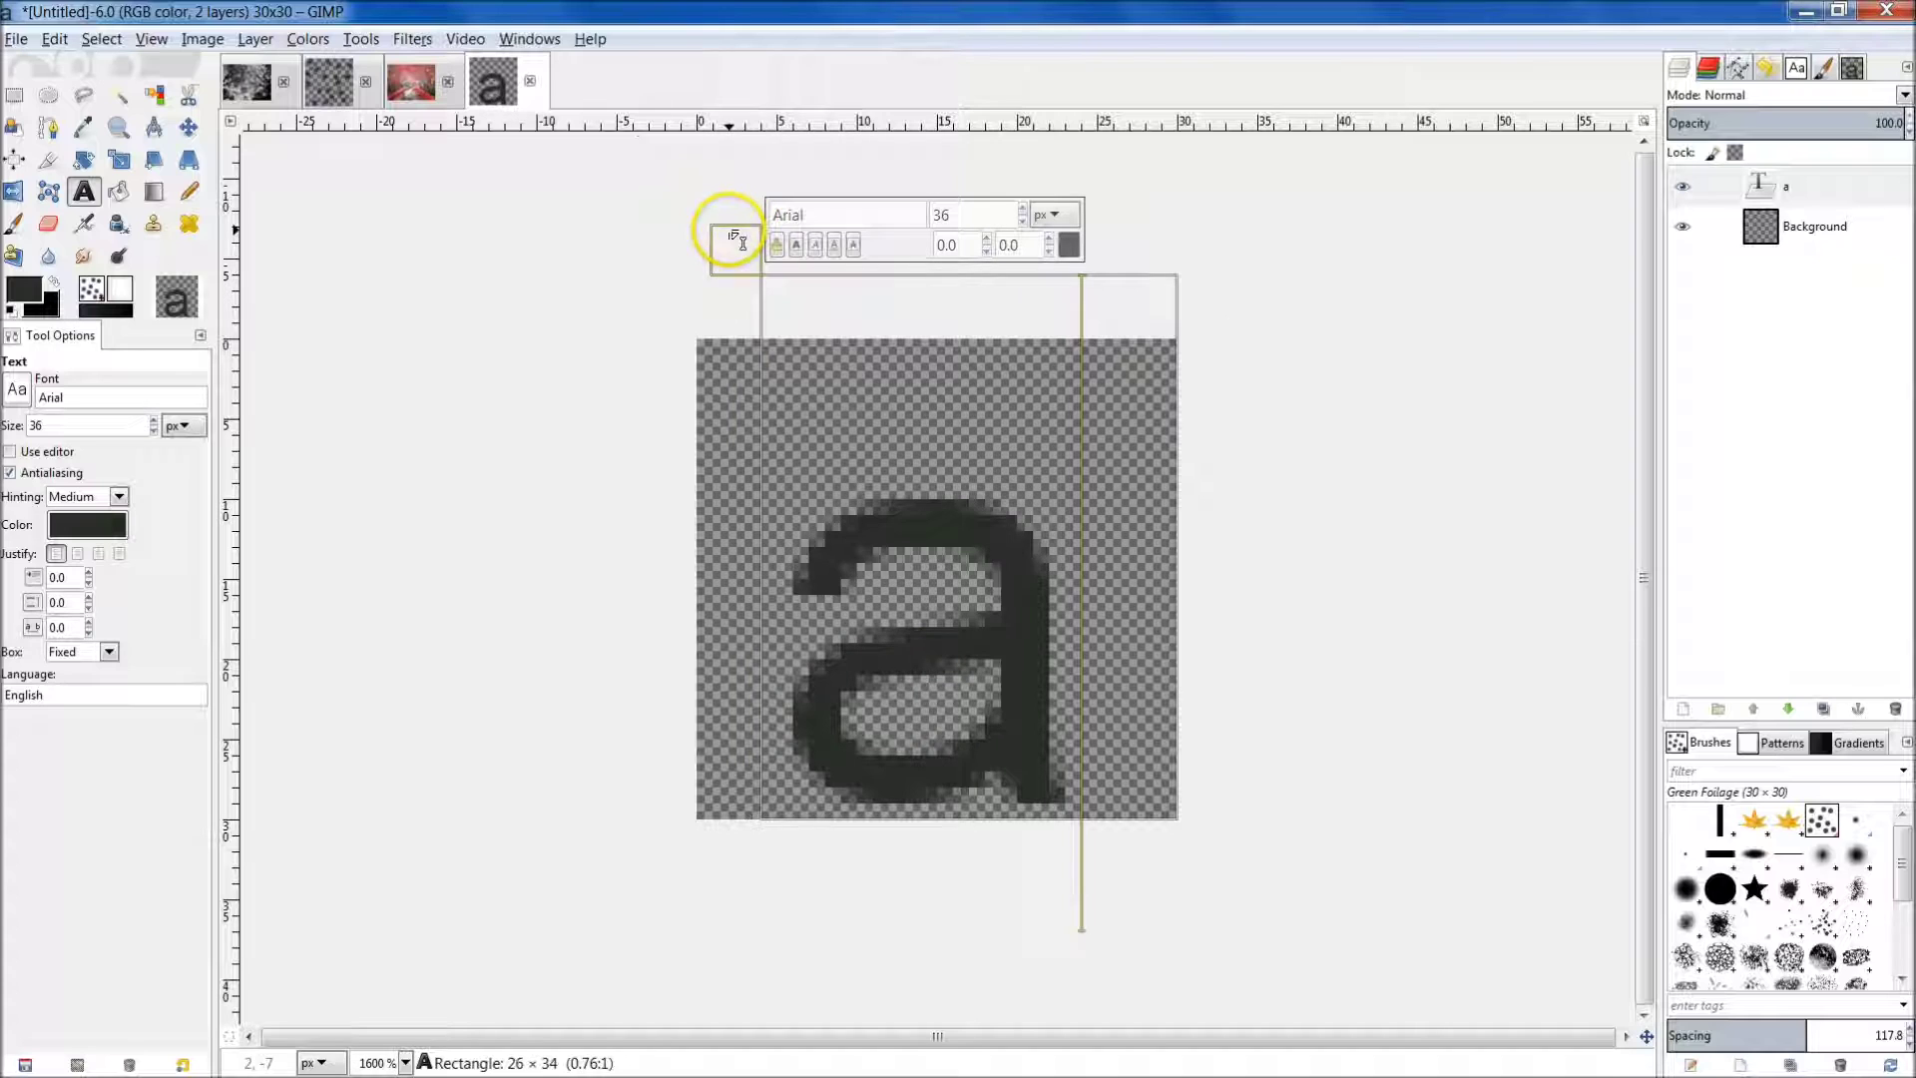
Delete the Background layer and duplicate the letter a text layer three times.
click(1826, 227)
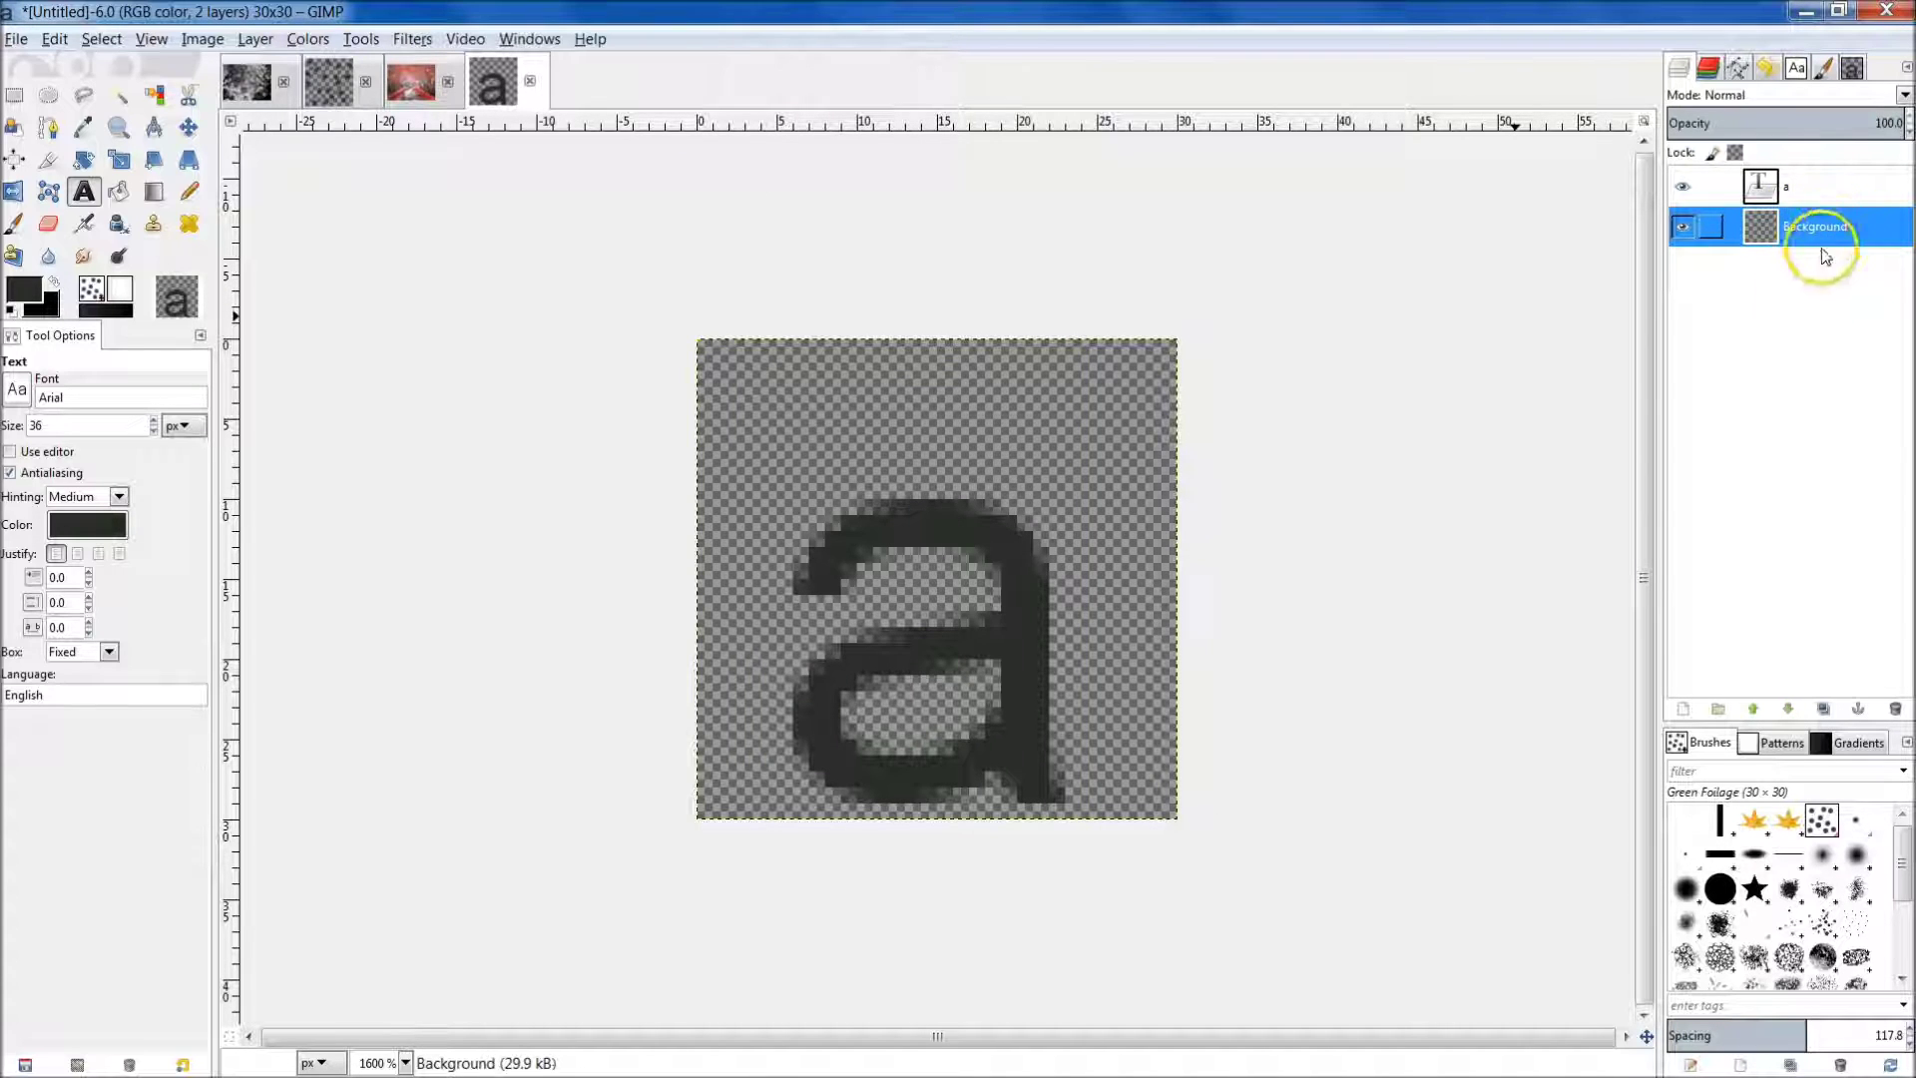
click(1896, 709)
click(1783, 182)
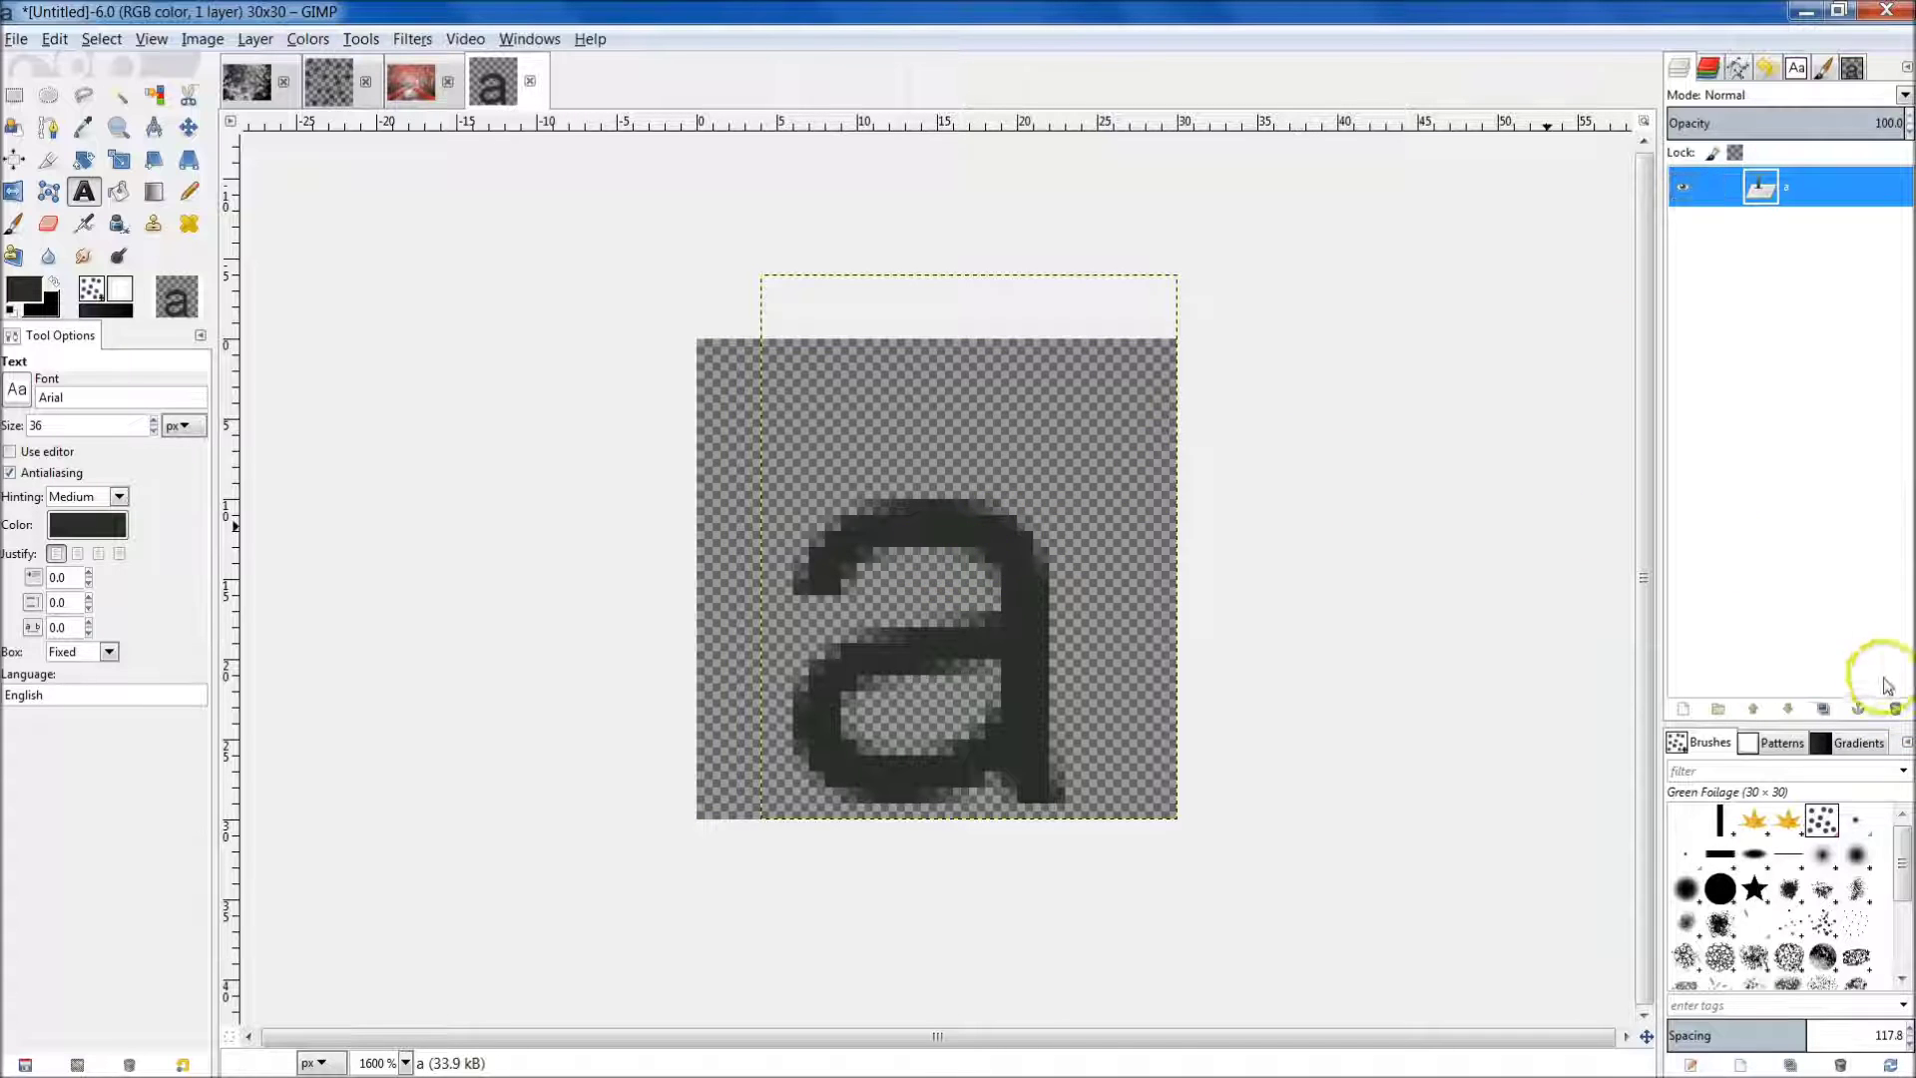
click(1822, 709)
click(1822, 711)
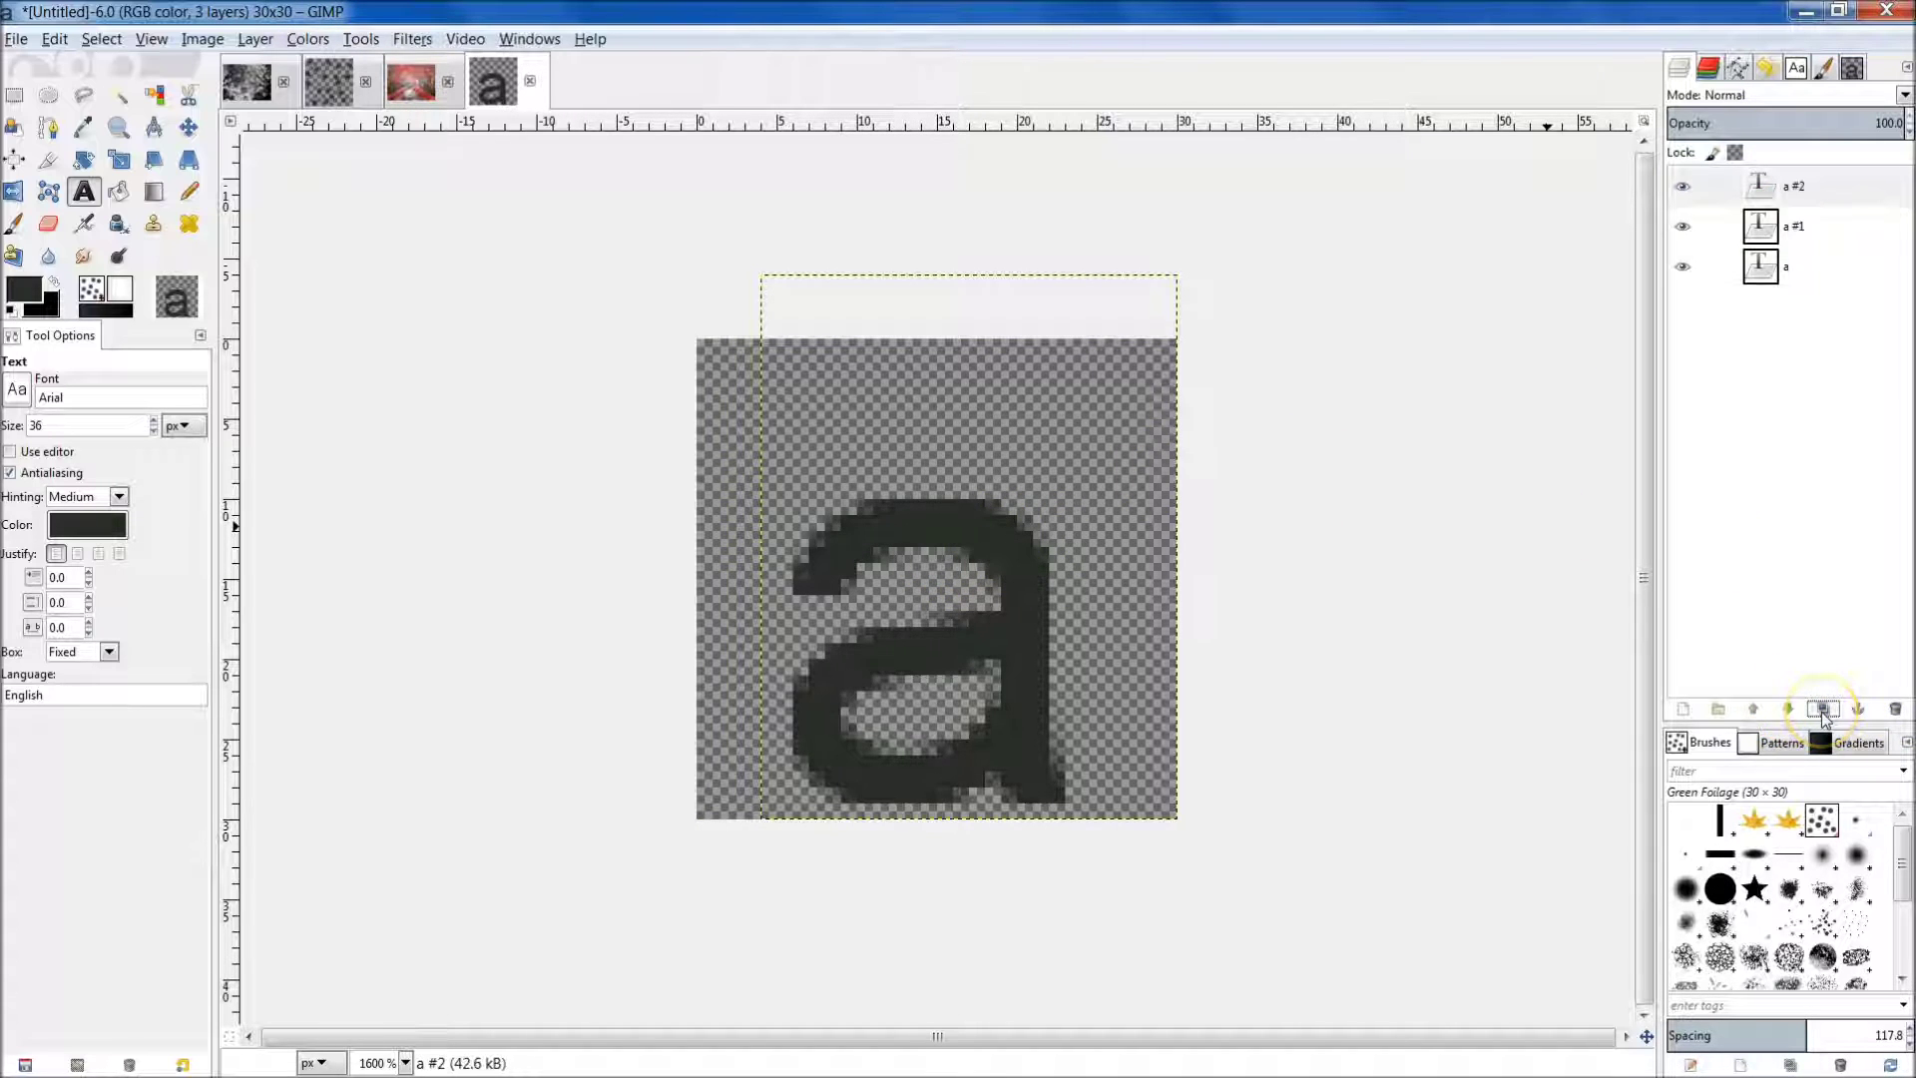
click(1818, 710)
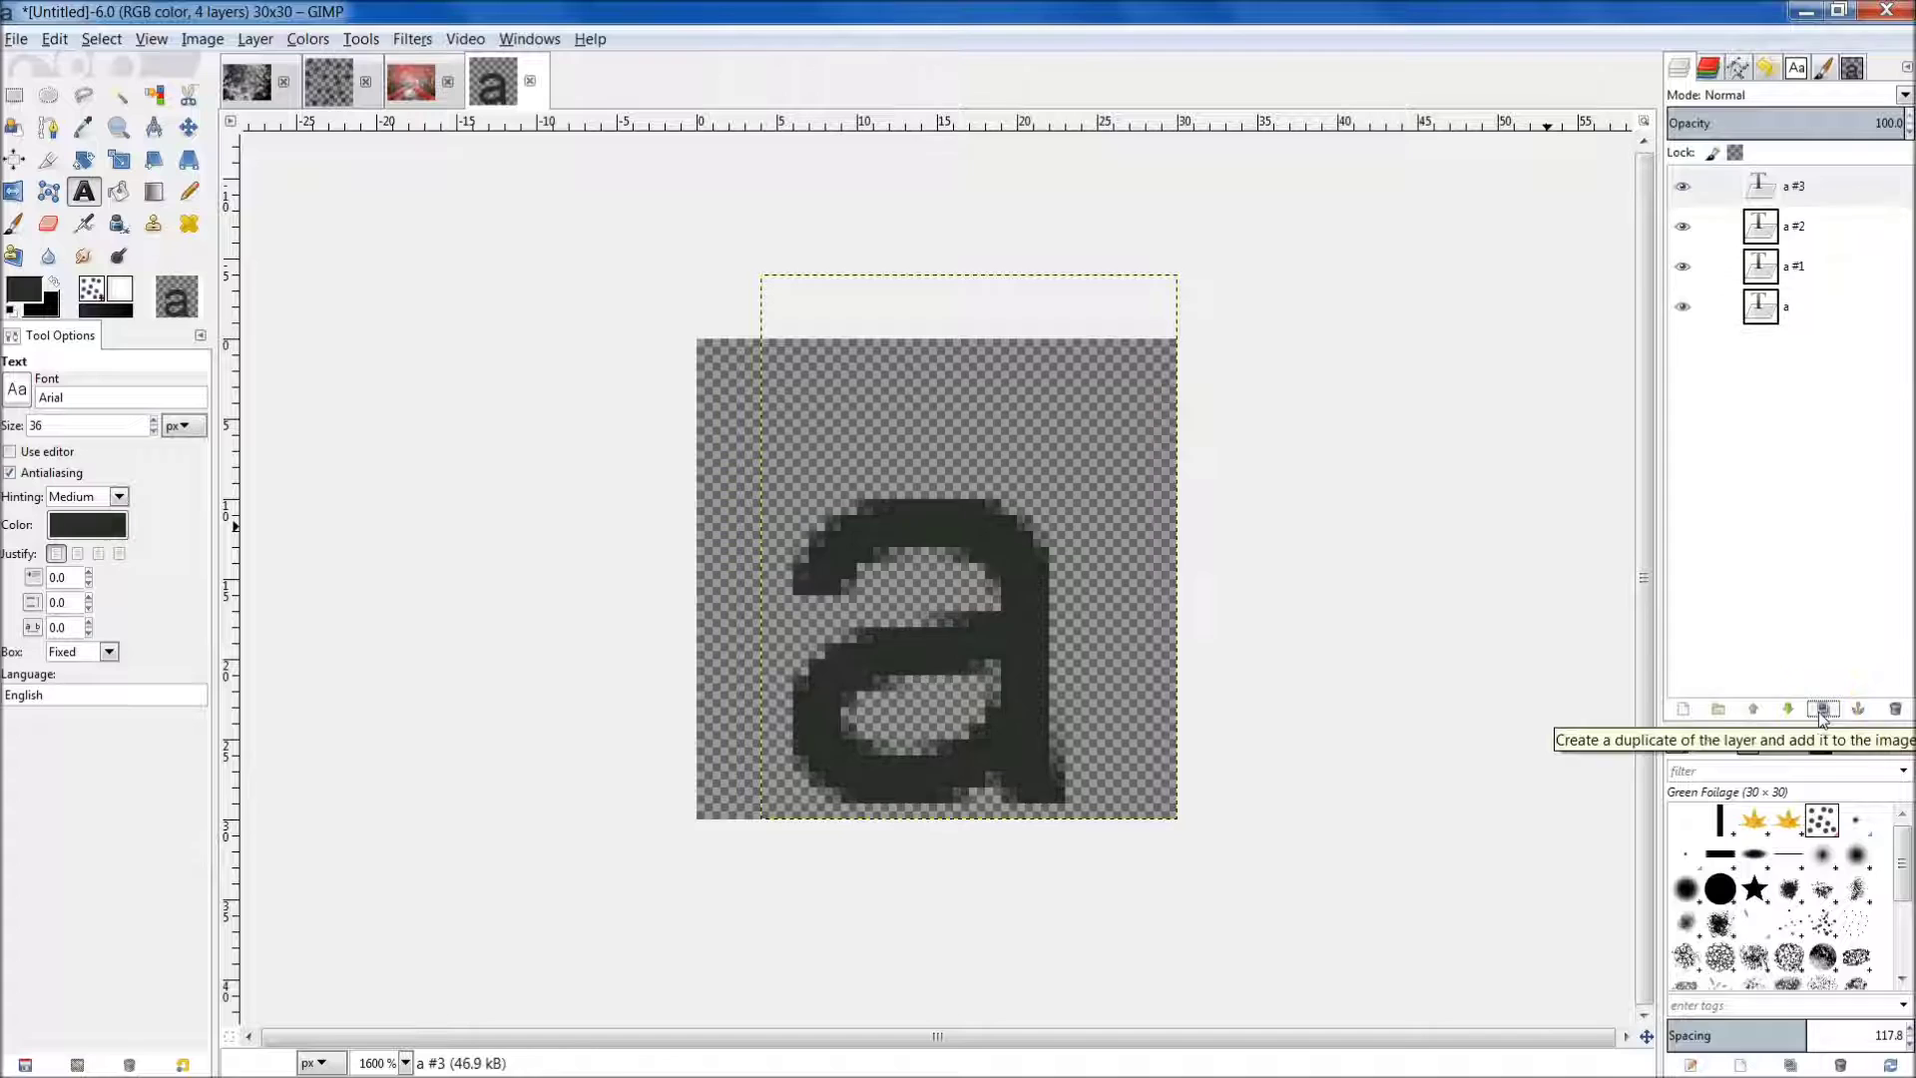
Show only the a #2 layer and replace its text with the letter b.
shift+click(1682, 229)
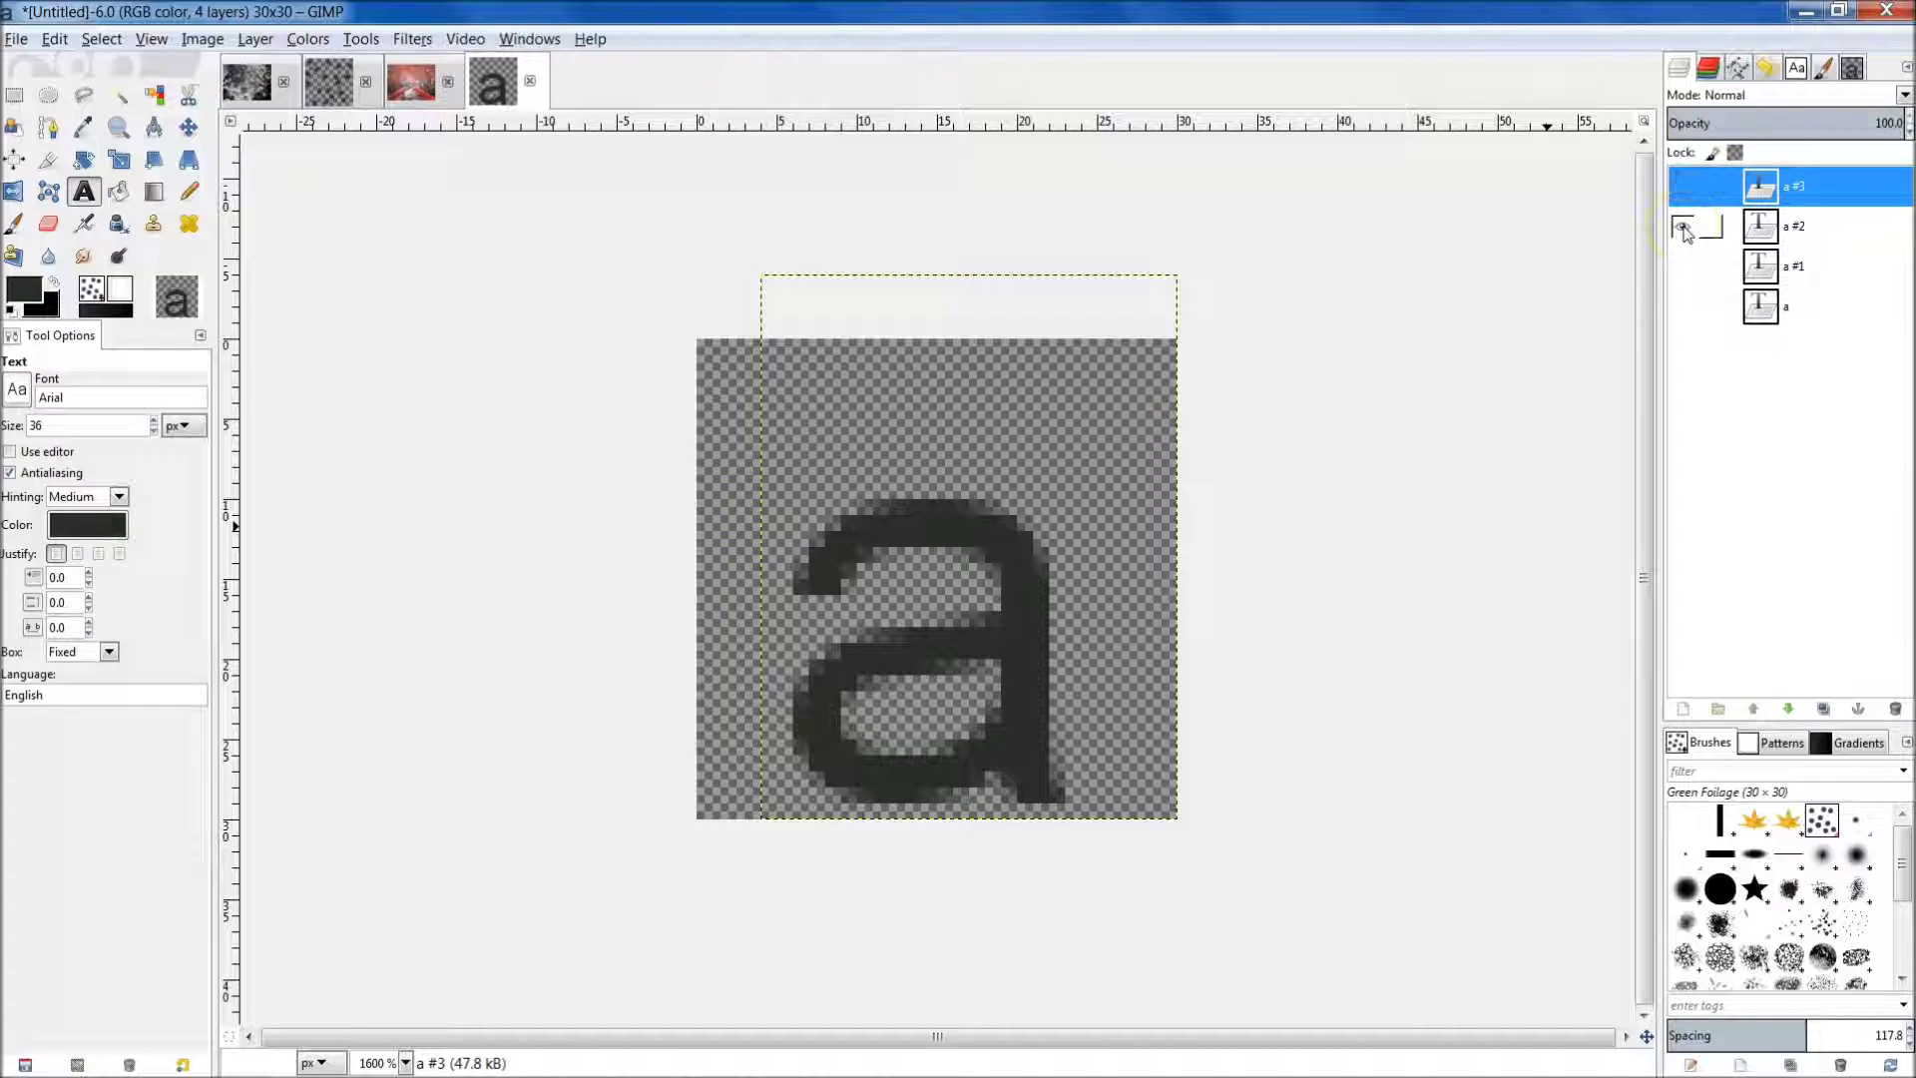
click(1061, 558)
double_click(841, 548)
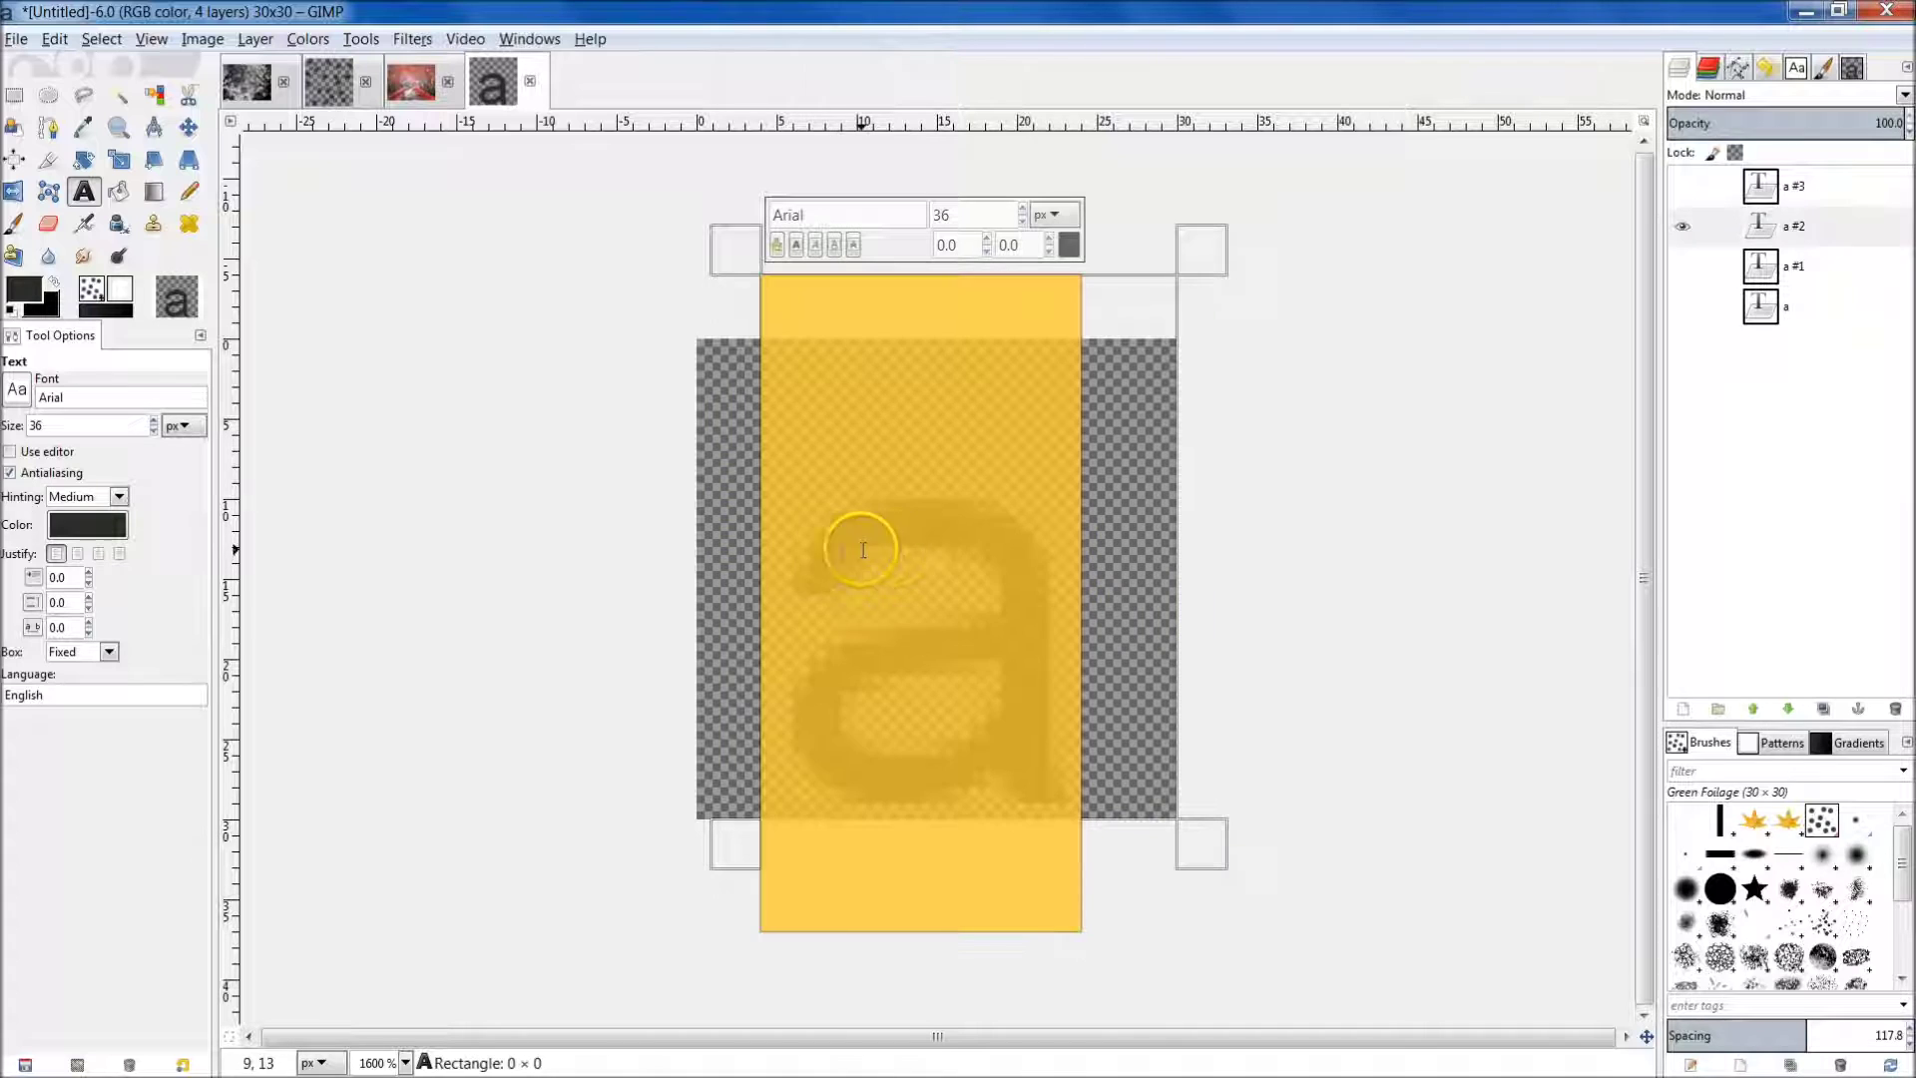
text(b)
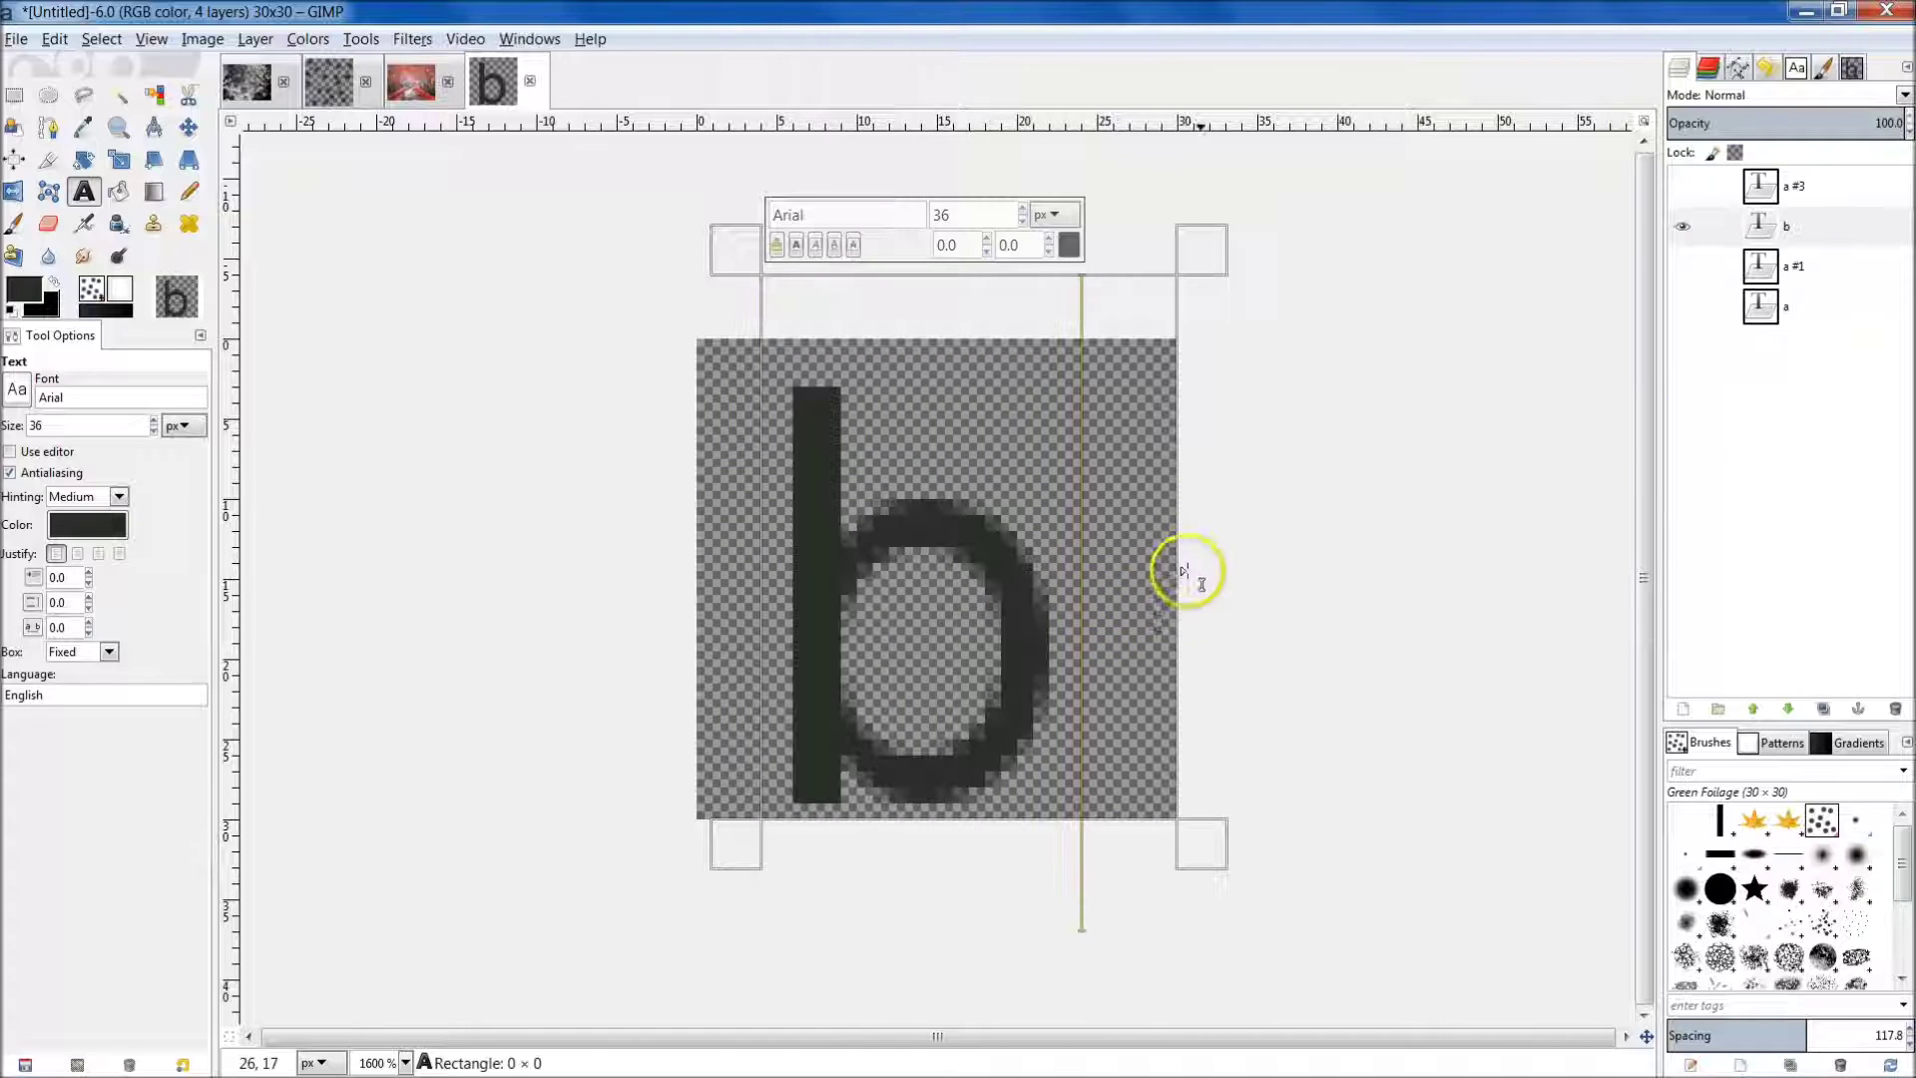
Show only the a #1 layer and replace its text with the letter c.
click(1788, 267)
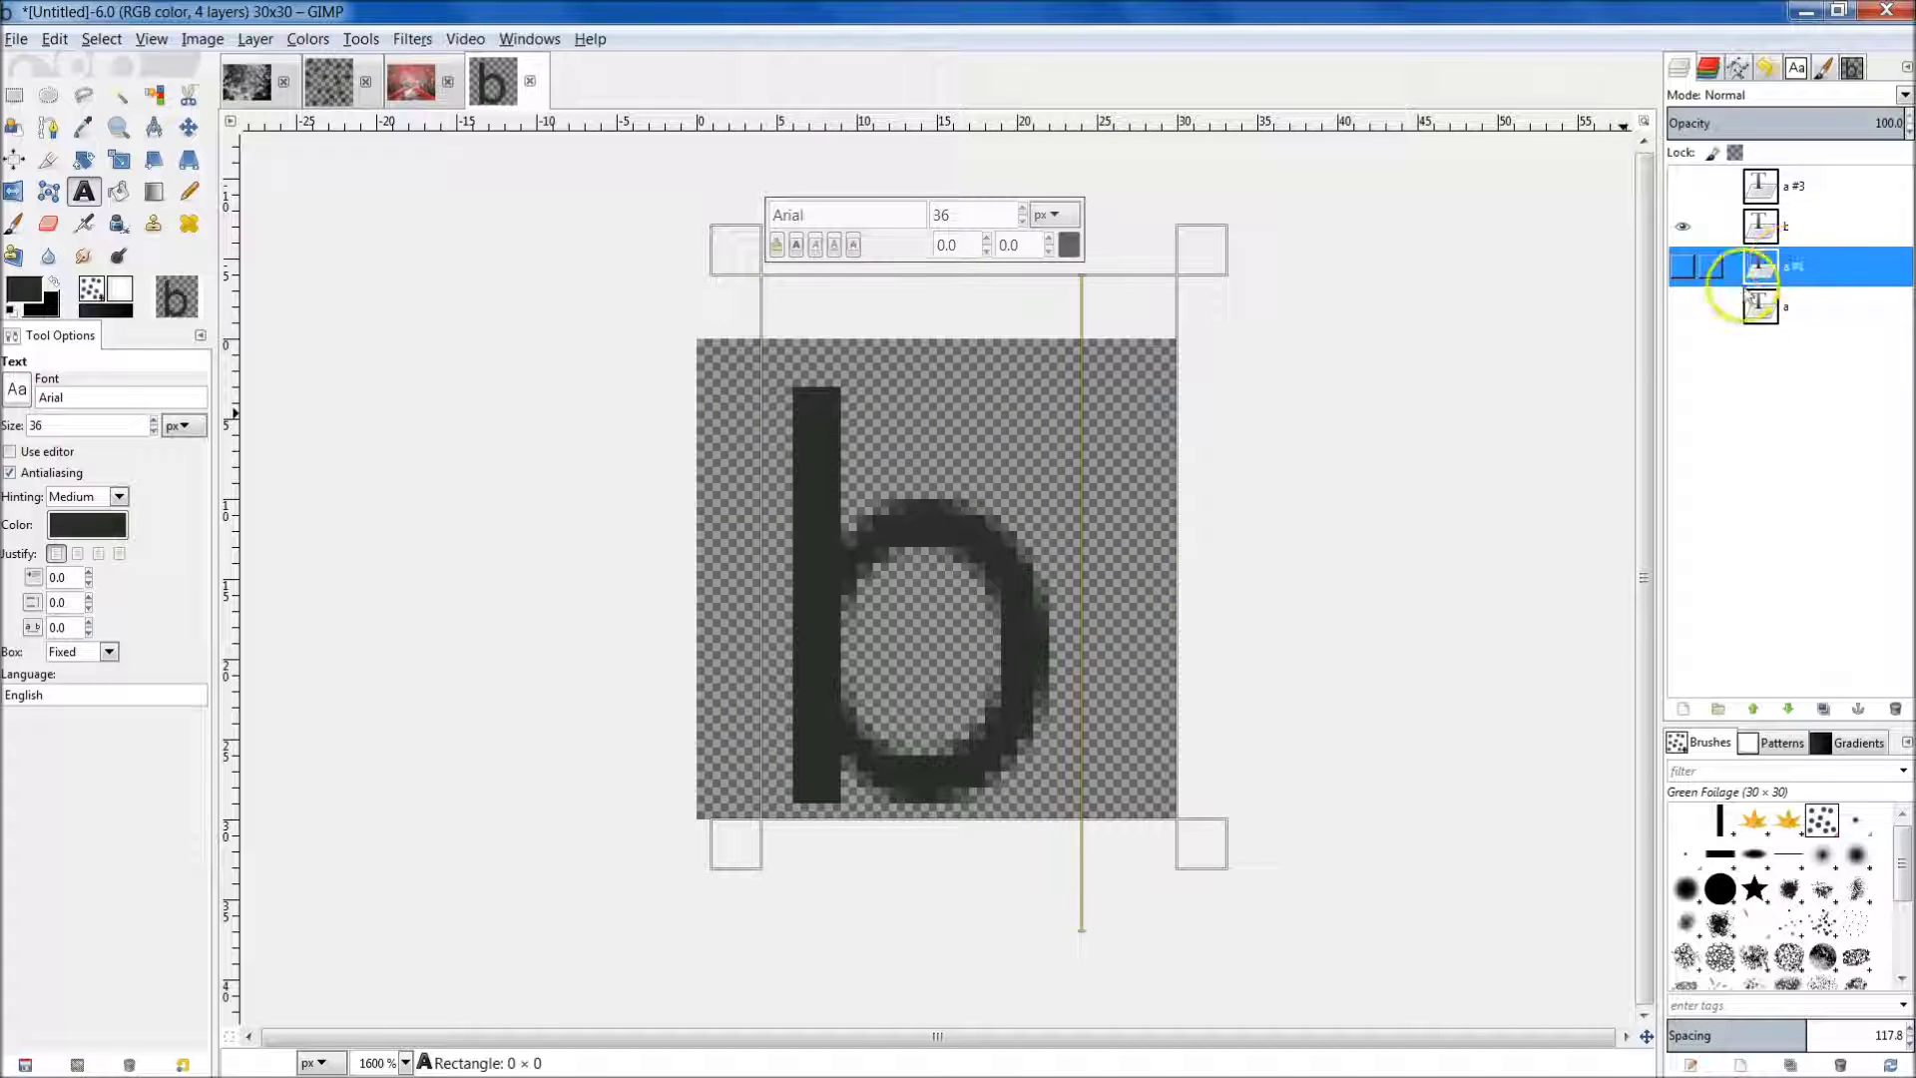
shift+click(1682, 267)
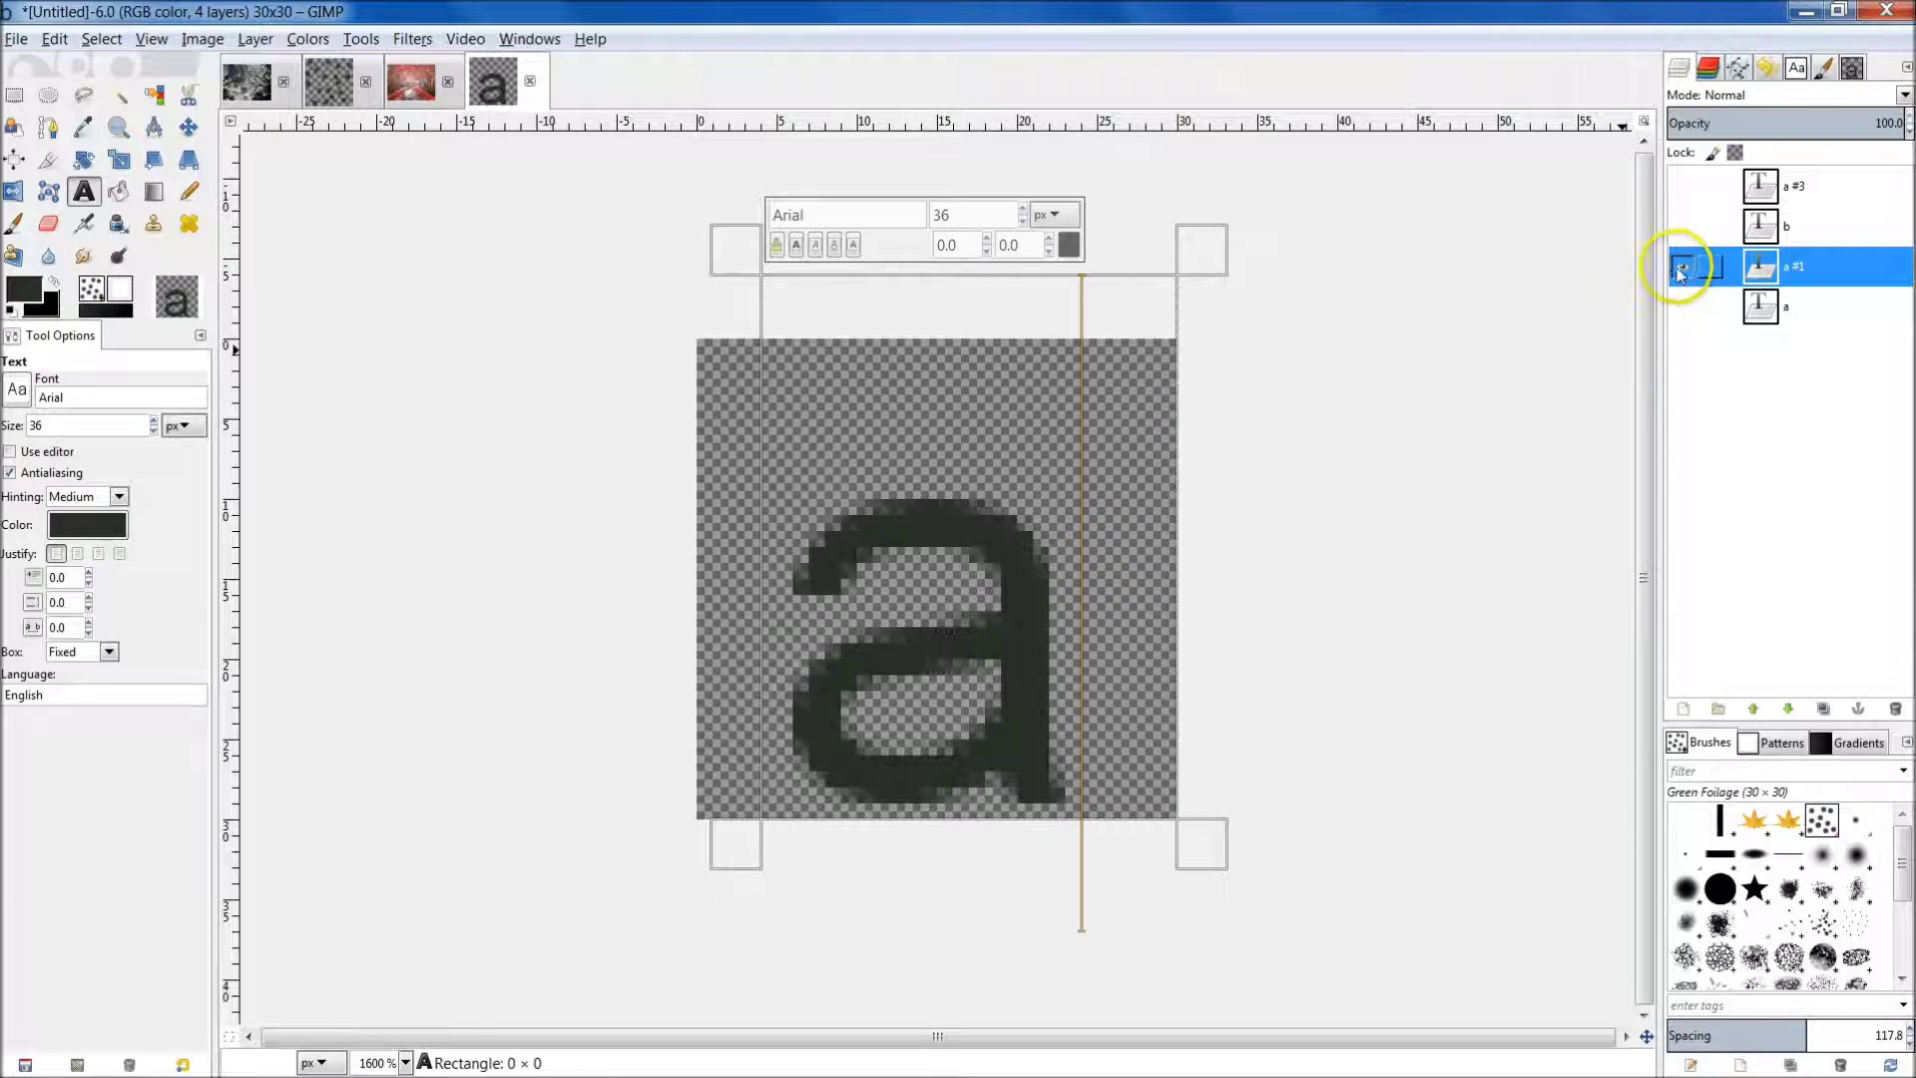
double_click(864, 584)
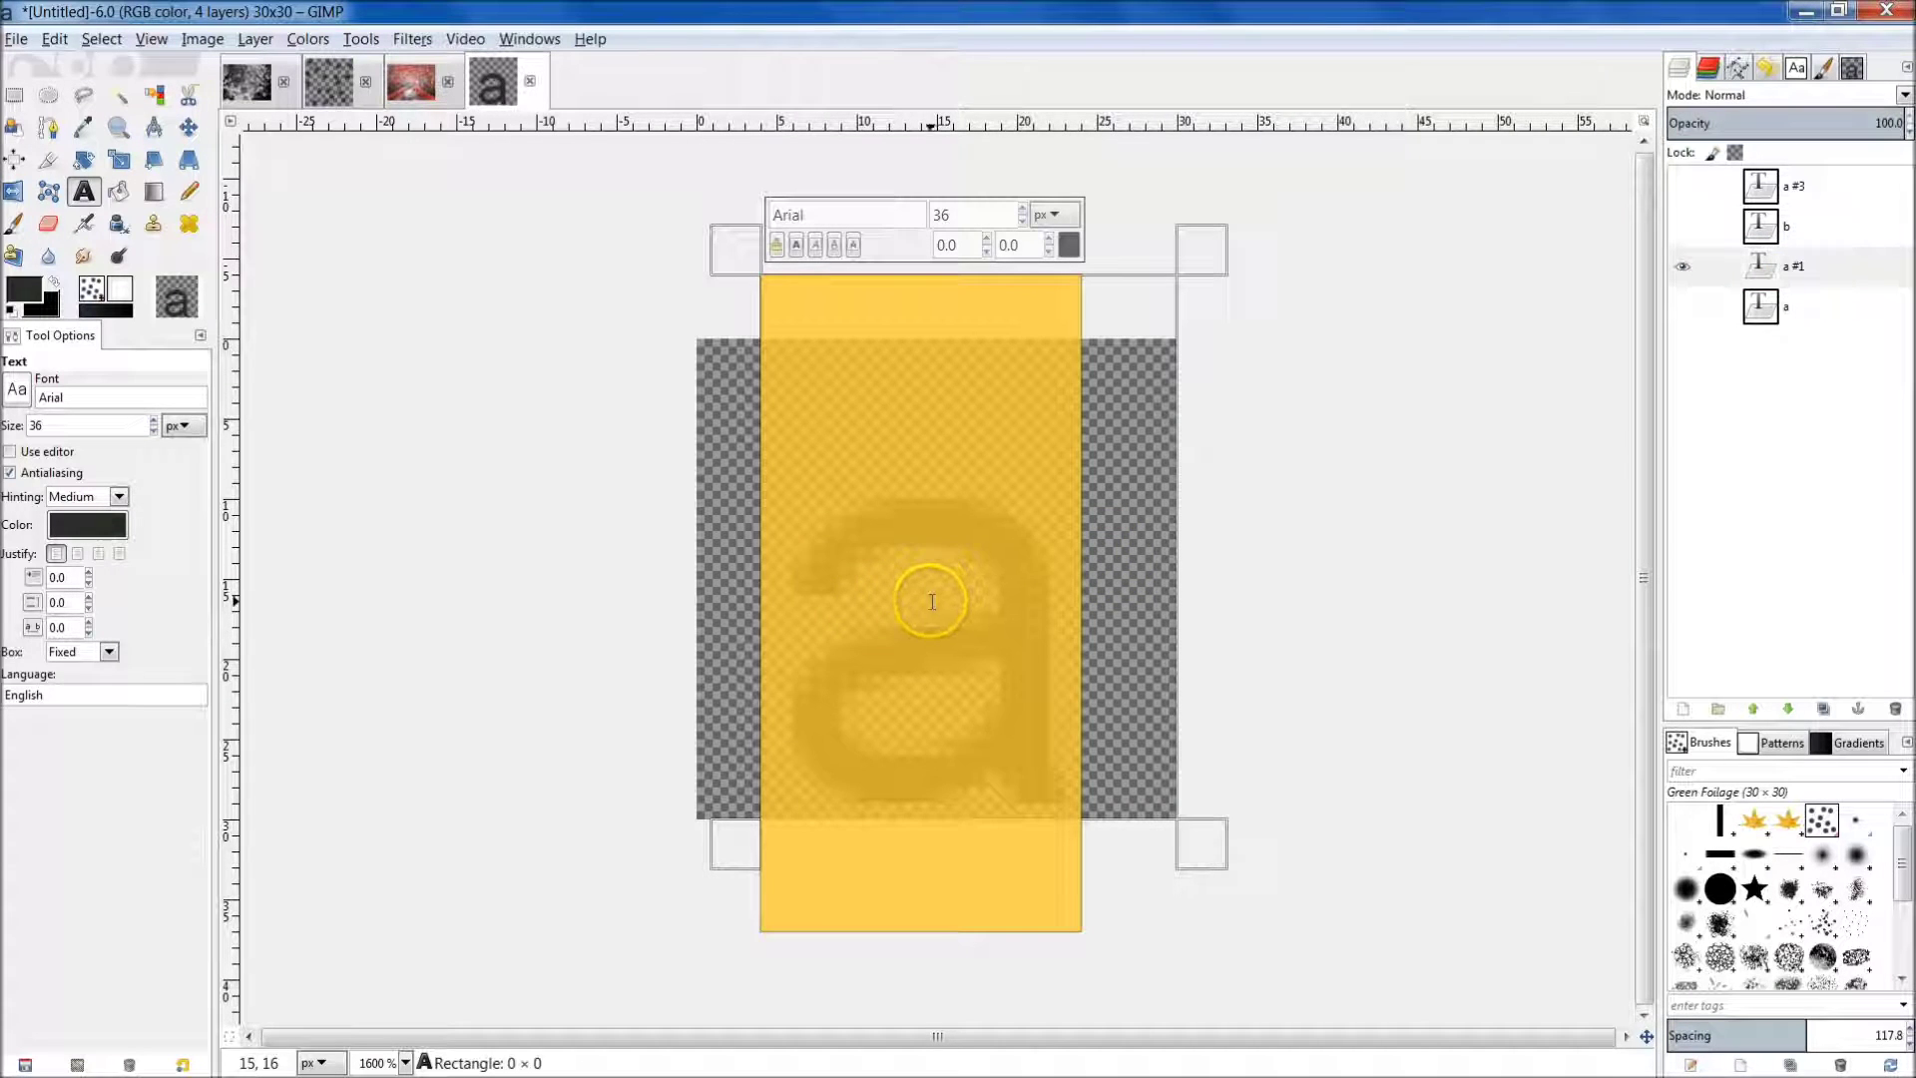
text(c)
Show only the lowest letter a layer and replace its text with the letter d.
click(1799, 307)
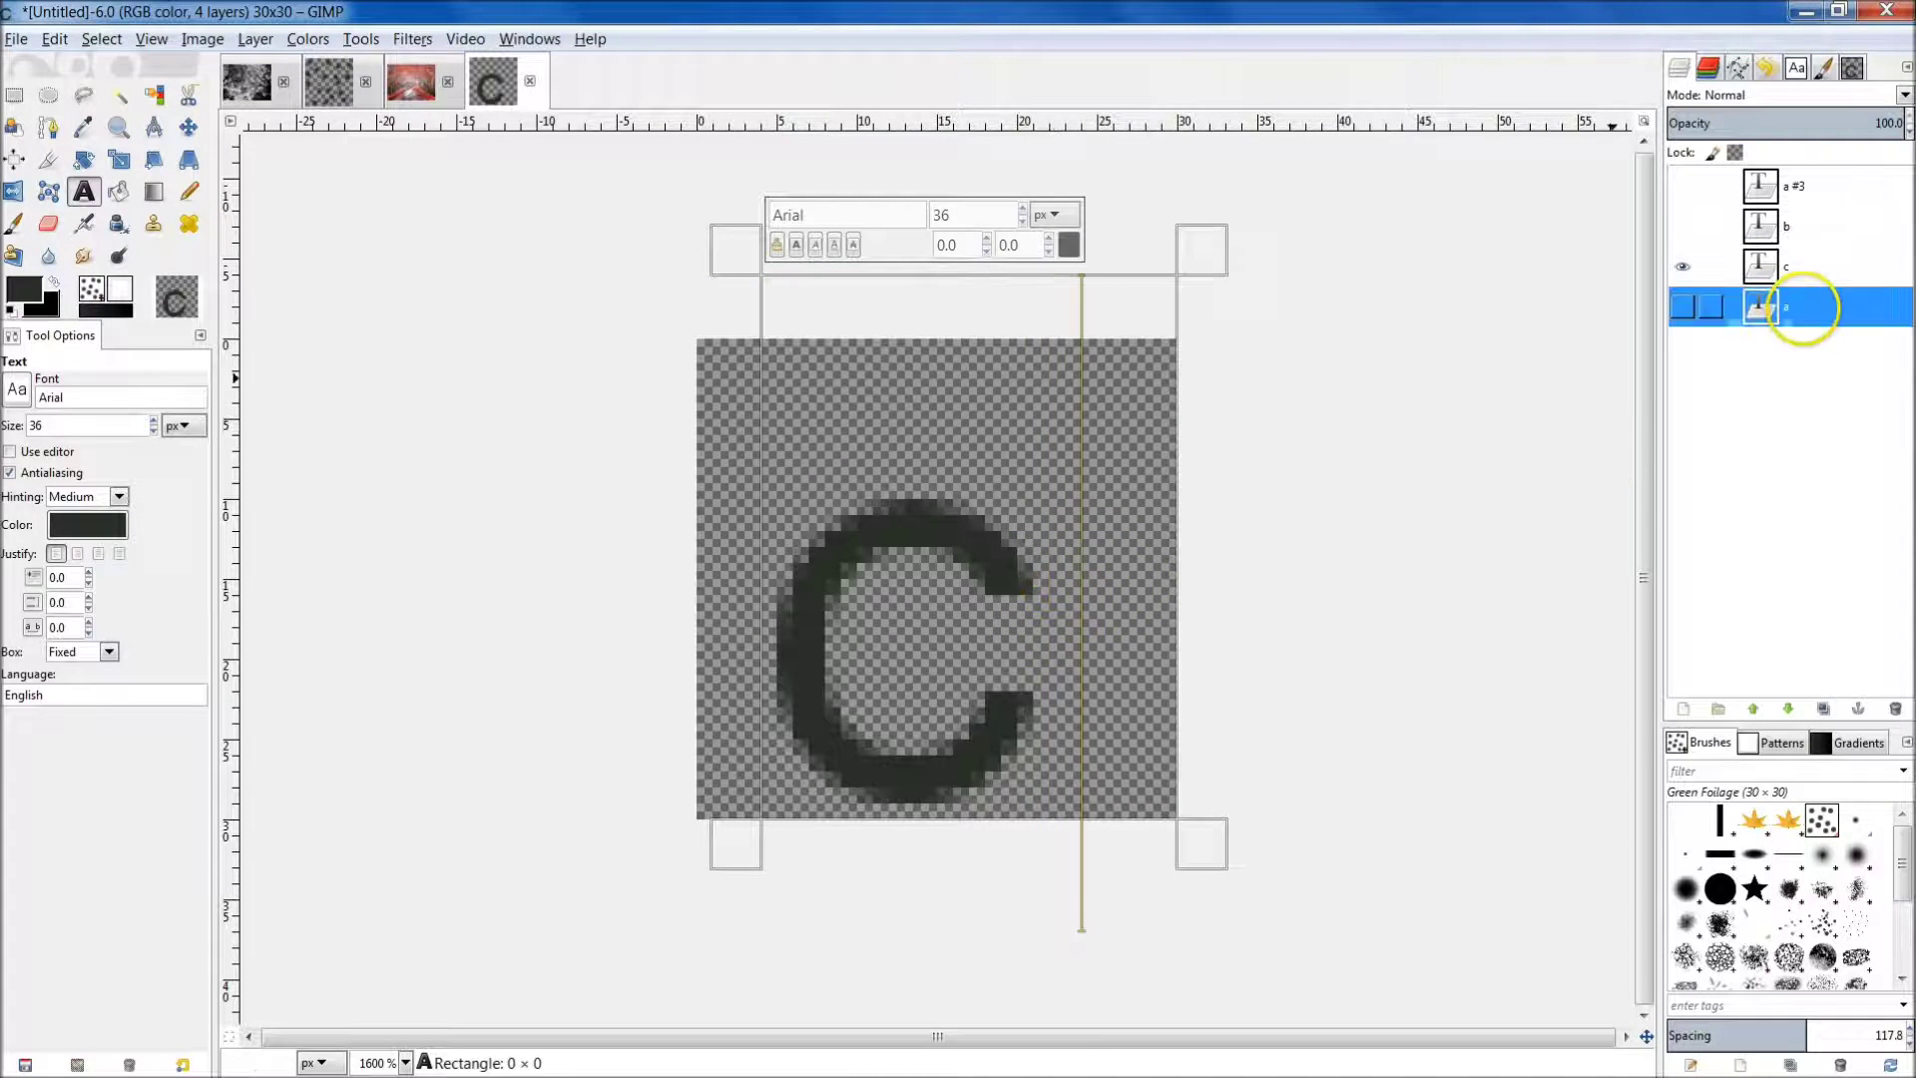
shift+click(1682, 307)
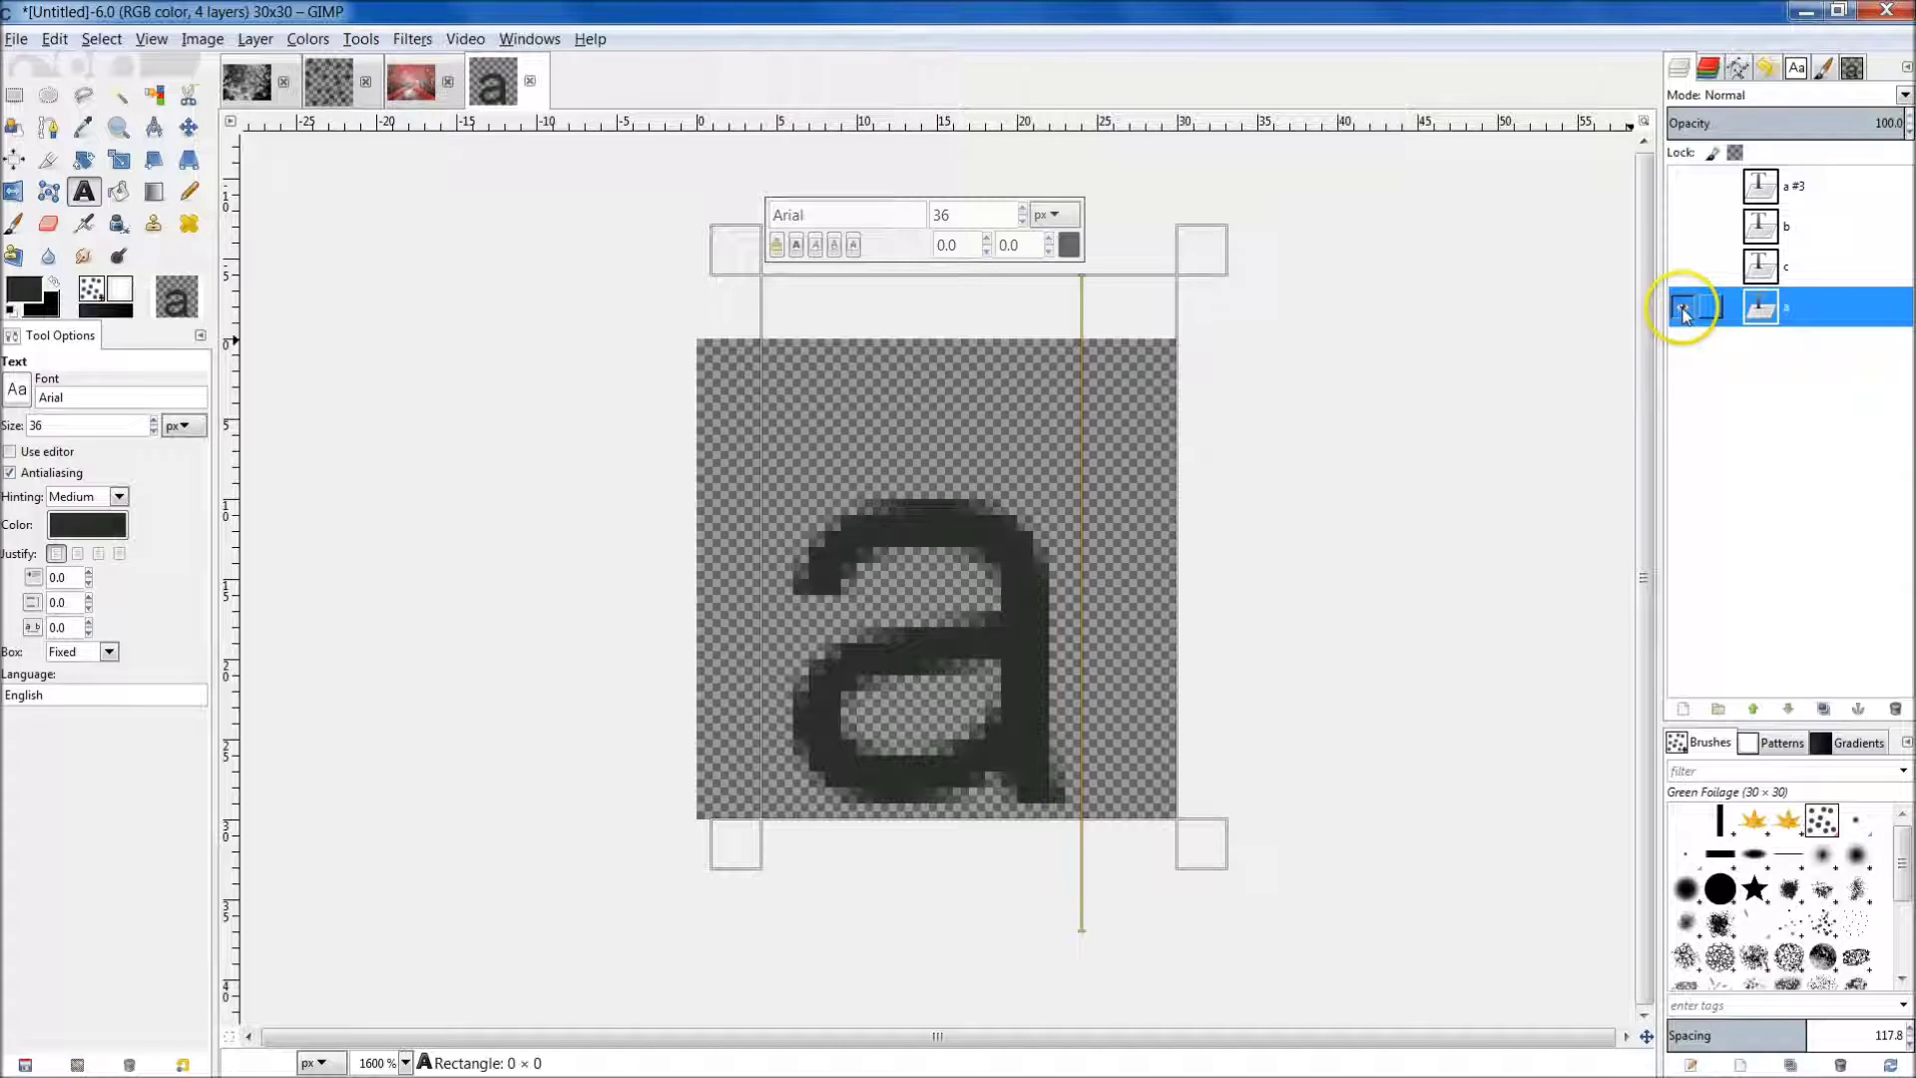
double_click(880, 546)
text(d)
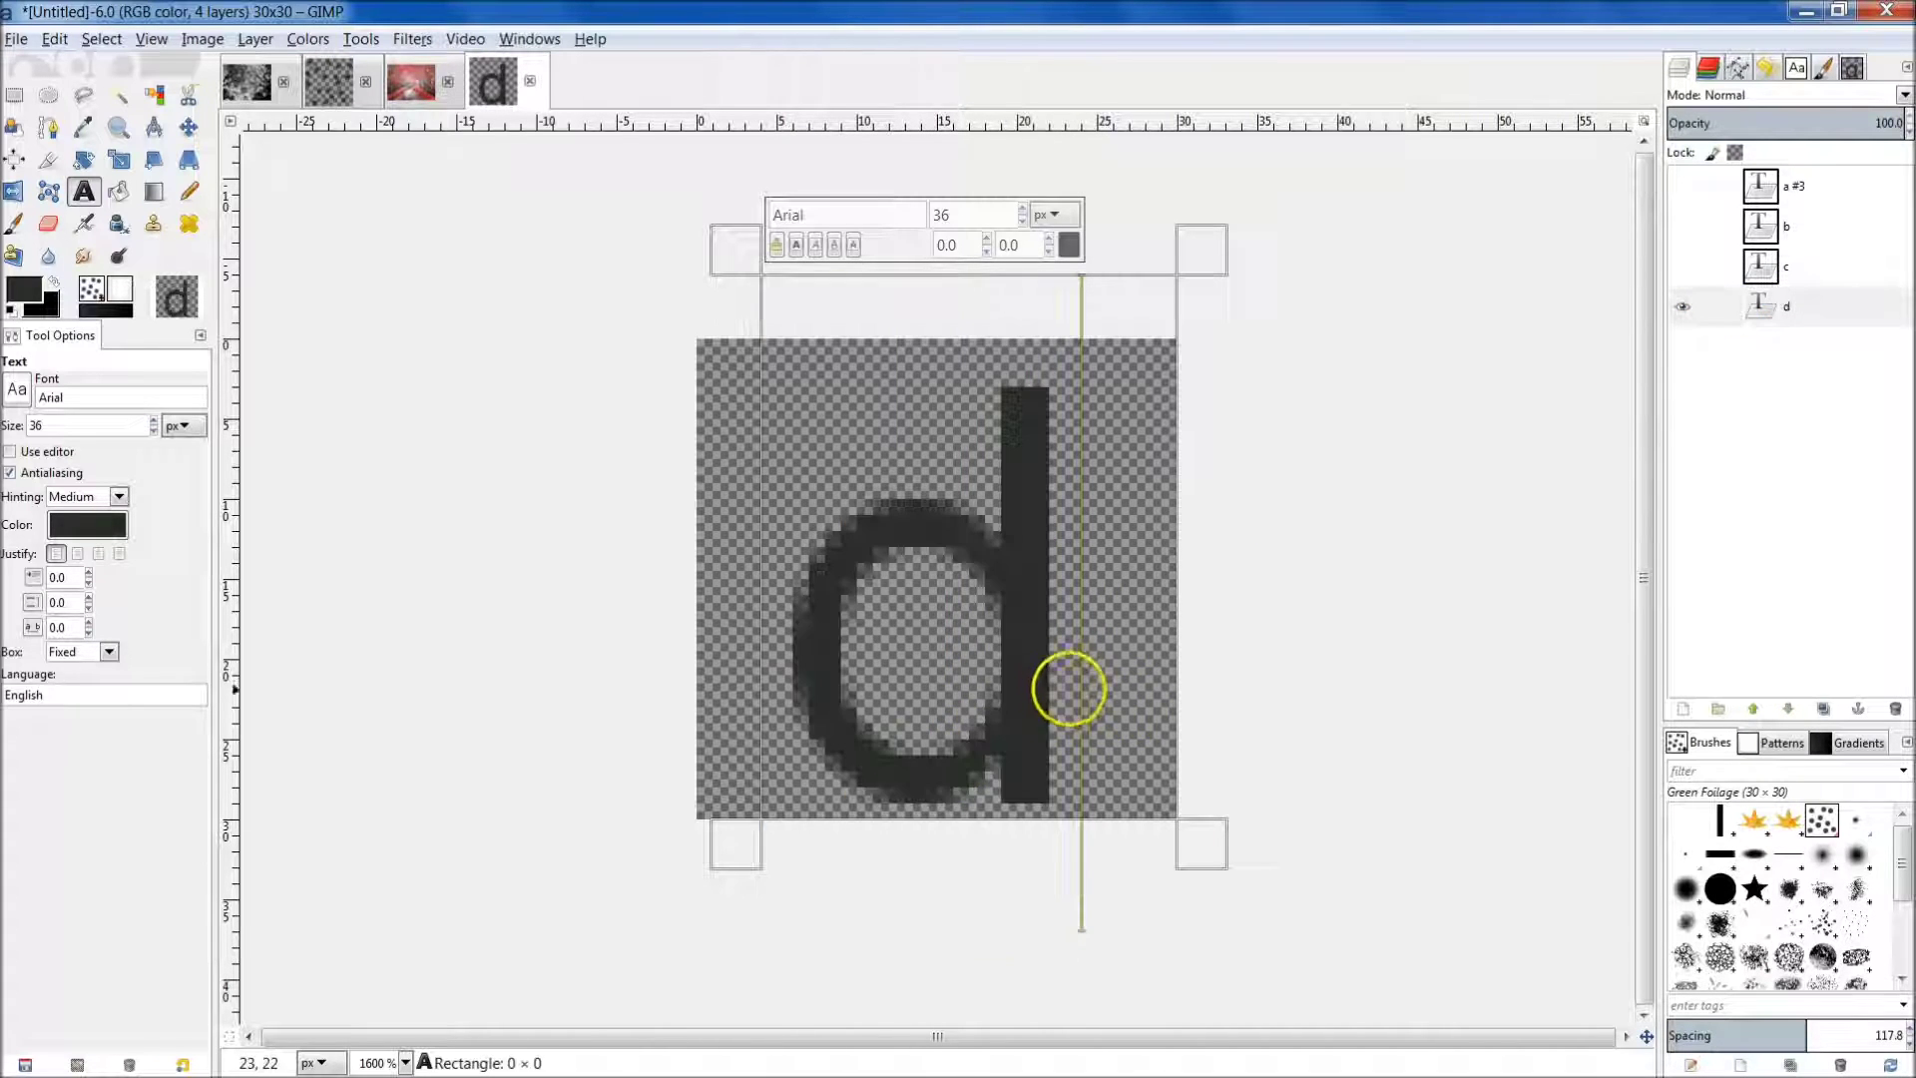
click(1398, 546)
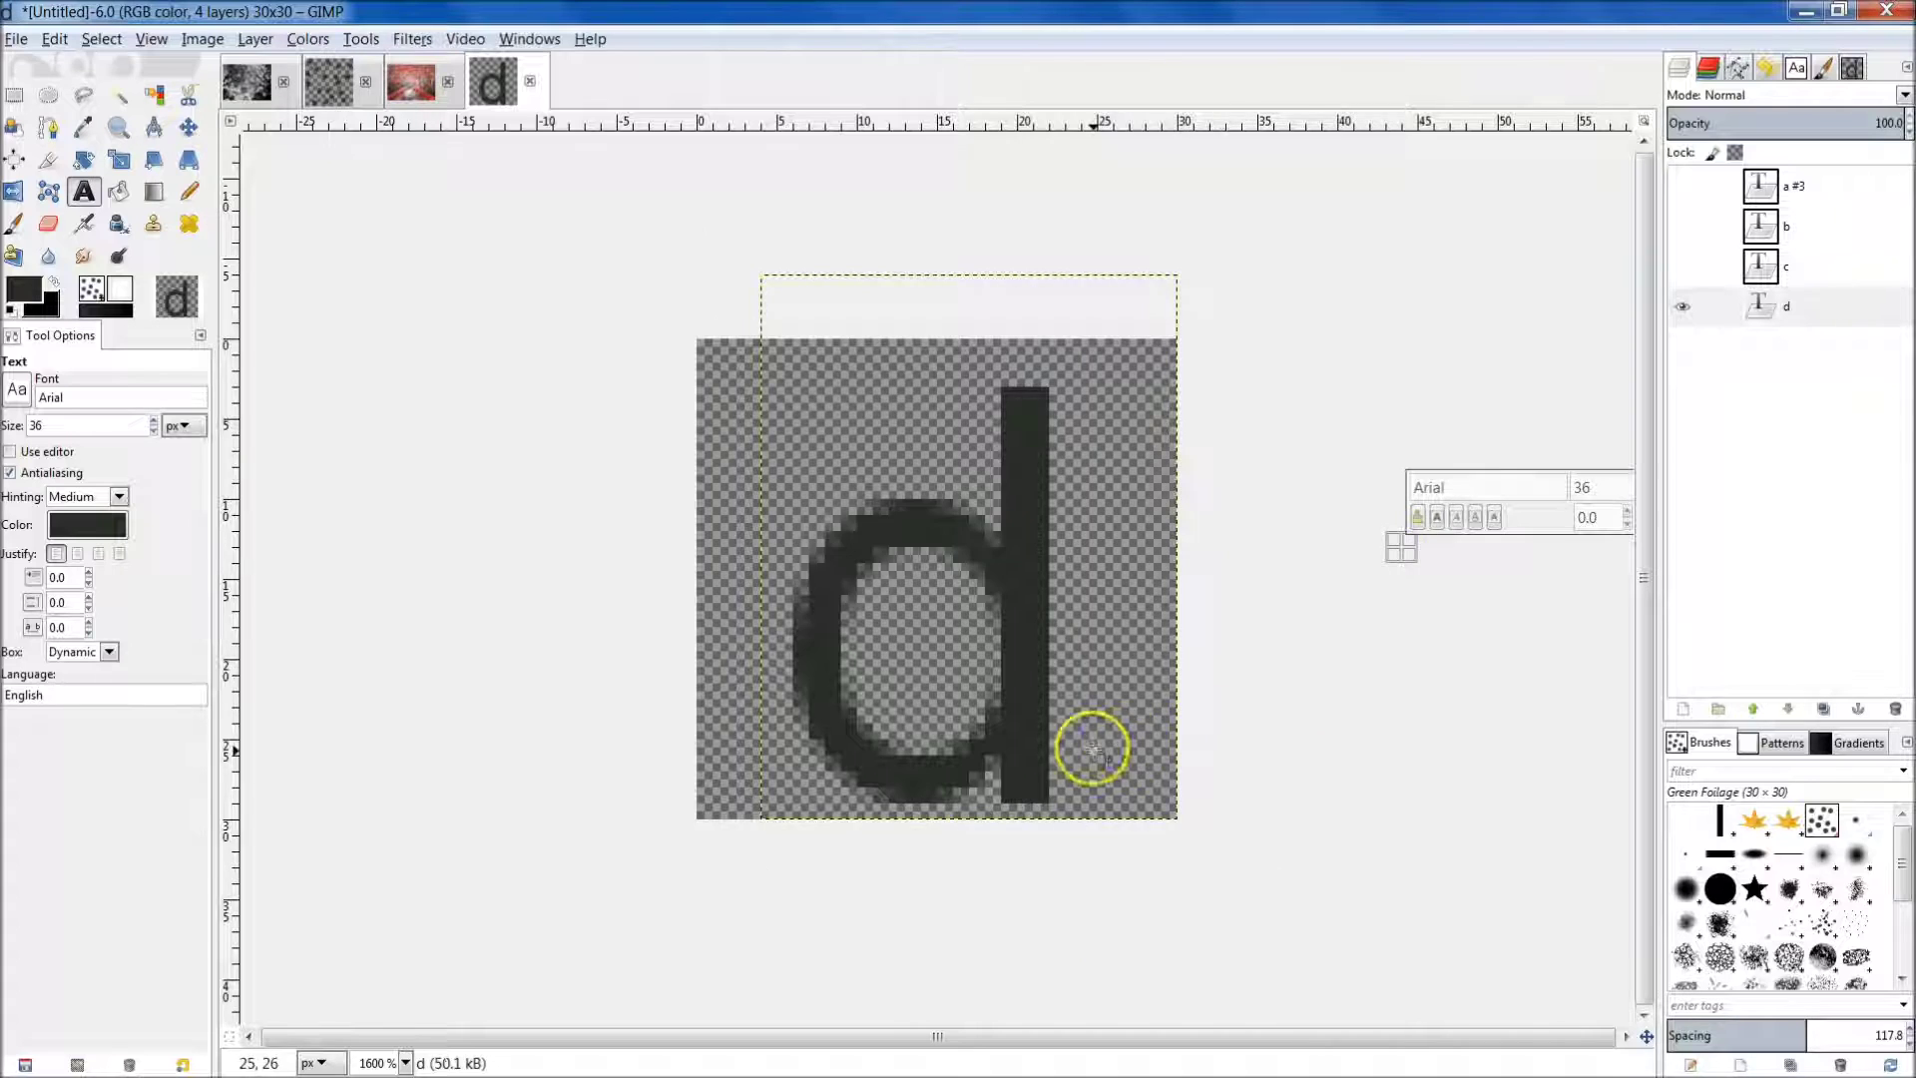
Export the letter image as abcd.gih into the GIMP brushes folder.
key(minus)
key(minus)
key(plus)
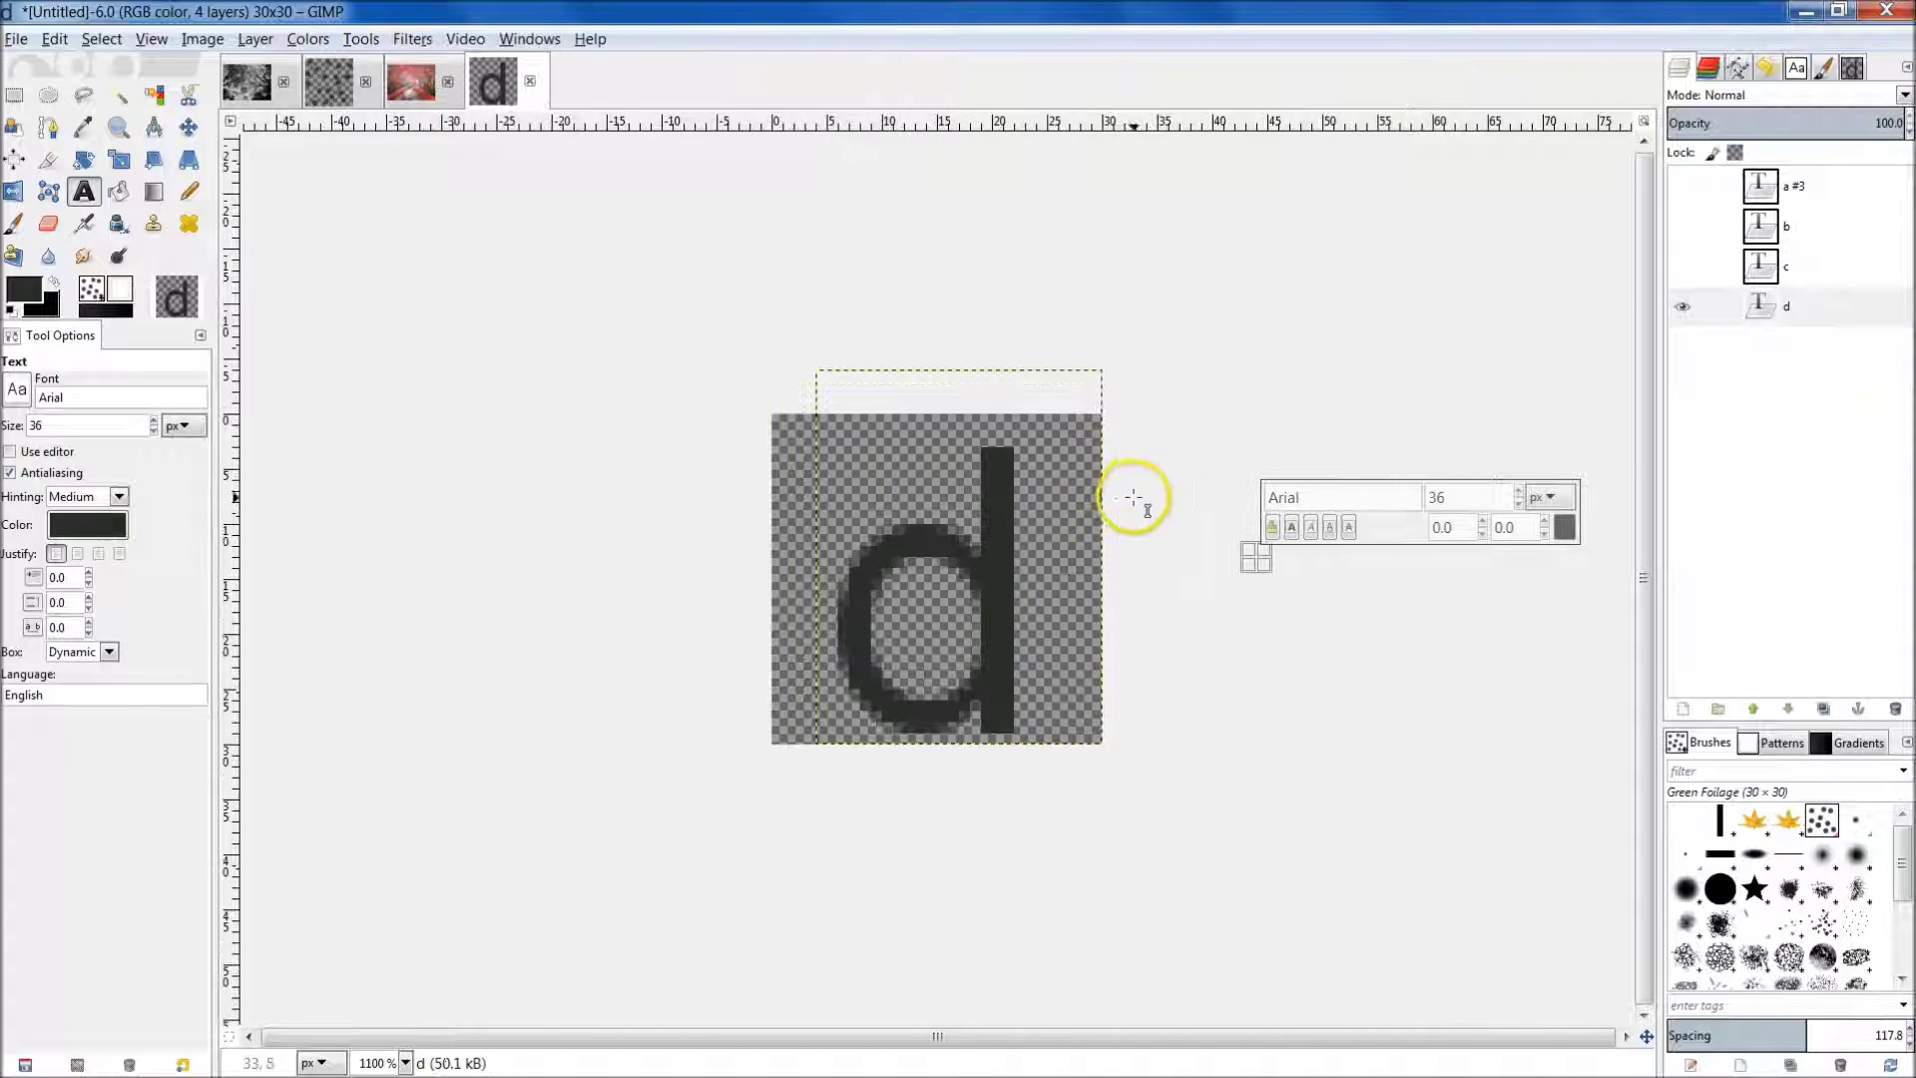
right_click(1196, 418)
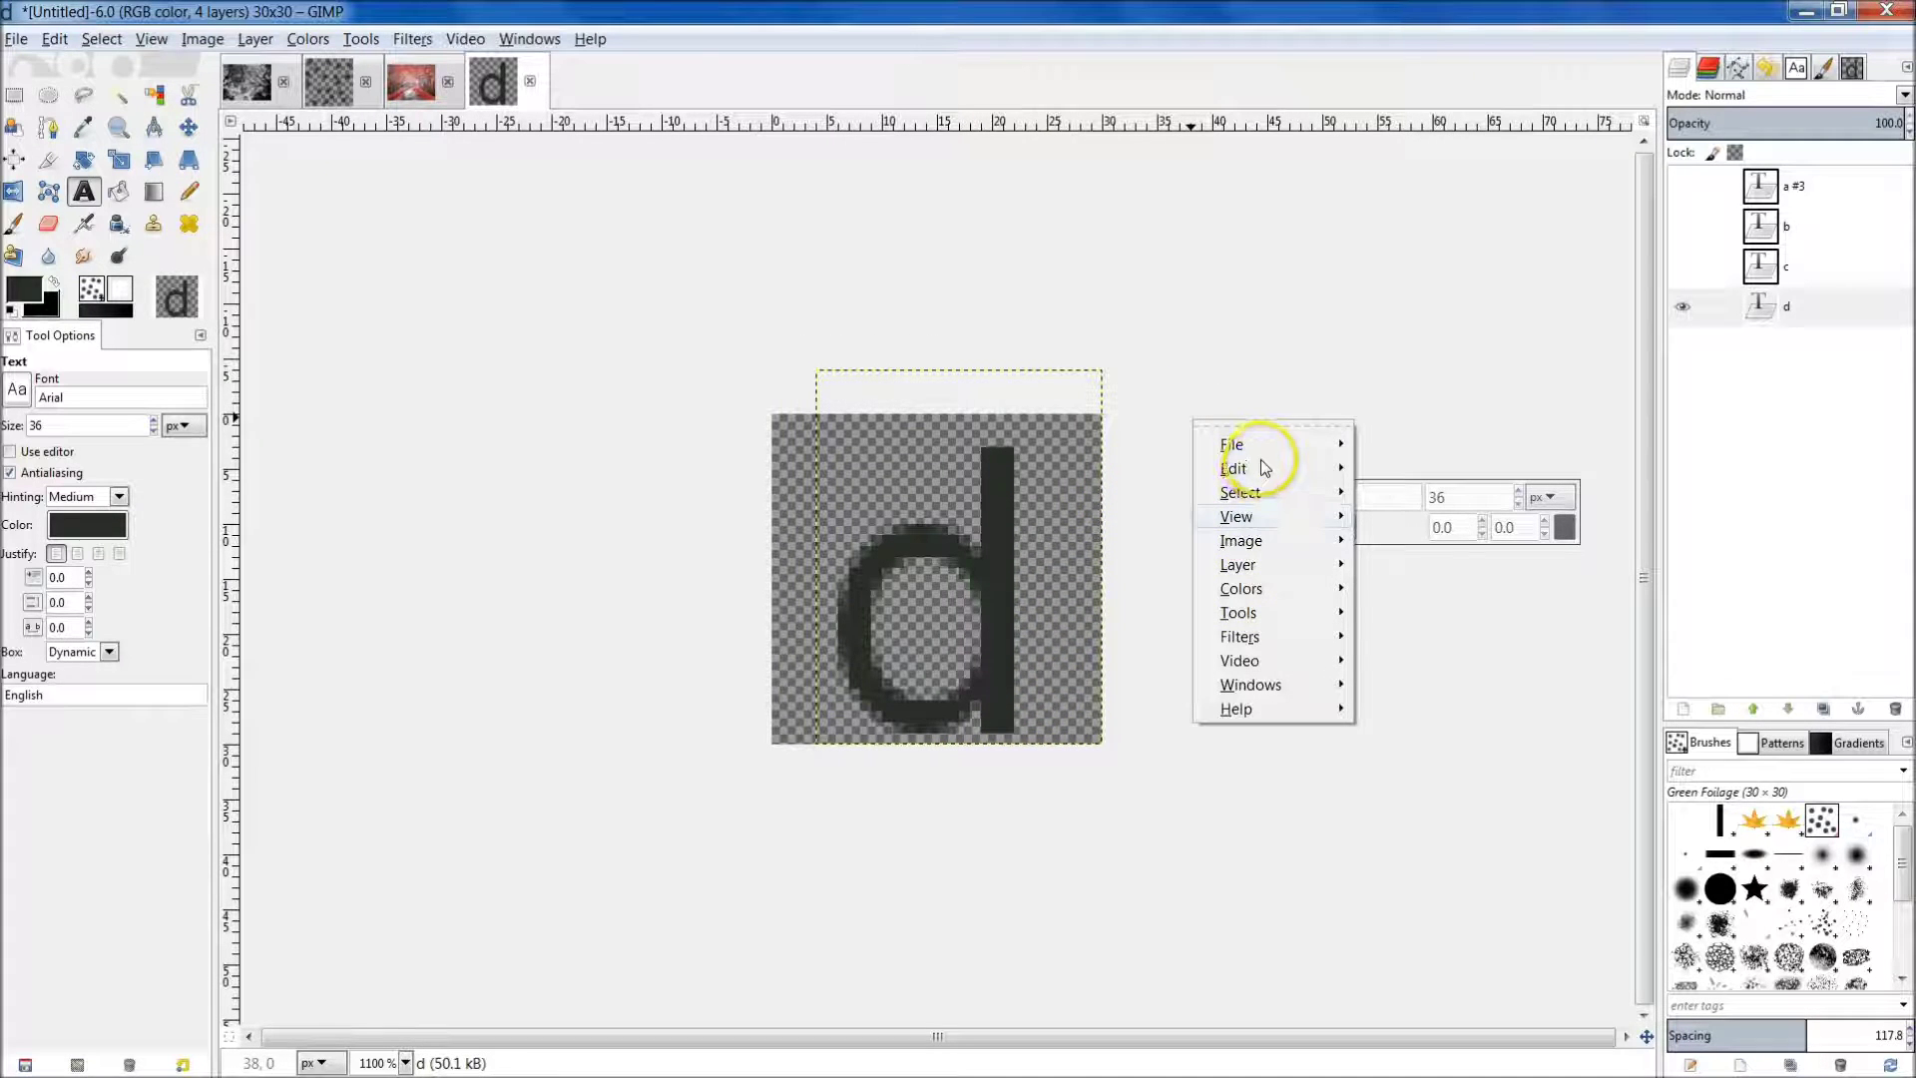
mouse_move(1267, 454)
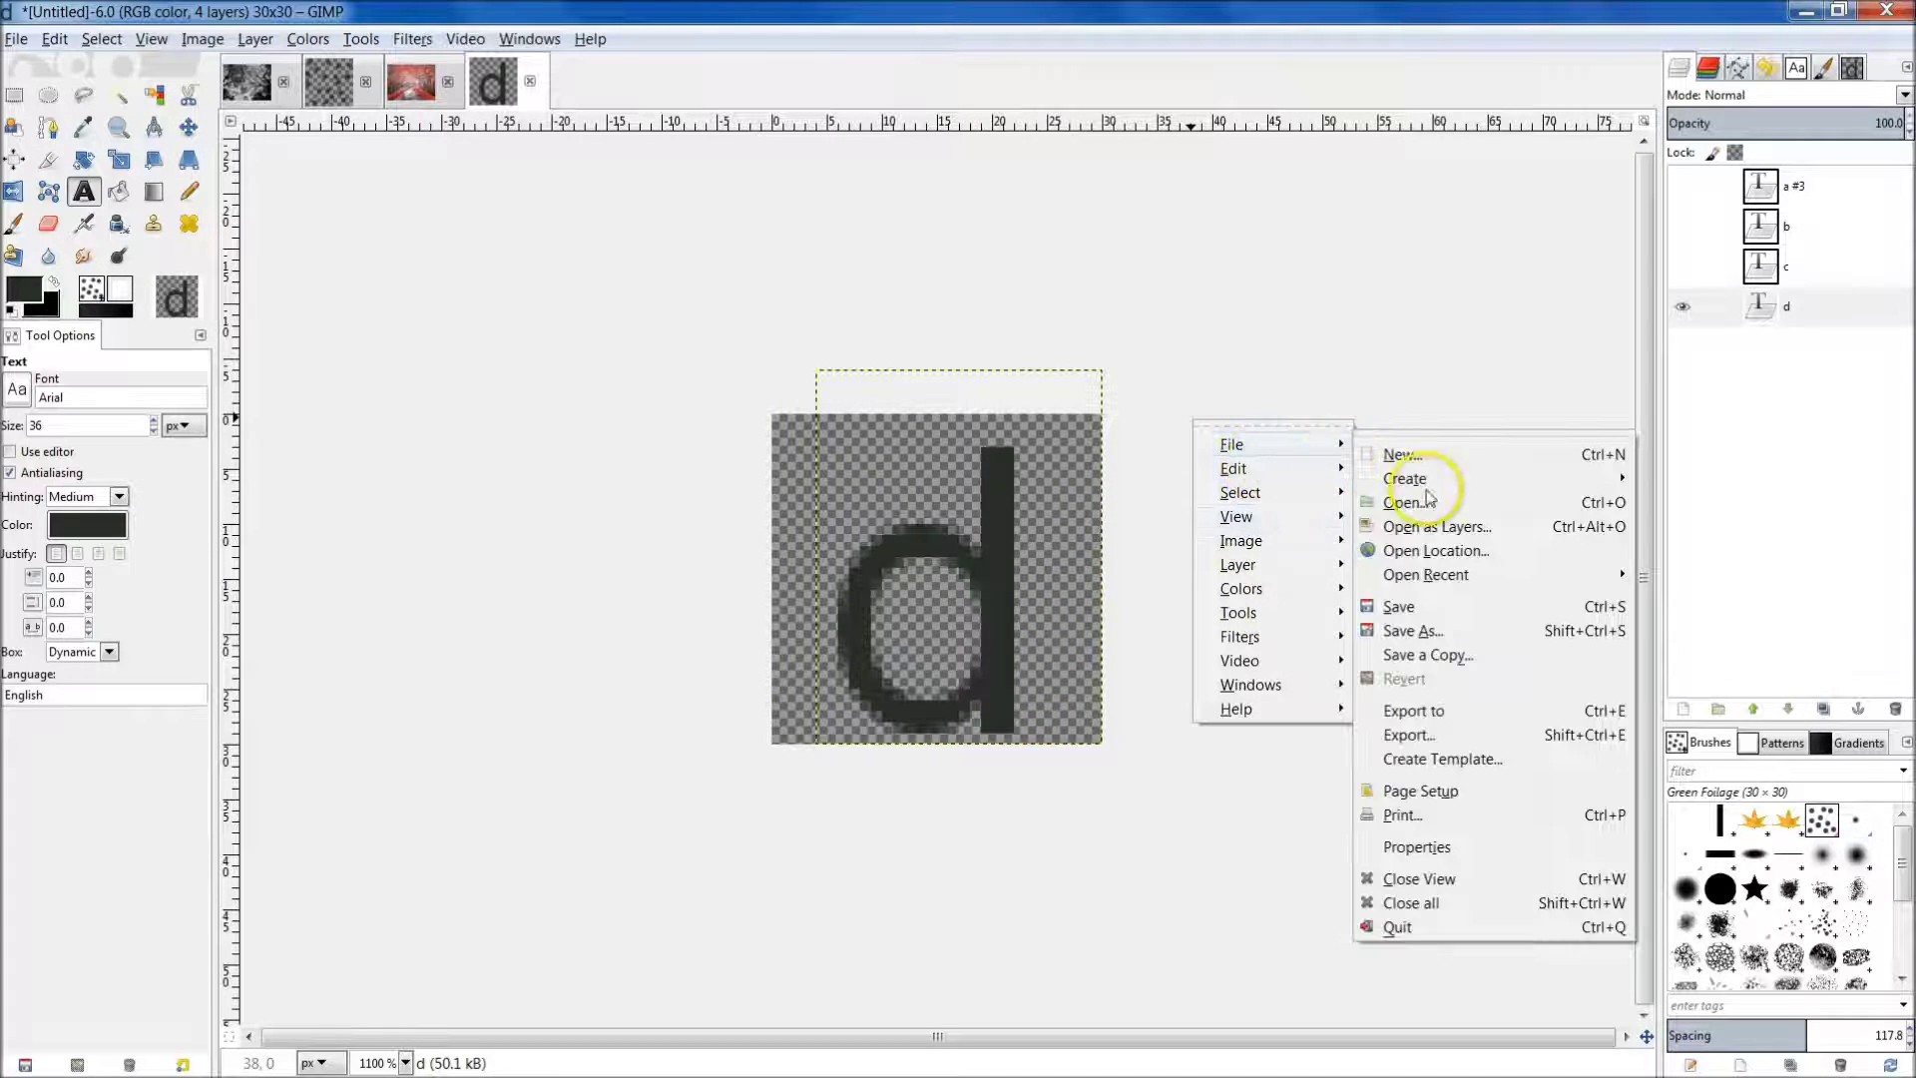
click(1456, 736)
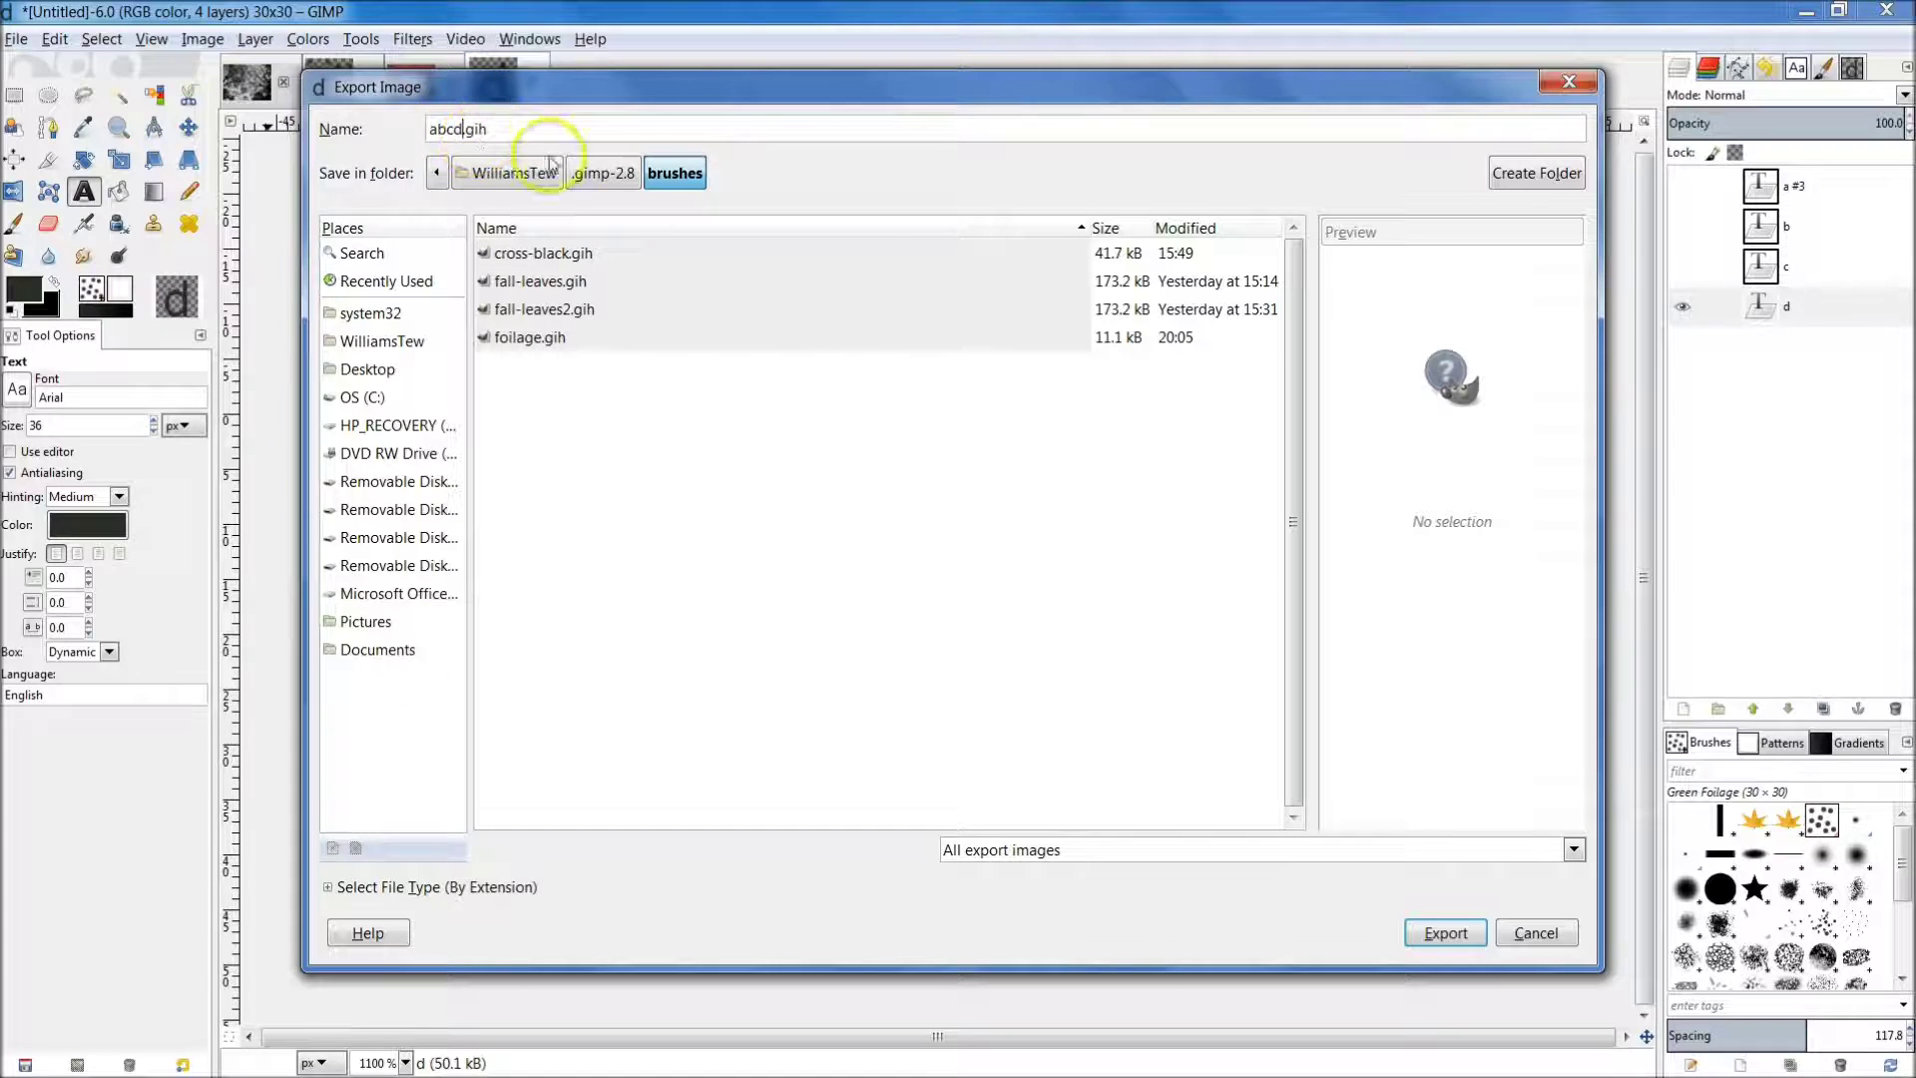
click(1445, 933)
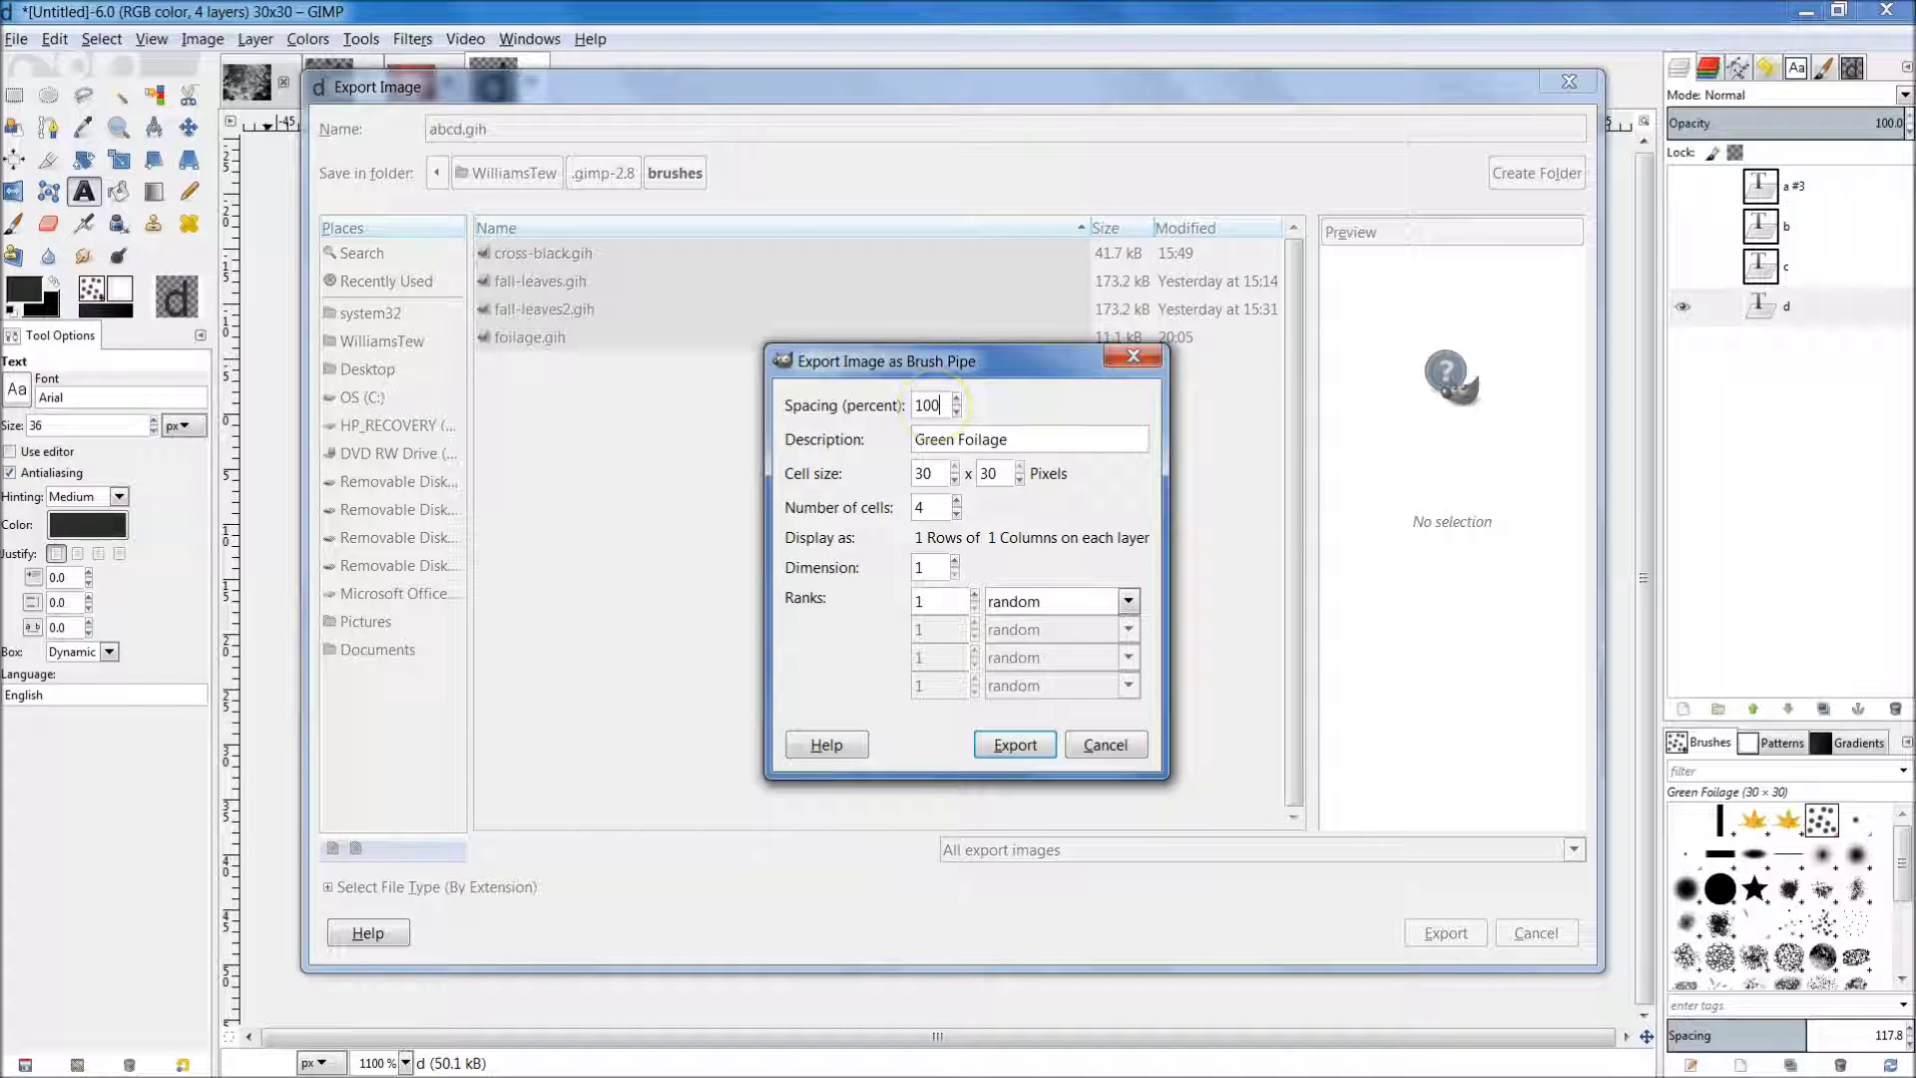
Export the brush pipe with 100 percent spacing, description abcd and first rank 4 set to incremental, and refresh the brush list.
key(Tab)
text(a)
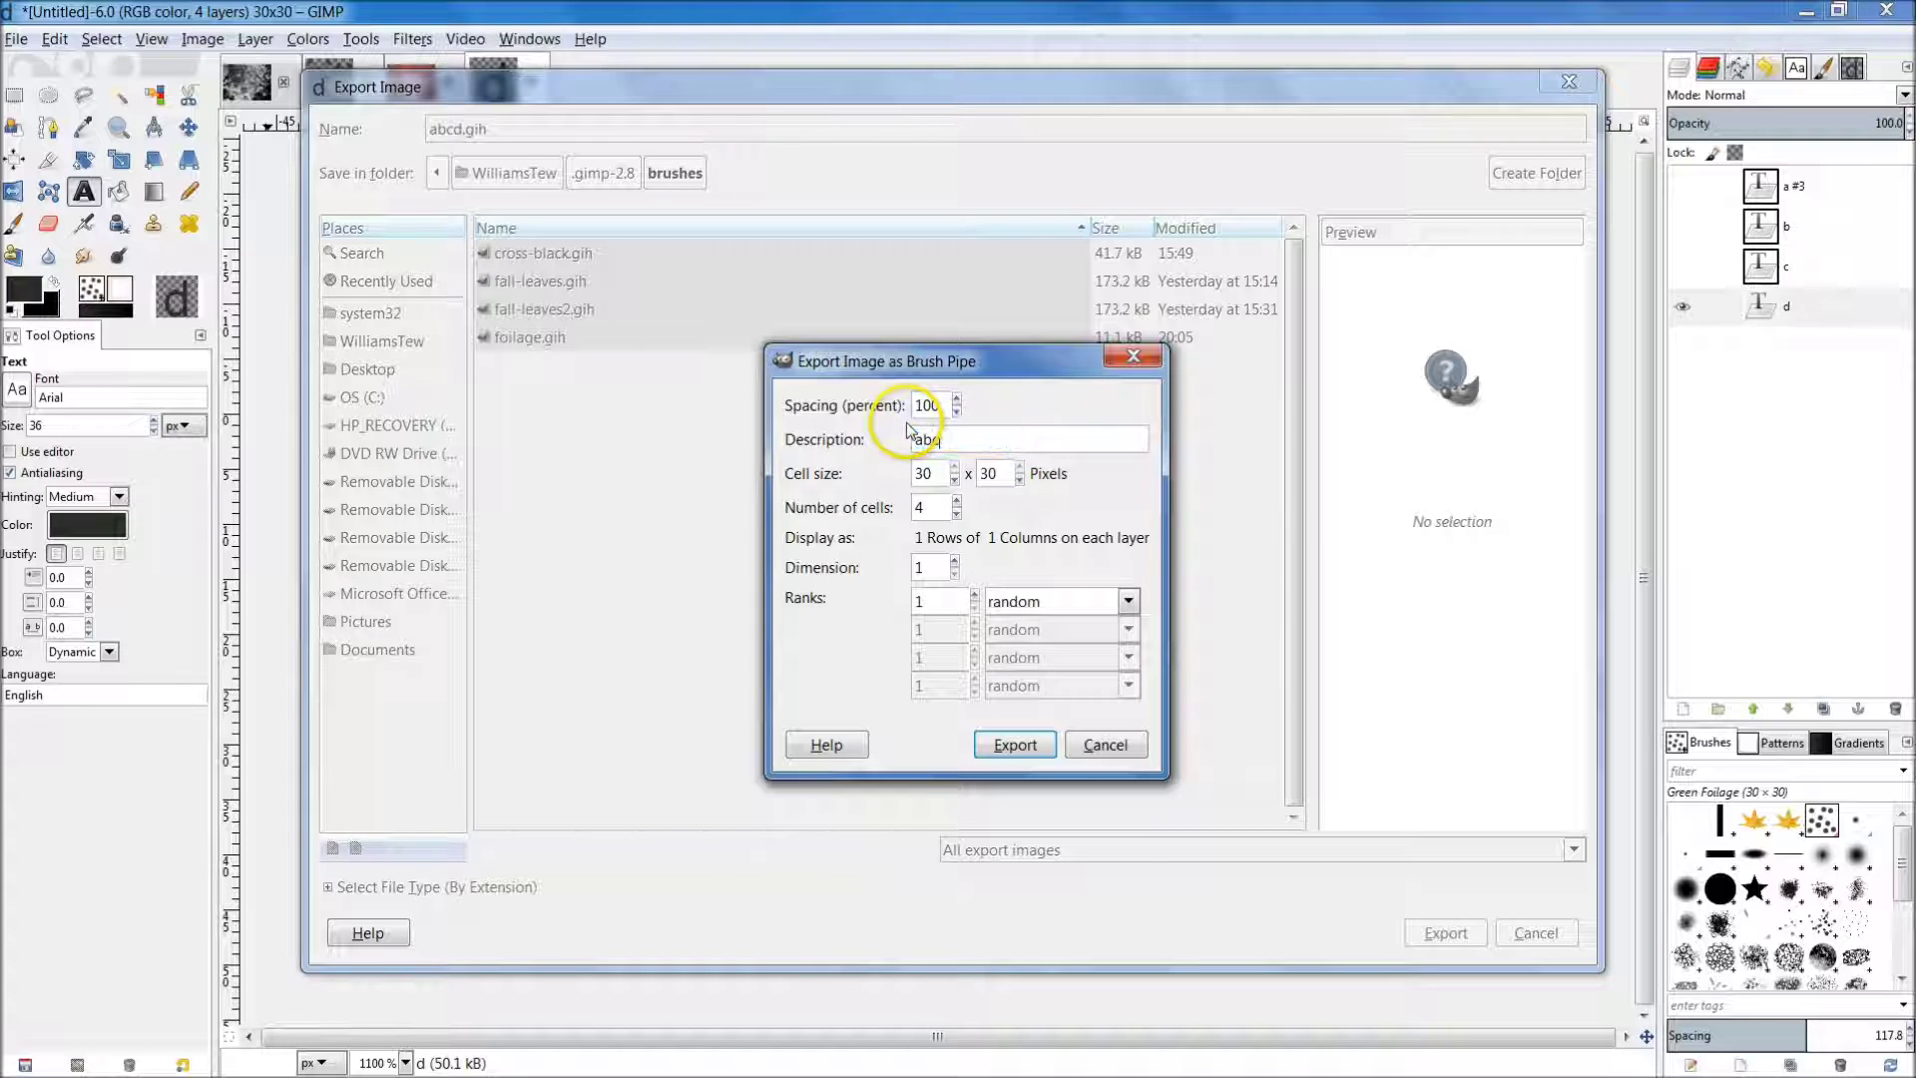
click(935, 503)
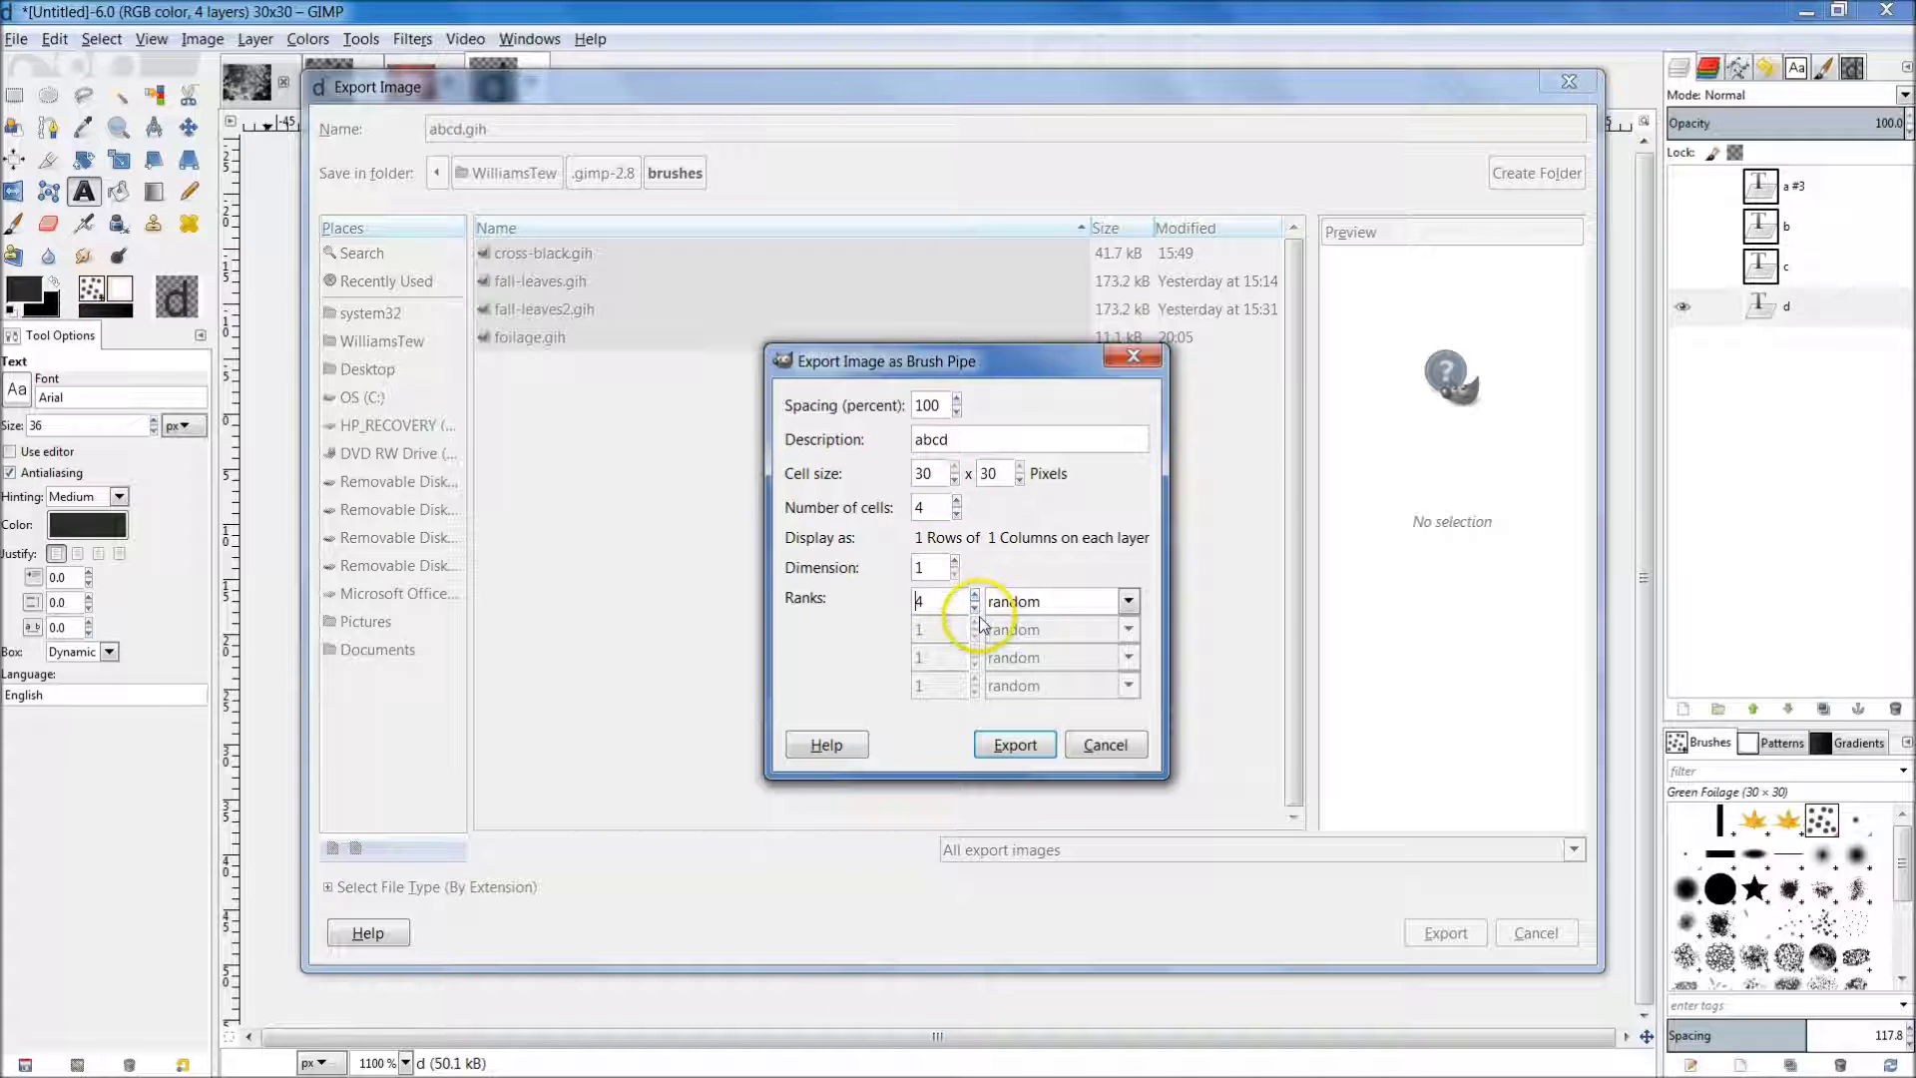
click(1128, 602)
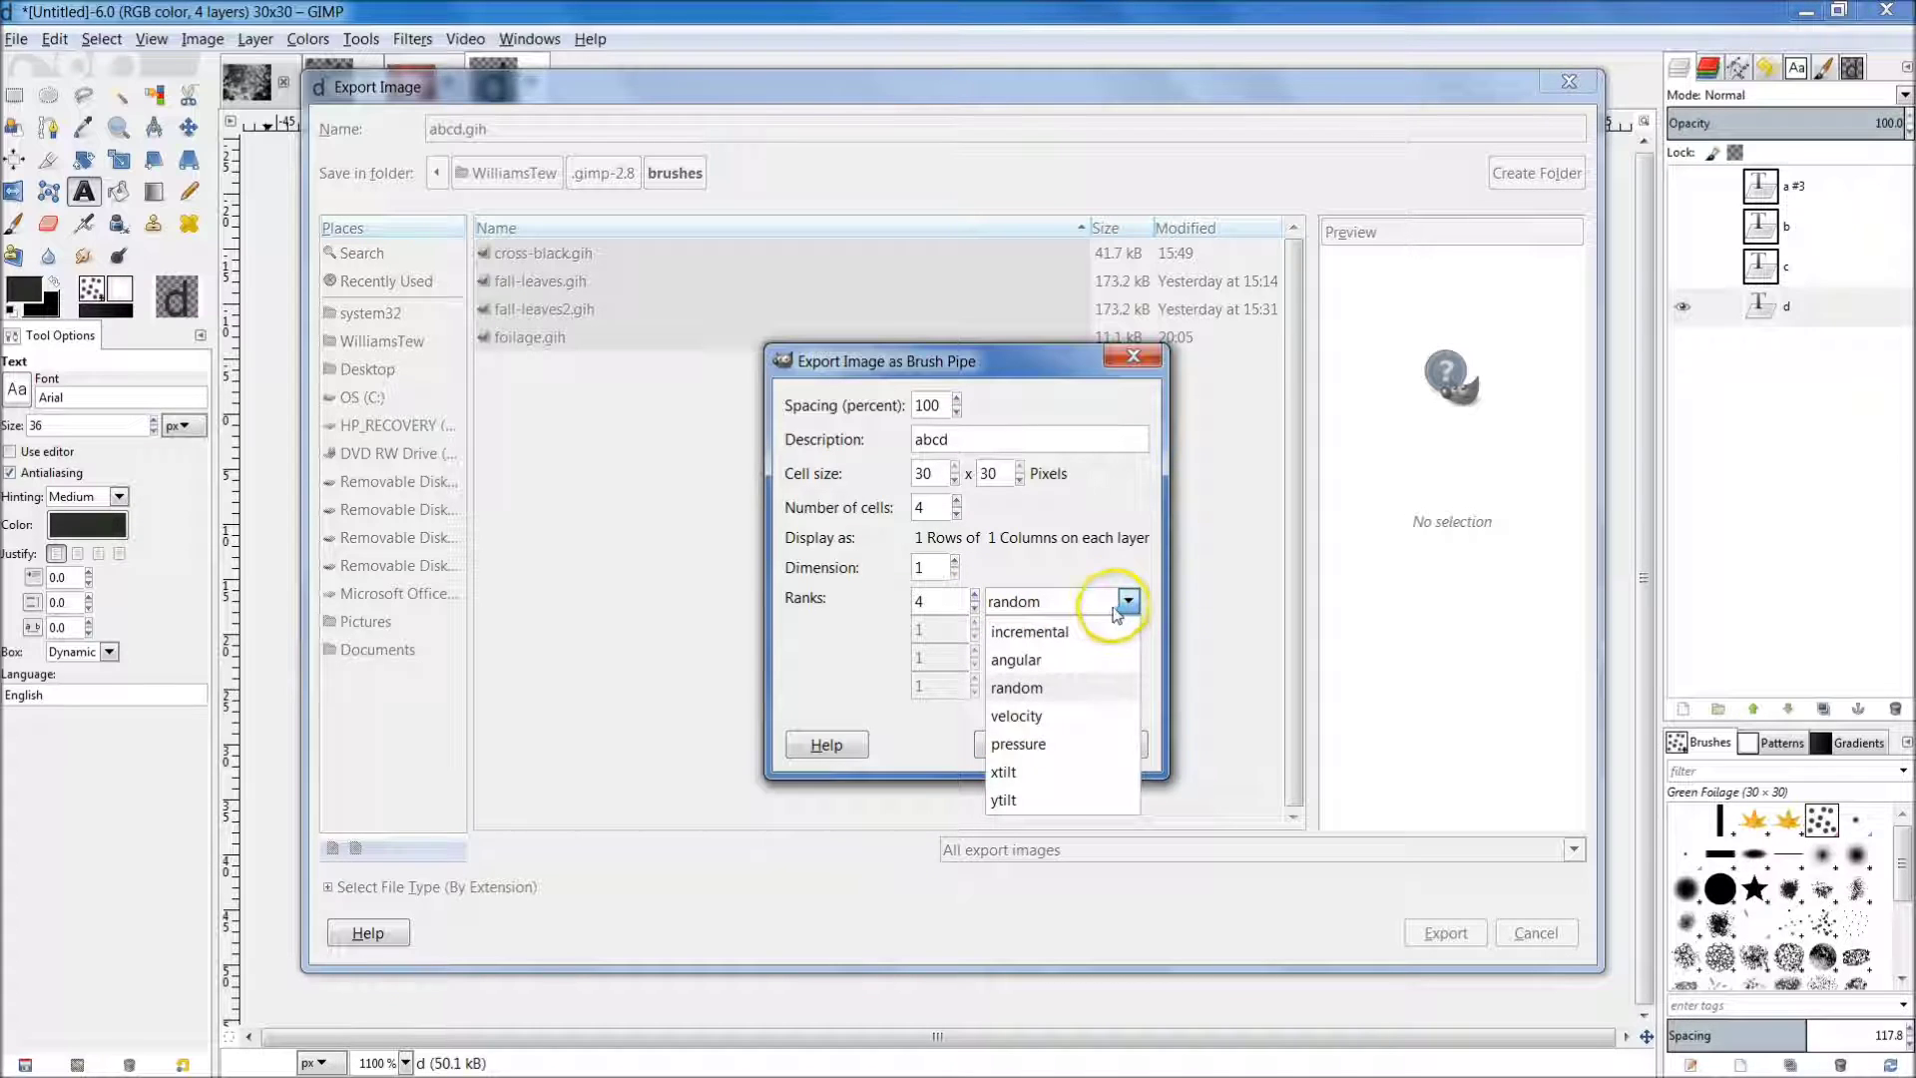
click(1058, 639)
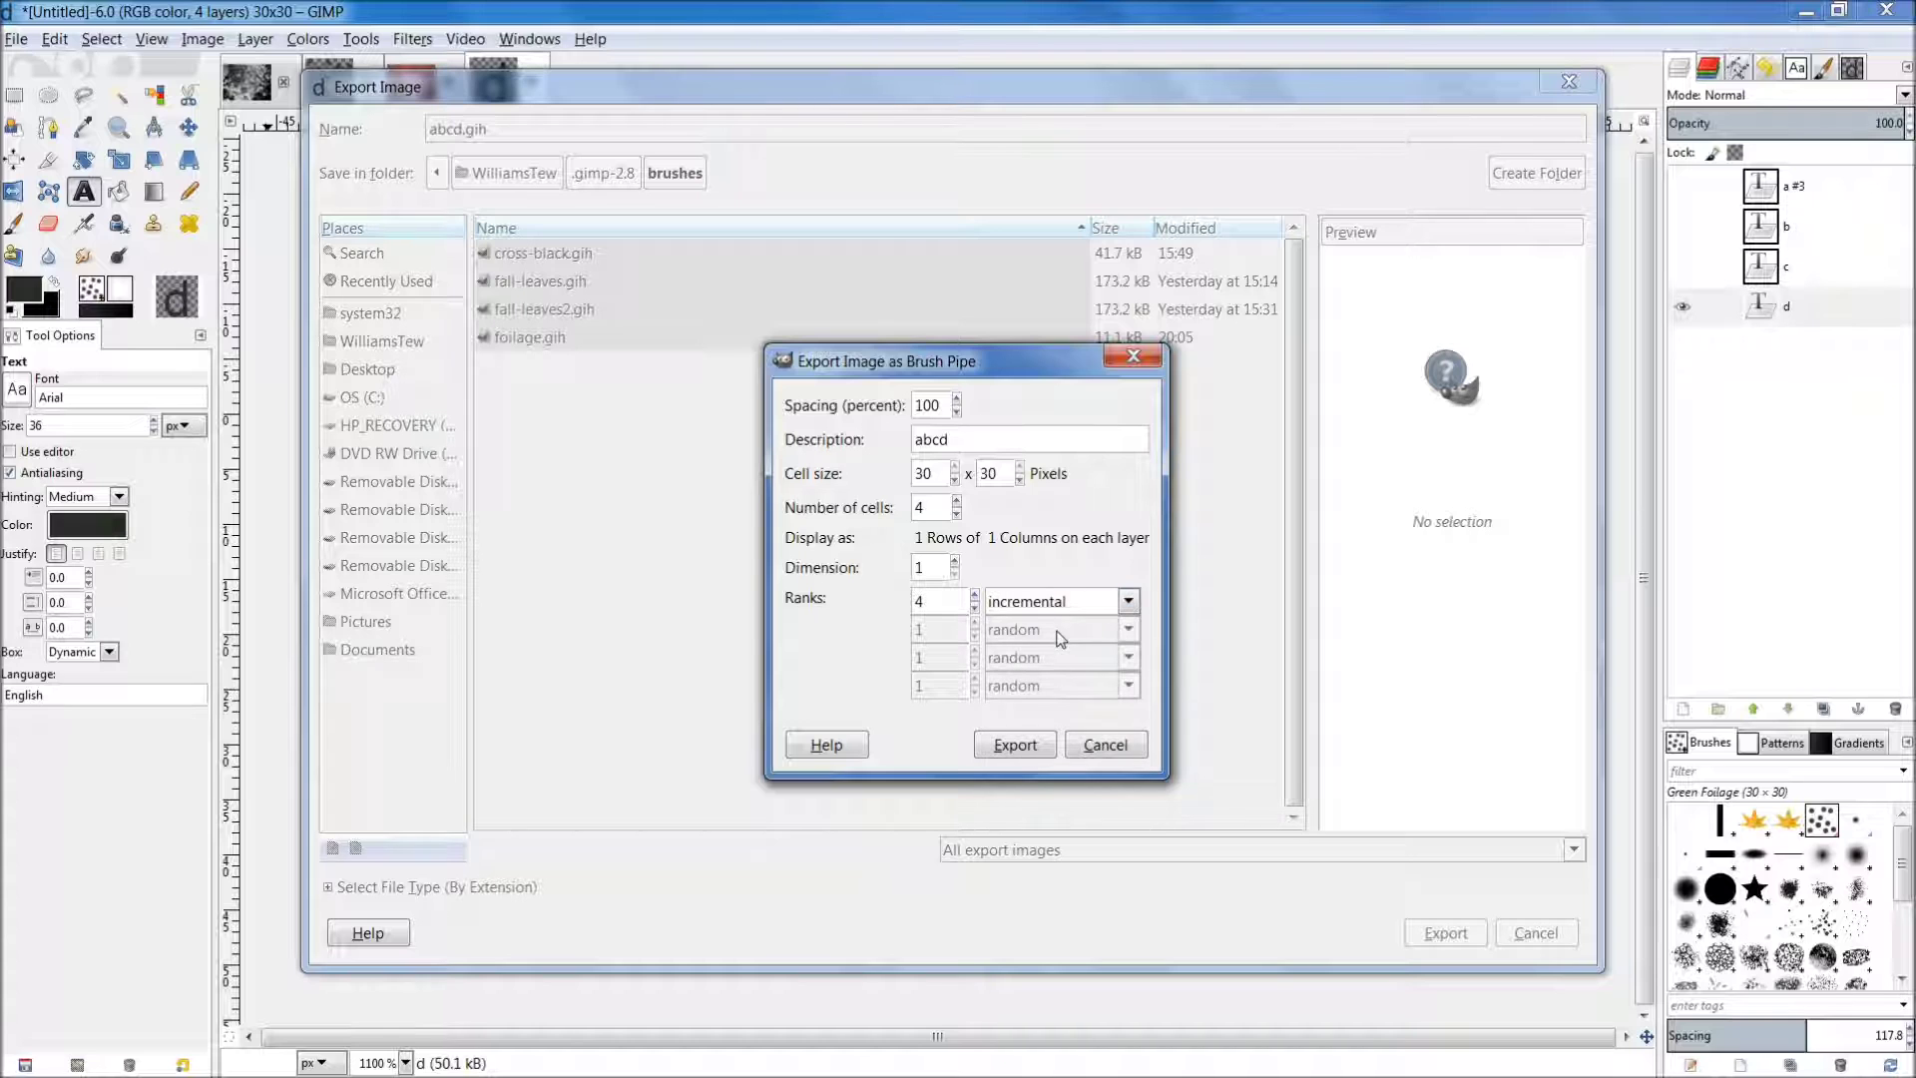
click(1014, 746)
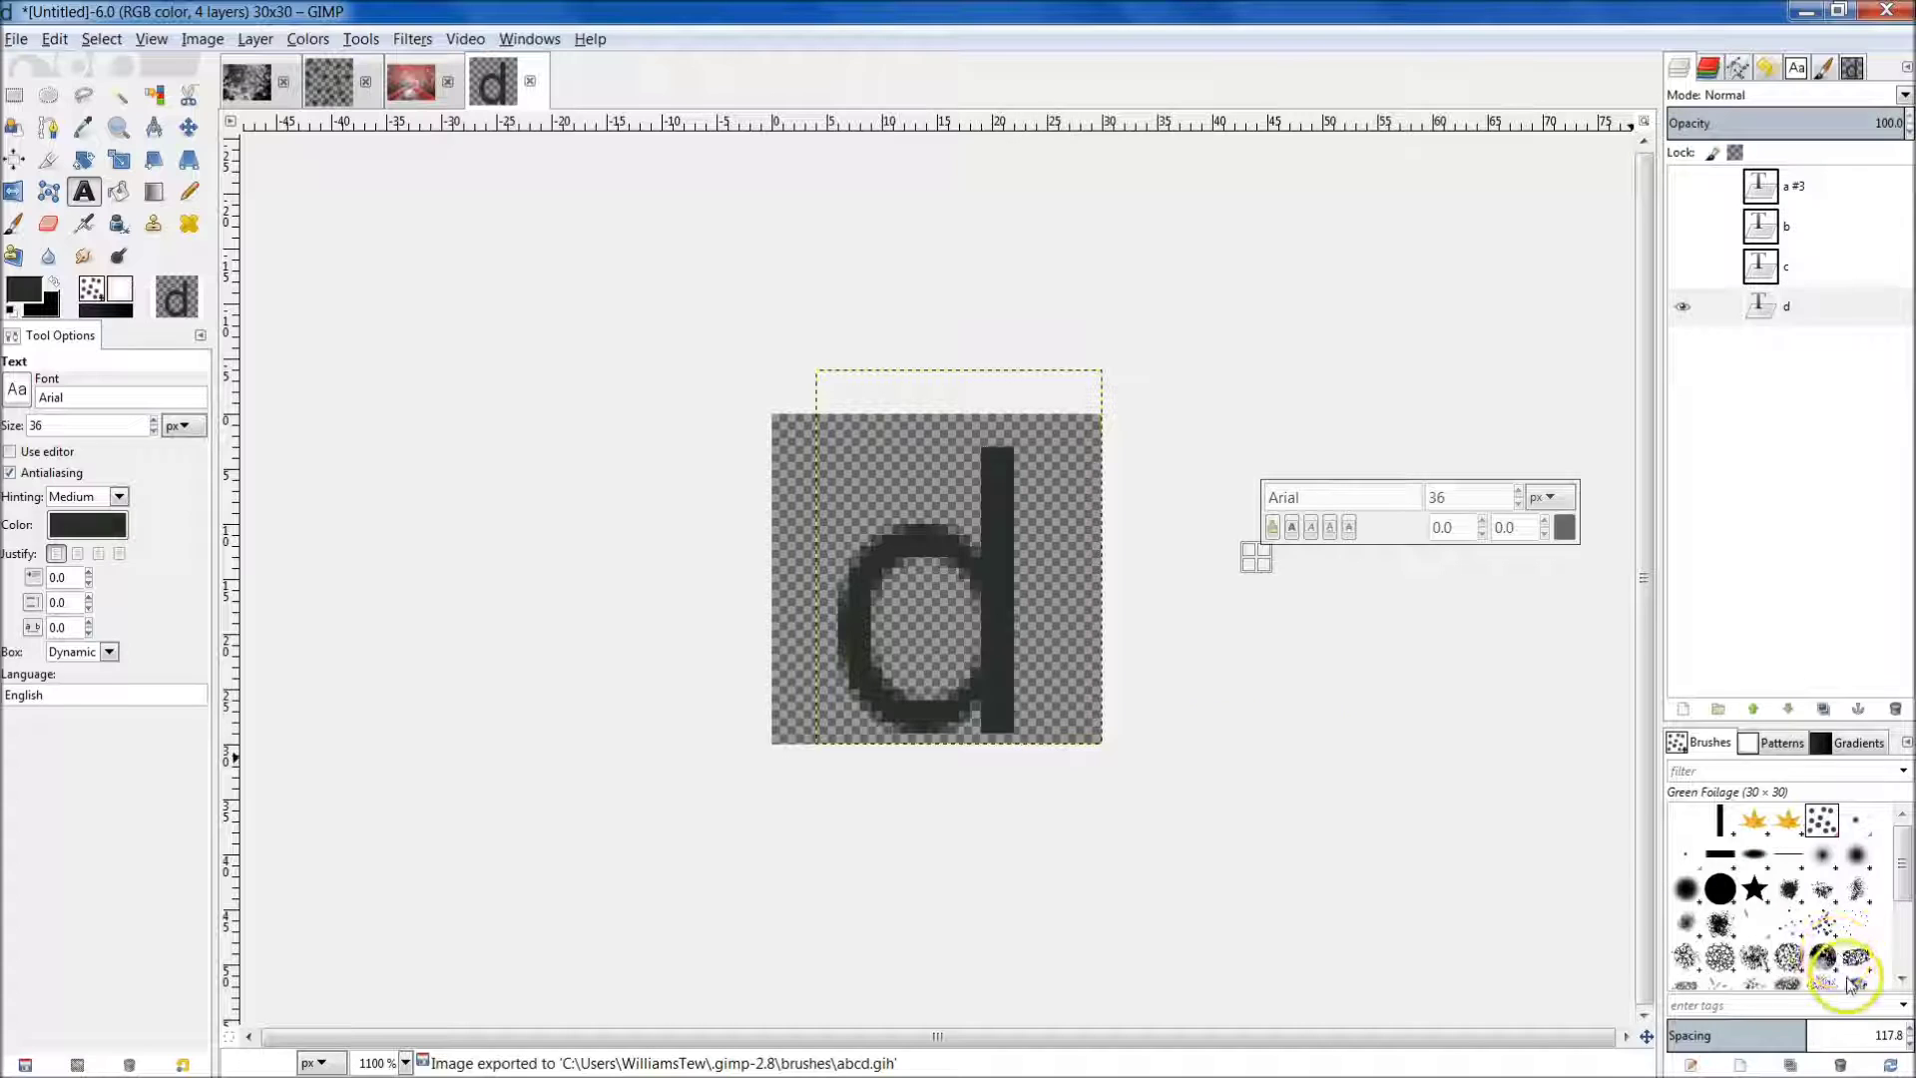
click(1889, 1065)
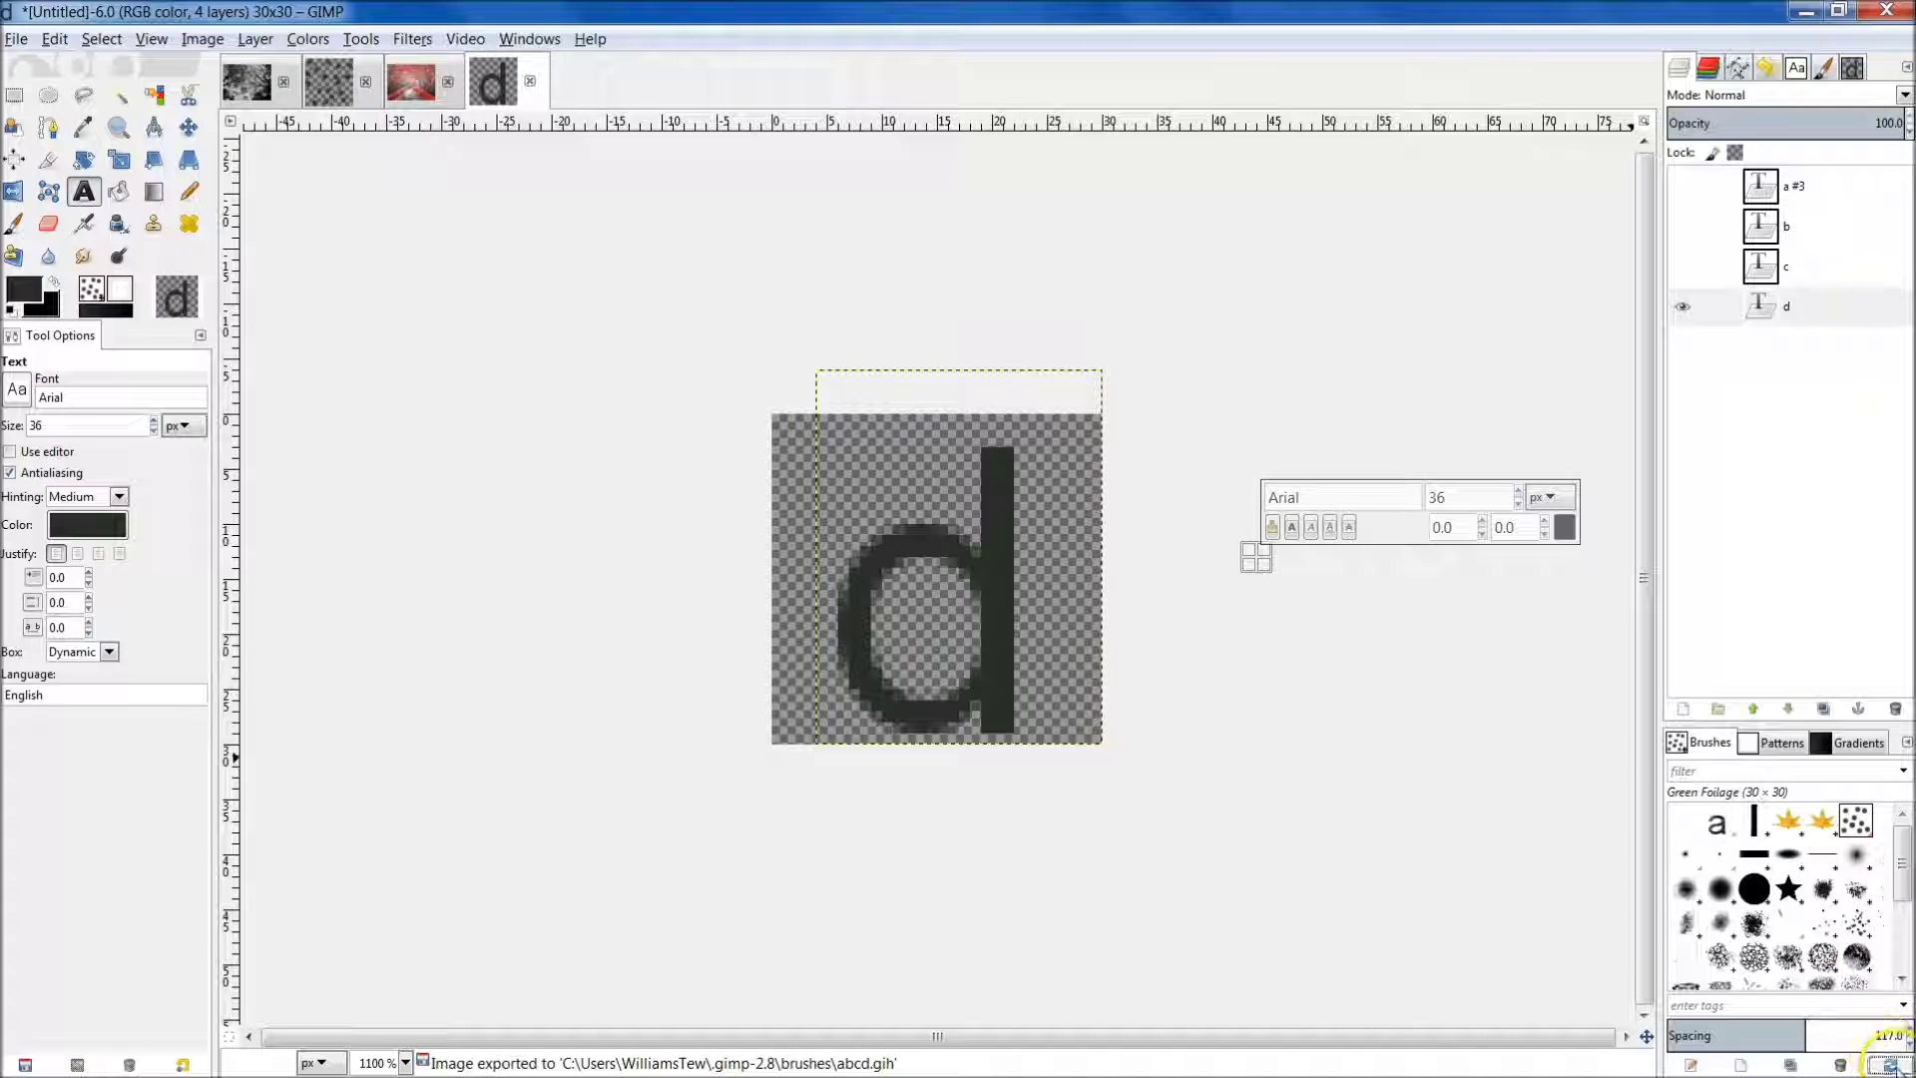
Create a new 700 × 700 px RGB image filled with white.
click(17, 39)
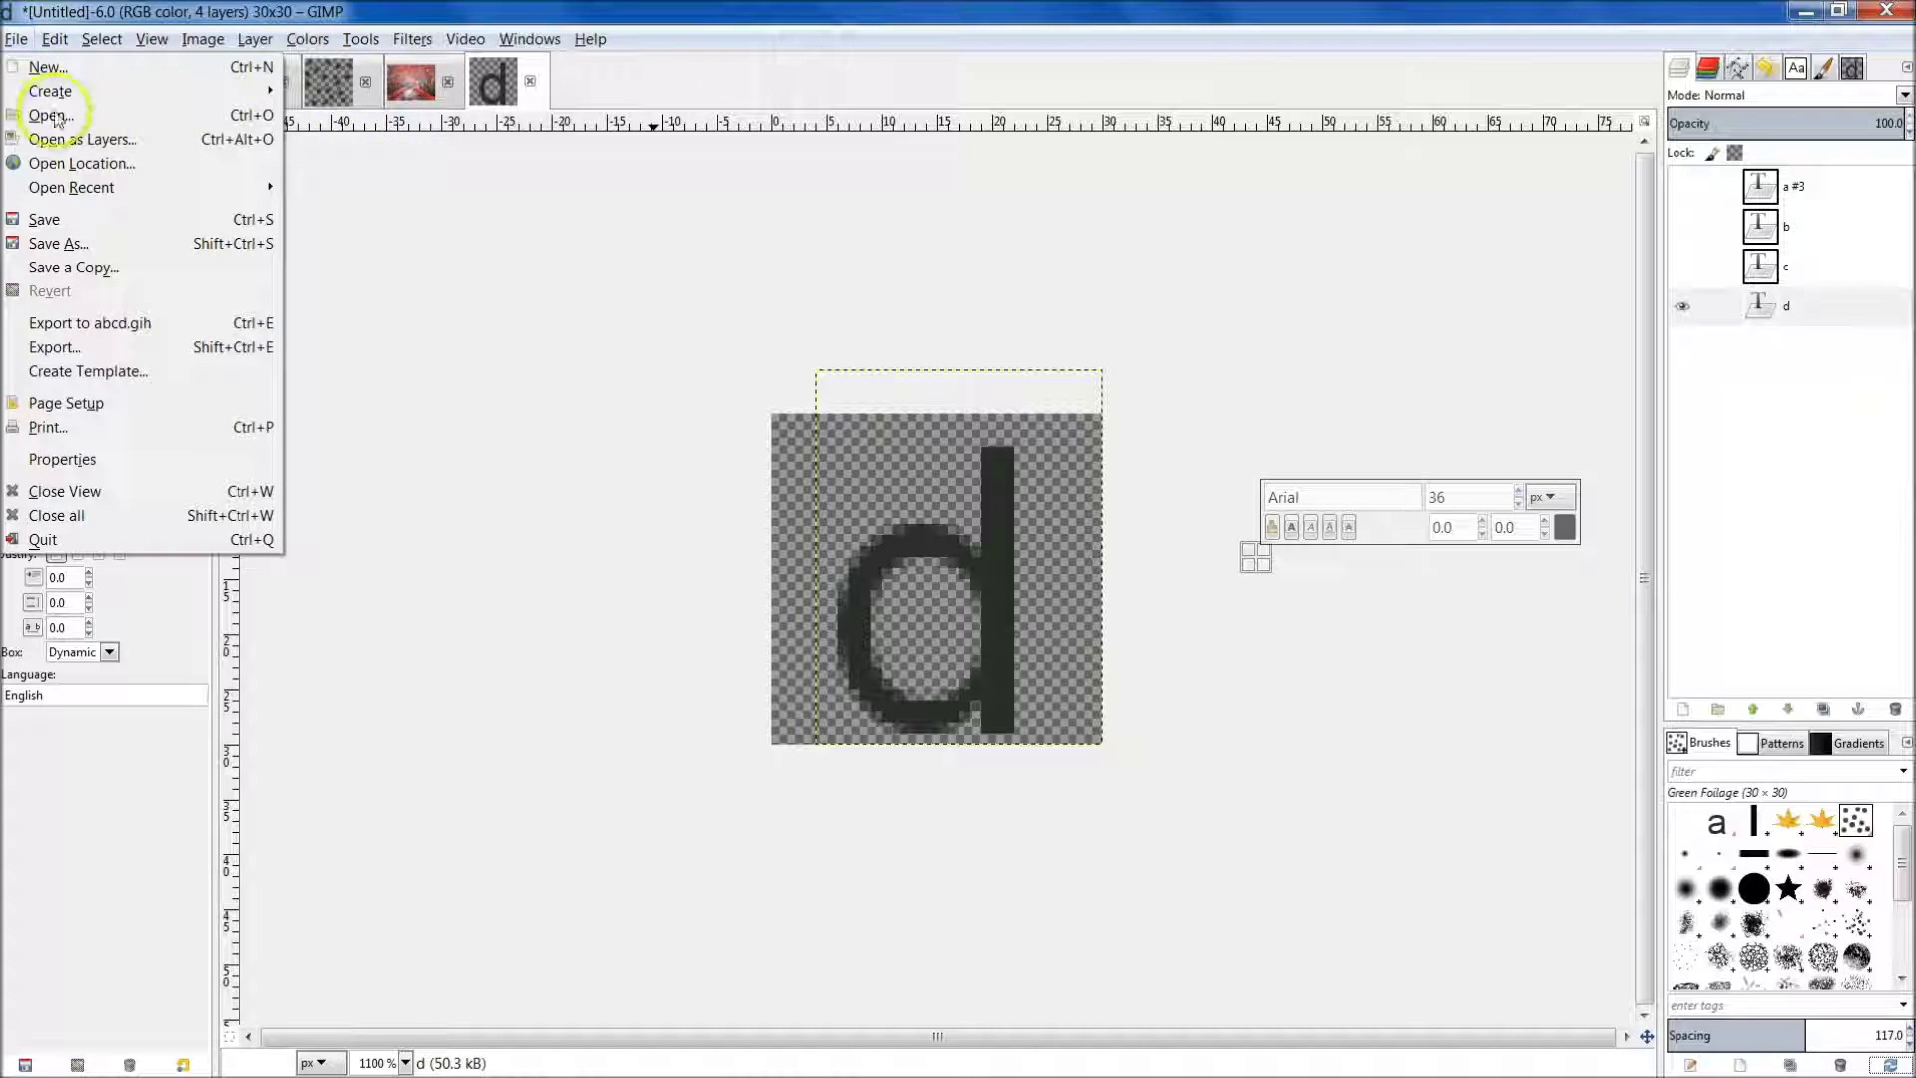
click(46, 67)
click(213, 231)
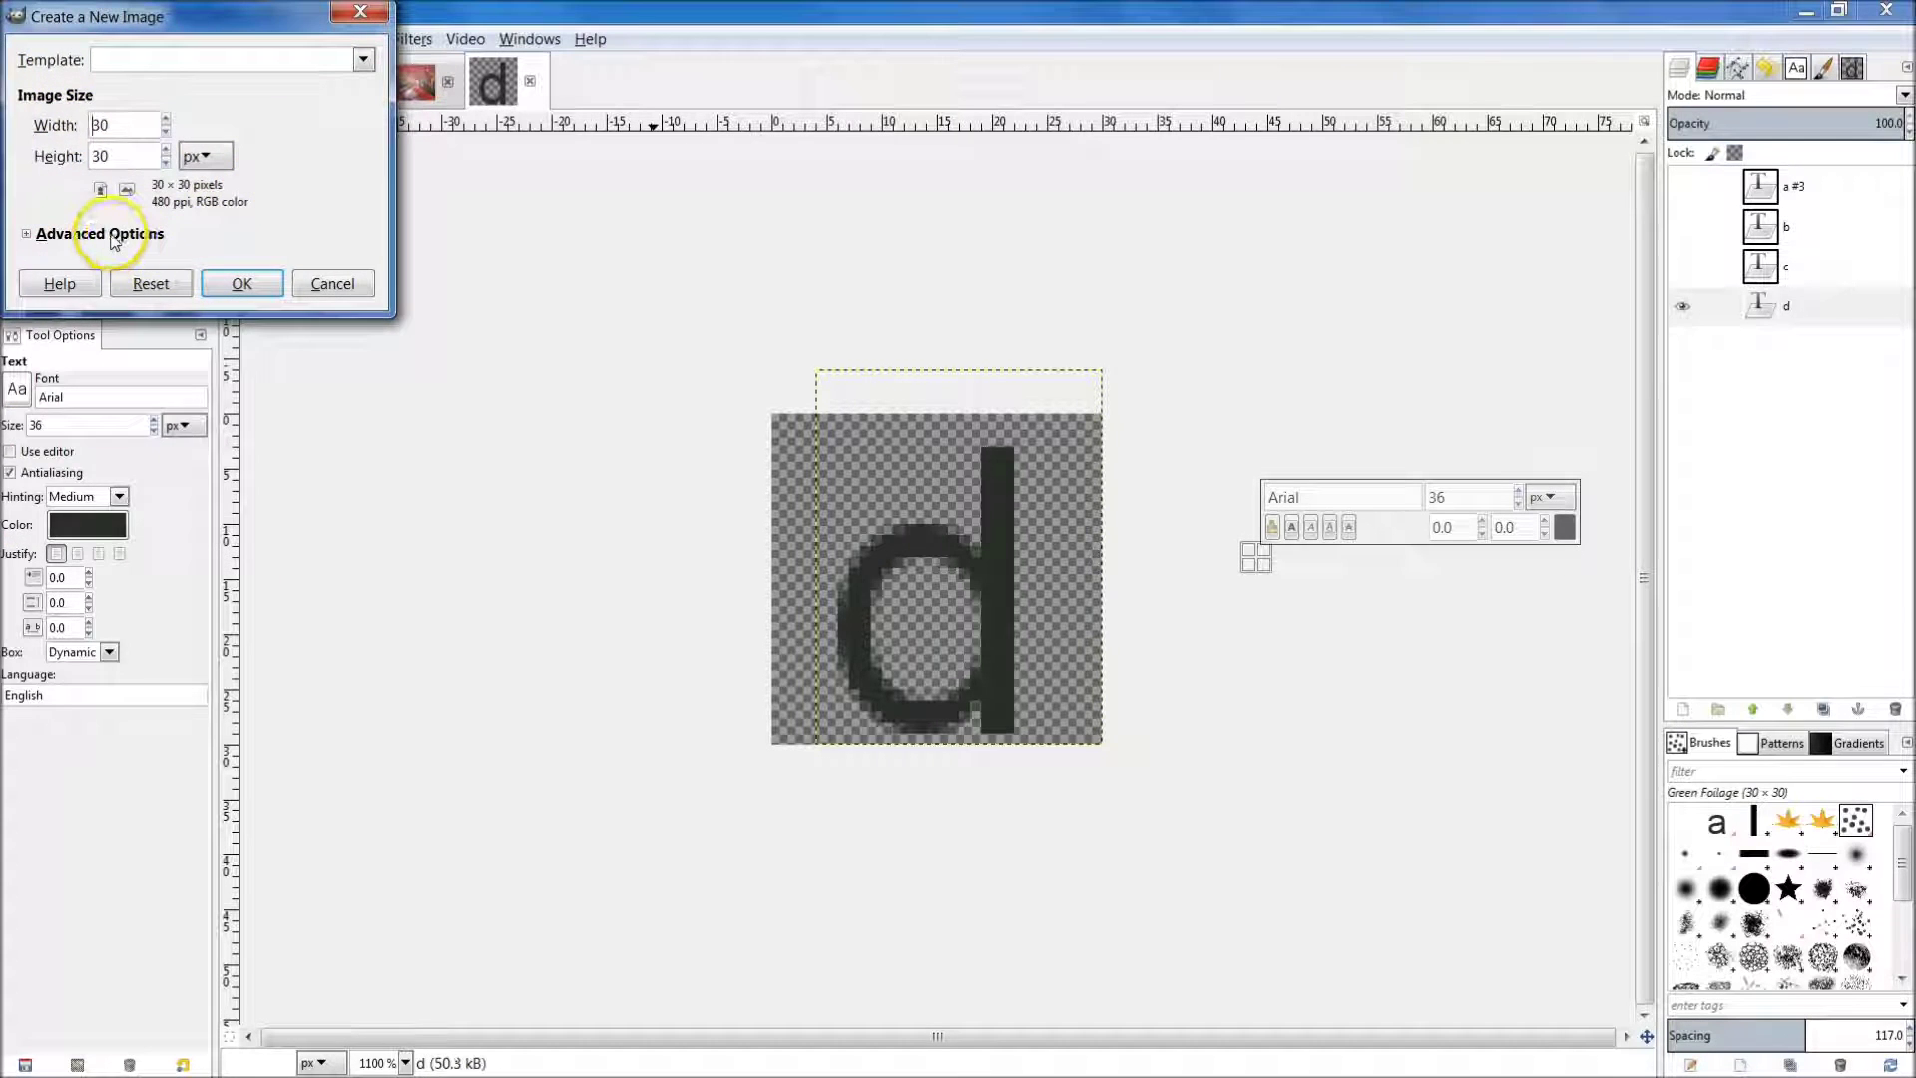
click(323, 367)
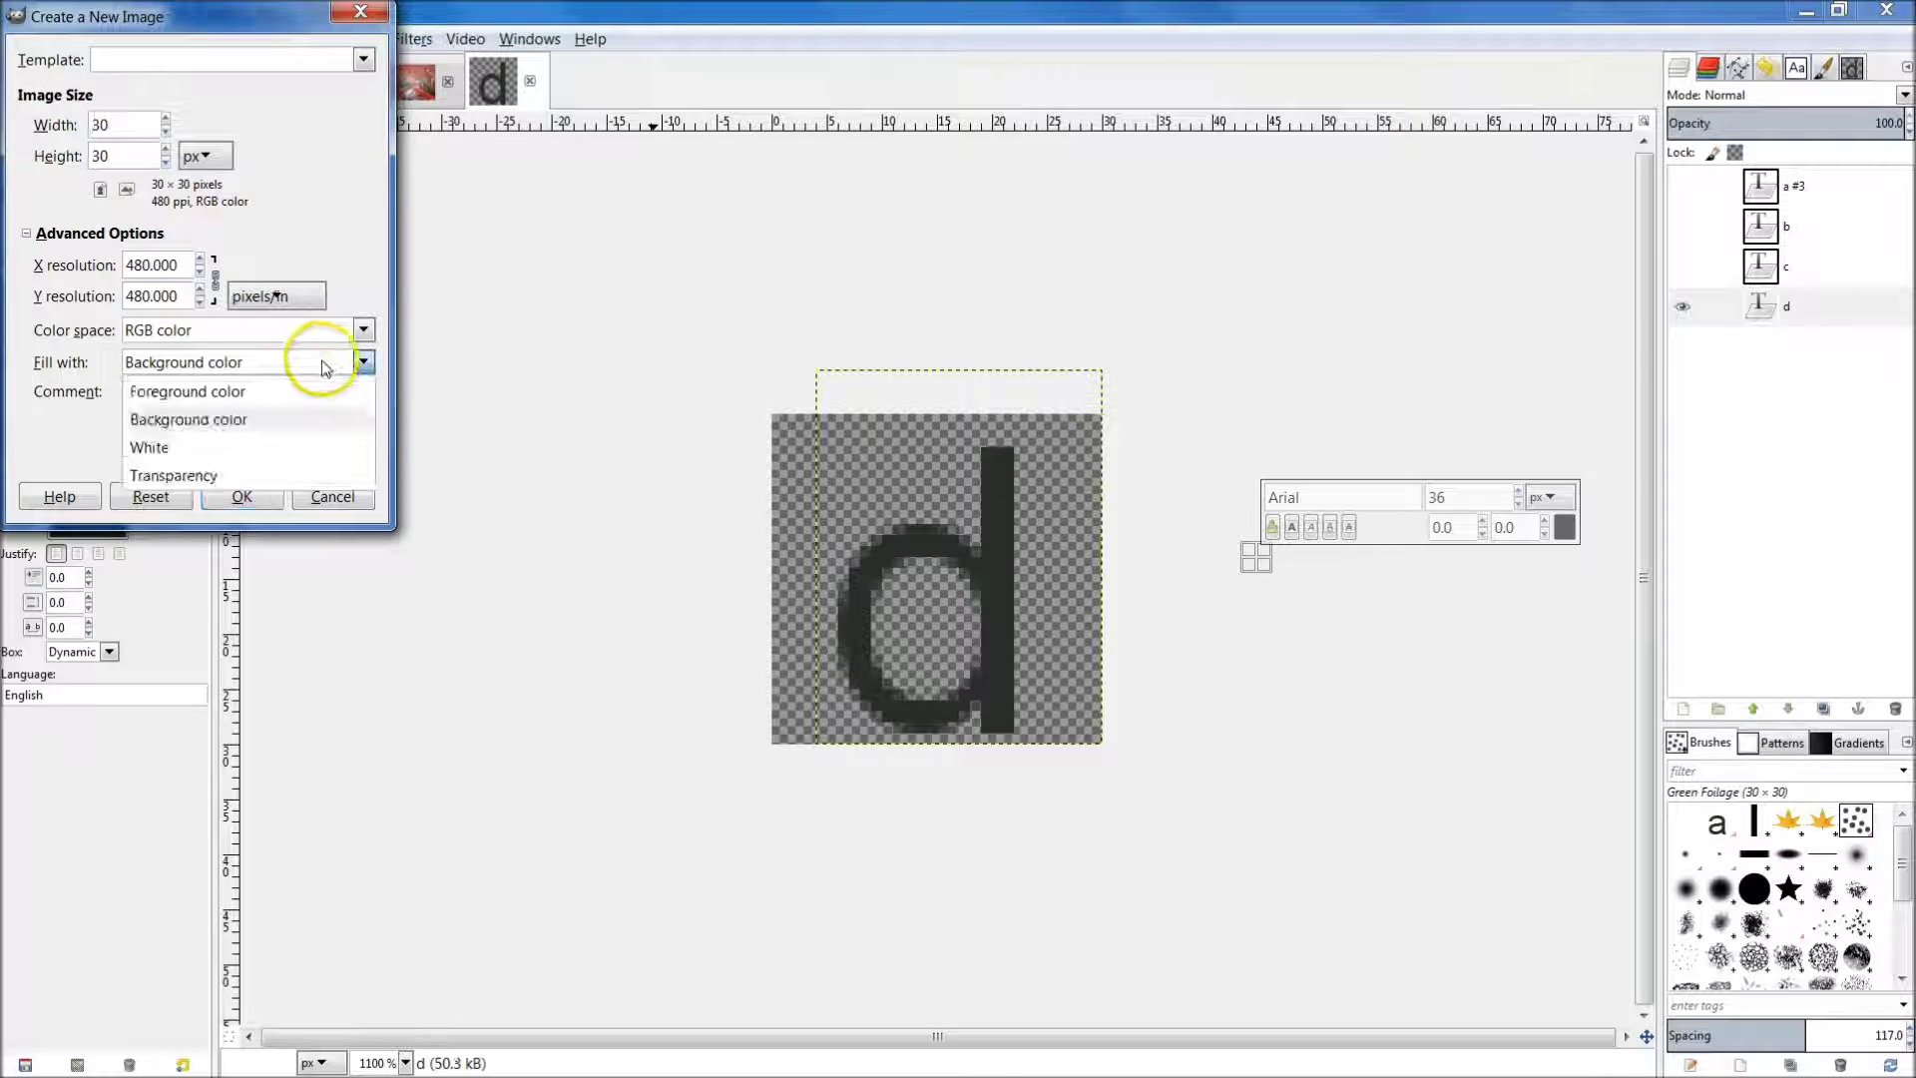
click(239, 446)
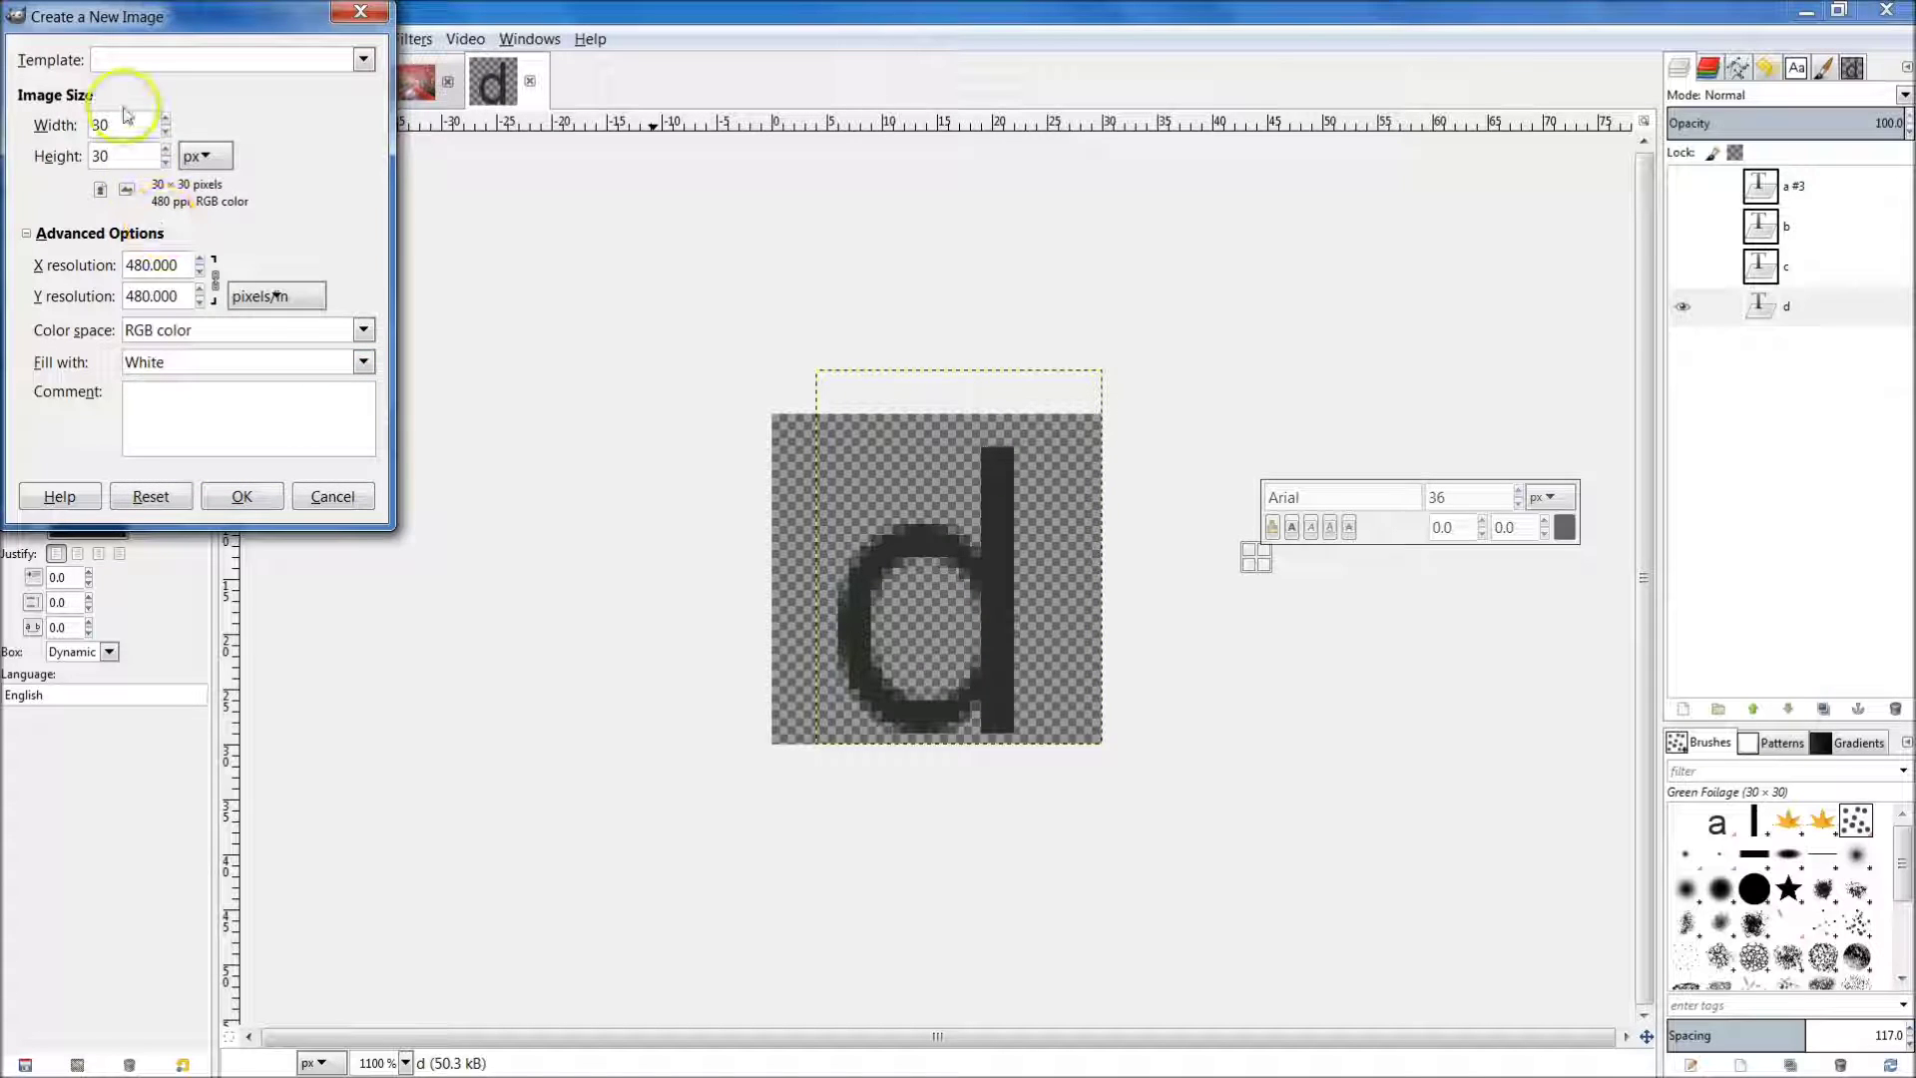
drag(158, 127, 68, 129)
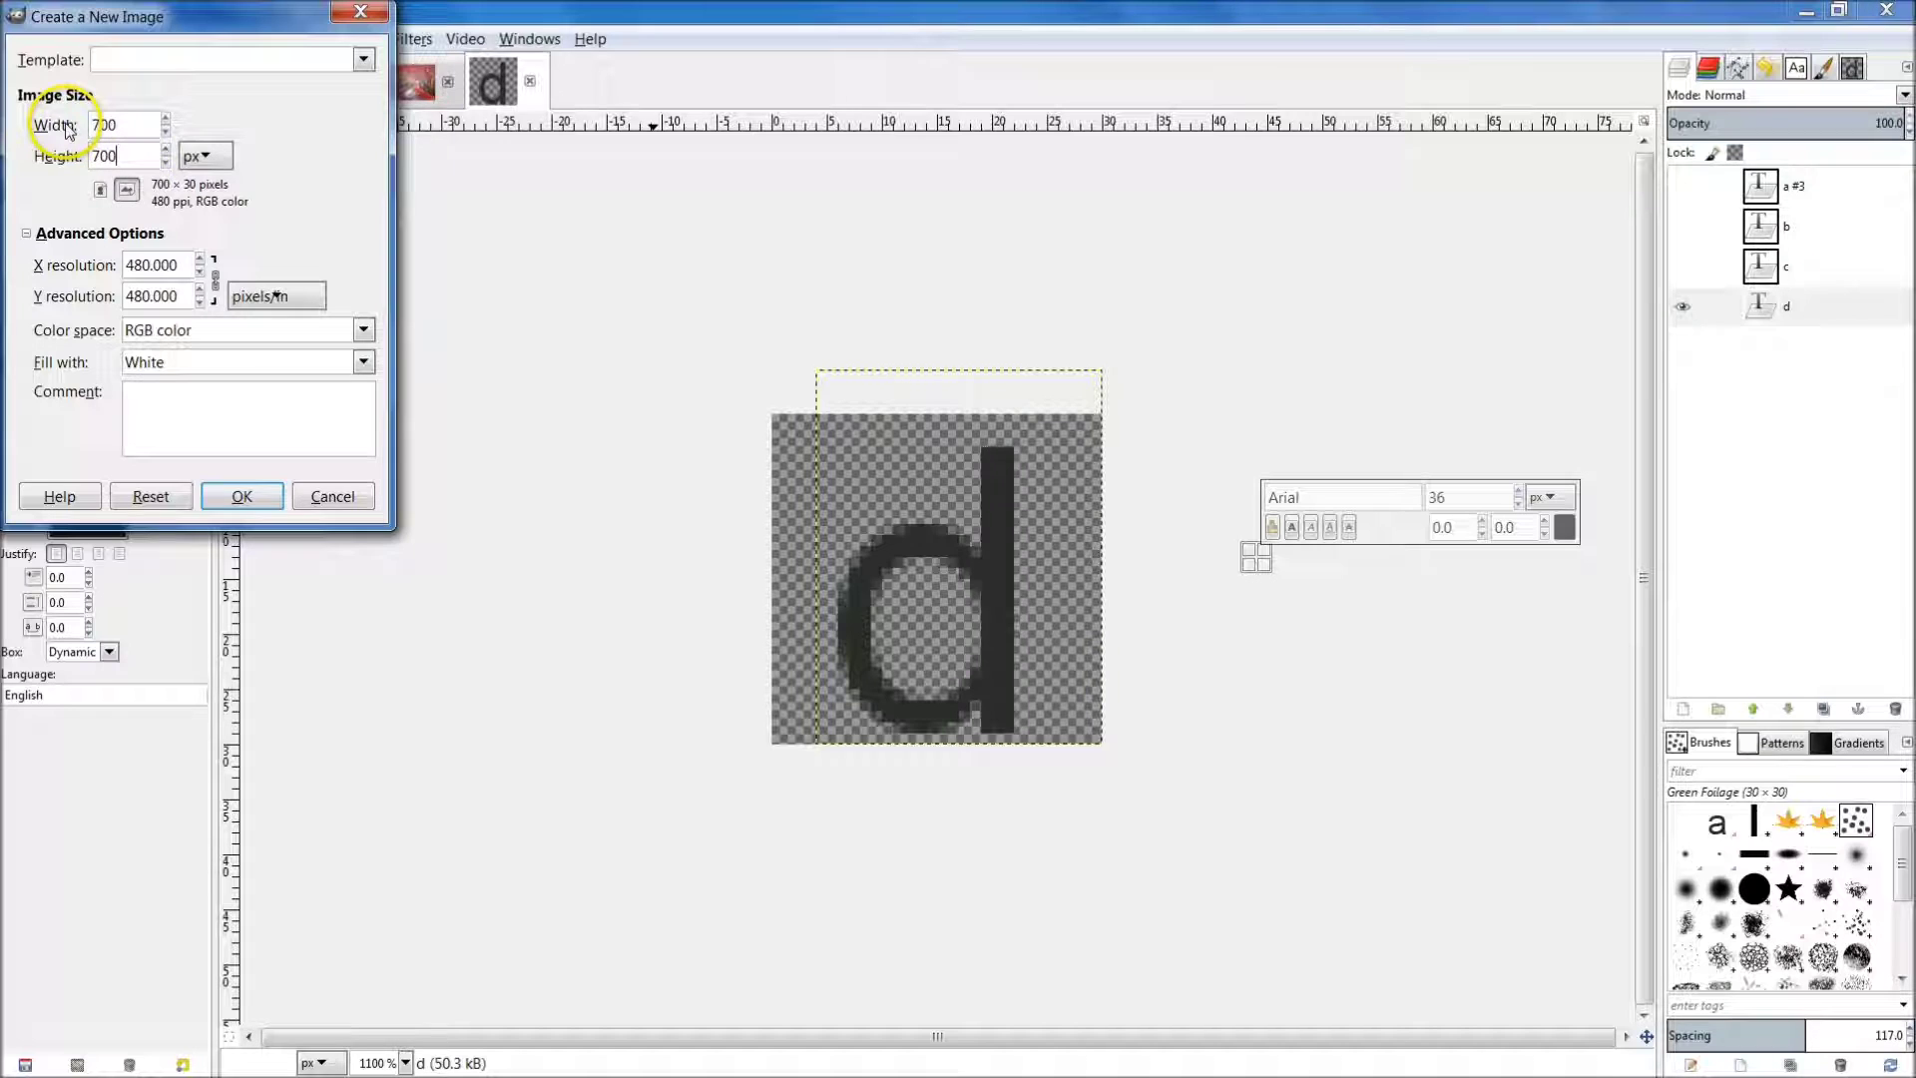
click(243, 496)
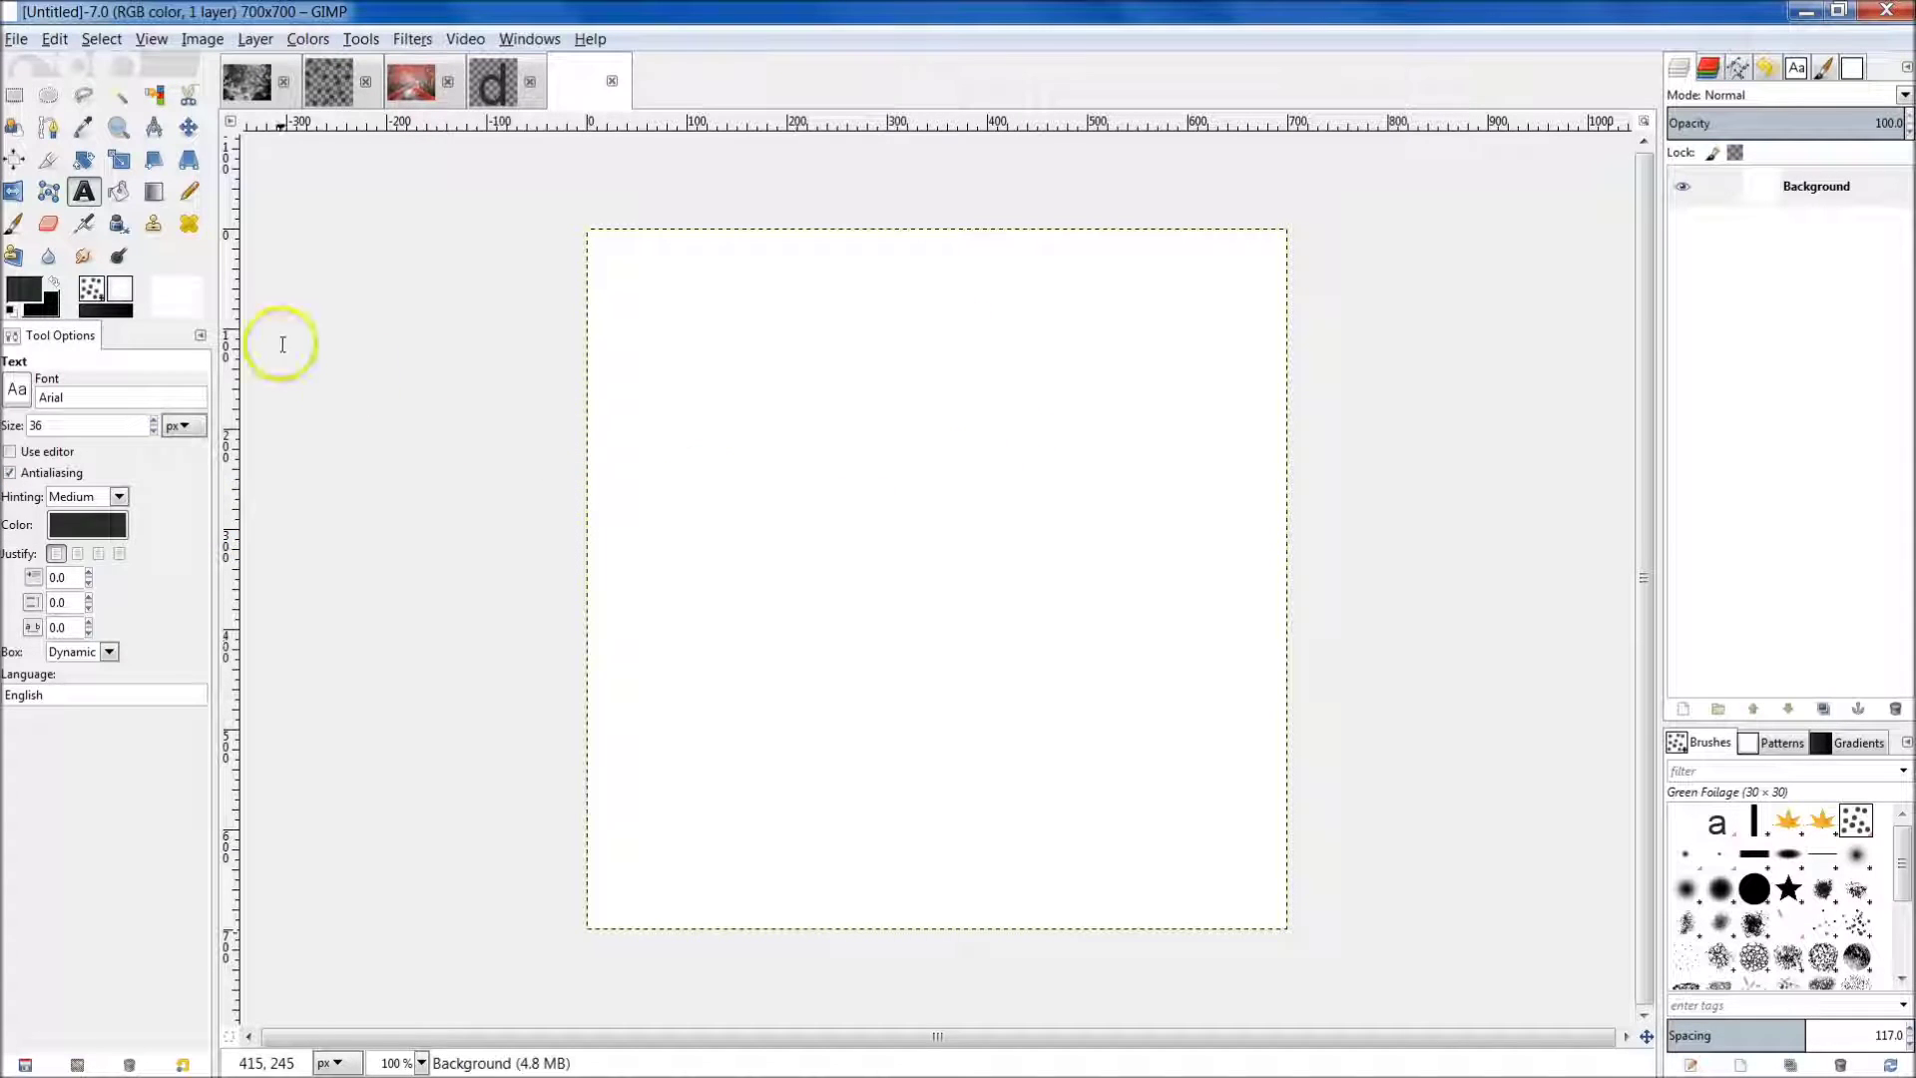
Set up the Paintbrush with the abcd brush, opacity 100 and size 46.93.
click(22, 227)
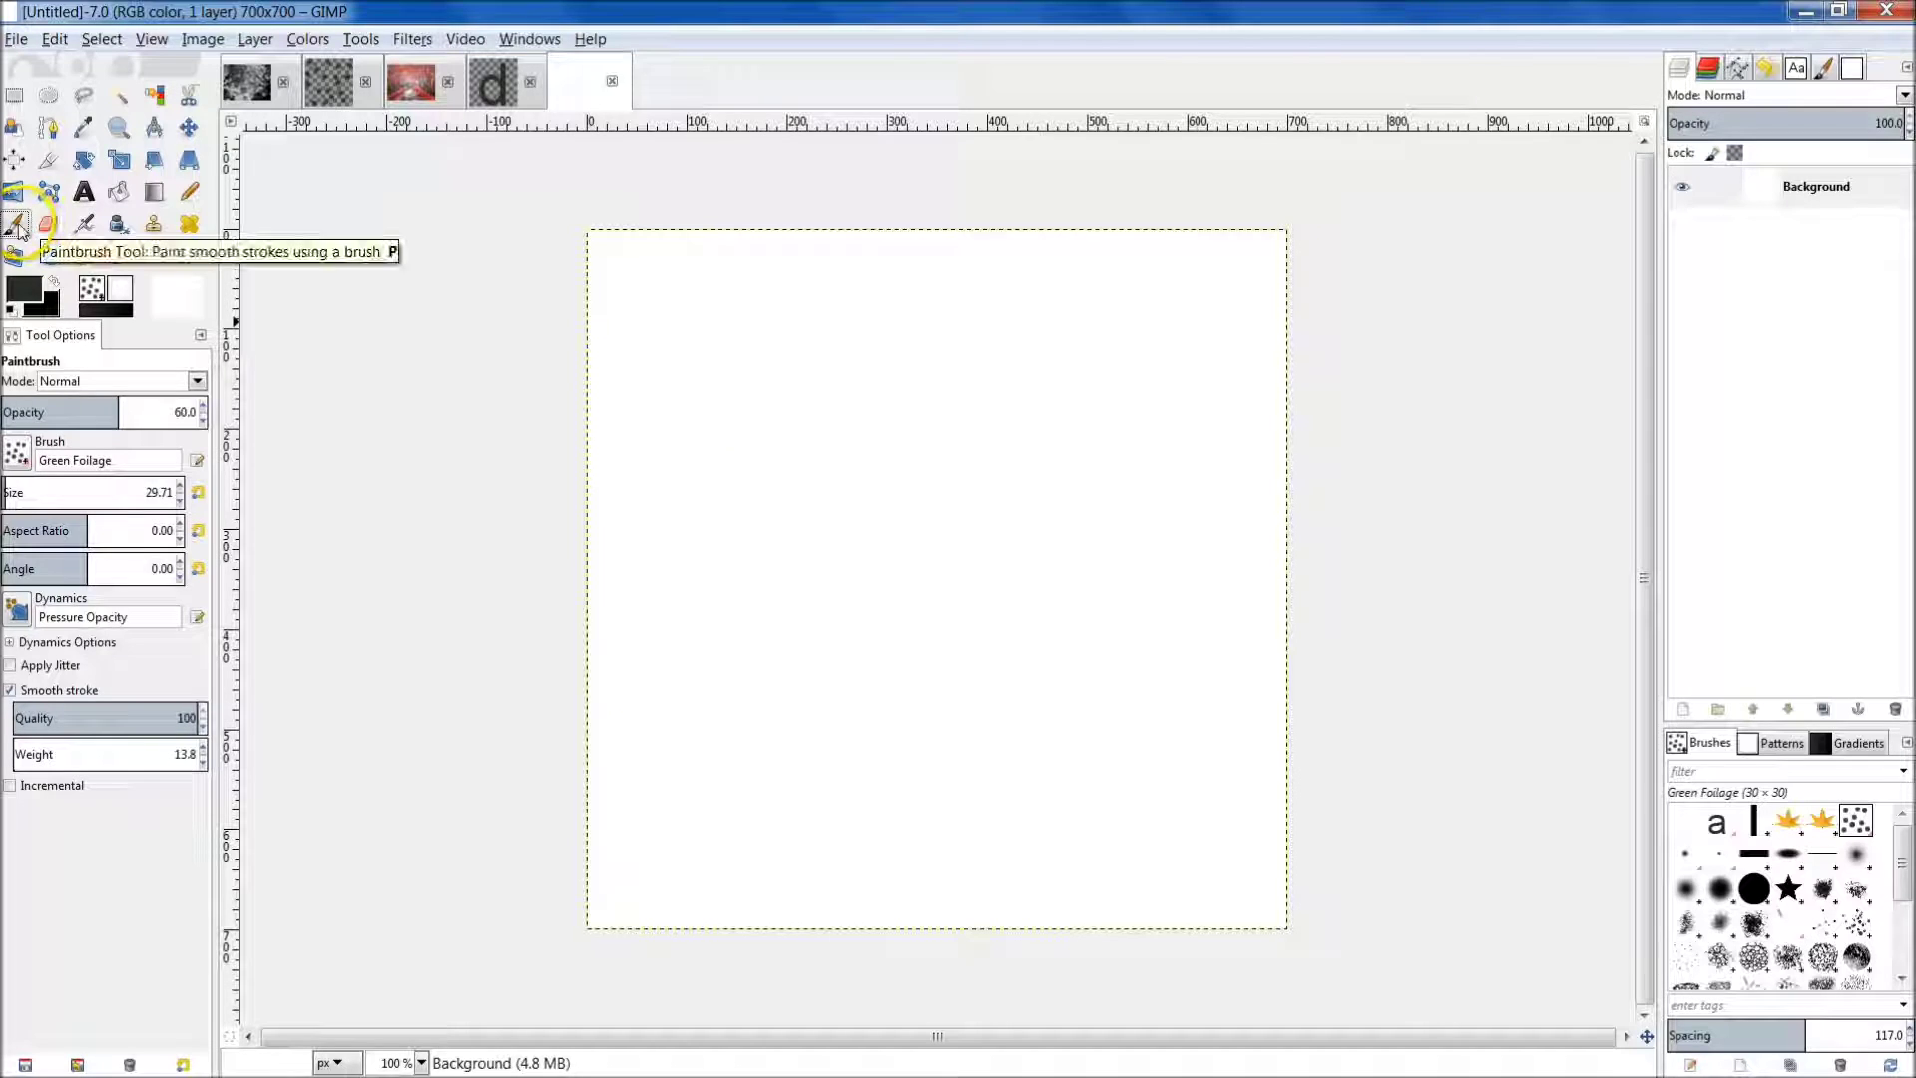
click(1718, 830)
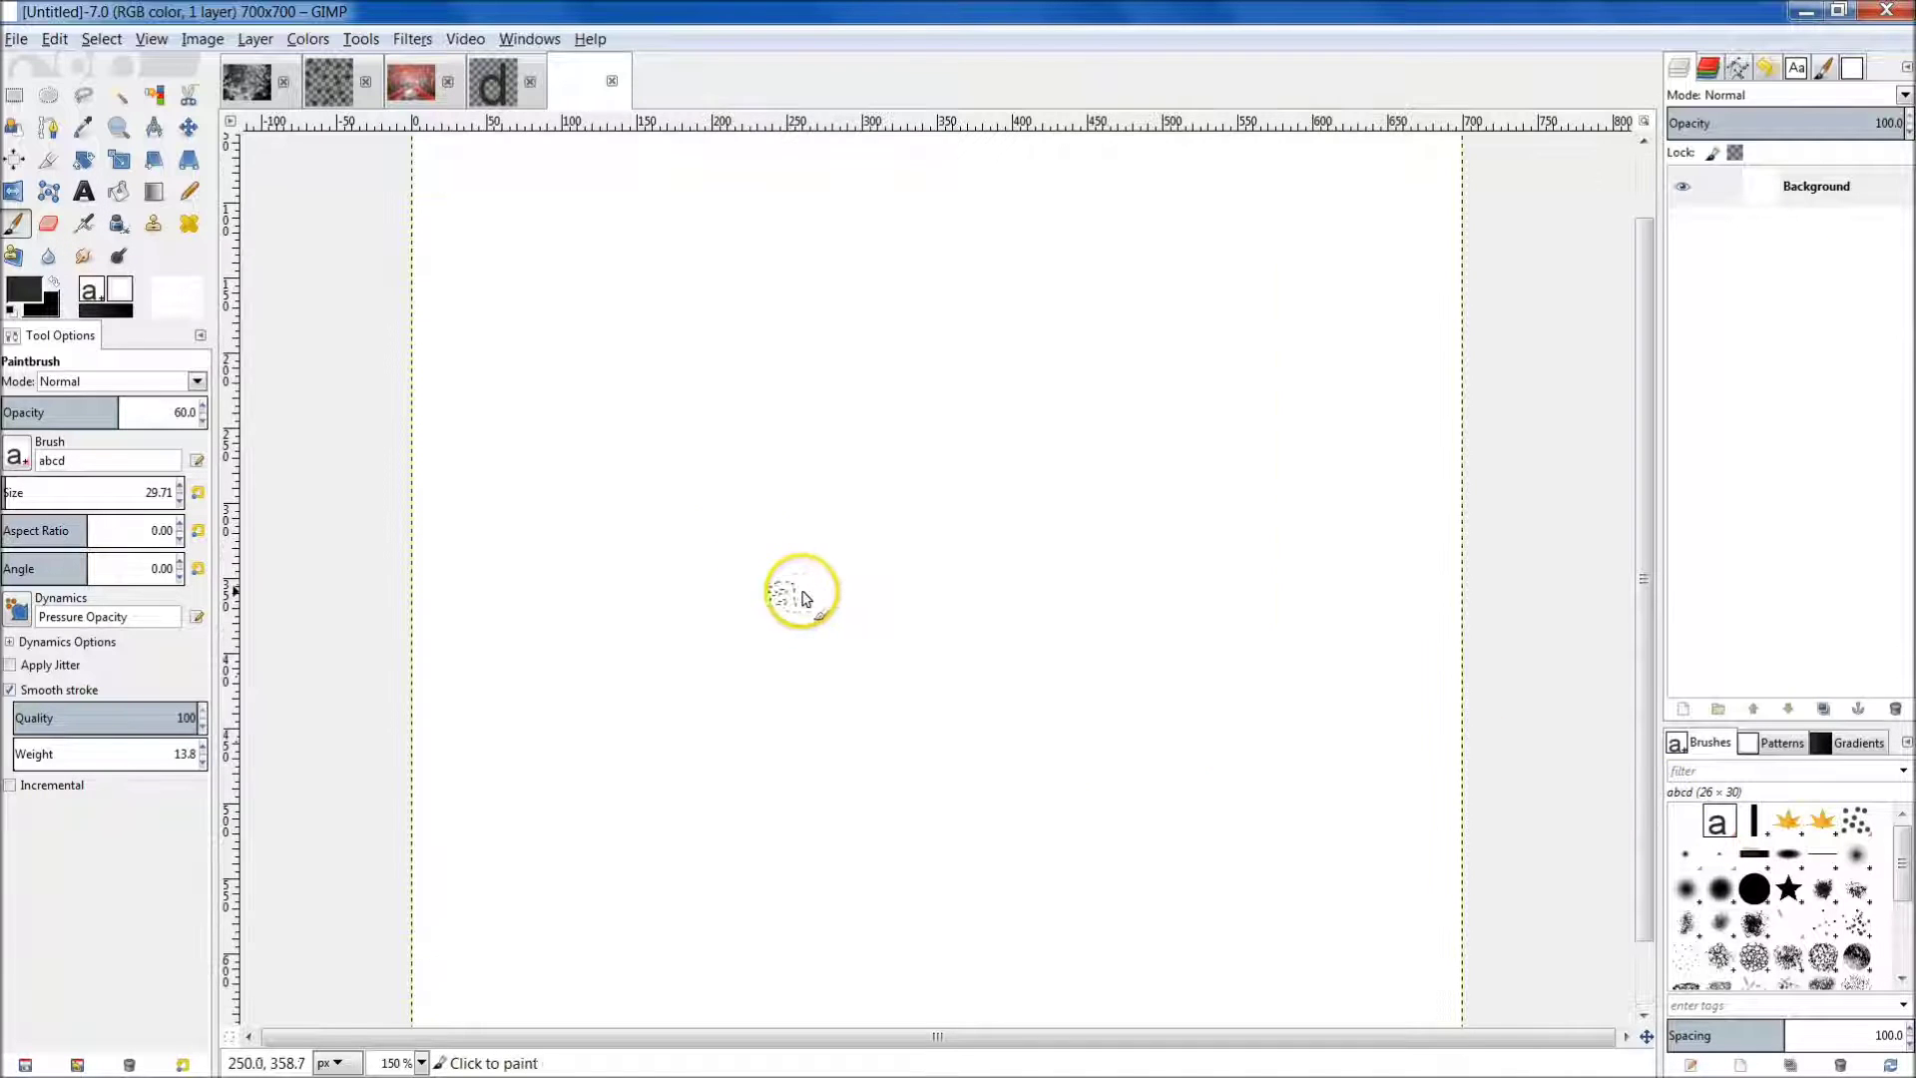
key(minus)
key(plus)
key(plus)
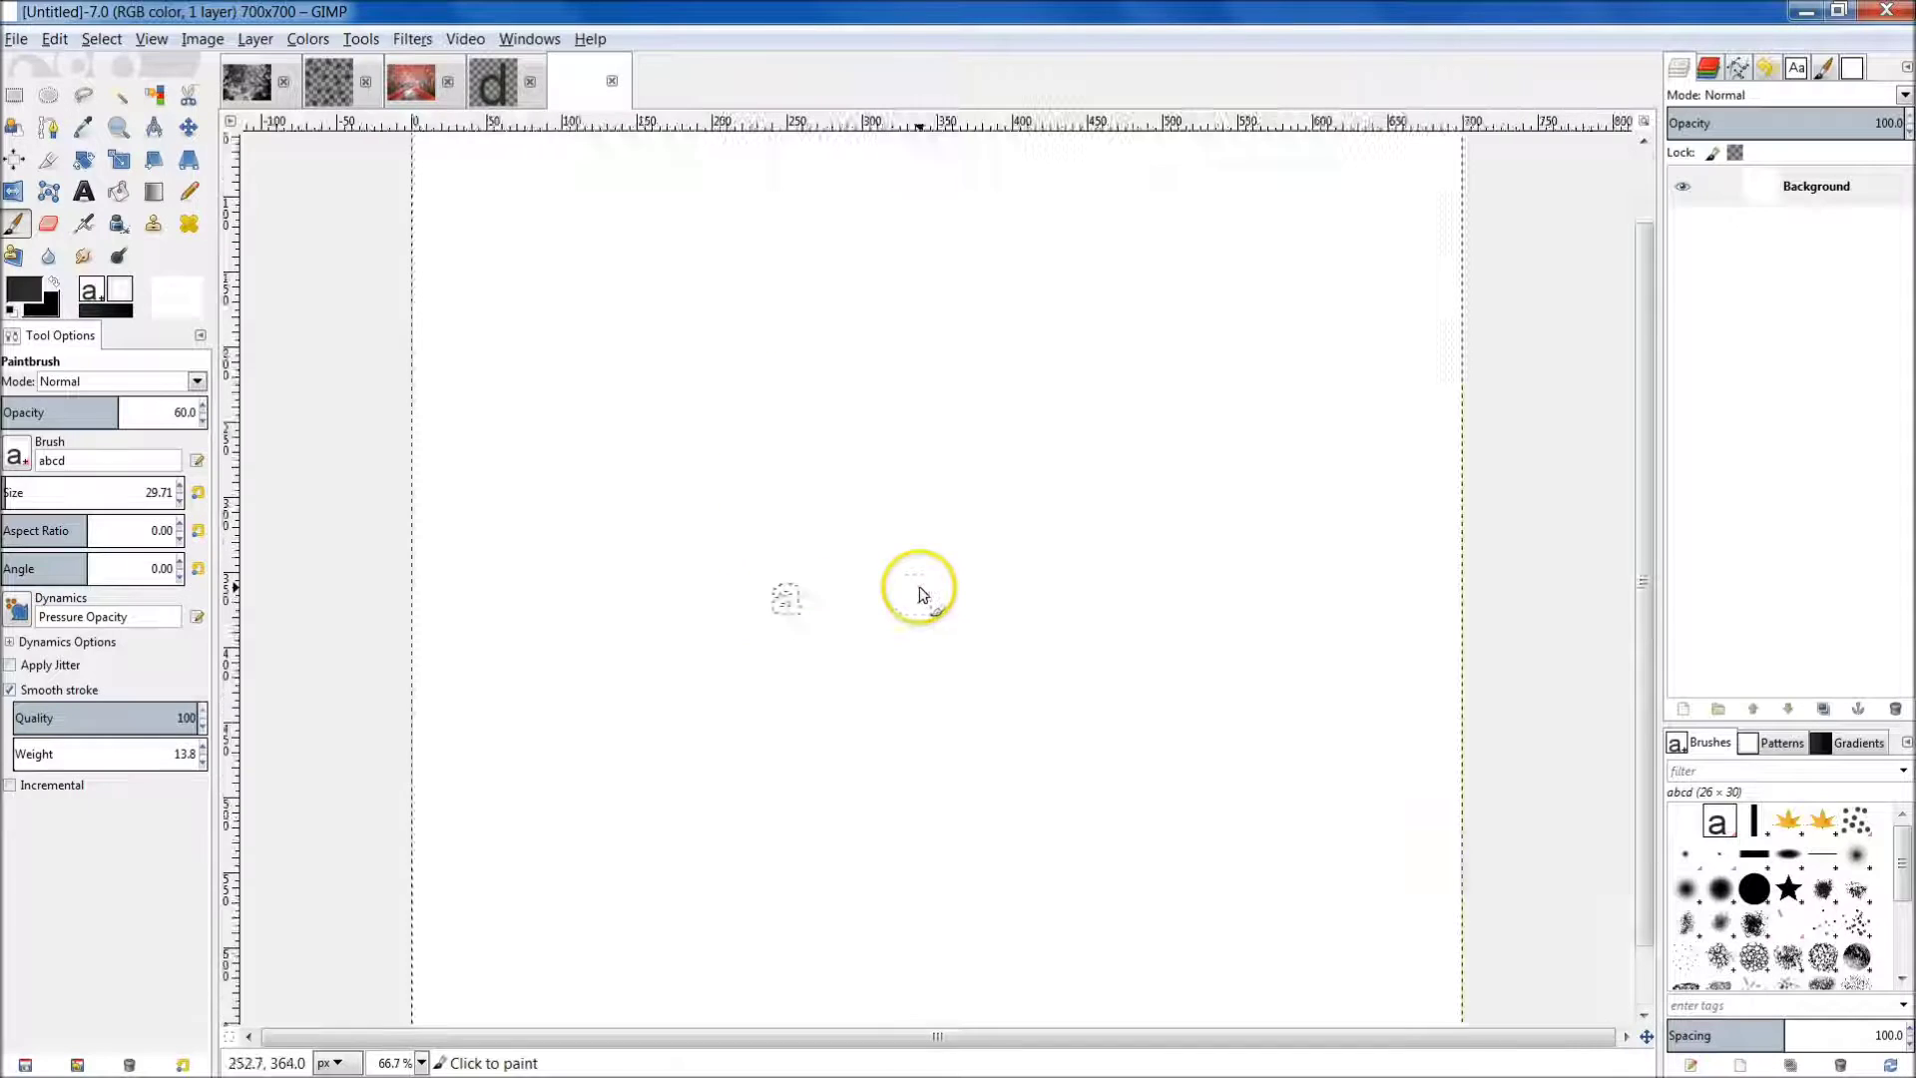
mouse_move(120, 414)
mouse_down()
mouse_move(248, 404)
mouse_move(261, 424)
mouse_up()
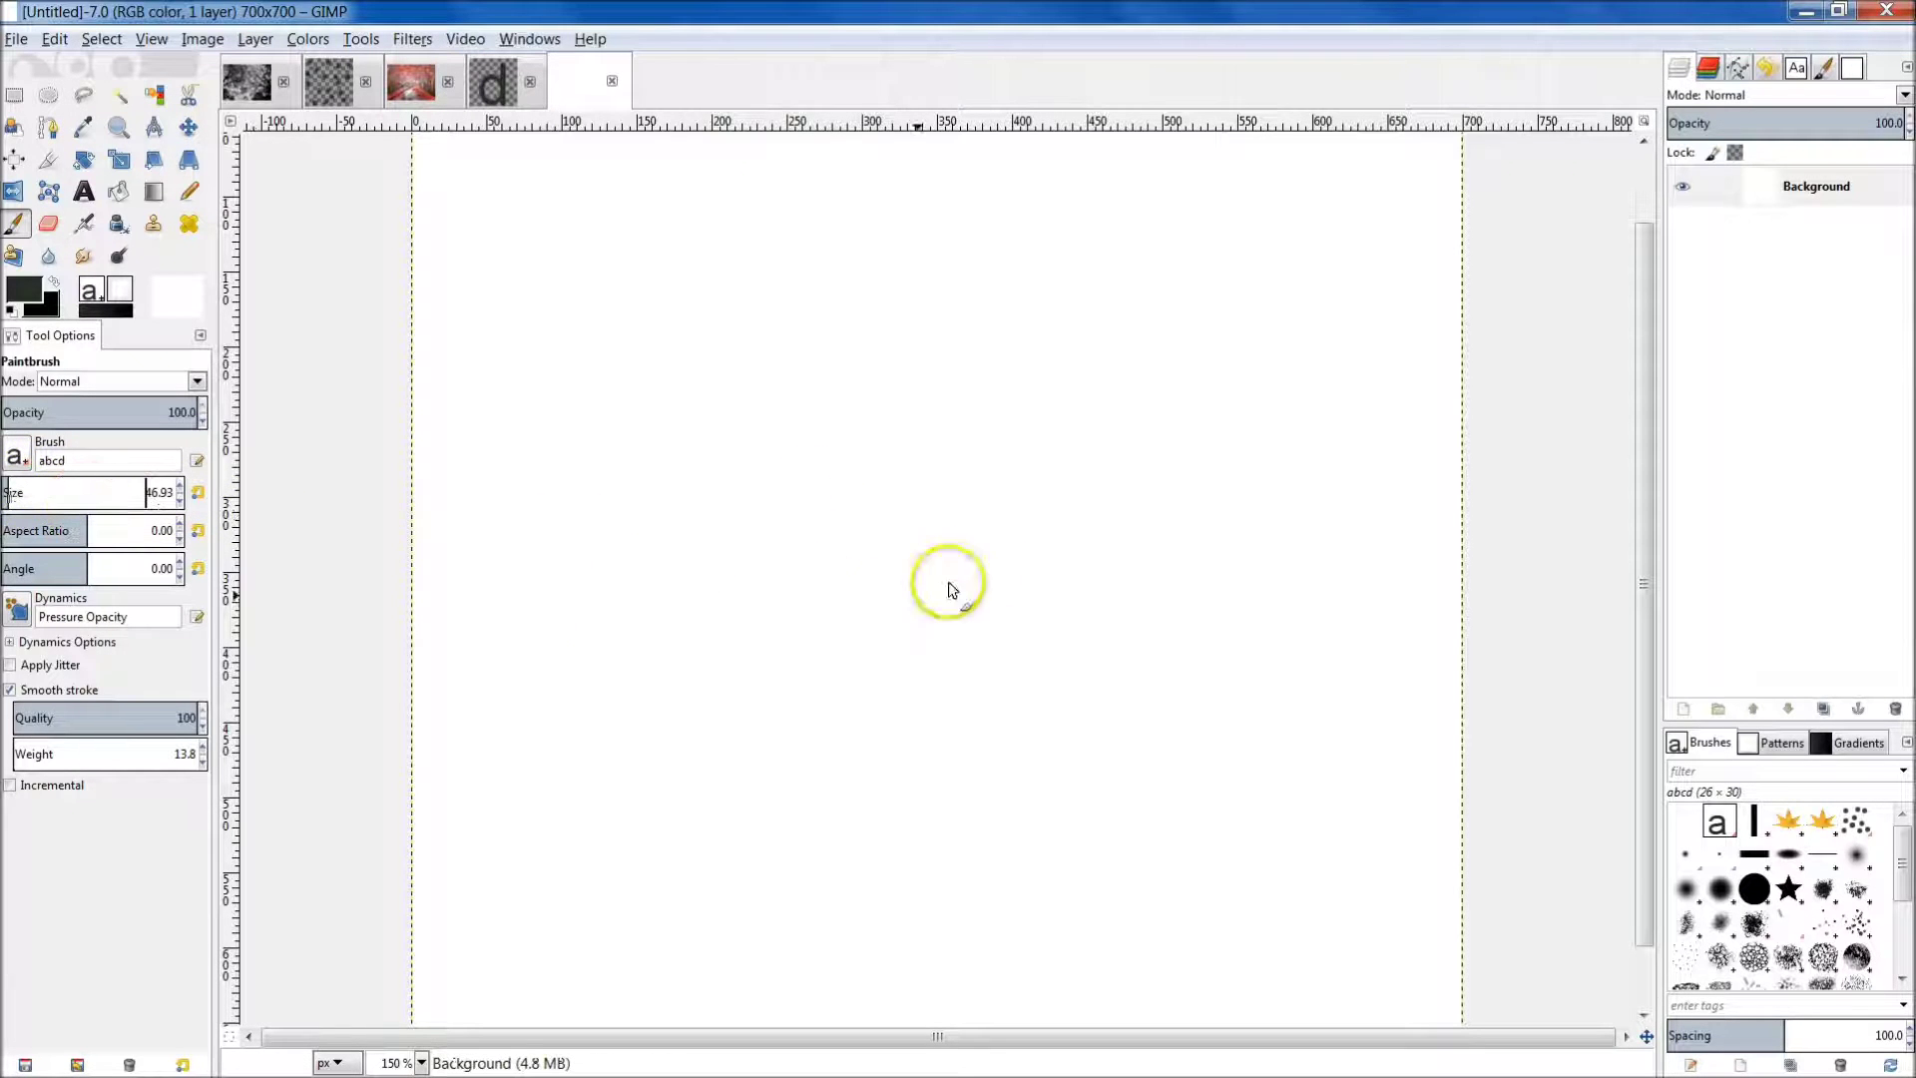
Paint two horizontal strokes and one vertical stroke of letters across the white canvas with the abcd brush.
mouse_move(583, 550)
mouse_down()
mouse_move(832, 561)
mouse_move(1226, 505)
mouse_move(1435, 500)
mouse_move(1457, 566)
mouse_up()
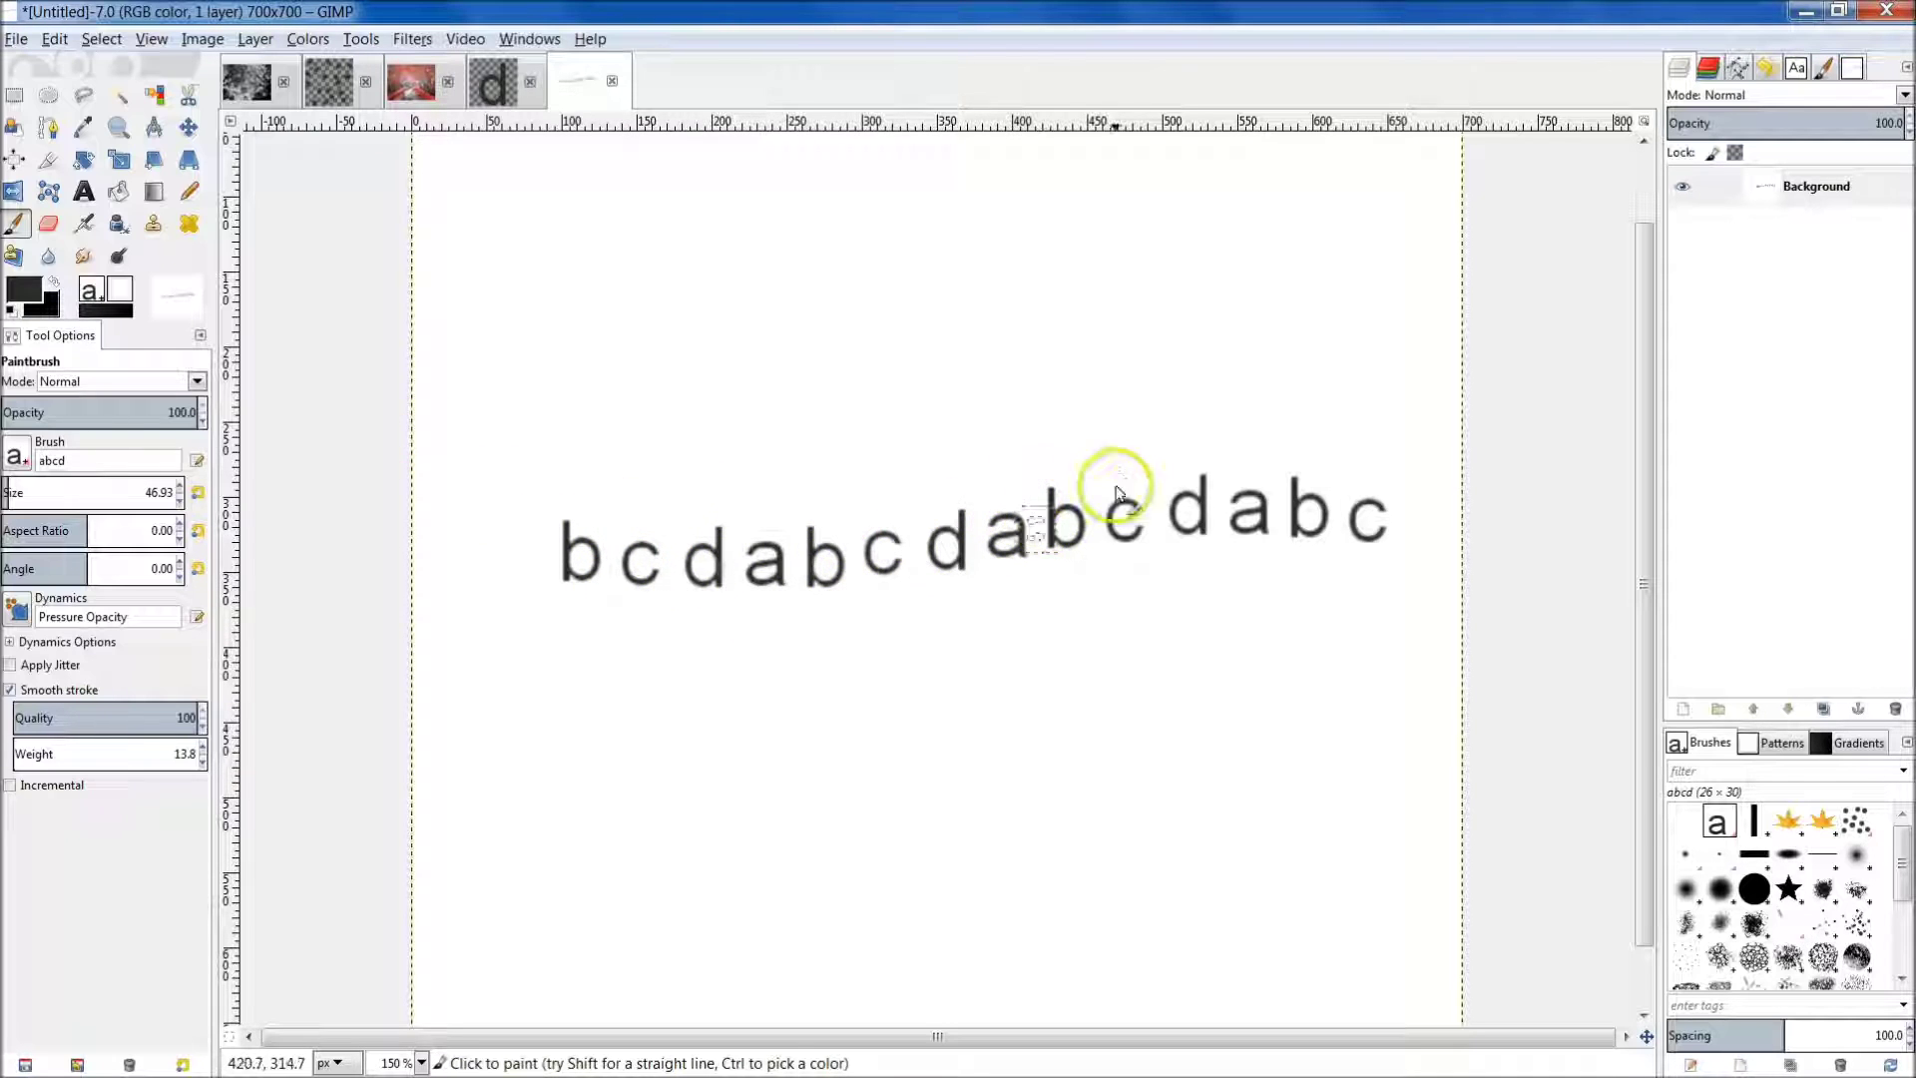
mouse_move(963, 256)
mouse_down()
mouse_move(948, 693)
mouse_move(914, 811)
mouse_move(911, 903)
mouse_up()
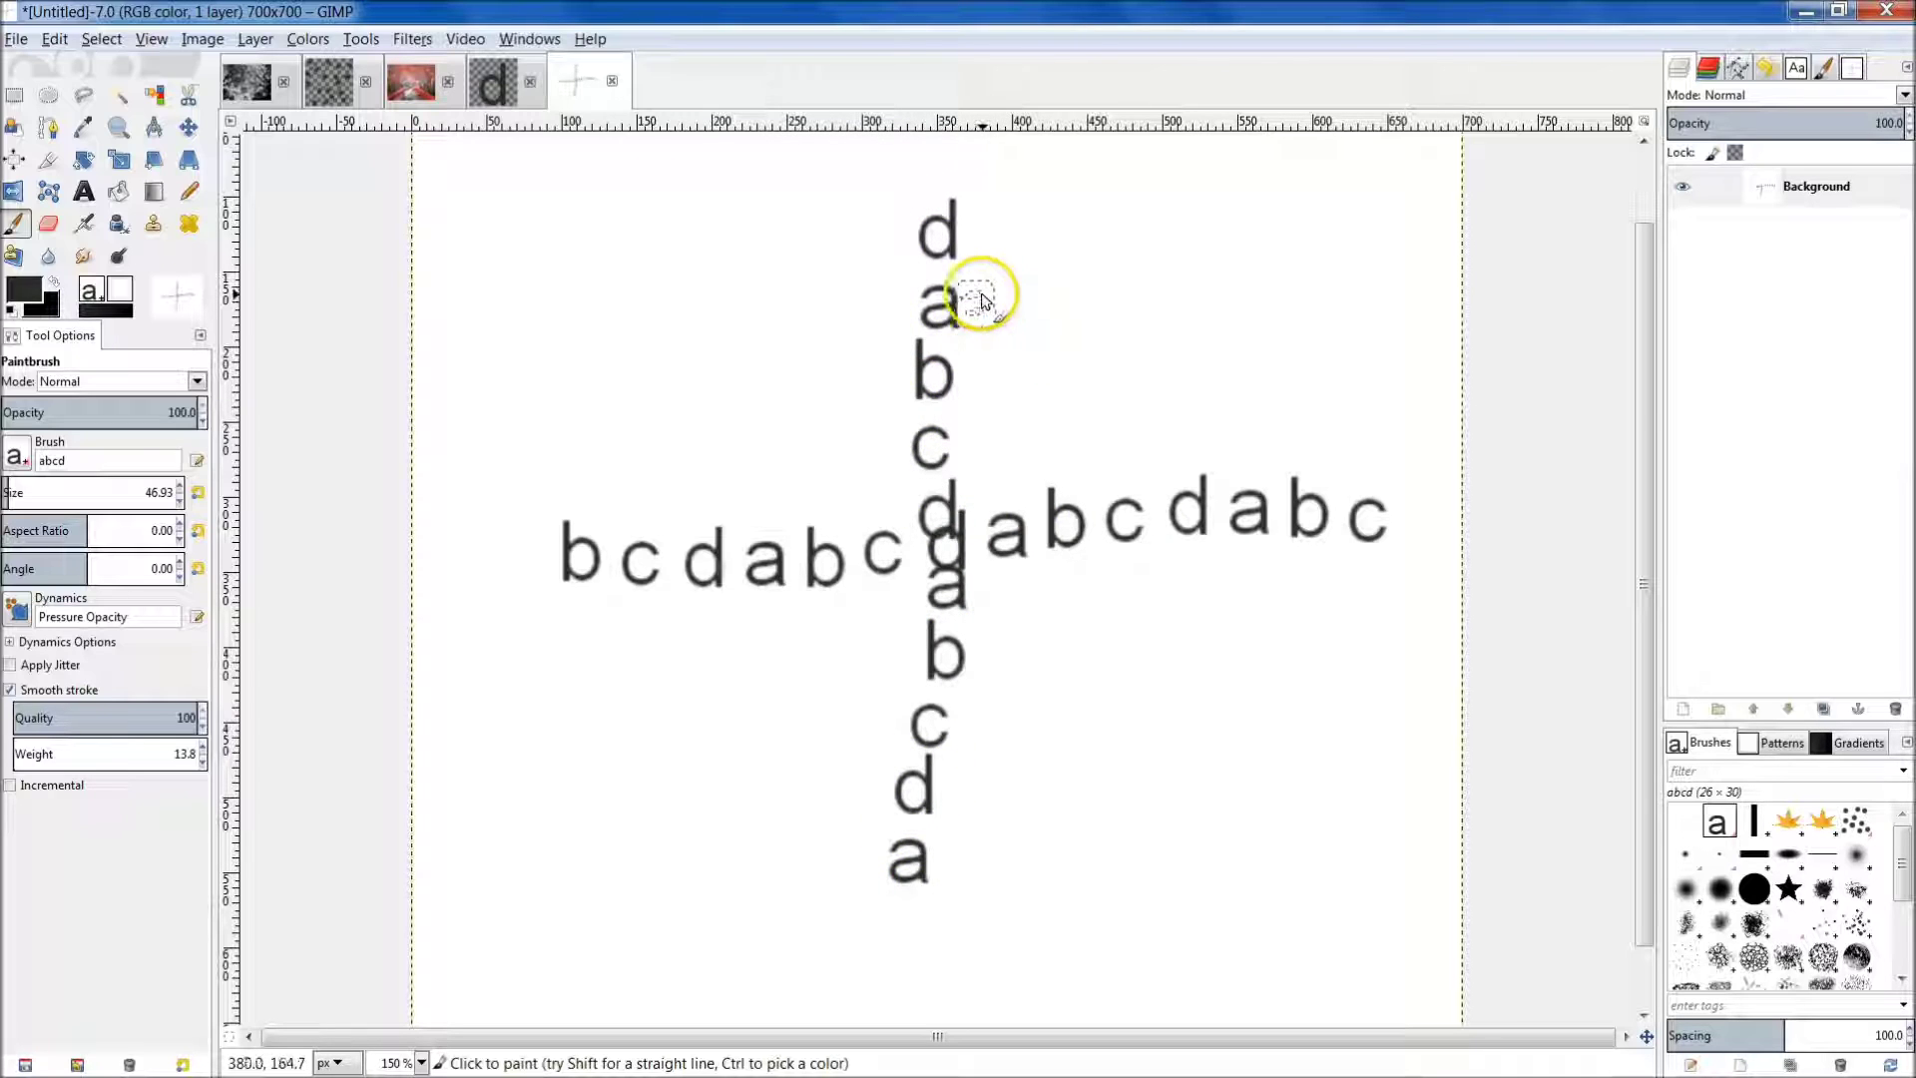
click(511, 100)
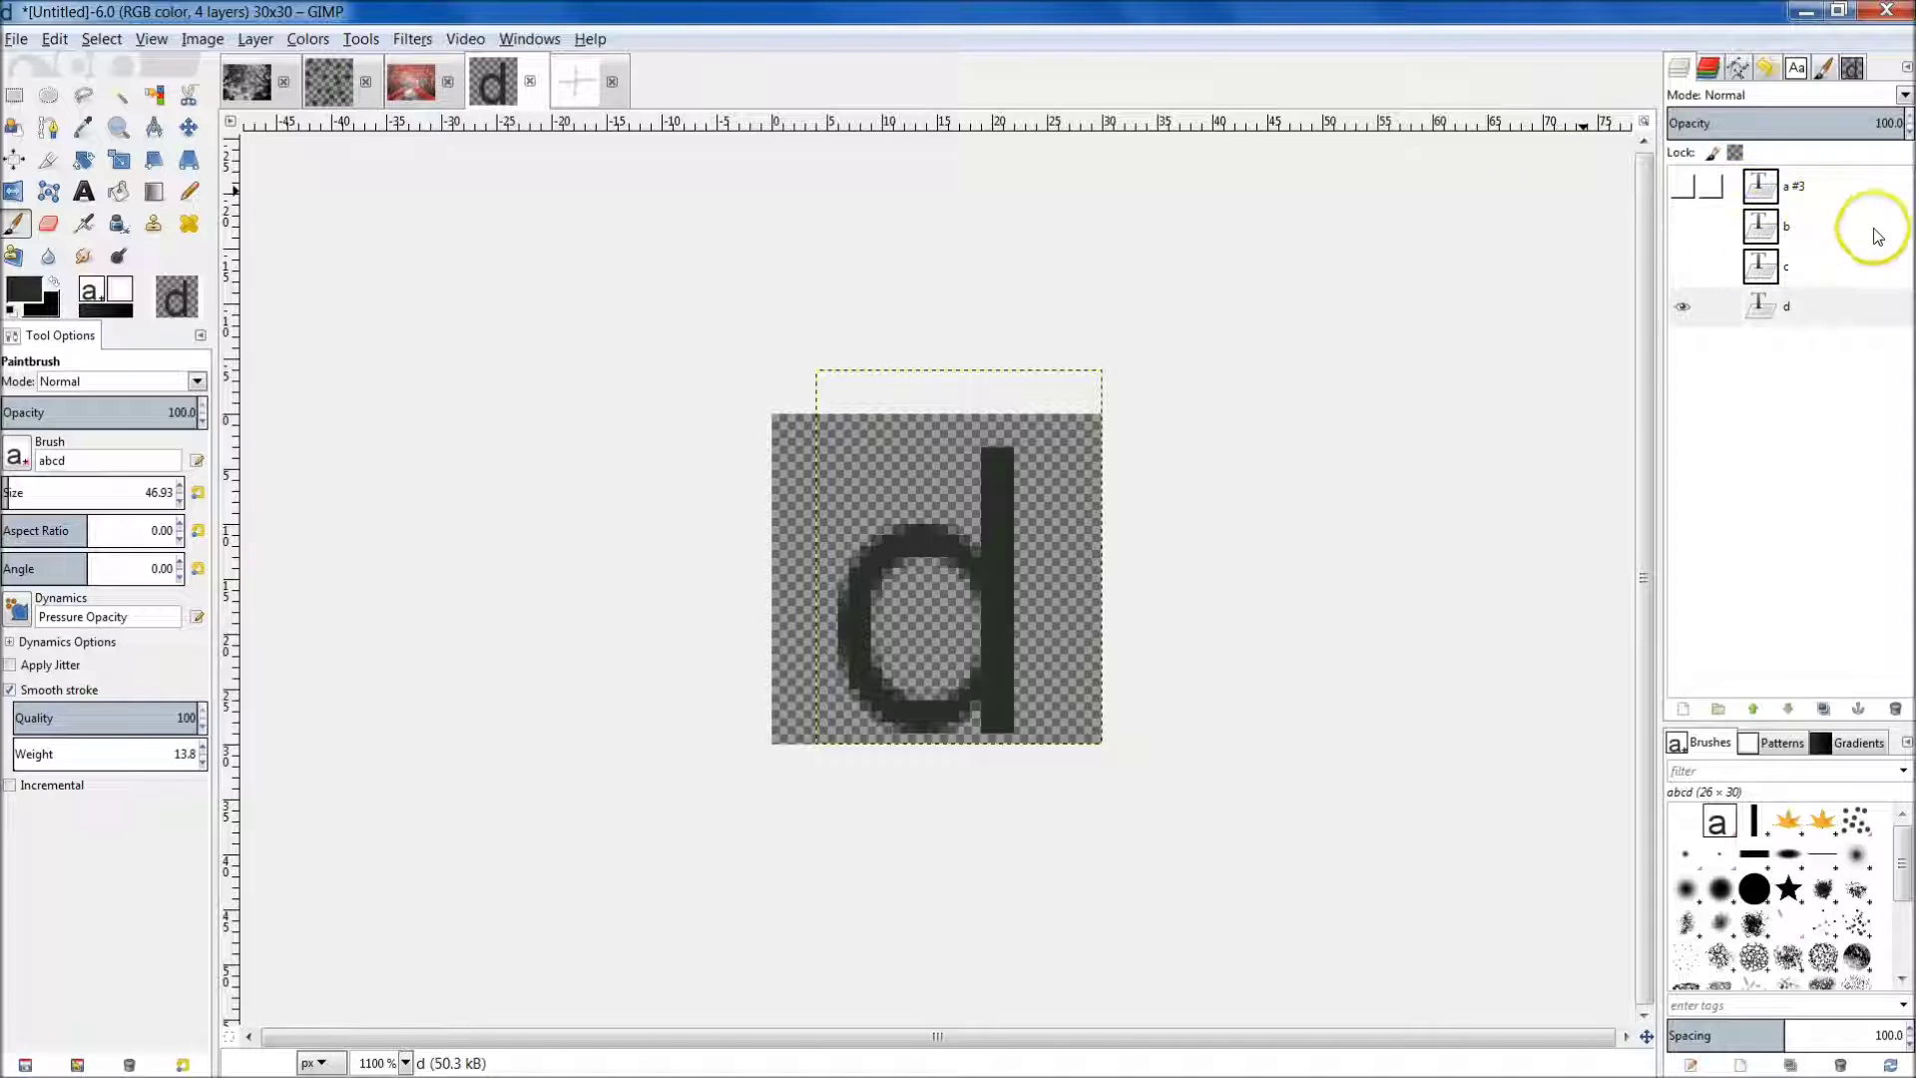
click(577, 80)
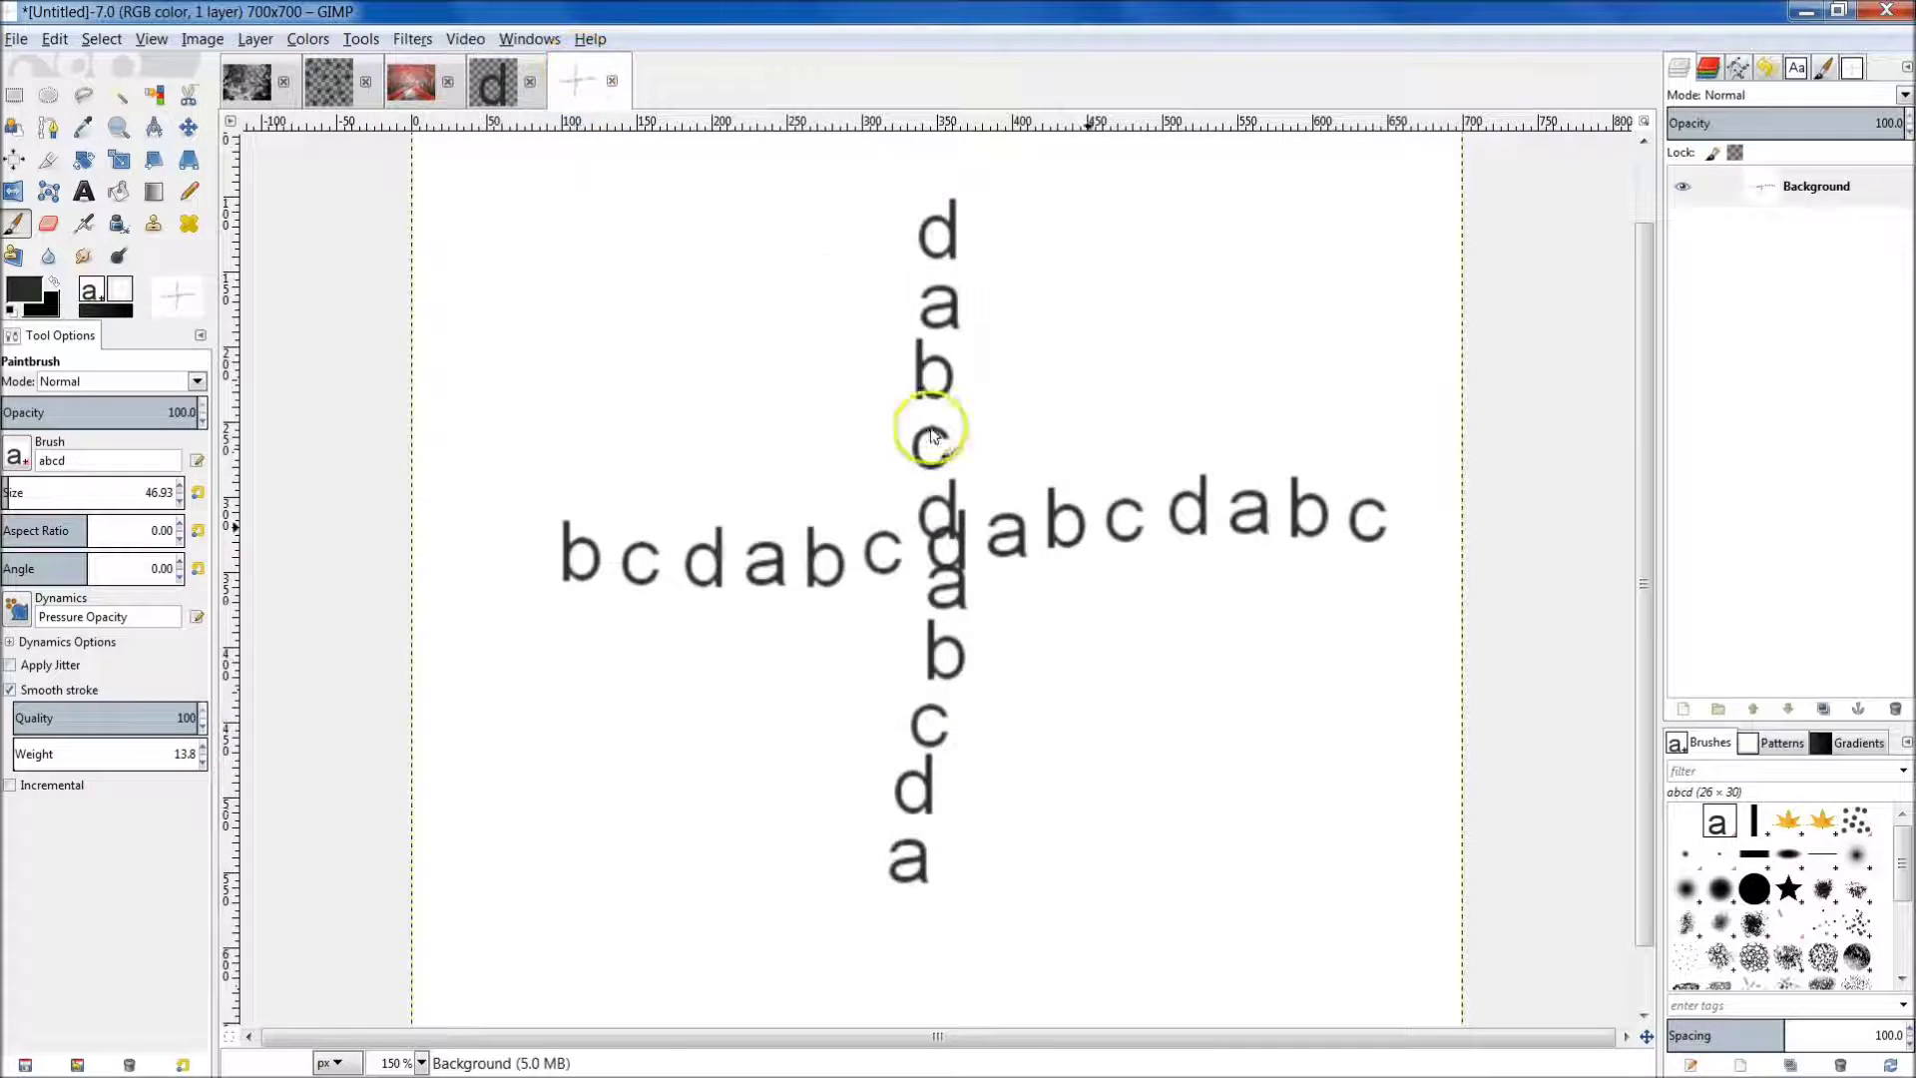
mouse_move(630, 803)
mouse_down()
mouse_move(1222, 793)
mouse_move(1362, 781)
mouse_up()
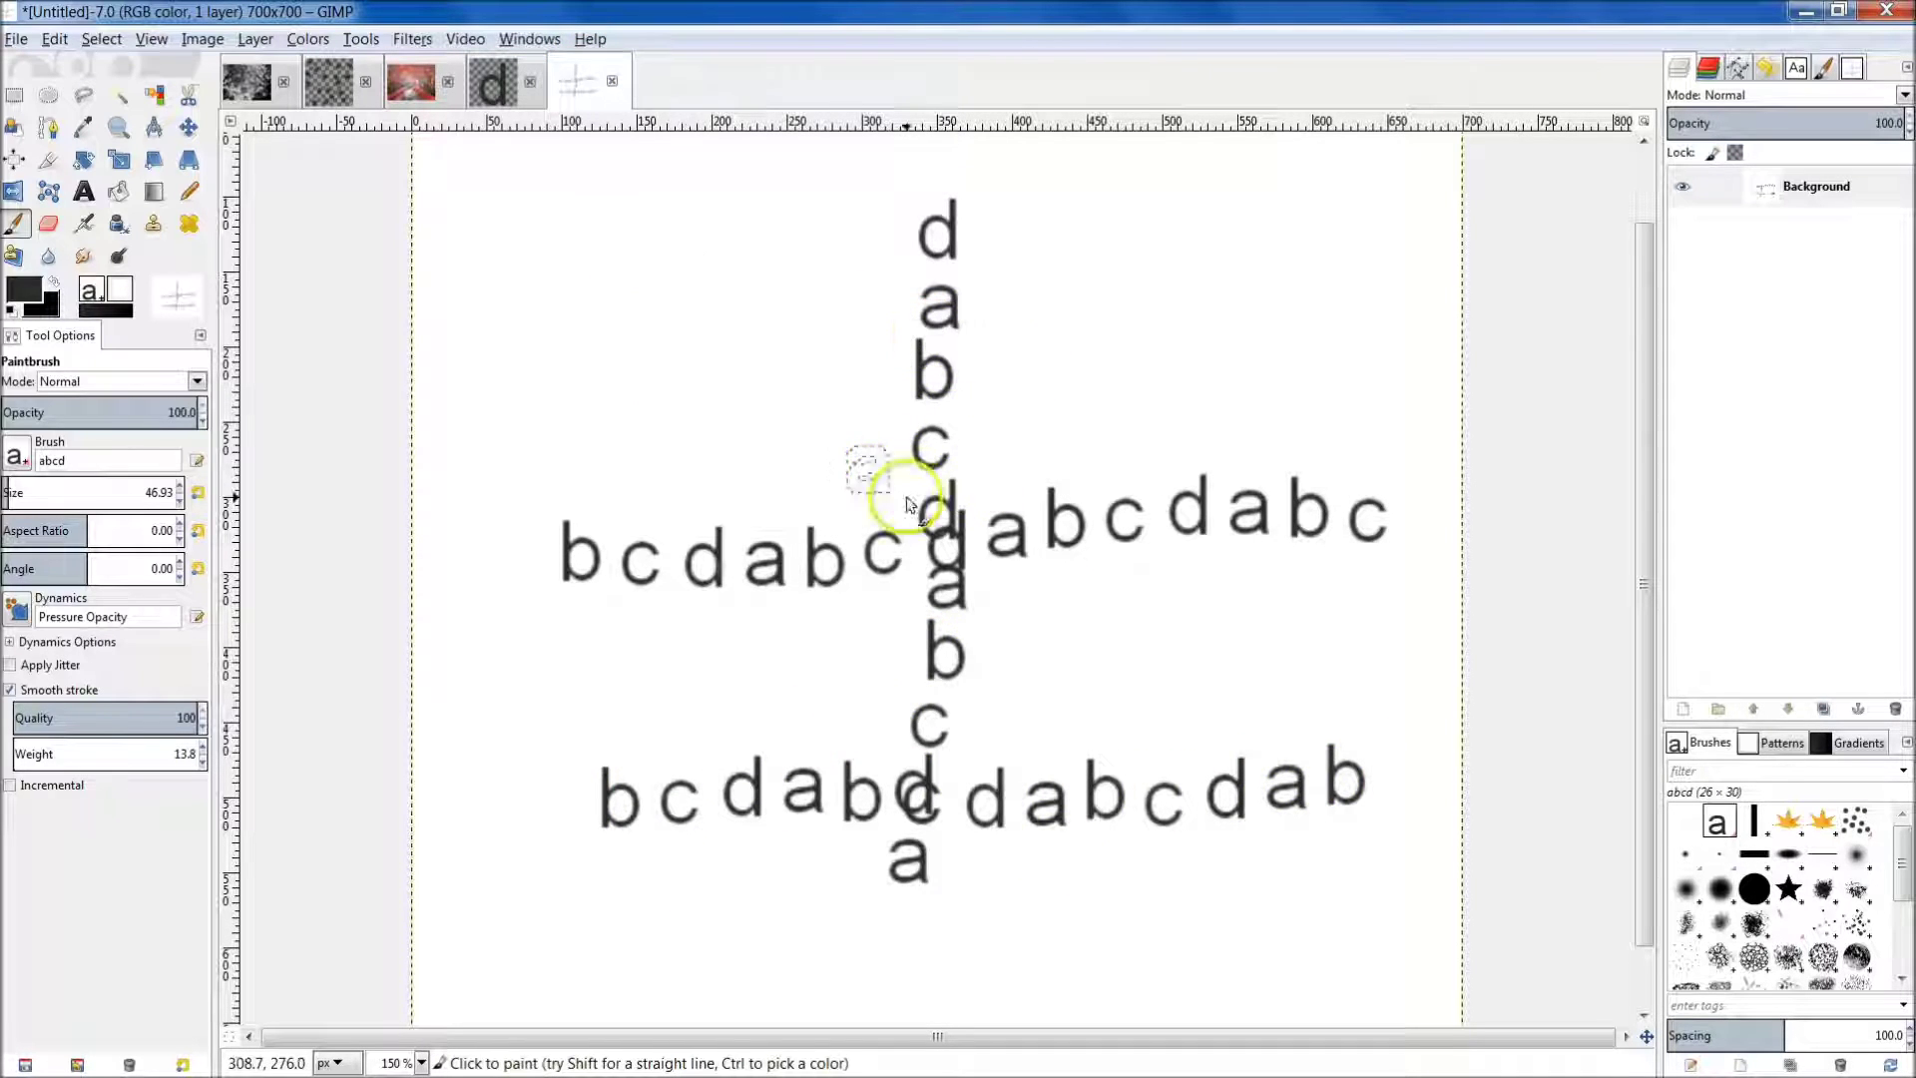
Start exporting the four-layer letter image under the new file name abcd2.gih in the brushes folder.
click(501, 92)
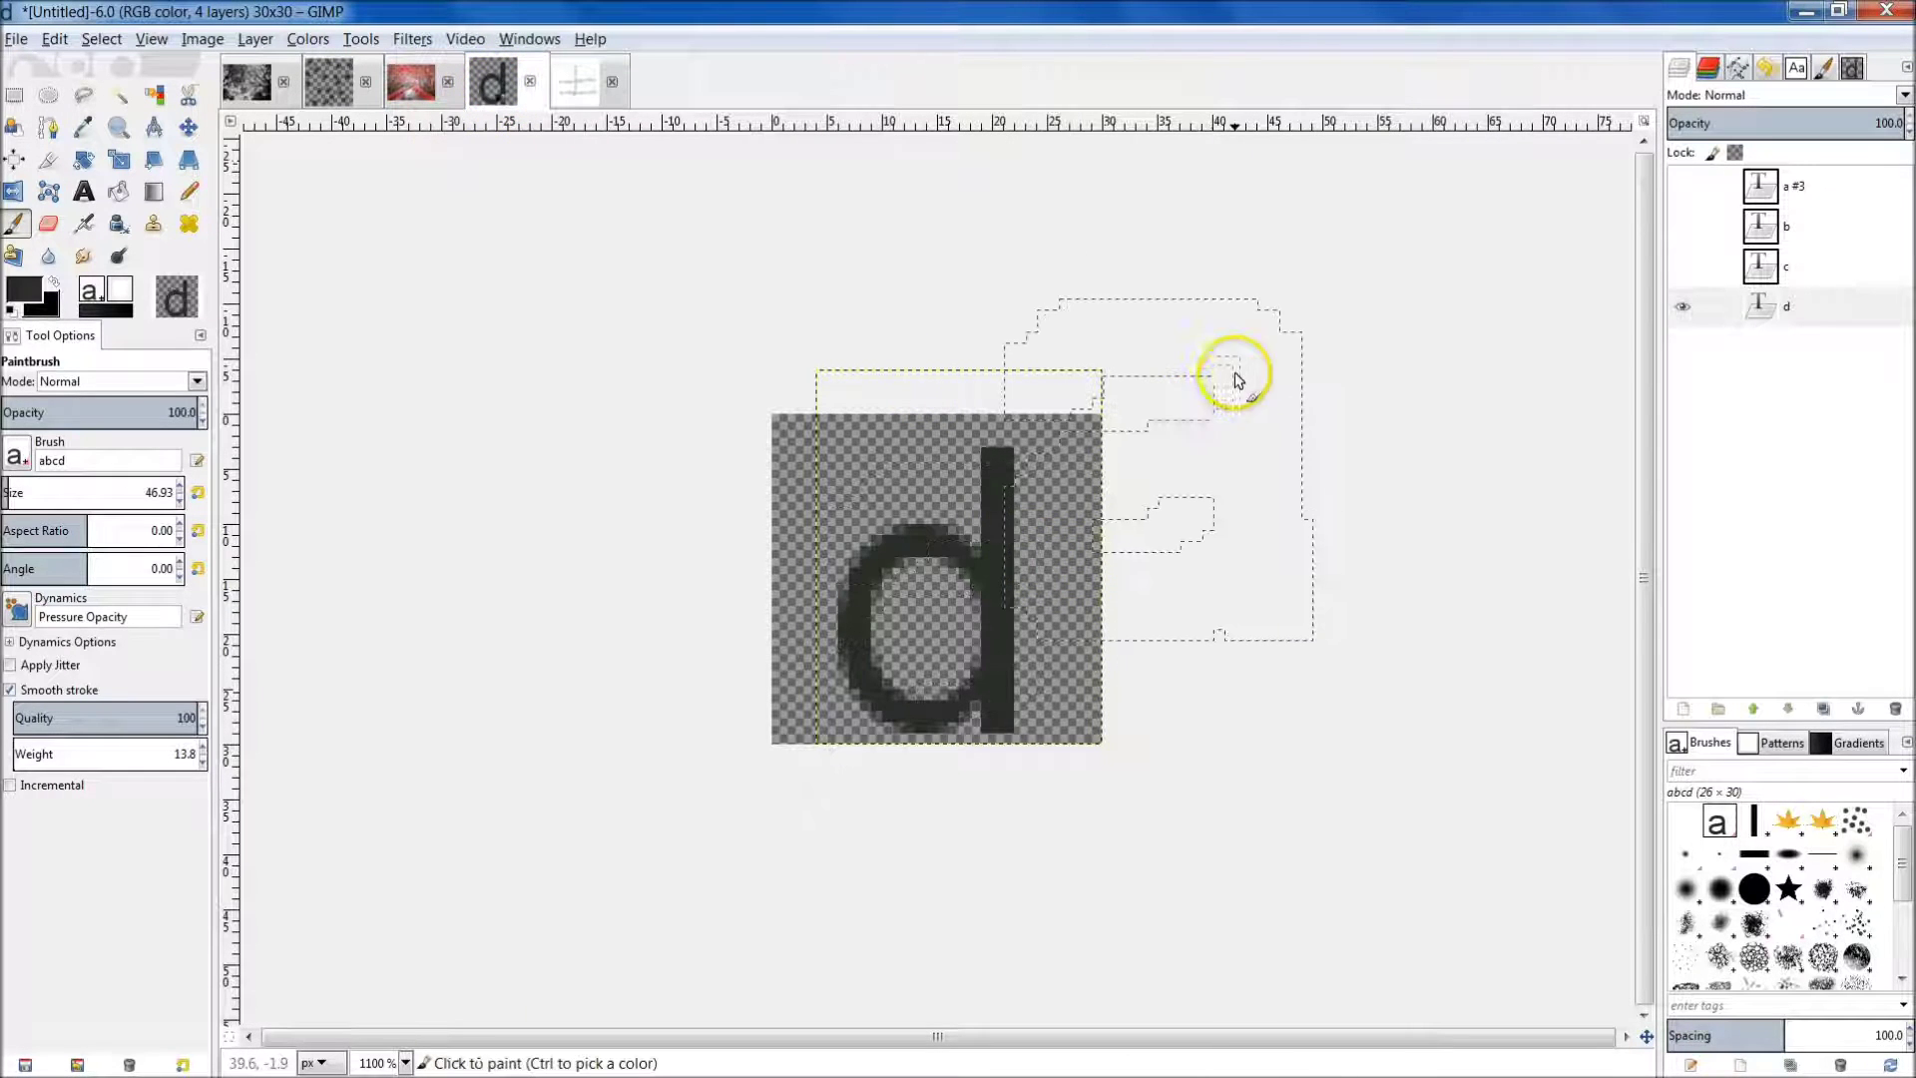
right_click(1259, 343)
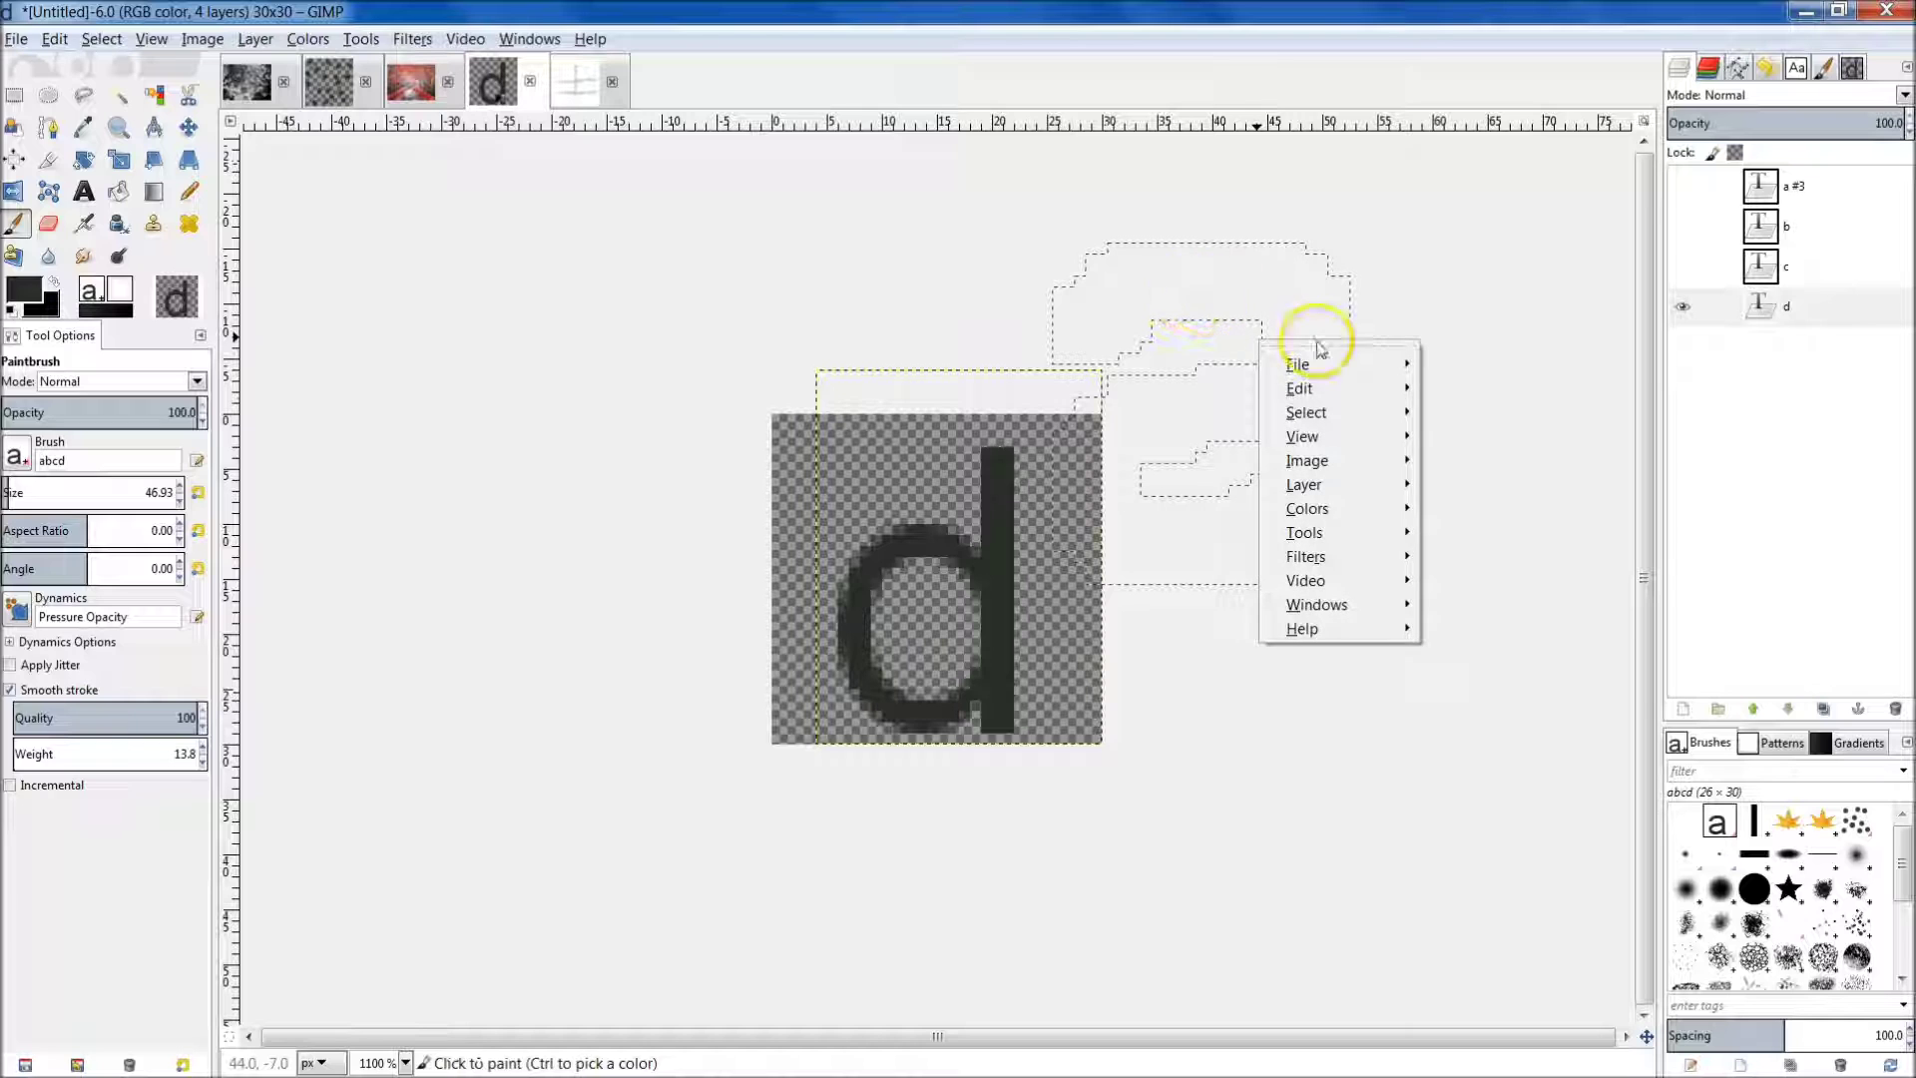
mouse_move(1345, 486)
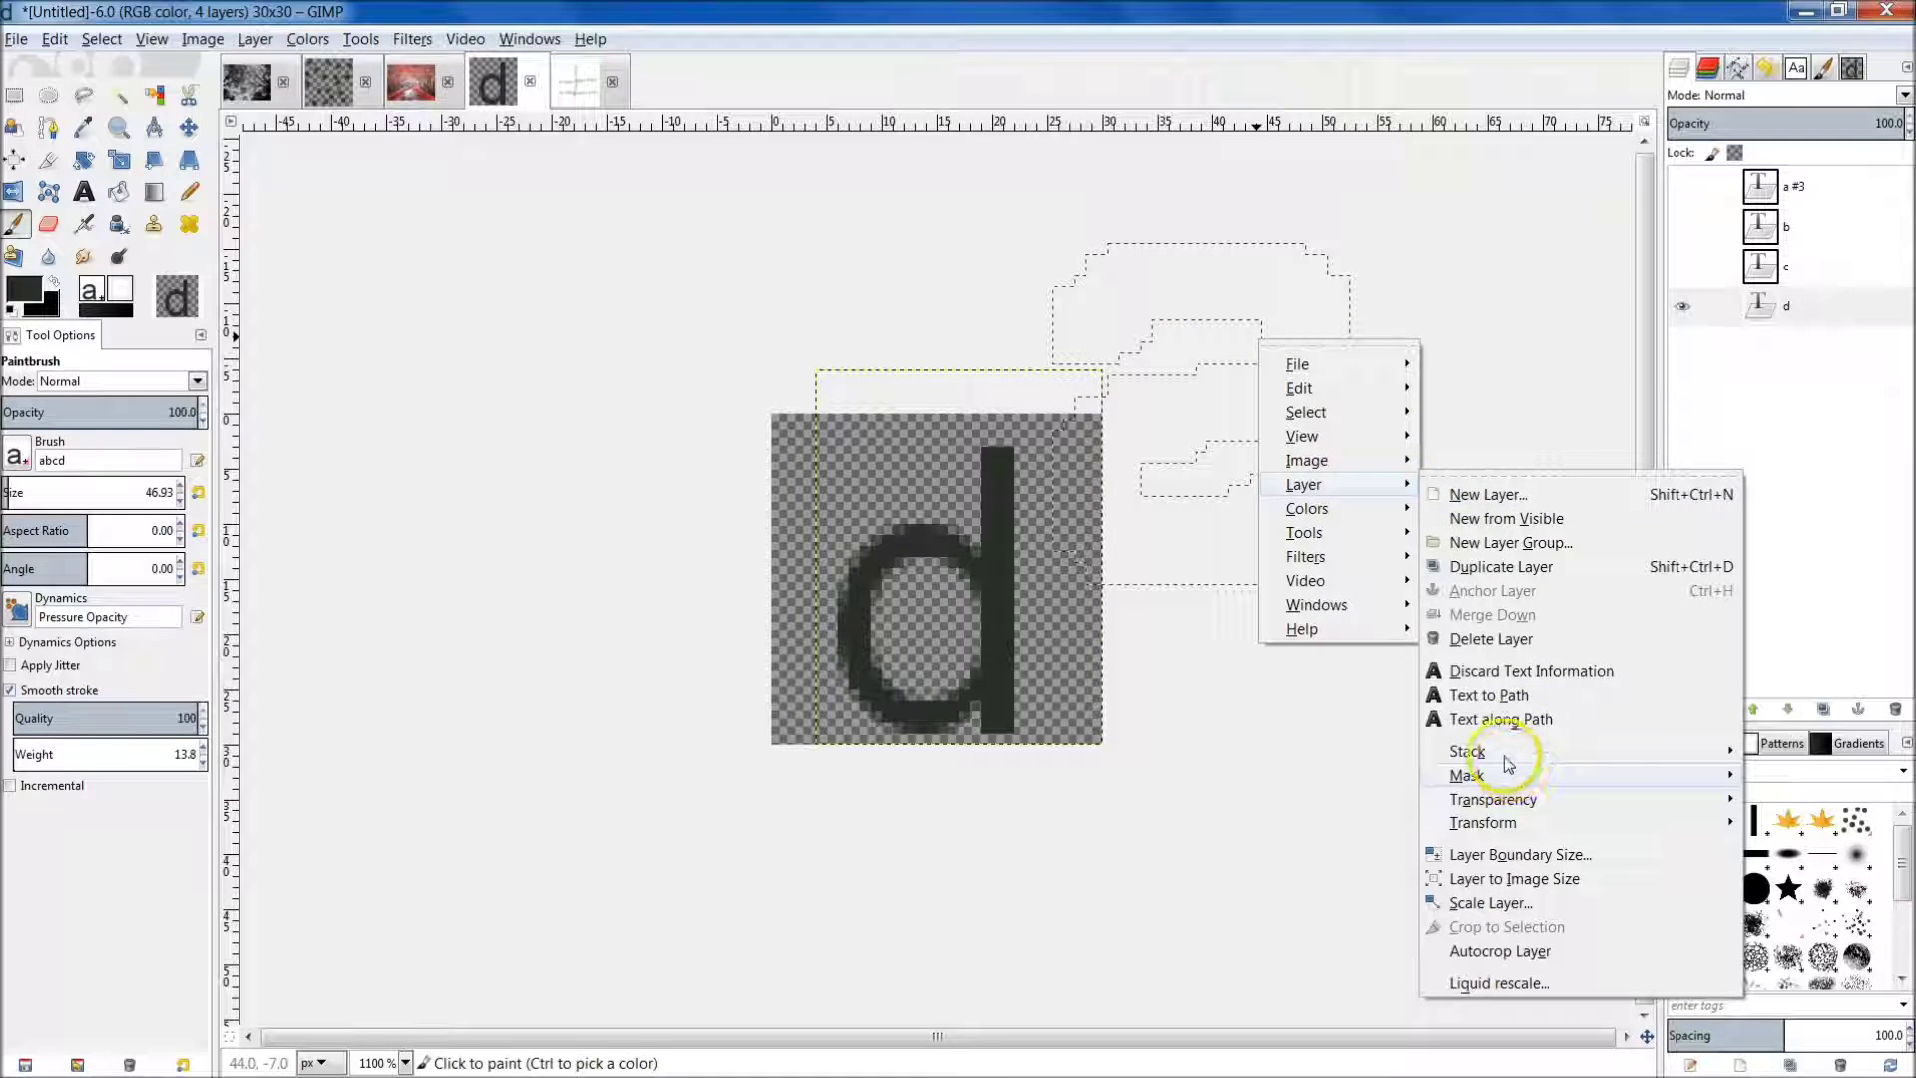
mouse_move(1361, 378)
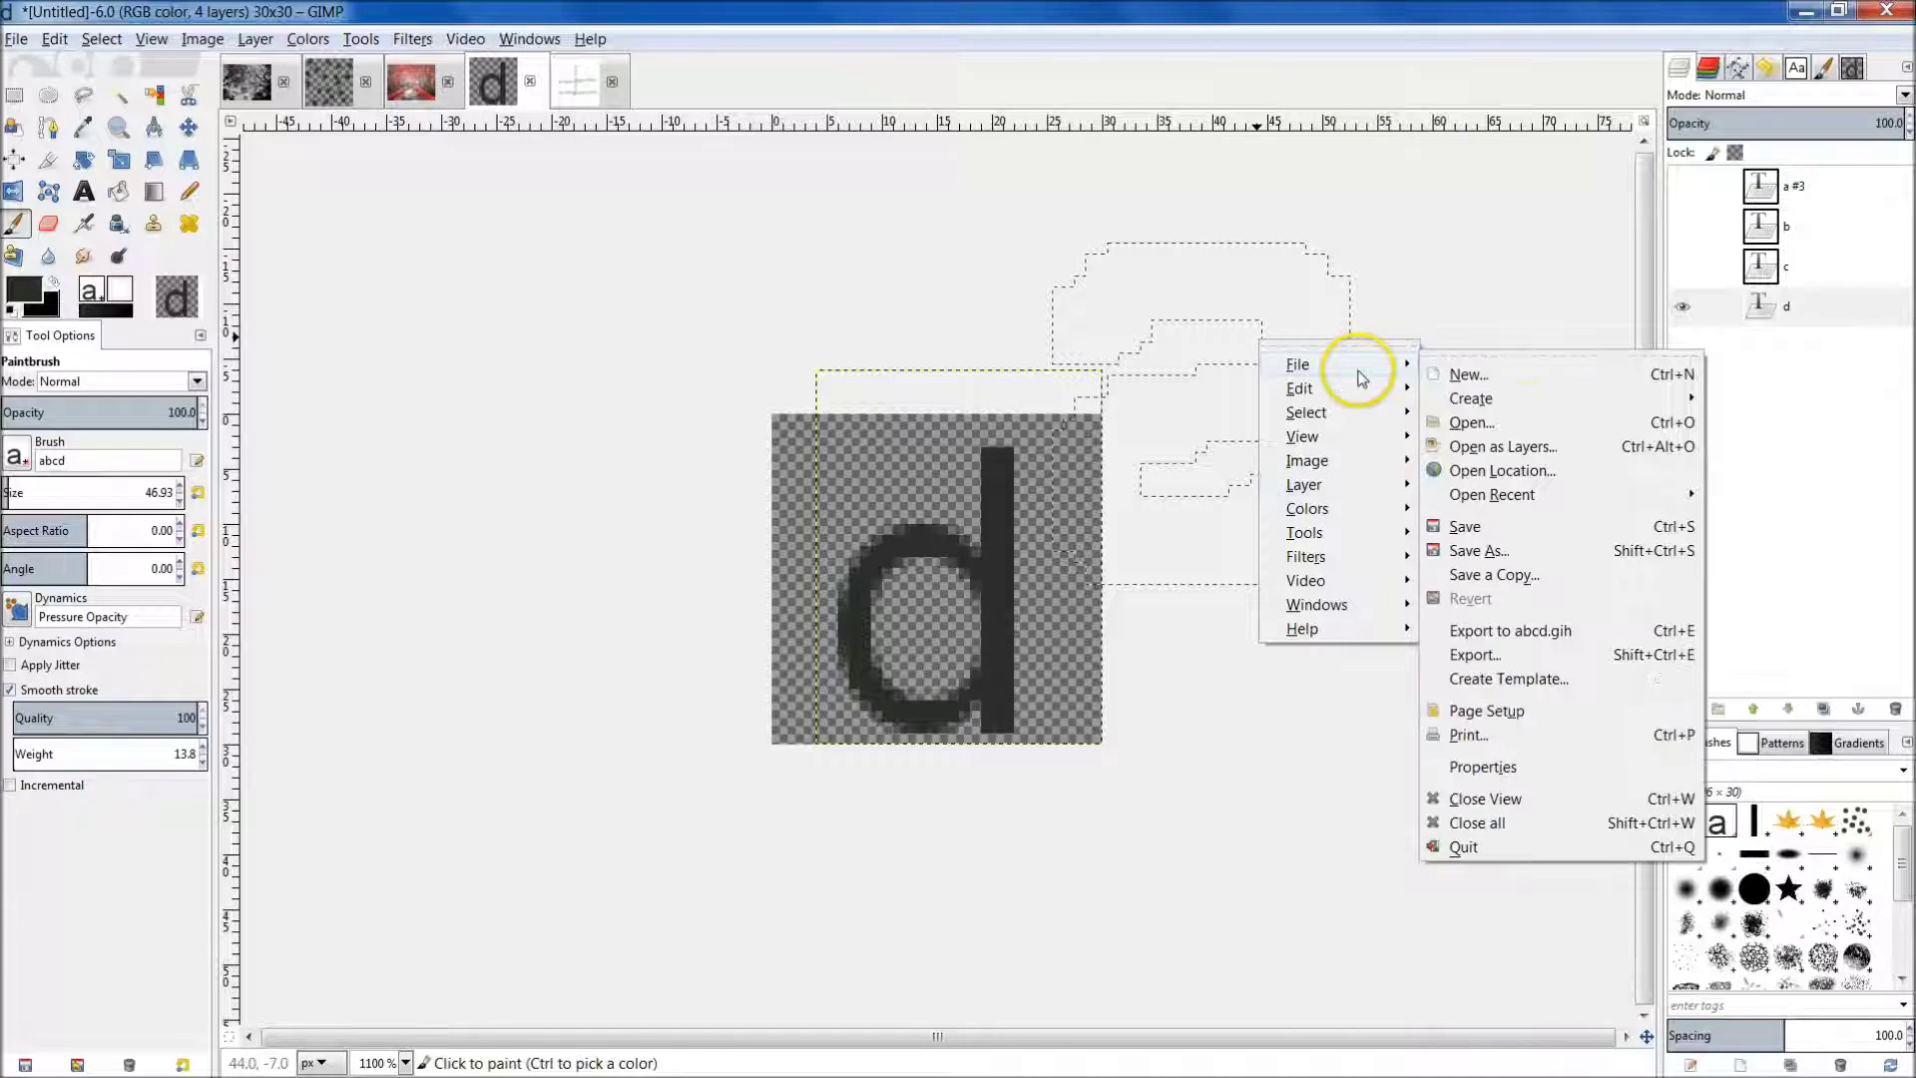
click(1492, 660)
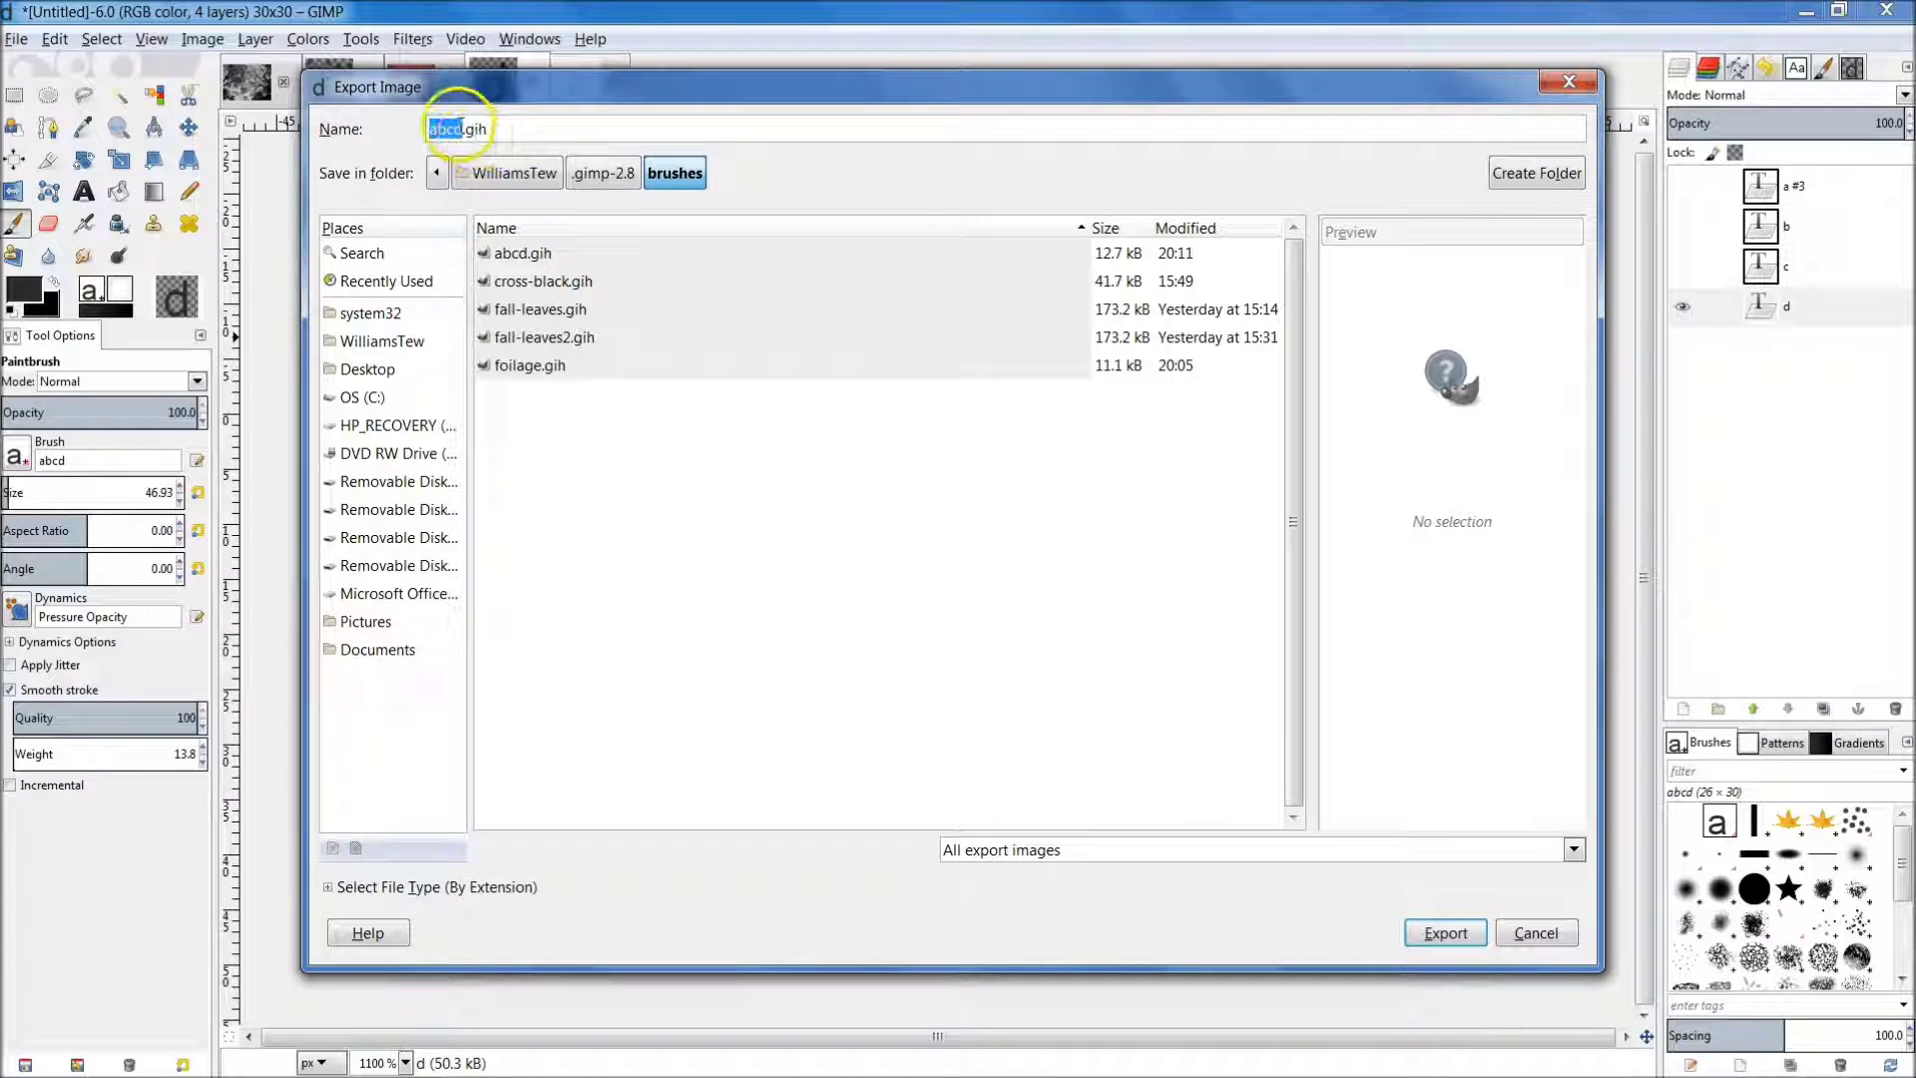
text(2)
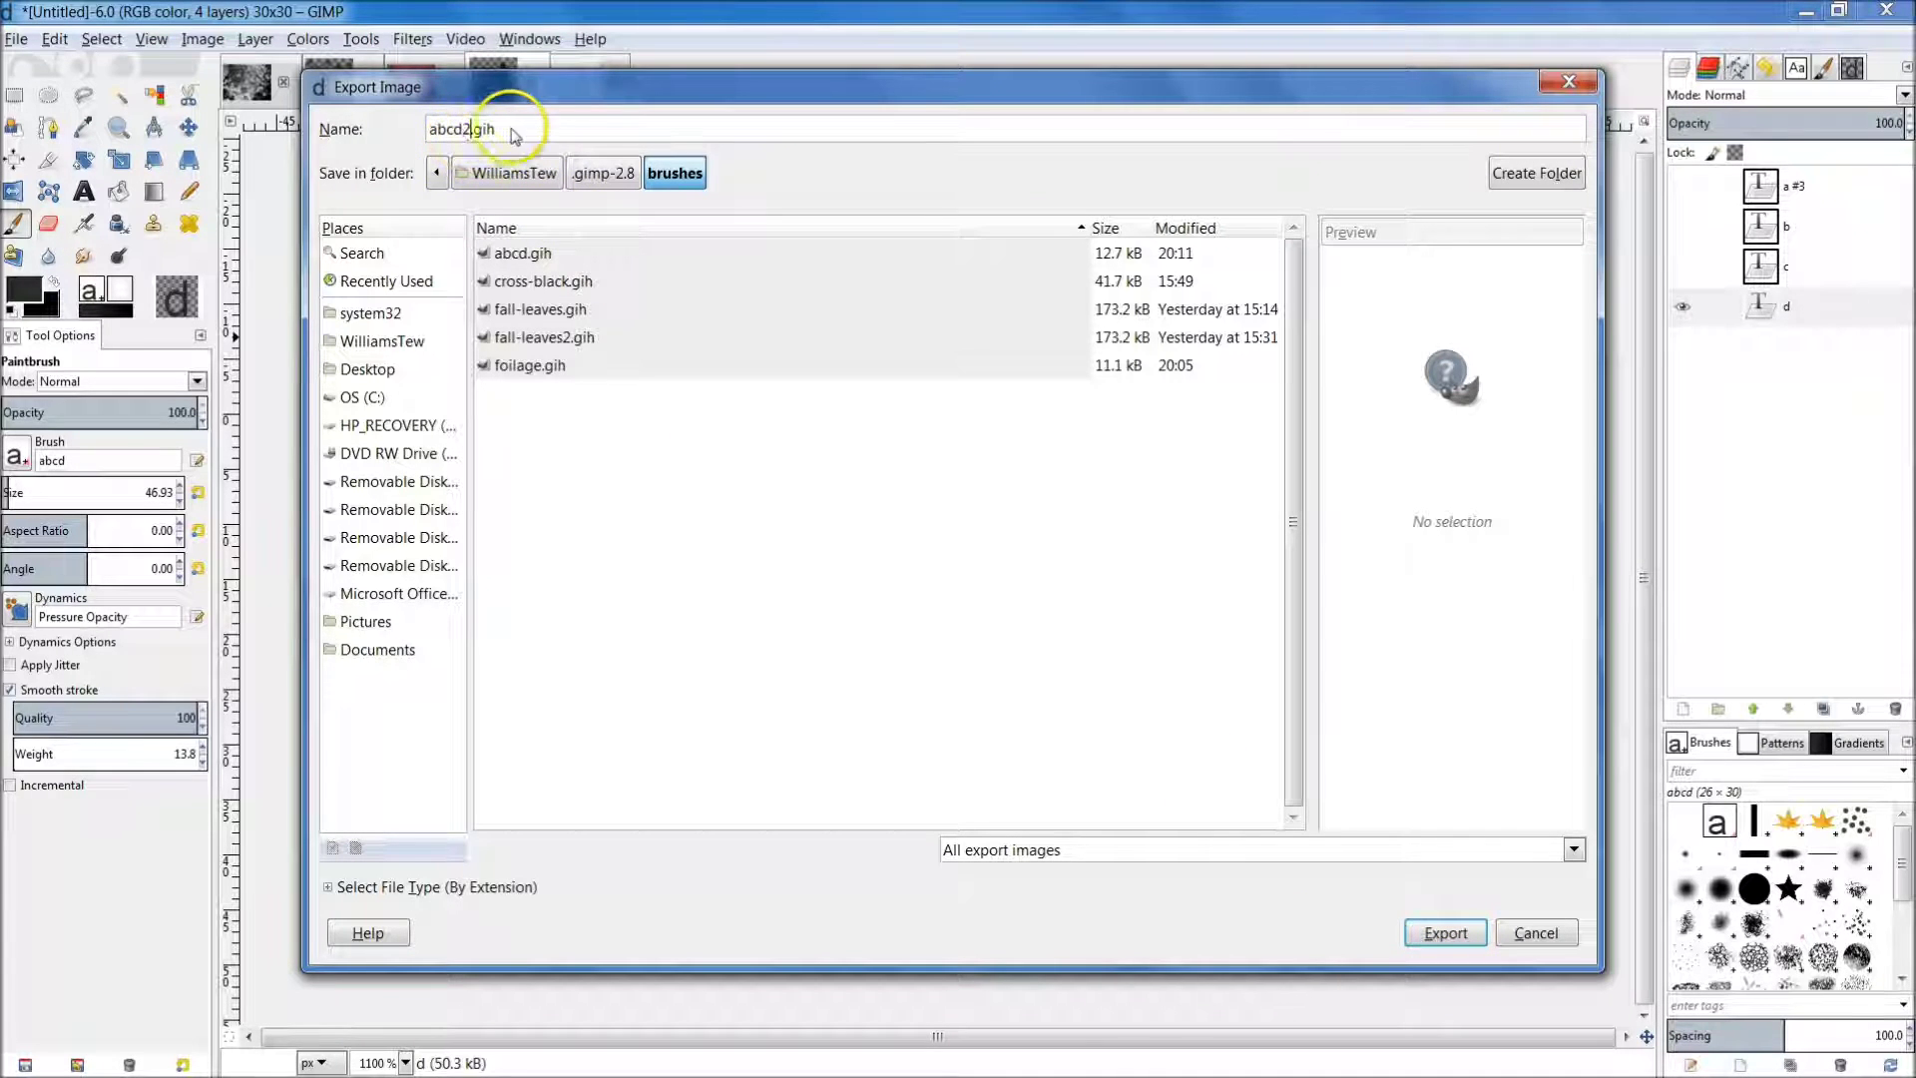
click(1439, 942)
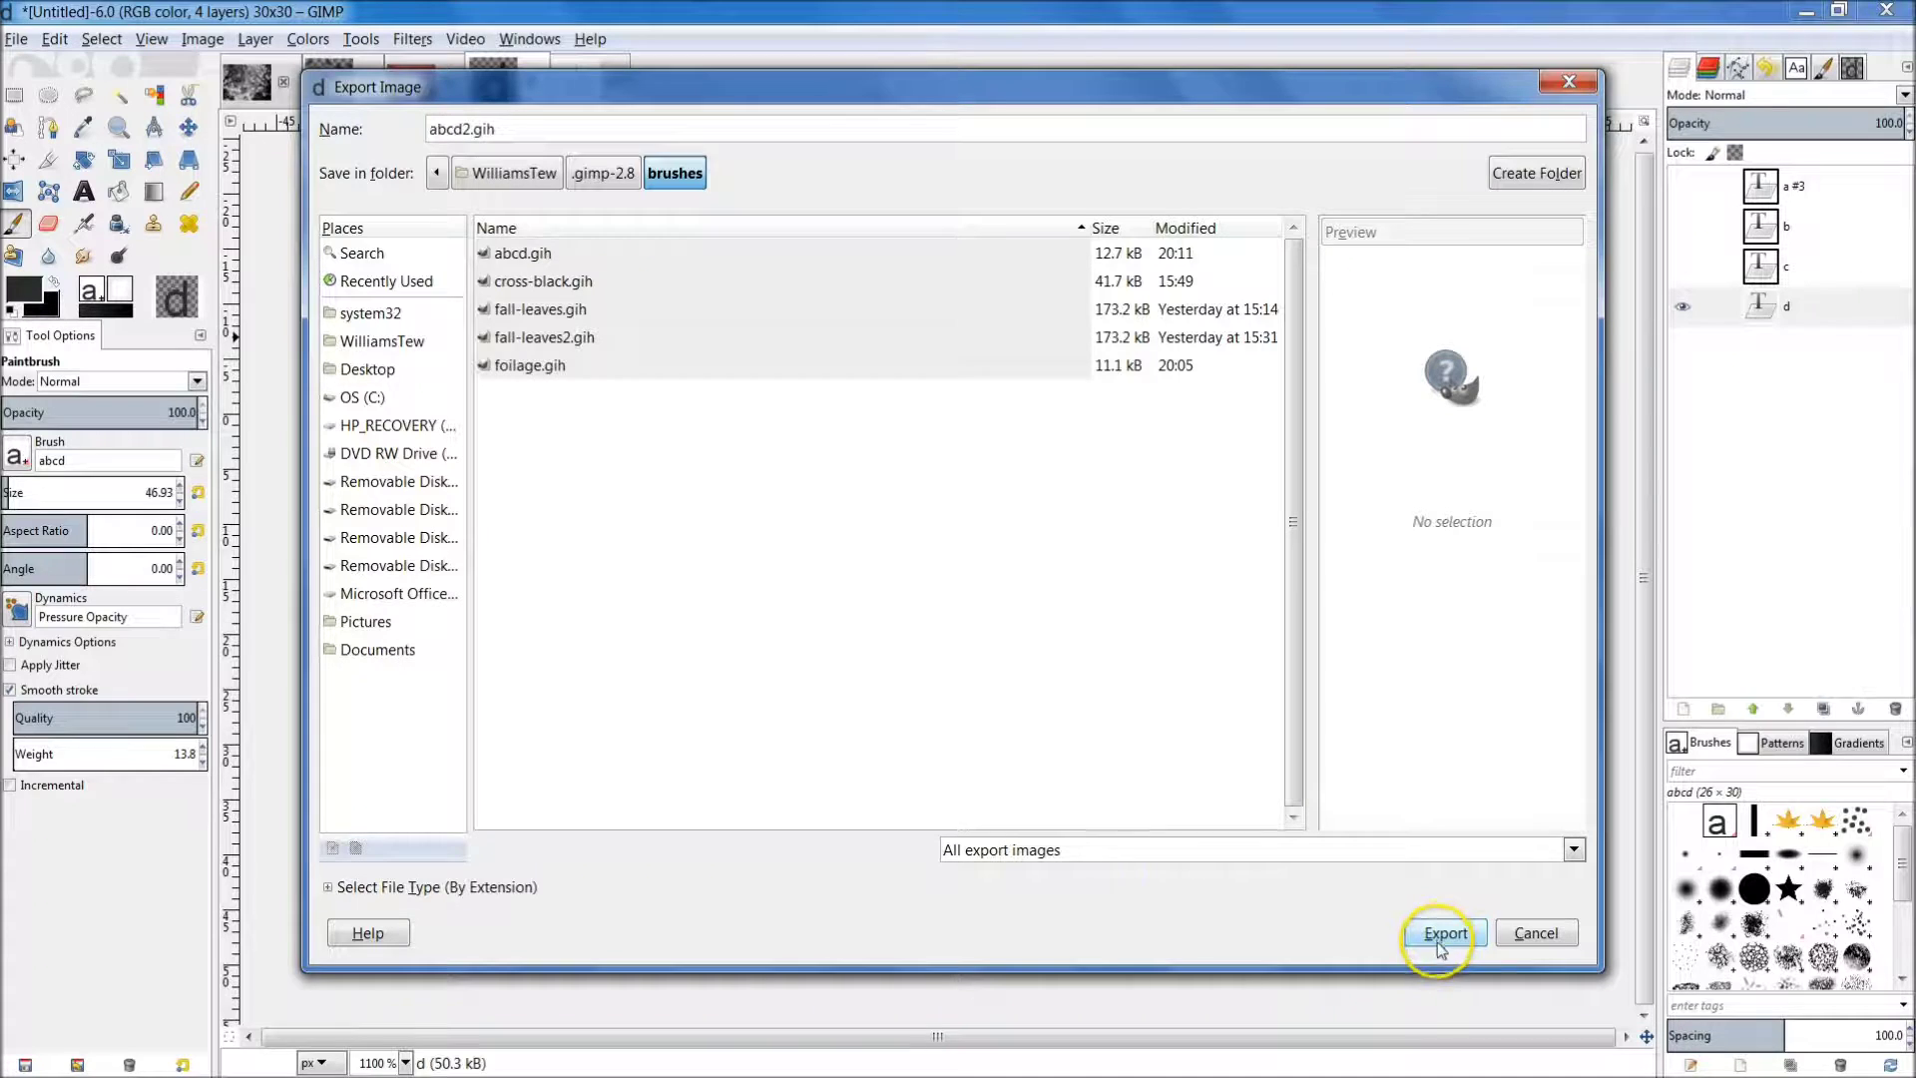
click(1445, 933)
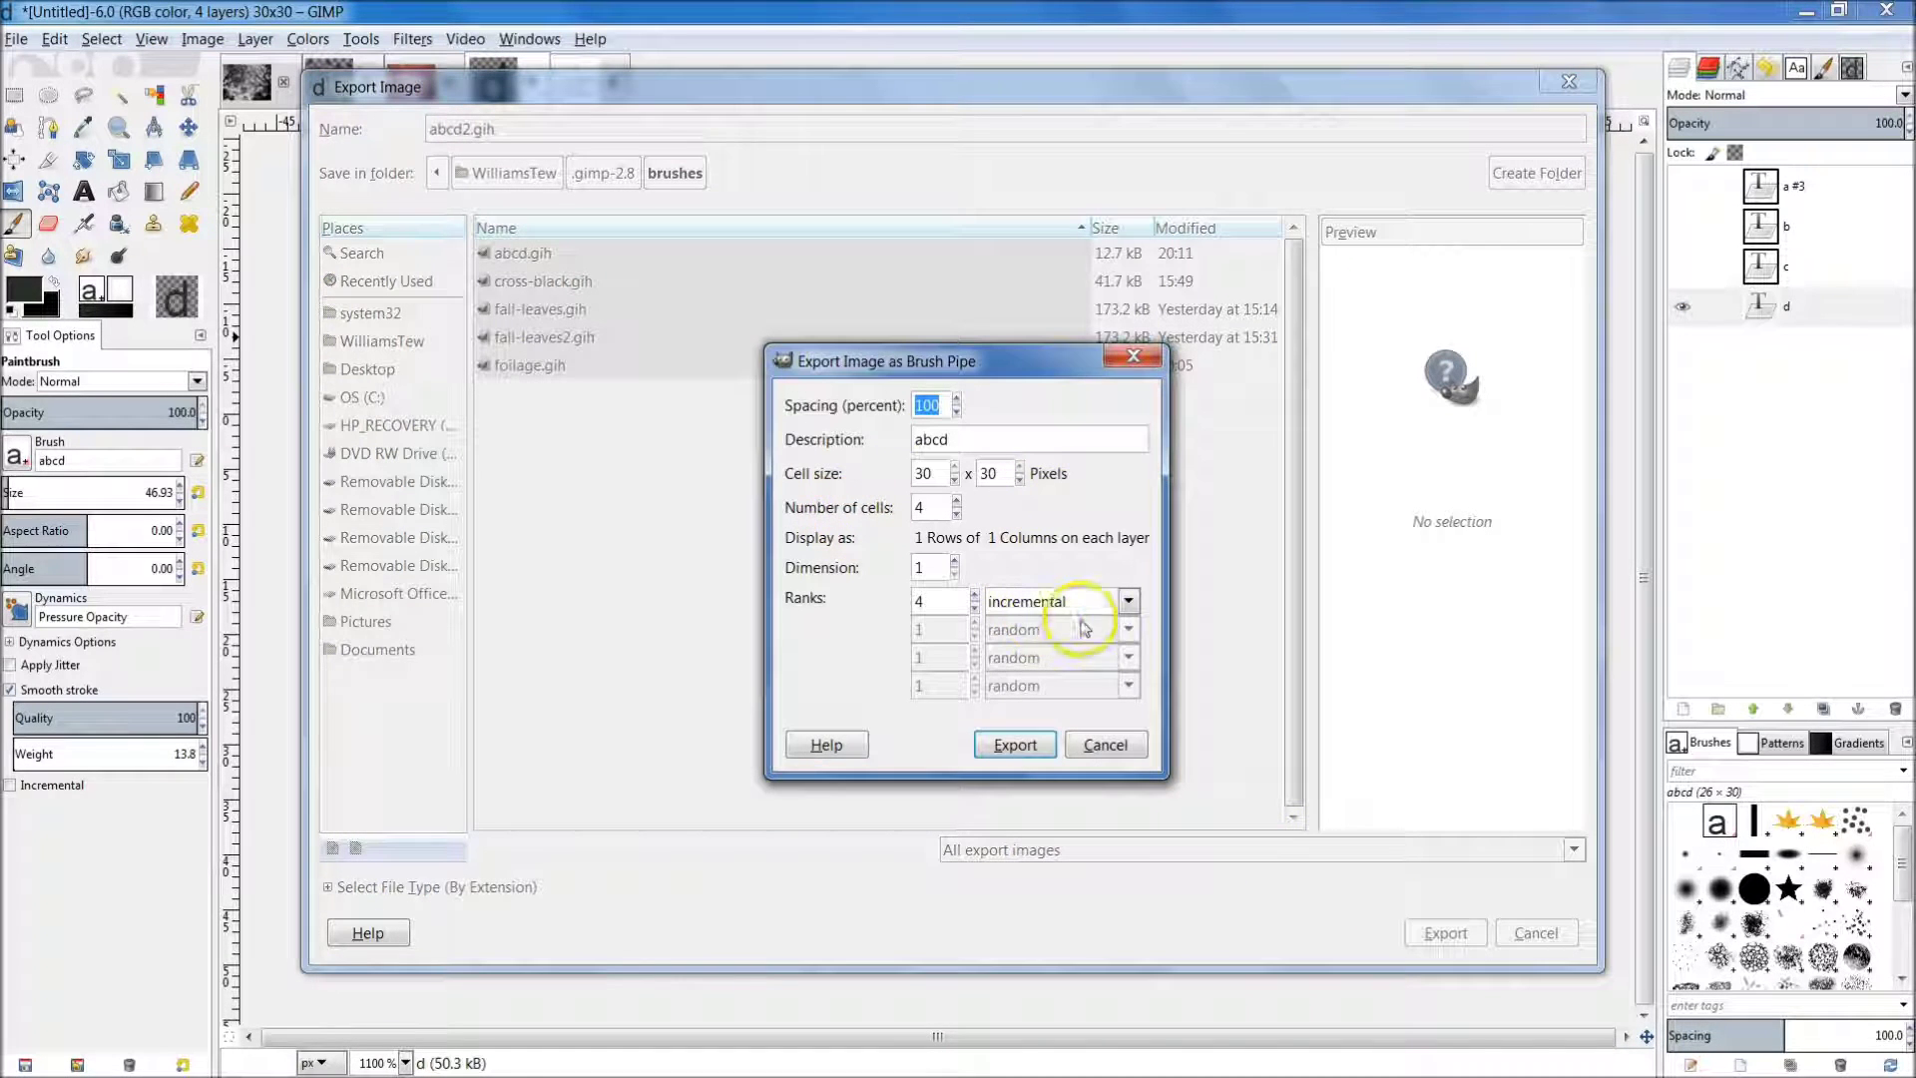
Export the brush pipe with the description abcd angular and the first rank's selection mode set to angular.
click(1127, 603)
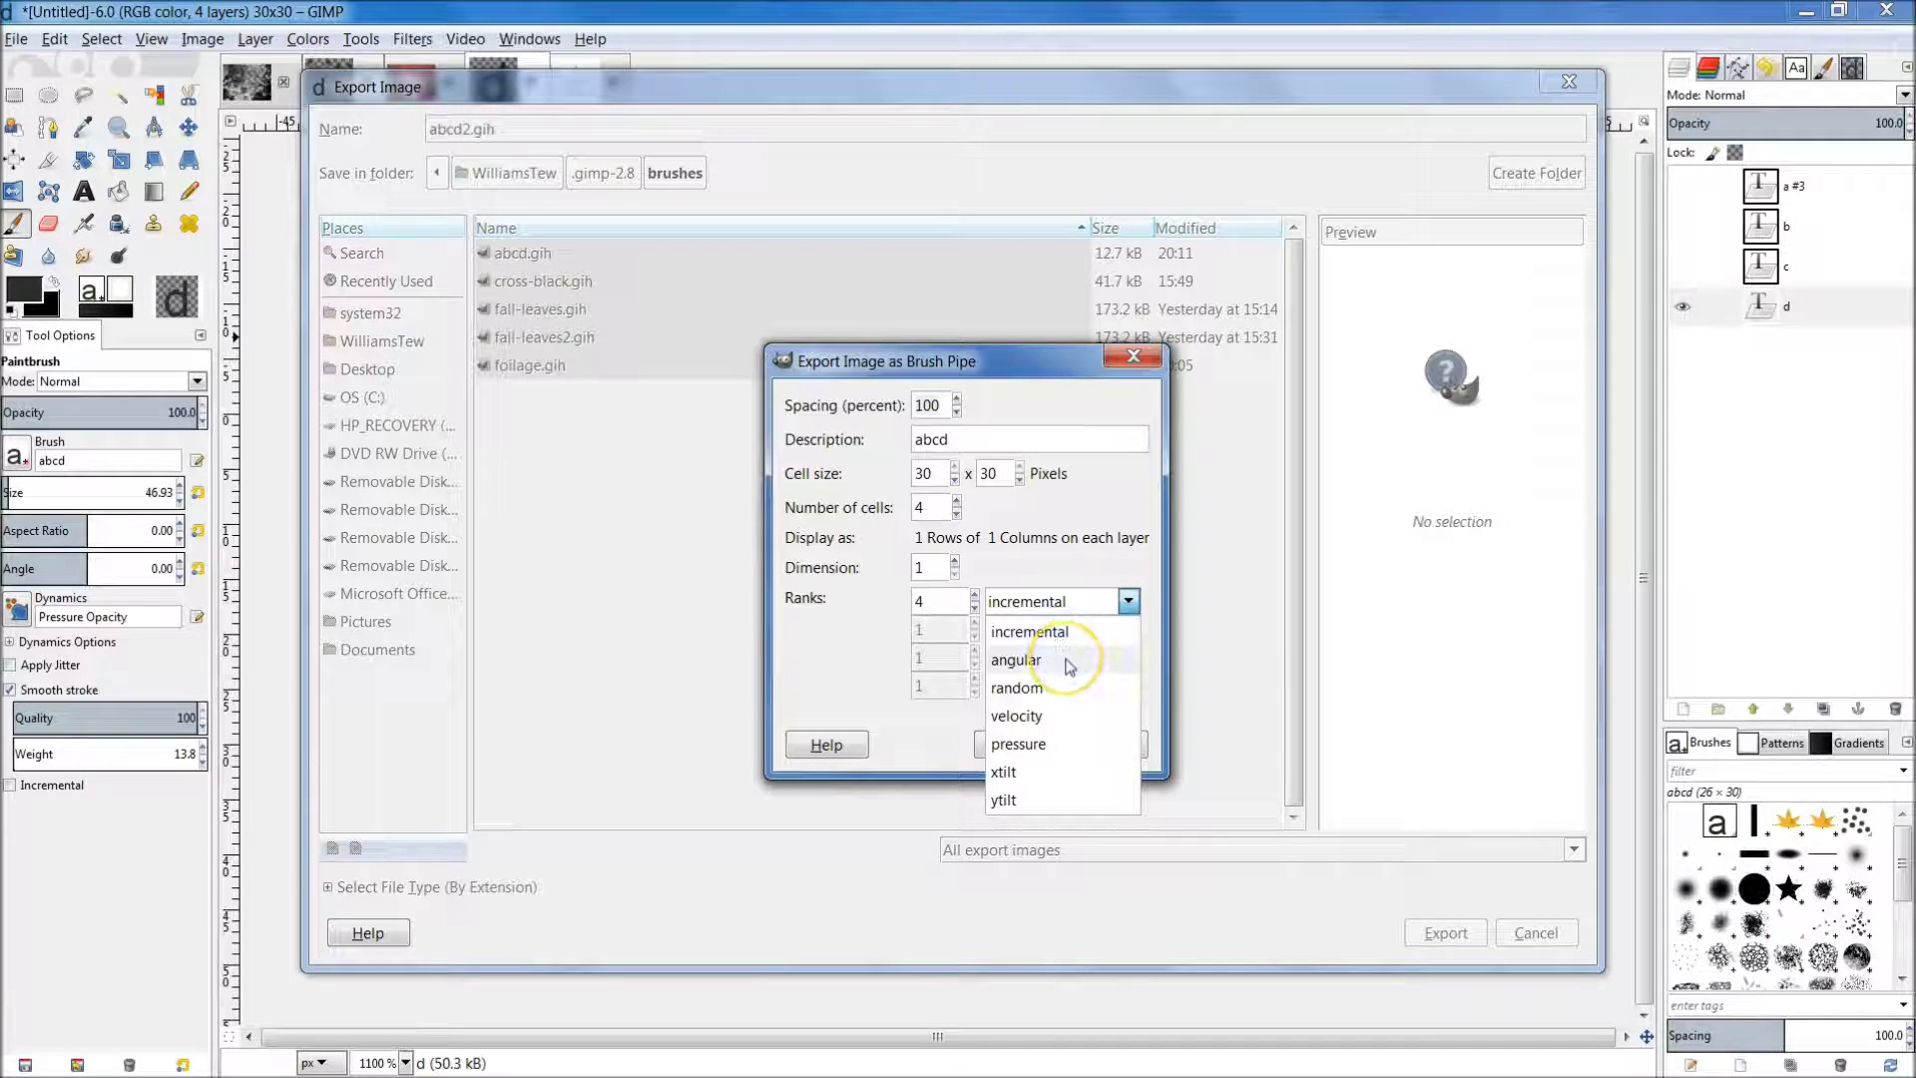
click(1038, 662)
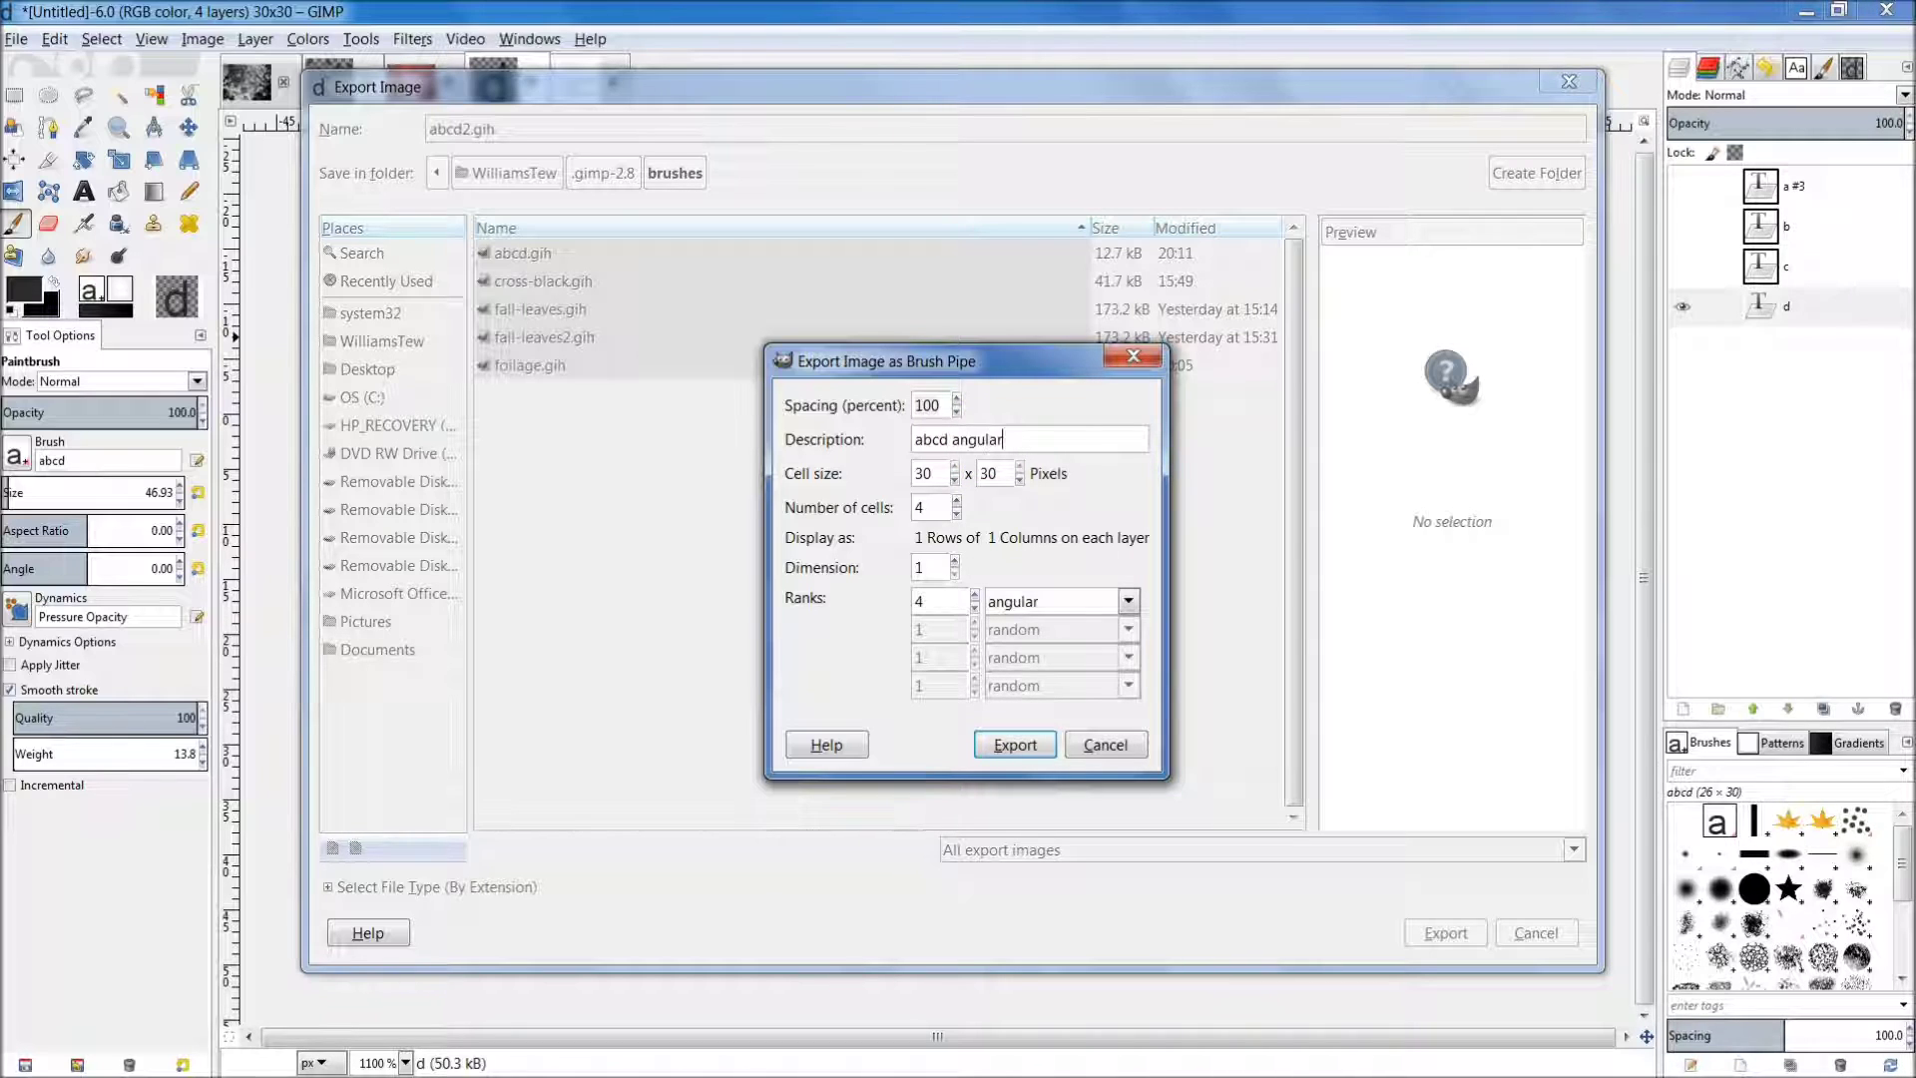
click(1006, 747)
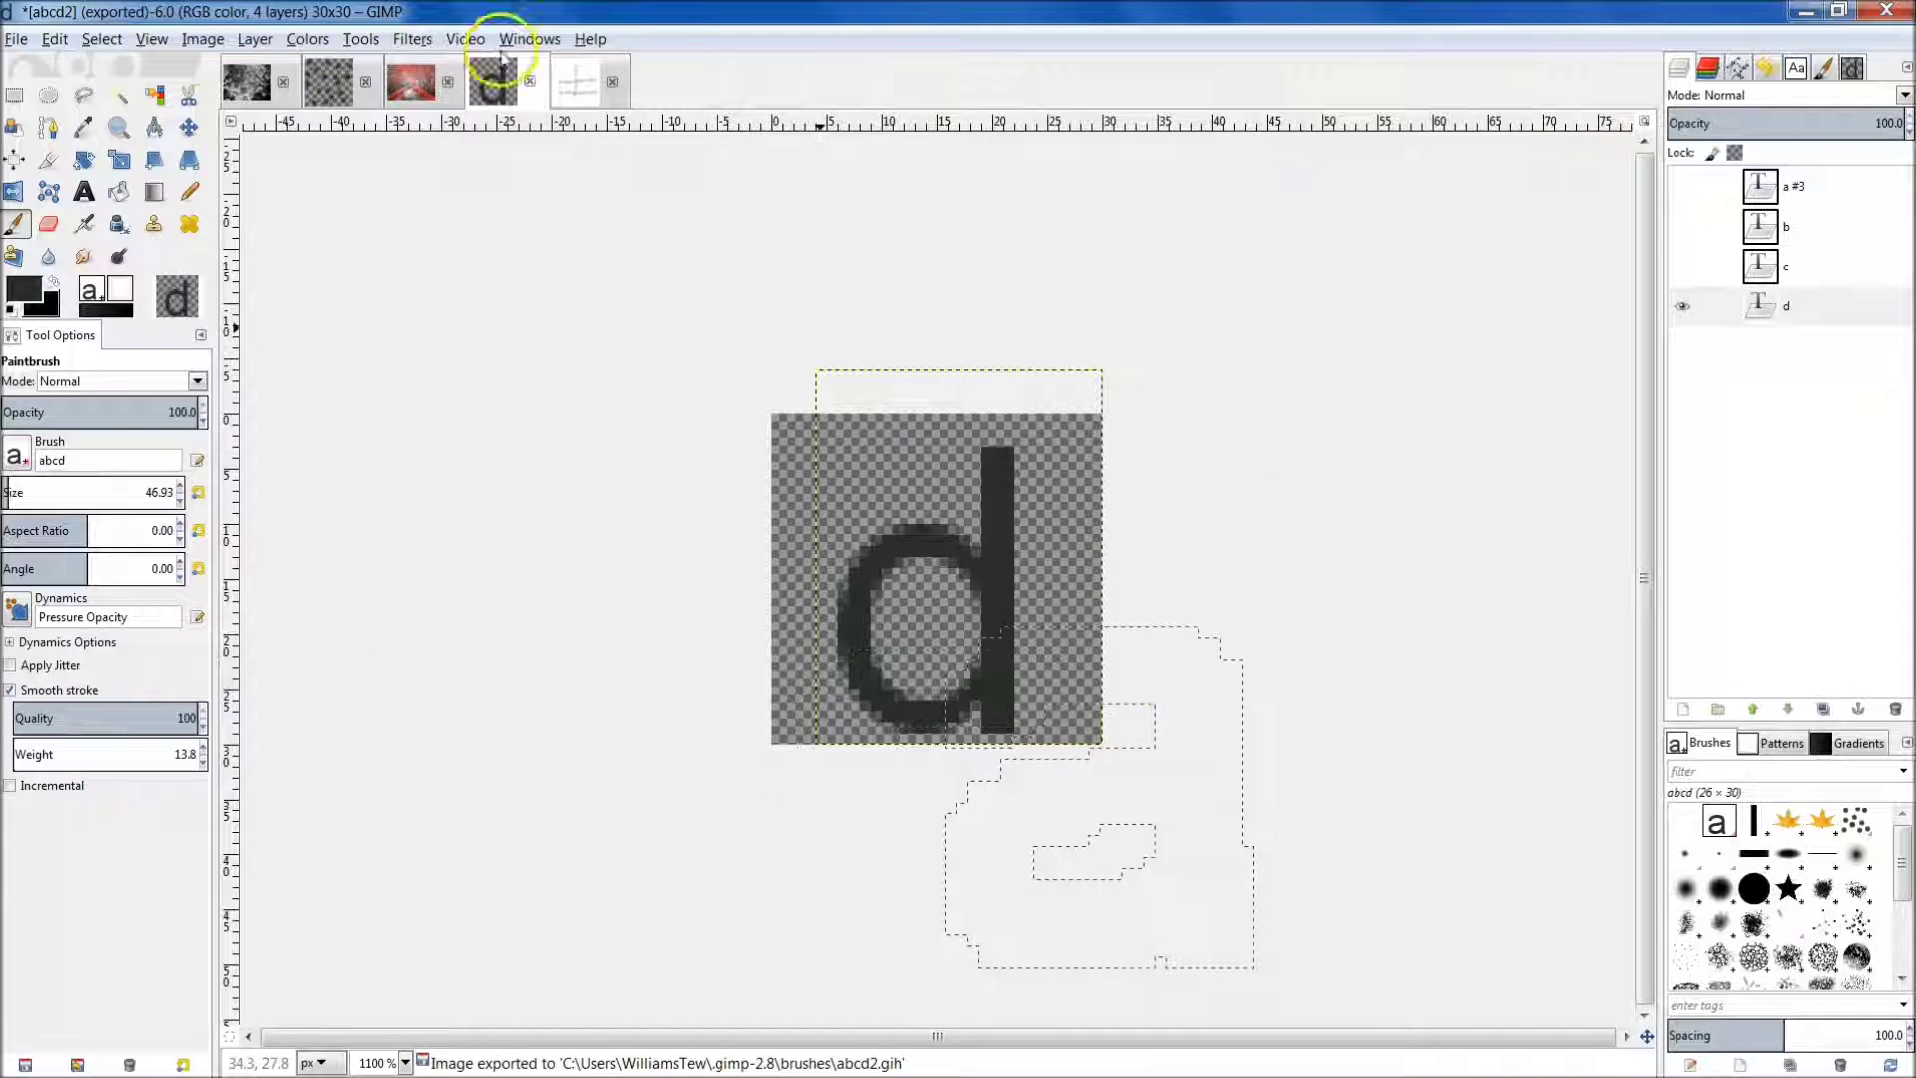
Undo the three letter strokes on the 700 × 700 px canvas, and load the abcd angular brush from the refreshed brush list.
click(587, 66)
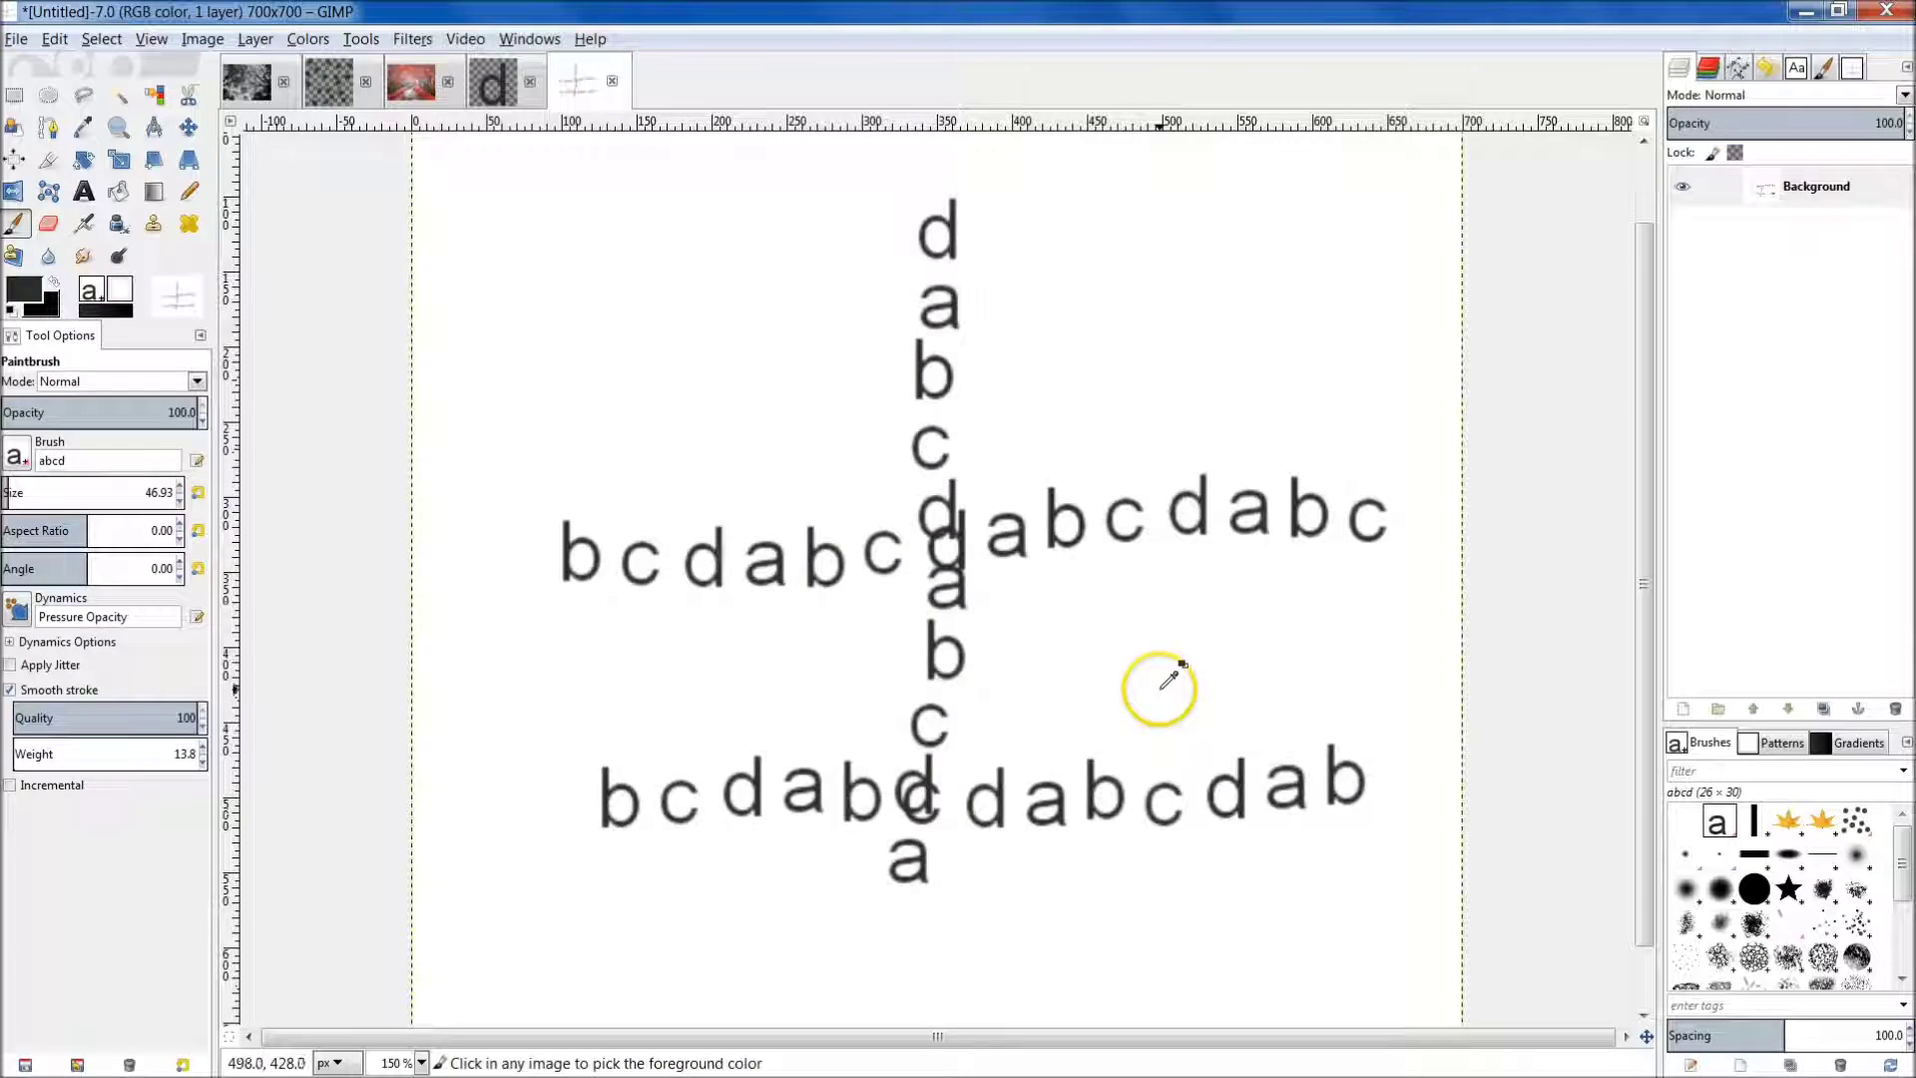
key(ctrl+z)
key(ctrl+z)
key(ctrl+z)
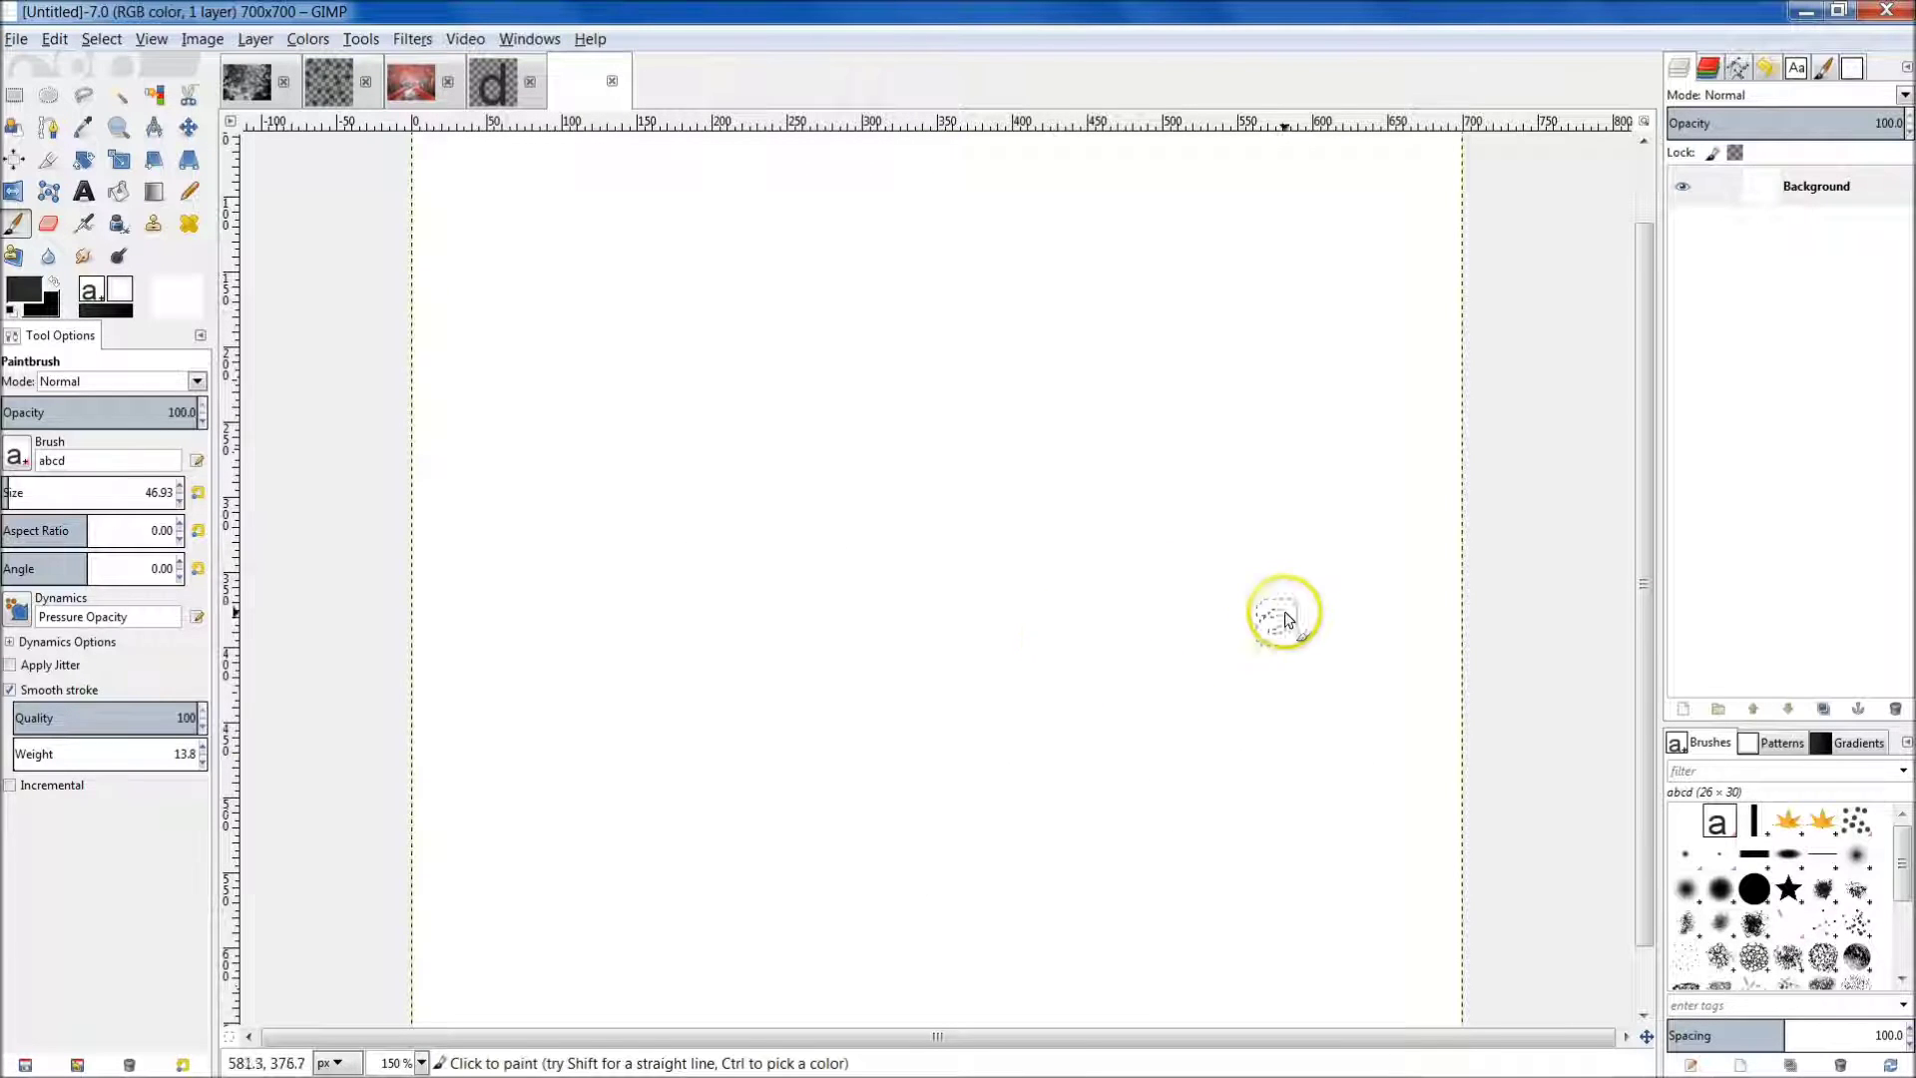
click(1888, 1064)
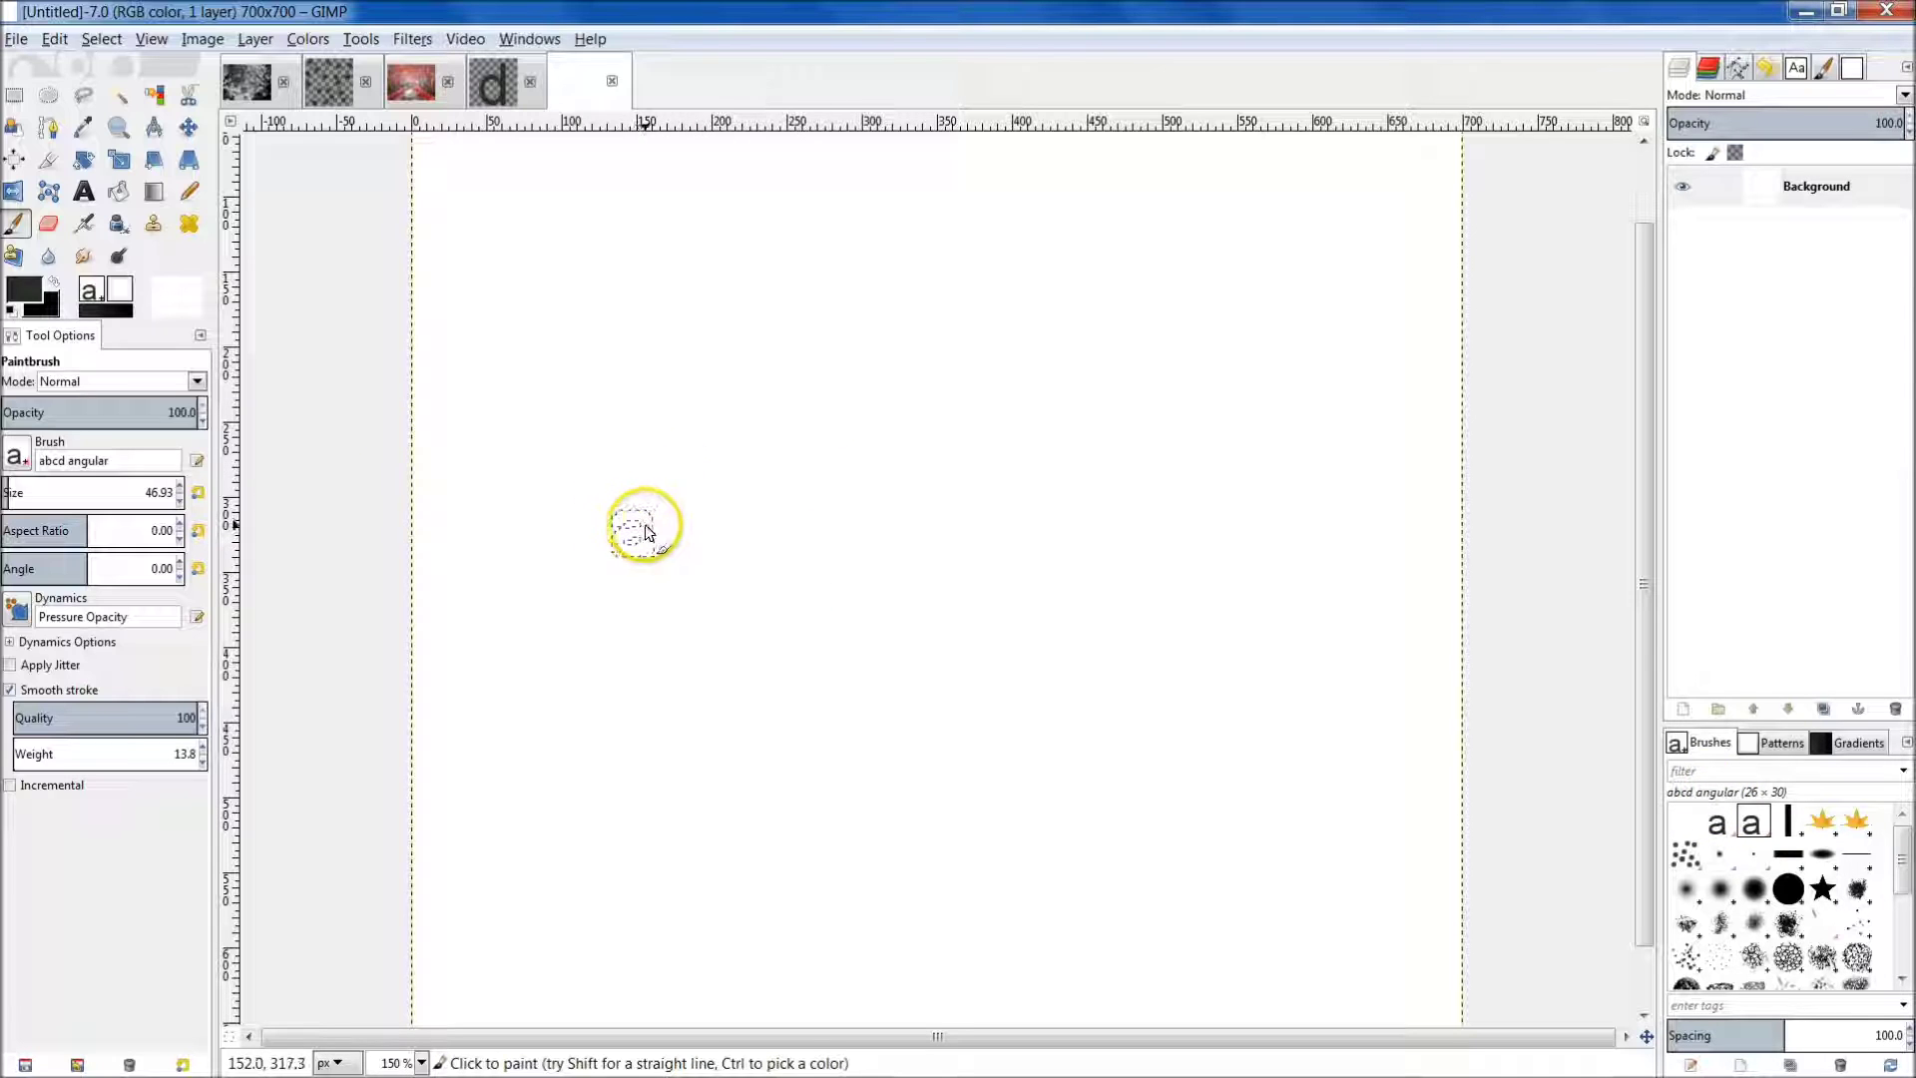
Paint four separate strokes with the abcd angular brush on the blank canvas, running rightward, upward, leftward and downward.
mouse_move(713, 534)
mouse_down()
mouse_move(978, 559)
mouse_move(1297, 513)
mouse_up()
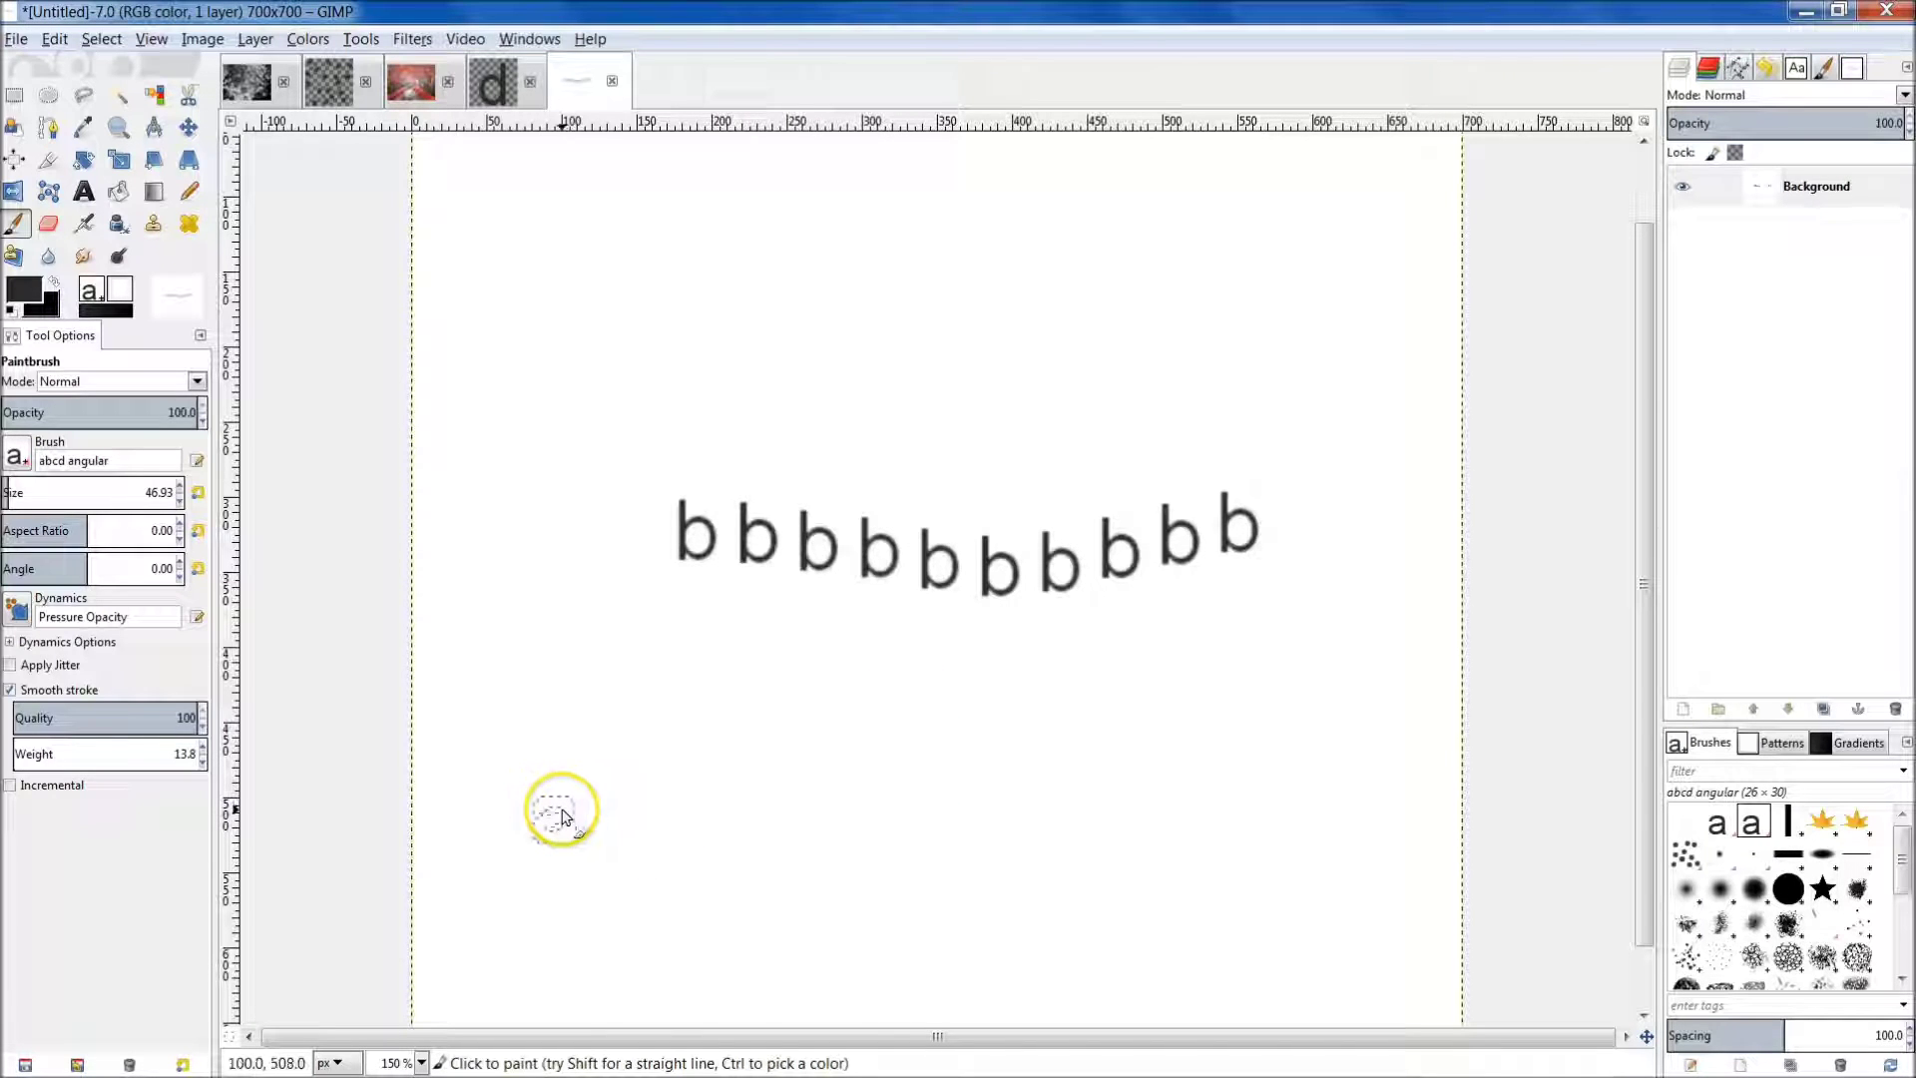
mouse_move(562, 816)
mouse_down()
mouse_move(535, 654)
mouse_move(543, 269)
mouse_move(531, 281)
mouse_up()
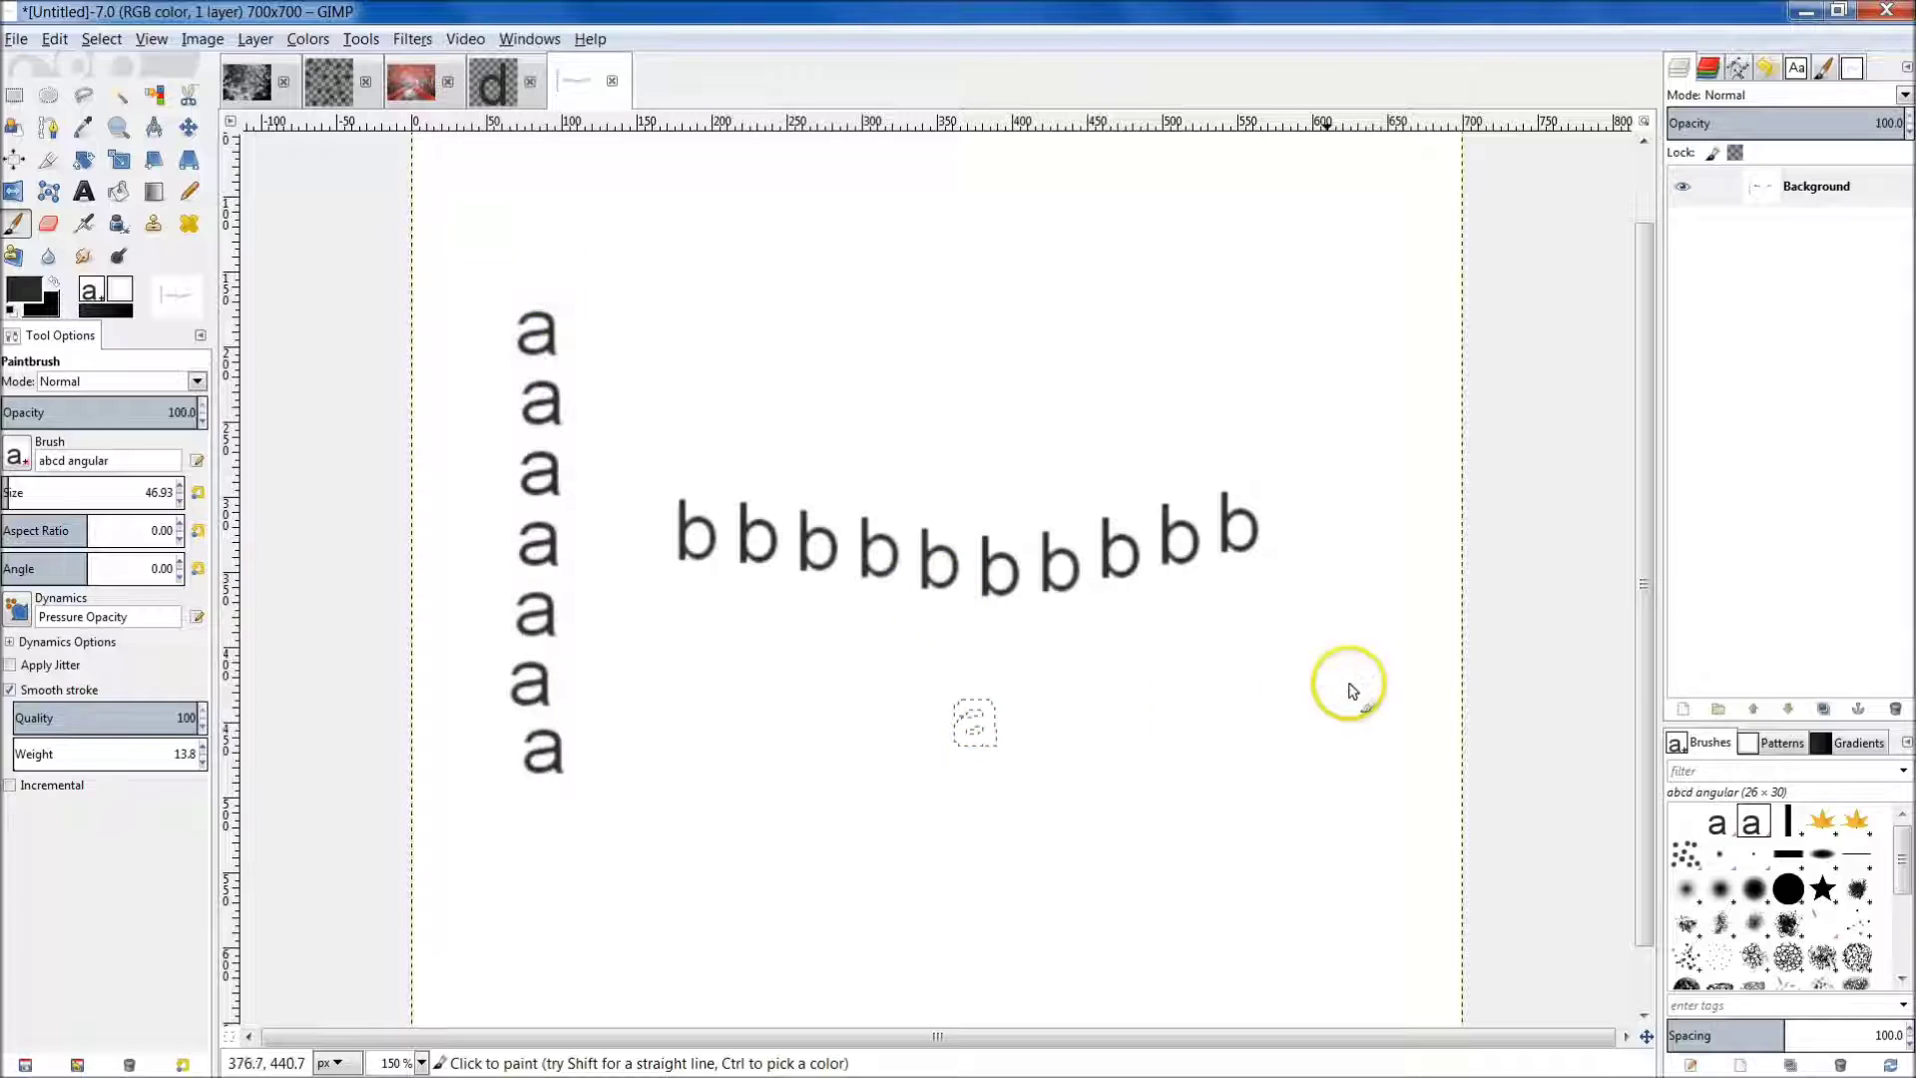
mouse_move(1320, 685)
mouse_down()
mouse_move(952, 728)
mouse_move(594, 724)
mouse_up()
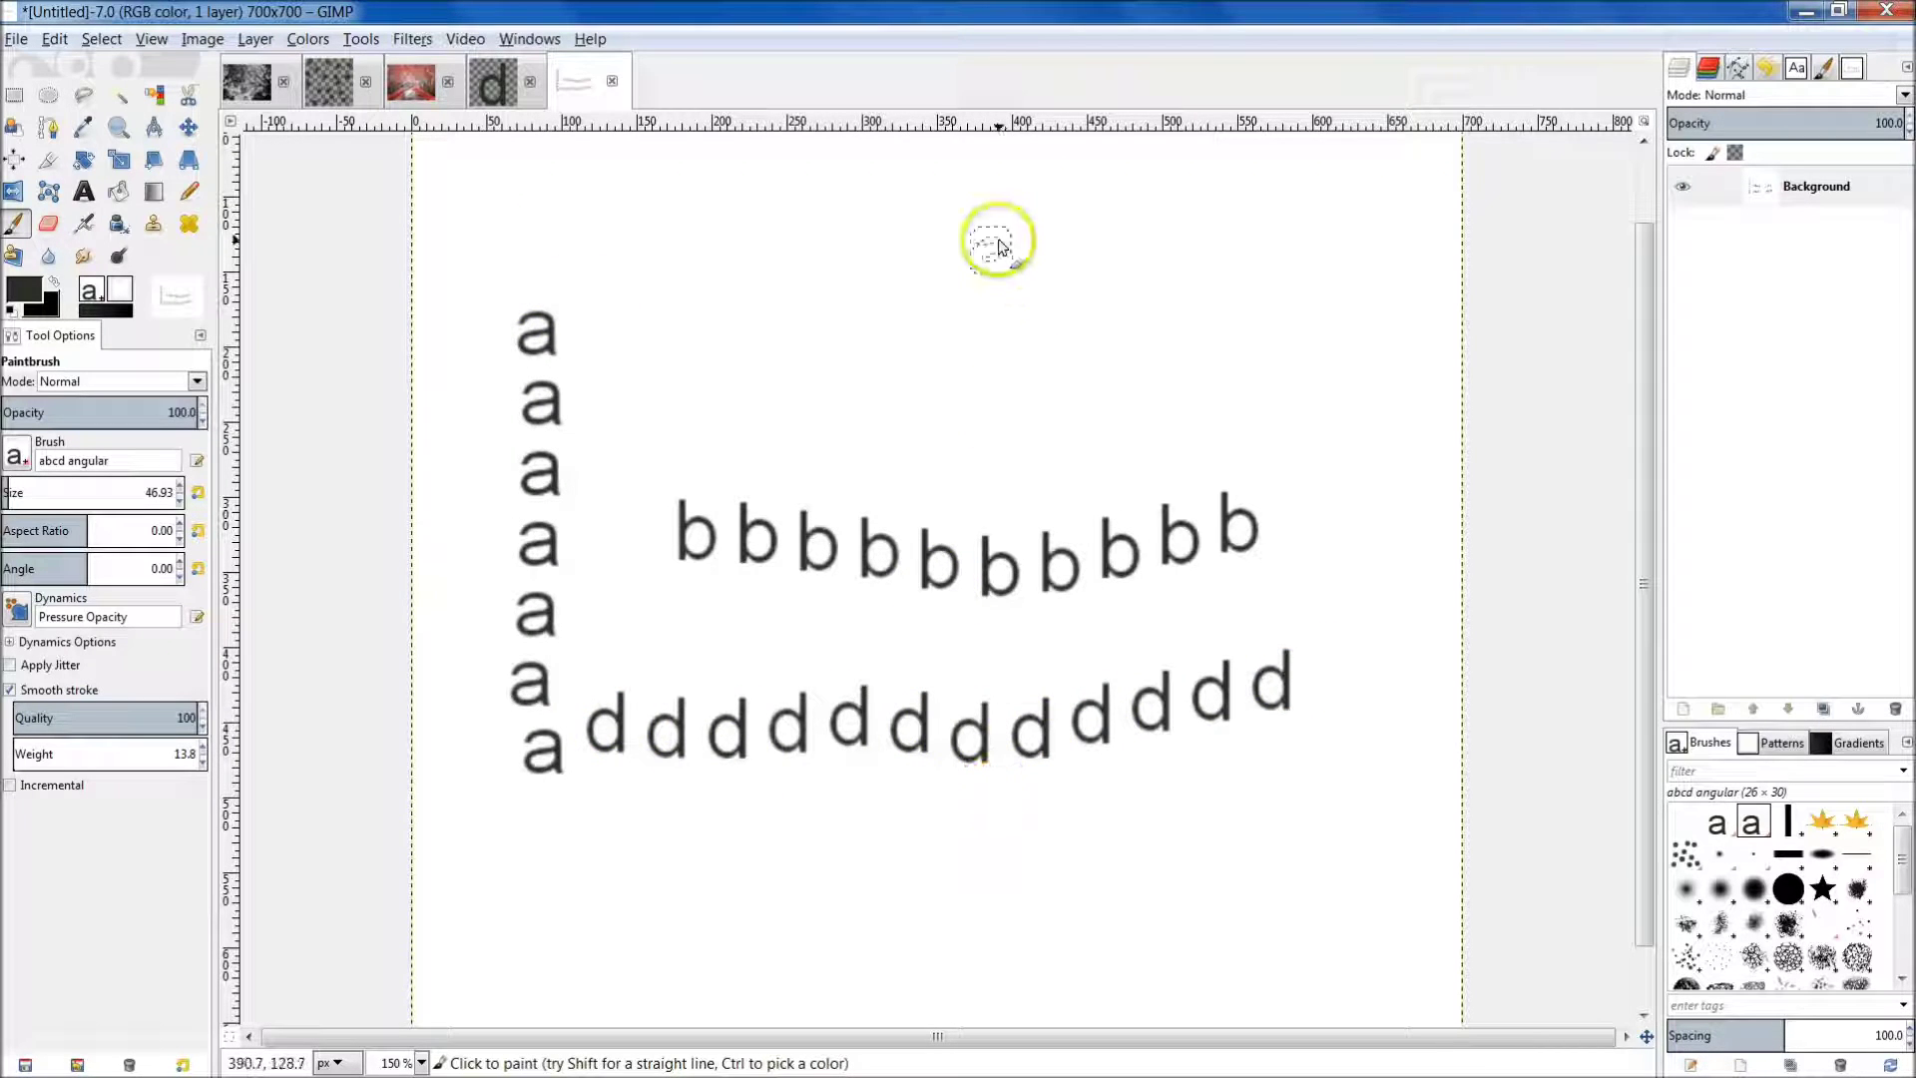
mouse_move(989, 271)
mouse_down()
mouse_move(977, 462)
mouse_move(1015, 821)
mouse_up()
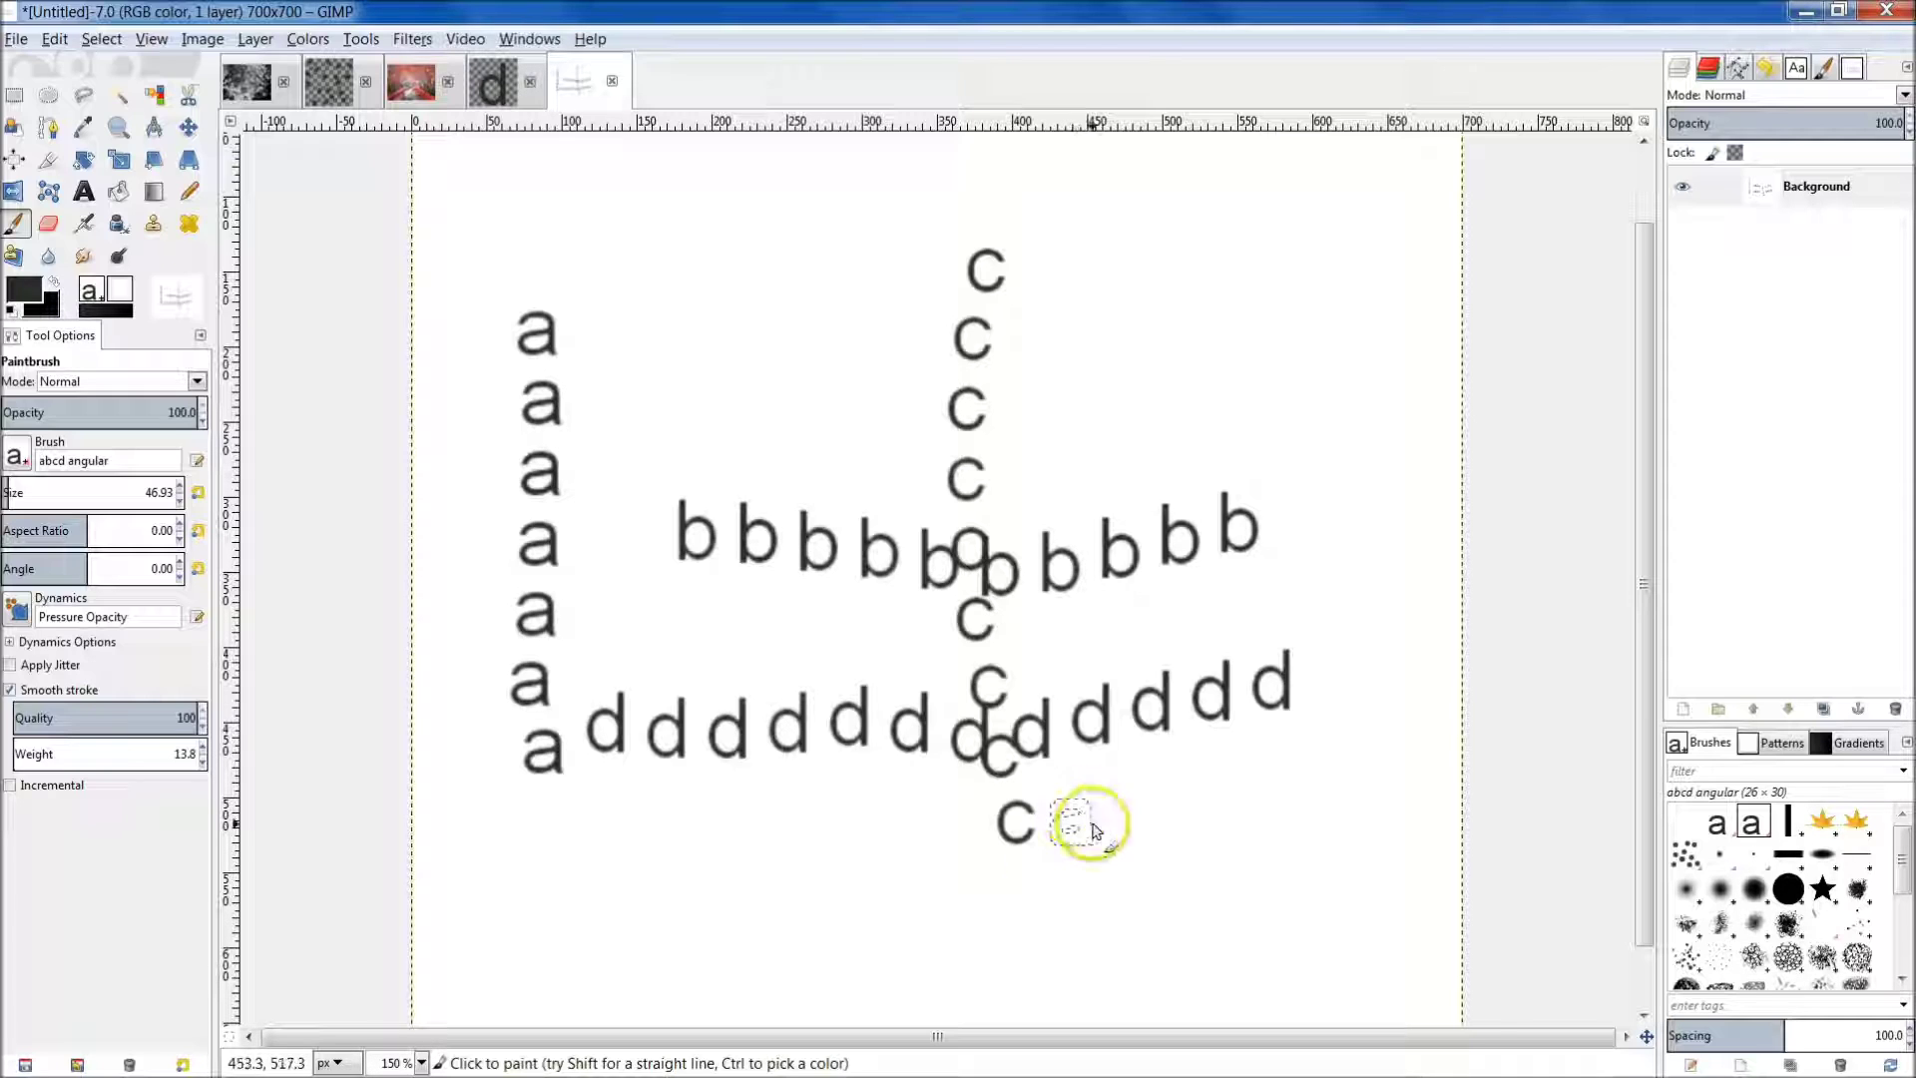
Undo the four directional test strokes so the canvas is blank.
key(ctrl+z)
key(ctrl+z)
key(ctrl+z)
key(ctrl+z)
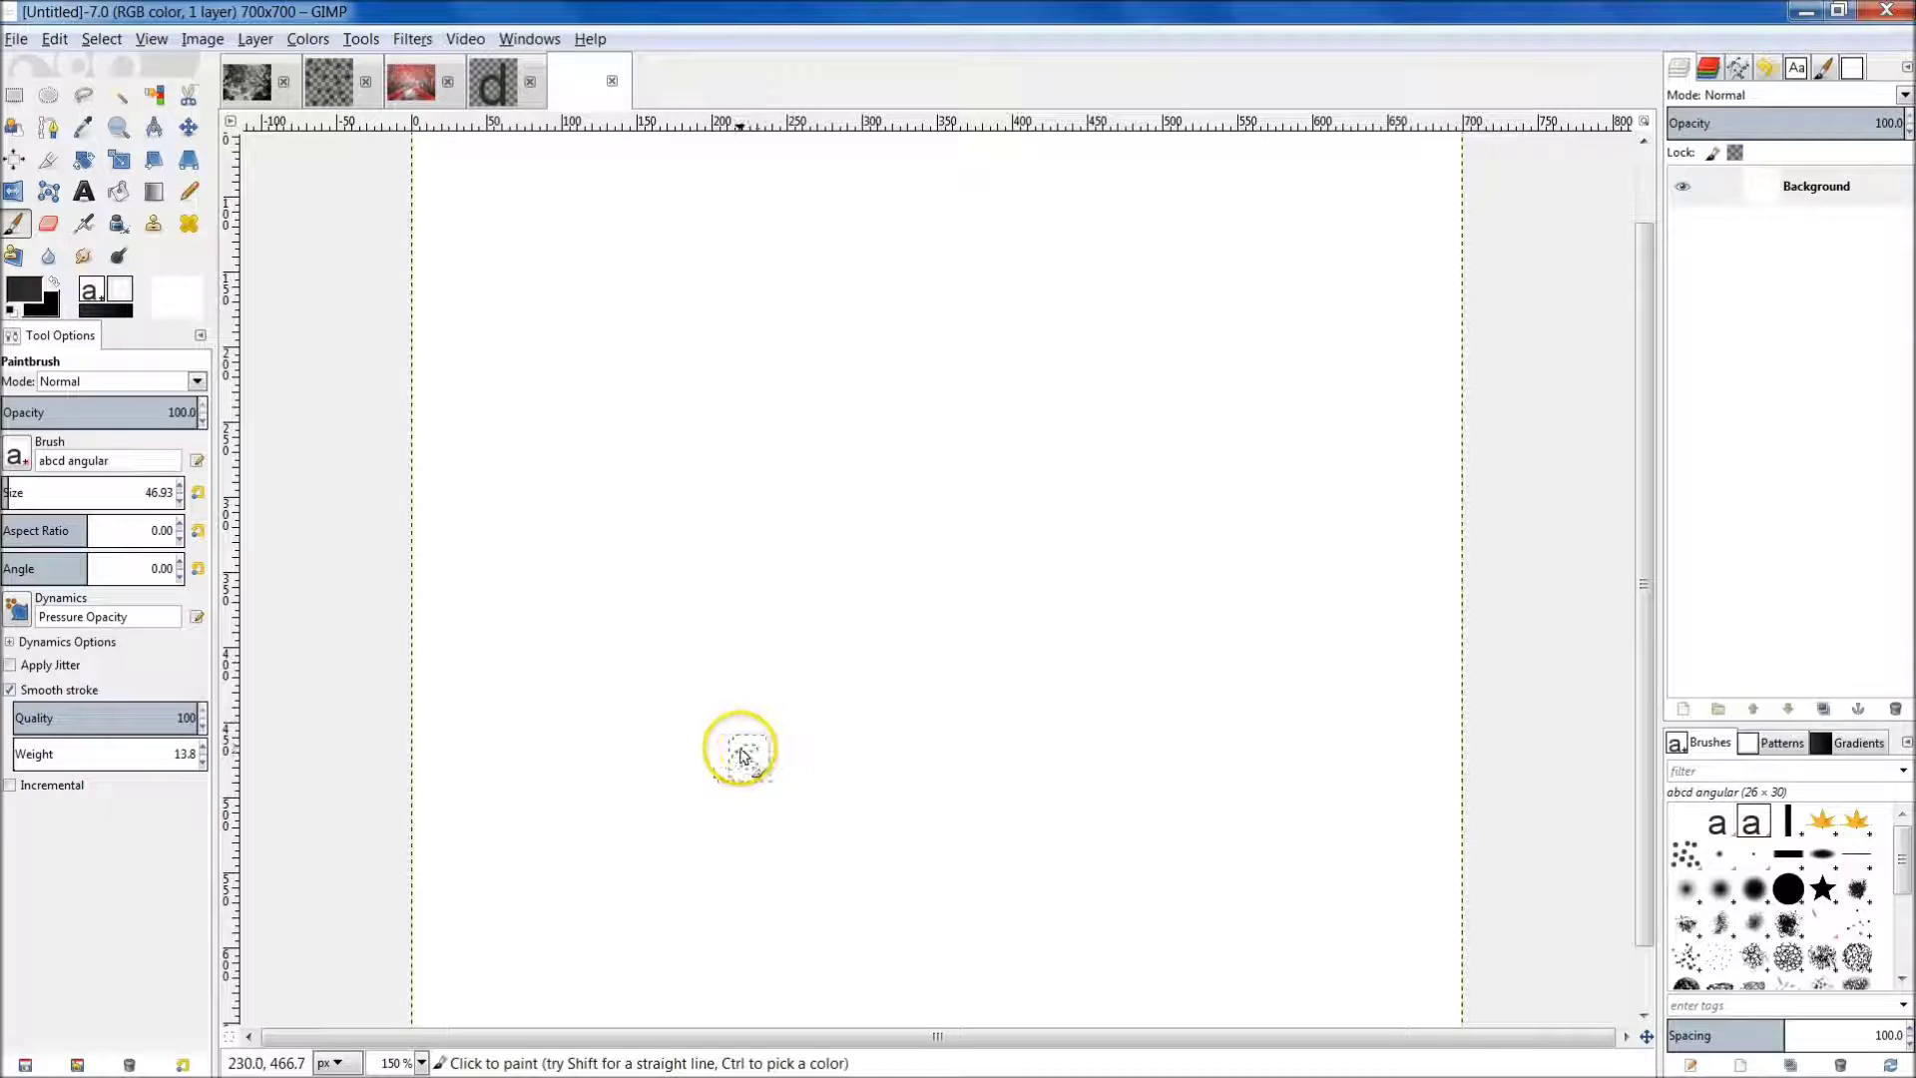
Paint one continuous clockwise rectangular stroke with the abcd angular brush, going up, right, down and back left.
mouse_move(740, 756)
mouse_down()
mouse_move(727, 325)
mouse_move(1157, 317)
mouse_move(1236, 505)
mouse_move(1236, 663)
mouse_move(1195, 780)
mouse_move(696, 828)
mouse_up()
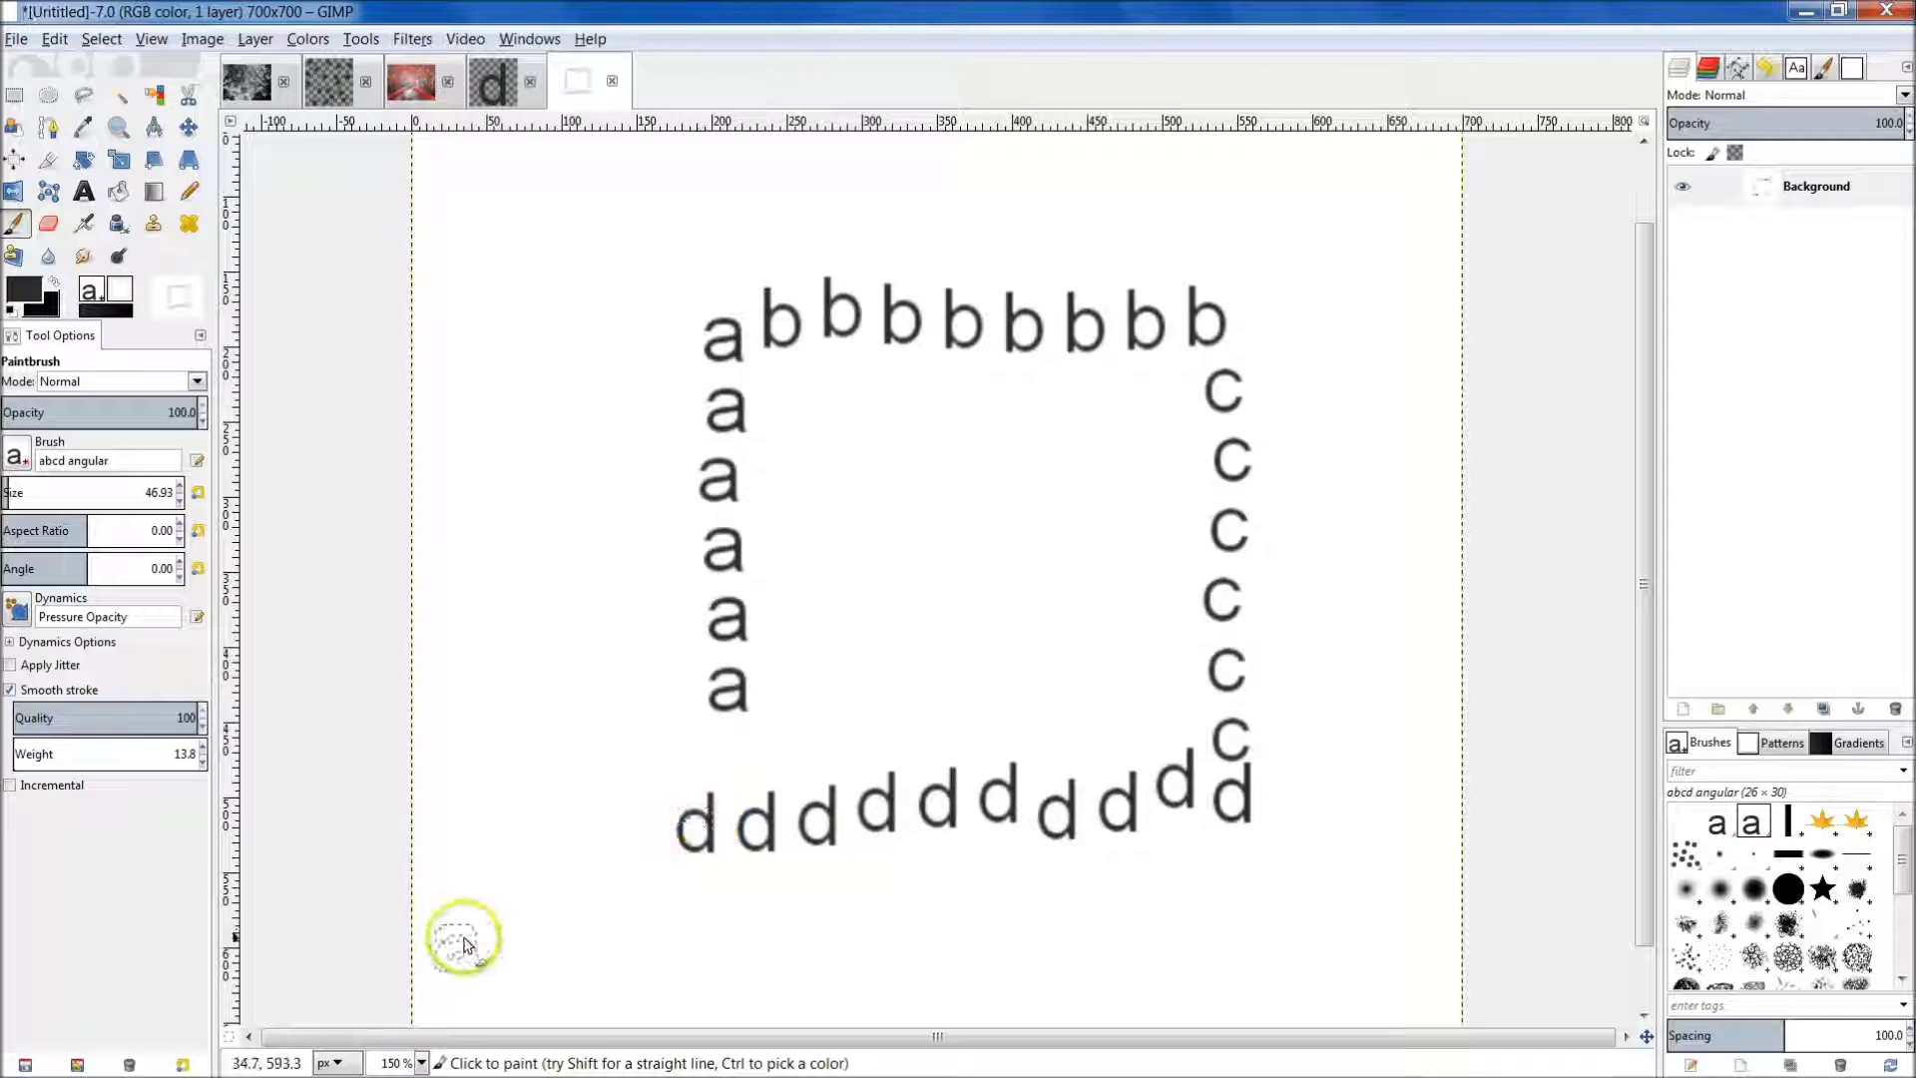
scroll(783, 693, down, 2)
scroll(838, 642, up, 2)
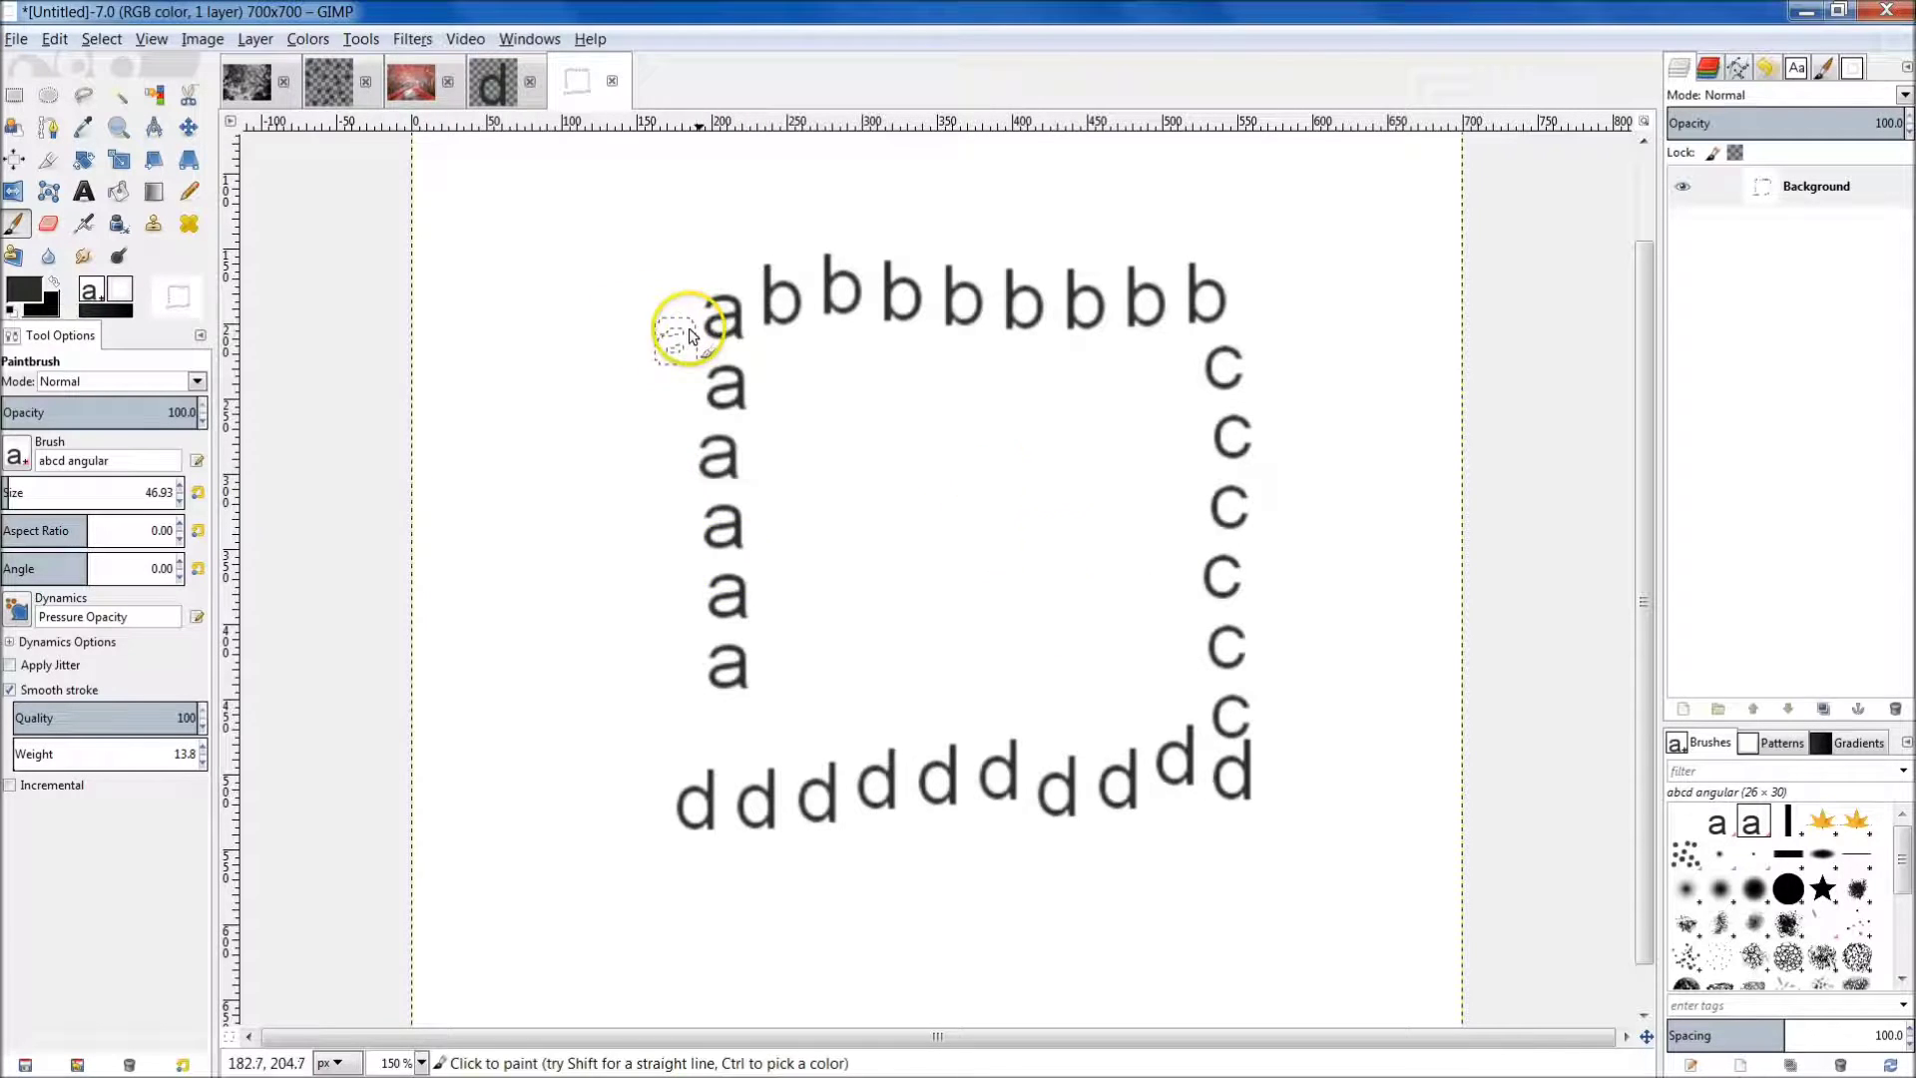
Copy an elliptical foliage area of about 103 × 91 px from the MEETING BRANCHES image and choose it as the Clipboard brush.
click(249, 84)
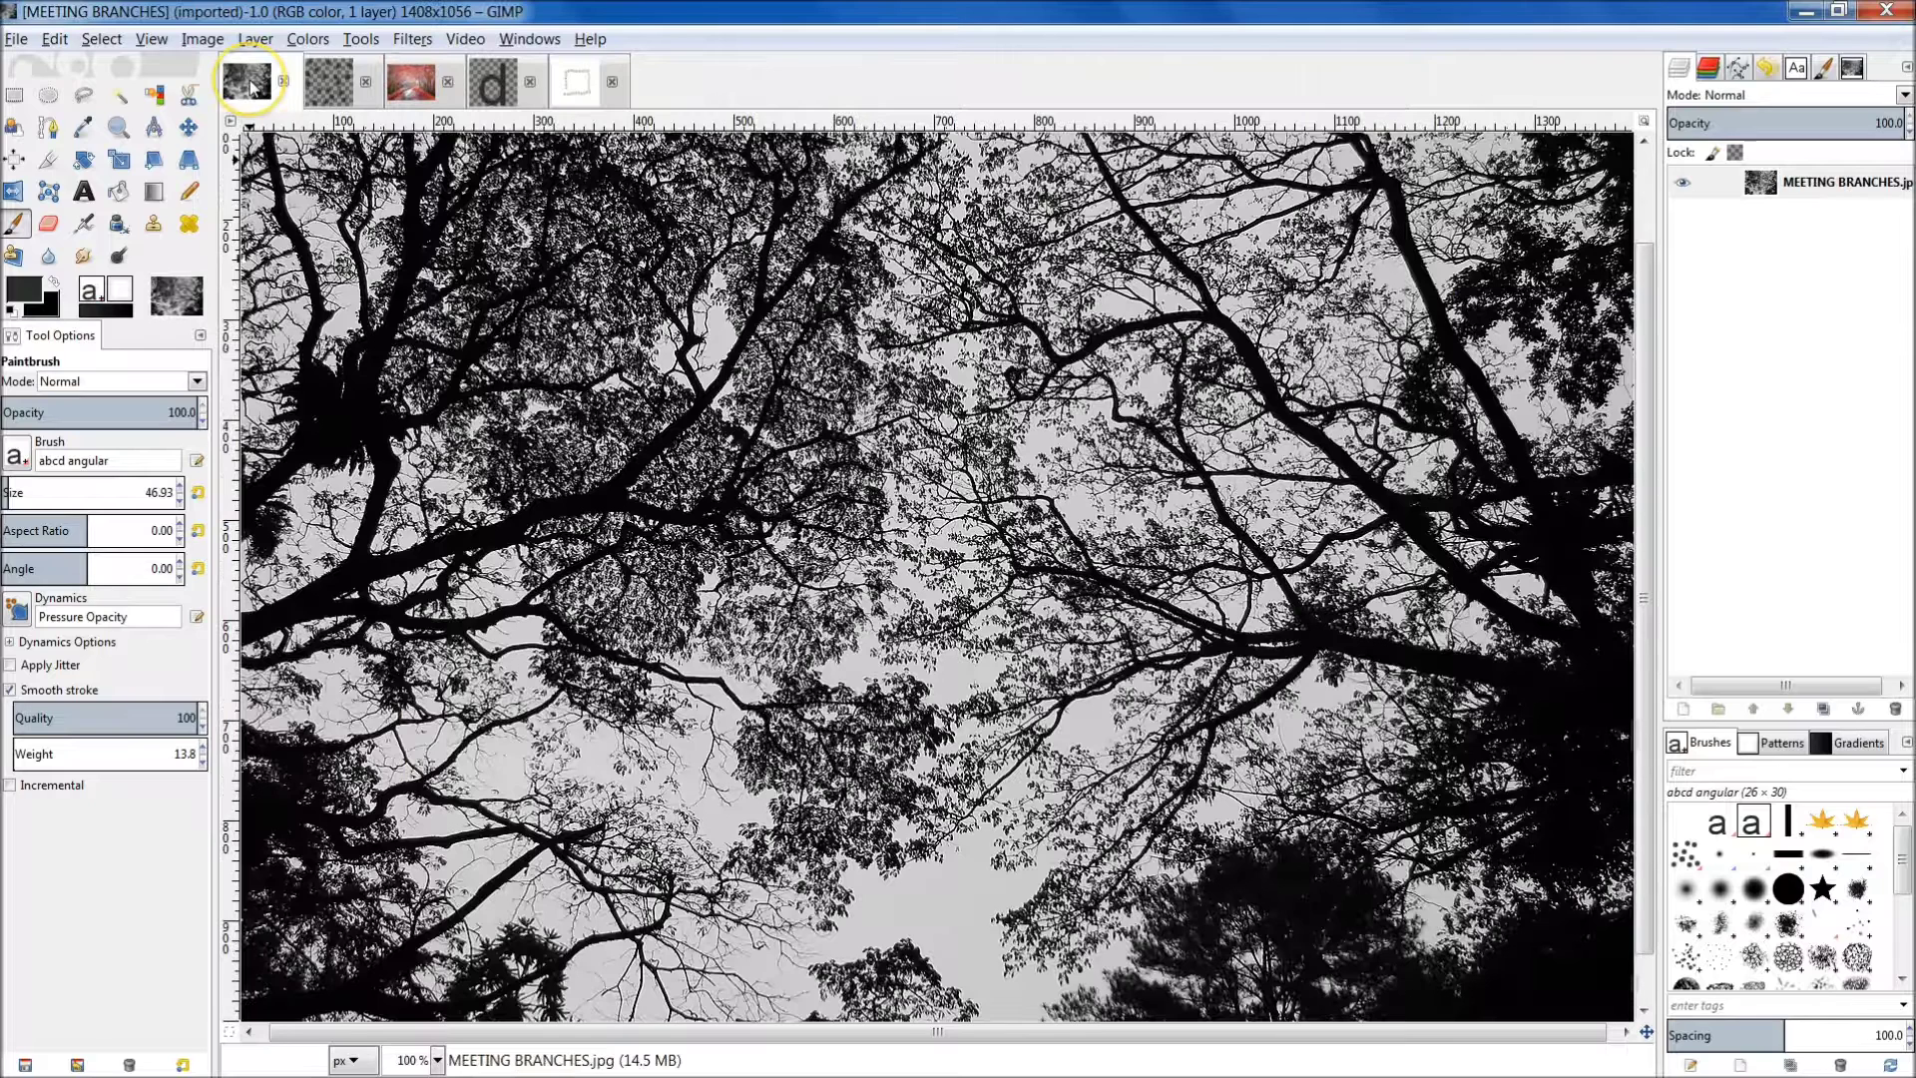
ctrl+scroll(630, 601, up, 1)
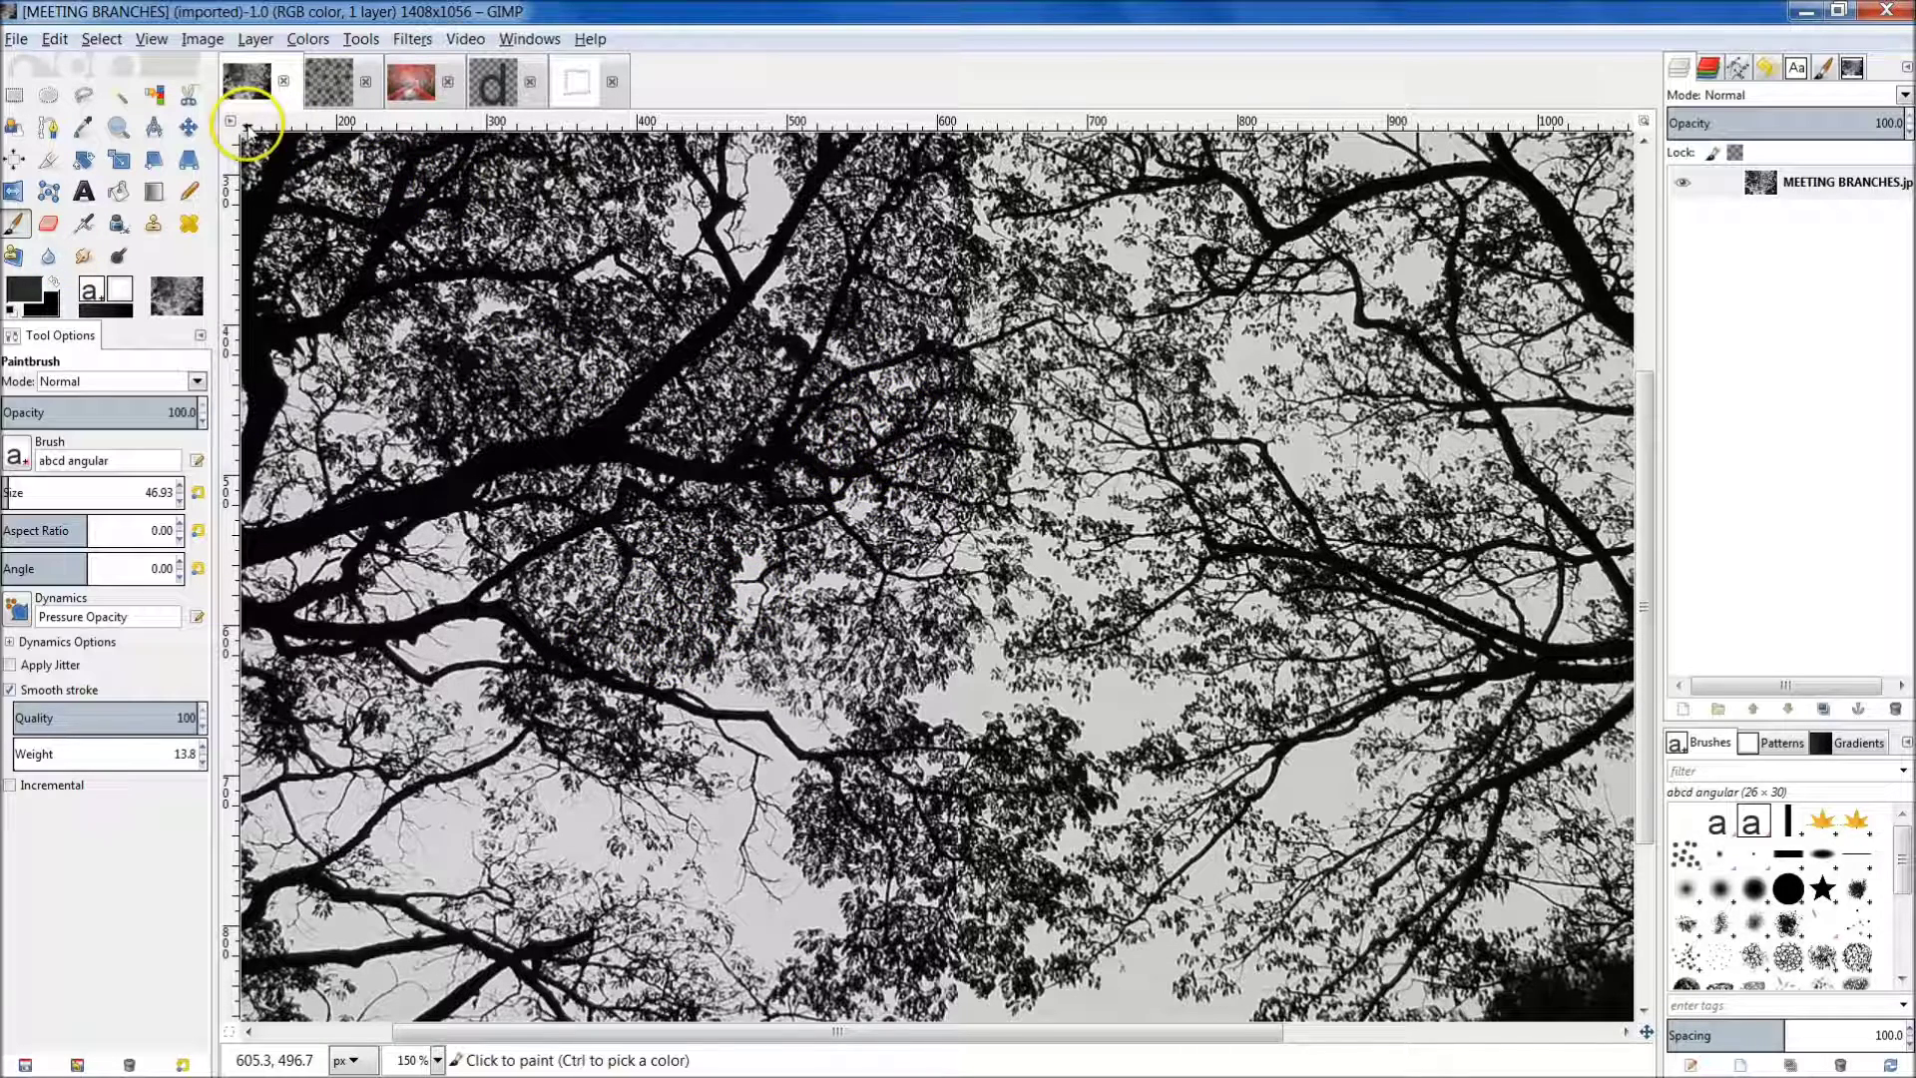
click(49, 97)
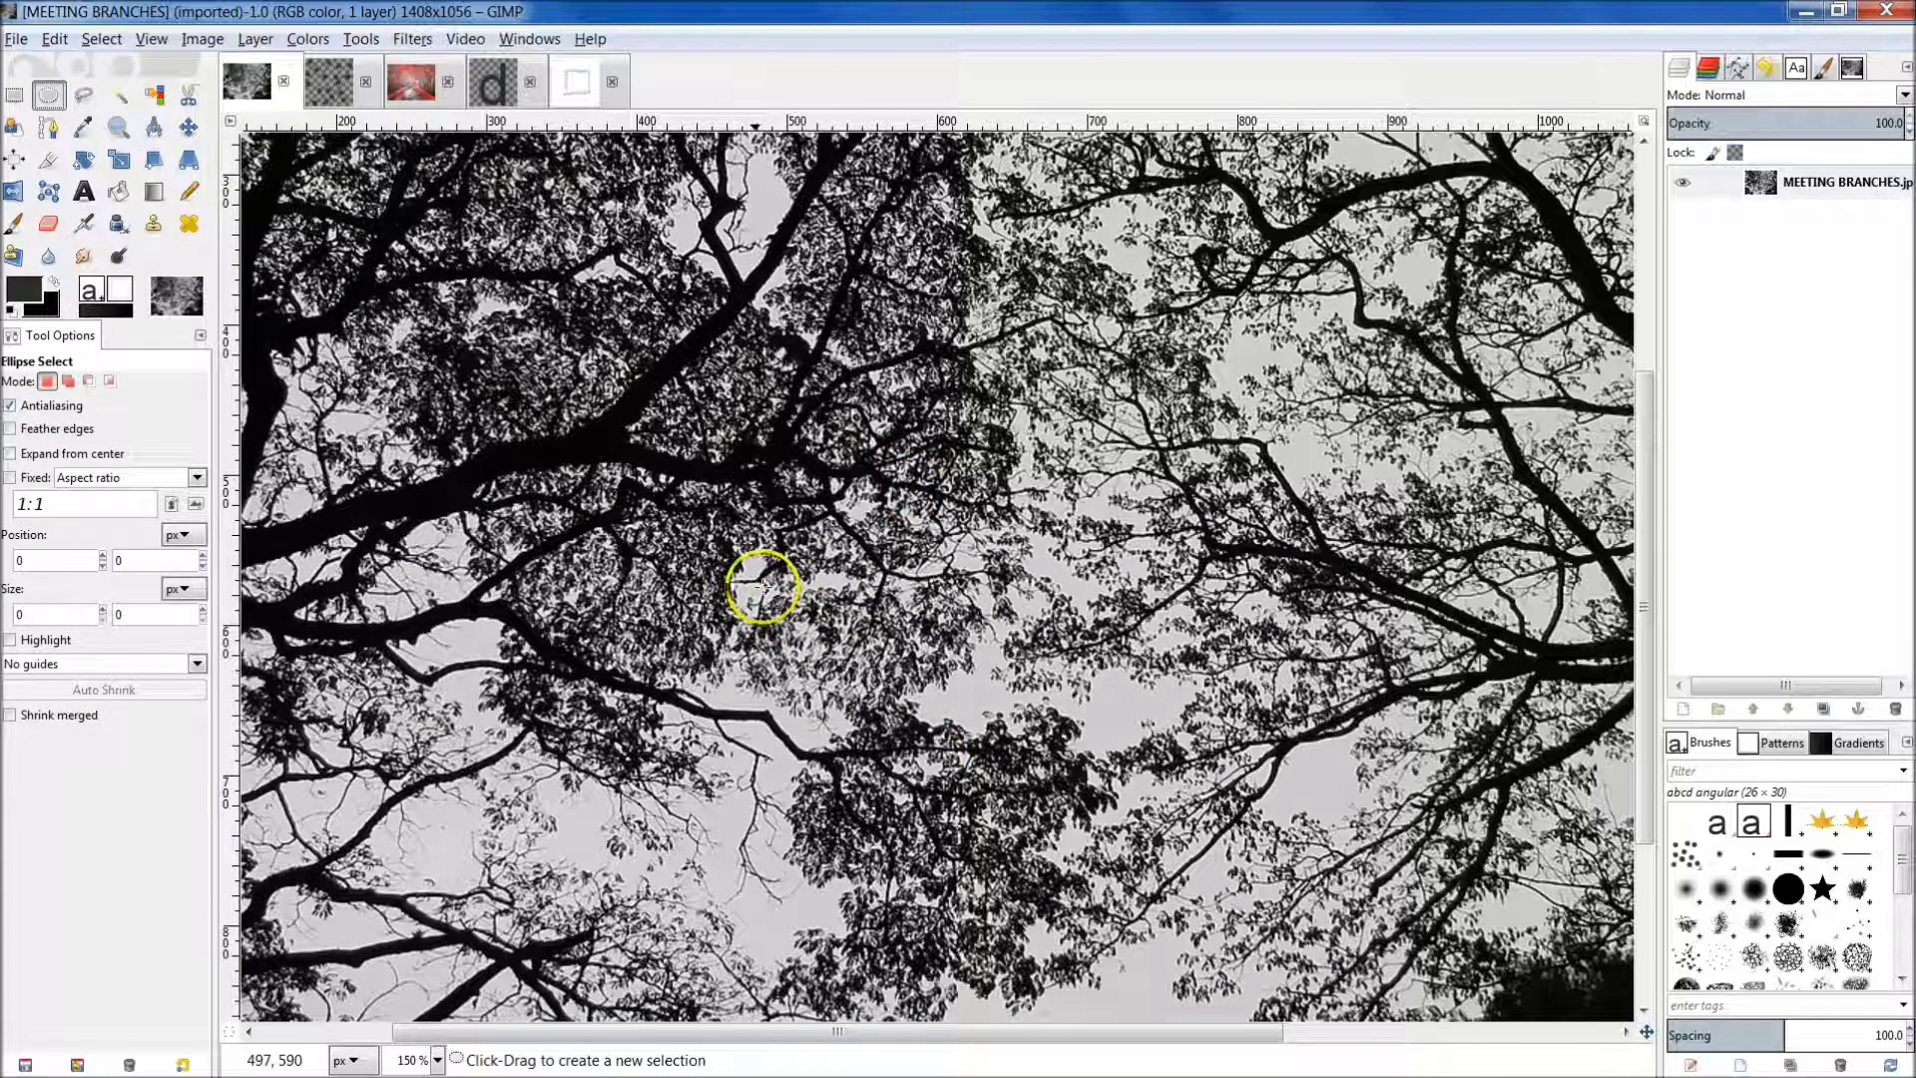
drag(750, 572, 904, 707)
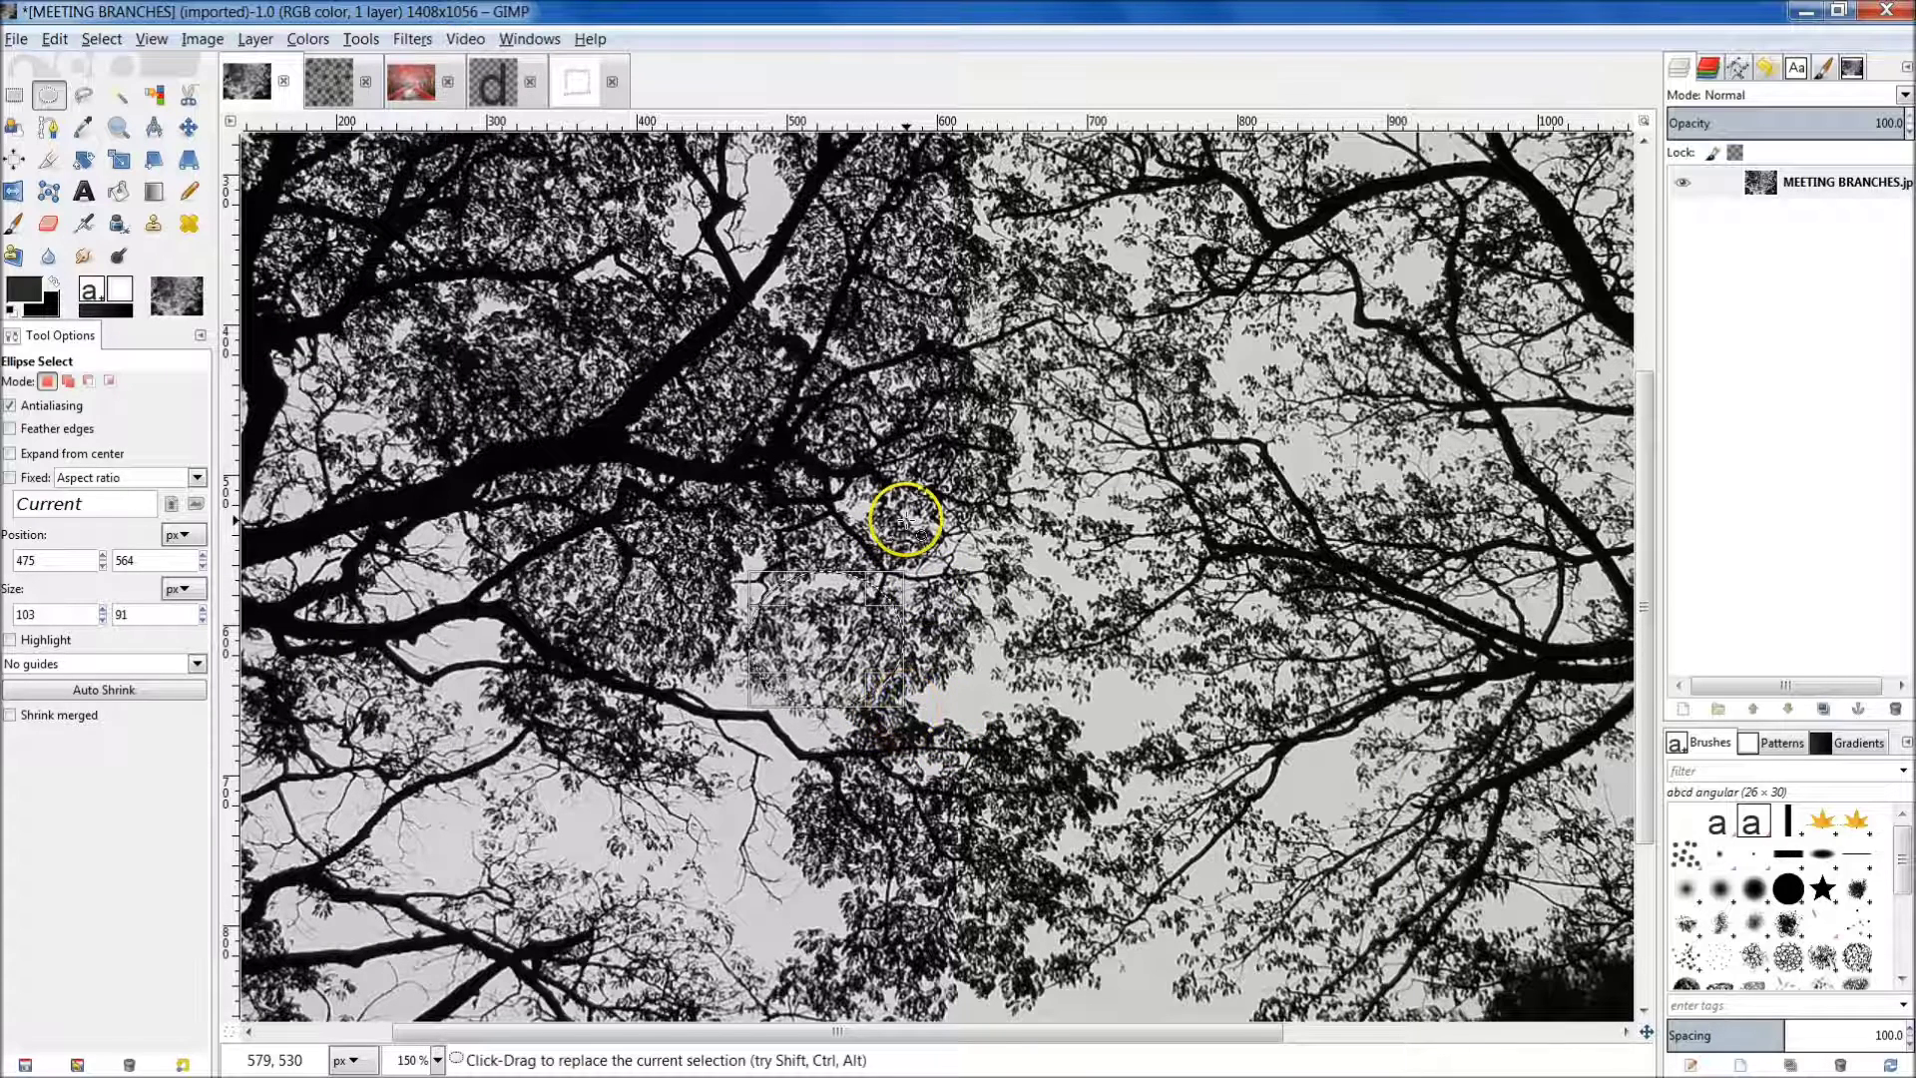
key(ctrl+c)
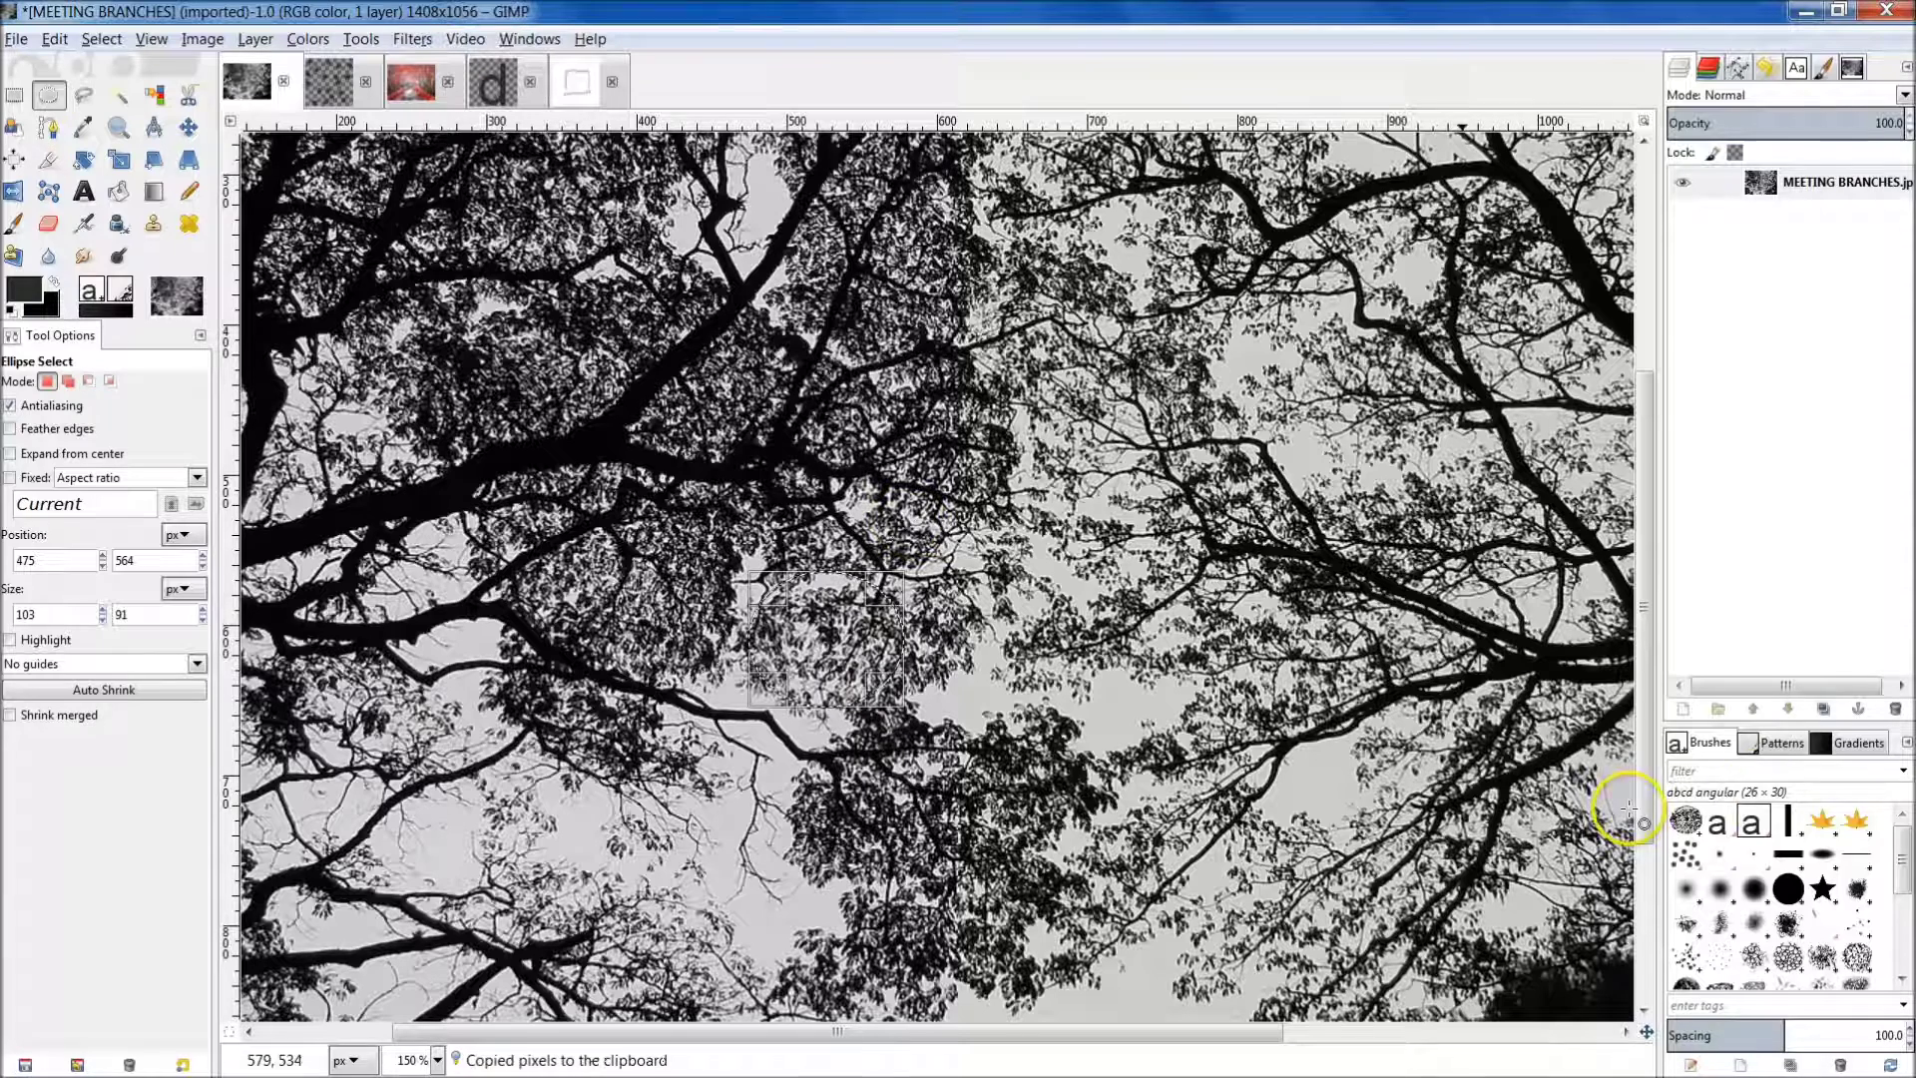
click(1686, 822)
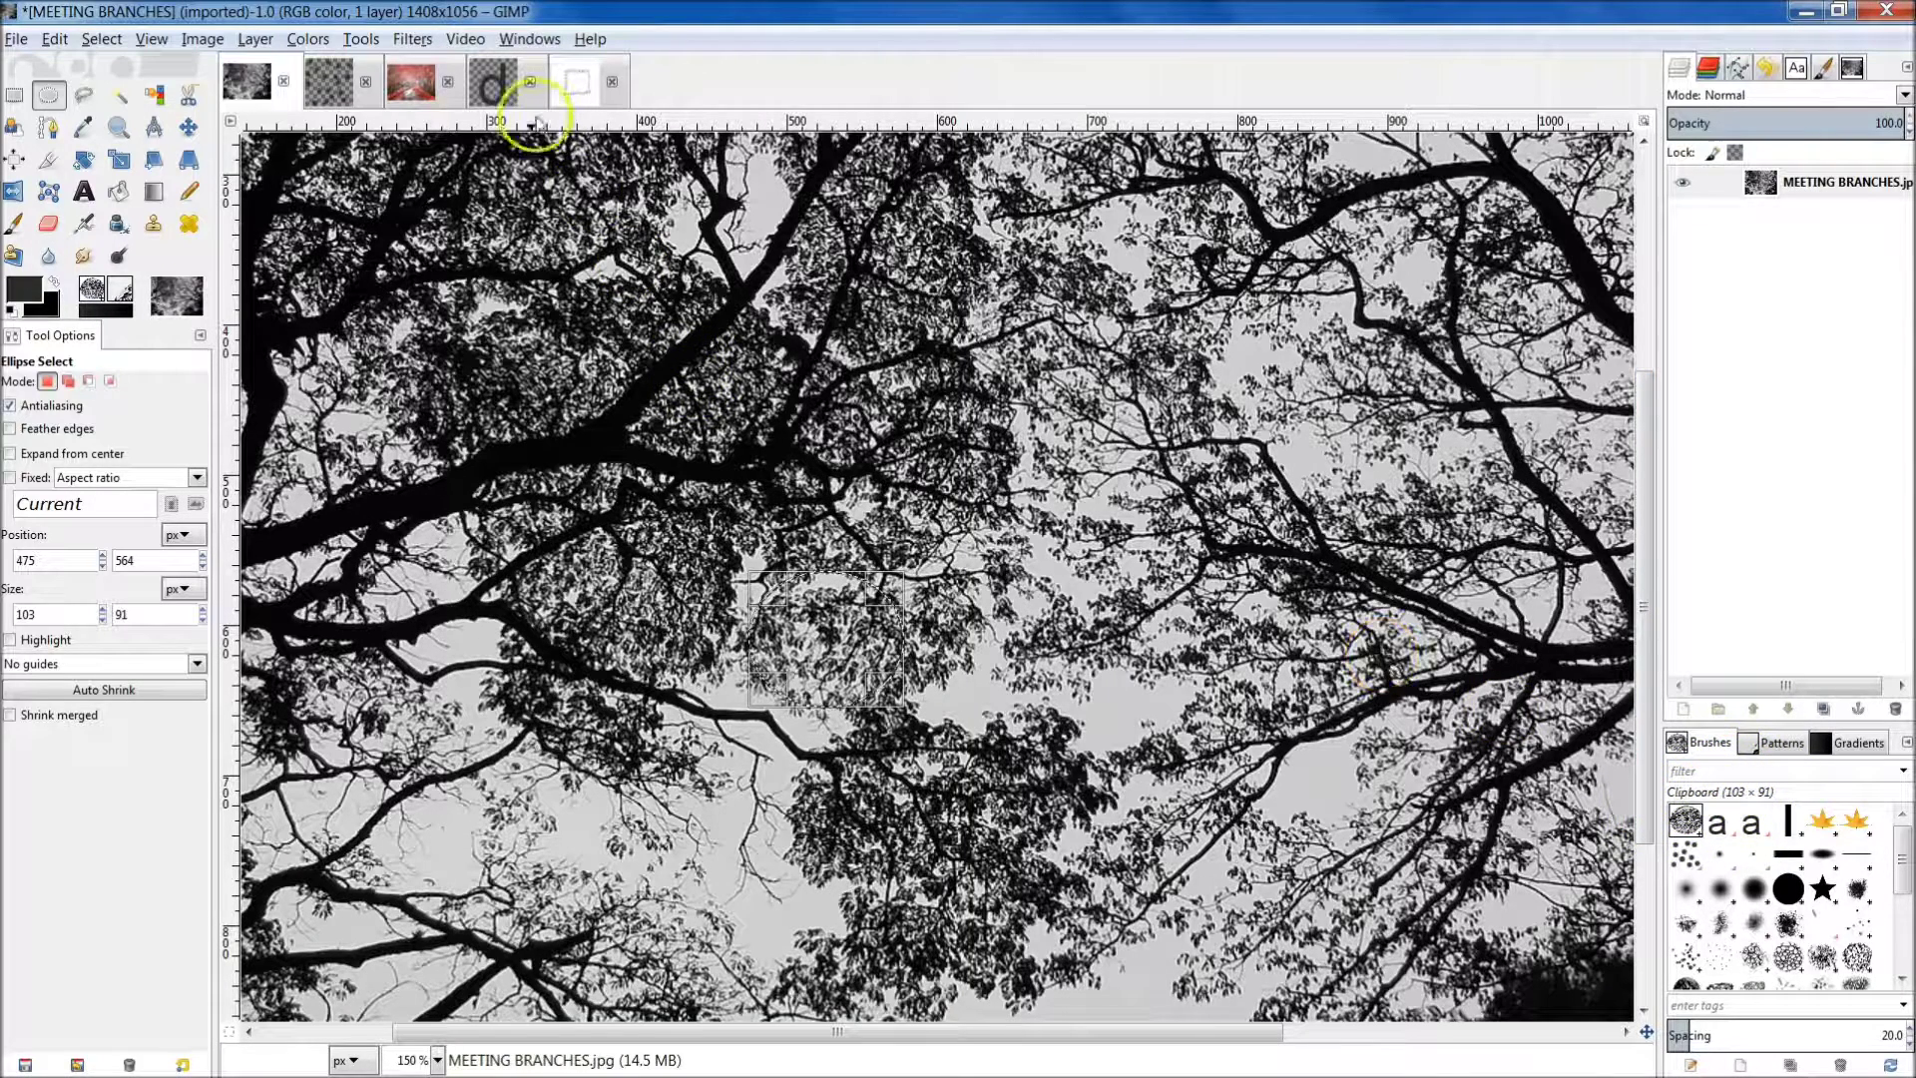
Set up the Paintbrush on the pink trees painting and try a short Clipboard brush stroke in the upper foliage.
click(426, 88)
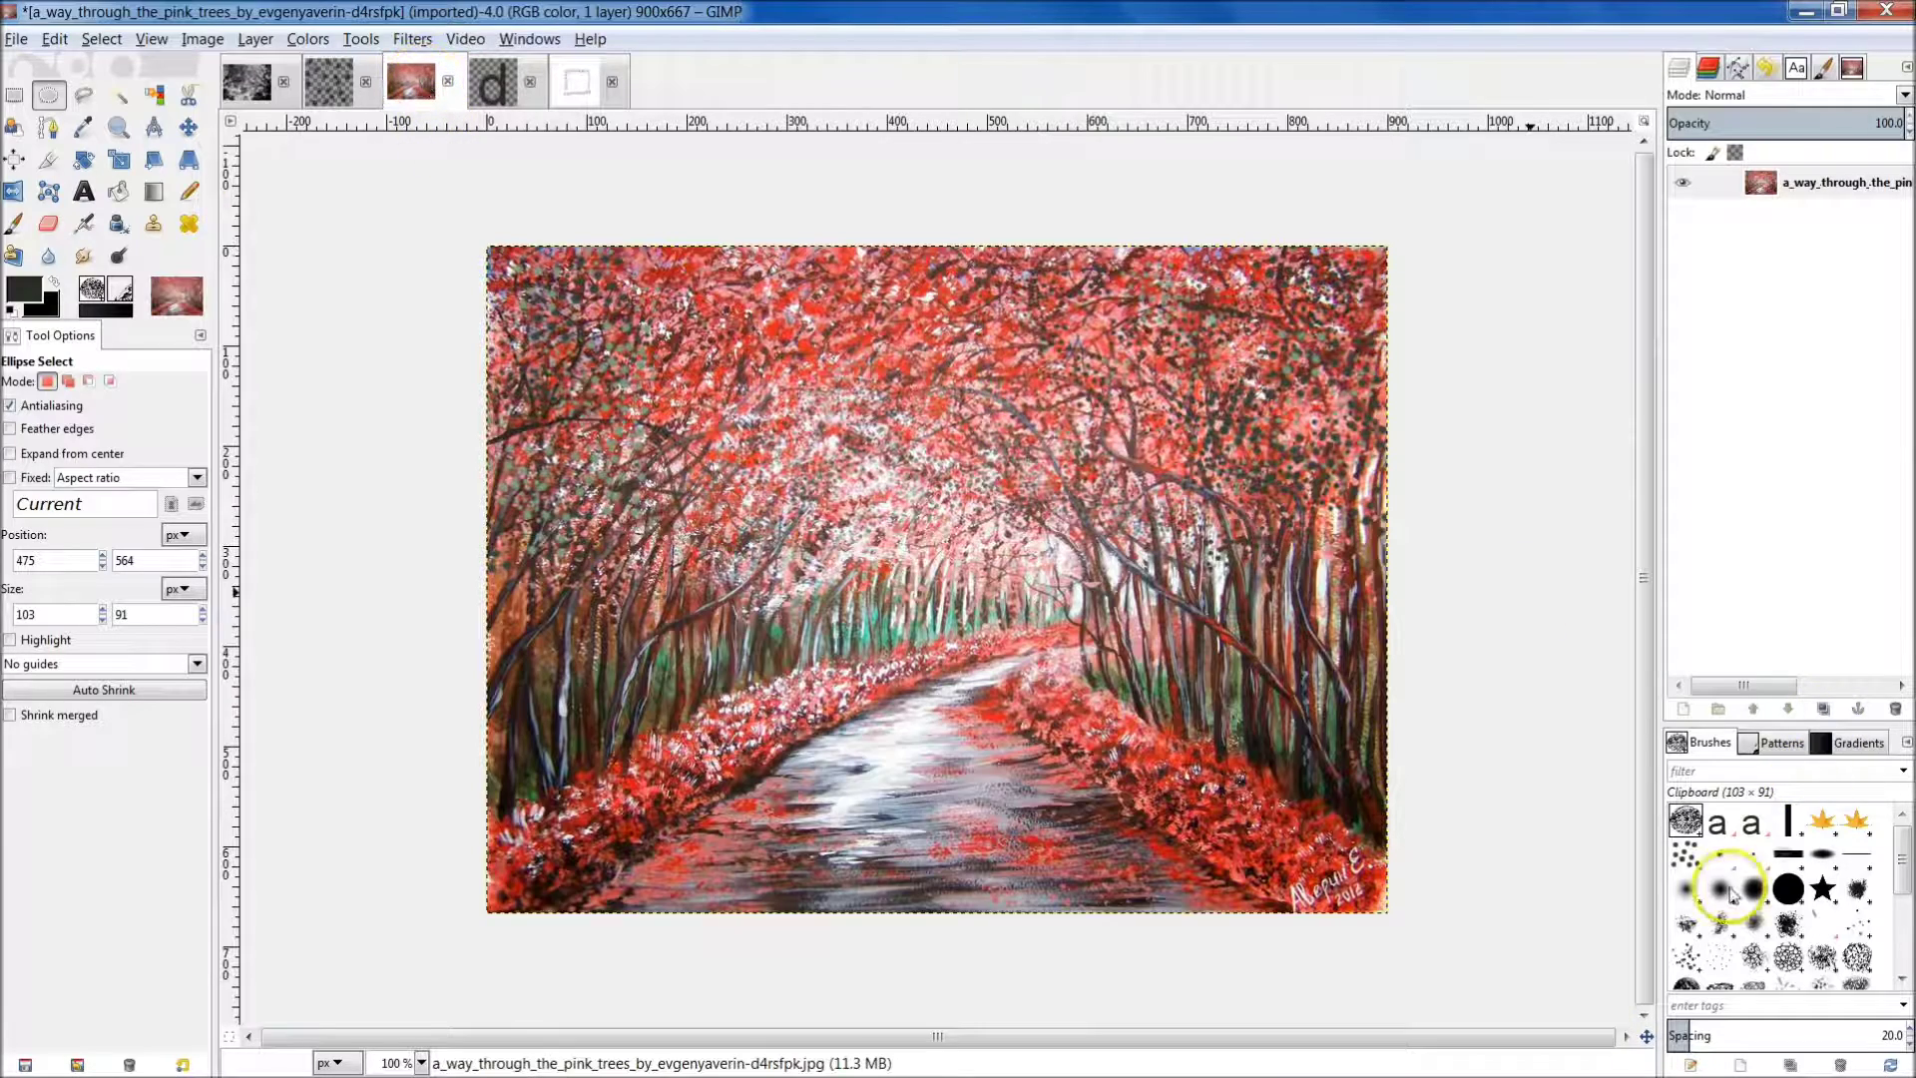
click(15, 226)
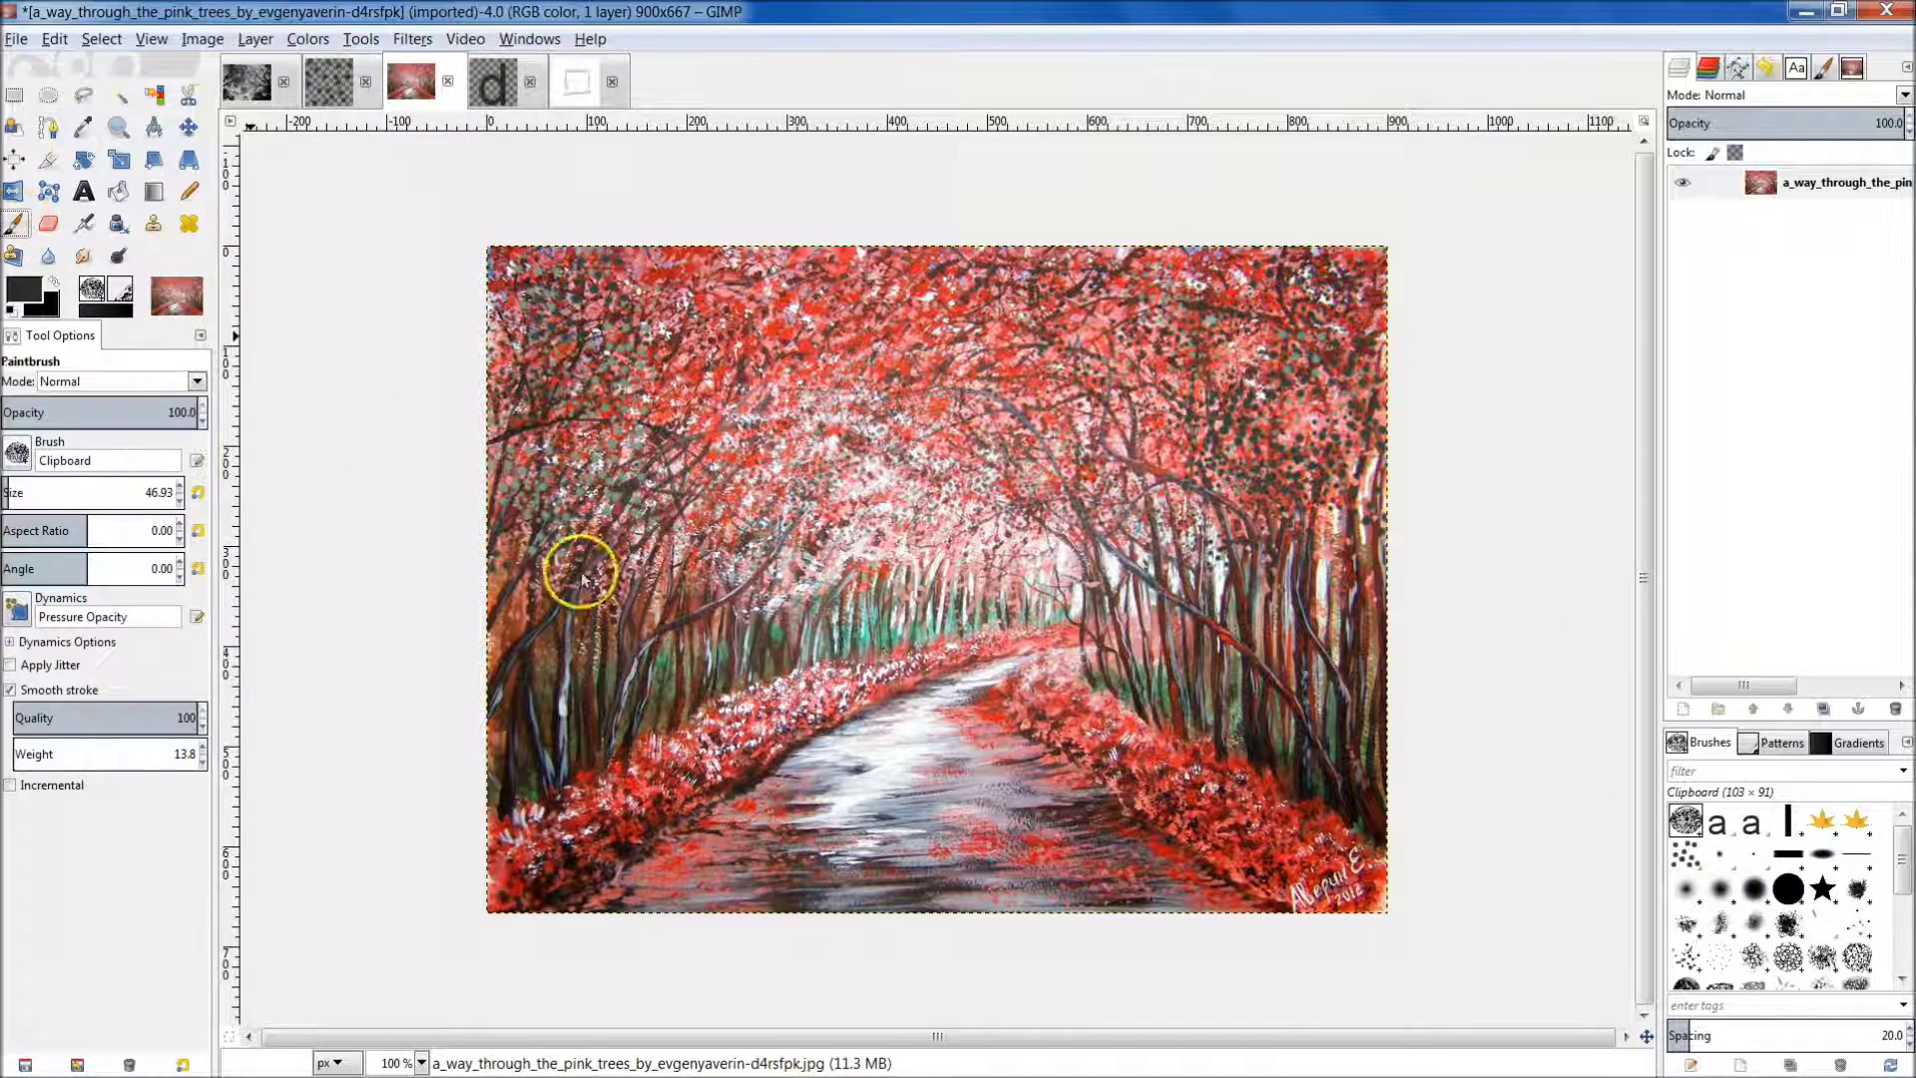
drag(720, 384, 814, 311)
key(ctrl+z)
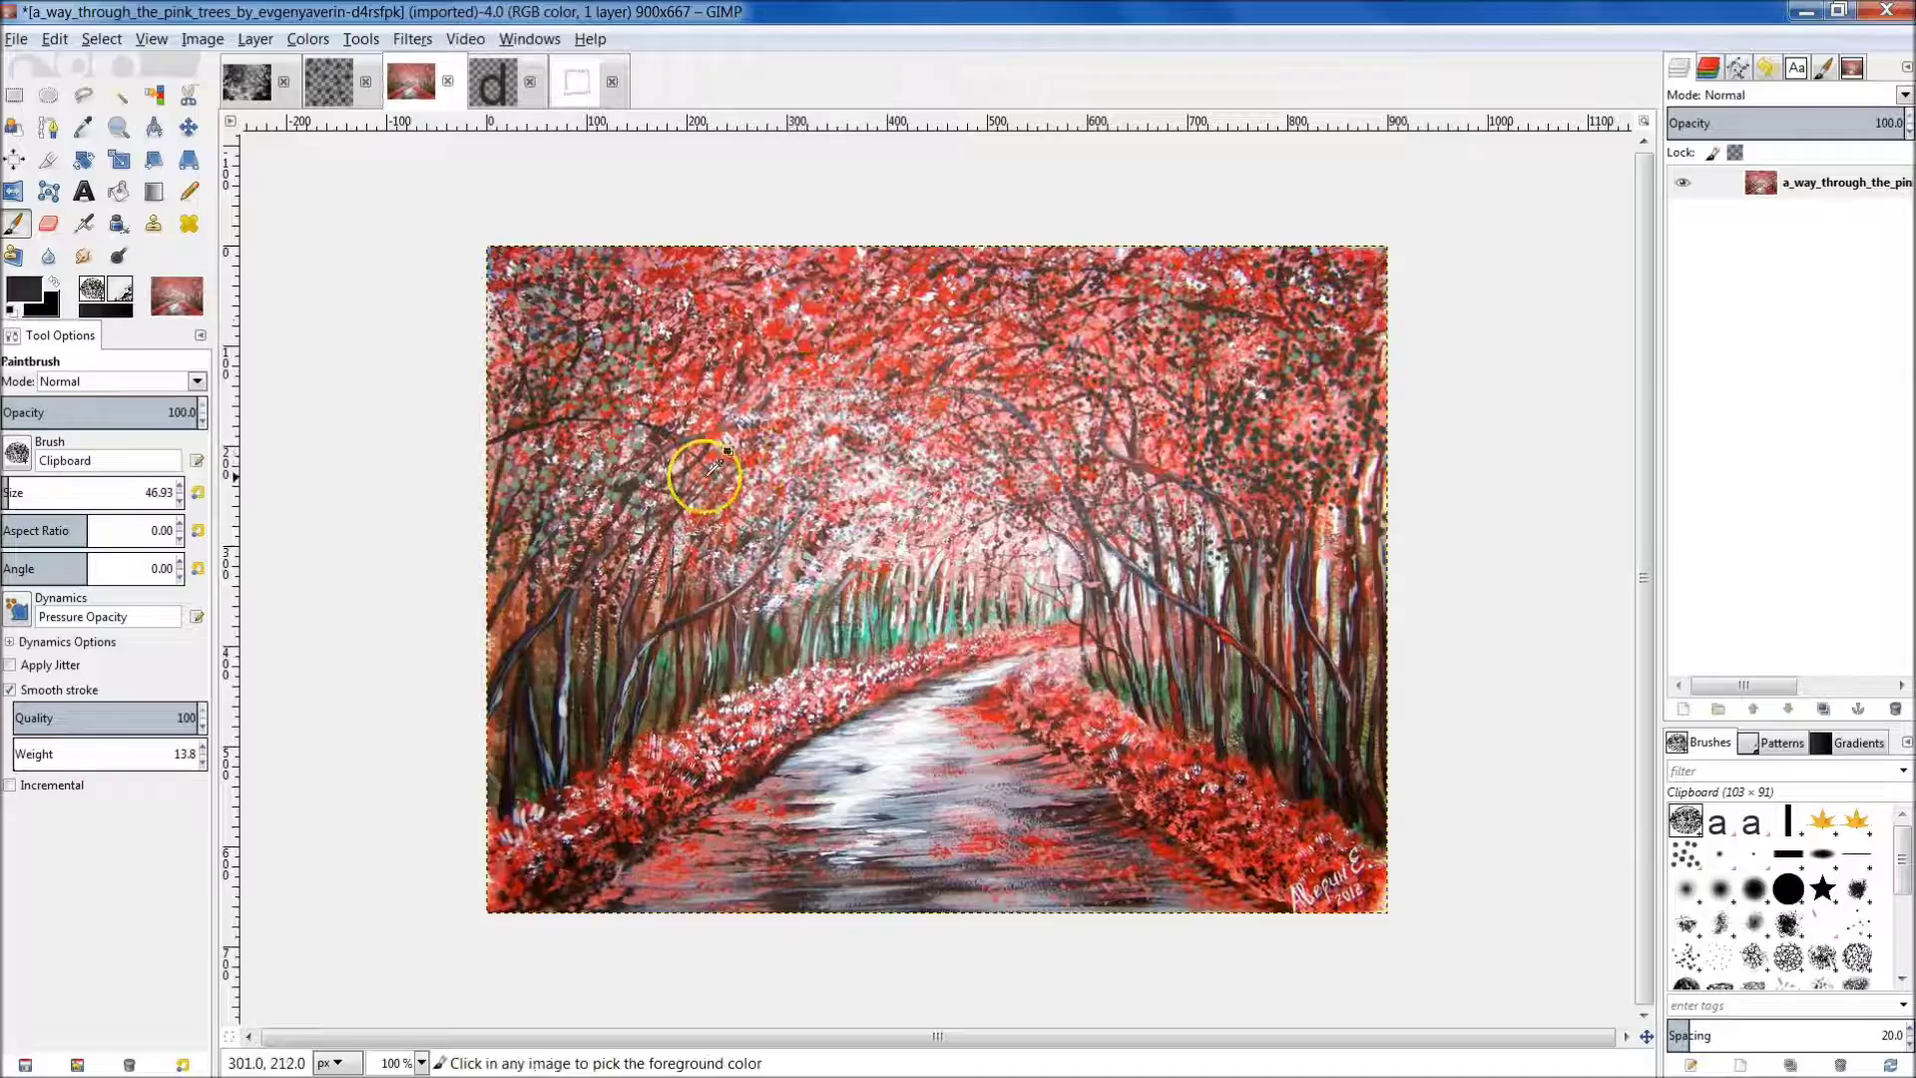
Try an arched Clipboard brush stroke across the upper-left foliage of the pink trees painting, and undo it.
key(2)
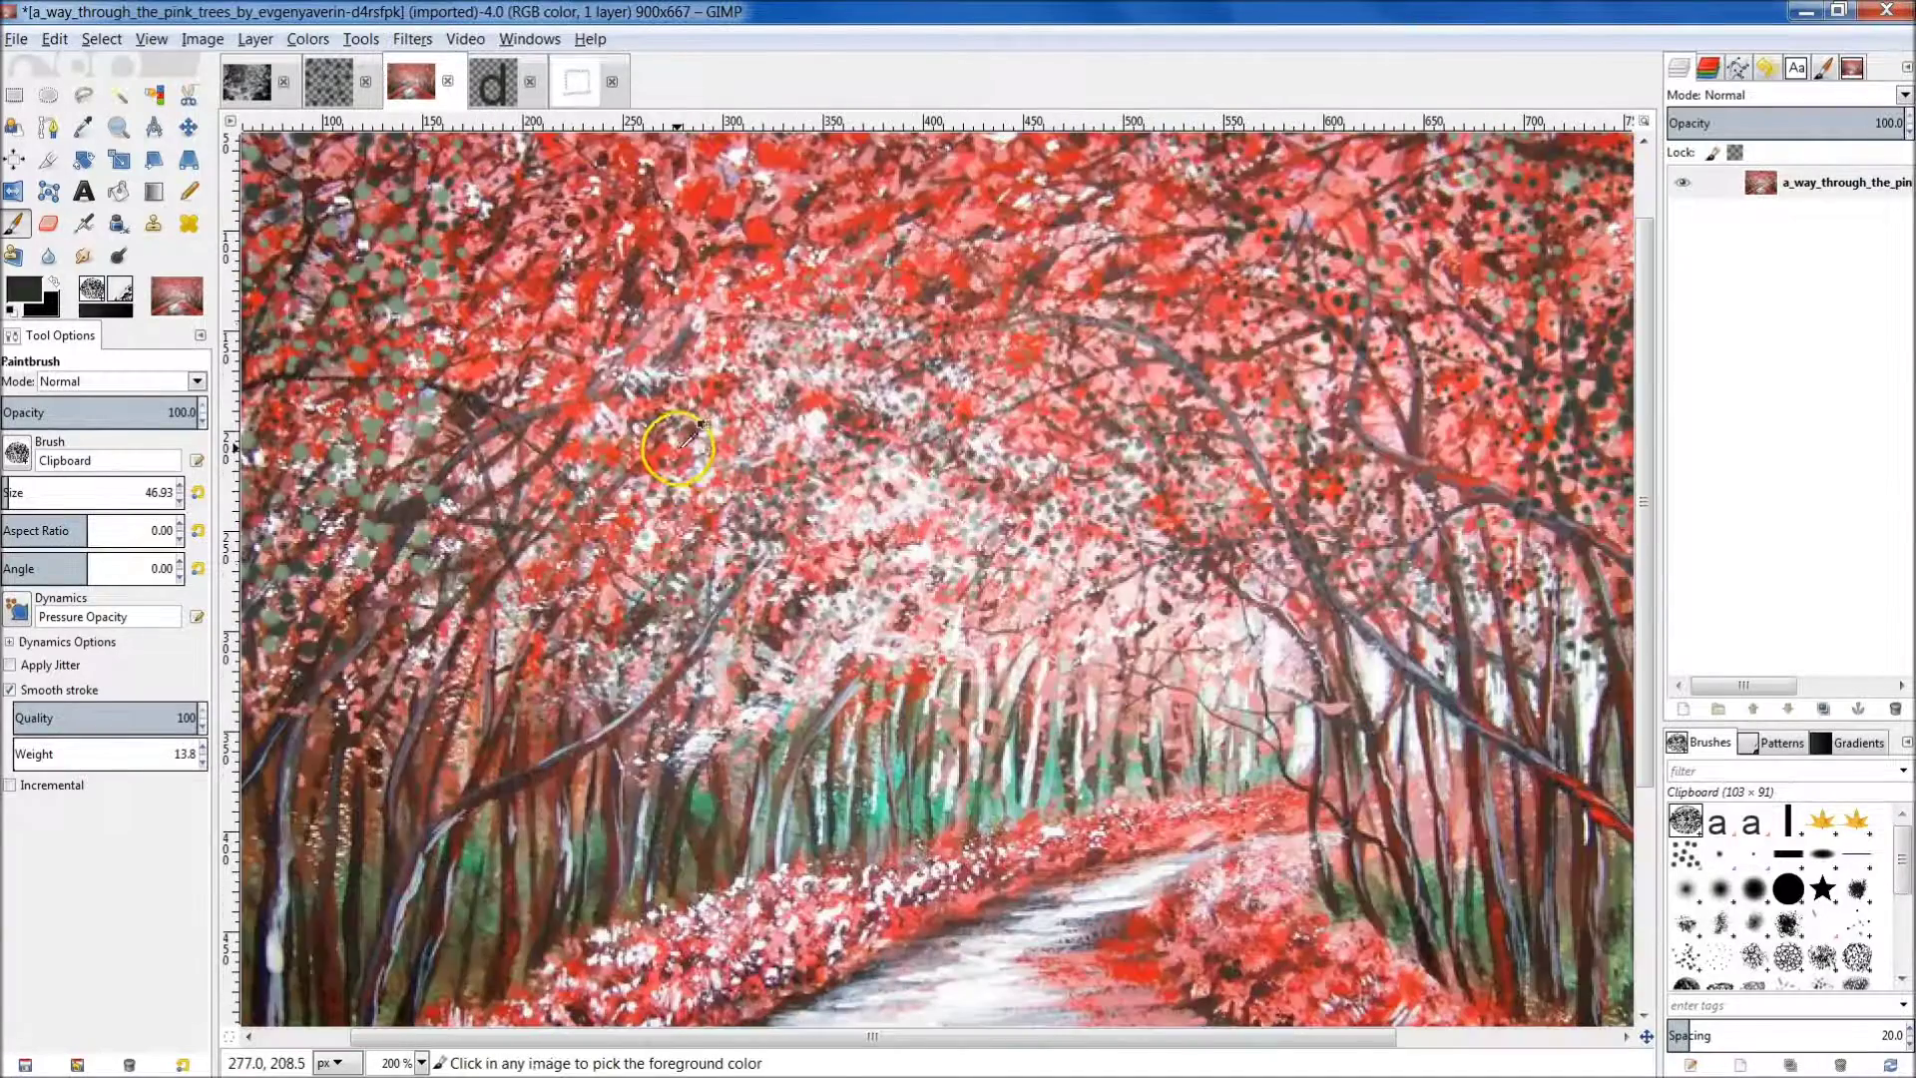
click(228, 94)
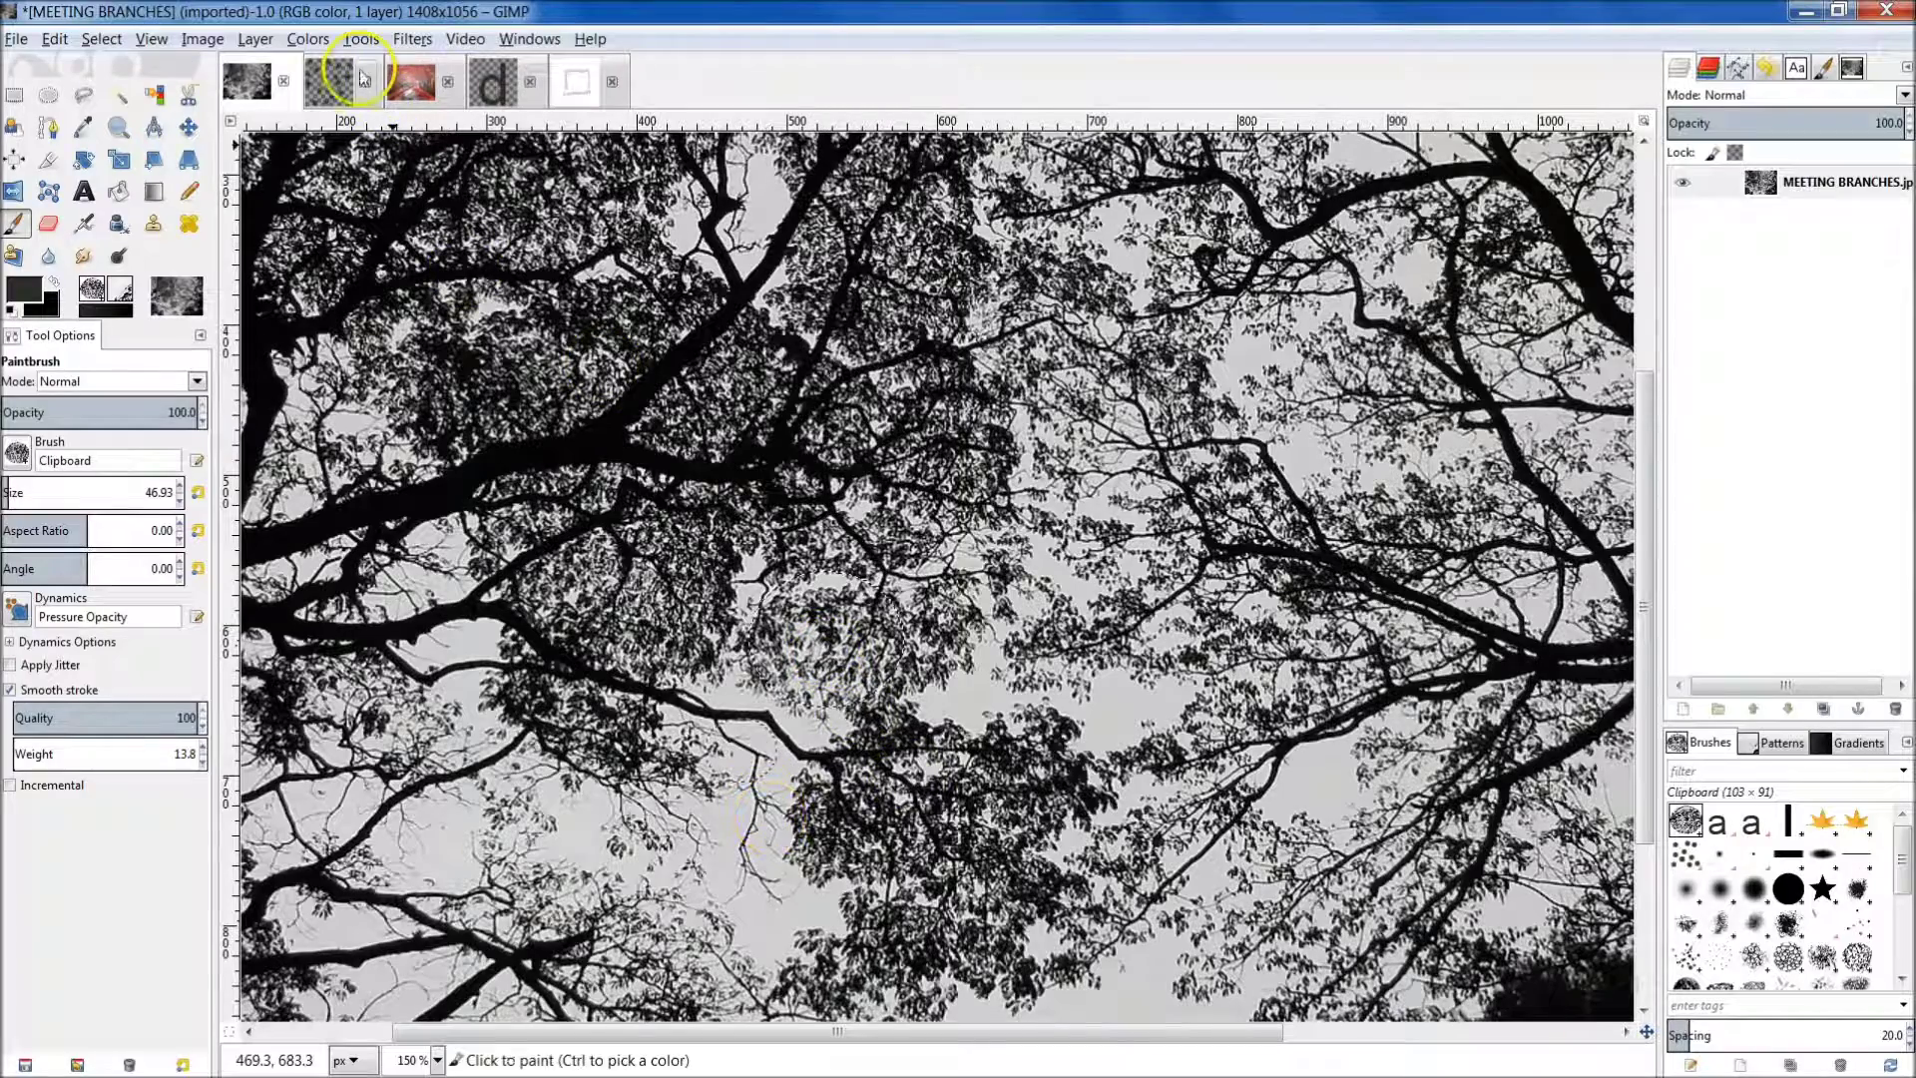
click(410, 82)
mouse_move(541, 444)
mouse_down()
mouse_move(678, 269)
mouse_move(791, 214)
mouse_up()
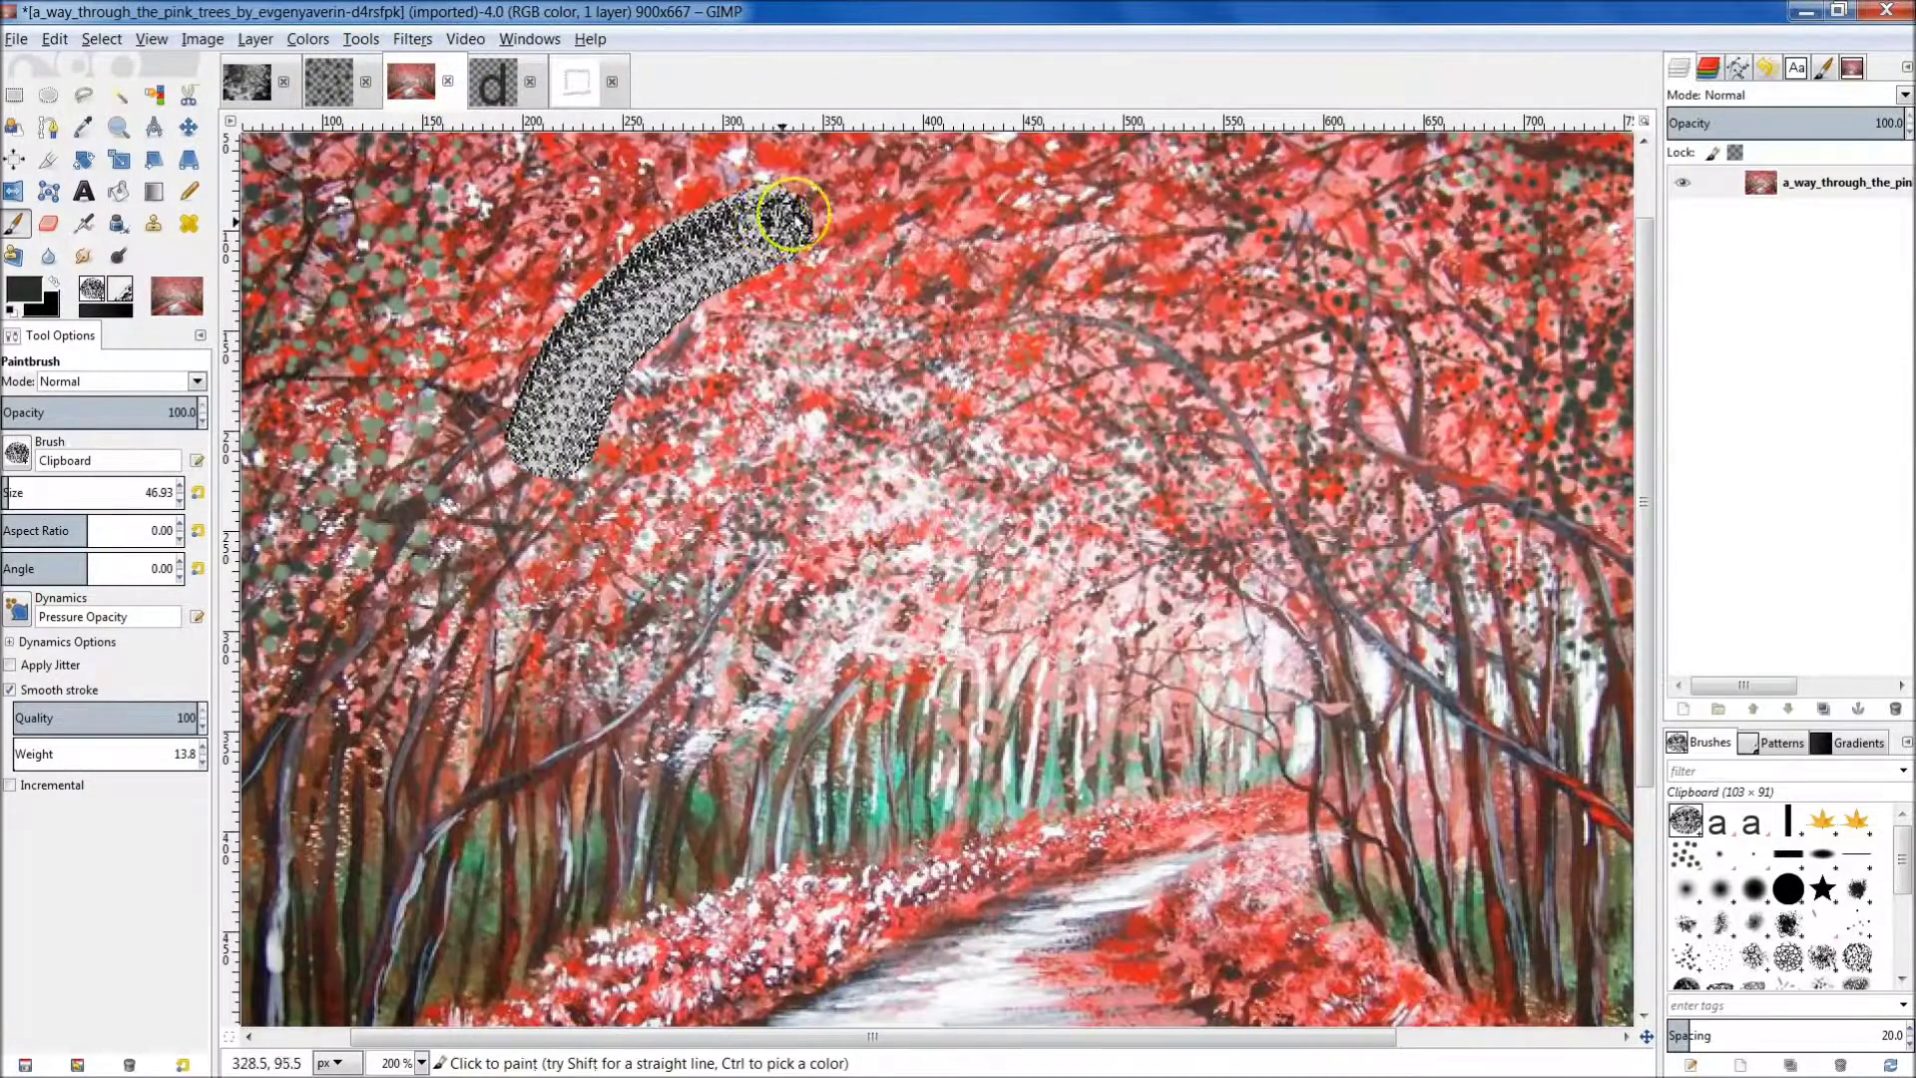
key(ctrl+z)
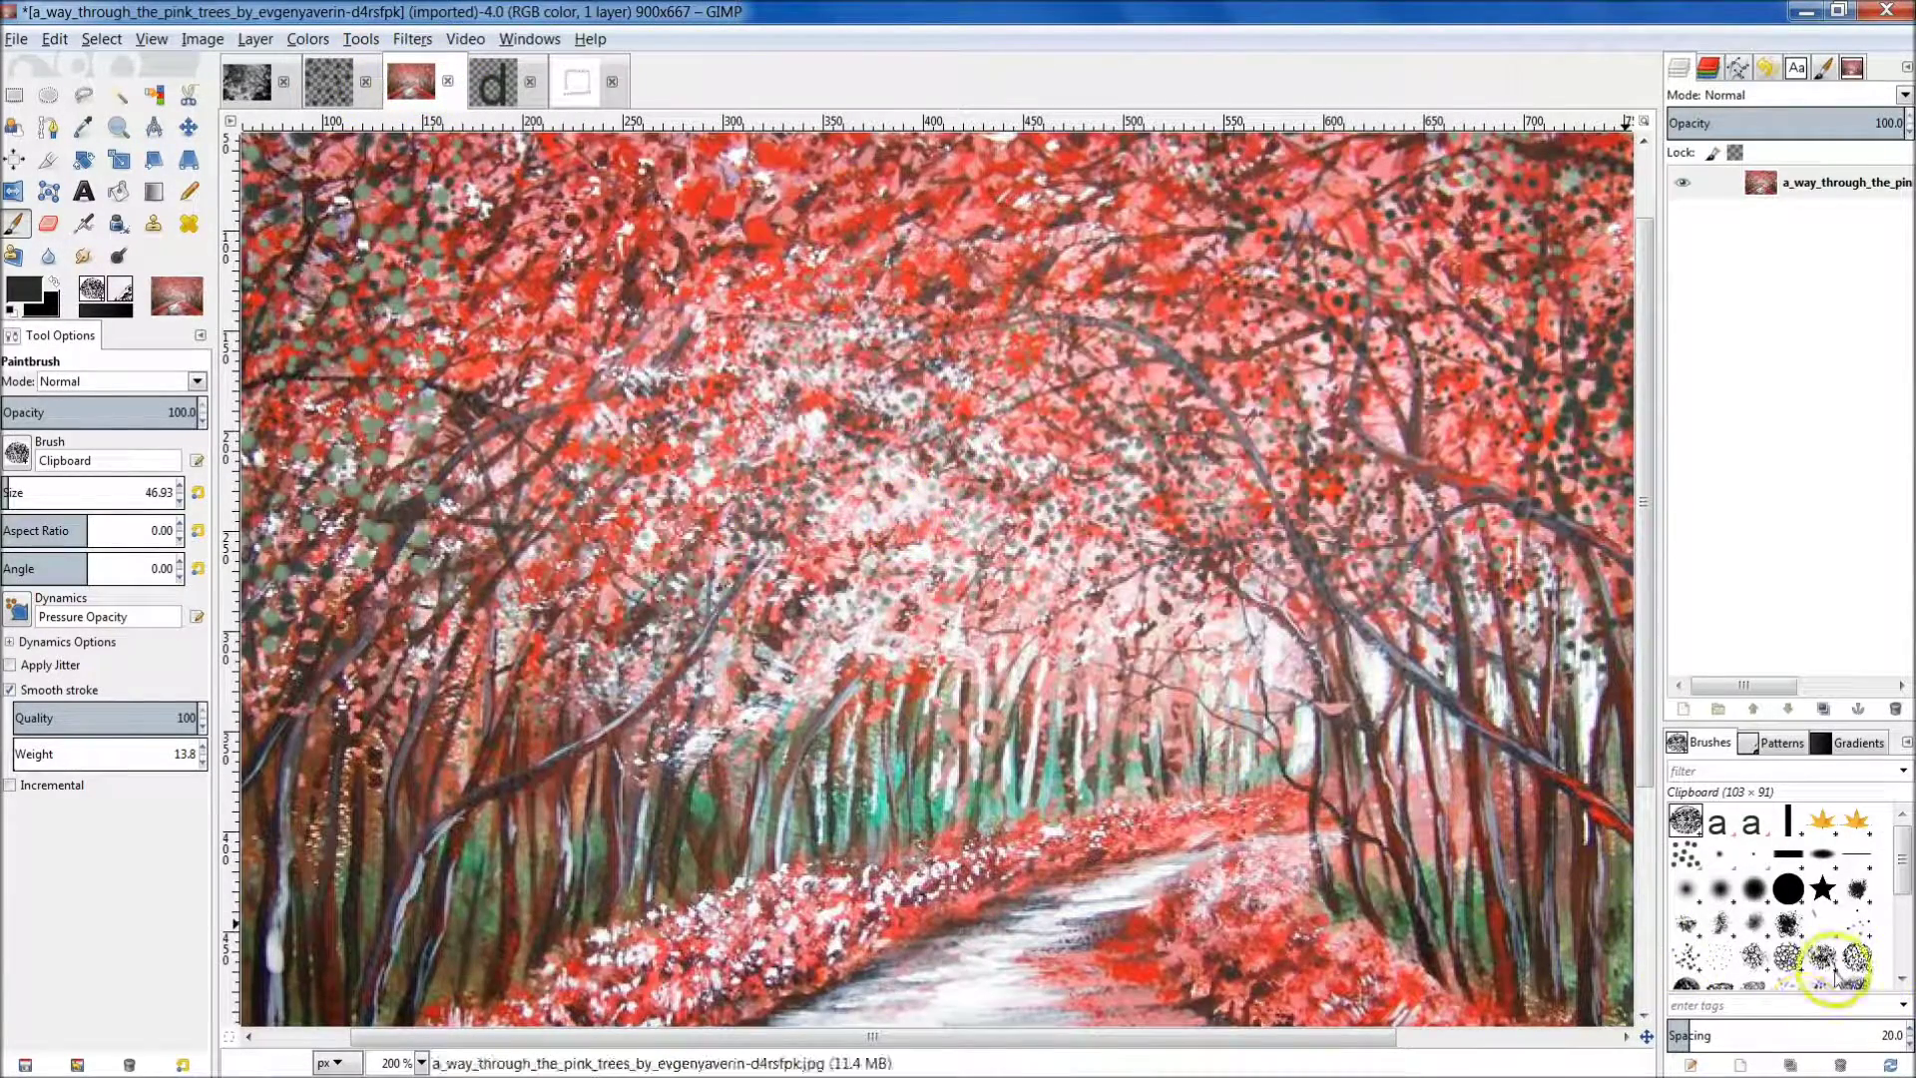
Set the Clipboard brush's spacing to 179.1.
drag(1697, 1034, 1881, 1035)
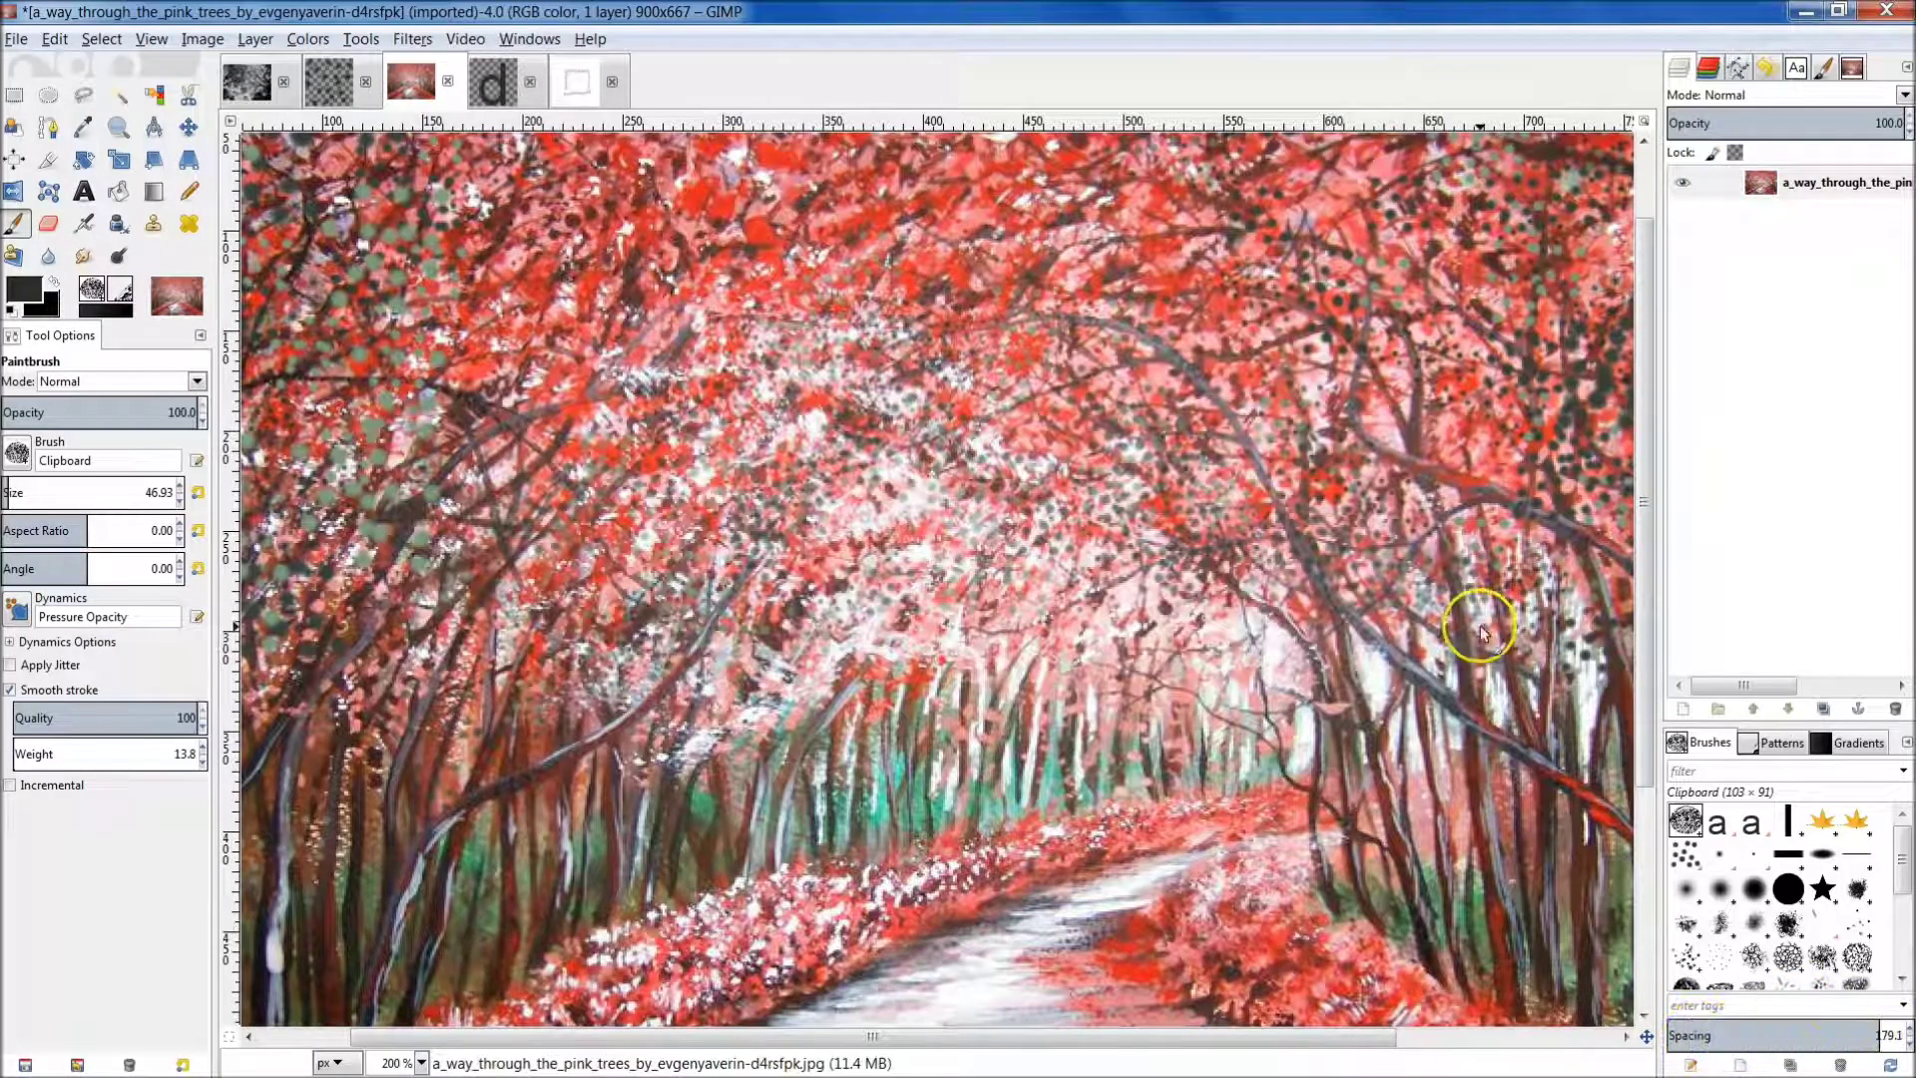
Try Clipboard brush stamps and a stroke across the upper foliage of the pink trees painting, and undo them.
click(1464, 492)
click(1457, 332)
mouse_move(1169, 400)
mouse_down()
mouse_move(1047, 251)
mouse_move(588, 282)
mouse_move(514, 419)
mouse_up()
key(ctrl+z)
key(ctrl+z)
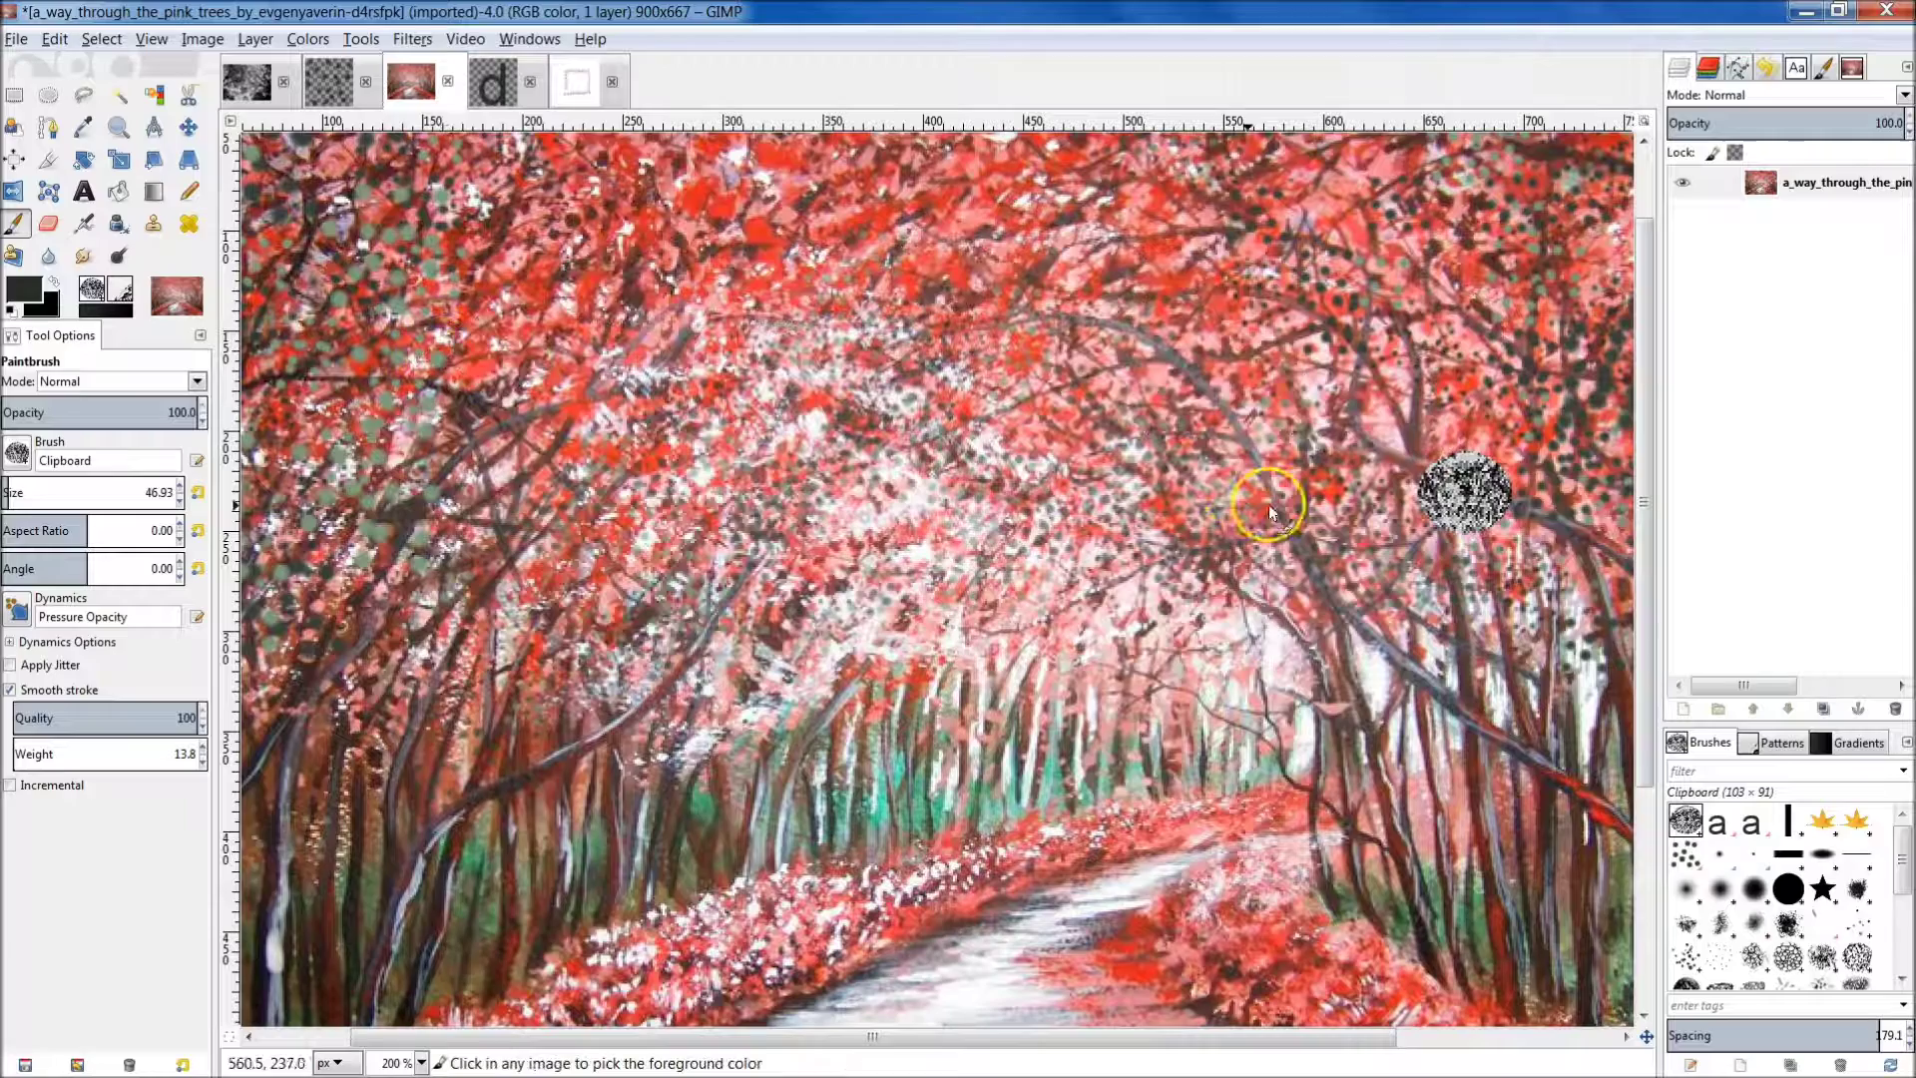
key(ctrl+z)
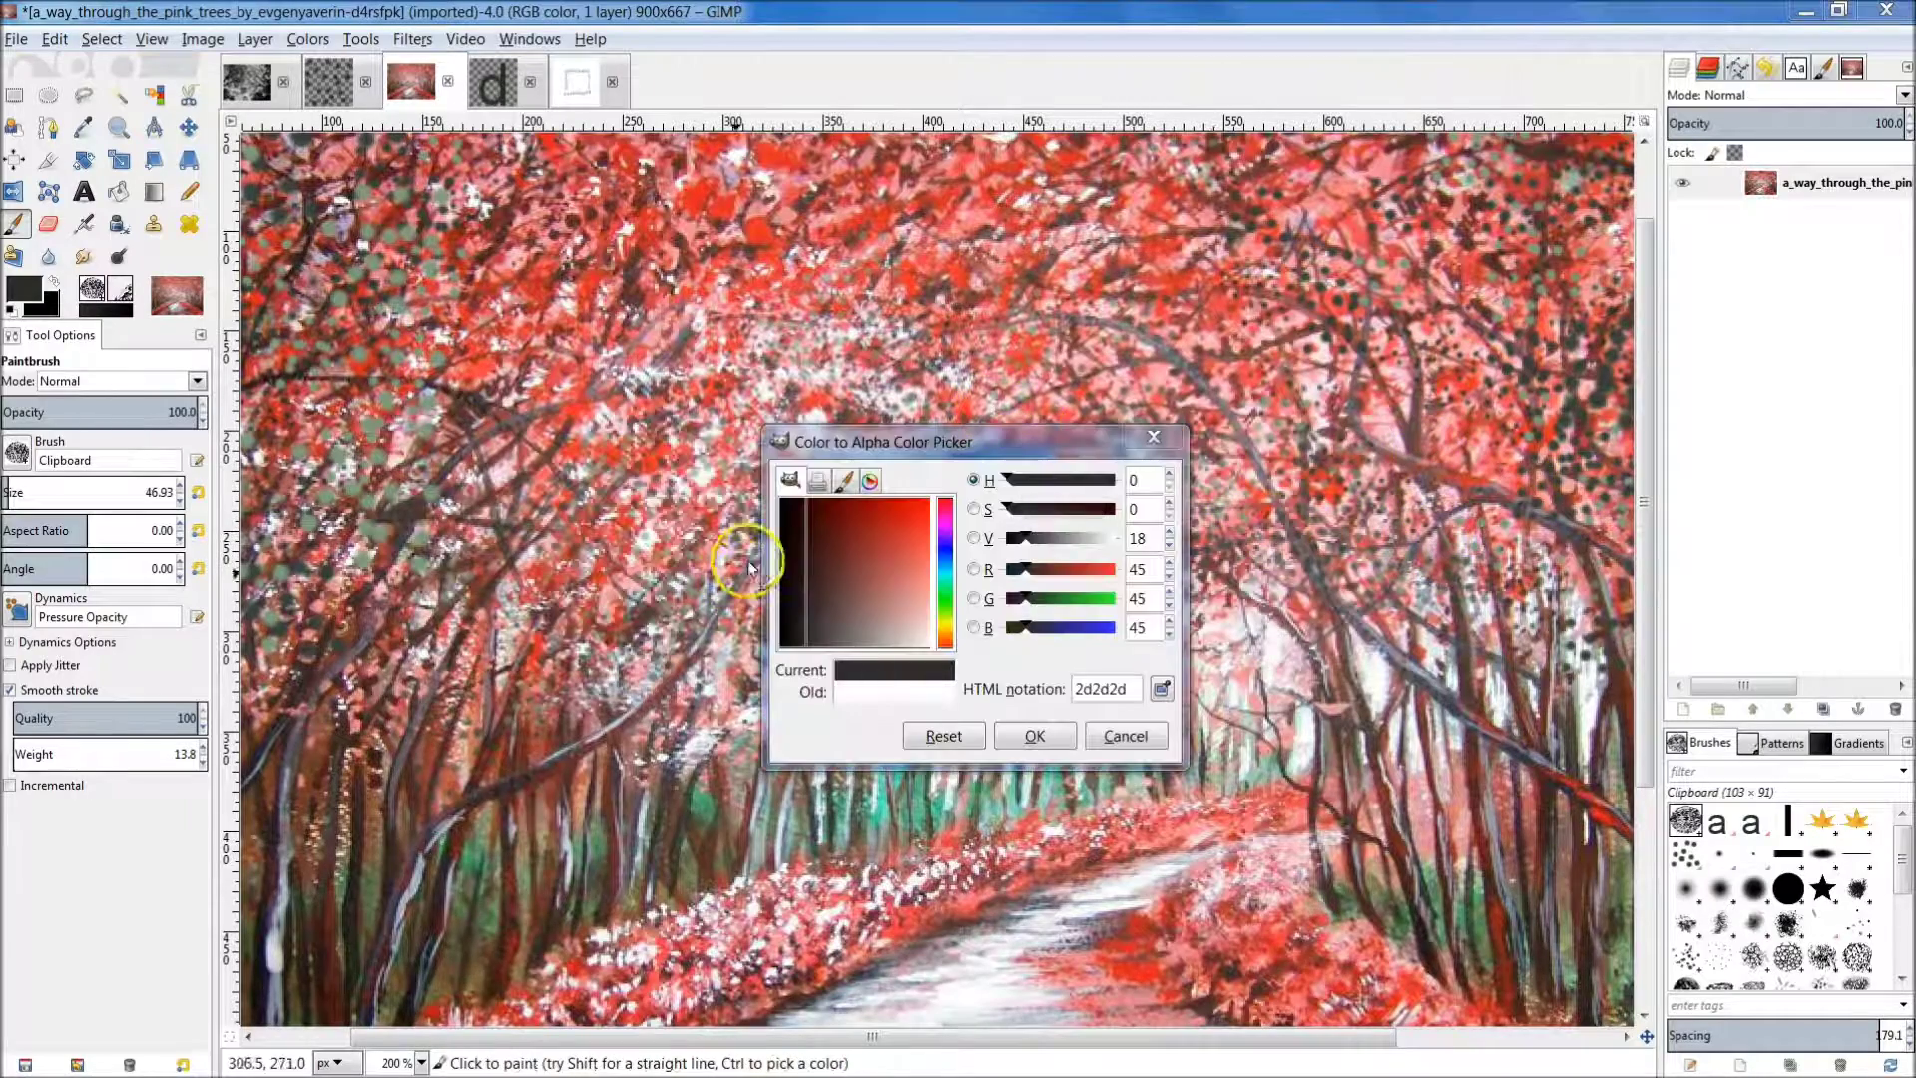
Try Color to Alpha from white on the MEETING BRANCHES image twice, and undo each attempt.
click(246, 82)
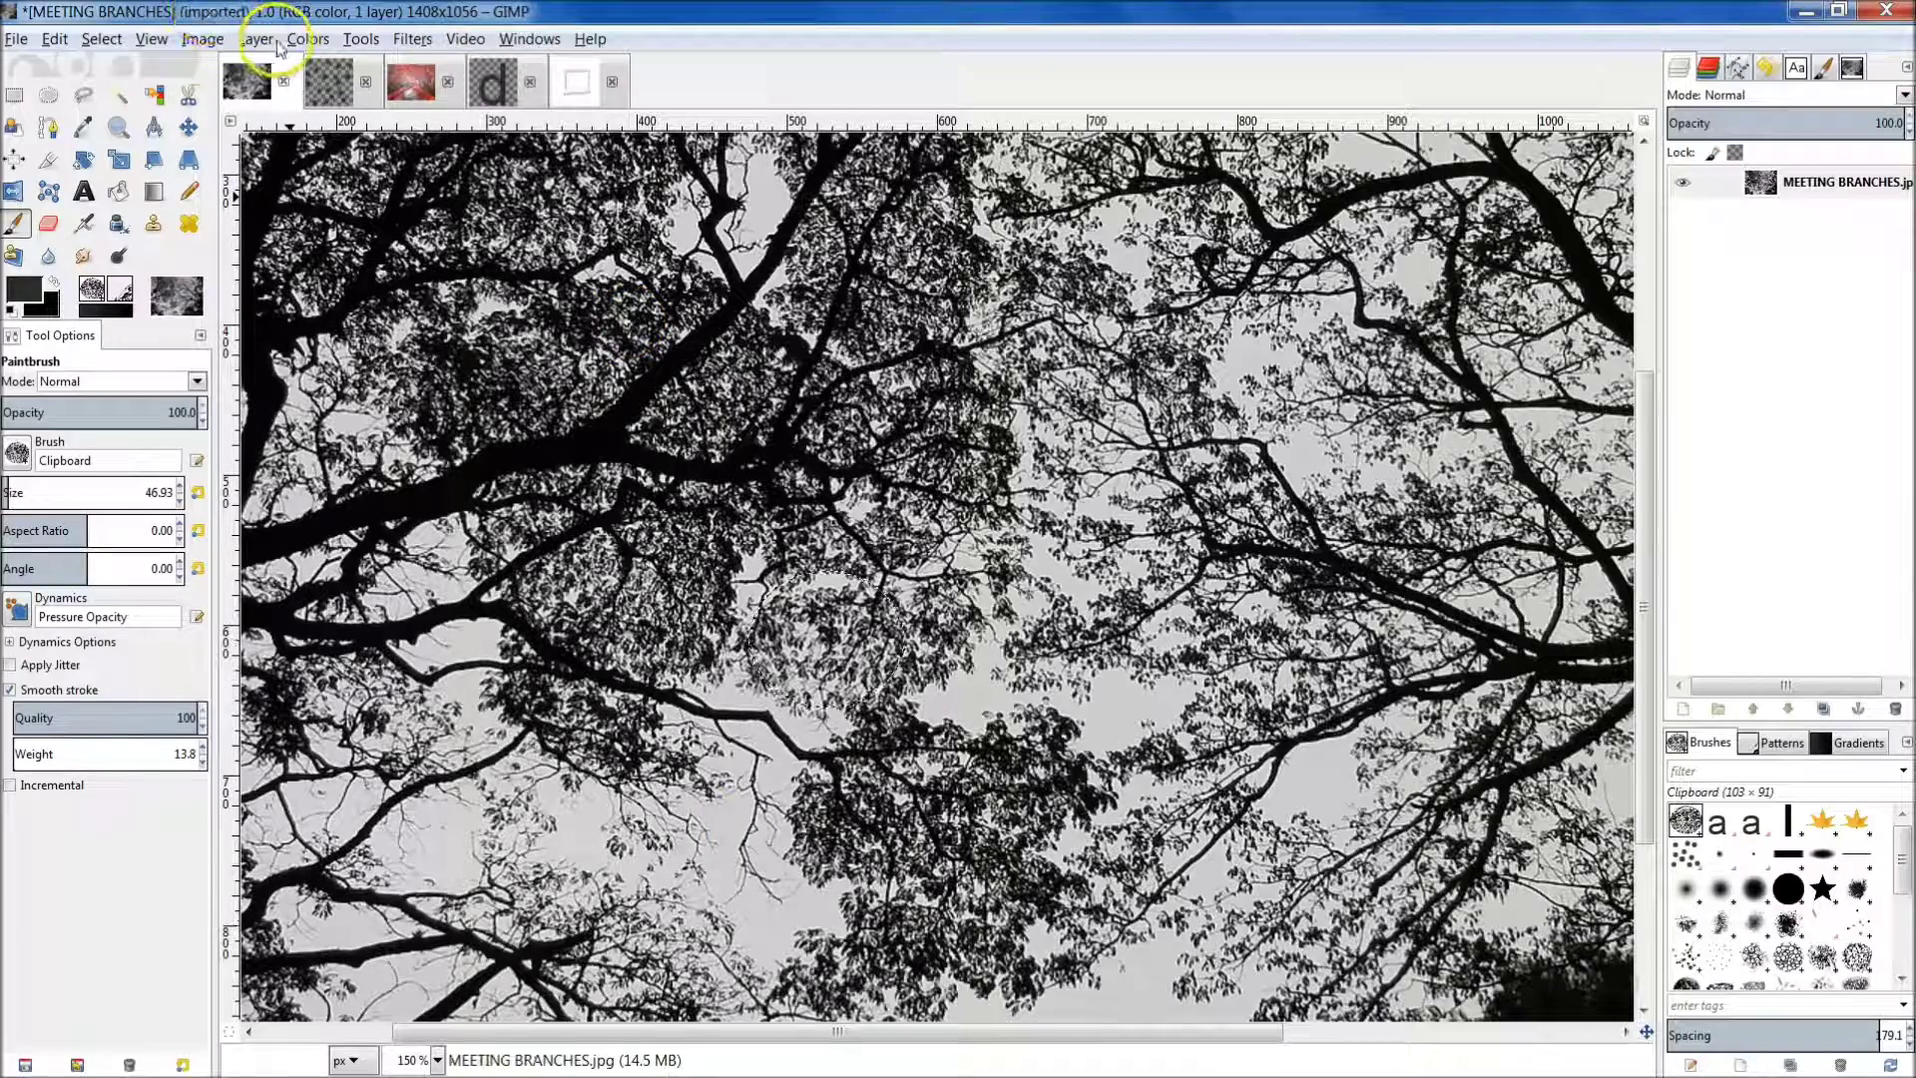
click(307, 39)
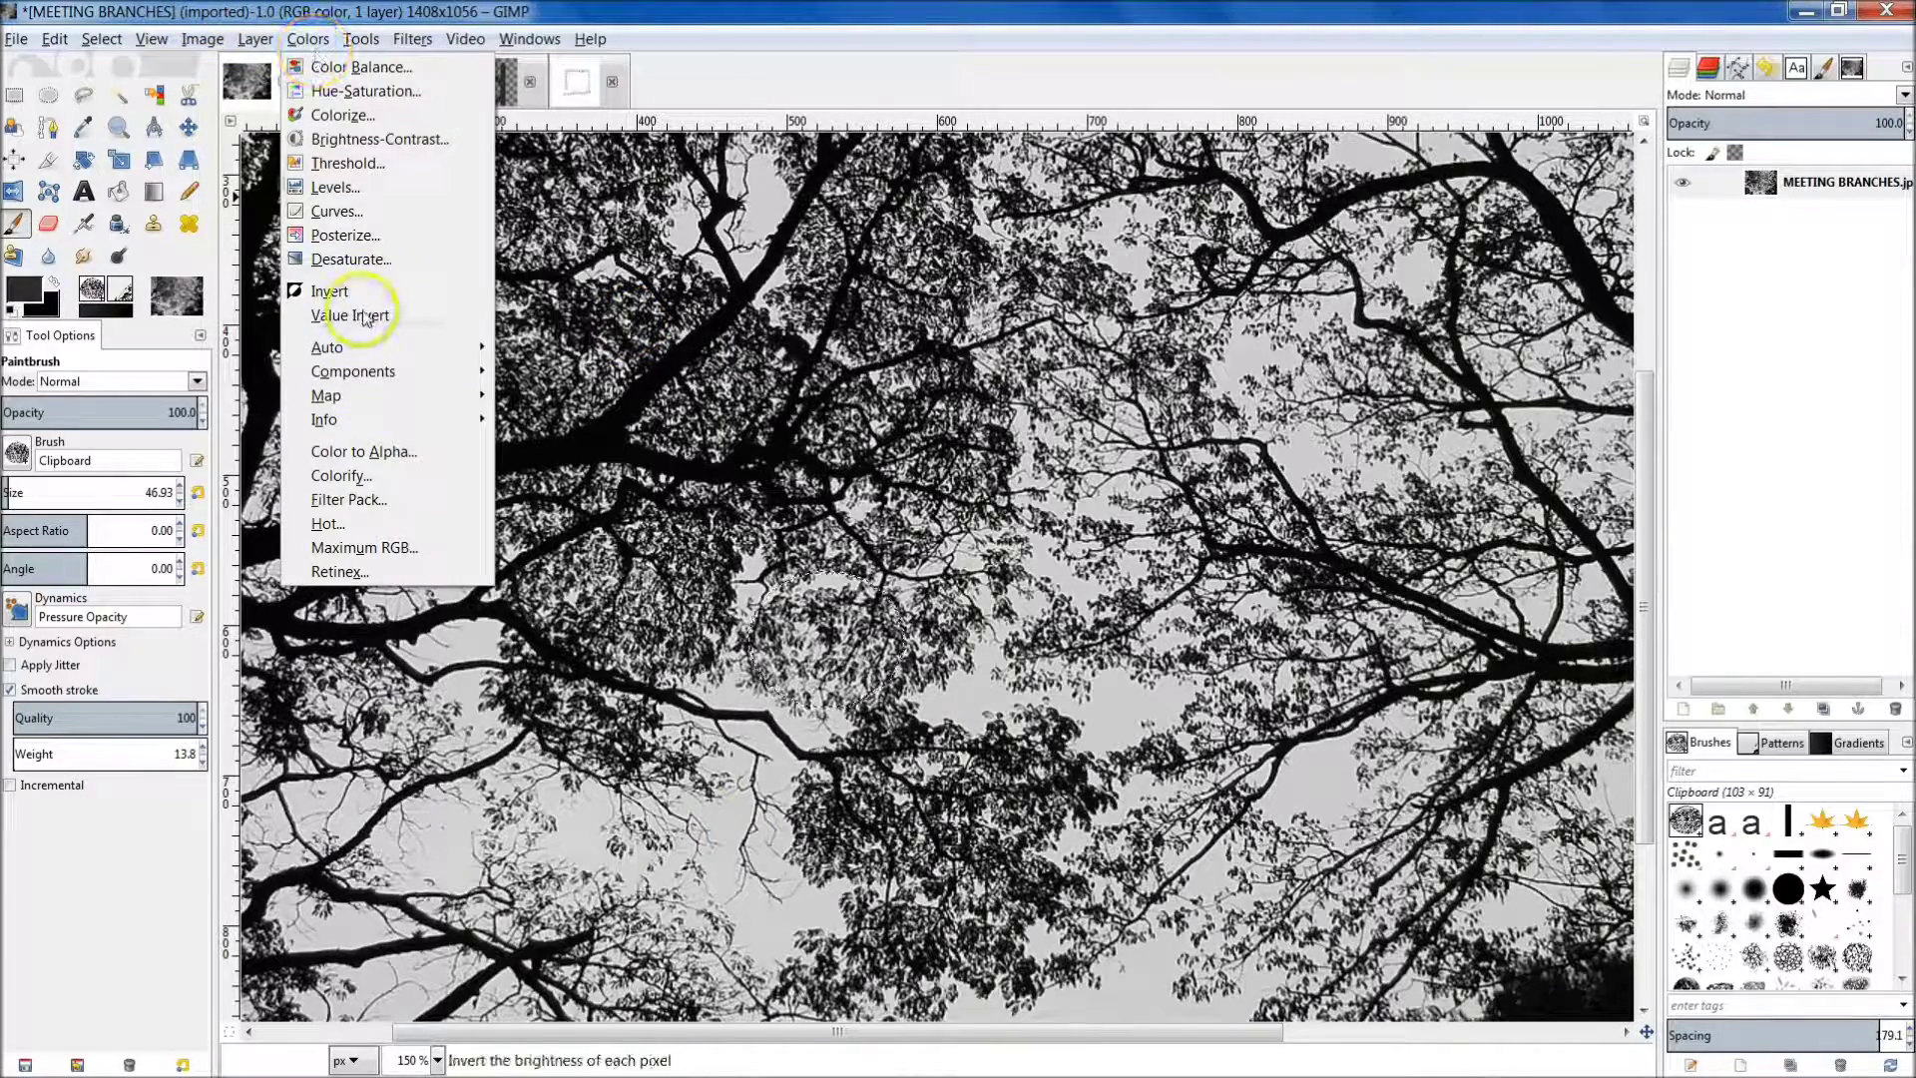
click(369, 451)
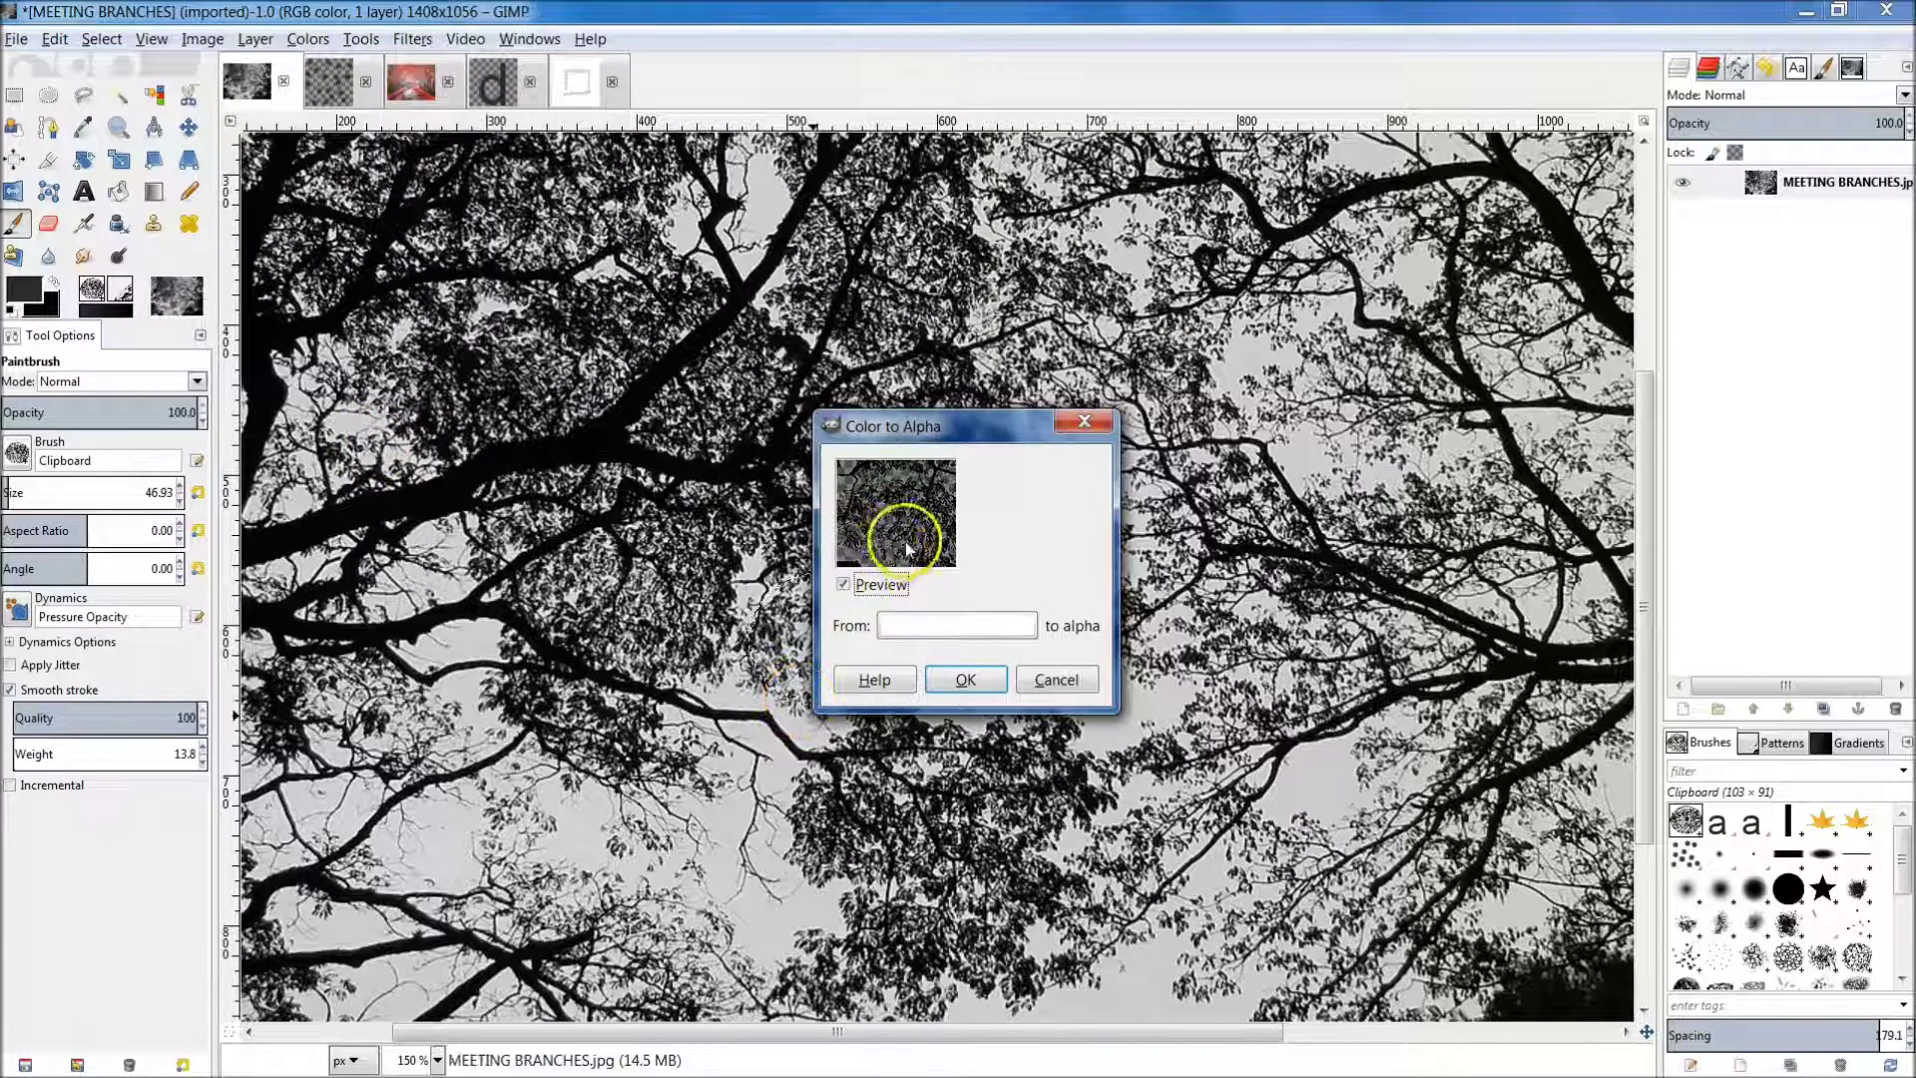
click(964, 679)
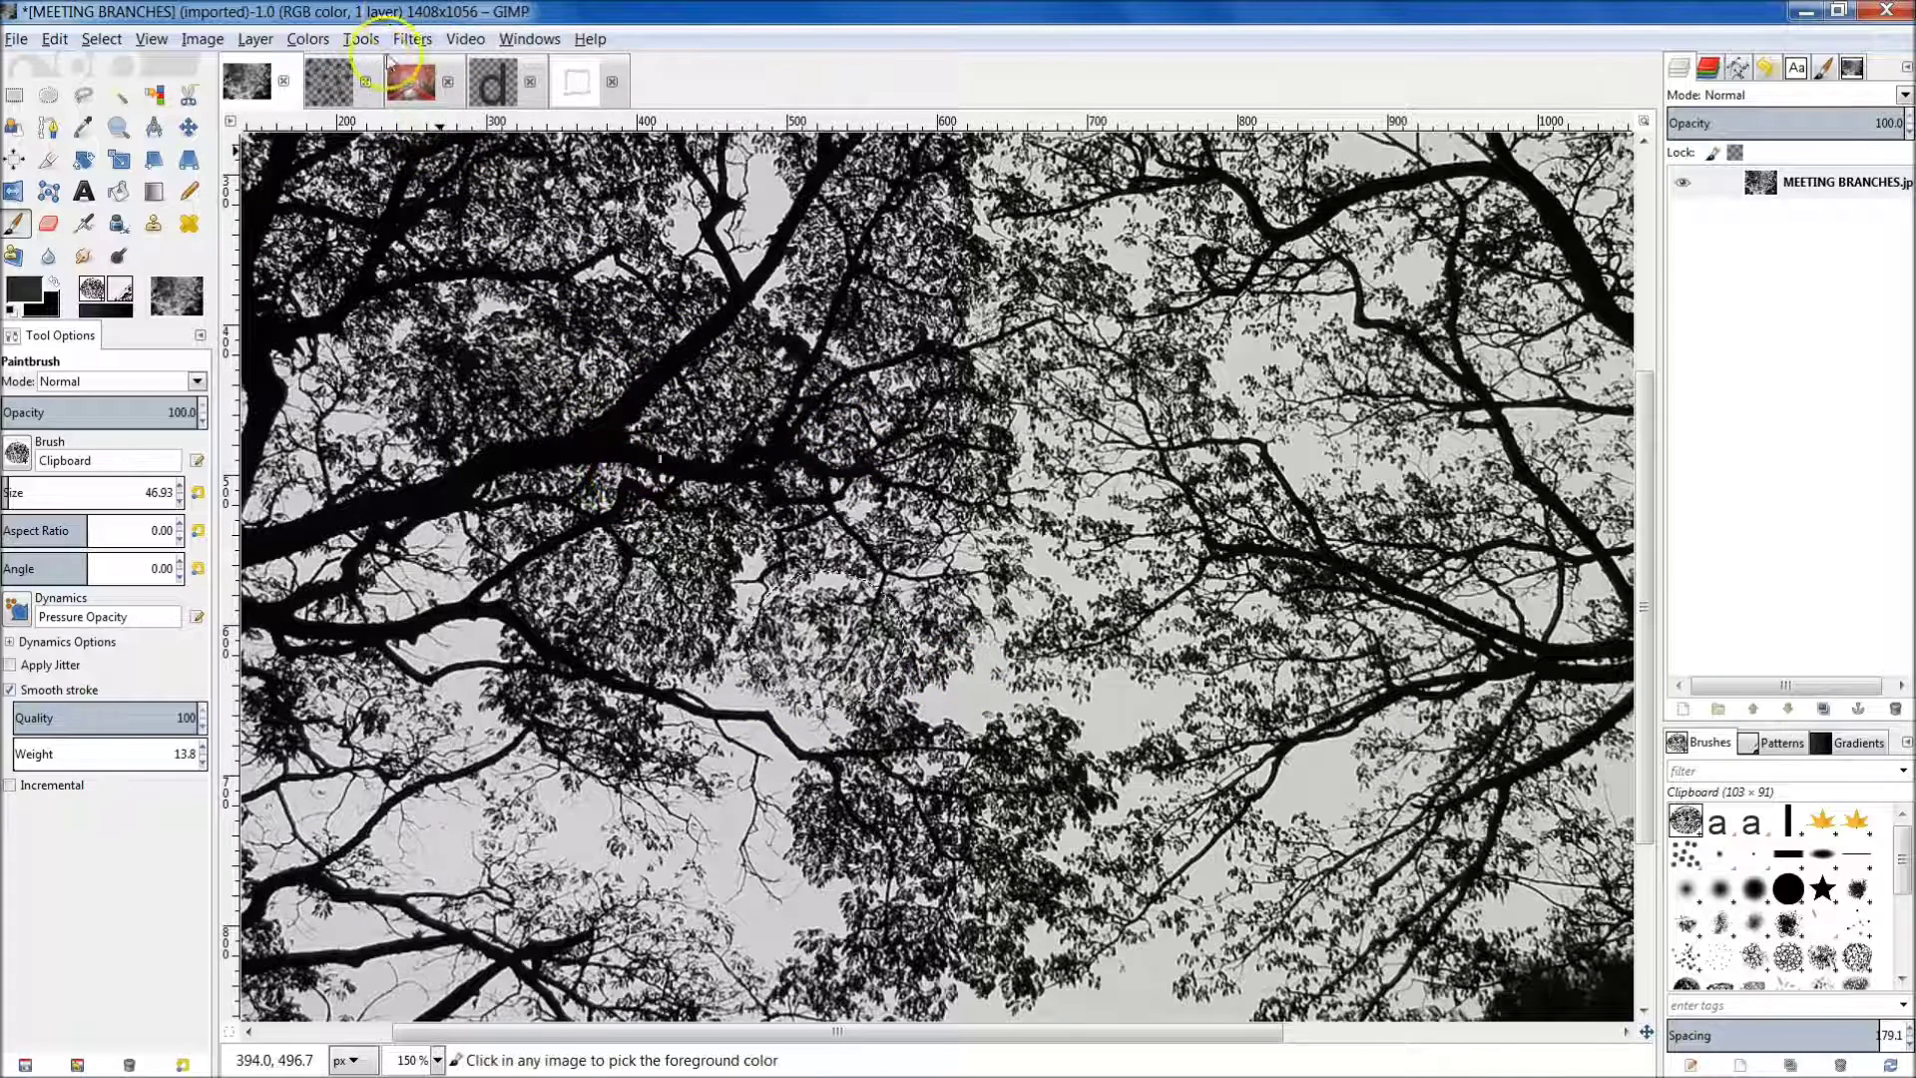
click(308, 40)
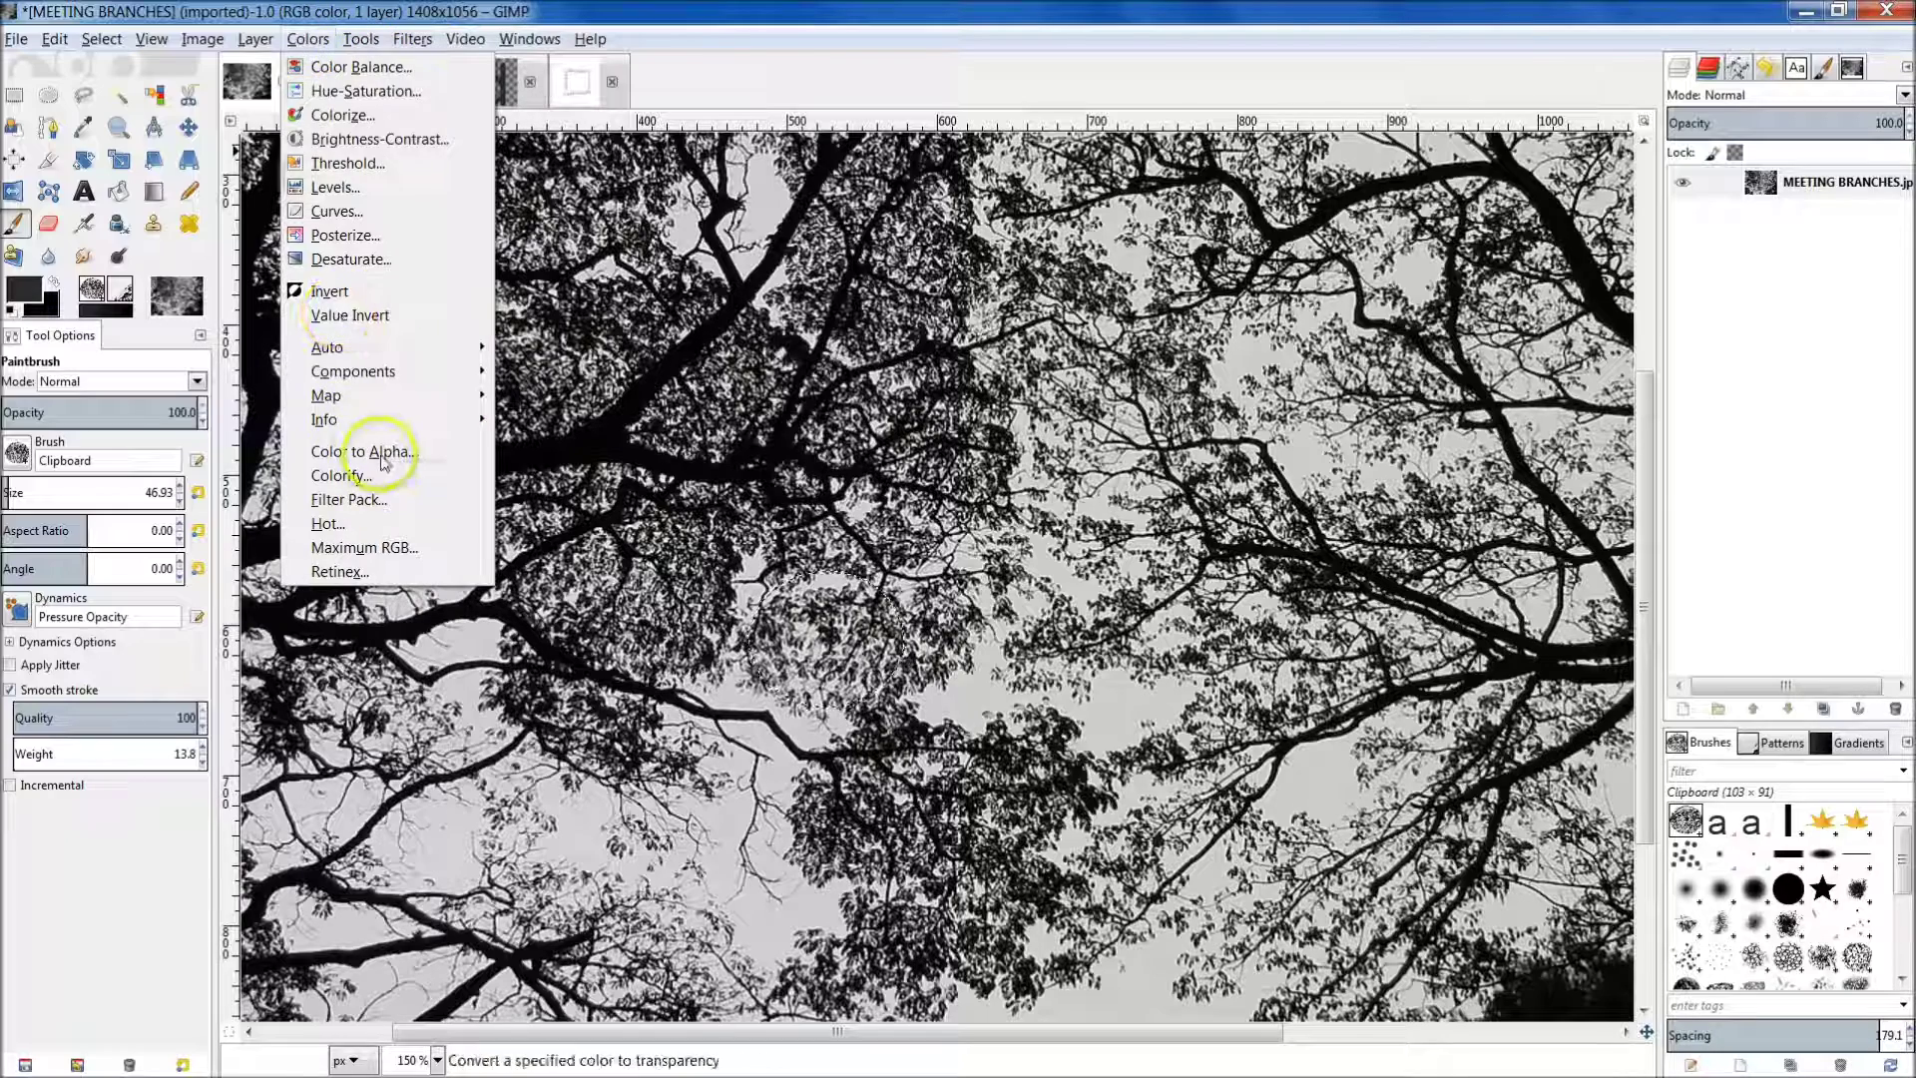
click(381, 445)
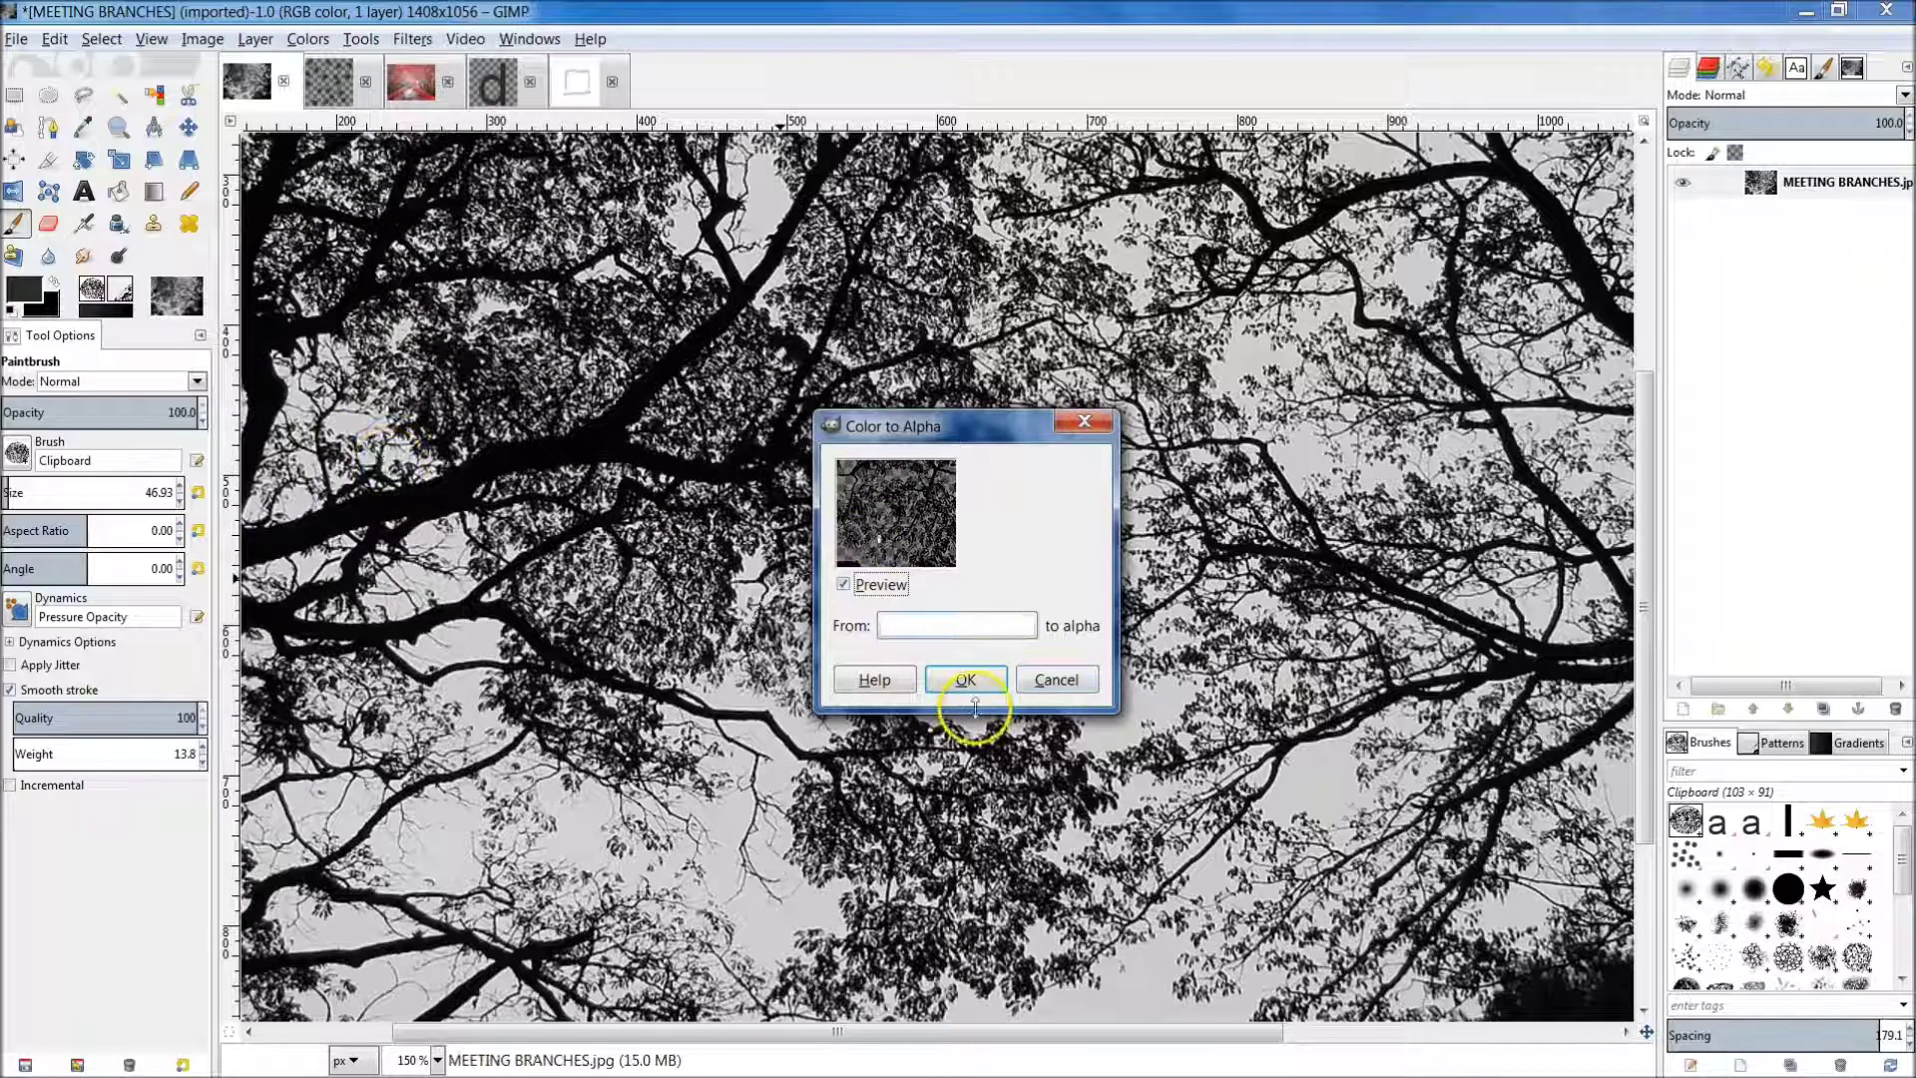
click(966, 681)
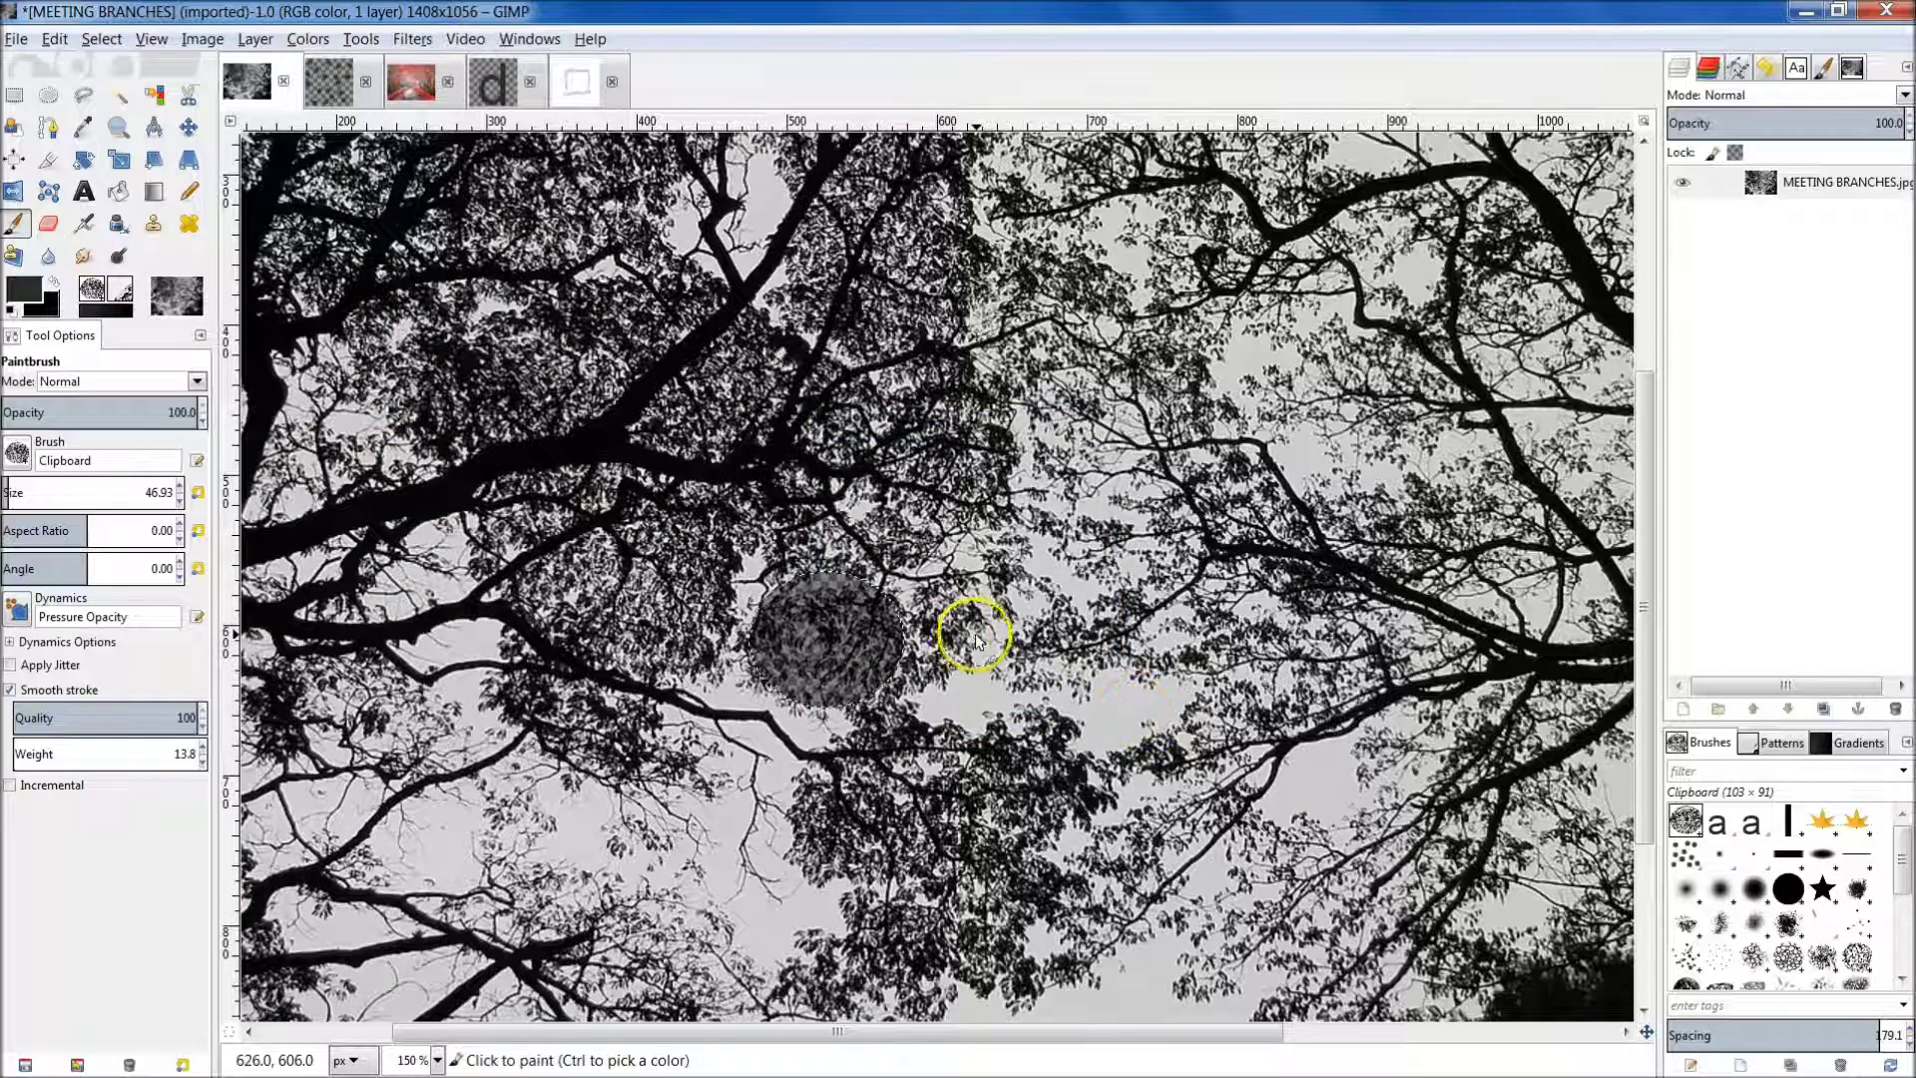
key(ctrl+z)
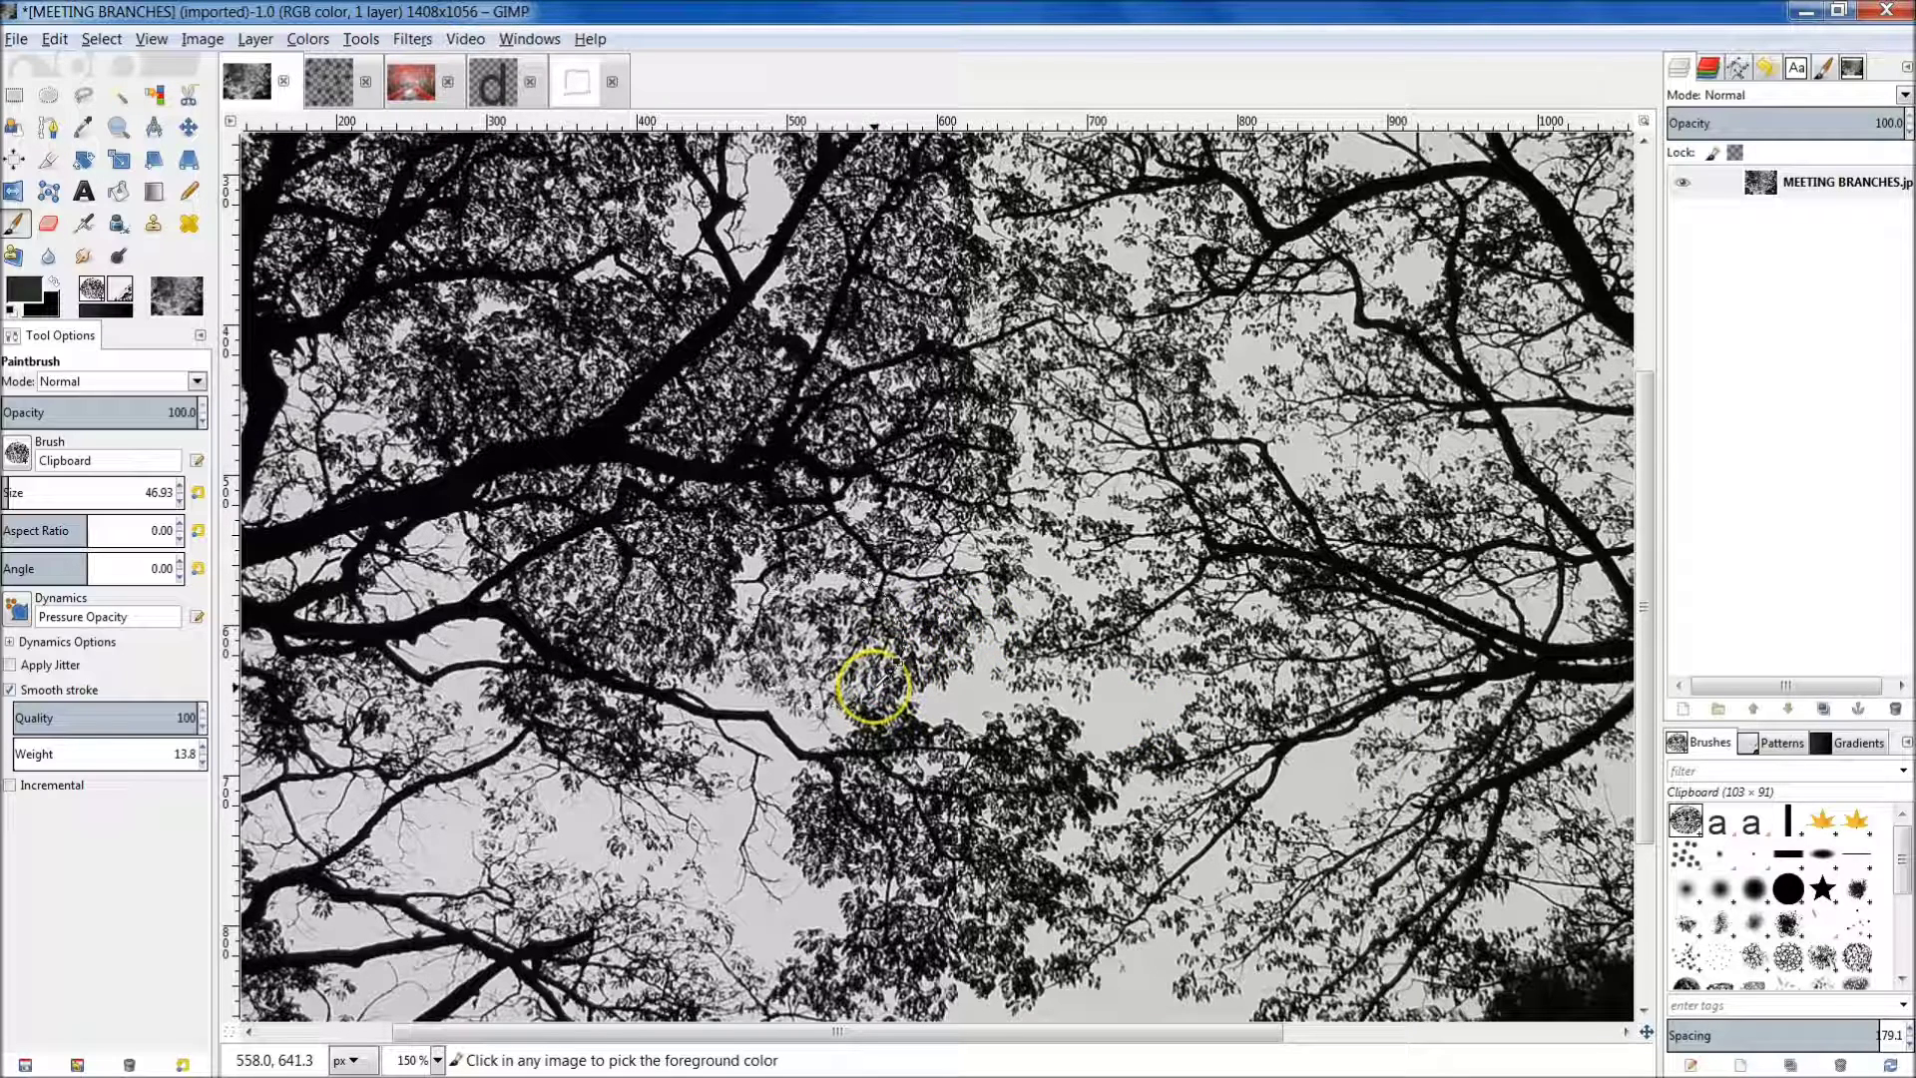
Apply Color to Alpha from white to the MEETING BRANCHES image.
click(309, 40)
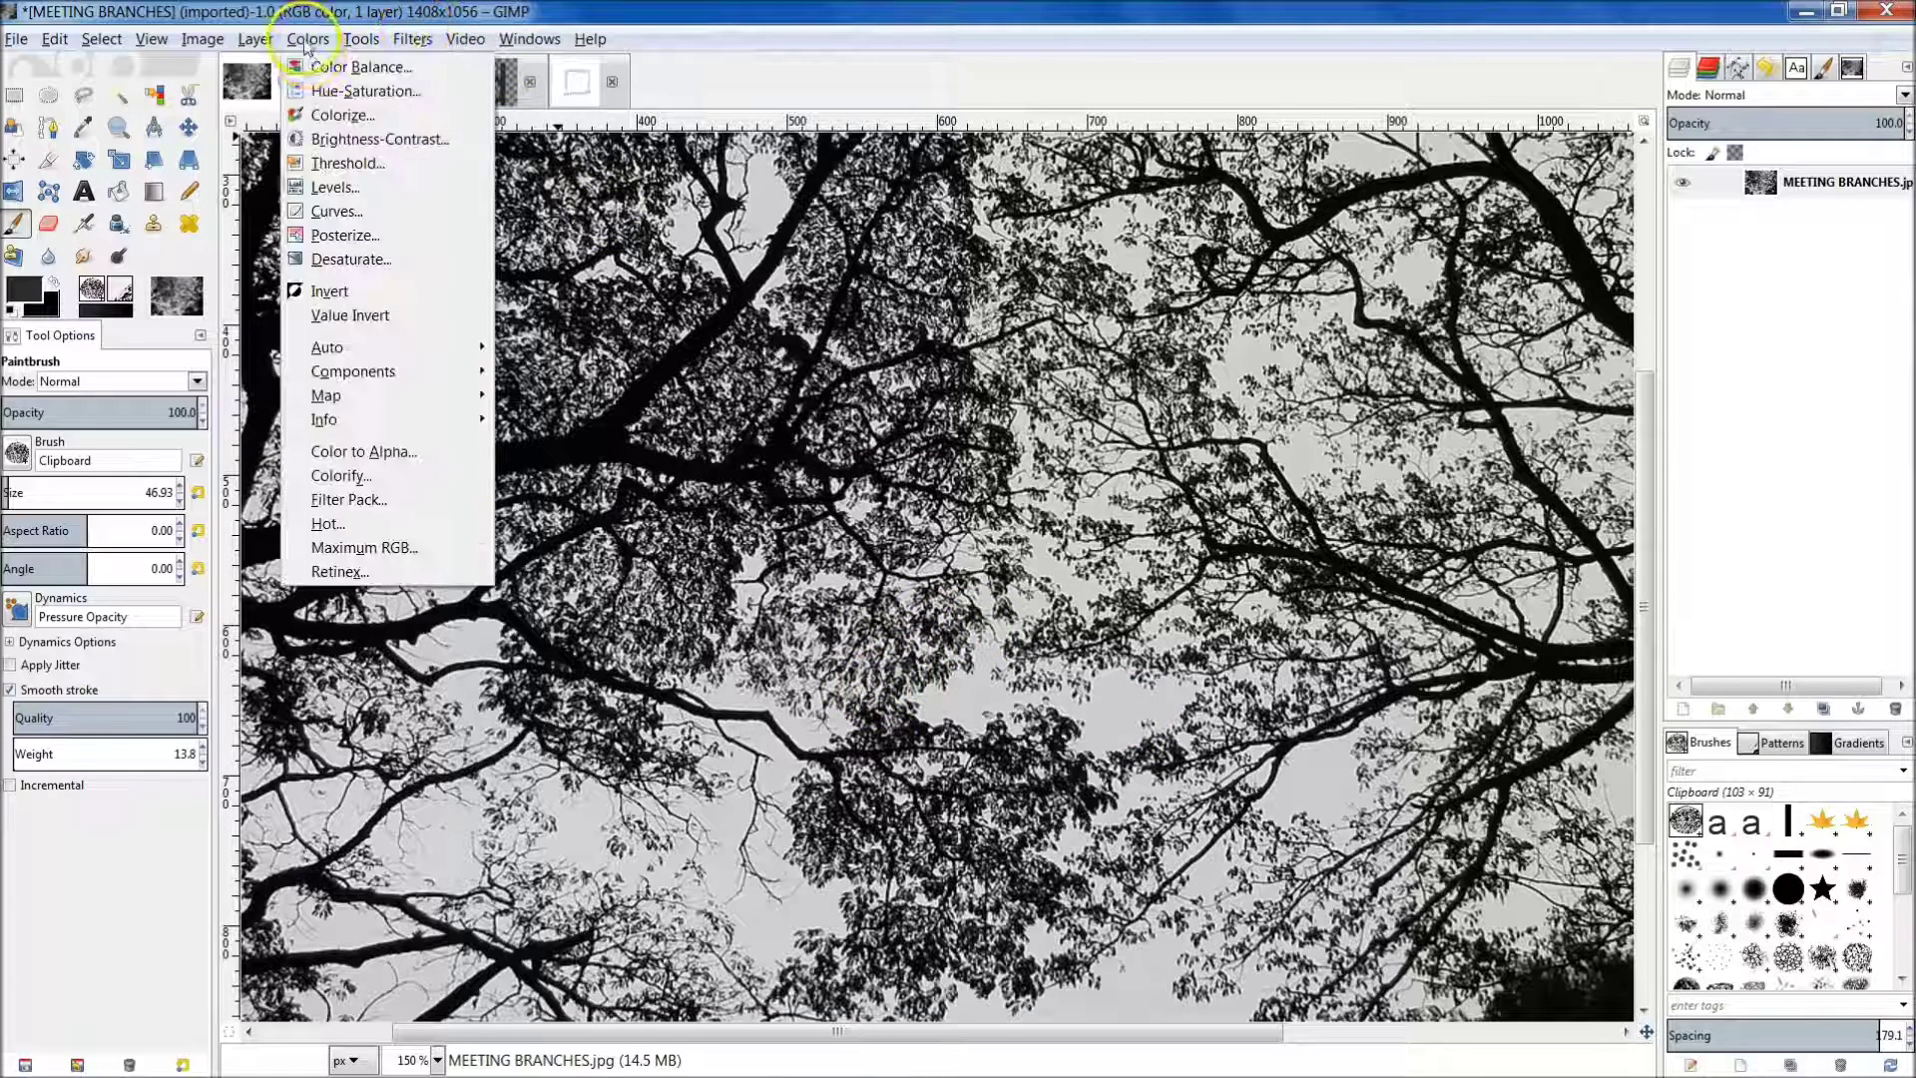
click(375, 451)
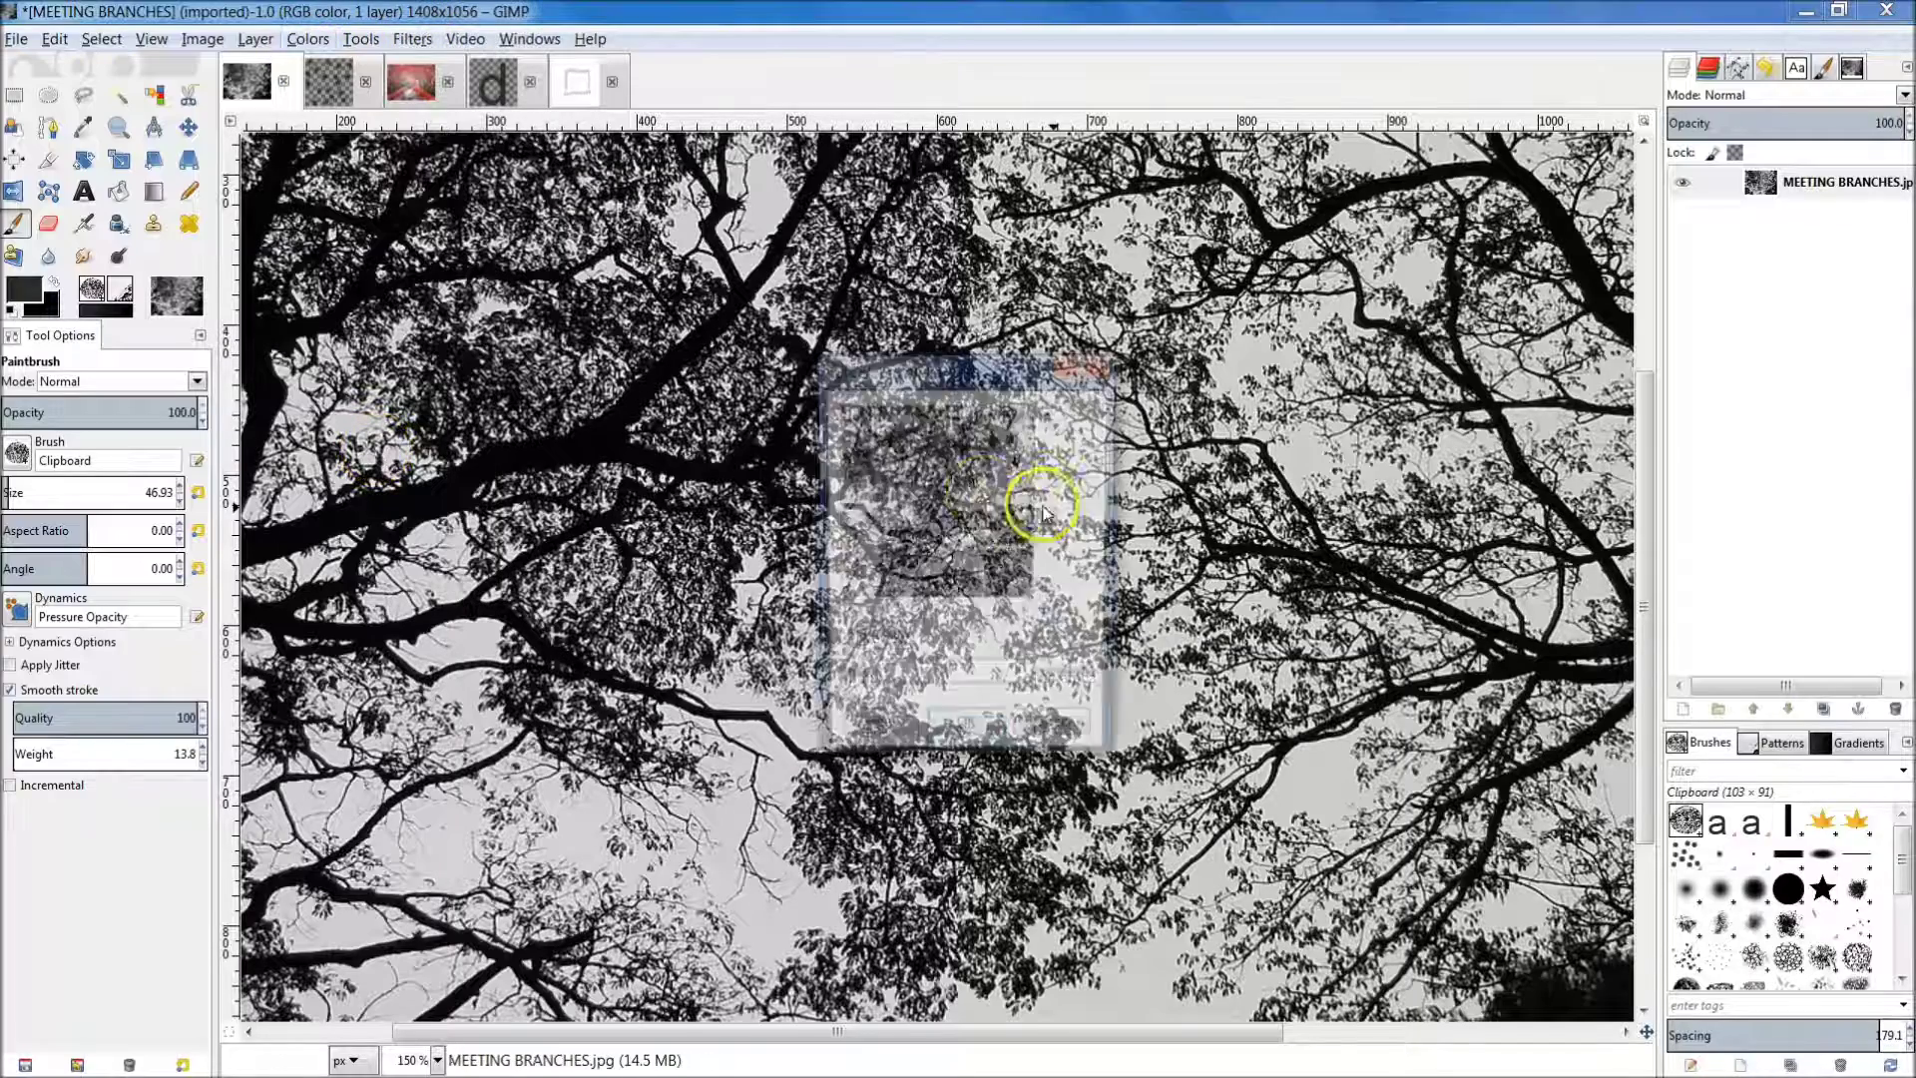
click(965, 733)
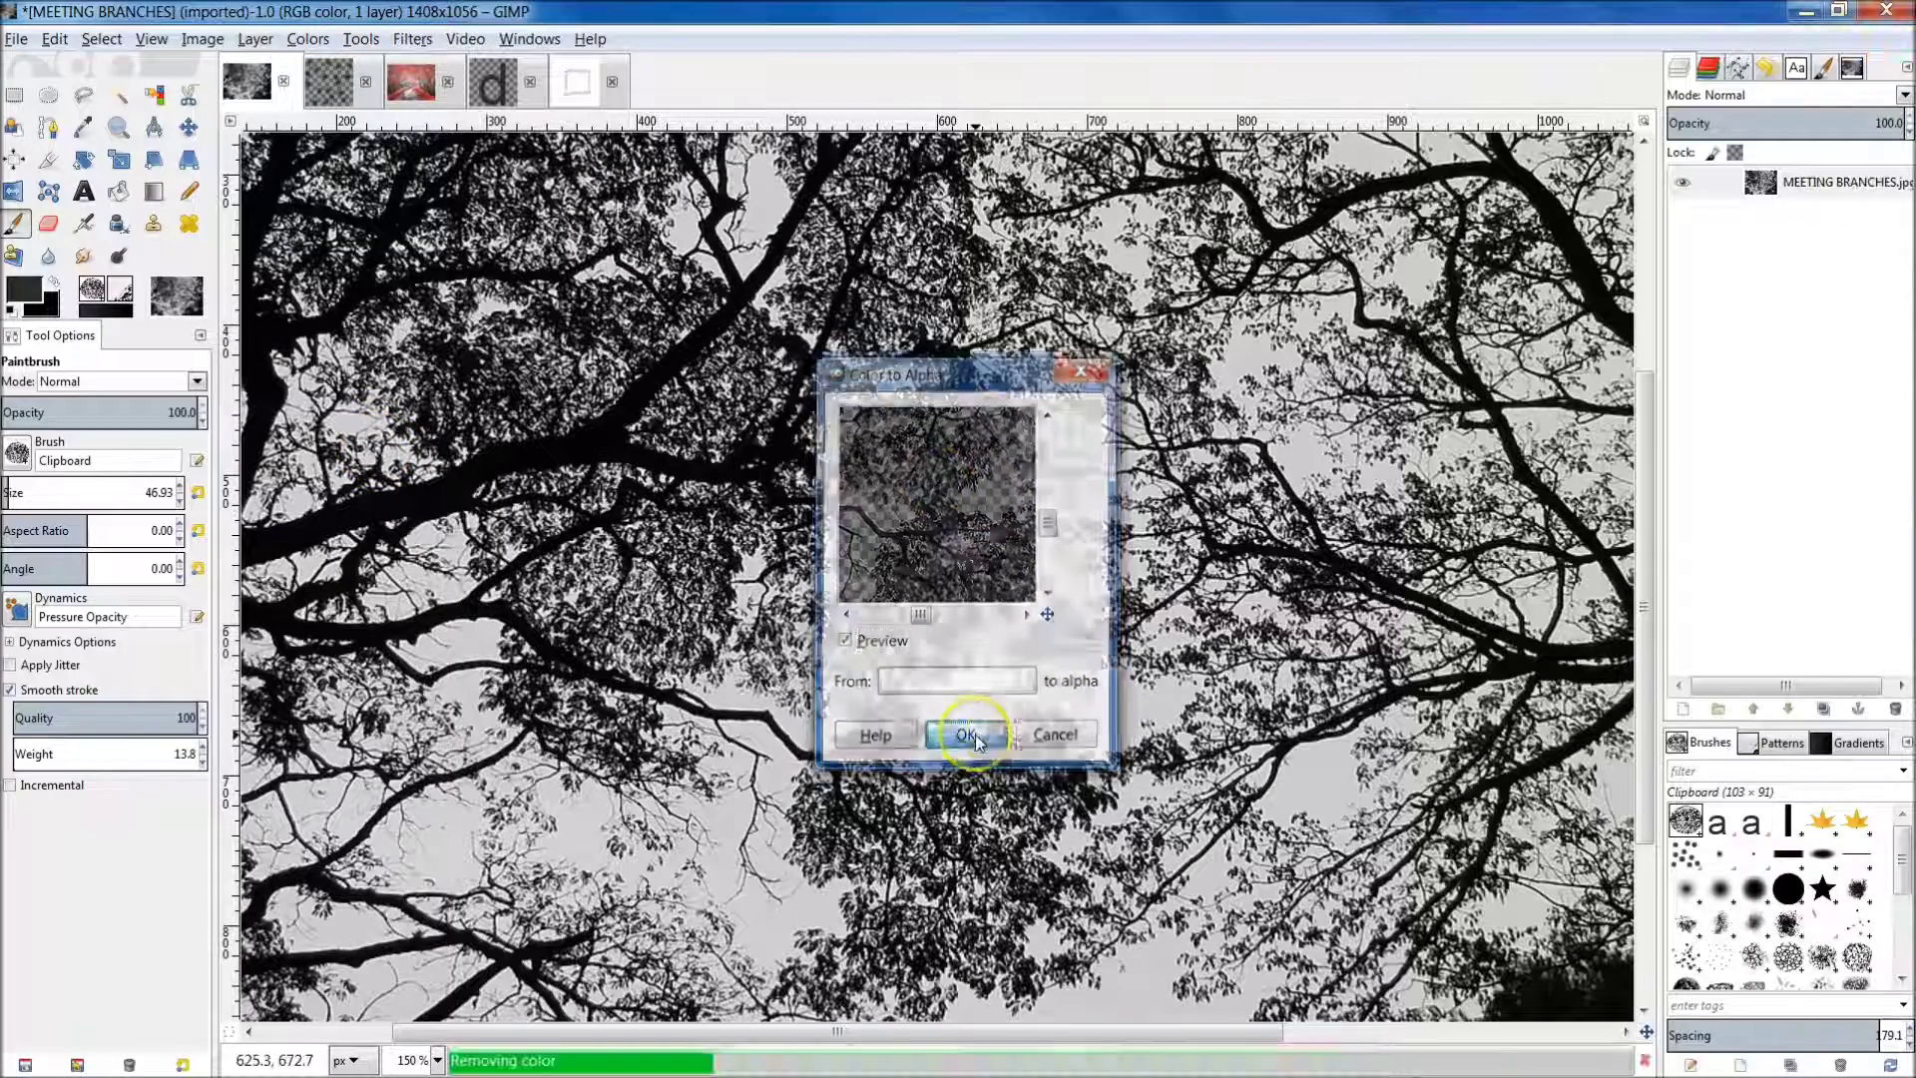
Copy an elliptical foliage area of about 65 × 65 px from the transparent MEETING BRANCHES image for the Clipboard brush.
ctrl+scroll(836, 701, up, 1)
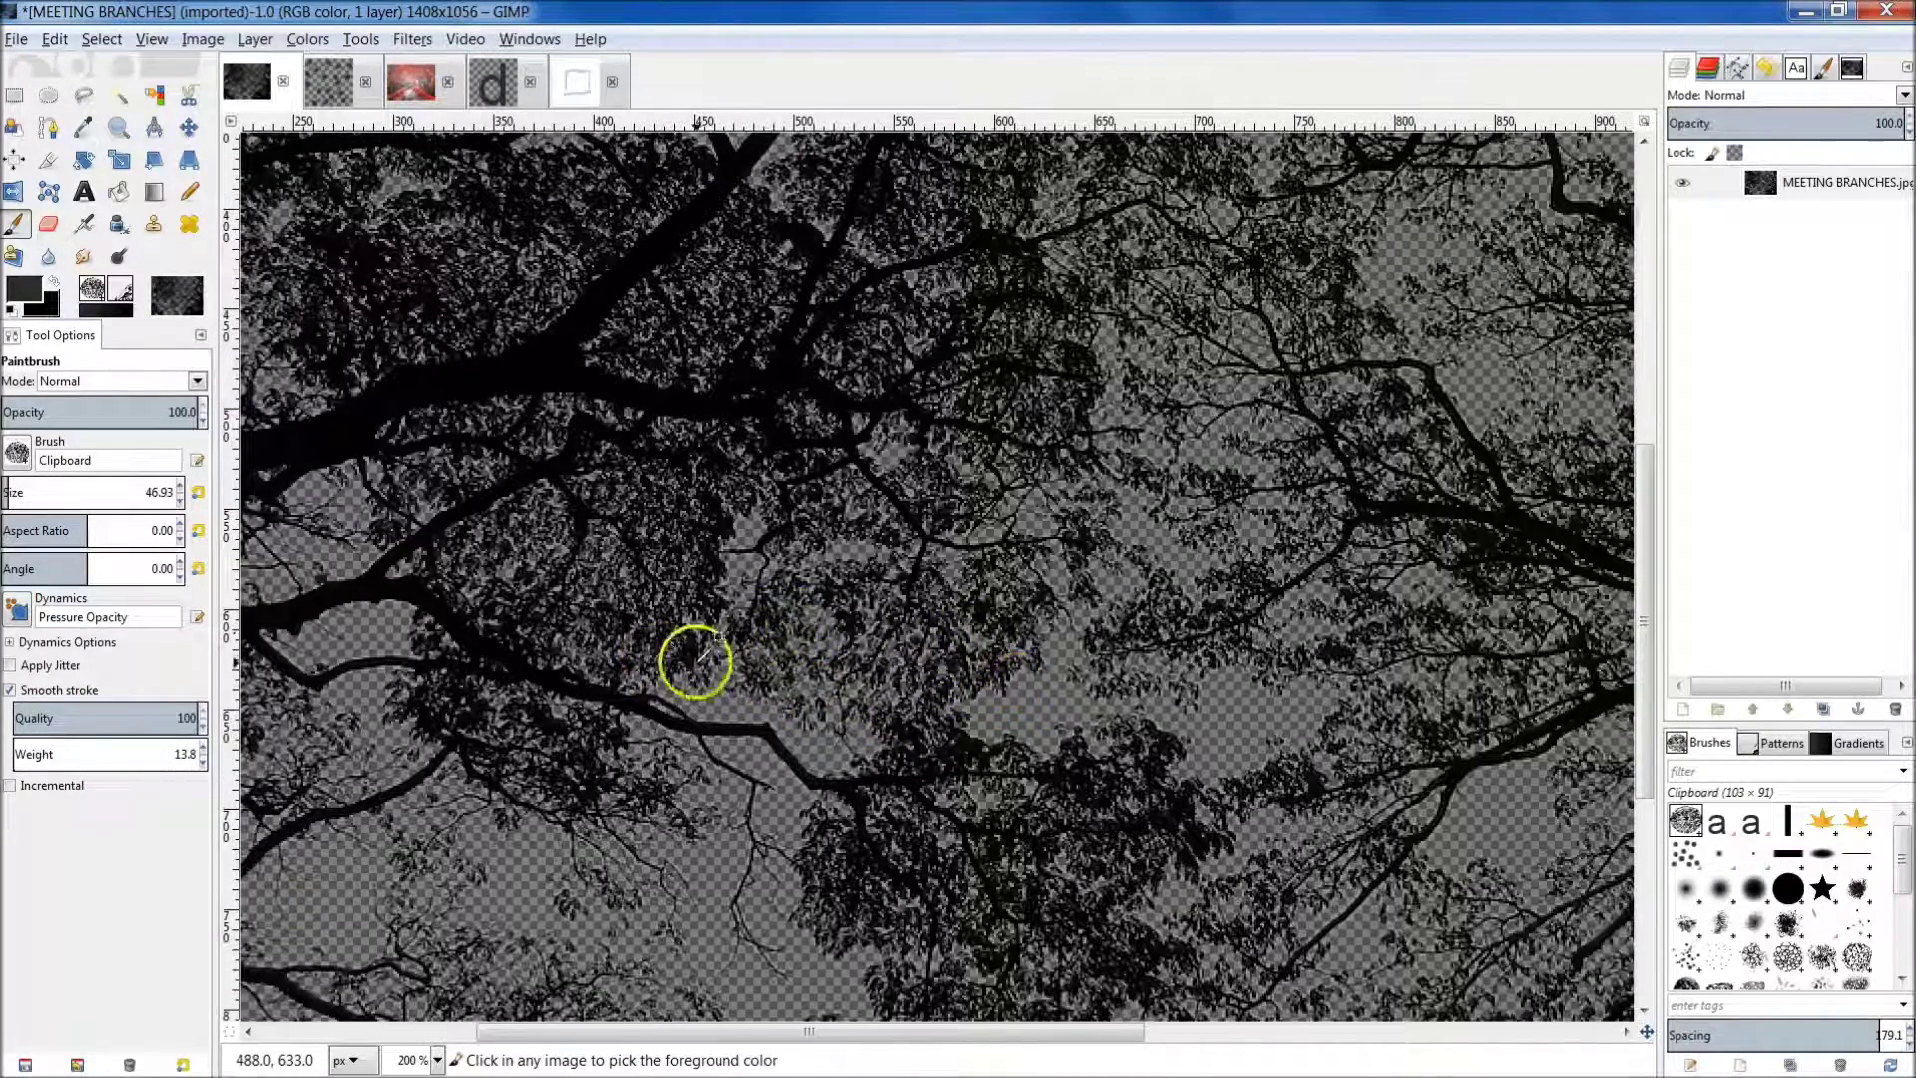
ctrl+scroll(738, 648, down, 2)
ctrl+scroll(1158, 190, up, 3)
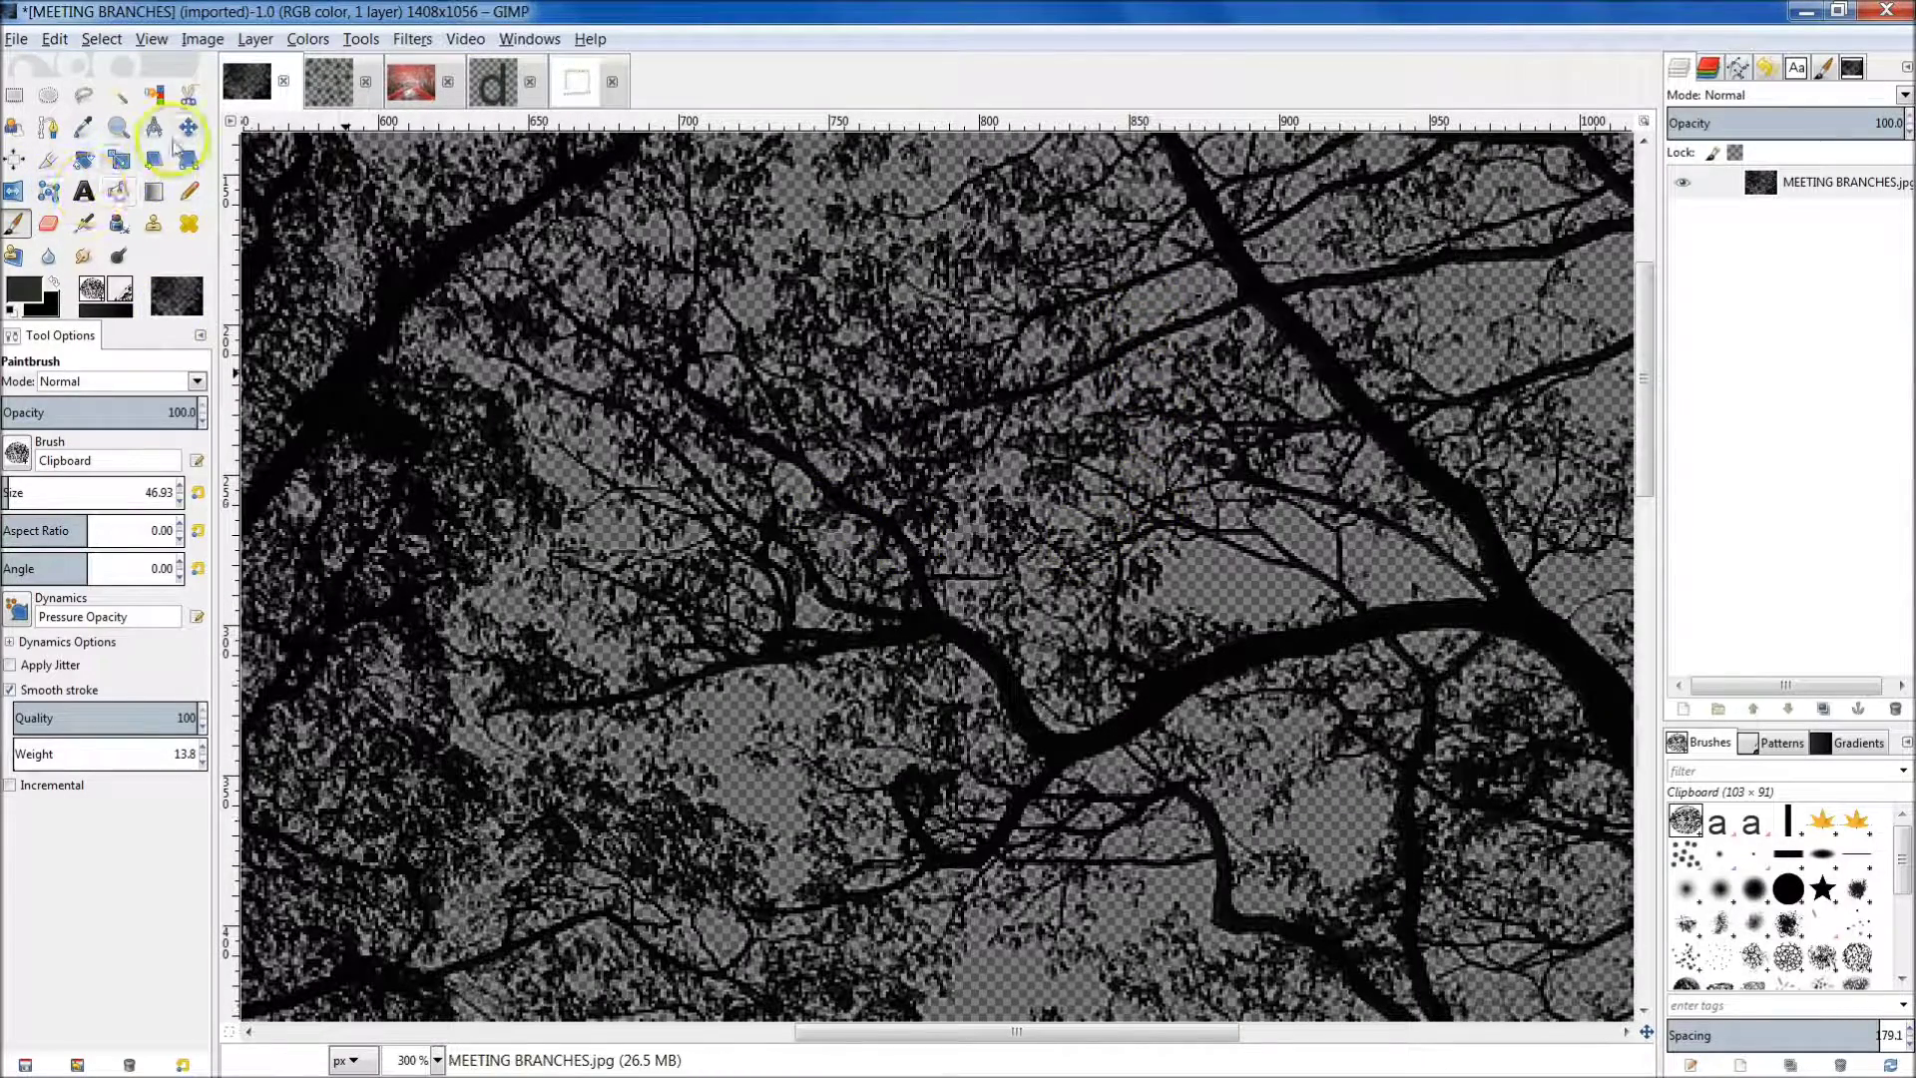
click(48, 95)
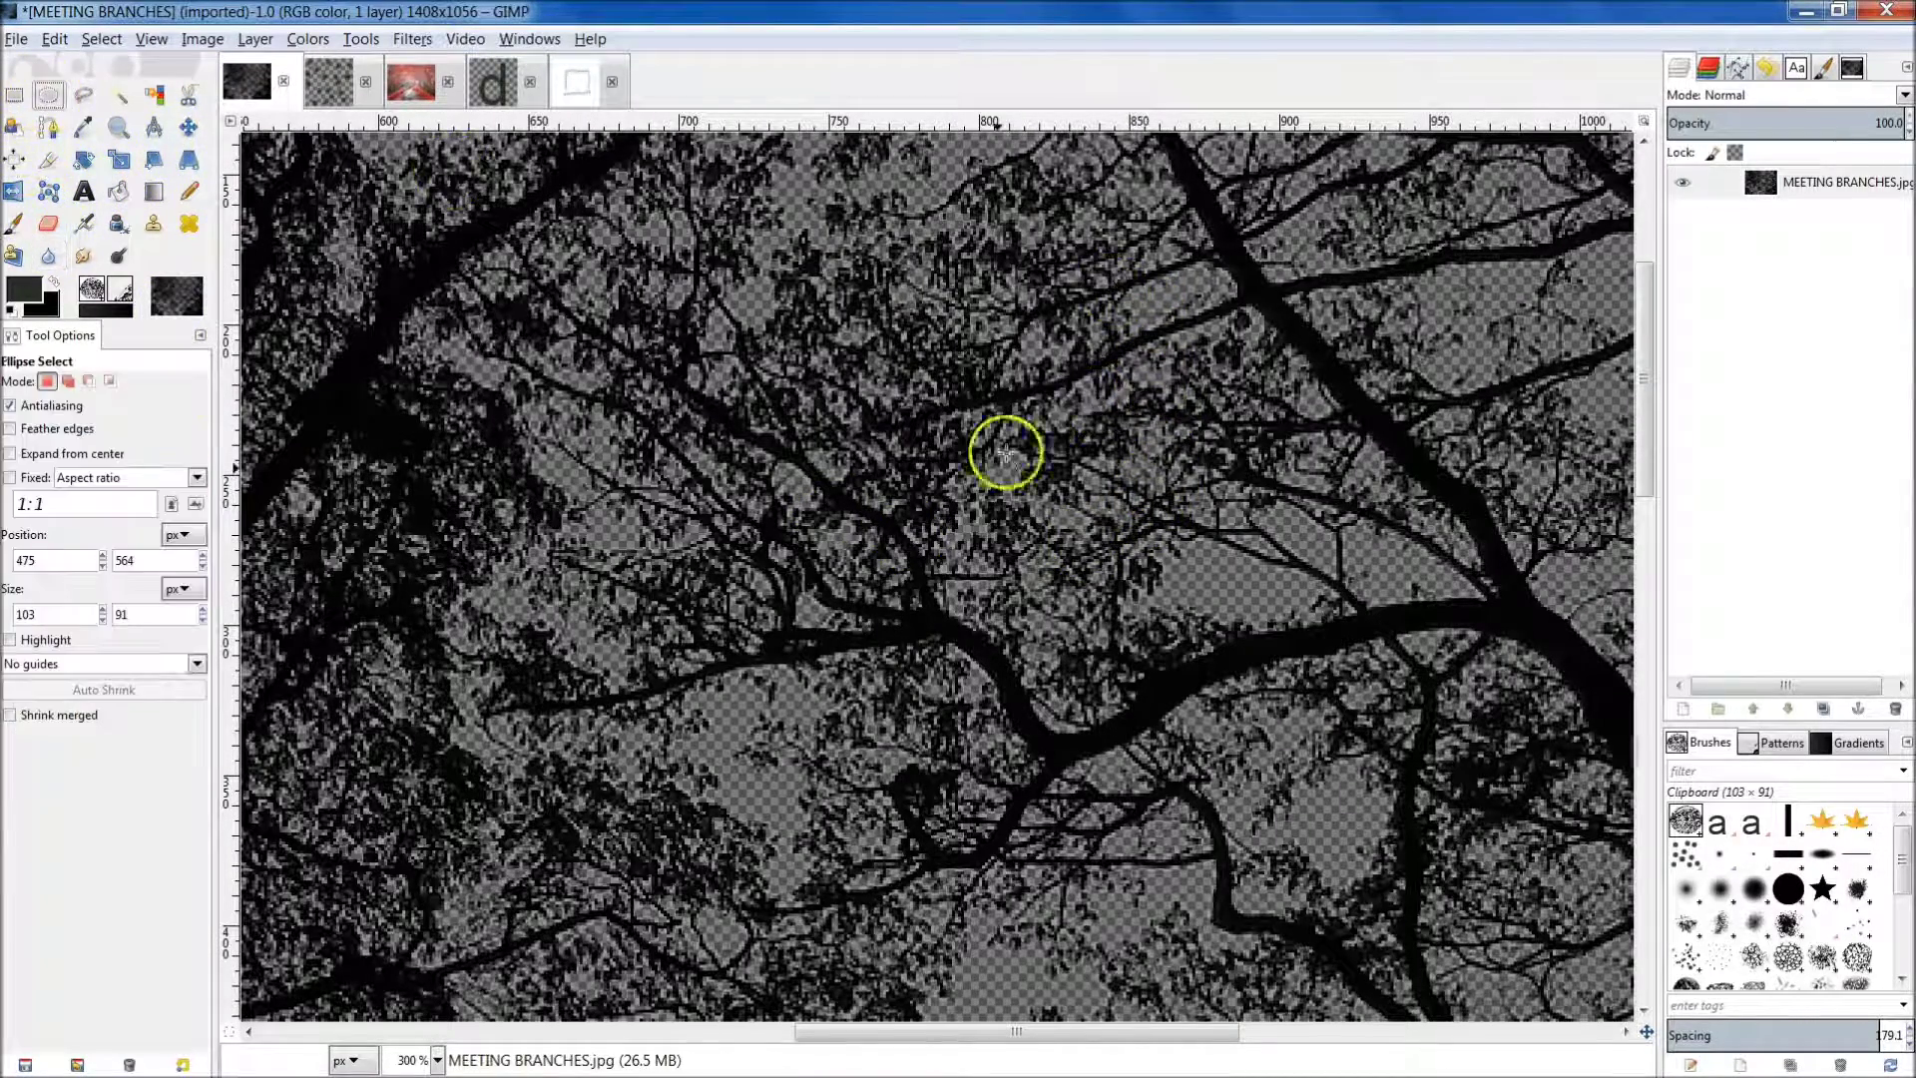
drag(950, 420, 1141, 609)
key(ctrl)
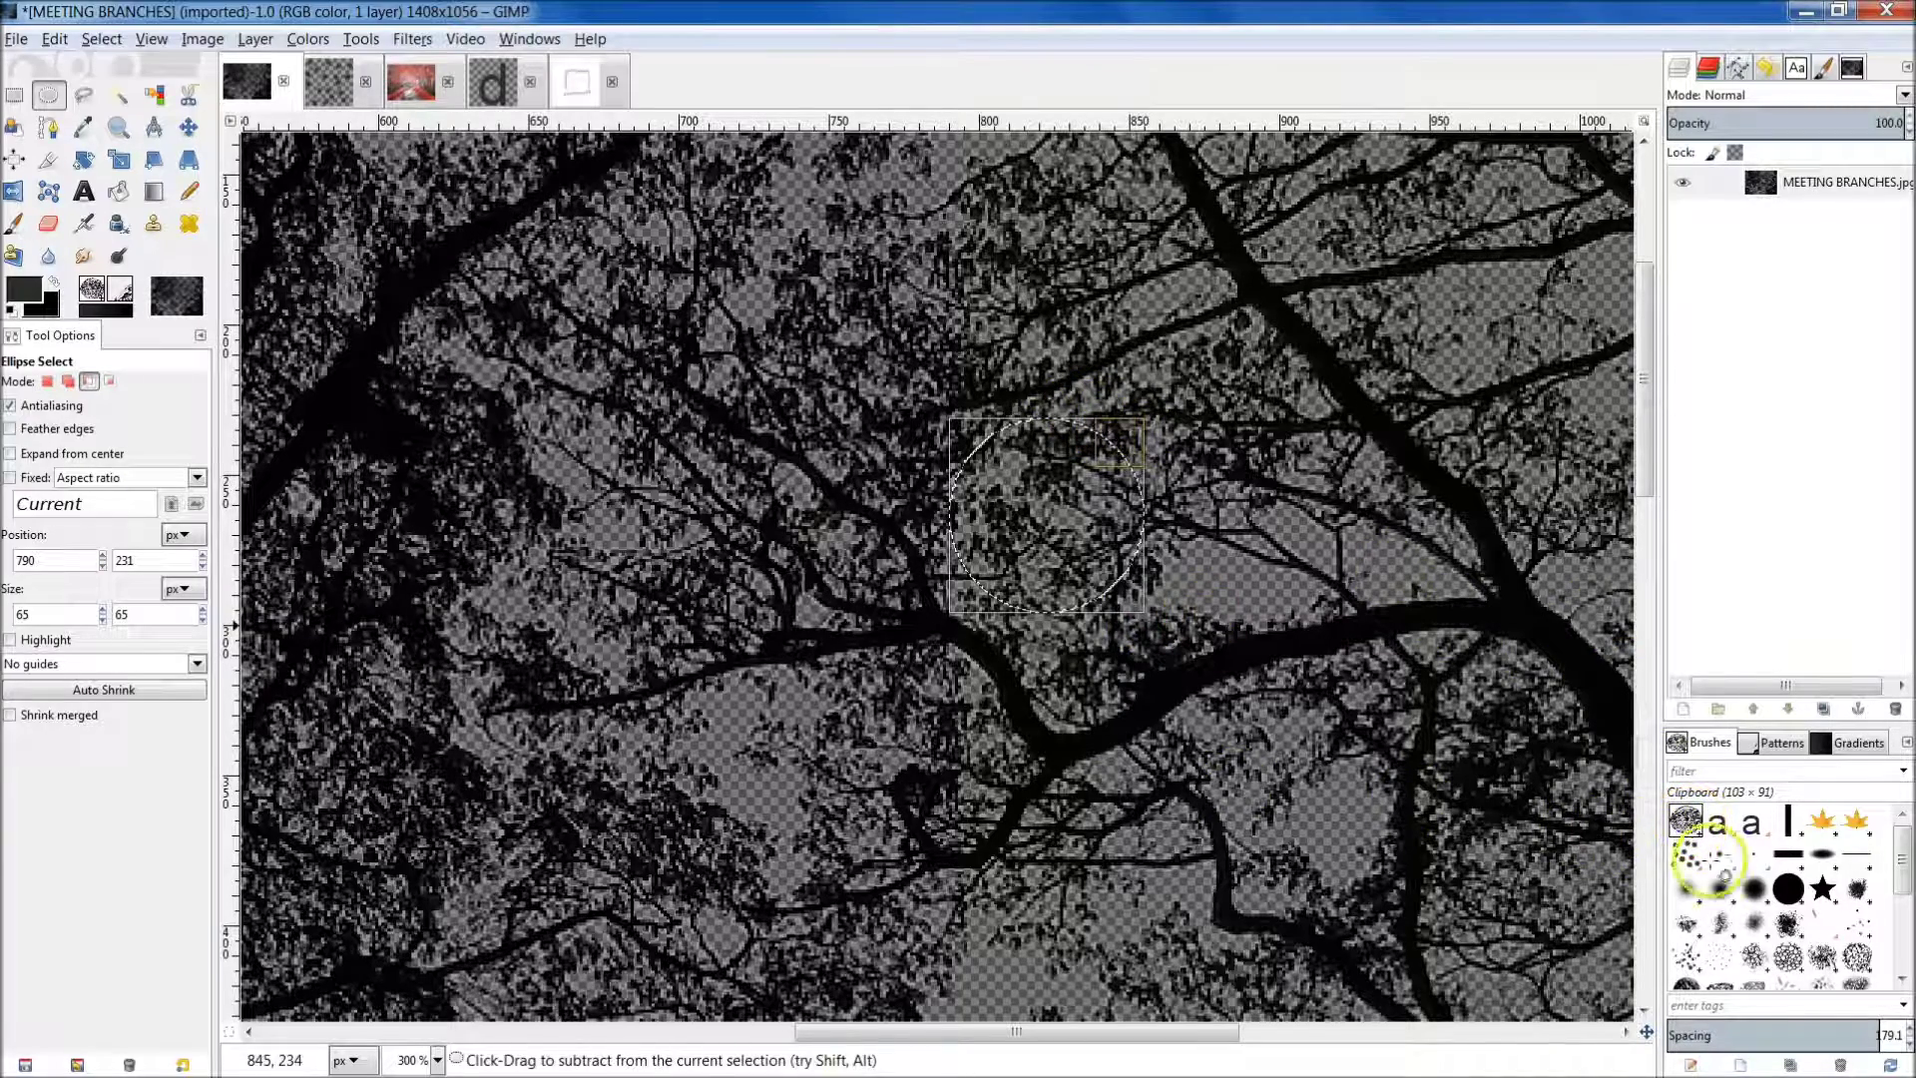
key(ctrl+c)
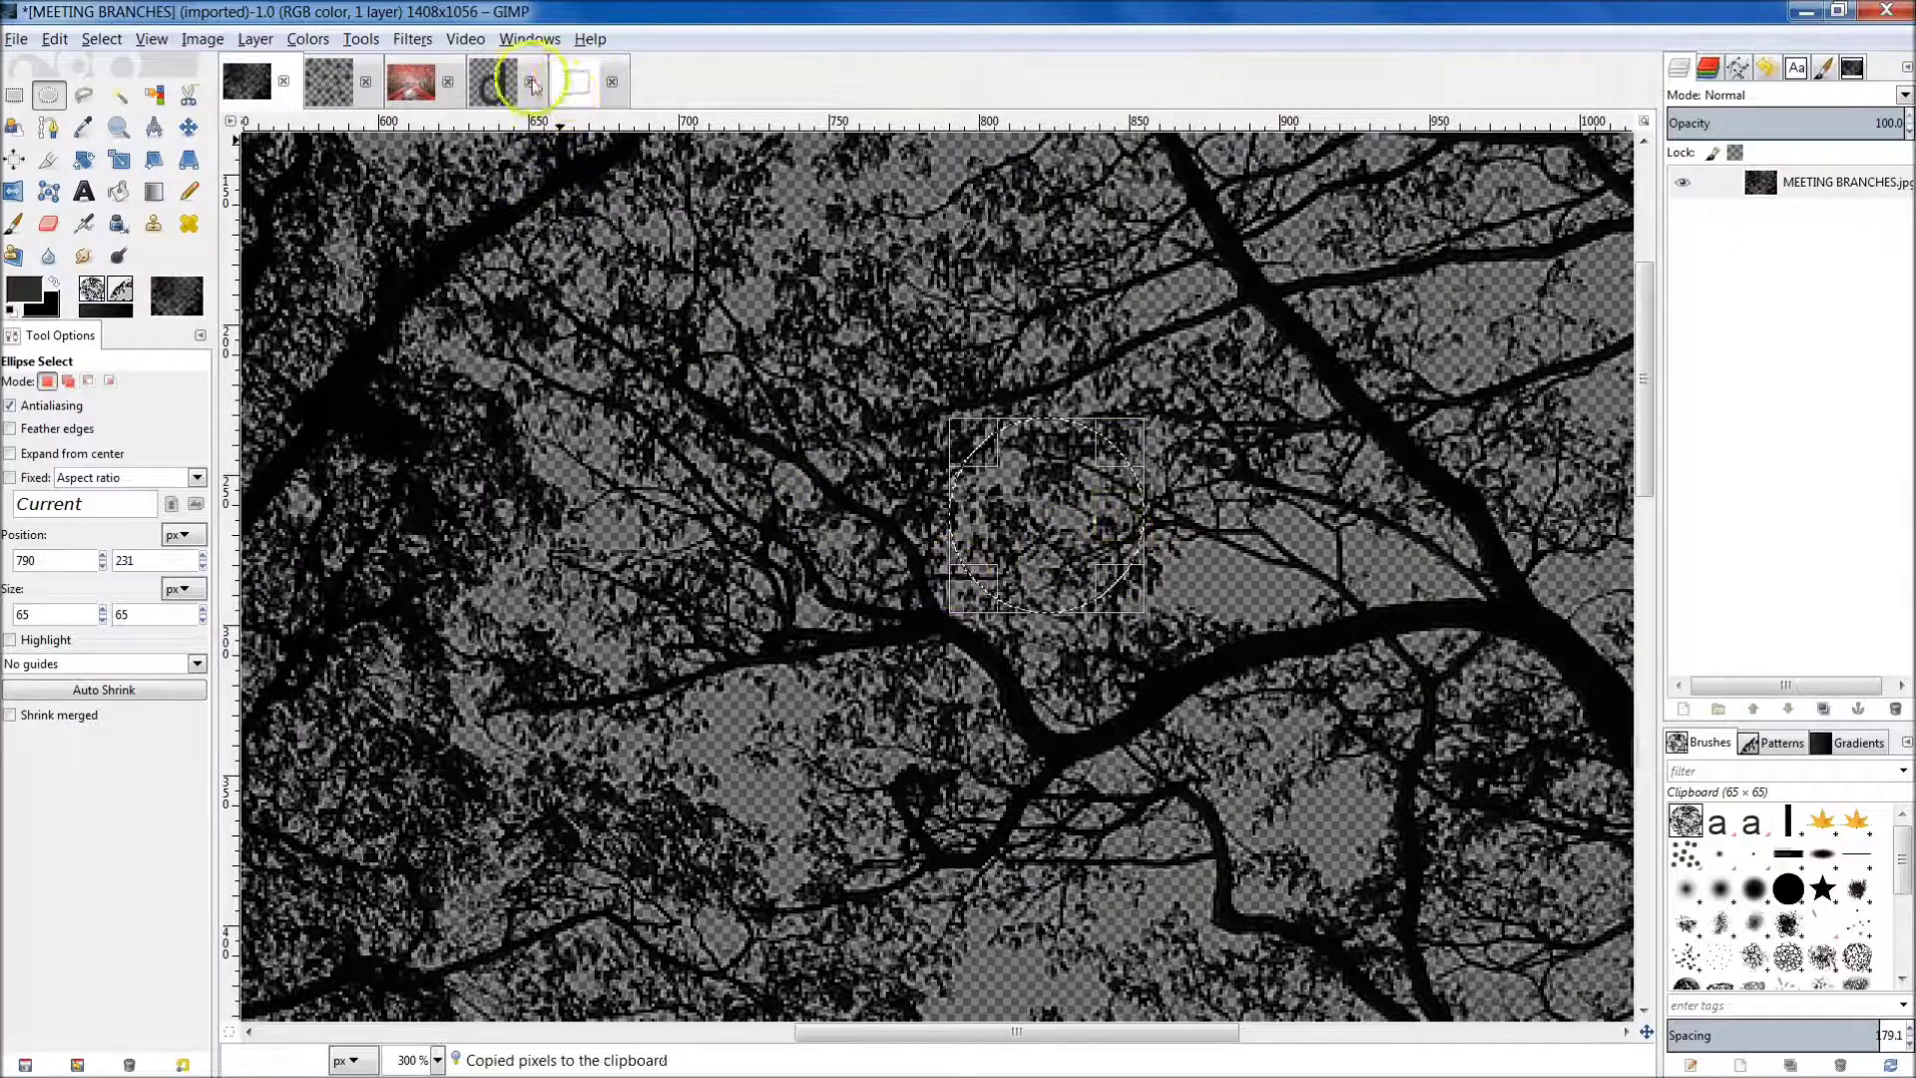
Switch to the pink trees painting and choose the Paintbrush tool.
click(445, 90)
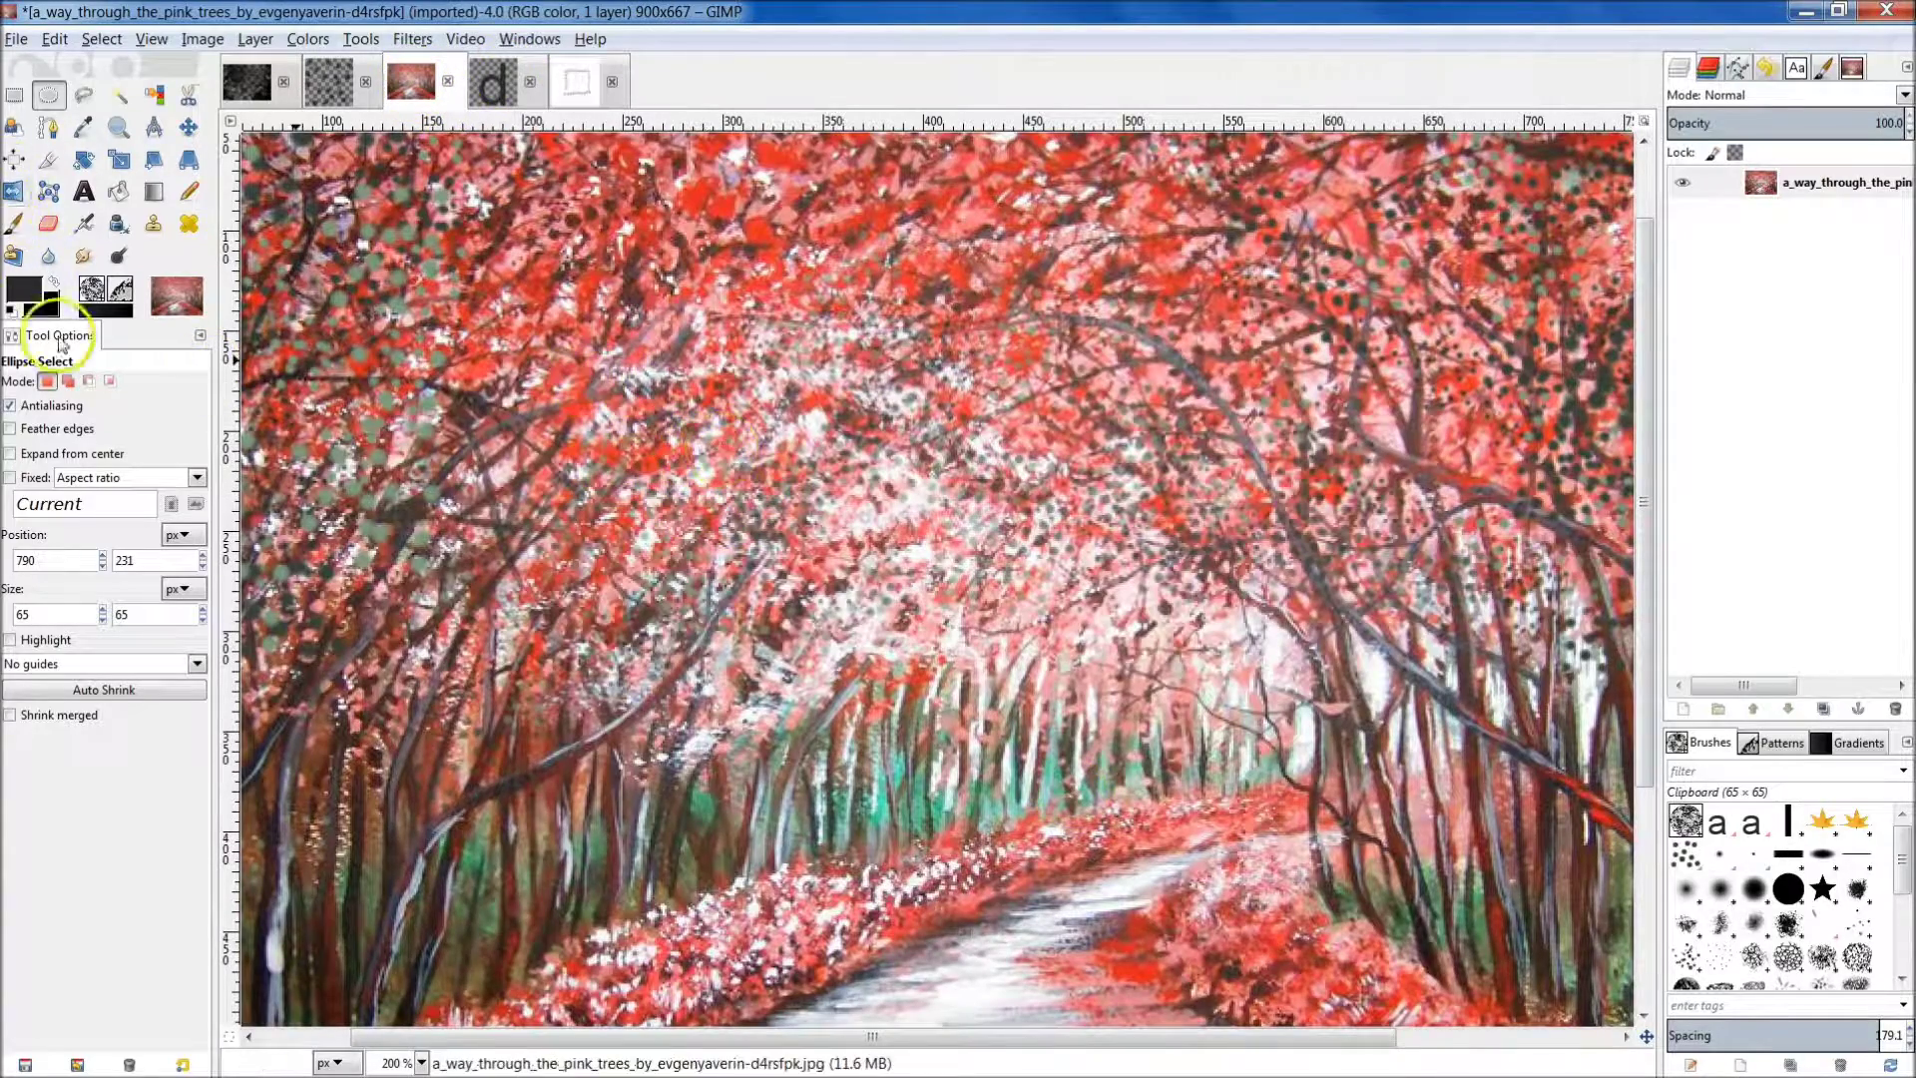
click(14, 222)
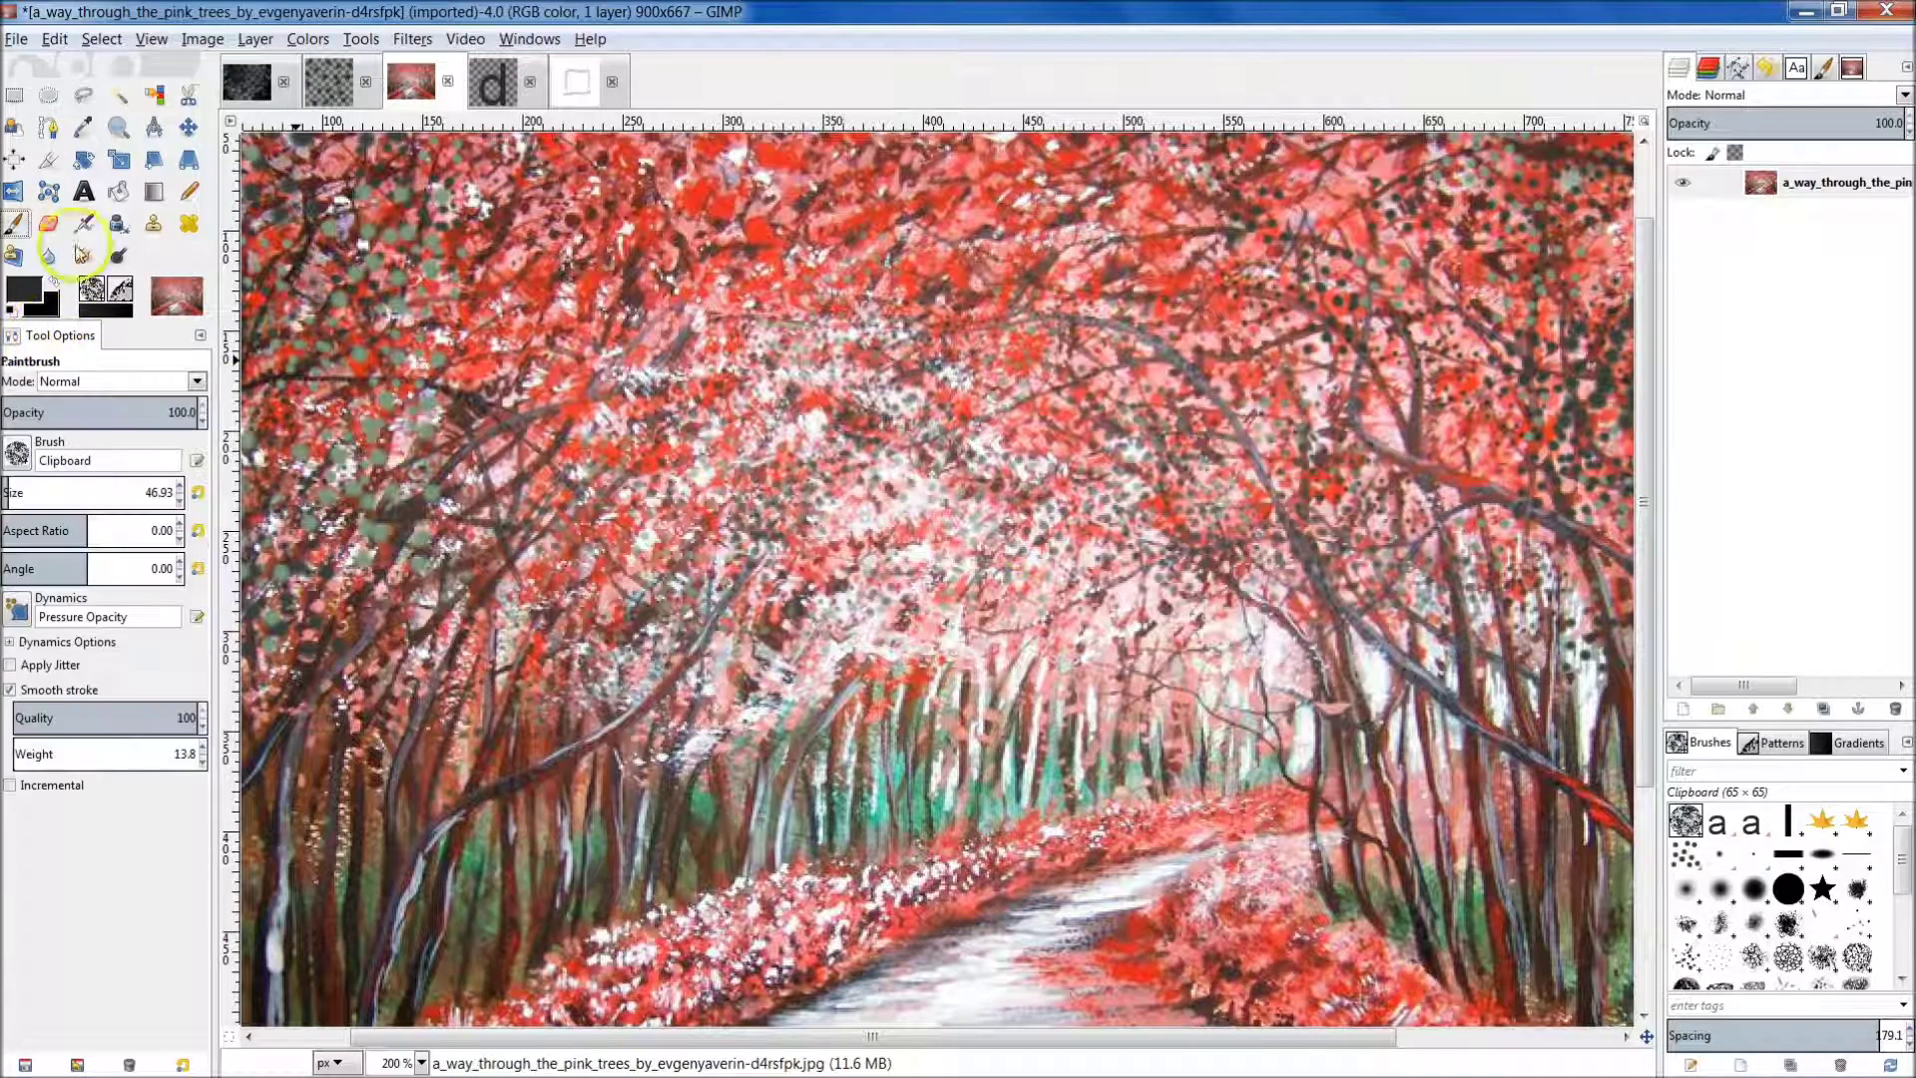
Try Clipboard brush stamps across the upper foliage of the pink trees painting, and undo them.
click(711, 394)
click(1112, 362)
click(1375, 285)
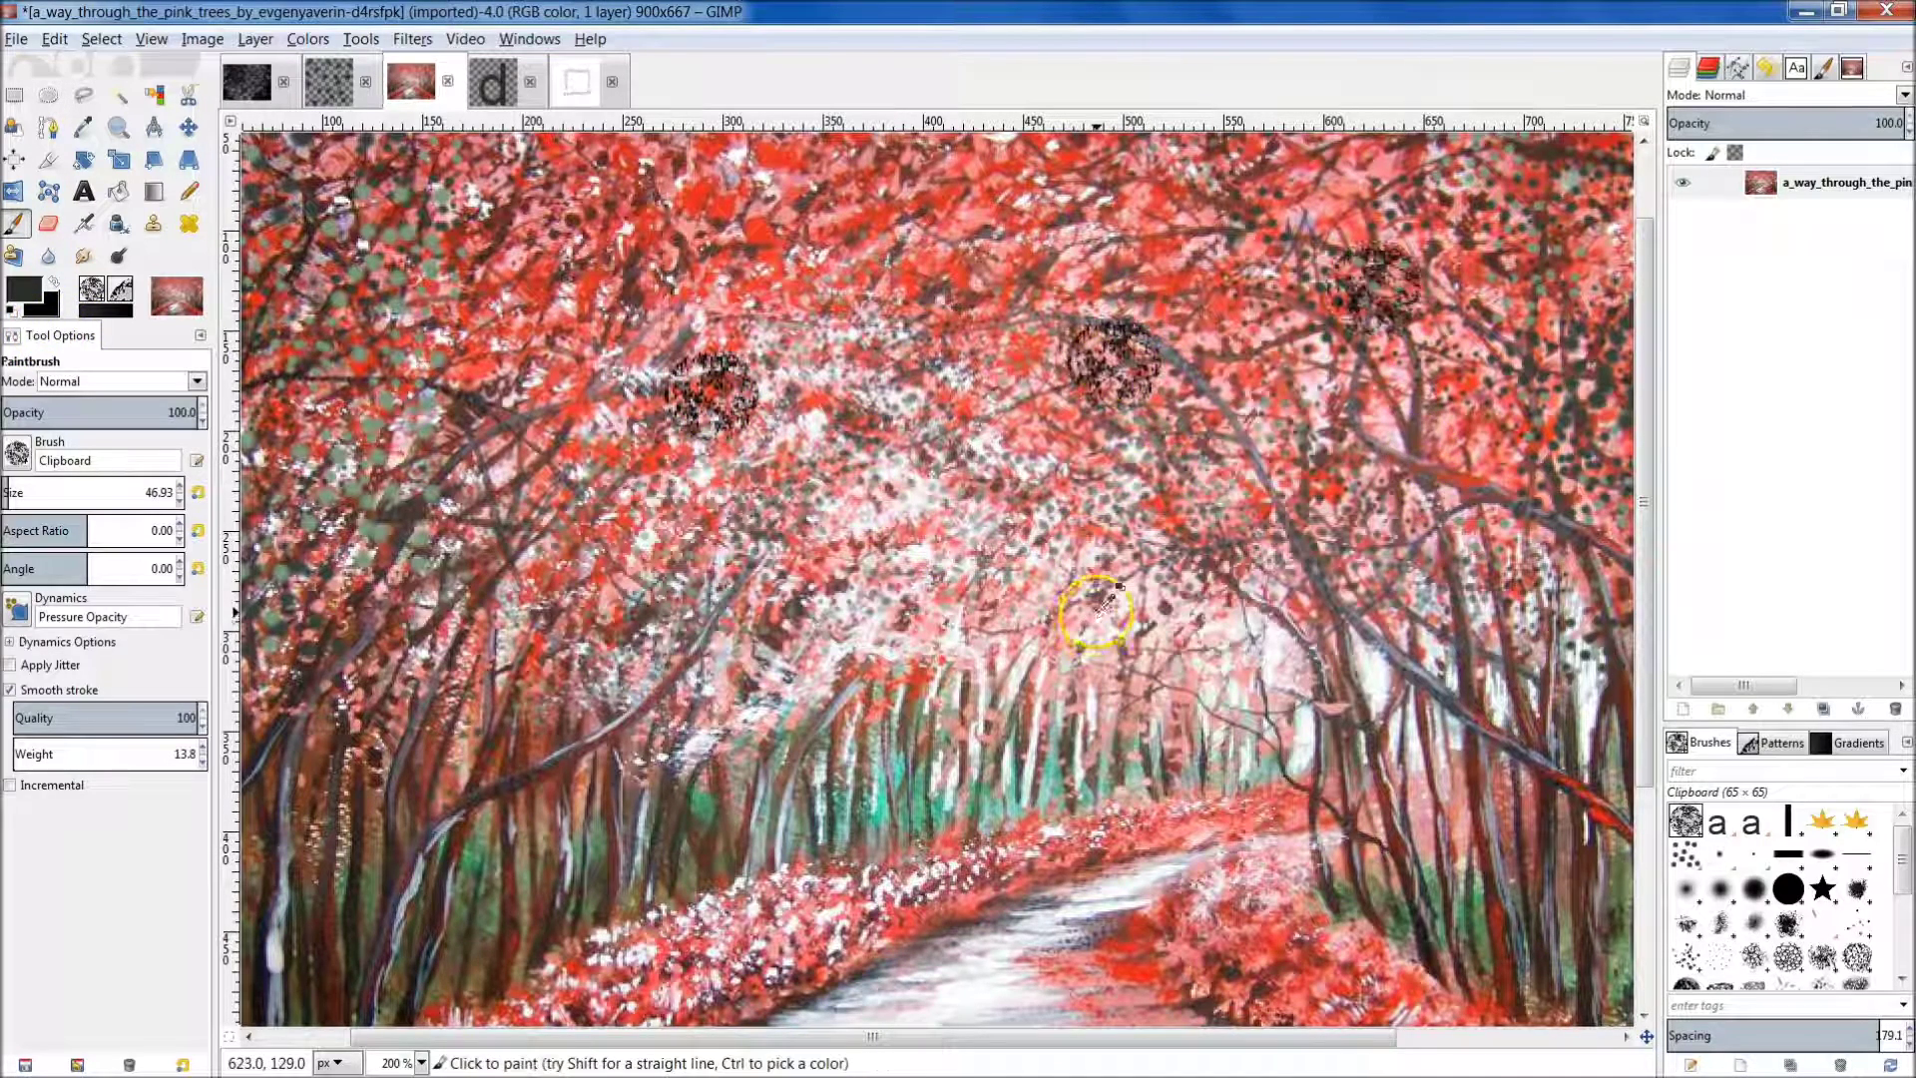
scroll(1095, 610, down, 3)
scroll(868, 499, up, 1)
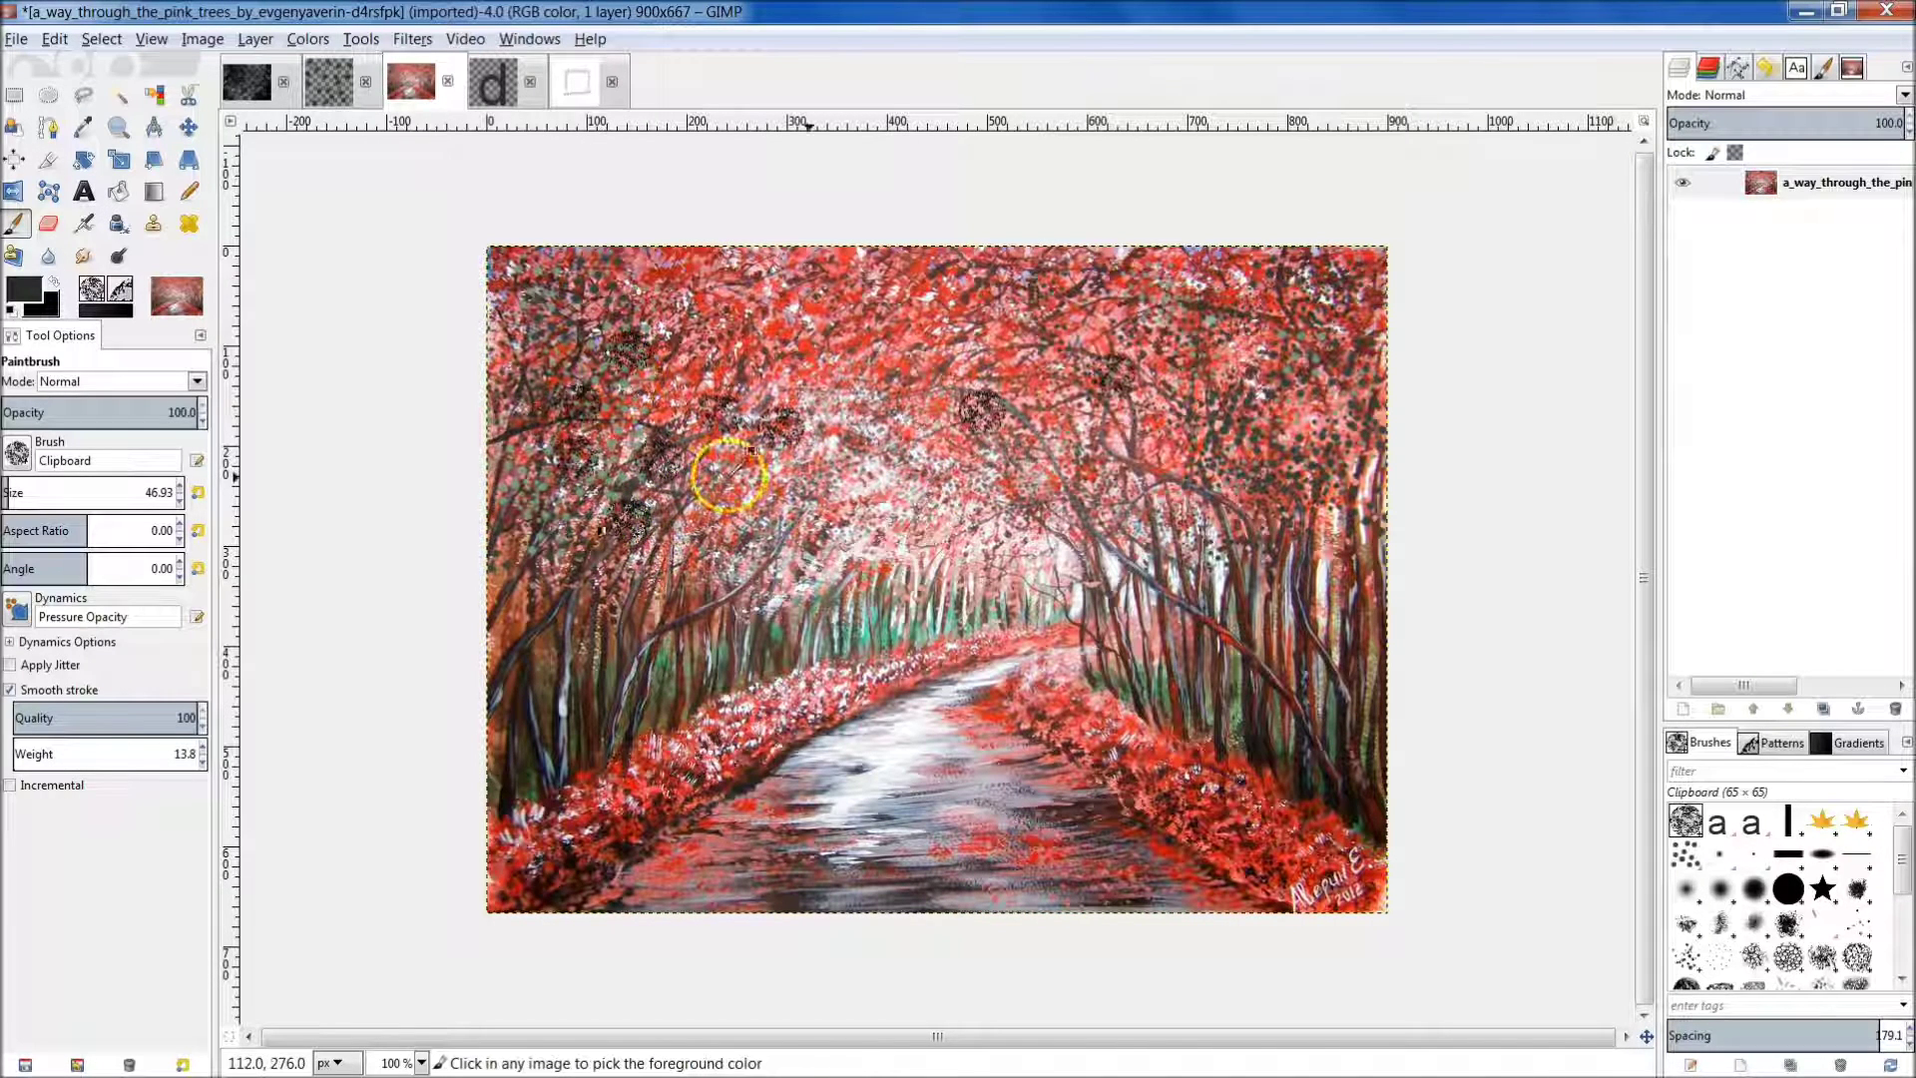
key(ctrl+z)
key(ctrl+z)
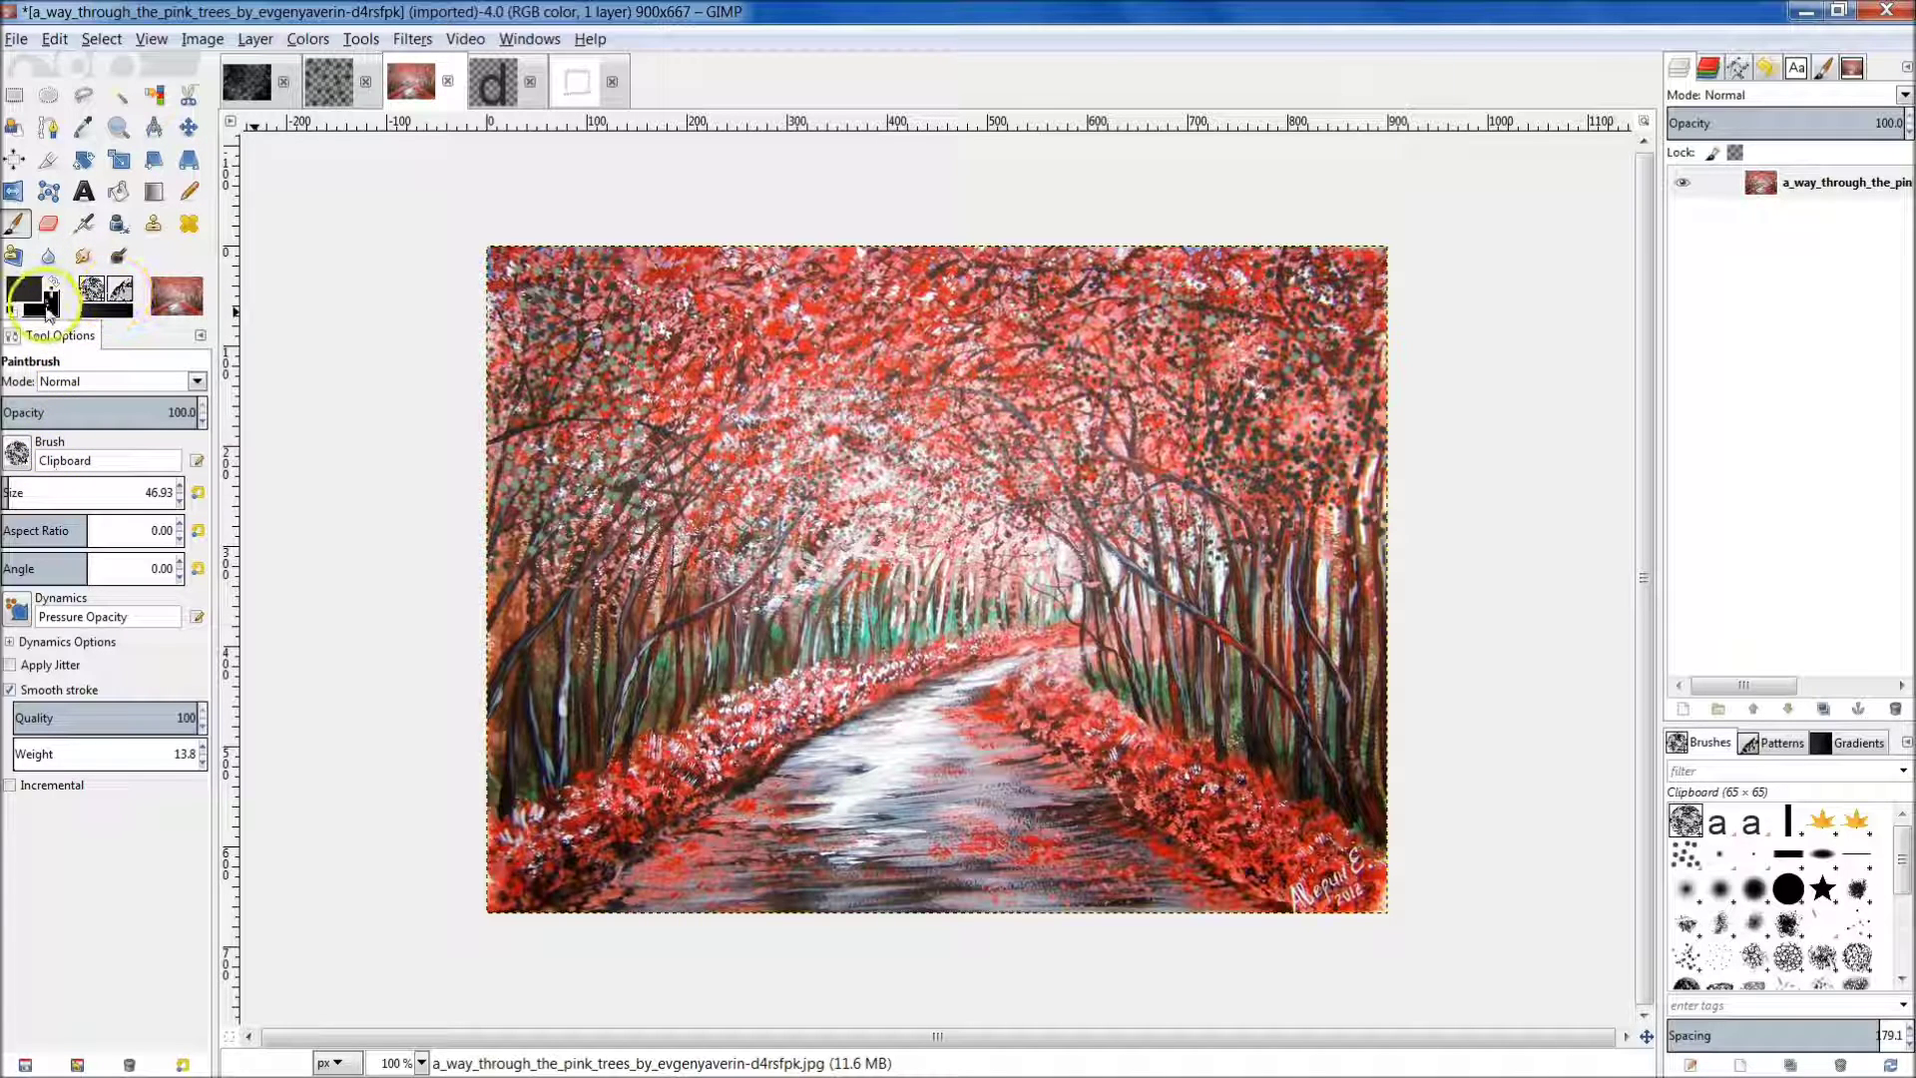
Set the Paintbrush opacity to 35.5 and size to 75.64, and the Clipboard brush's spacing to 55.3.
mouse_move(90, 417)
mouse_down()
mouse_move(54, 415)
mouse_move(70, 412)
mouse_up()
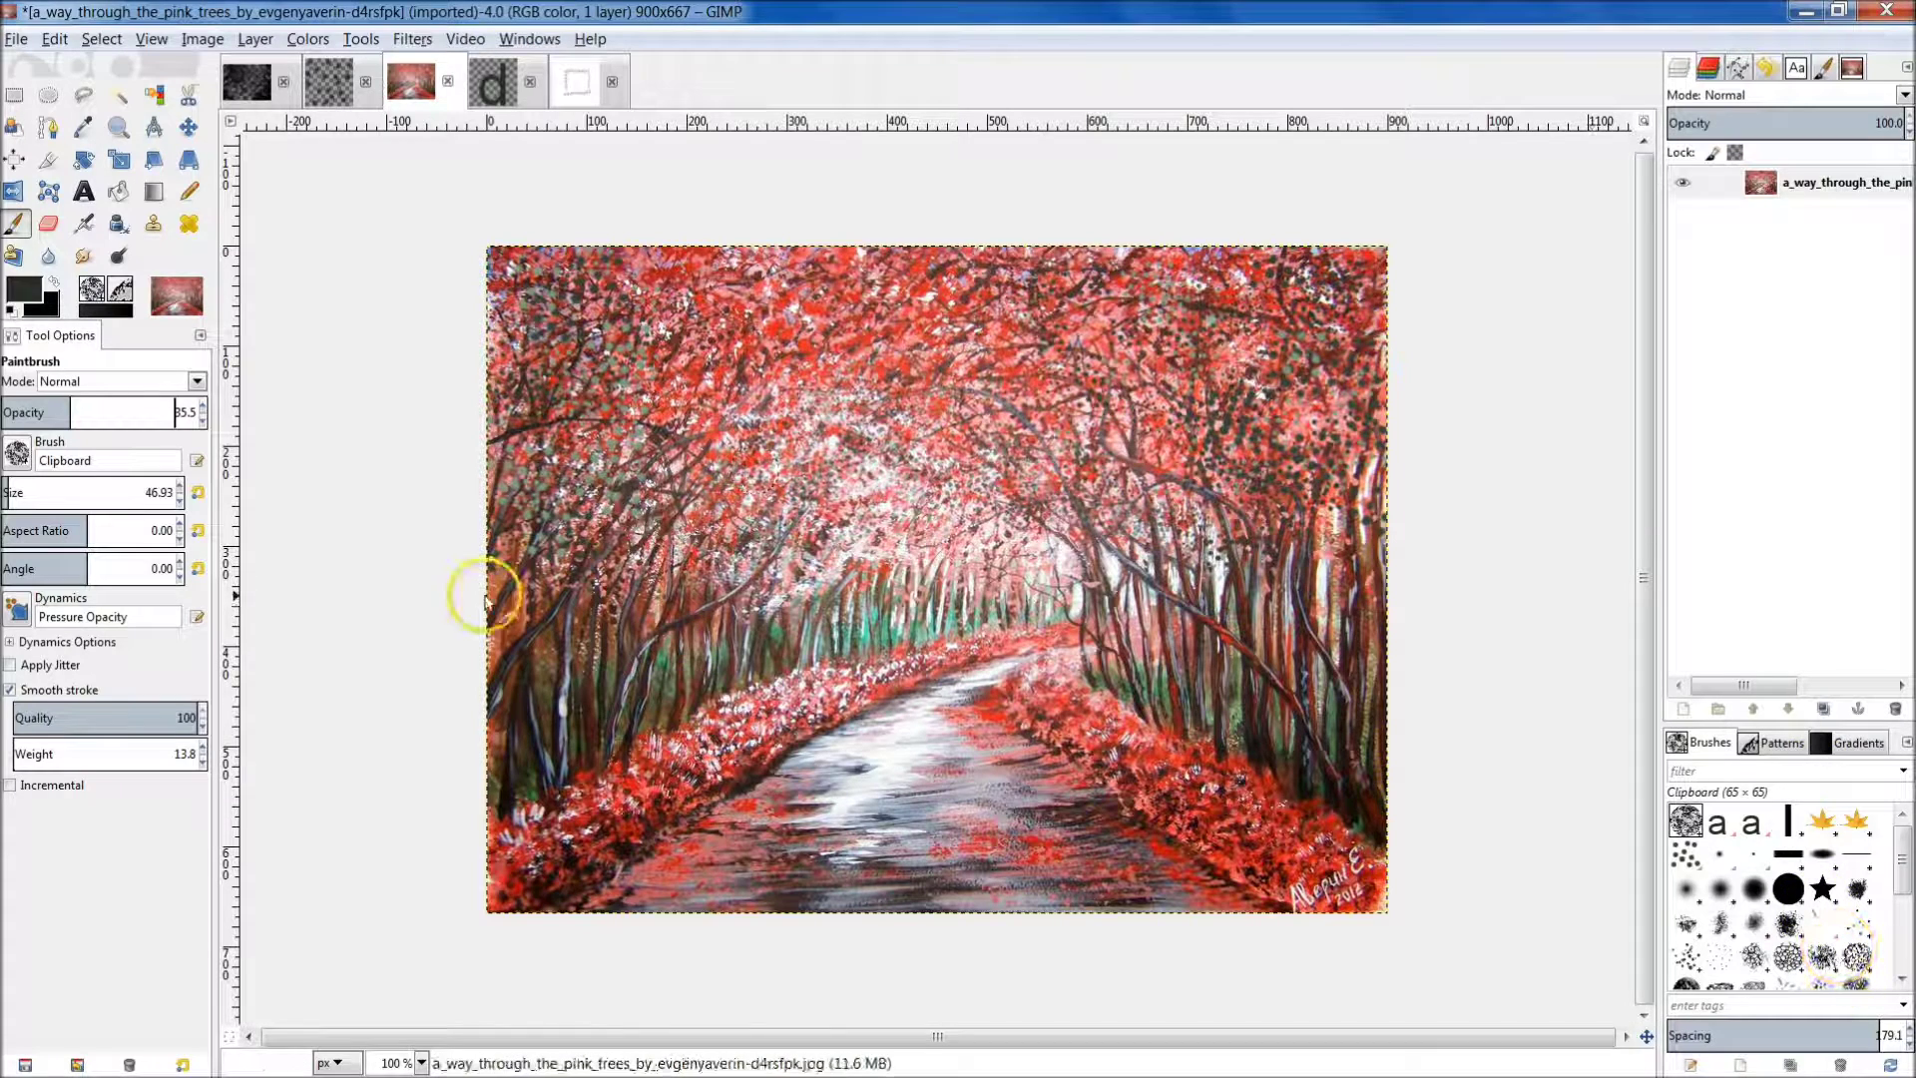
drag(13, 492, 42, 493)
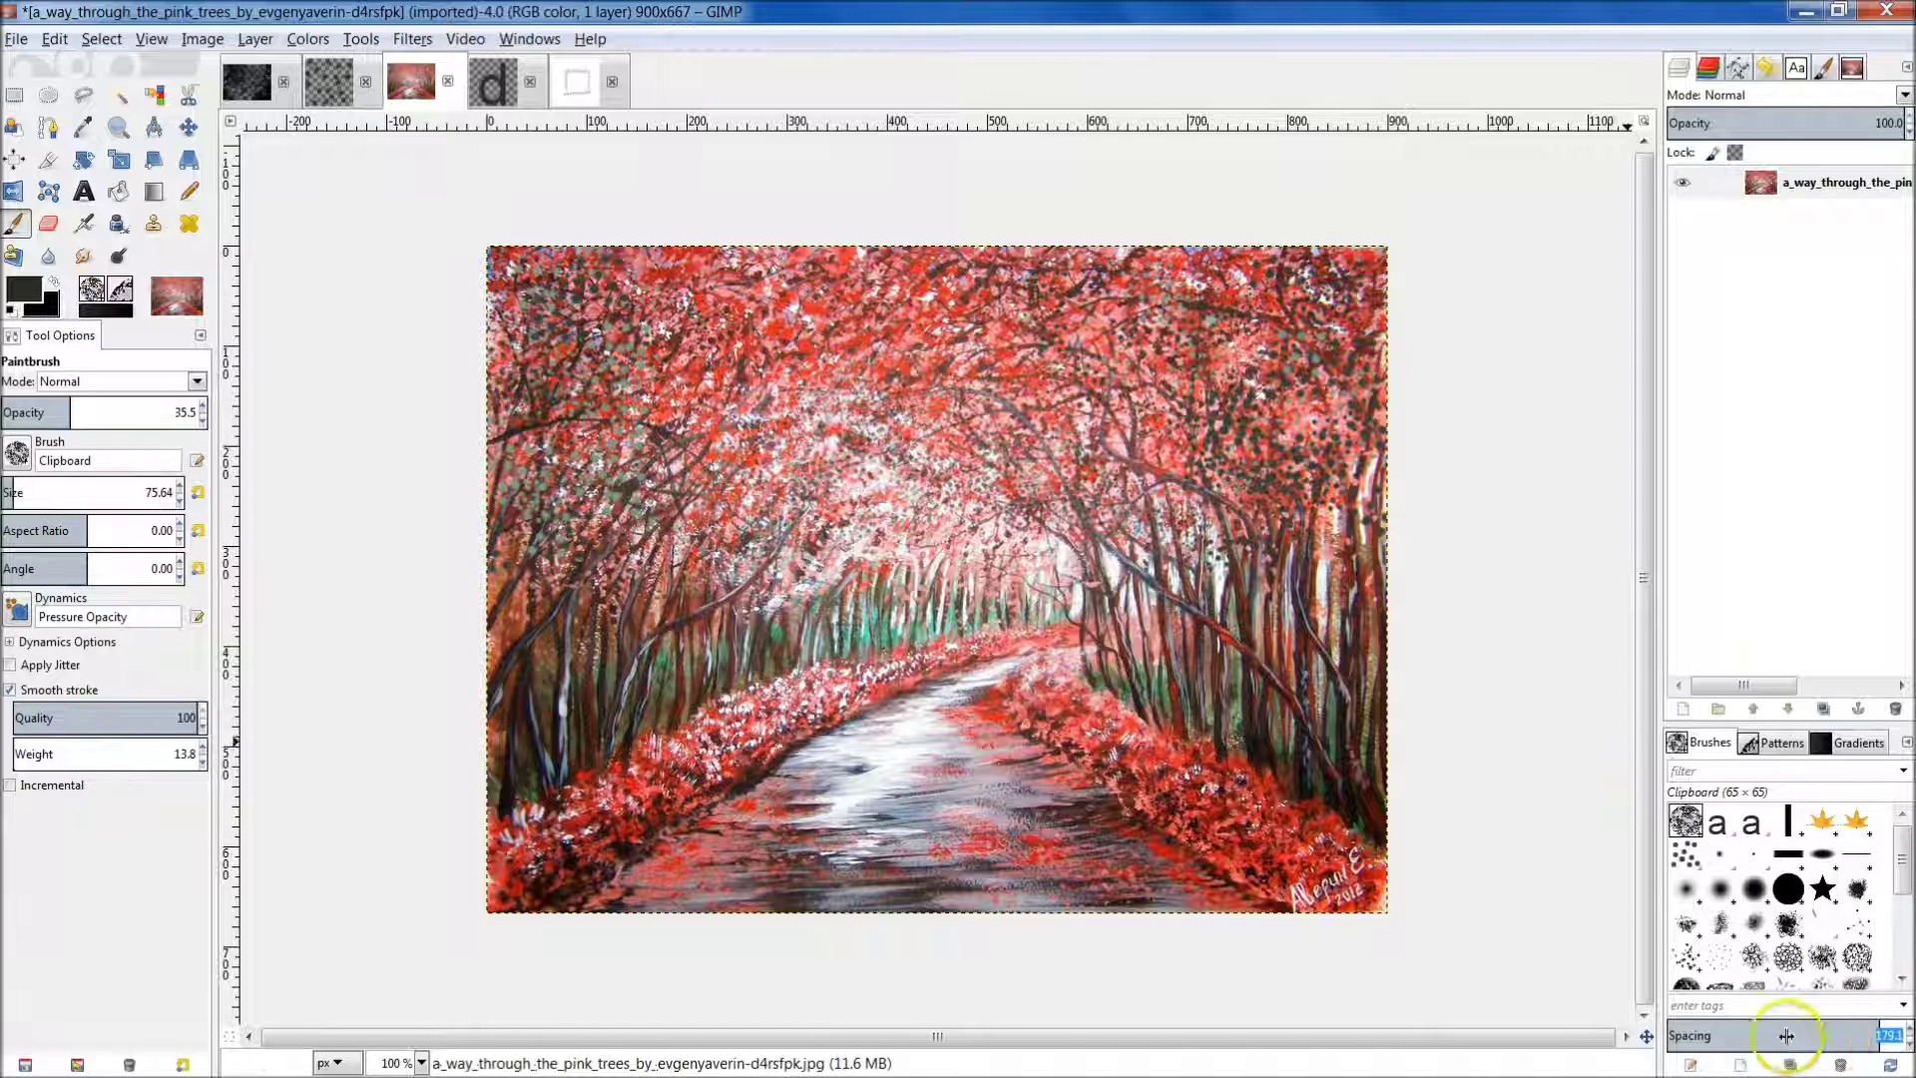
drag(1785, 1039, 1732, 1039)
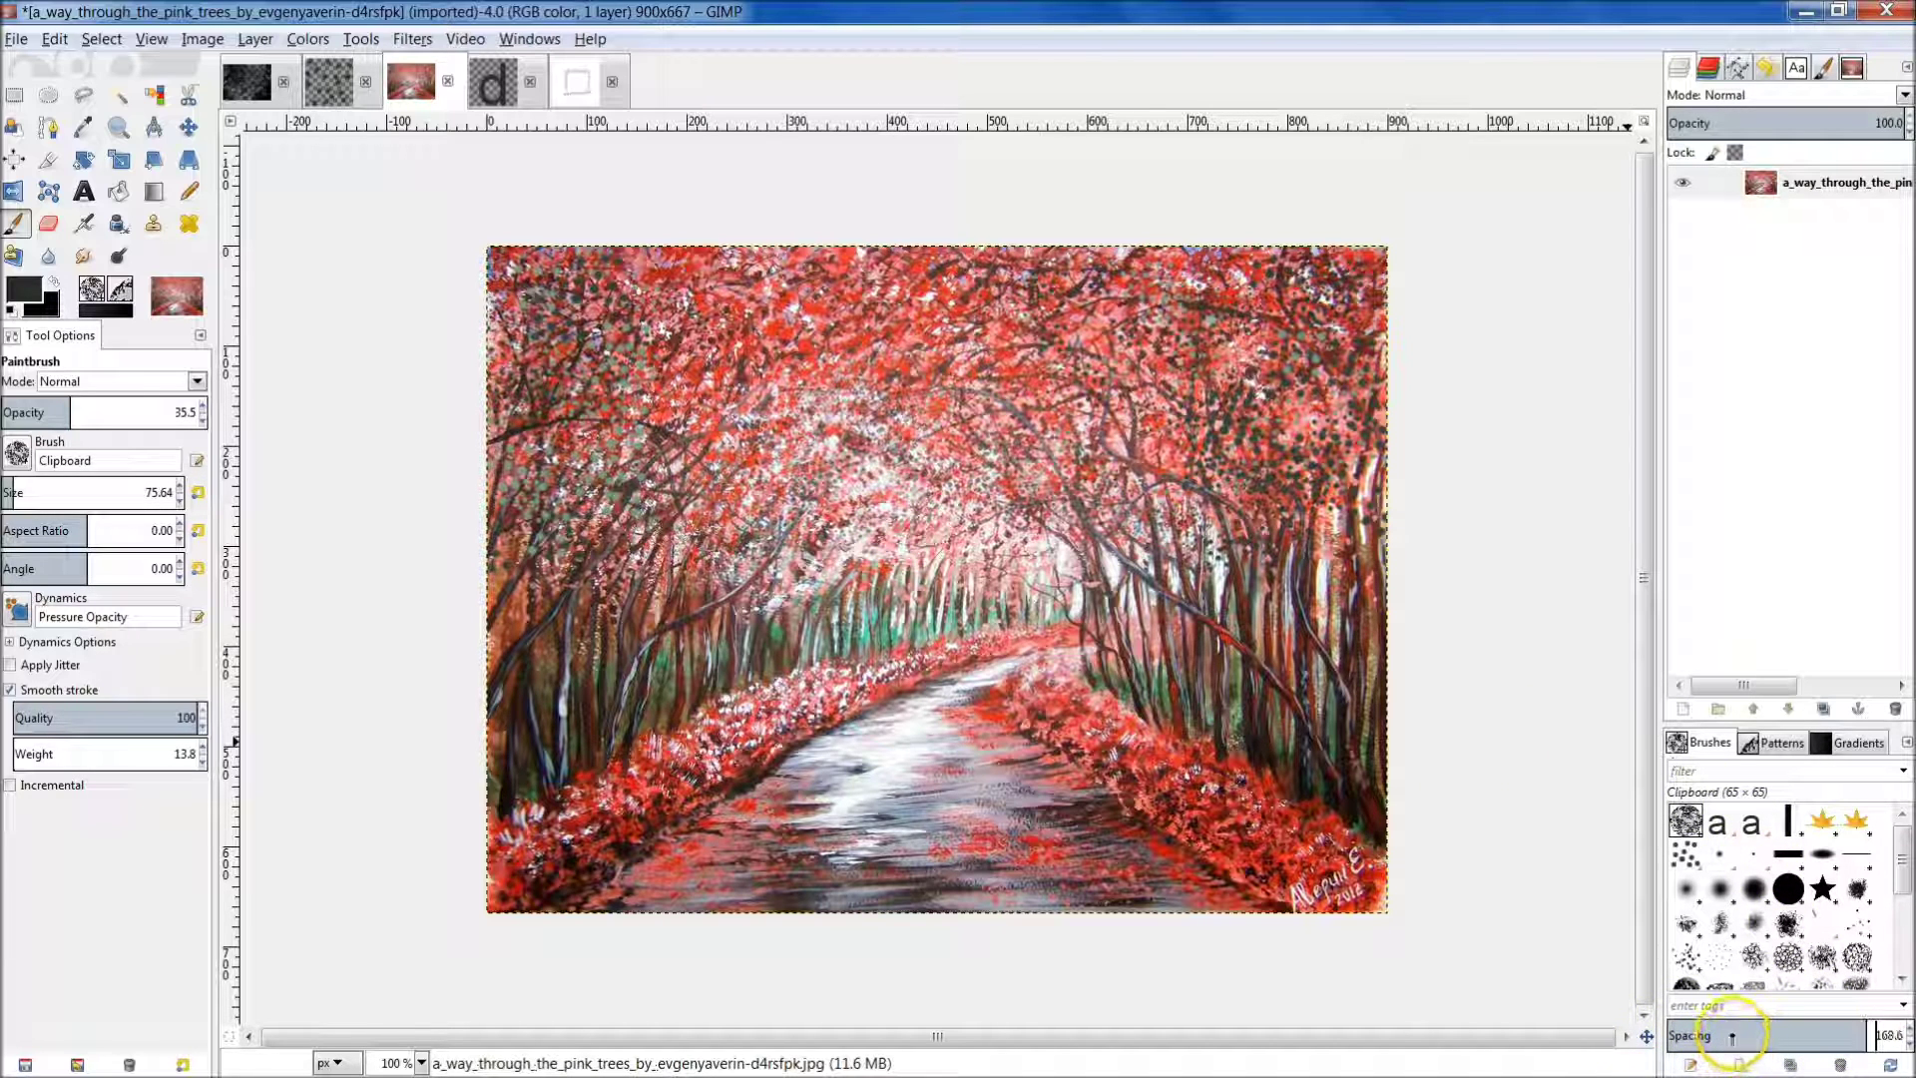
click(1726, 1028)
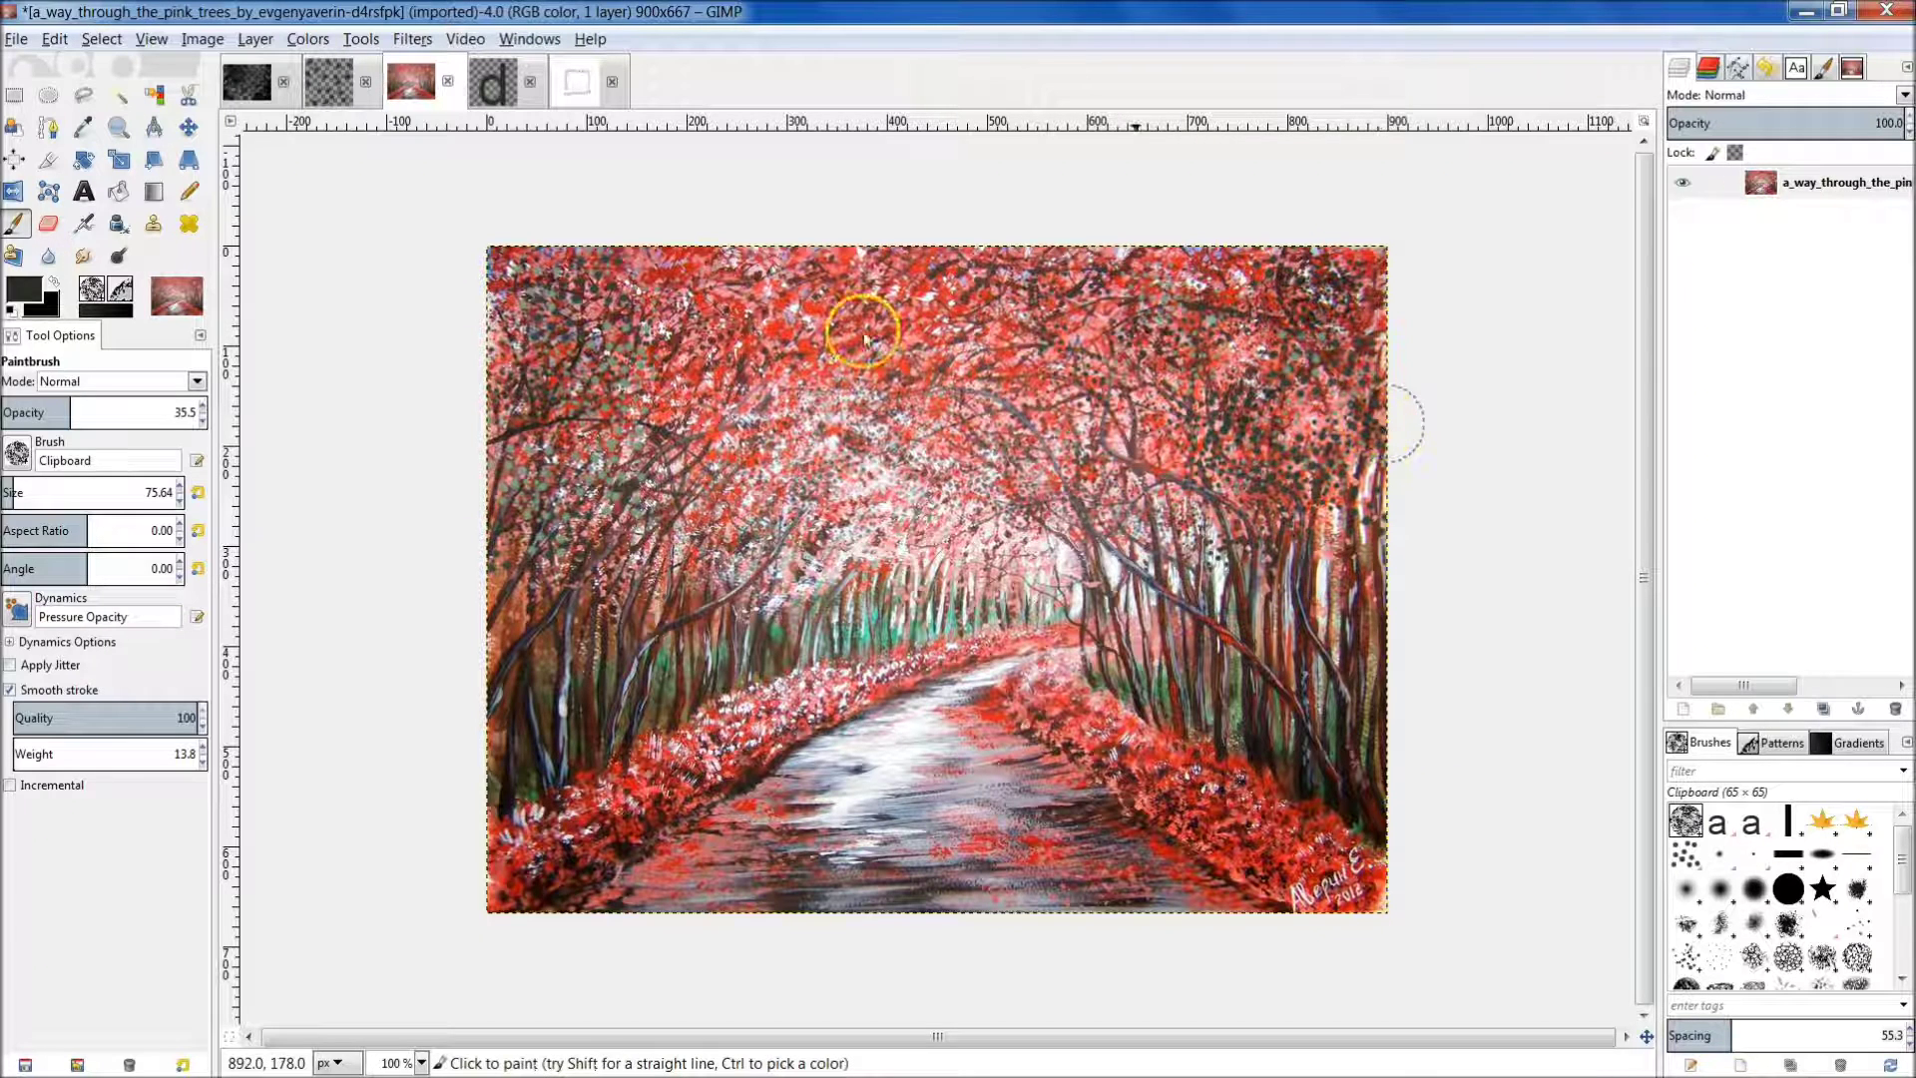
Paint dark foliage with the Clipboard brush over the upper-left, left-edge and upper-right trees of the painting.
drag(615, 289, 527, 329)
mouse_move(533, 486)
mouse_down()
mouse_move(769, 299)
mouse_move(436, 492)
mouse_move(769, 342)
mouse_move(674, 378)
mouse_move(619, 500)
mouse_move(479, 440)
mouse_move(449, 304)
mouse_move(530, 433)
mouse_move(470, 342)
mouse_move(500, 548)
mouse_up()
mouse_move(1336, 296)
mouse_down()
mouse_move(1208, 177)
mouse_move(1386, 505)
mouse_move(1306, 242)
mouse_move(1341, 316)
mouse_move(1432, 327)
mouse_move(1340, 186)
mouse_move(1125, 227)
mouse_move(1437, 555)
mouse_move(1190, 243)
mouse_move(1488, 486)
mouse_move(1271, 364)
mouse_move(1252, 264)
mouse_move(1483, 441)
mouse_move(1406, 560)
mouse_move(1335, 427)
mouse_move(1200, 277)
mouse_move(1207, 414)
mouse_move(1348, 600)
mouse_move(1265, 433)
mouse_move(1559, 575)
mouse_move(1363, 565)
mouse_move(1275, 240)
mouse_up()
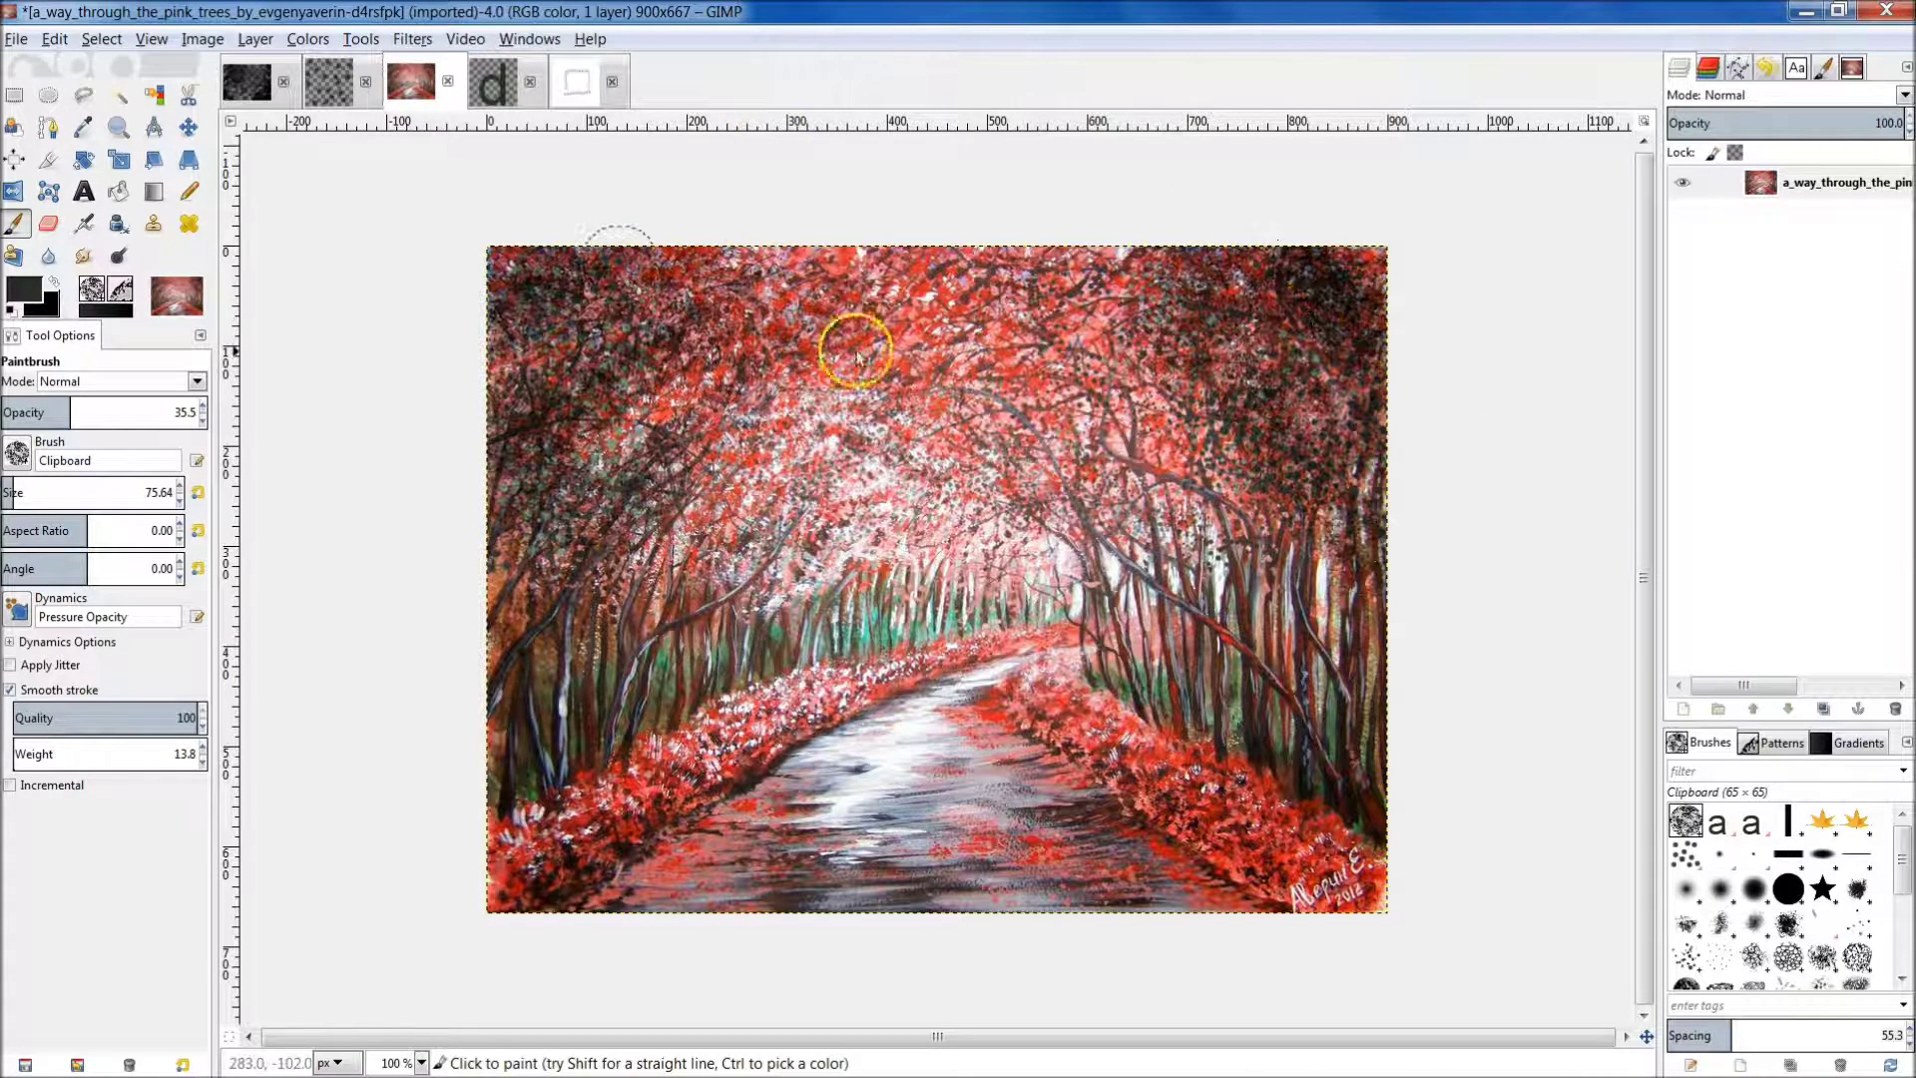
ctrl+scroll(888, 462, down, 2)
ctrl+scroll(938, 583, down, 3)
ctrl+scroll(898, 571, down, 3)
ctrl+scroll(924, 577, up, 2)
ctrl+scroll(941, 632, up, 3)
ctrl+scroll(941, 638, up, 3)
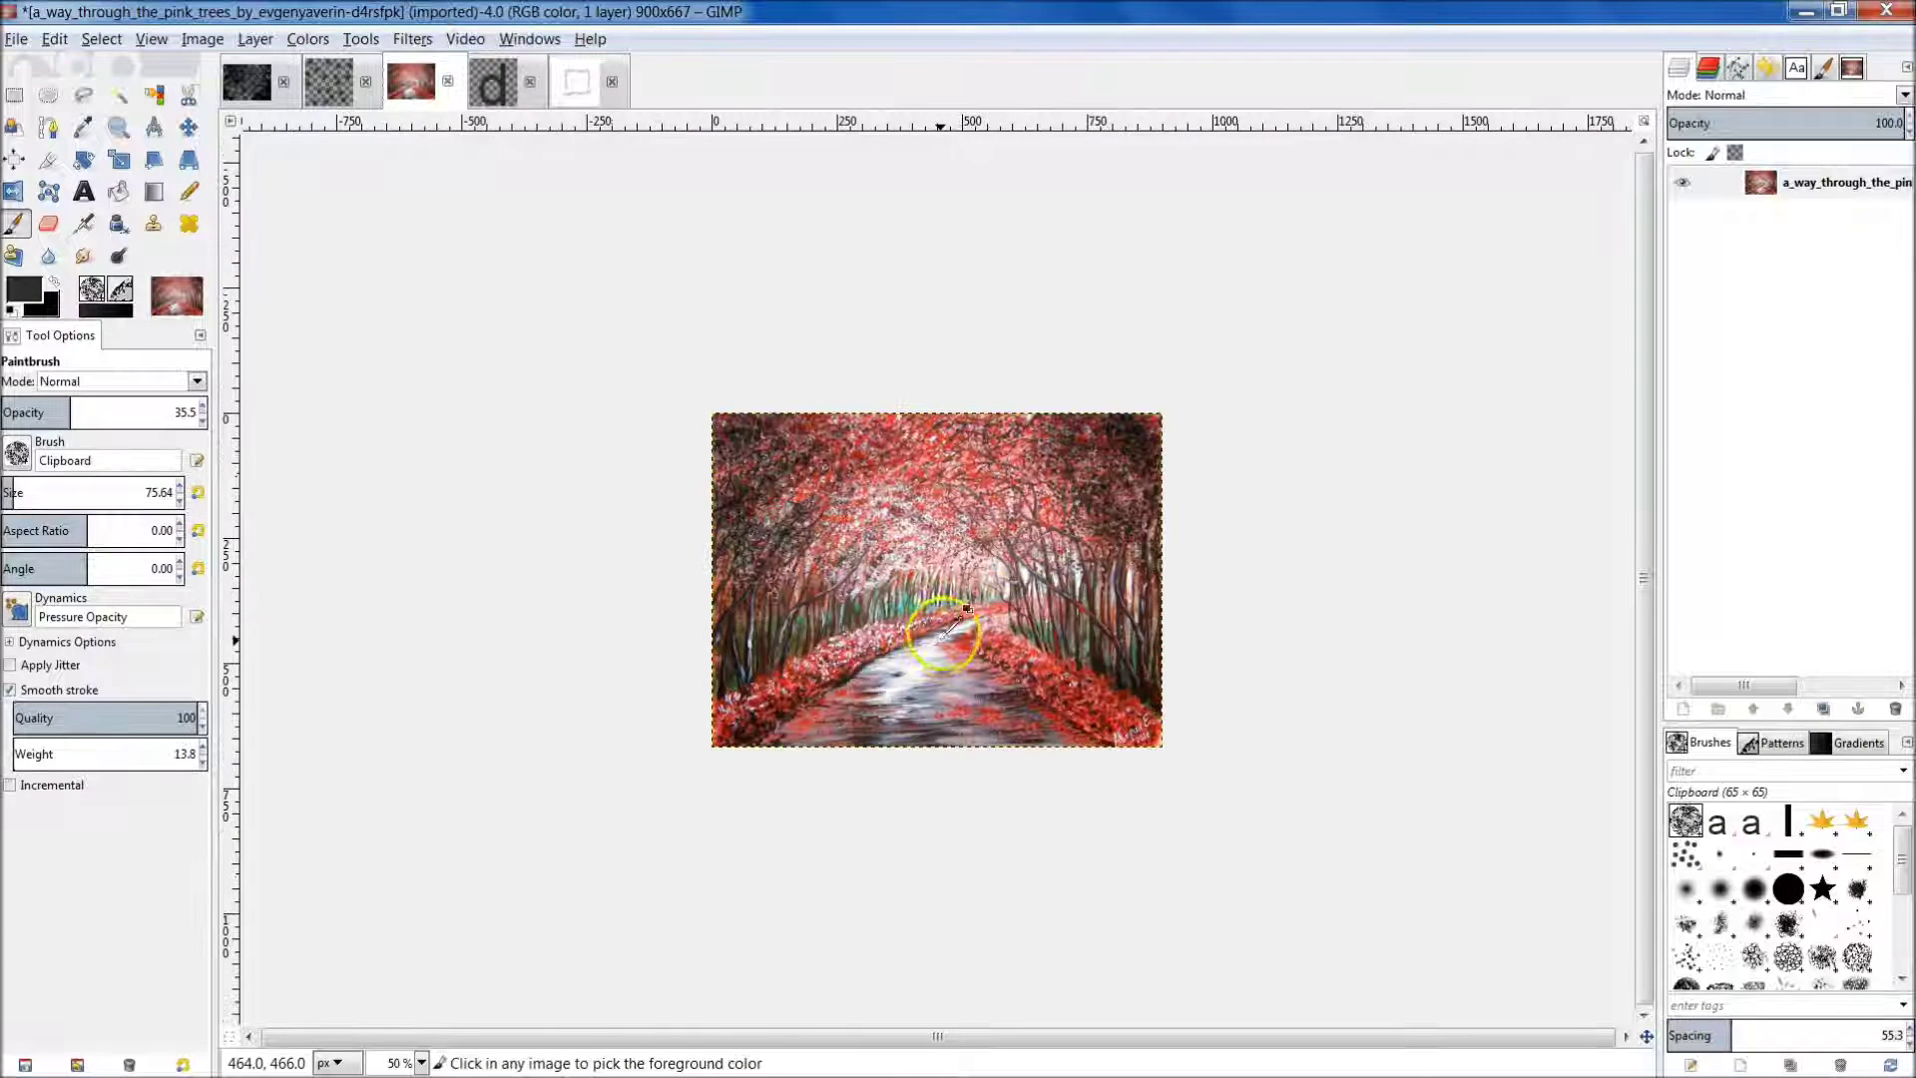